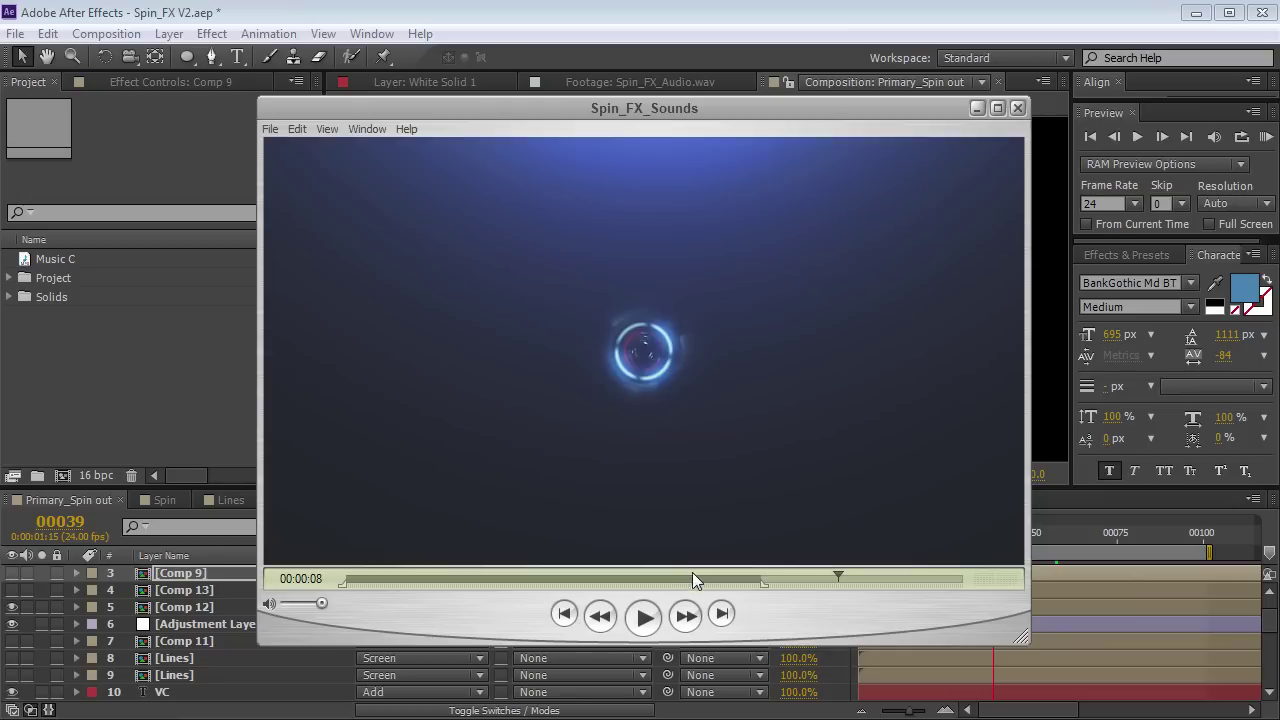
Review the rendered Spin_FX_Sounds clip and look through the Comp 14, Comp 12, Comp 11, Comp 10 and Lines compositions.
{"action": "left_click_drag", "start_coordinate": [692, 572], "coordinate": [766, 579]}
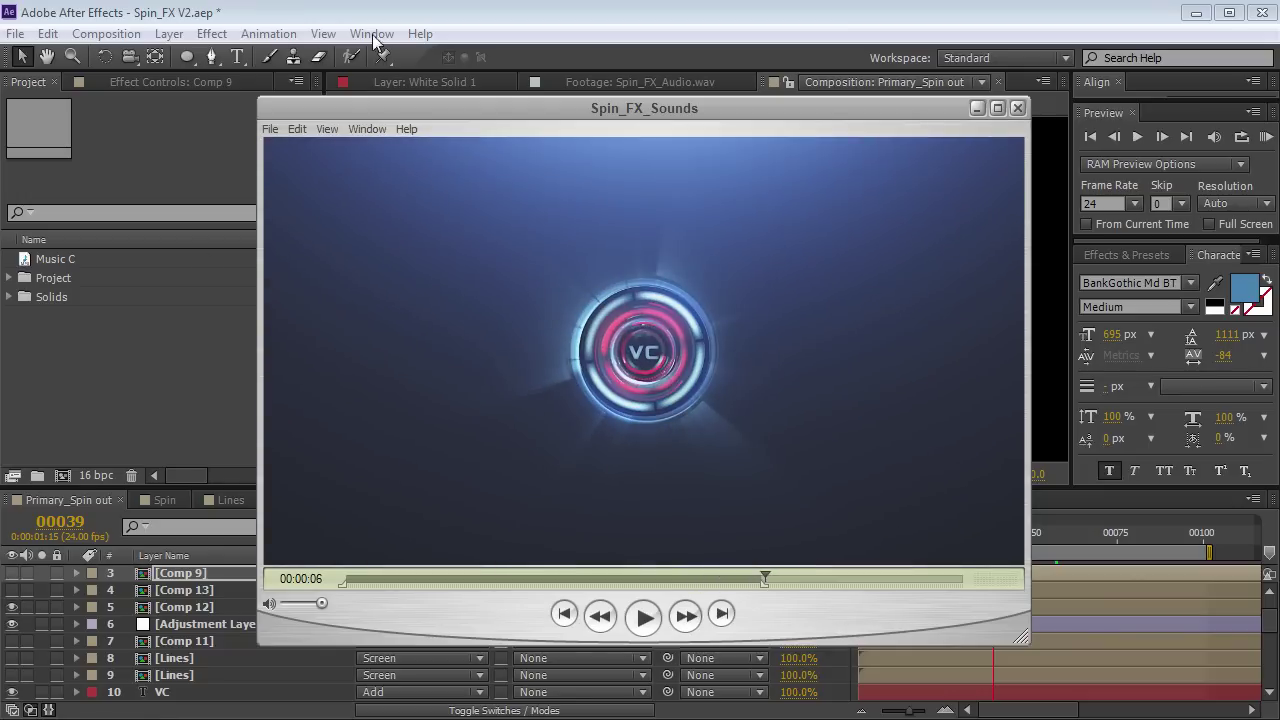
{"action": "left_click", "coordinate": [143, 382]}
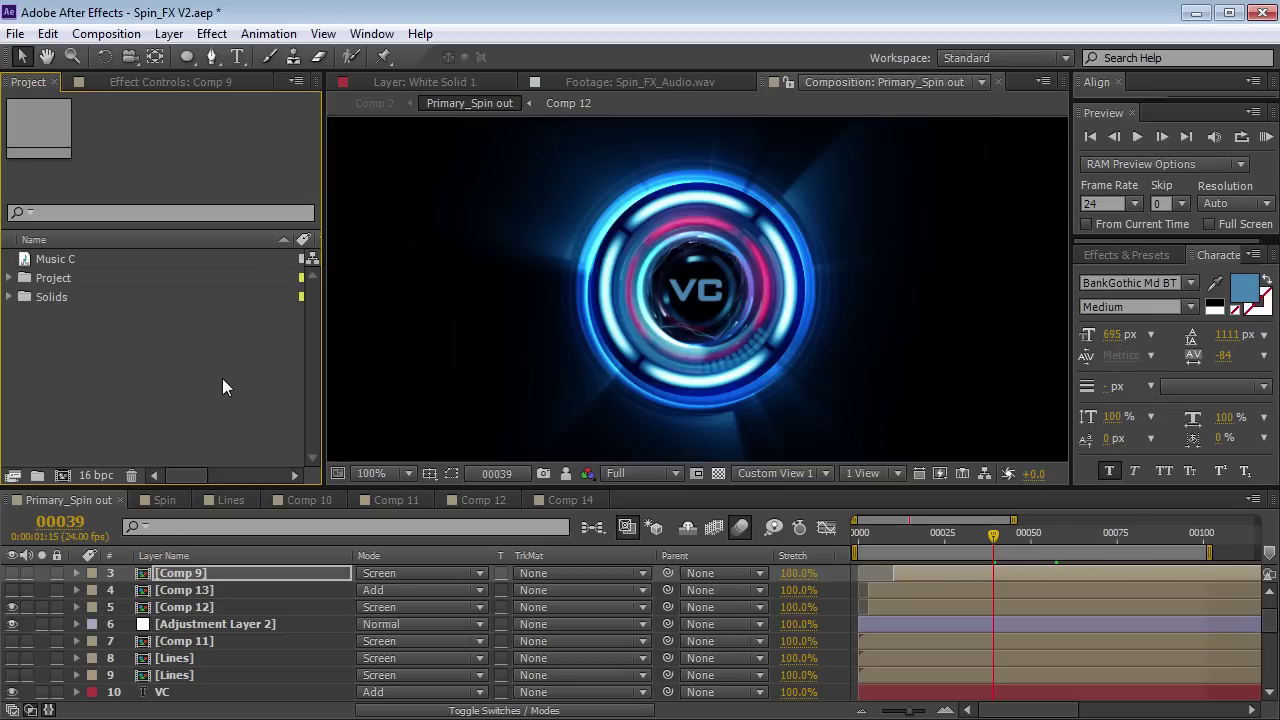
{"action": "left_click", "coordinate": [569, 501]}
{"action": "left_click_drag", "start_coordinate": [975, 545], "coordinate": [1007, 545]}
{"action": "left_click", "coordinate": [485, 500]}
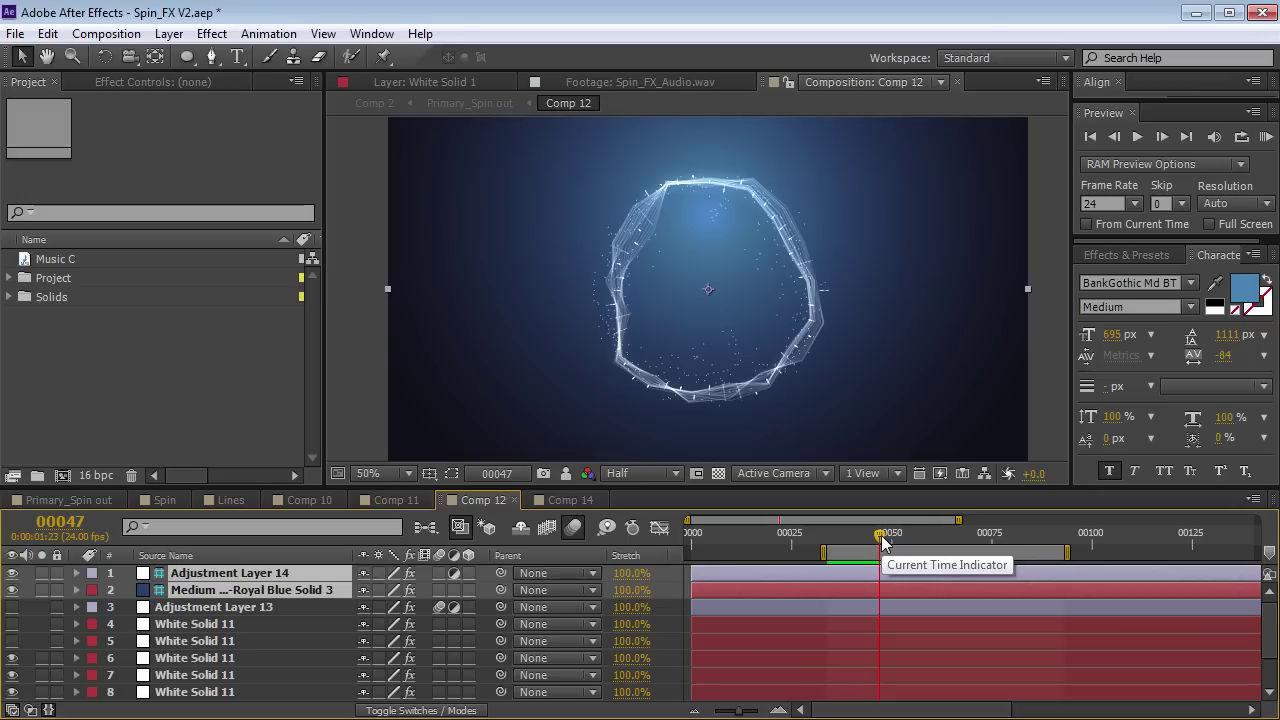
{"action": "left_click", "coordinate": [380, 501]}
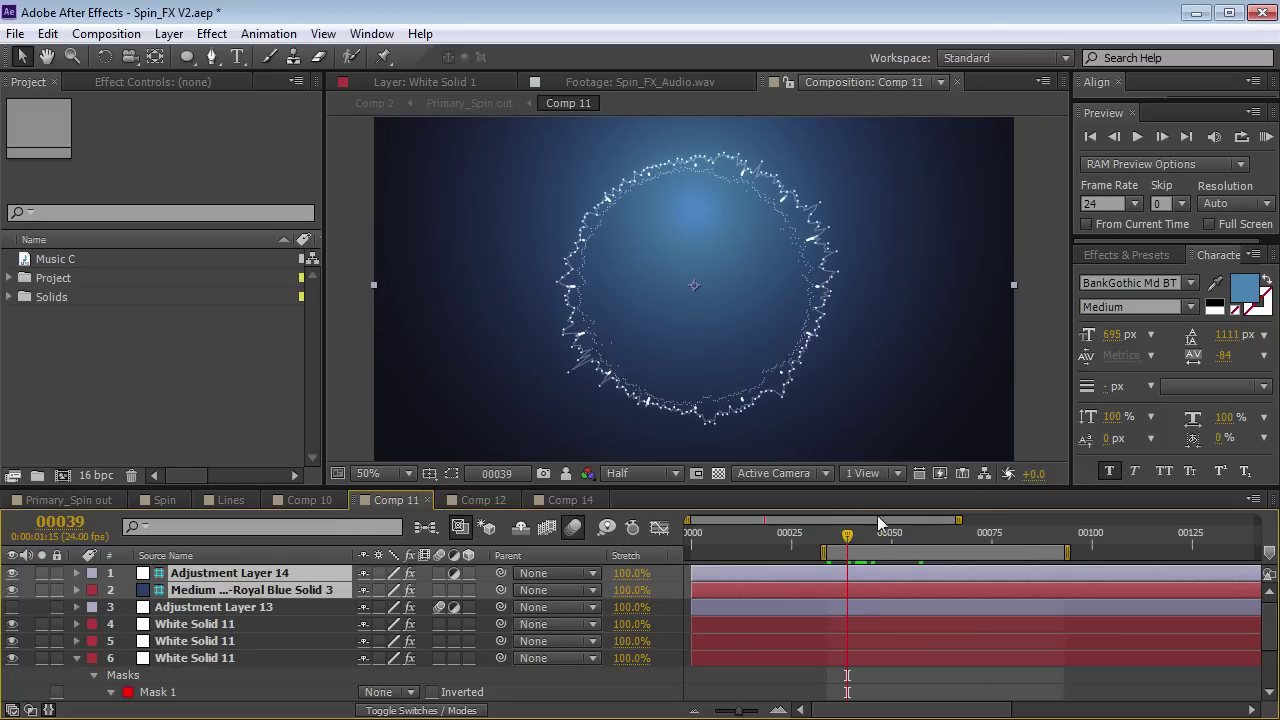
{"action": "left_click_drag", "start_coordinate": [852, 535], "coordinate": [890, 552]}
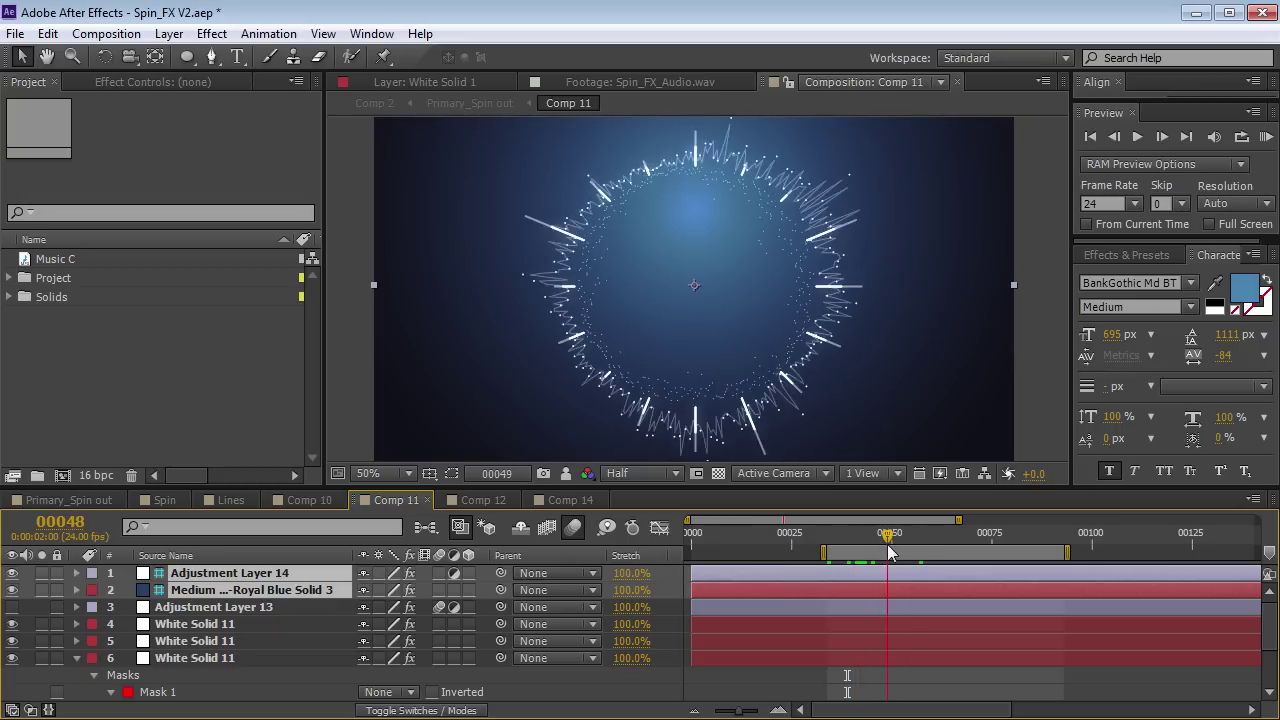
{"action": "left_click", "coordinate": [305, 502]}
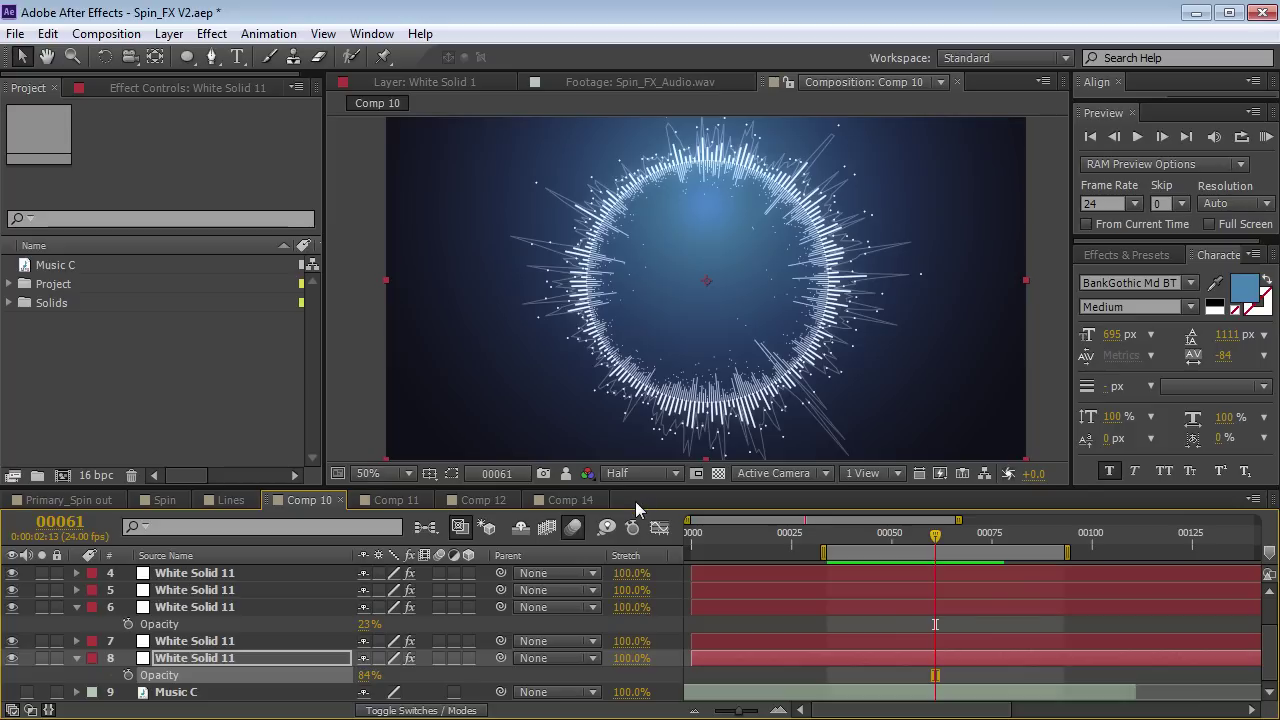
{"action": "left_click", "coordinate": [231, 500]}
{"action": "left_click_drag", "start_coordinate": [775, 528], "coordinate": [881, 545]}
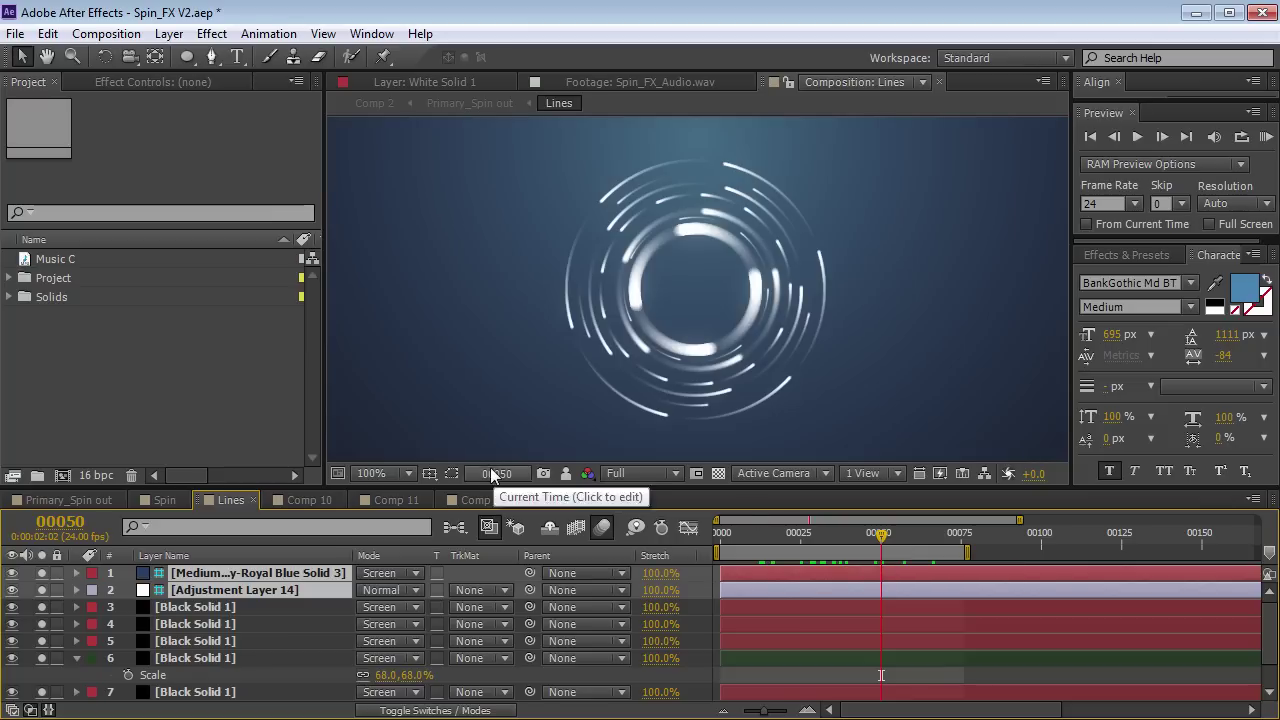
Create a new composition named Spectral with the default composition settings.
{"action": "left_click", "coordinate": [127, 384]}
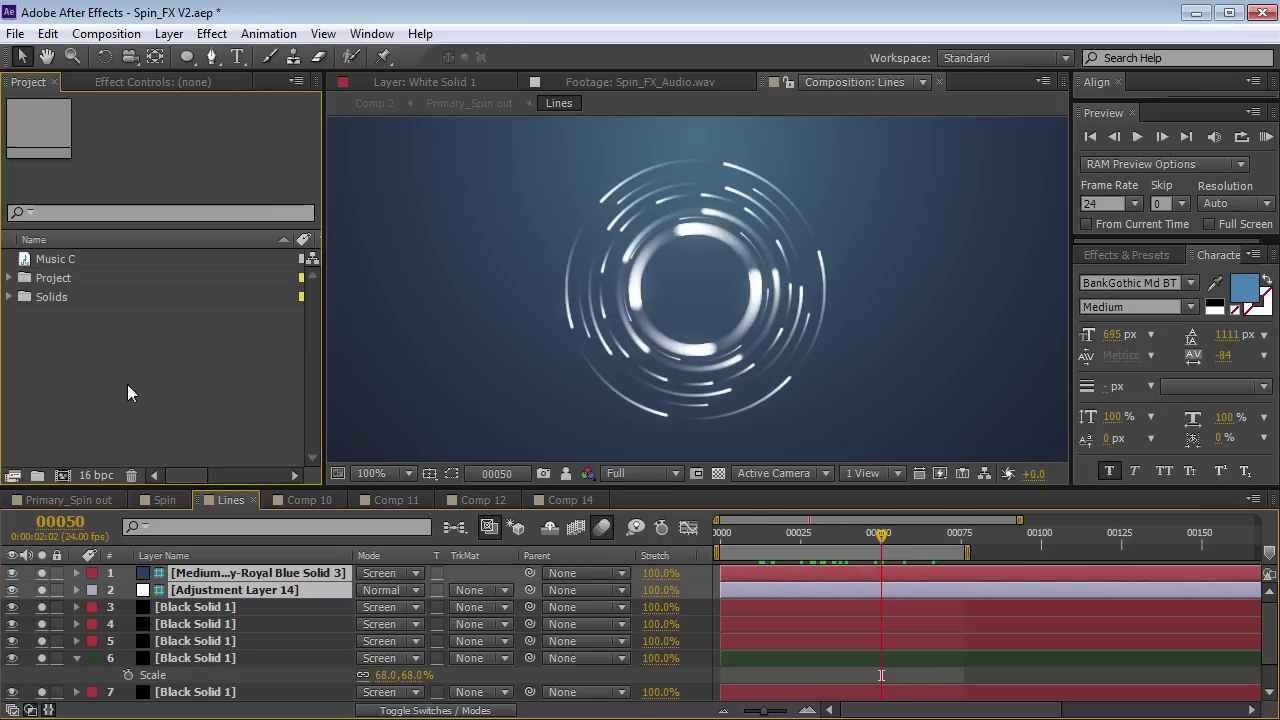
{"action": "left_click", "coordinate": [106, 33]}
{"action": "left_click", "coordinate": [210, 57]}
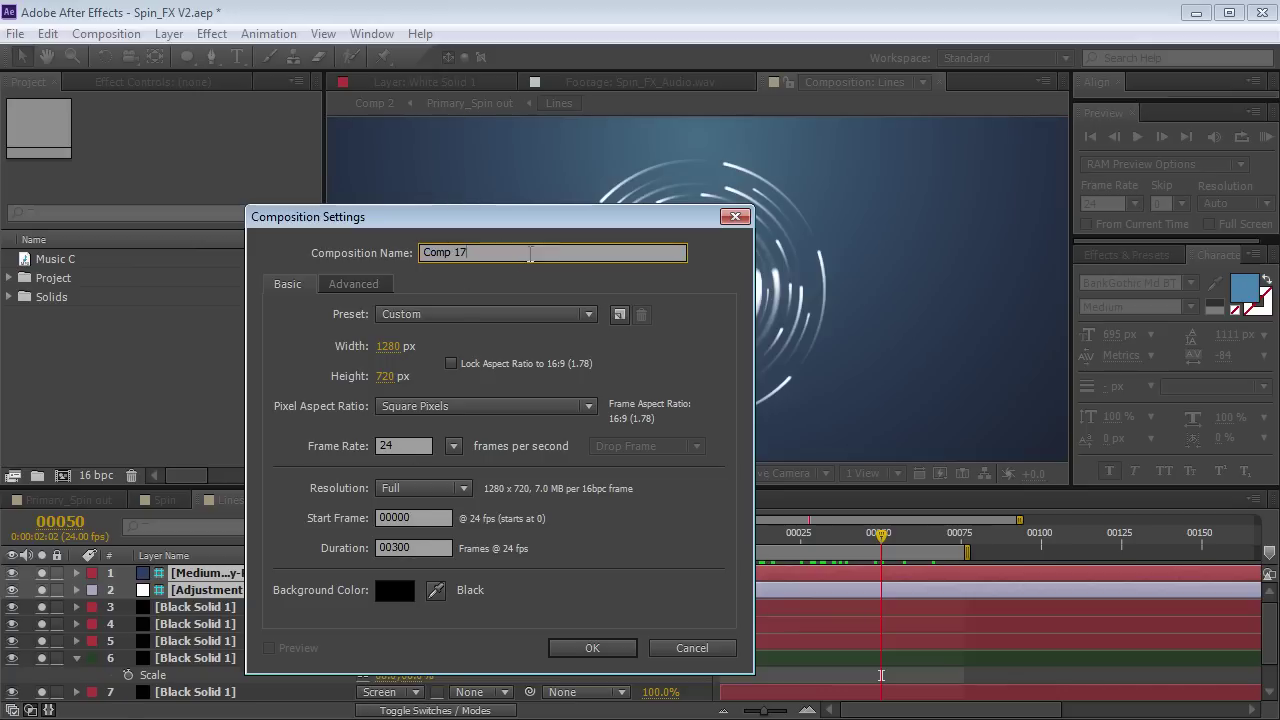
{"action": "type", "text": "Spectral"}
{"action": "key", "text": "Return"}
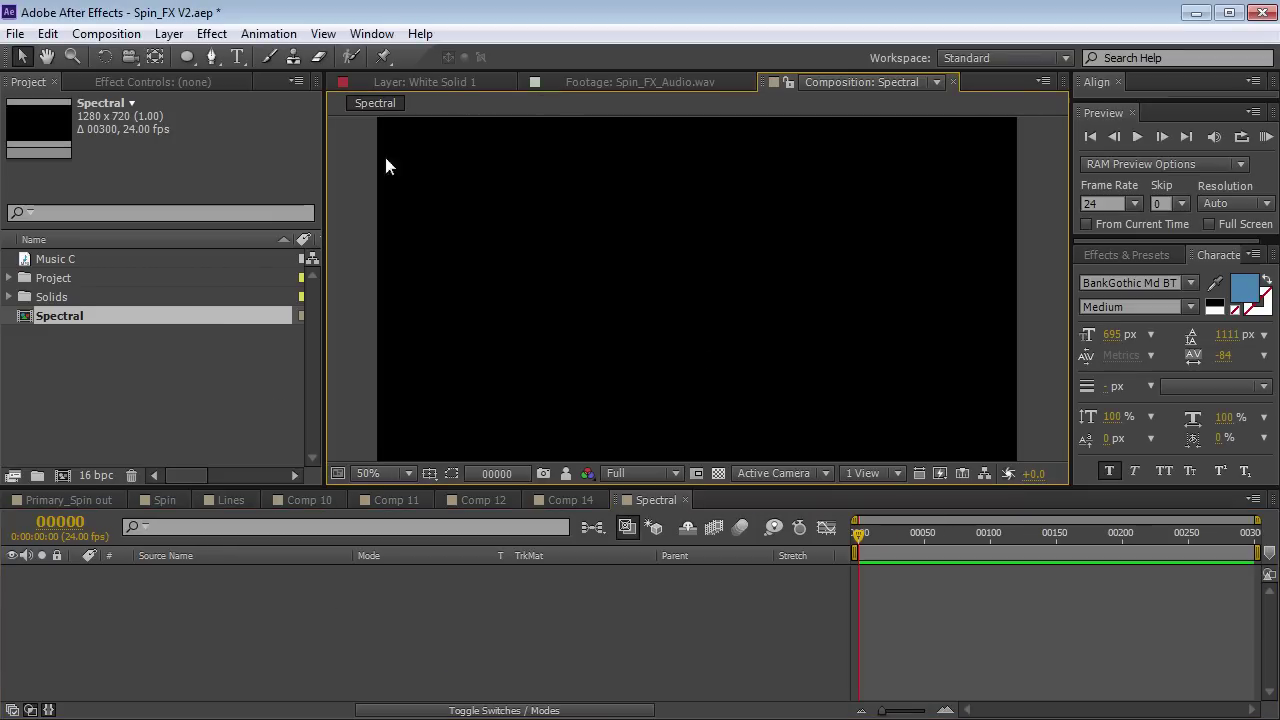
Add a black solid named BG to the Spectral composition.
{"action": "left_click", "coordinate": [169, 33]}
{"action": "mouse_move", "coordinate": [190, 57]}
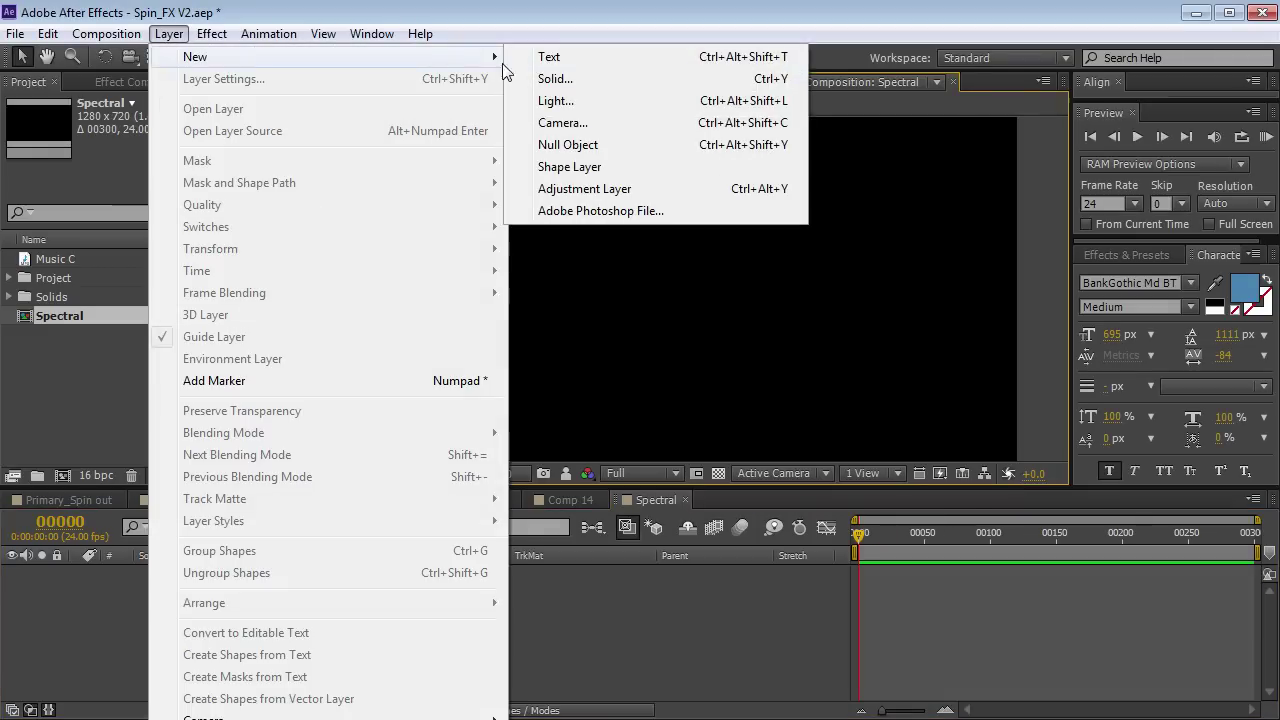
{"action": "left_click", "coordinate": [557, 79]}
{"action": "left_click", "coordinate": [280, 429]}
{"action": "left_click", "coordinate": [547, 569]}
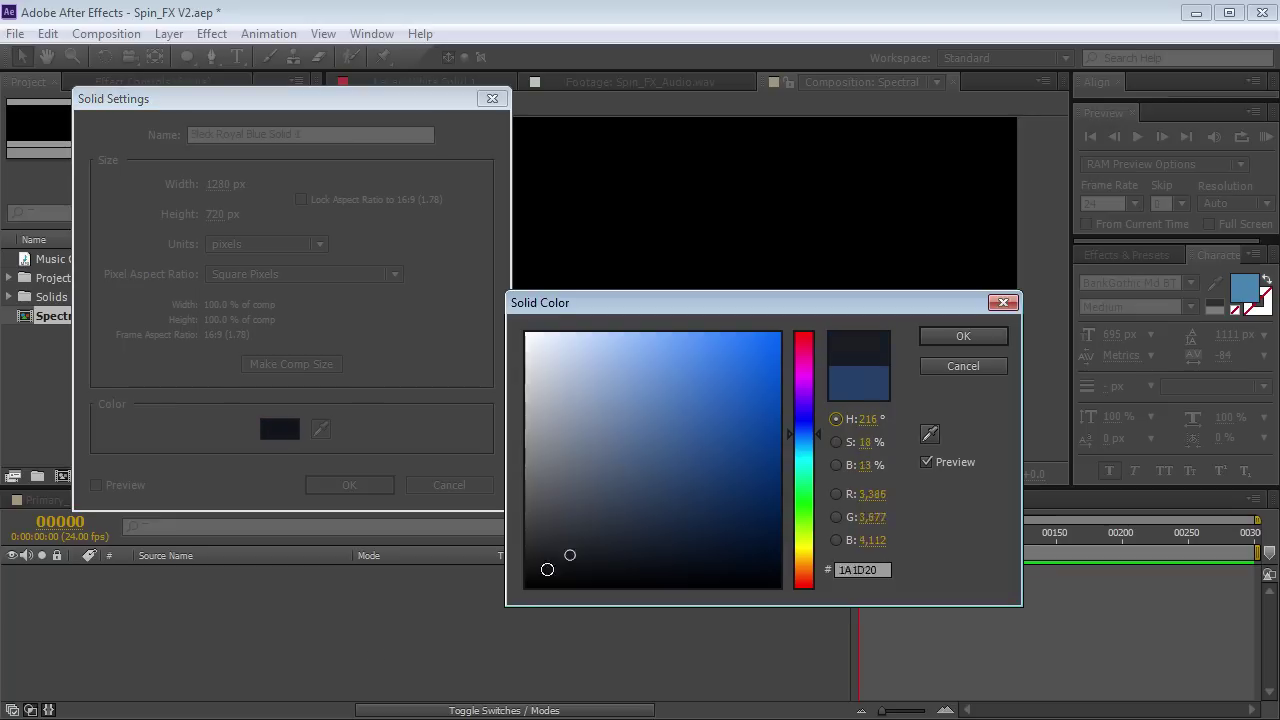
{"action": "left_click", "coordinate": [526, 588]}
{"action": "left_click", "coordinate": [963, 336]}
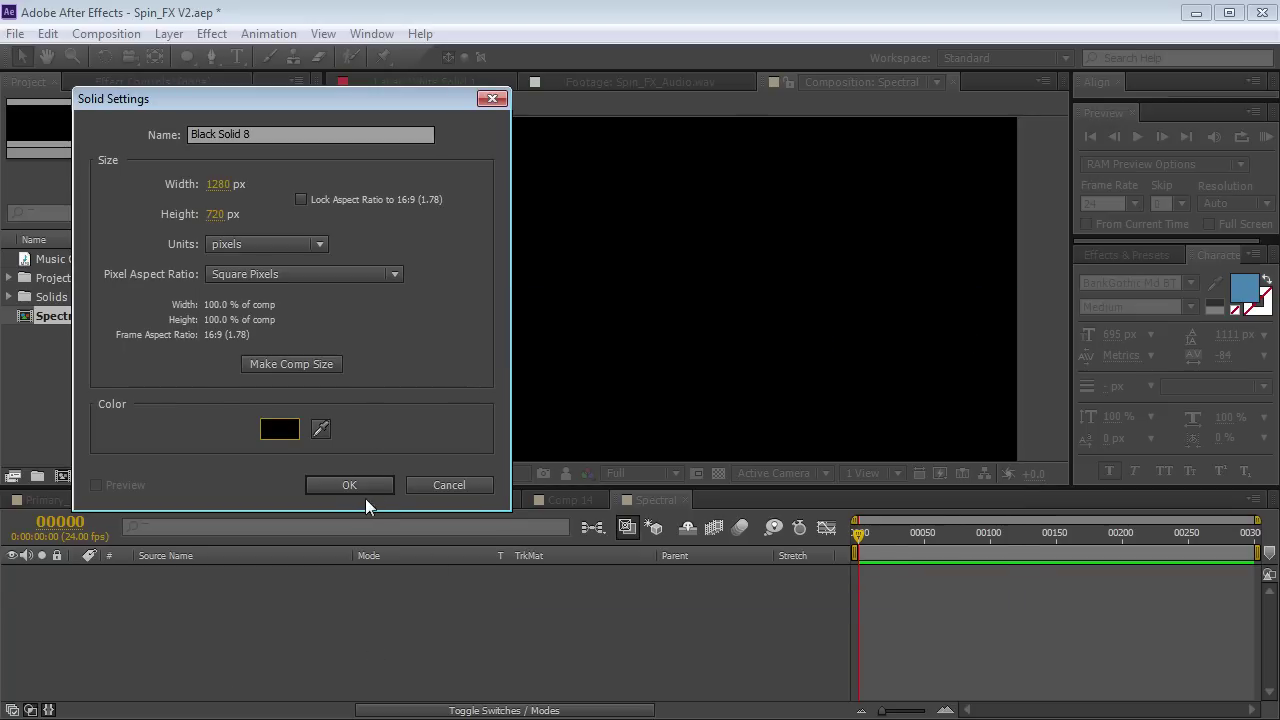
{"action": "left_click_drag", "start_coordinate": [250, 134], "coordinate": [100, 131]}
{"action": "type", "text": "BG"}
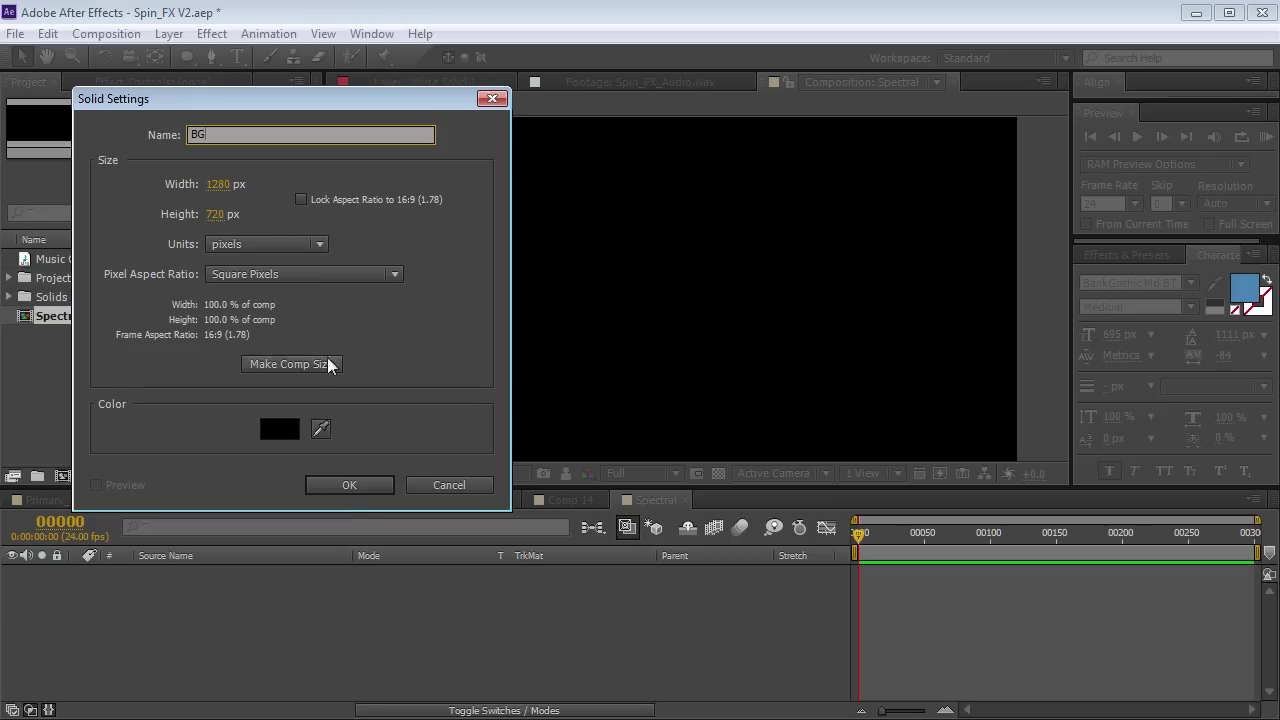
{"action": "left_click", "coordinate": [349, 485]}
{"action": "left_click", "coordinate": [328, 584]}
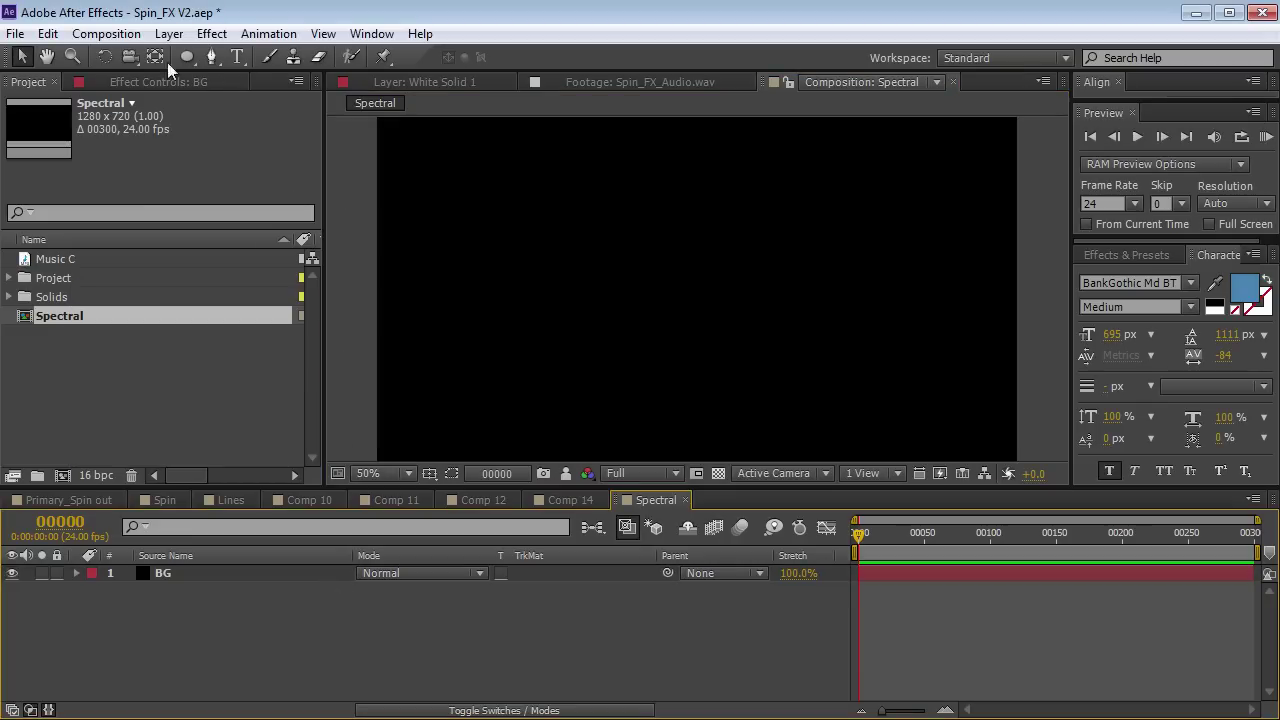
Add a second black solid named Audio above the BG layer.
{"action": "left_click", "coordinate": [168, 33]}
{"action": "mouse_move", "coordinate": [300, 57]}
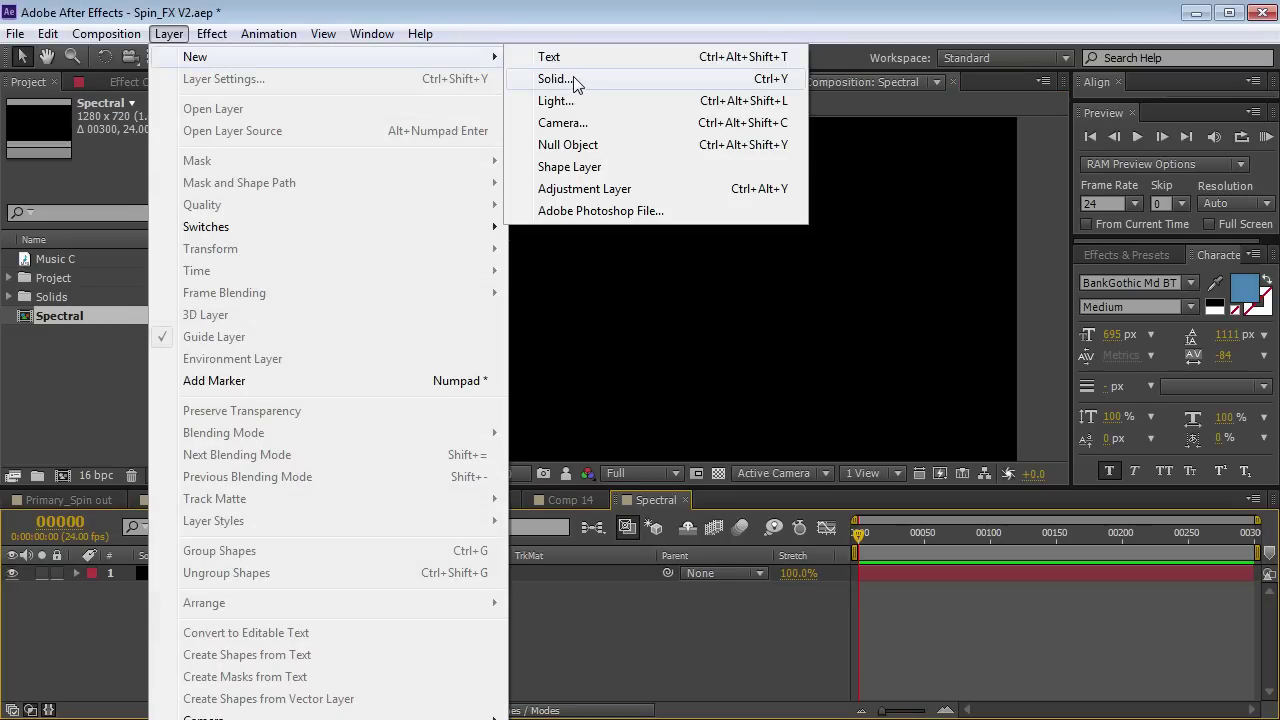
{"action": "left_click", "coordinate": [573, 78]}
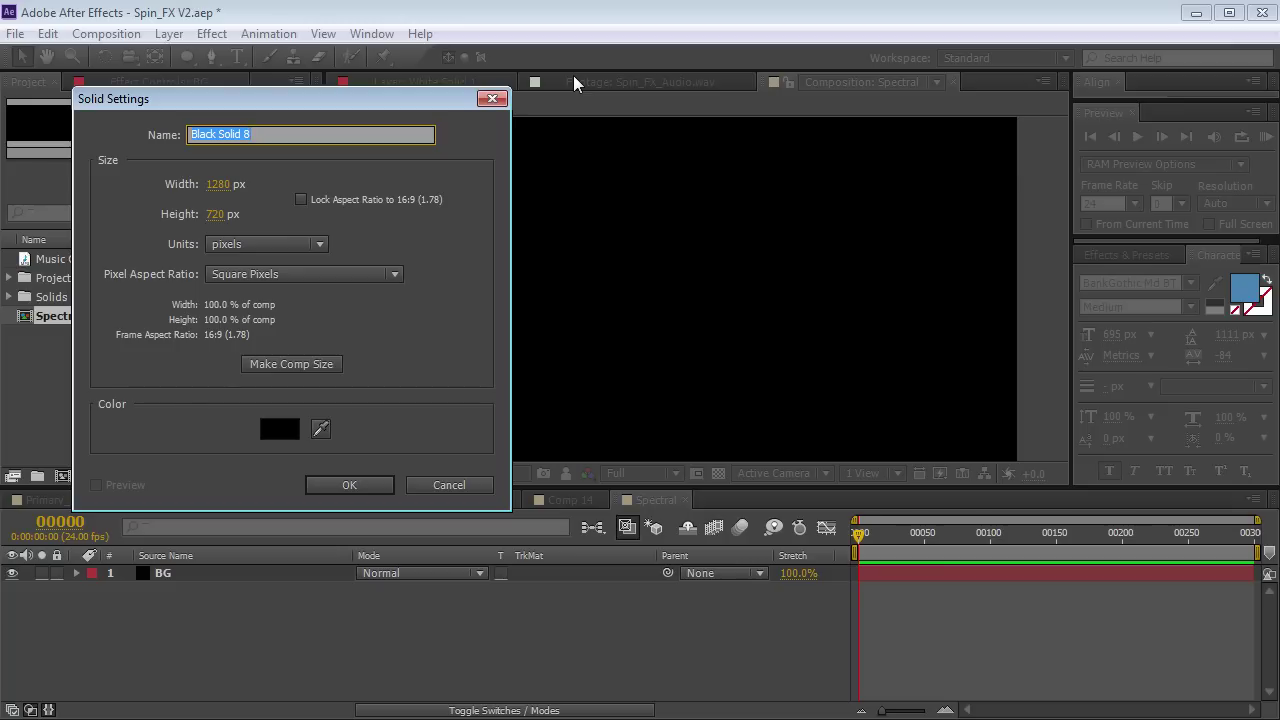
{"action": "type", "text": "Audio"}
{"action": "key", "text": "Return"}
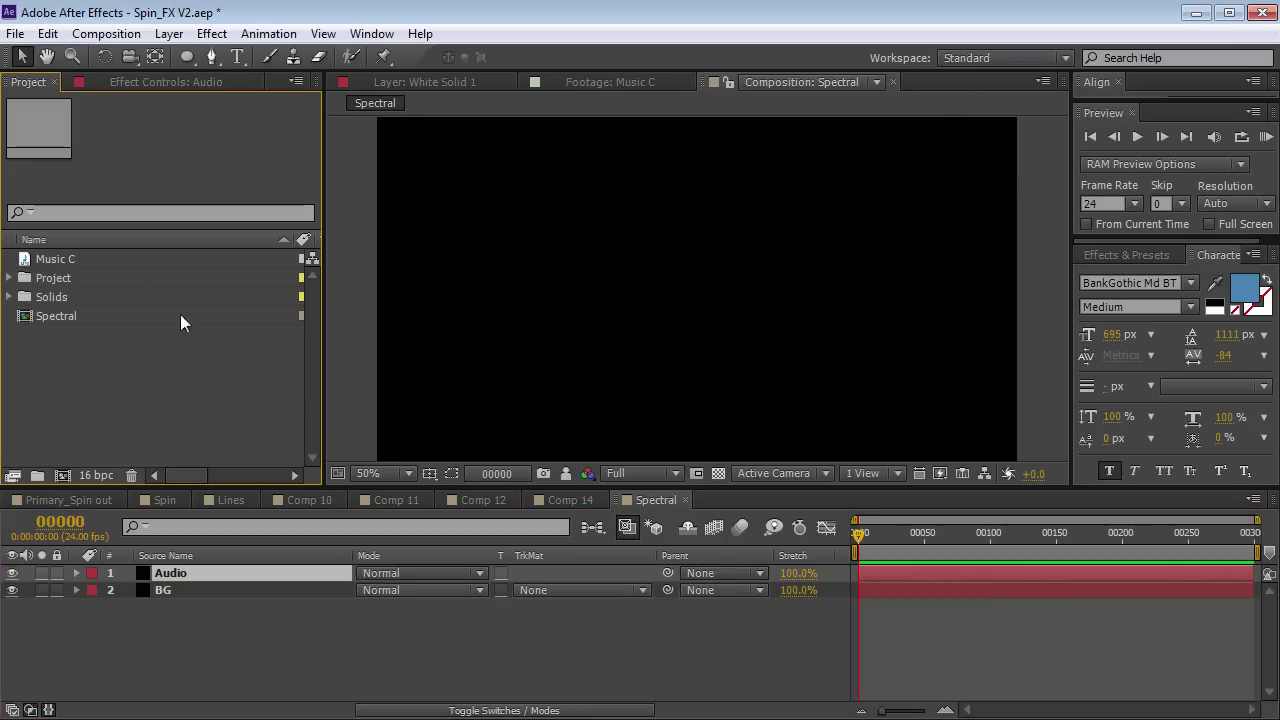
Place the Music C audio file beneath the BG layer and reveal its waveform.
{"action": "left_click", "coordinate": [48, 258]}
{"action": "left_click_drag", "start_coordinate": [67, 257], "coordinate": [145, 616]}
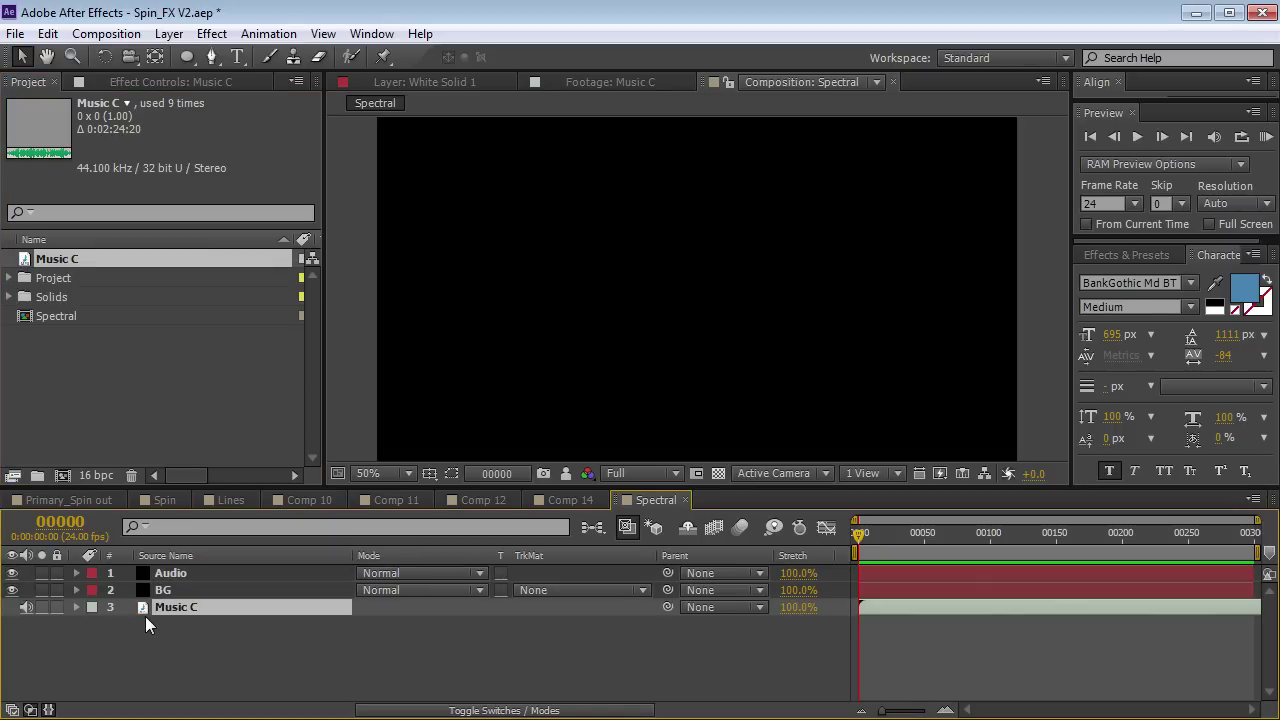
{"action": "key", "text": "l"}
{"action": "key", "text": "l"}
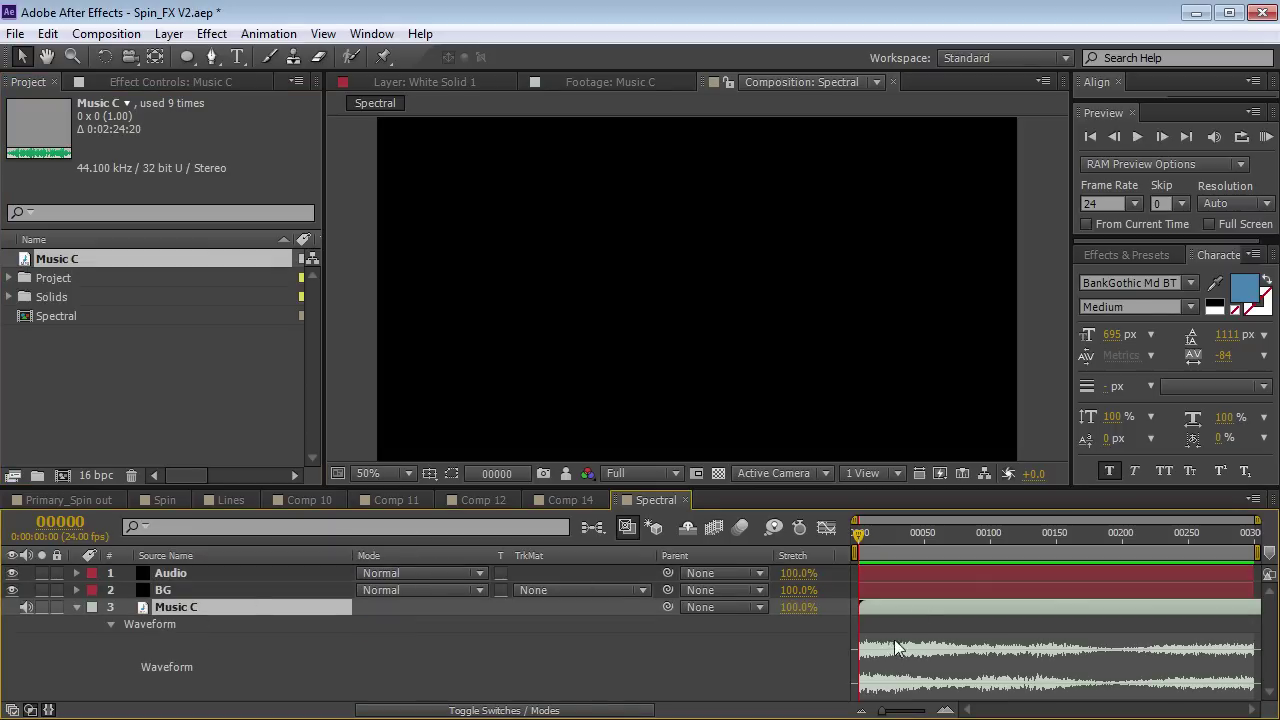
Preview the composition's audio and mute the Music C layer.
{"action": "key", "text": "KP_Decimal"}
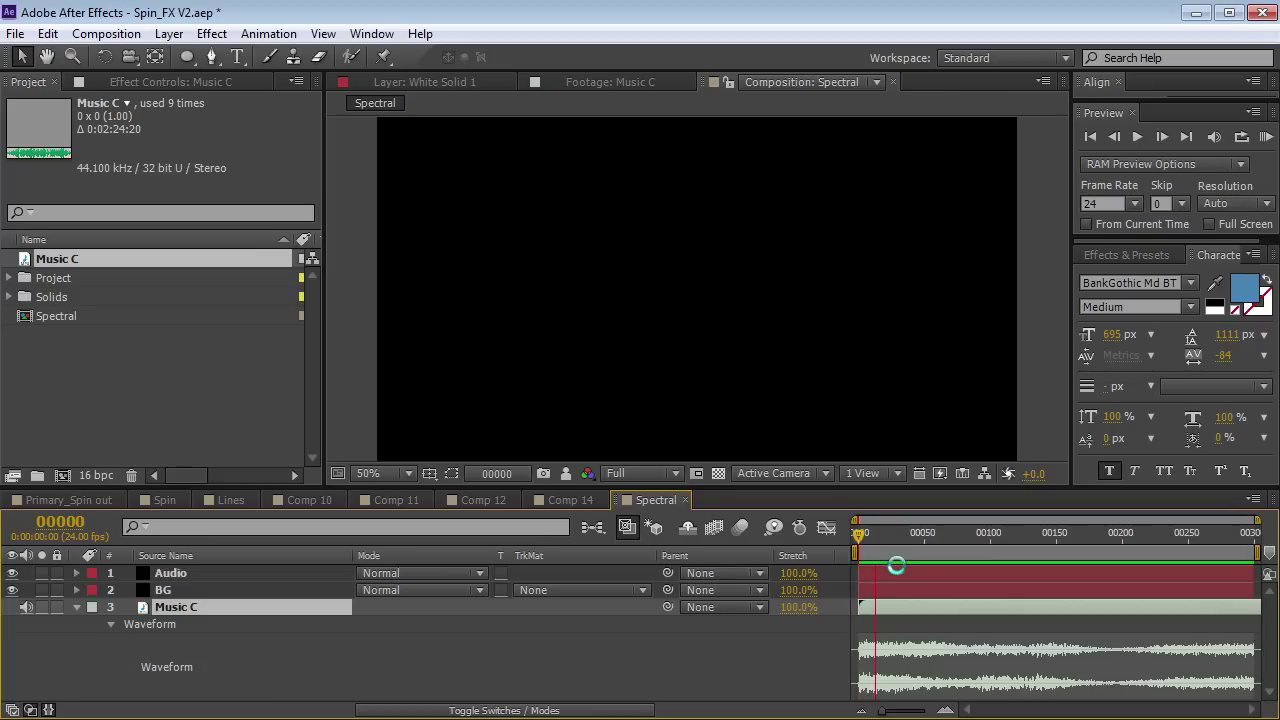
{"action": "key", "text": "space"}
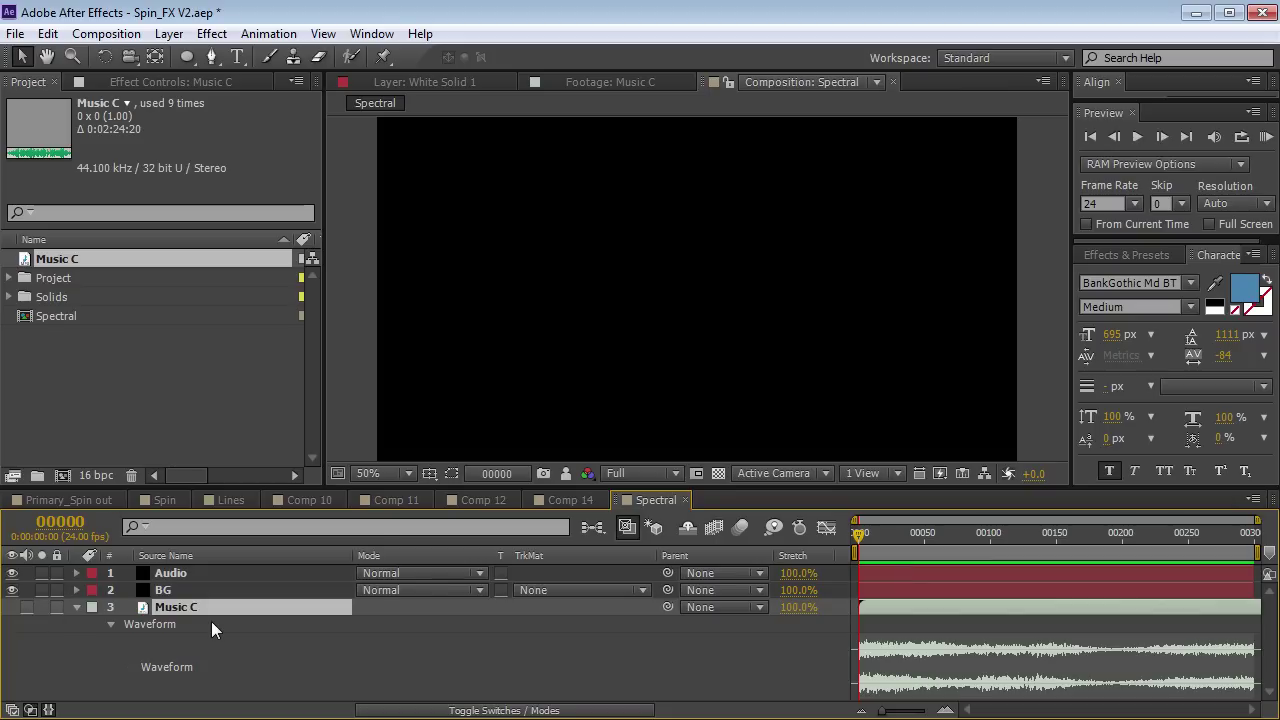
{"action": "left_click", "coordinate": [76, 607]}
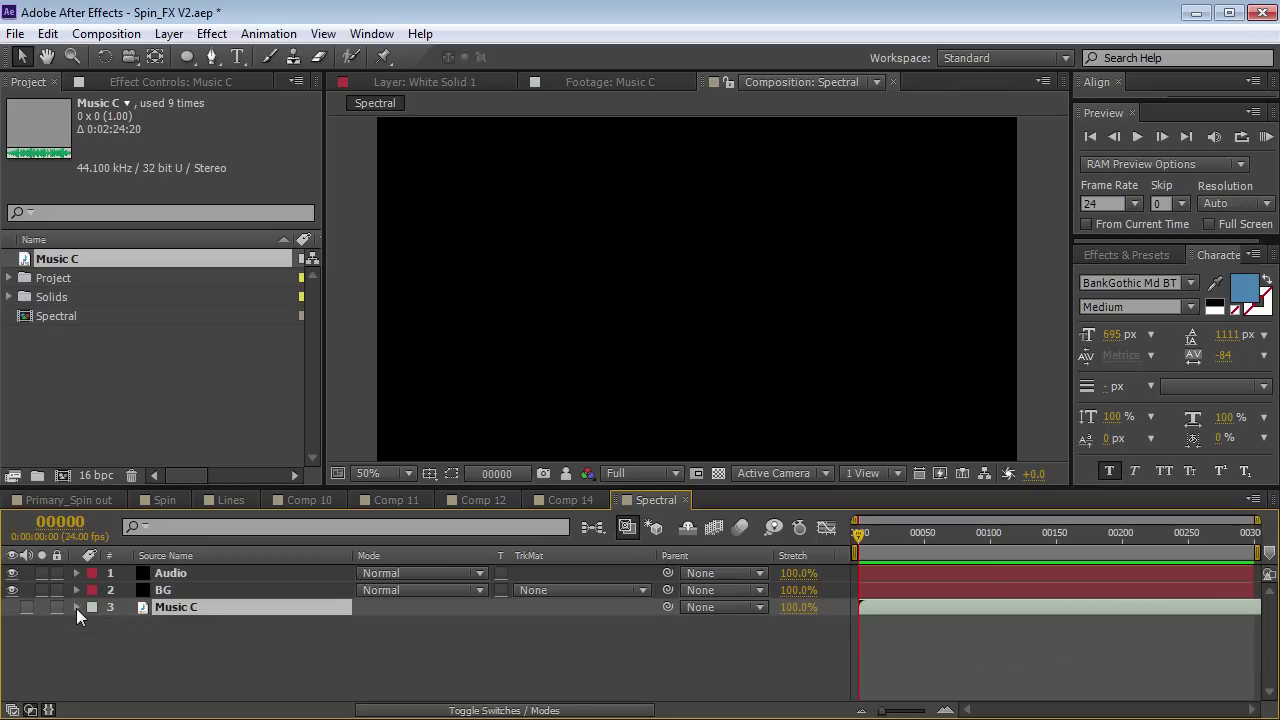
Apply the Audio Spectrum effect to the Audio layer and set its audio layer to Music C.
{"action": "left_click", "coordinate": [175, 577]}
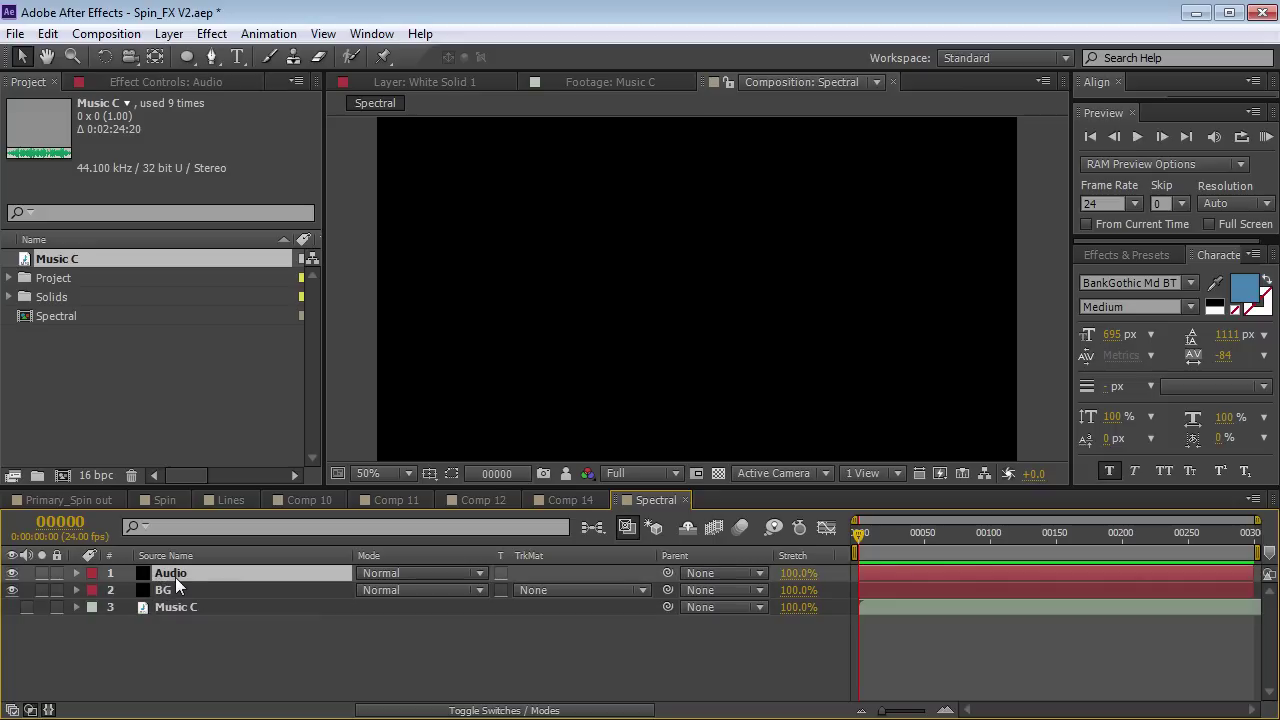
{"action": "left_click", "coordinate": [212, 33]}
{"action": "mouse_move", "coordinate": [265, 310]}
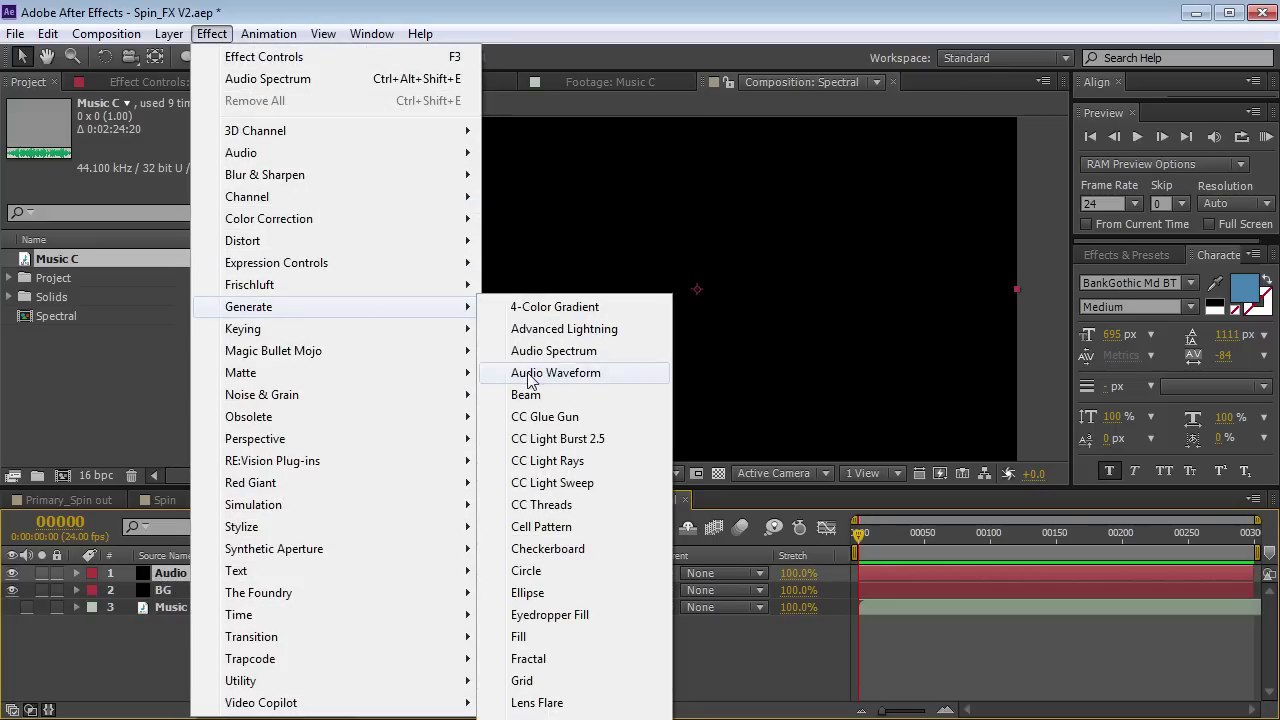
{"action": "left_click", "coordinate": [595, 351]}
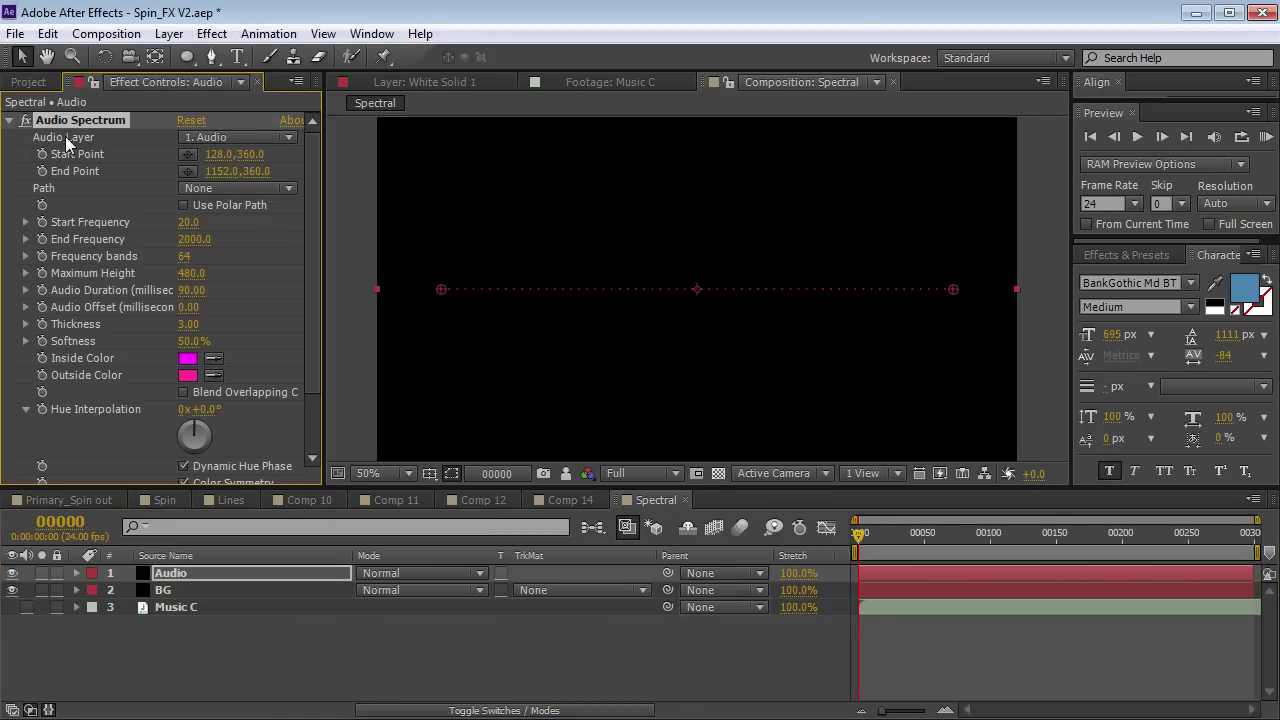
{"action": "left_click", "coordinate": [241, 137]}
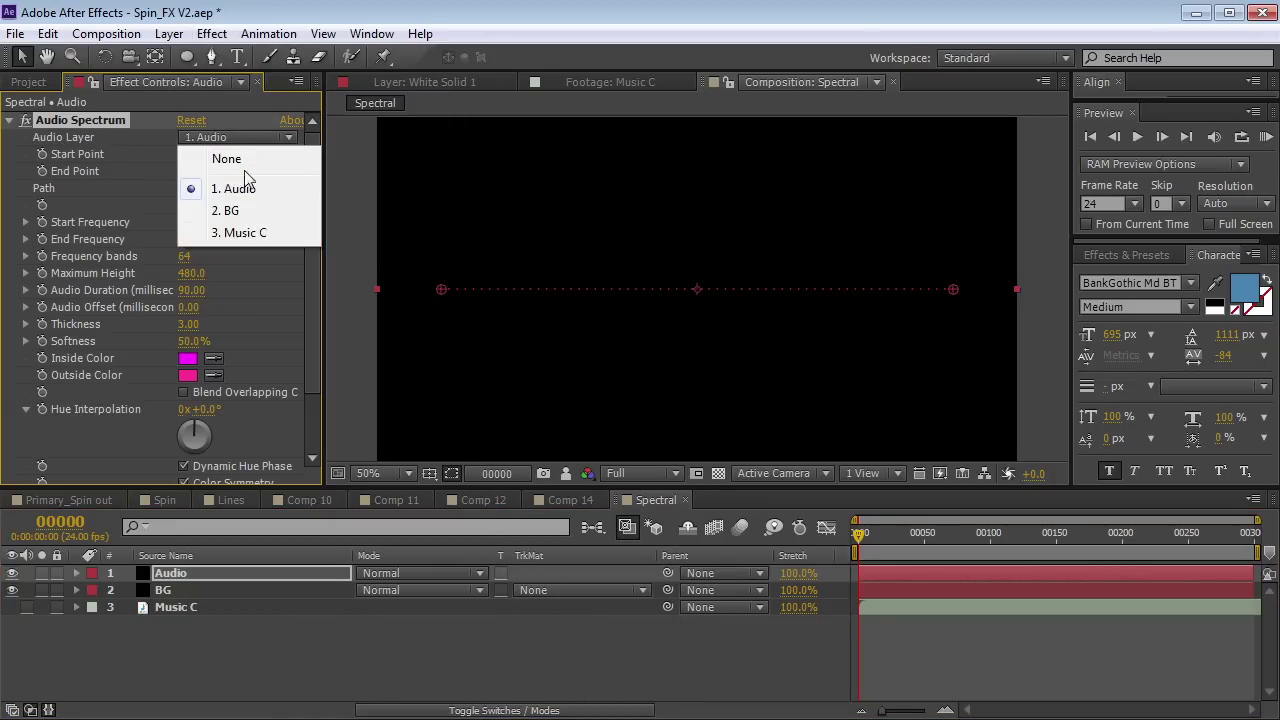
{"action": "left_click", "coordinate": [258, 236]}
Set the spectrum's Maximum Height to 3460 and check its movement at different frames.
{"action": "left_click_drag", "start_coordinate": [860, 540], "coordinate": [906, 543]}
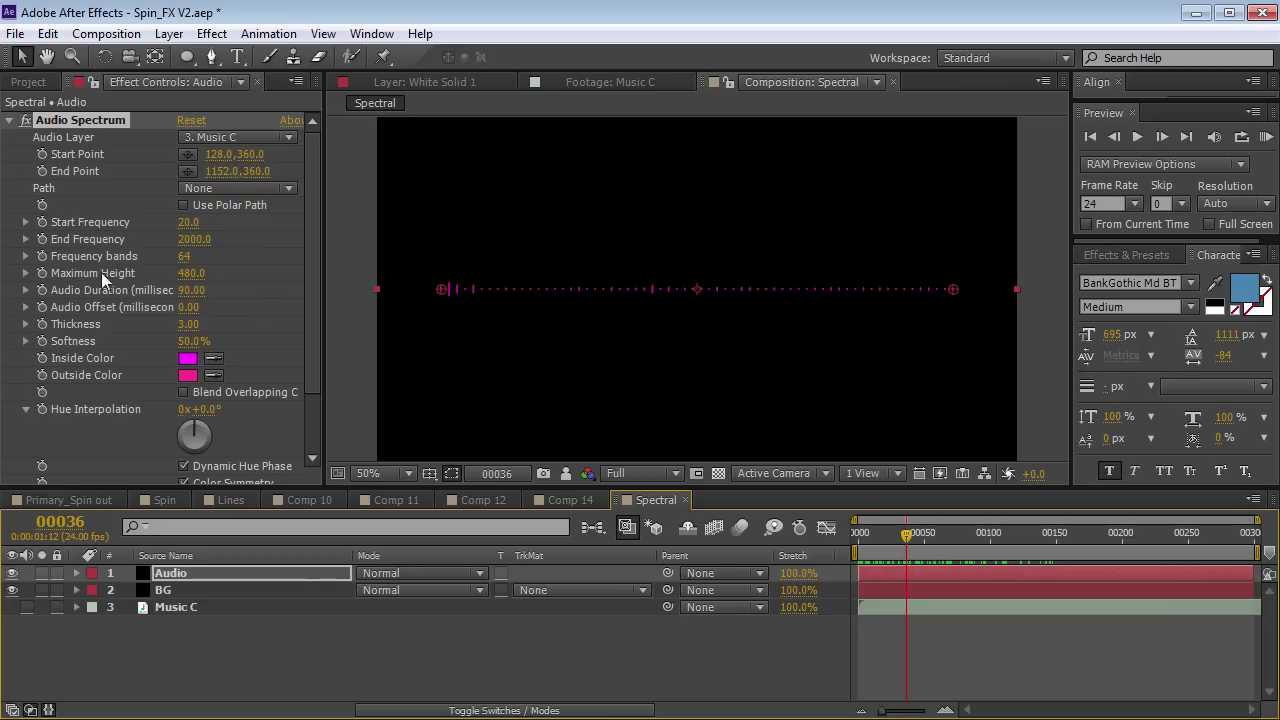
{"action": "left_click_drag", "start_coordinate": [190, 273], "coordinate": [566, 296]}
{"action": "mouse_move", "coordinate": [906, 540]}
{"action": "left_mouse_down"}
{"action": "mouse_move", "coordinate": [944, 542]}
{"action": "mouse_move", "coordinate": [884, 541]}
{"action": "left_mouse_up"}
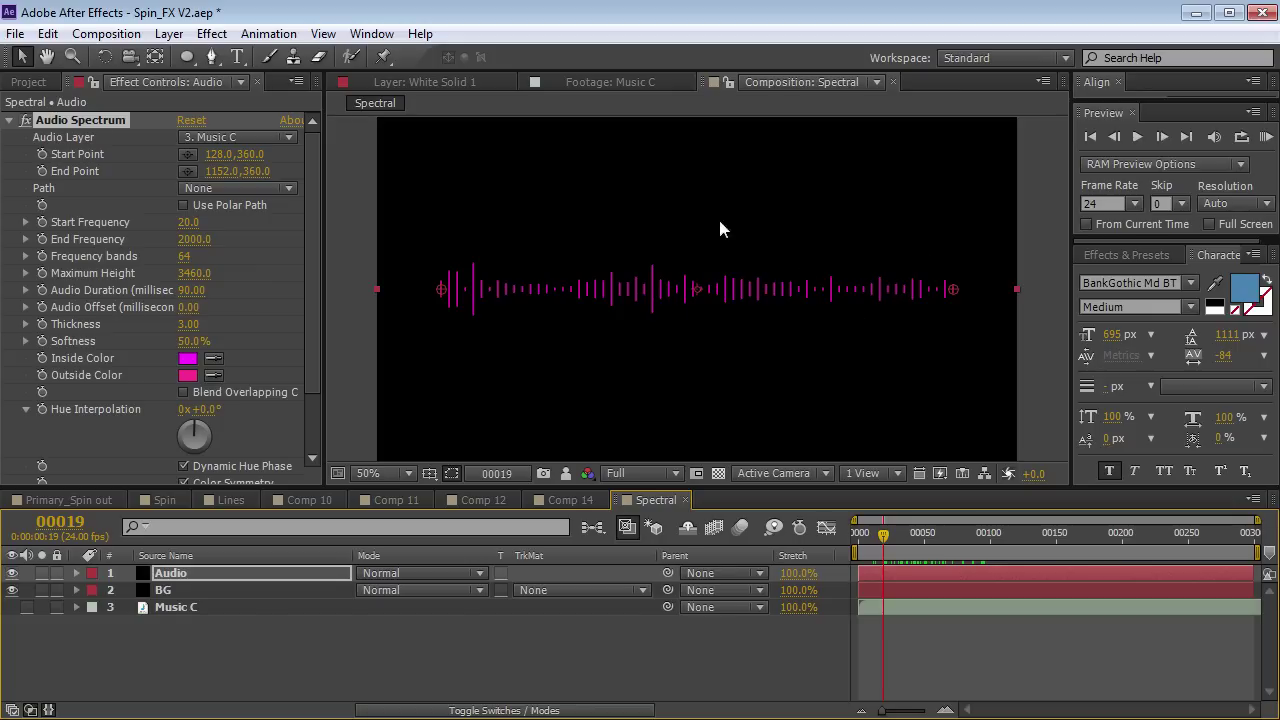
{"action": "left_click", "coordinate": [888, 535]}
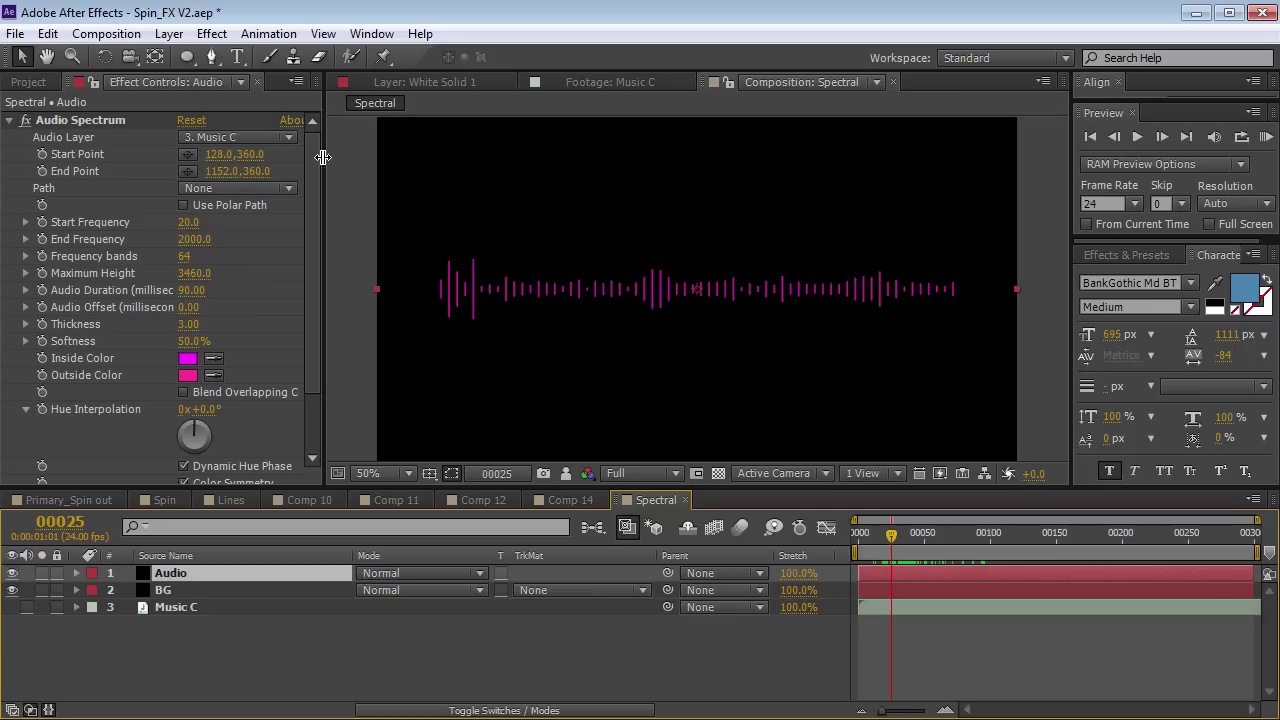
Show the title/action safe guides and draw a circular mask on the Audio layer, centred in the frame, with the Ellipse tool.
{"action": "left_click", "coordinate": [189, 56]}
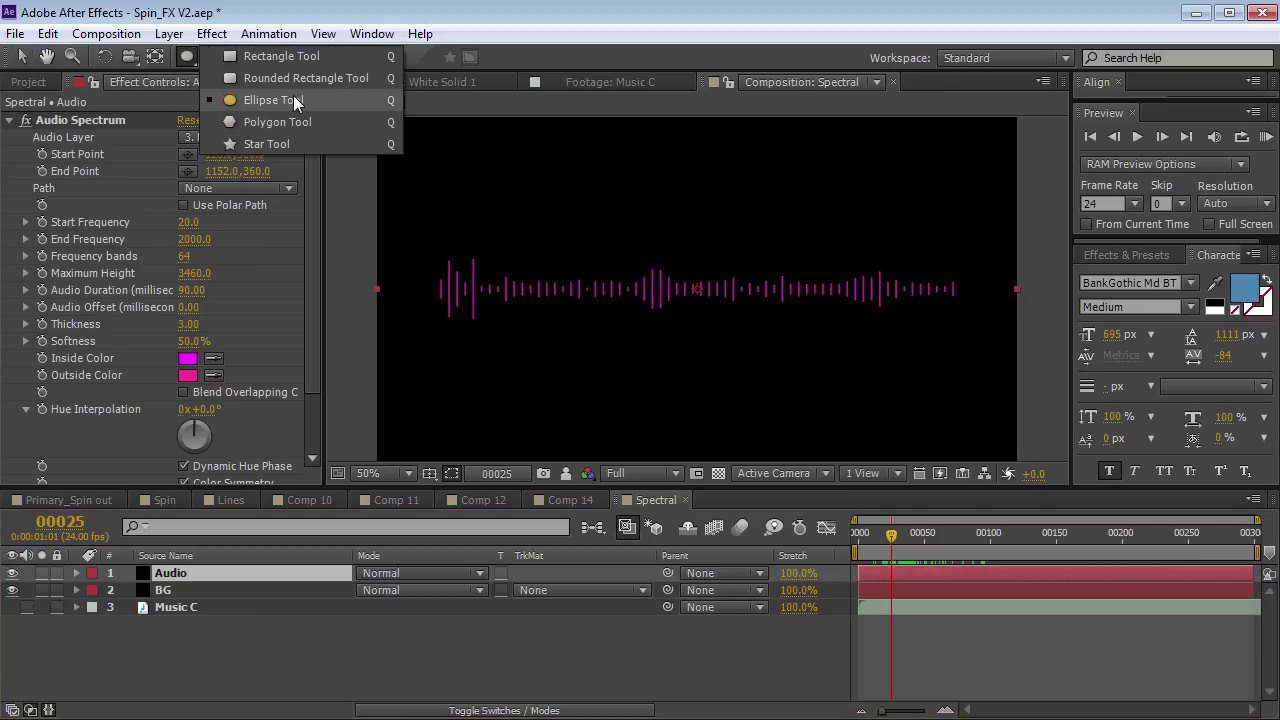
{"action": "left_click", "coordinate": [293, 99]}
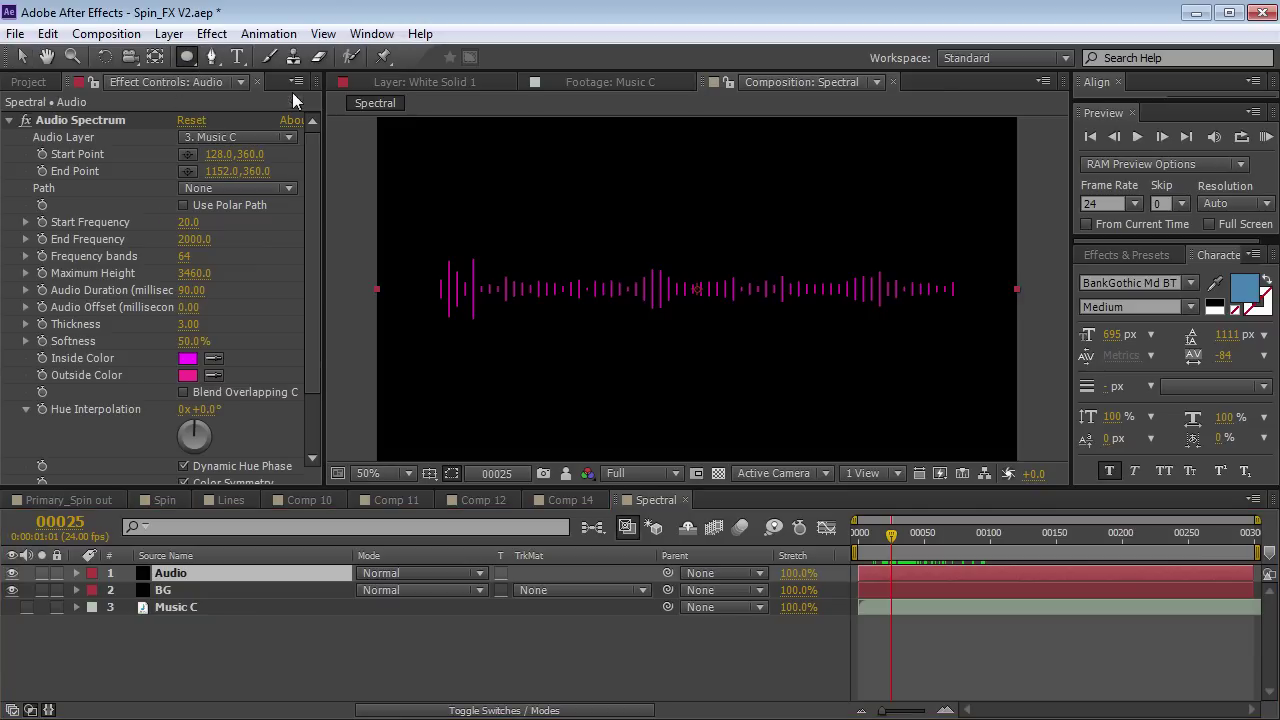
{"action": "left_click", "coordinate": [429, 473]}
{"action": "left_click", "coordinate": [503, 502]}
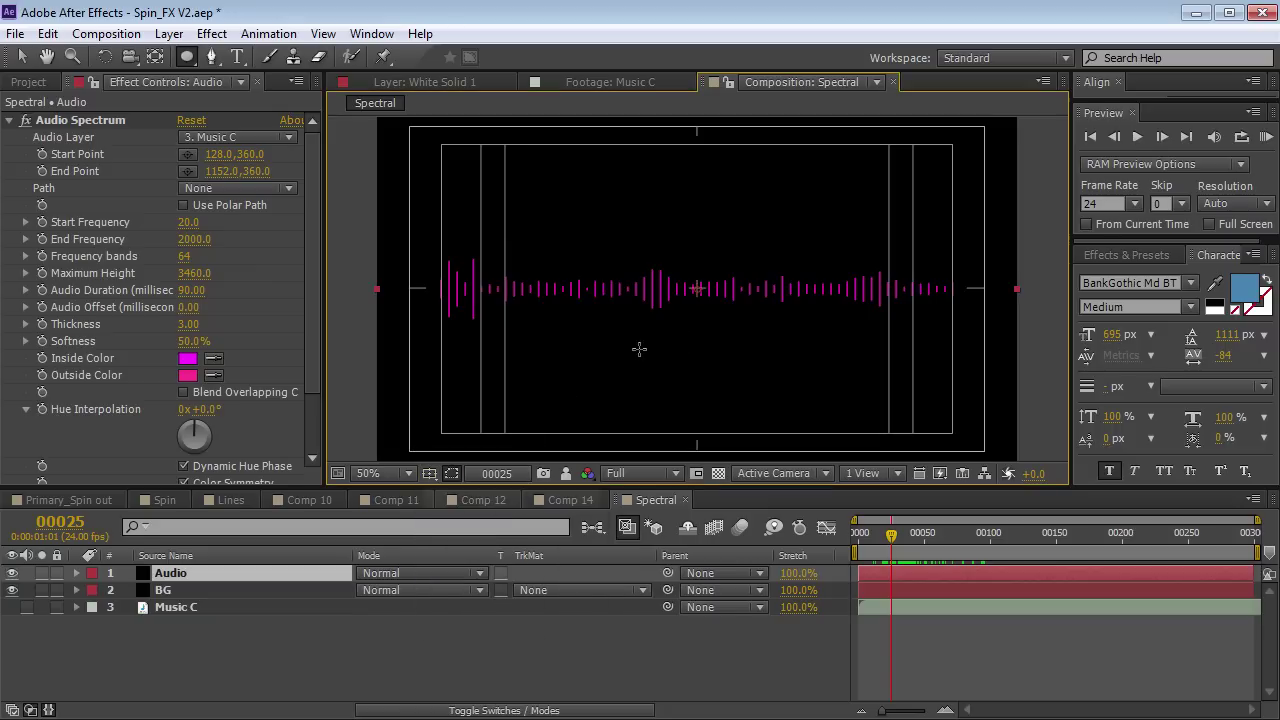
{"action": "scroll", "coordinate": [686, 316], "scroll_direction": "up", "scroll_amount": 1}
{"action": "scroll", "coordinate": [704, 318], "scroll_direction": "down", "scroll_amount": 1}
{"action": "left_click_drag", "start_coordinate": [697, 288], "coordinate": [788, 382]}
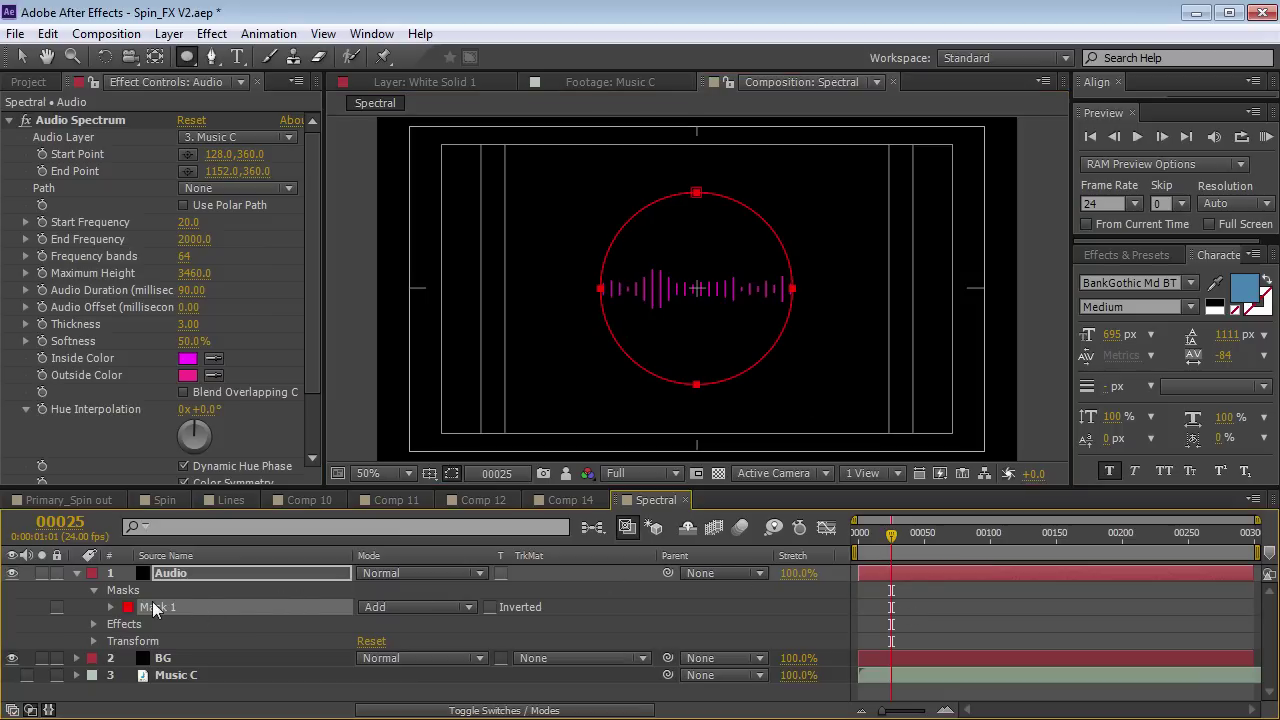
Set Mask 1's mode to None so it stops clipping the spectrum, and hide the title/action safe guides.
{"action": "left_click", "coordinate": [380, 608]}
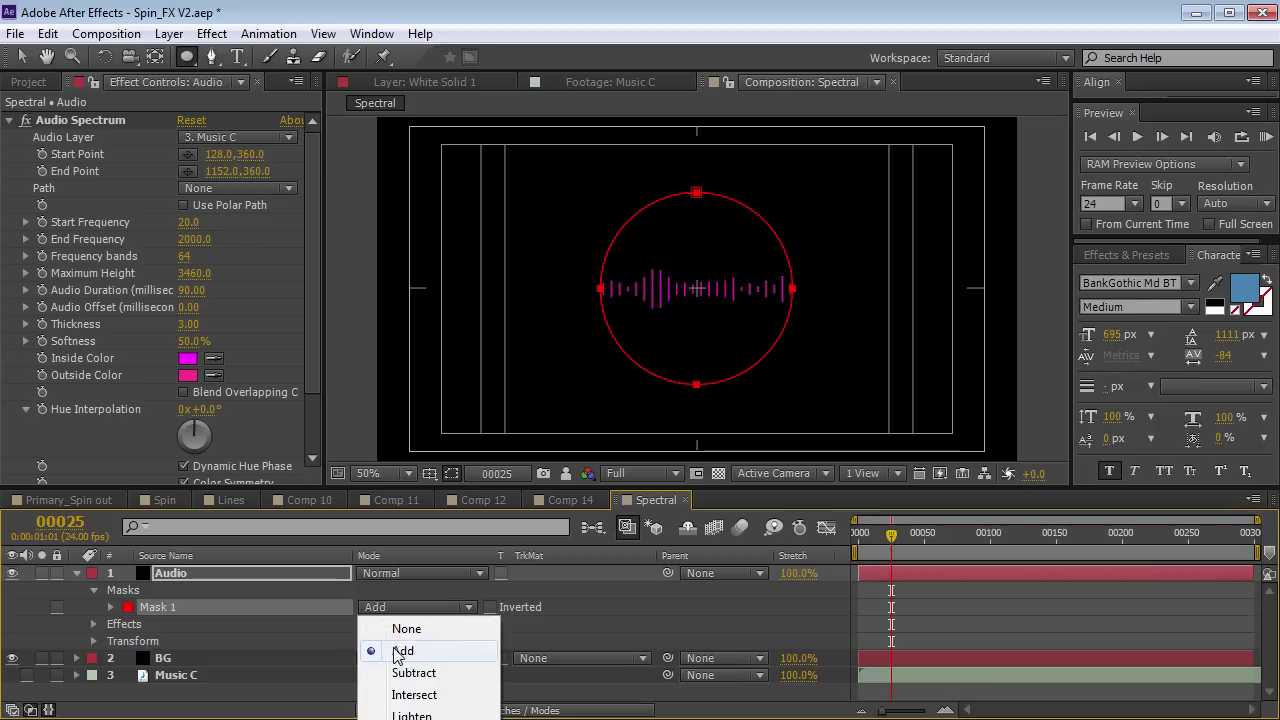
{"action": "left_click", "coordinate": [408, 626]}
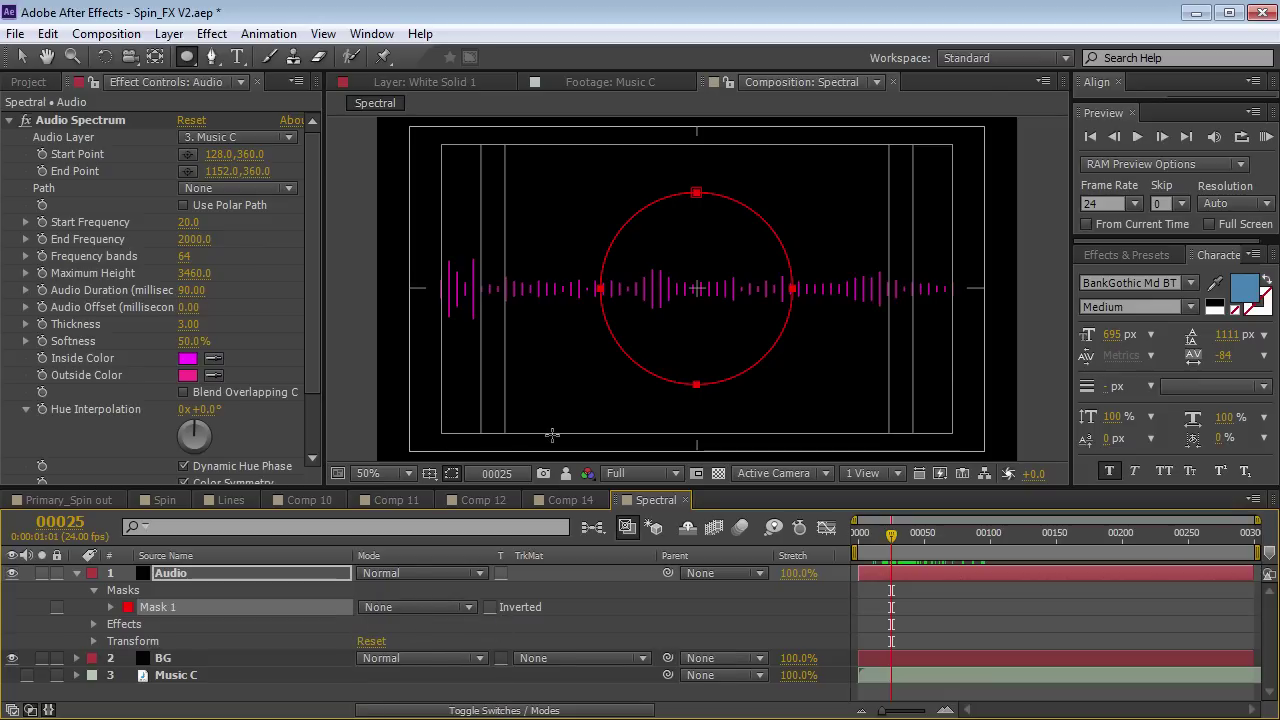
{"action": "key", "text": "apostrophe"}
{"action": "left_click", "coordinate": [674, 208]}
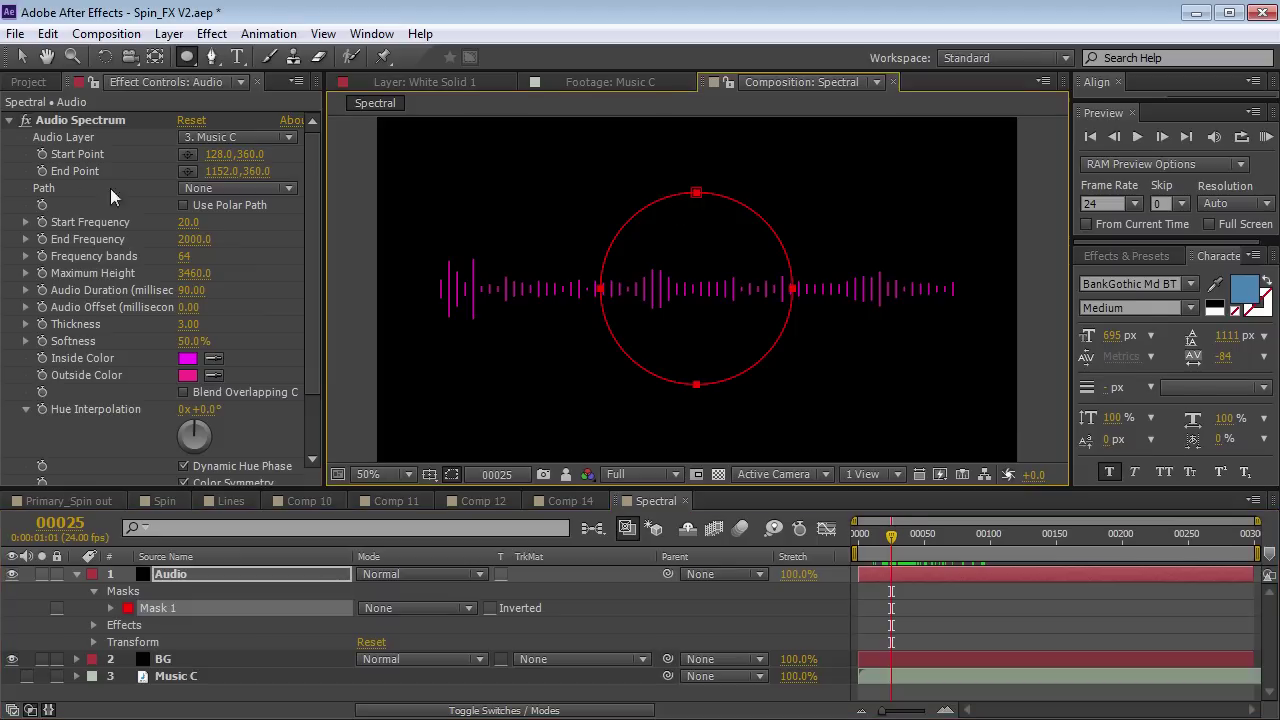
Set the Audio Spectrum's Path to Mask 1 and preview it with the mask outline hidden in the viewer.
{"action": "left_click", "coordinate": [238, 188]}
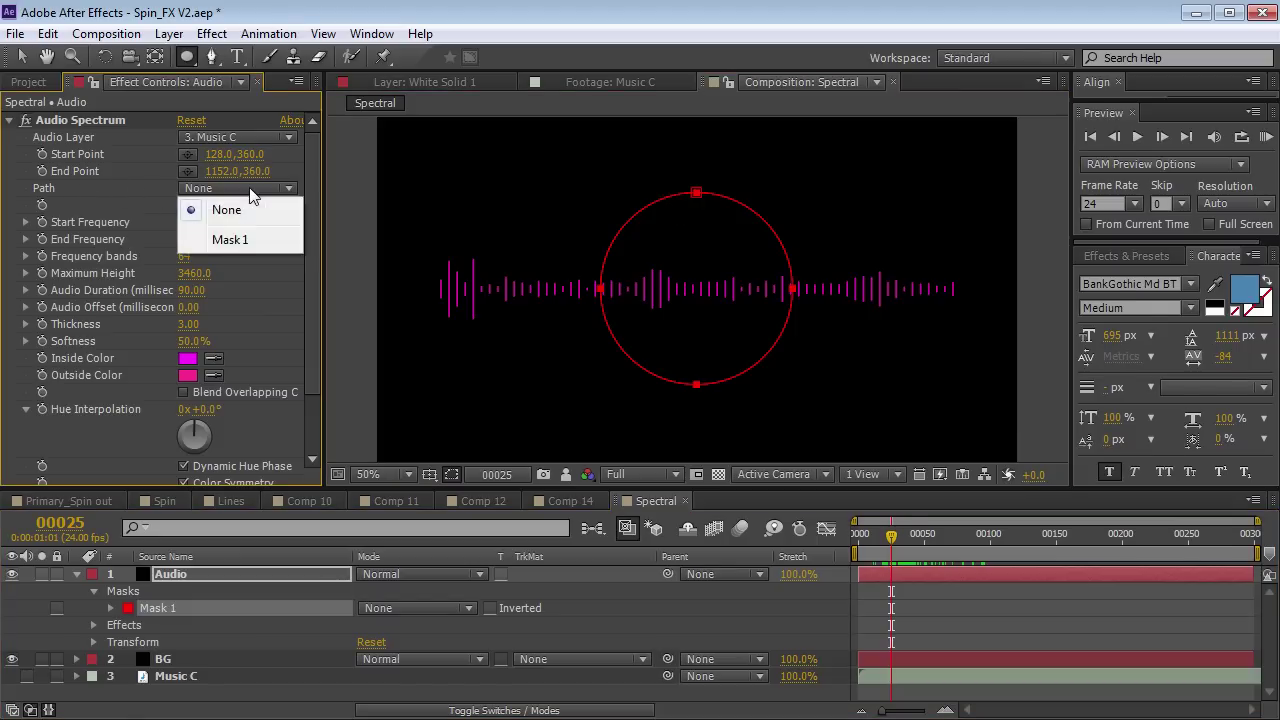
{"action": "left_click", "coordinate": [242, 246]}
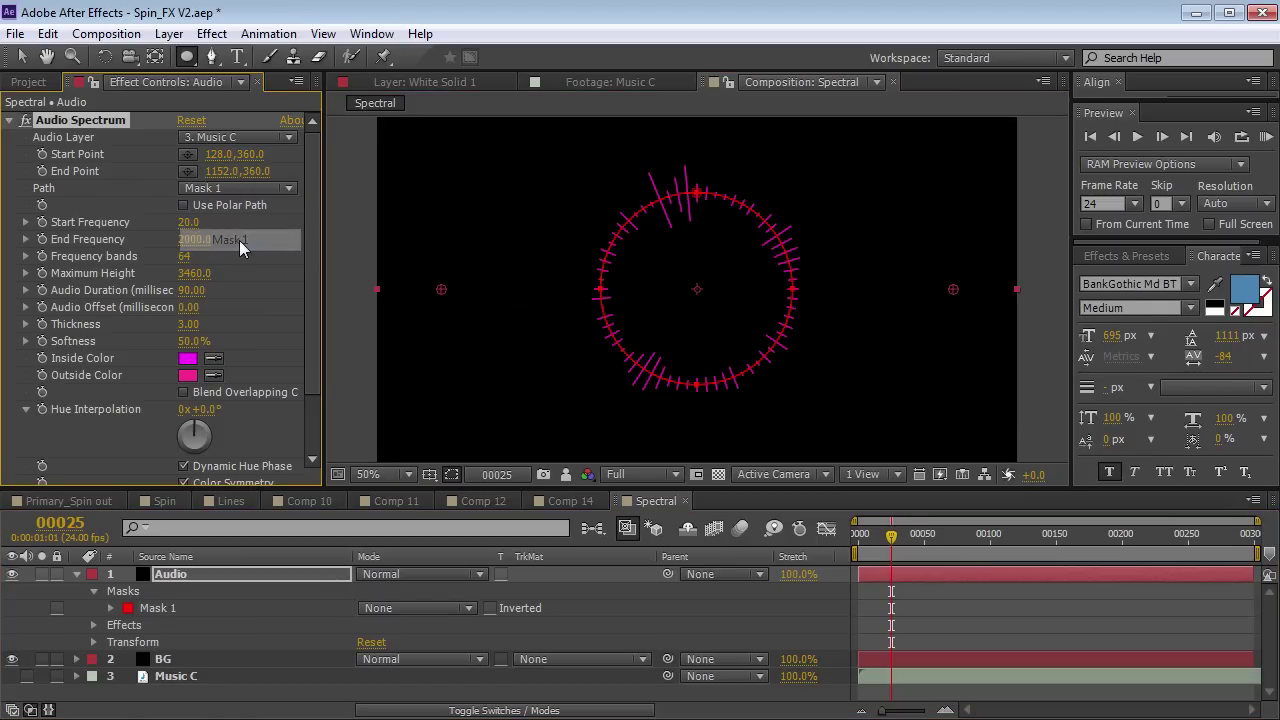
{"action": "left_click", "coordinate": [459, 476]}
{"action": "key", "text": "KP_0"}
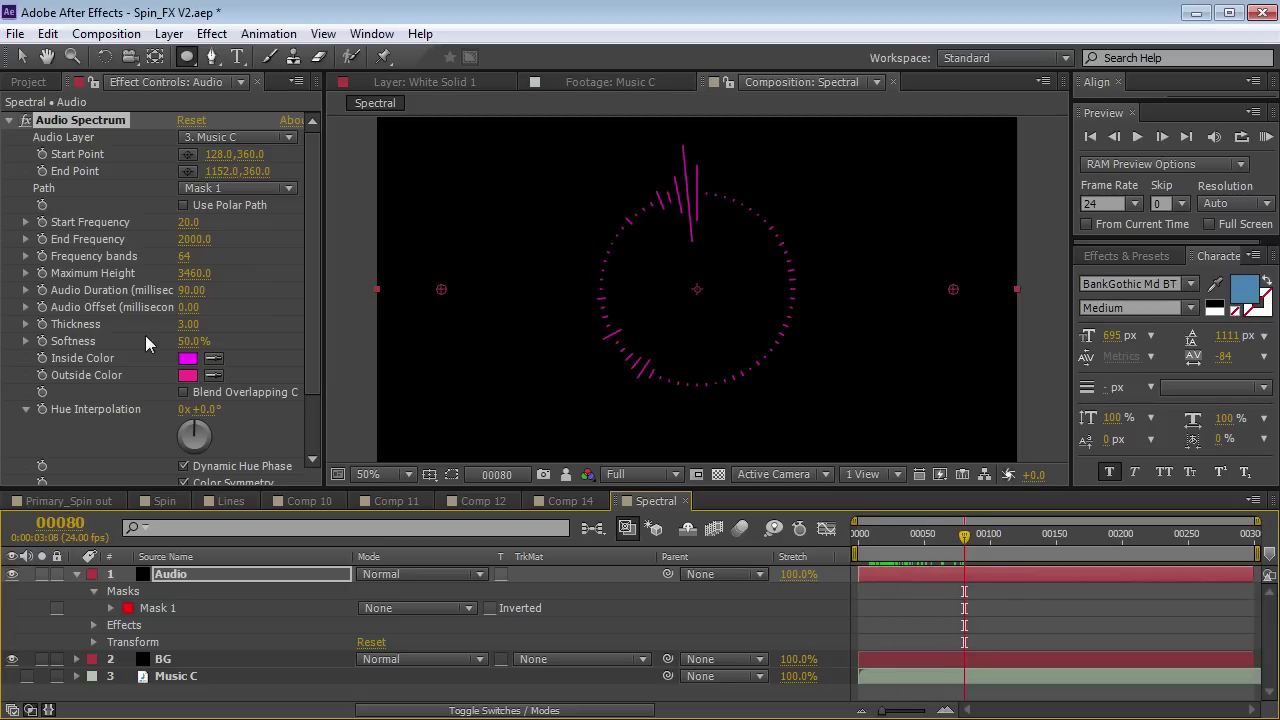
Set the spectrum's Inside Color and Outside Color to white (FFFFFF) and check the look at another frame.
{"action": "left_click", "coordinate": [187, 360]}
{"action": "left_click_drag", "start_coordinate": [598, 384], "coordinate": [416, 285]}
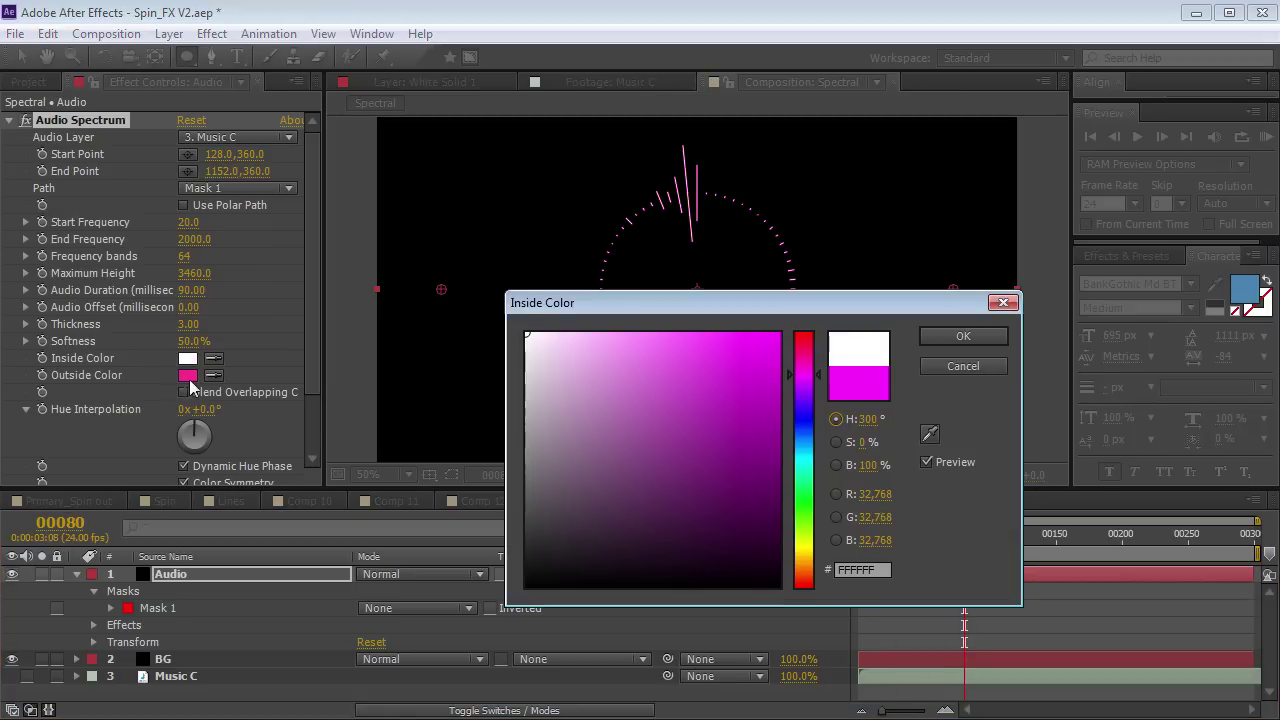
{"action": "key", "text": "Return"}
{"action": "left_click", "coordinate": [188, 375]}
{"action": "left_click_drag", "start_coordinate": [586, 443], "coordinate": [524, 332]}
{"action": "key", "text": "Return"}
{"action": "left_click_drag", "start_coordinate": [900, 548], "coordinate": [940, 552]}
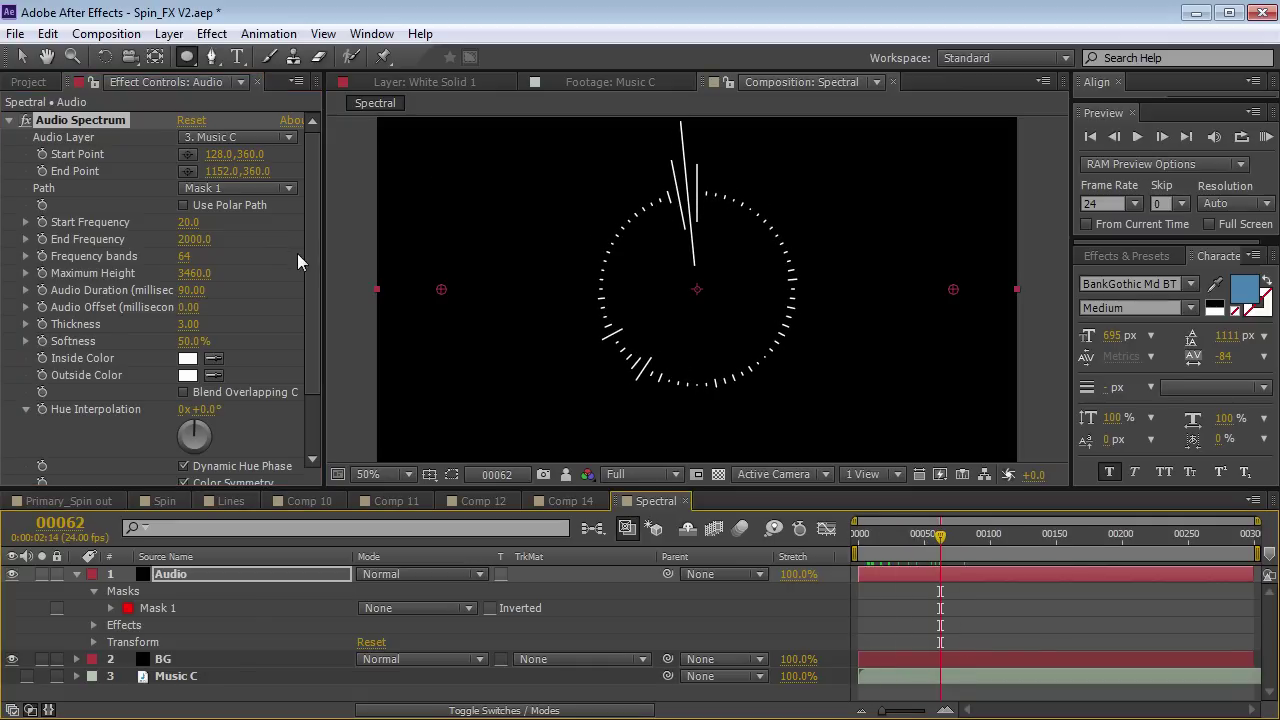
Set the spectrum's Frequency bands to 163 and Maximum Height to 3240, checking the movement at another frame.
{"action": "scroll", "coordinate": [317, 318], "scroll_direction": "down", "scroll_amount": 3}
{"action": "scroll", "coordinate": [317, 318], "scroll_direction": "down", "scroll_amount": 1}
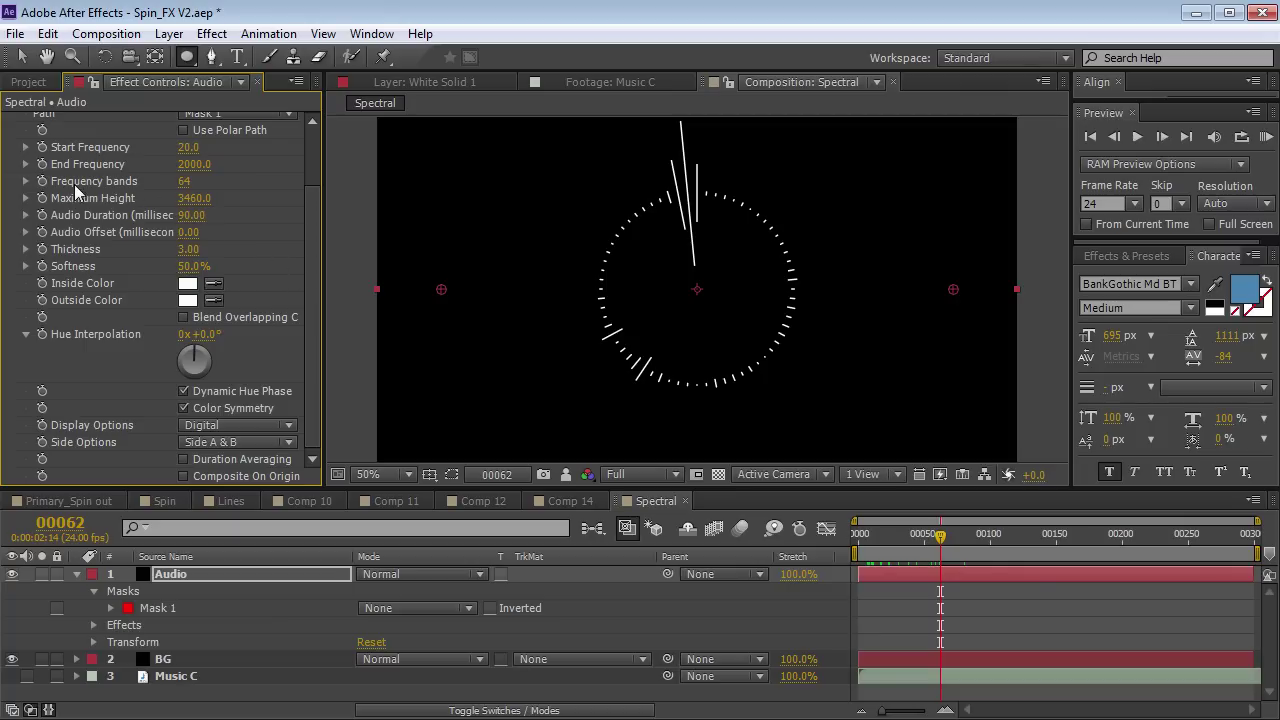
{"action": "left_click_drag", "start_coordinate": [184, 182], "coordinate": [277, 186]}
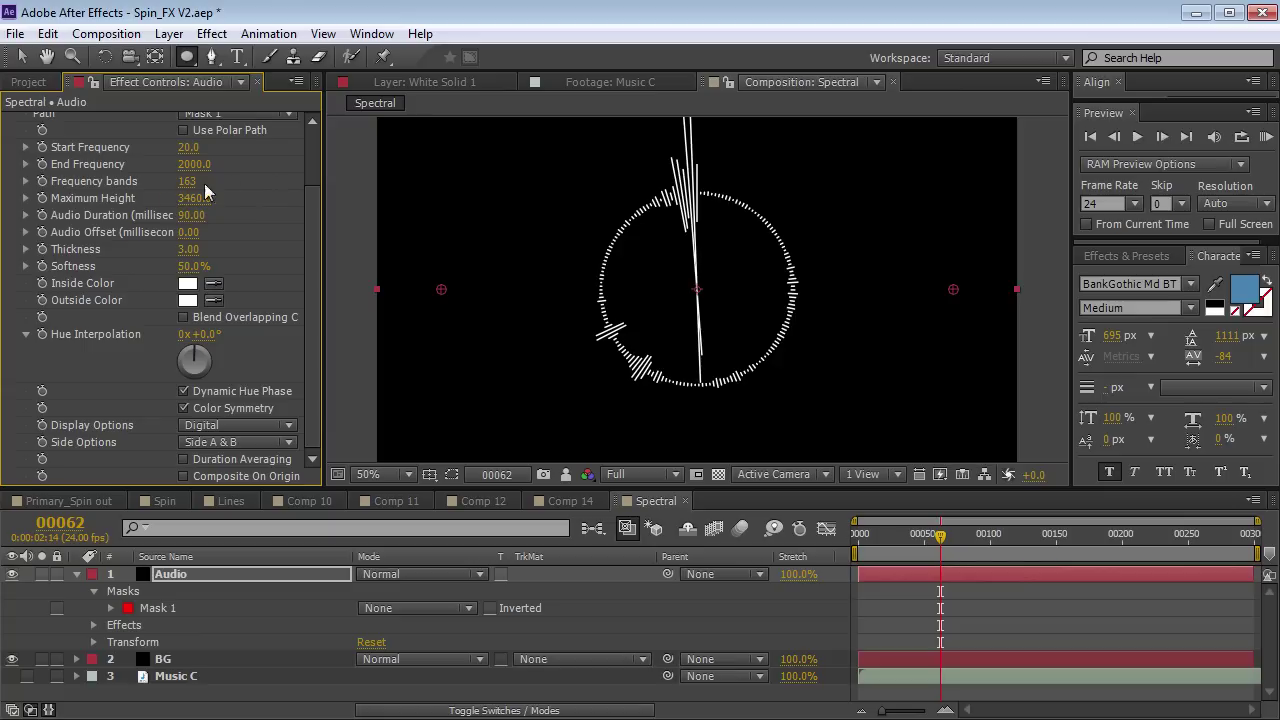
{"action": "left_click_drag", "start_coordinate": [196, 198], "coordinate": [75, 218]}
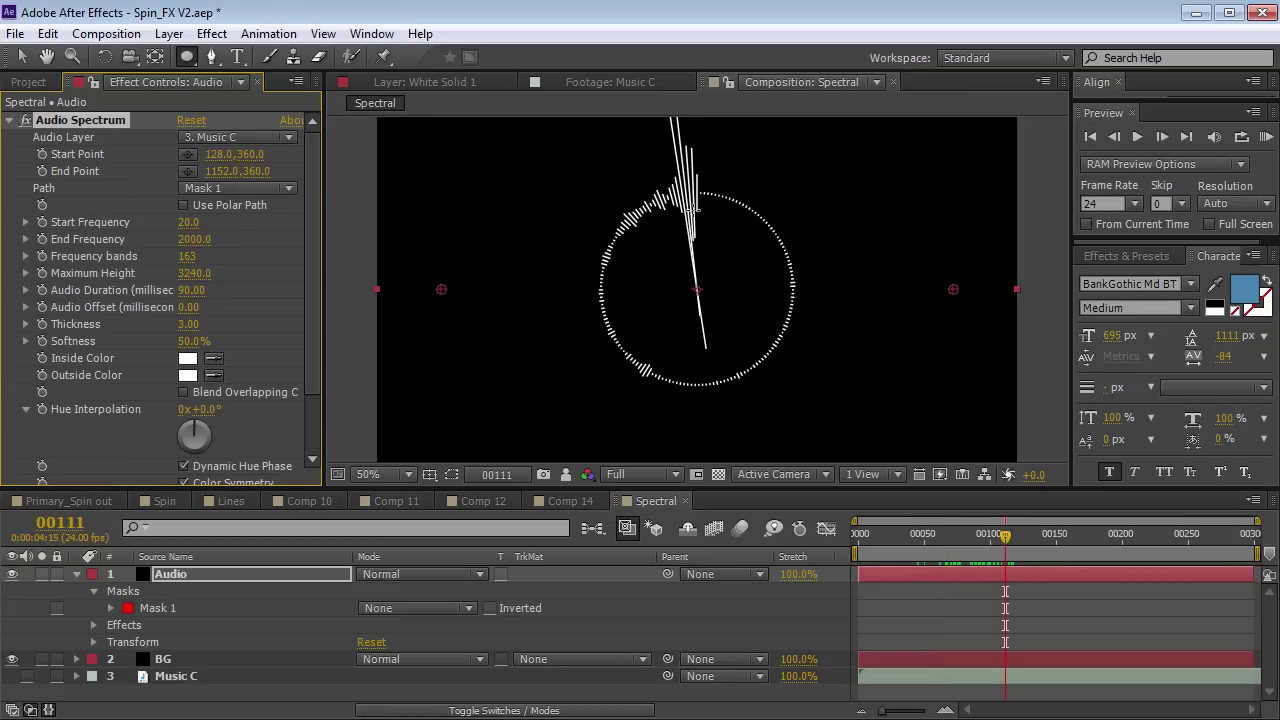
{"action": "left_click", "coordinate": [968, 536]}
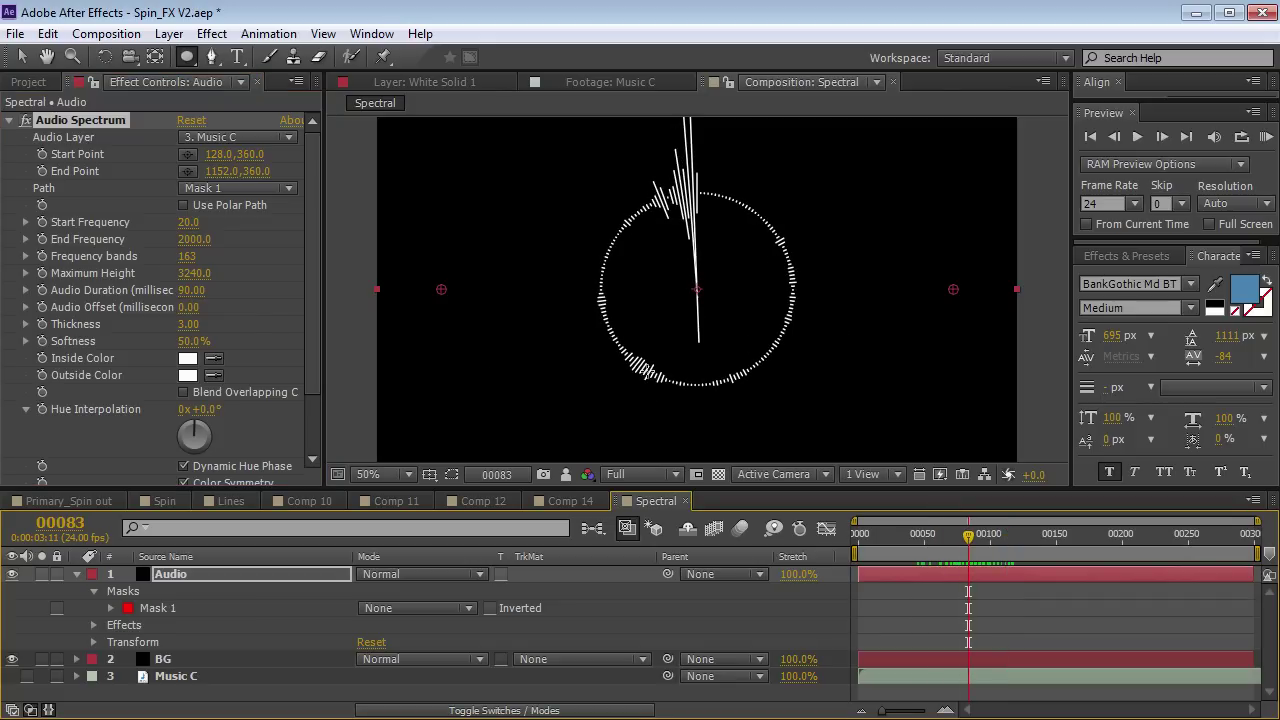
Set the spectrum's Path to None and its Start Frequency to 170, checking the line at different frames.
{"action": "left_click", "coordinate": [212, 190]}
{"action": "left_click", "coordinate": [224, 212]}
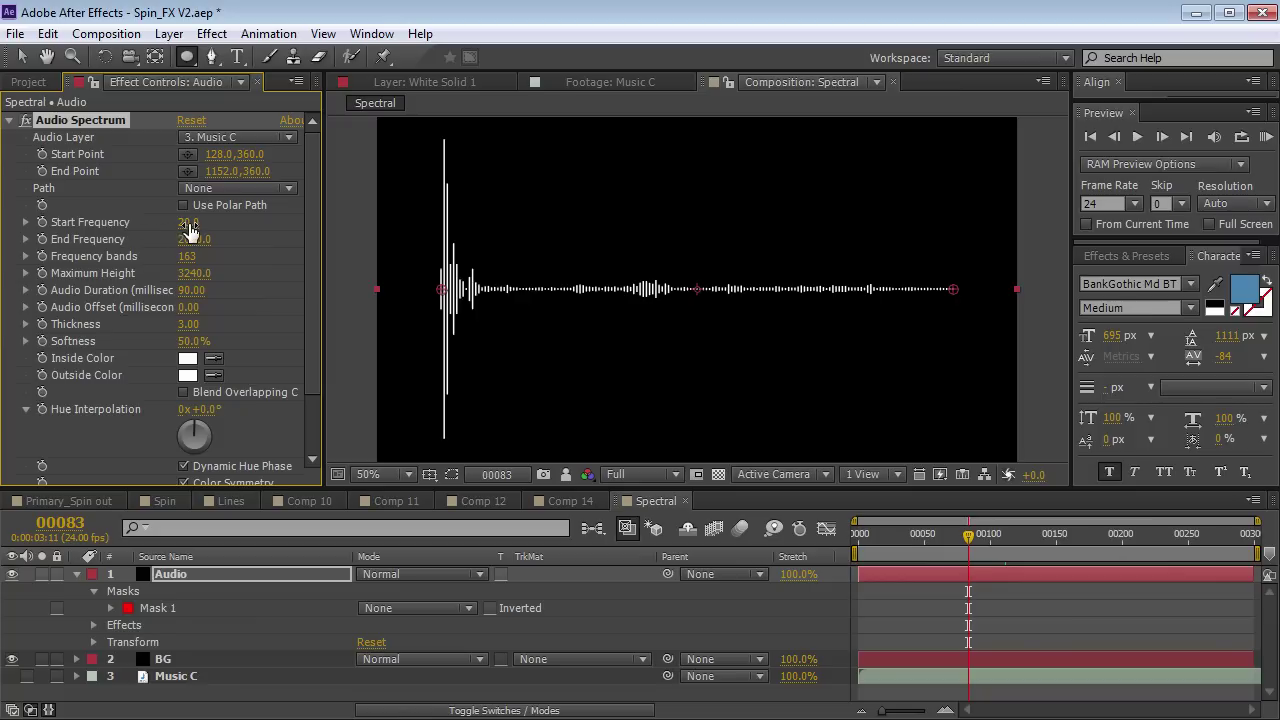
{"action": "left_click_drag", "start_coordinate": [188, 222], "coordinate": [200, 220]}
{"action": "left_click_drag", "start_coordinate": [960, 545], "coordinate": [850, 528]}
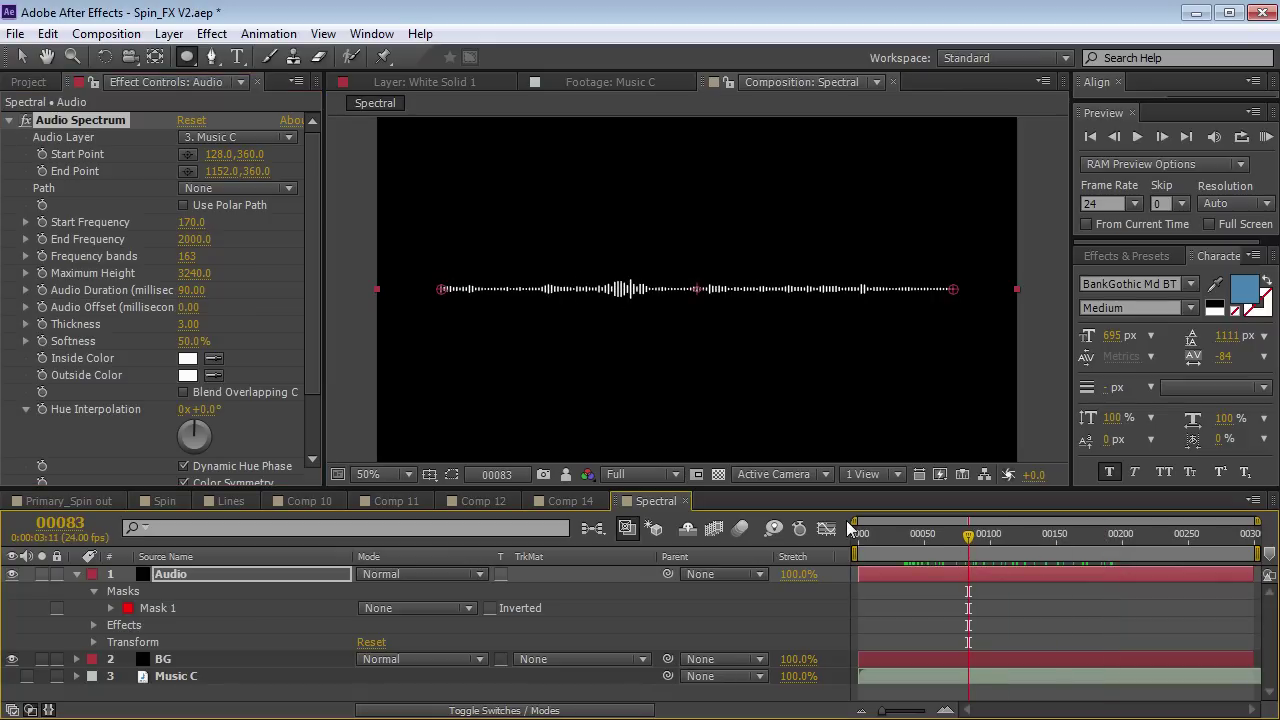
Try higher End Frequency values such as 6940 on the straight spectrum and undo the changes.
{"action": "left_click", "coordinate": [206, 249]}
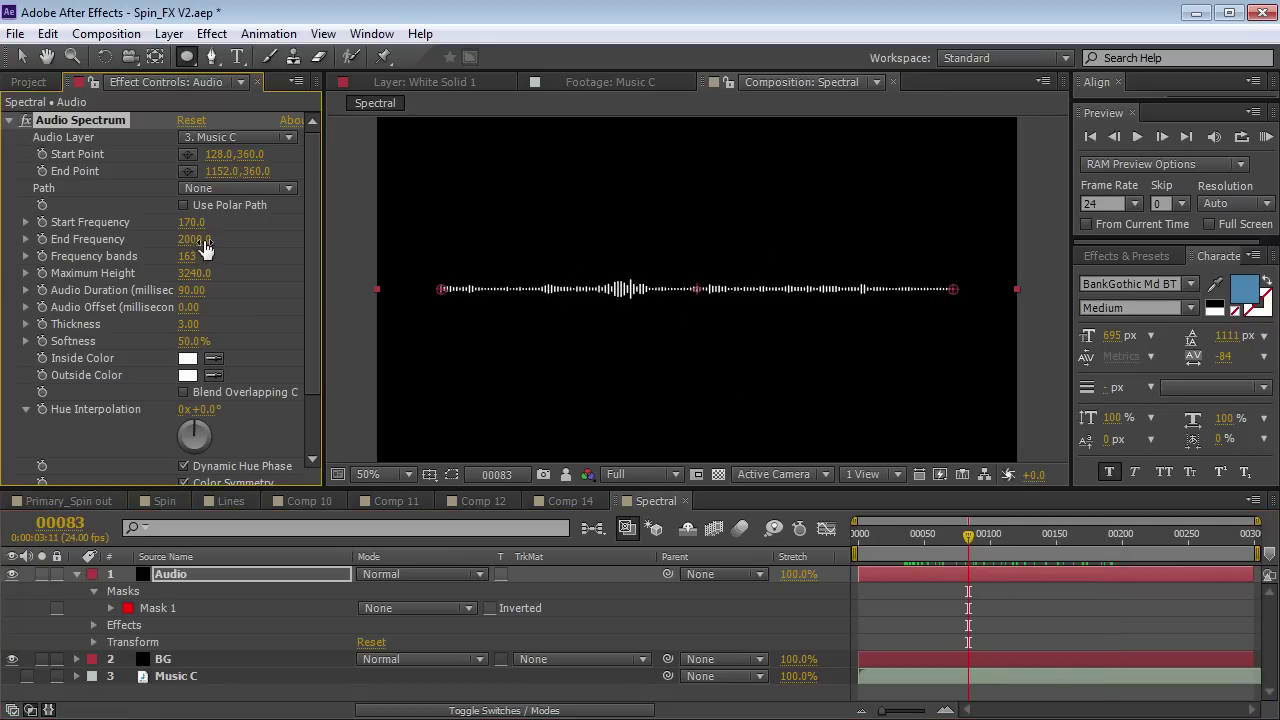
{"action": "left_click_drag", "start_coordinate": [205, 245], "coordinate": [471, 266]}
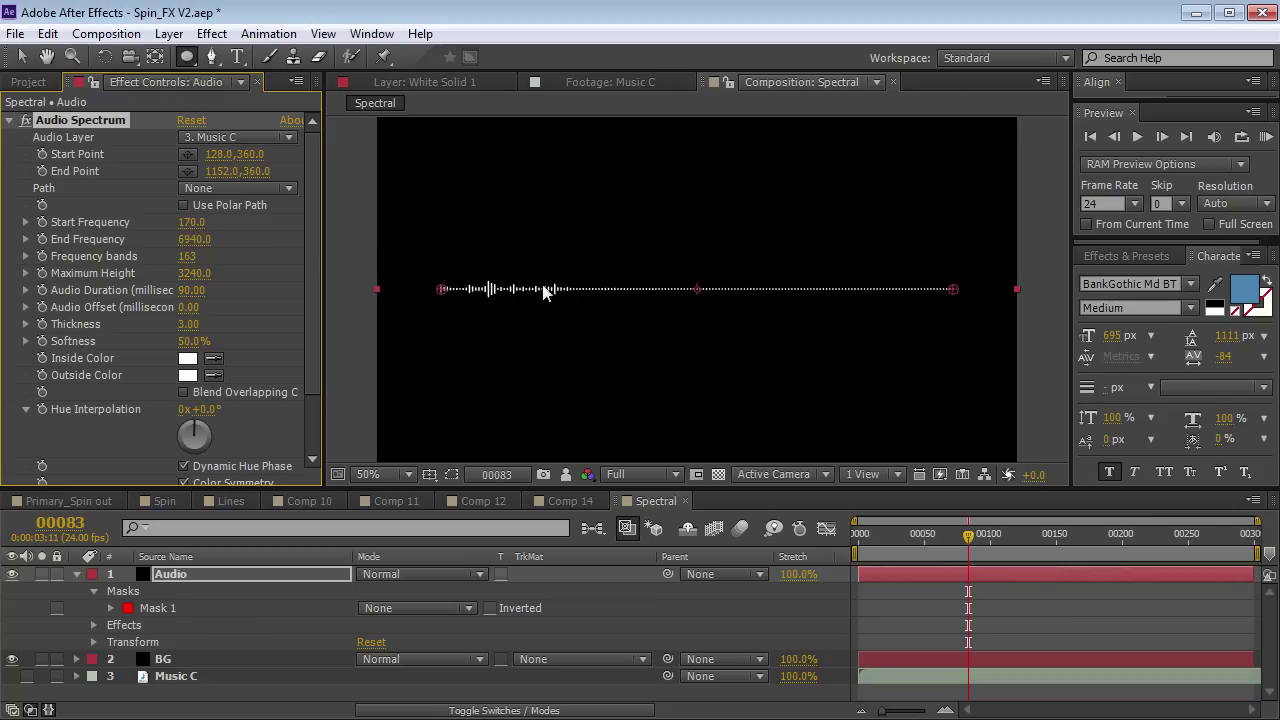
{"action": "key", "text": "ctrl+z"}
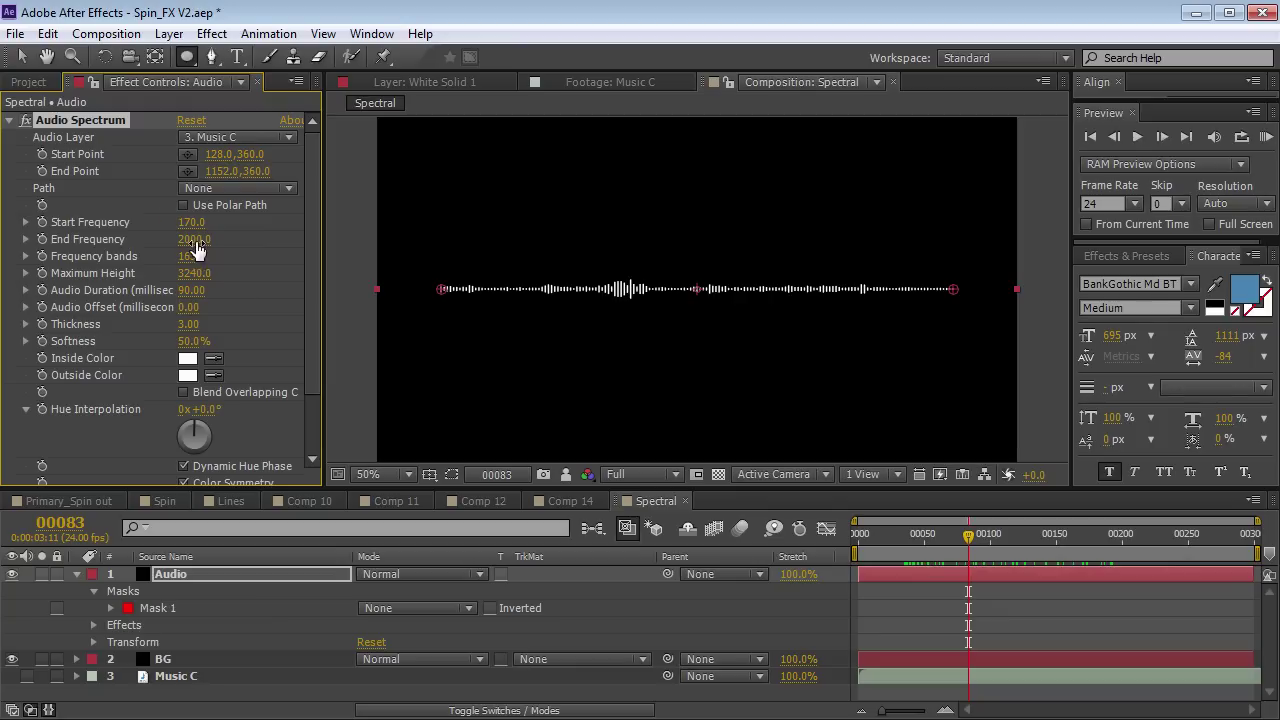
{"action": "left_click_drag", "start_coordinate": [196, 244], "coordinate": [230, 262]}
{"action": "key", "text": "ctrl+z"}
Set the spectrum's Path back to Mask 1 and scrub the timeline to check the circular movement.
{"action": "mouse_move", "coordinate": [968, 542]}
{"action": "left_mouse_down"}
{"action": "mouse_move", "coordinate": [941, 543]}
{"action": "mouse_move", "coordinate": [954, 548]}
{"action": "left_mouse_up"}
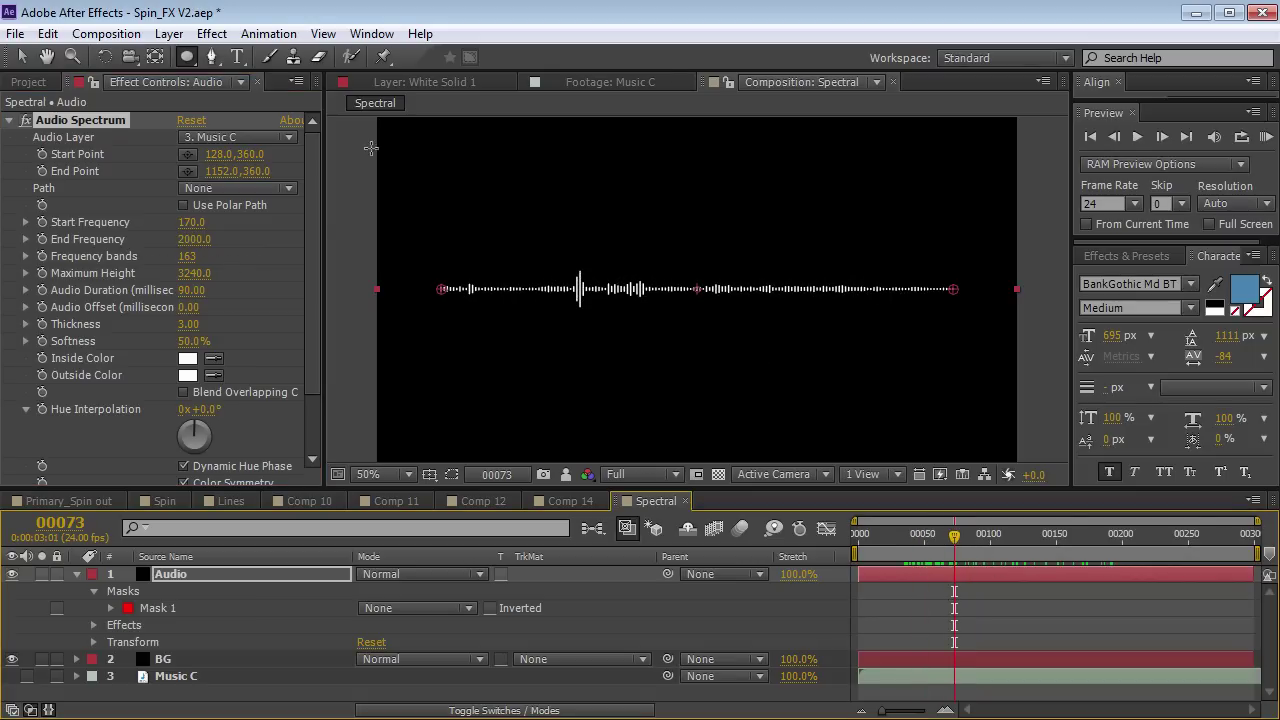
{"action": "left_click", "coordinate": [289, 189]}
{"action": "left_click", "coordinate": [231, 240]}
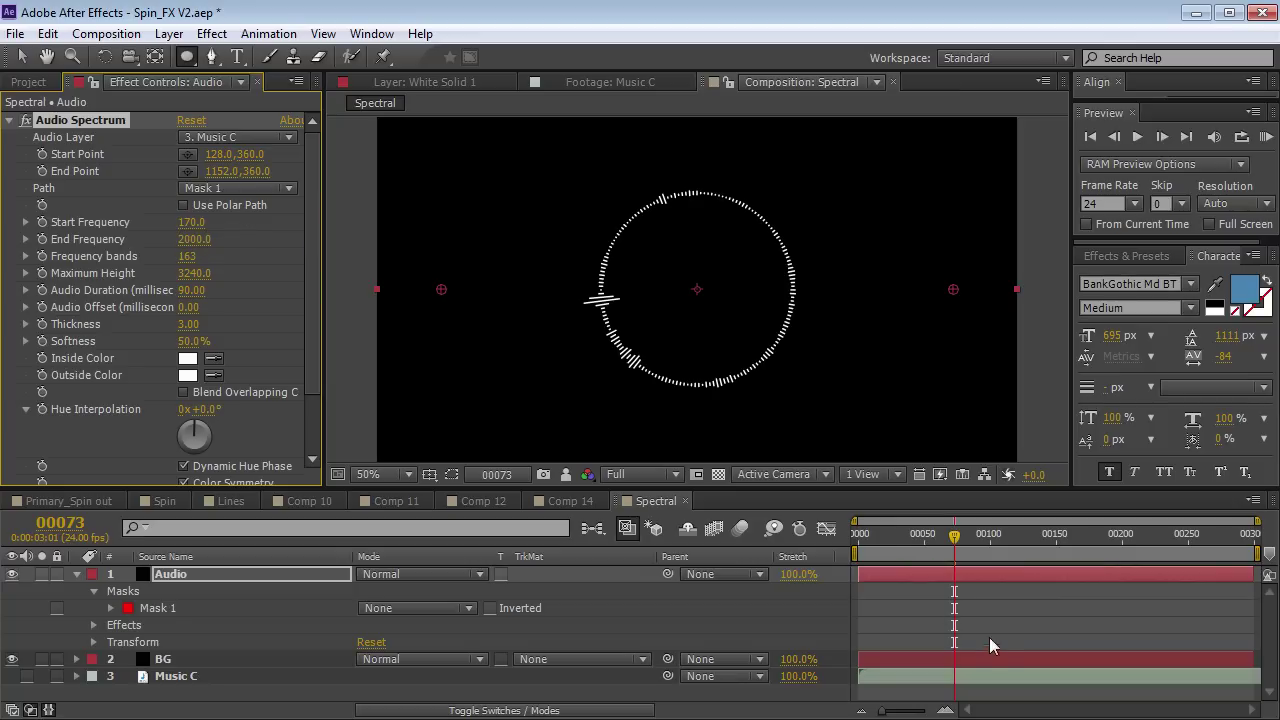
{"action": "left_click_drag", "start_coordinate": [883, 550], "coordinate": [1038, 575]}
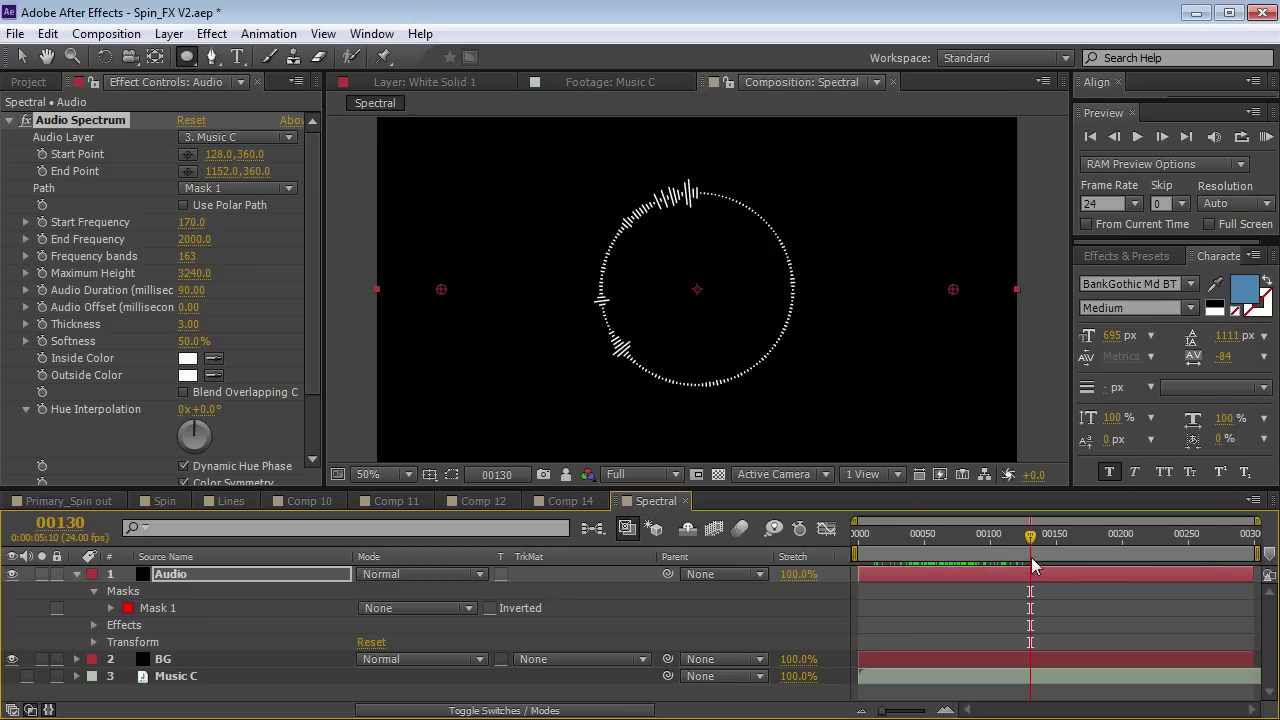
Try the spectrum's Side A and Side B options at different frames and return to Side A & B.
{"action": "scroll", "coordinate": [314, 314], "scroll_direction": "down", "scroll_amount": 3}
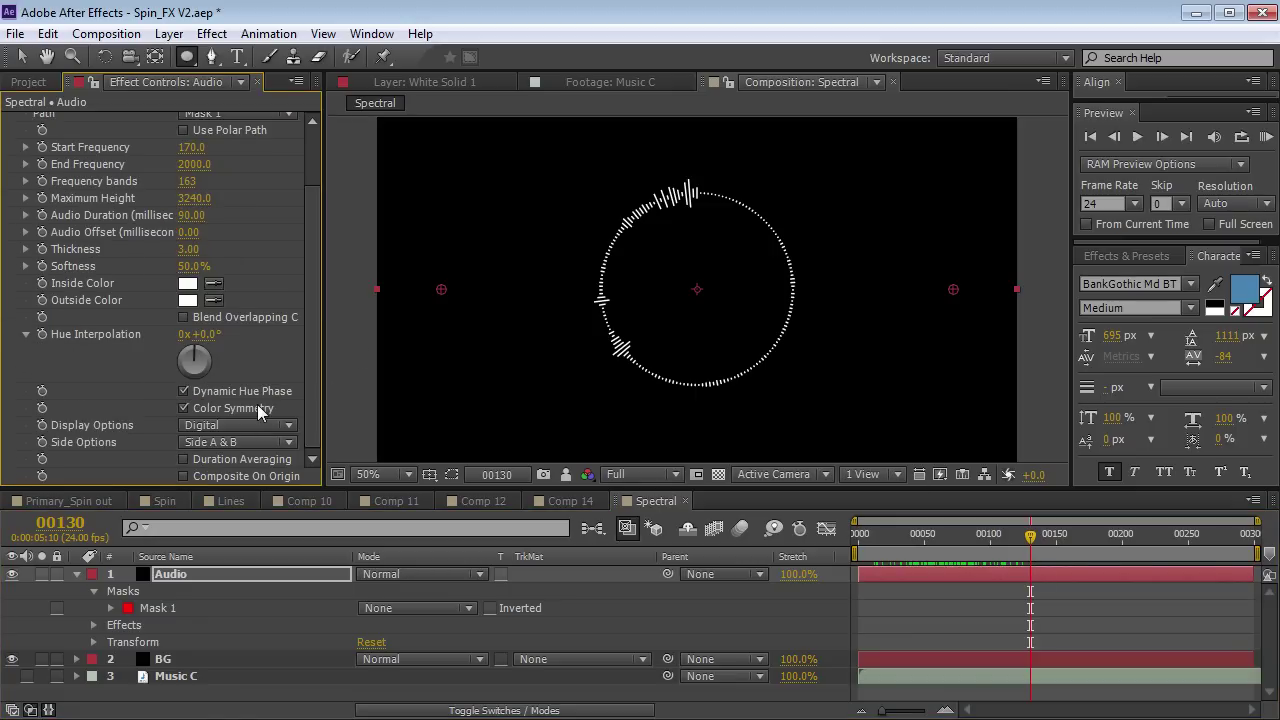
{"action": "left_click", "coordinate": [213, 446]}
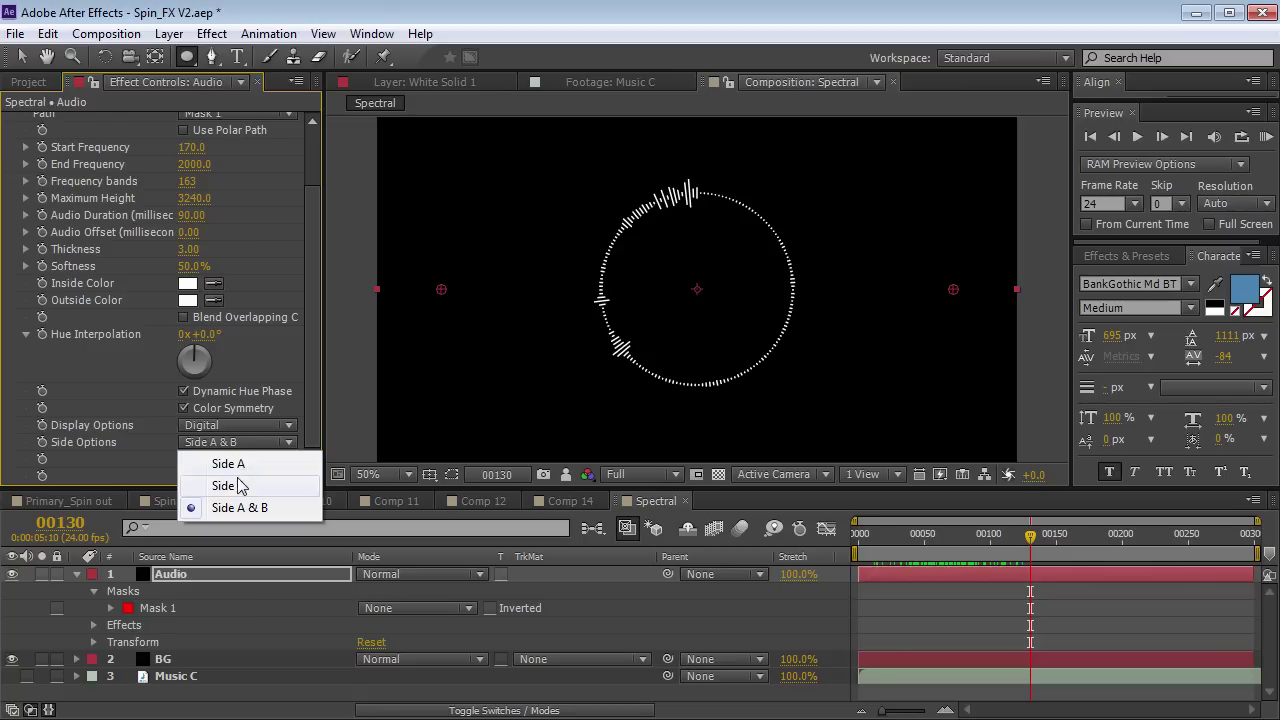
{"action": "left_click", "coordinate": [229, 464]}
{"action": "left_click_drag", "start_coordinate": [870, 534], "coordinate": [917, 534]}
{"action": "left_click", "coordinate": [278, 443]}
{"action": "left_click", "coordinate": [236, 486]}
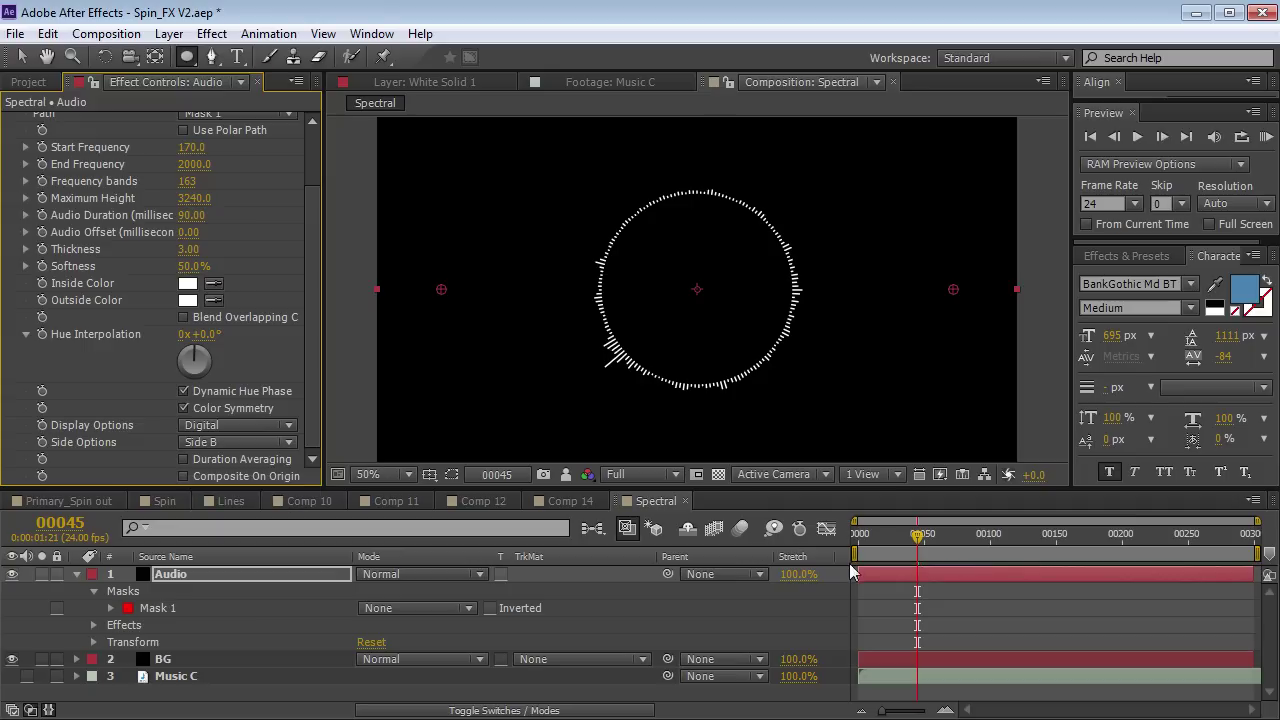
{"action": "left_click", "coordinate": [235, 450]}
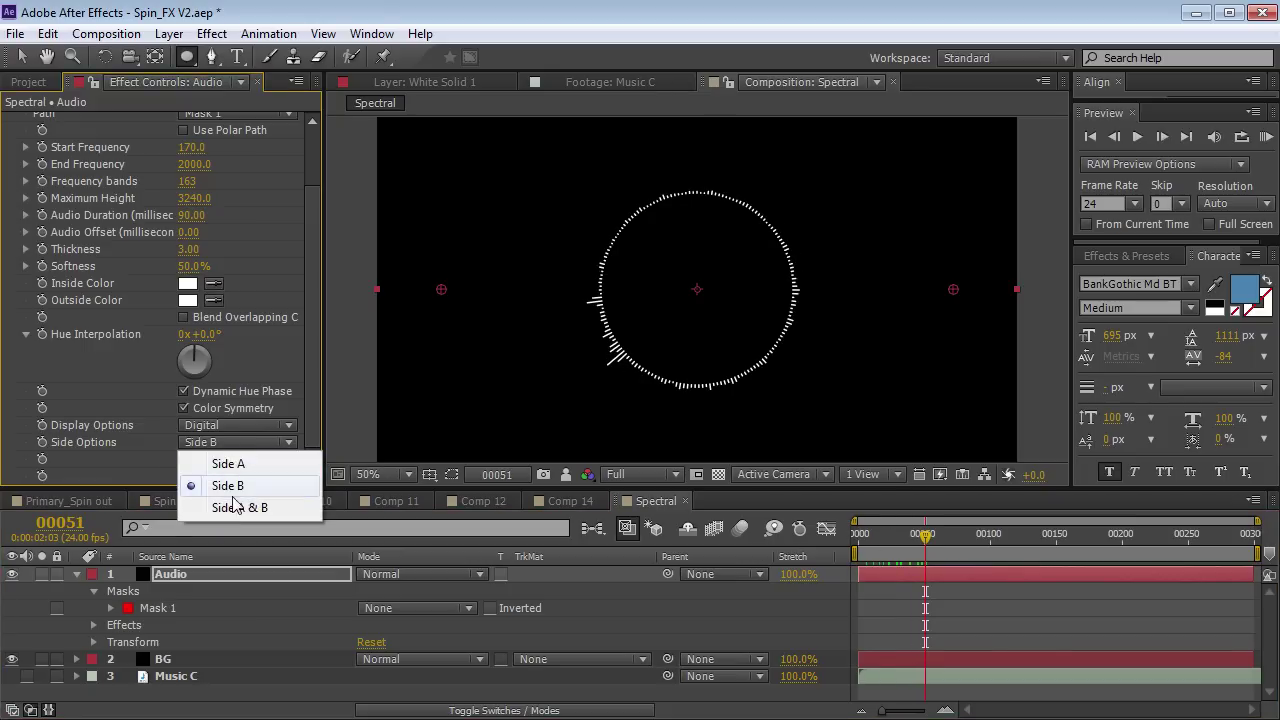
{"action": "left_click", "coordinate": [243, 503]}
{"action": "left_click", "coordinate": [947, 540]}
{"action": "left_click_drag", "start_coordinate": [950, 546], "coordinate": [921, 540]}
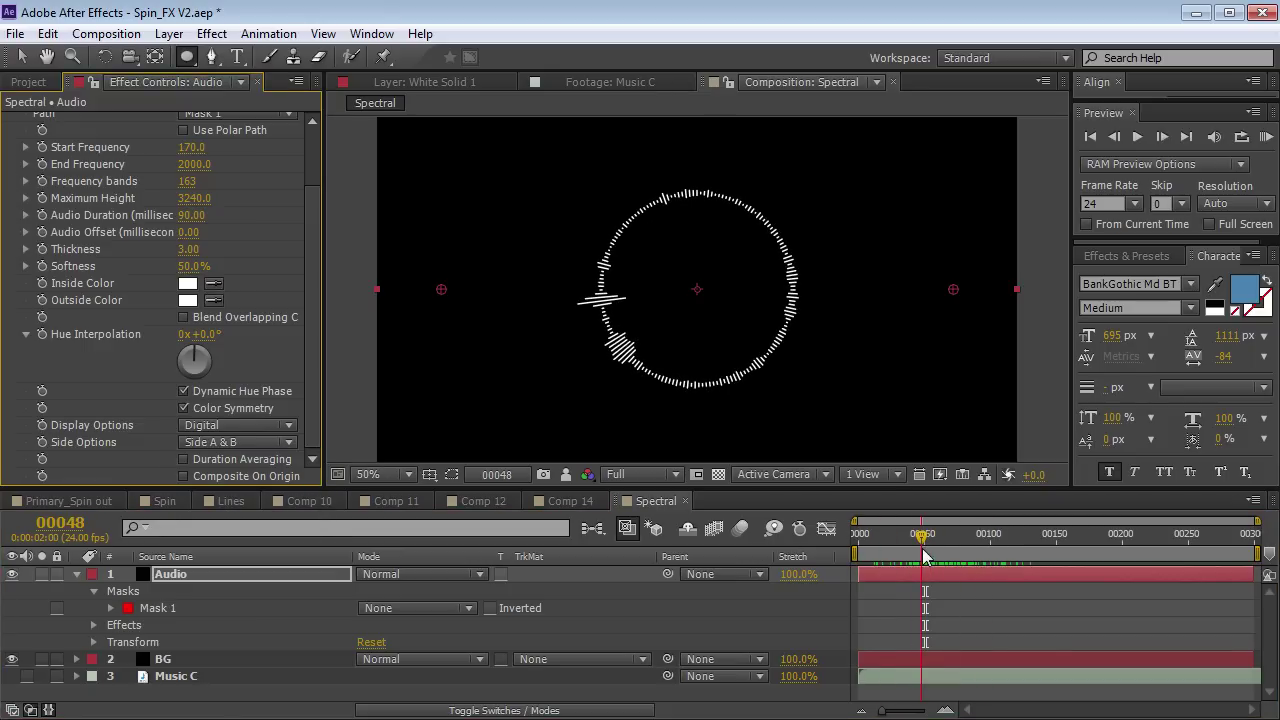
Try the Analog lines display option on the spectrum at another frame and switch it to Analog dots.
{"action": "left_click", "coordinate": [220, 425]}
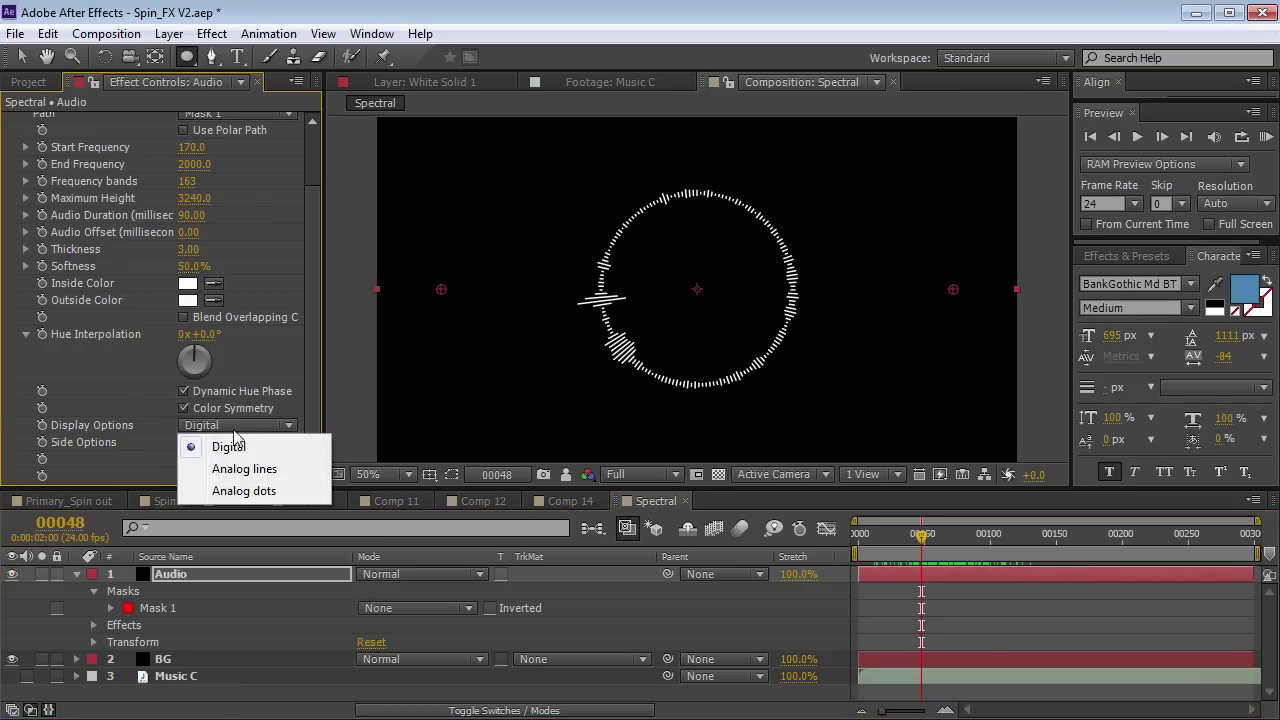
{"action": "left_click", "coordinate": [205, 469]}
{"action": "left_click_drag", "start_coordinate": [921, 537], "coordinate": [935, 537]}
{"action": "left_click", "coordinate": [236, 426]}
{"action": "left_click", "coordinate": [246, 488]}
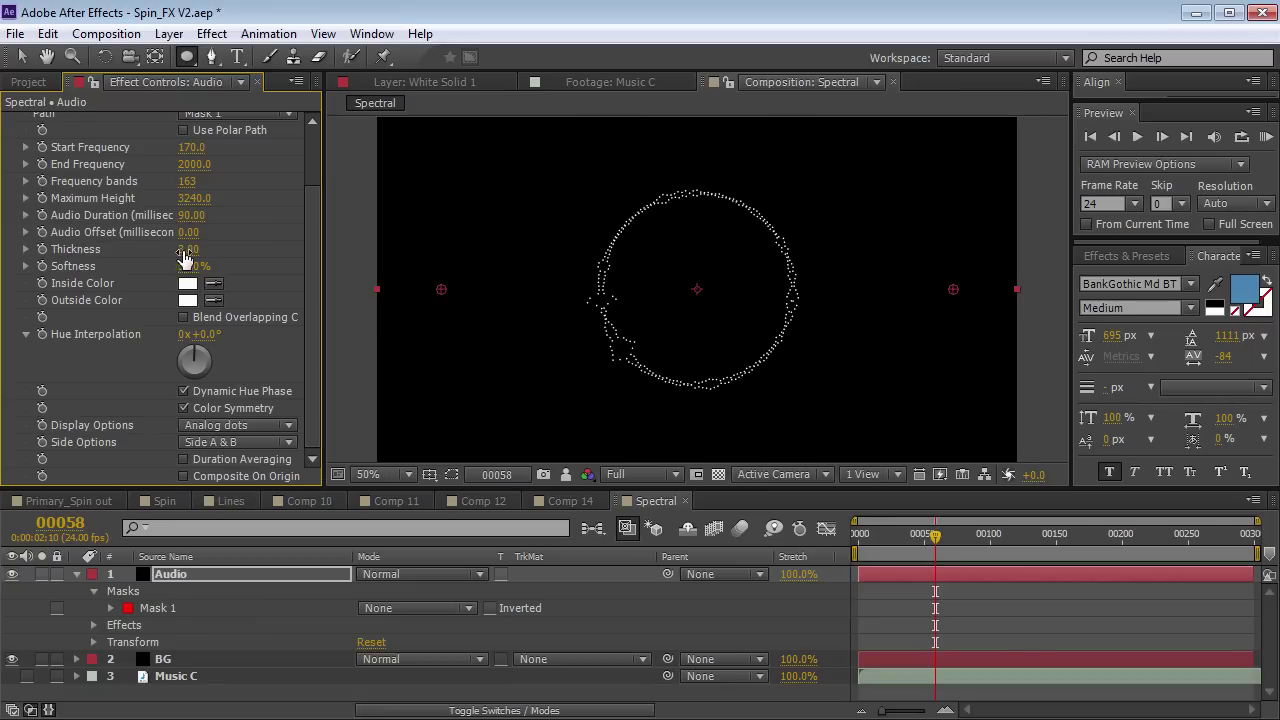
Try a different Thickness for the dots, undo it, and set the spectrum's Side Options to Side A.
{"action": "left_click_drag", "start_coordinate": [186, 249], "coordinate": [198, 248]}
{"action": "mouse_move", "coordinate": [884, 545]}
{"action": "left_mouse_down"}
{"action": "mouse_move", "coordinate": [1003, 551]}
{"action": "mouse_move", "coordinate": [882, 547]}
{"action": "mouse_move", "coordinate": [901, 548]}
{"action": "left_mouse_up"}
{"action": "key", "text": "ctrl+z"}
{"action": "left_click", "coordinate": [238, 442]}
{"action": "left_click", "coordinate": [260, 459]}
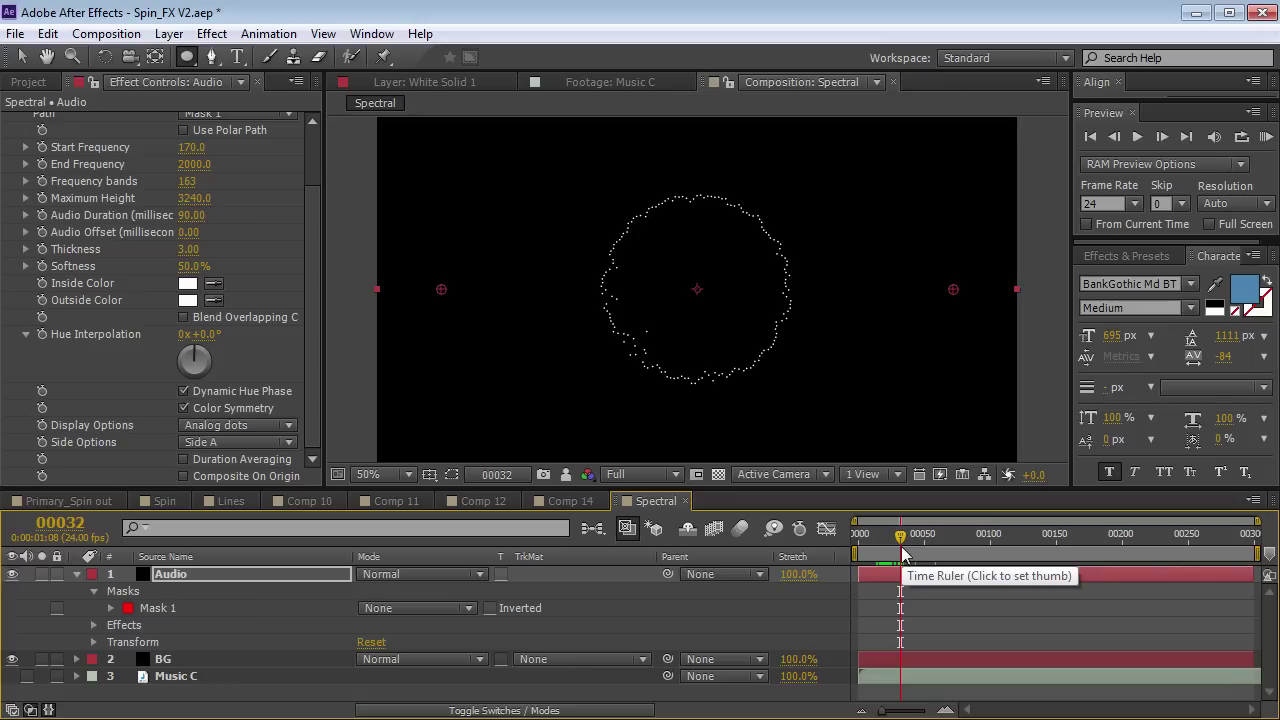
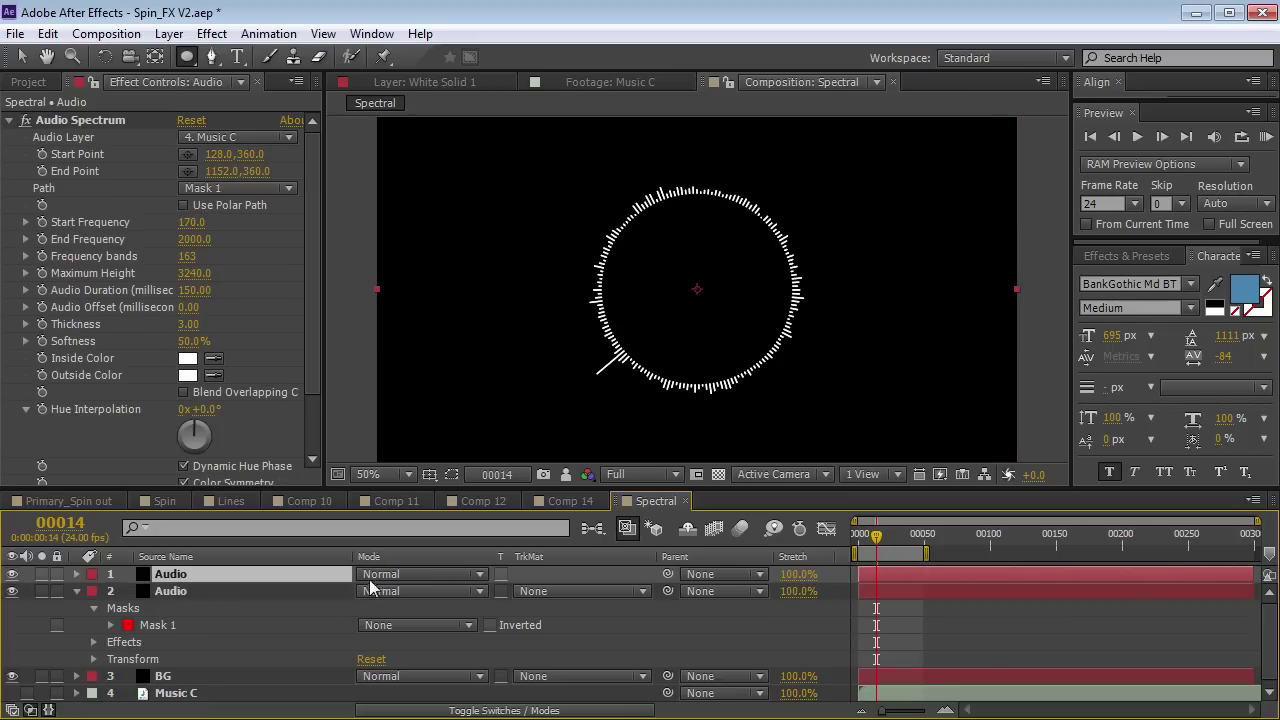
Set the blending mode of both Audio layers to Screen.
{"action": "left_click", "coordinate": [390, 577]}
{"action": "left_click", "coordinate": [447, 331]}
{"action": "left_click", "coordinate": [295, 592]}
{"action": "left_click", "coordinate": [380, 591]}
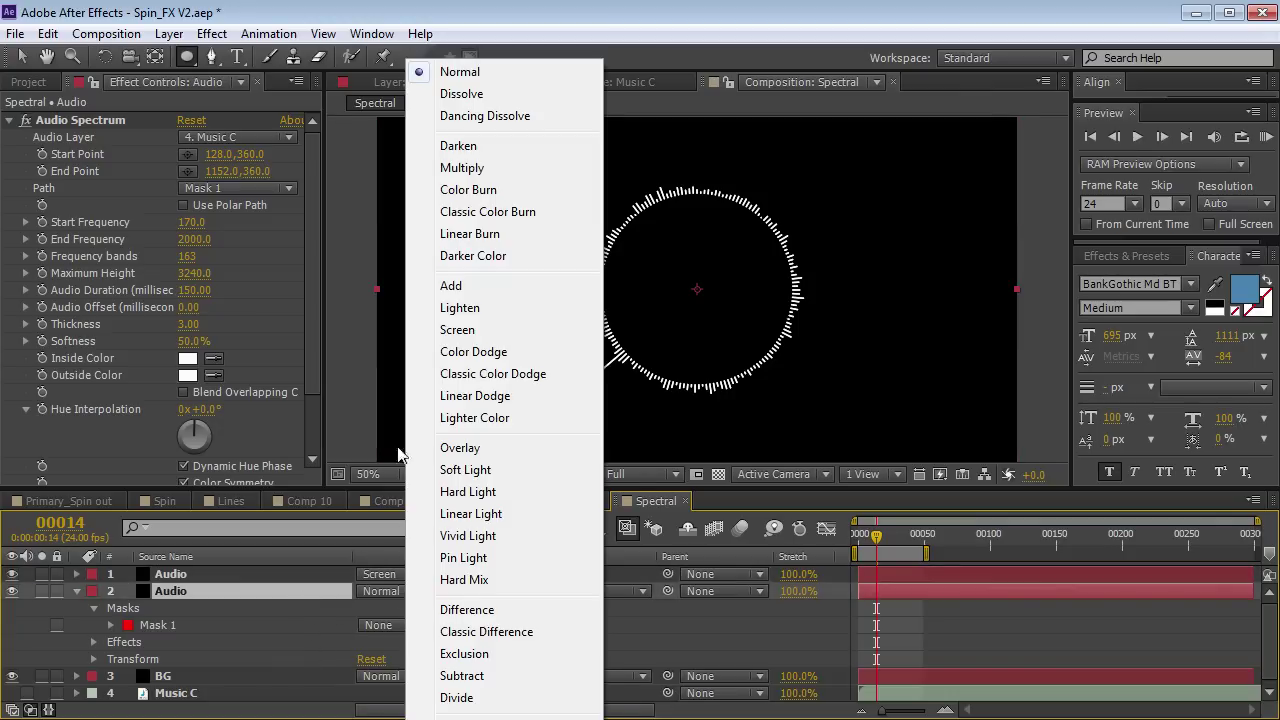
{"action": "left_click", "coordinate": [447, 331]}
Set the upper Audio layer's spectrum Display Options to Analog dots.
{"action": "left_click", "coordinate": [196, 573]}
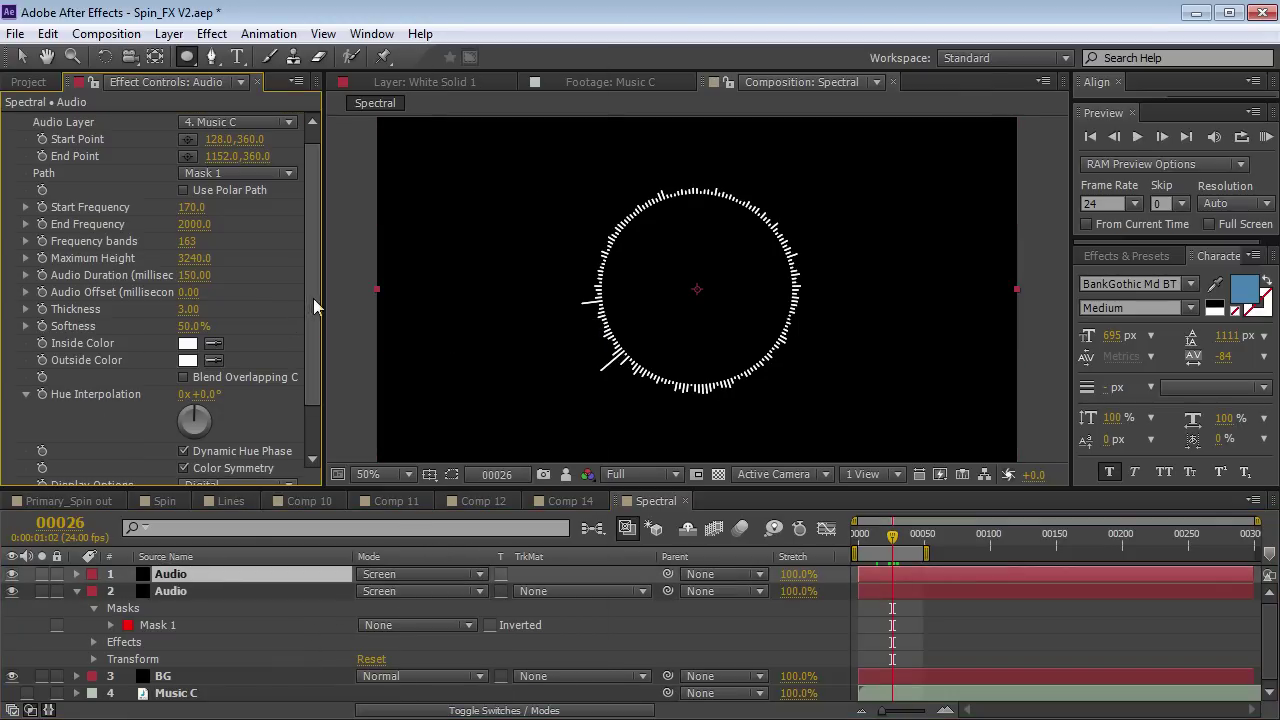
{"action": "scroll", "coordinate": [312, 297], "scroll_direction": "down", "scroll_amount": 2}
{"action": "left_click", "coordinate": [220, 423]}
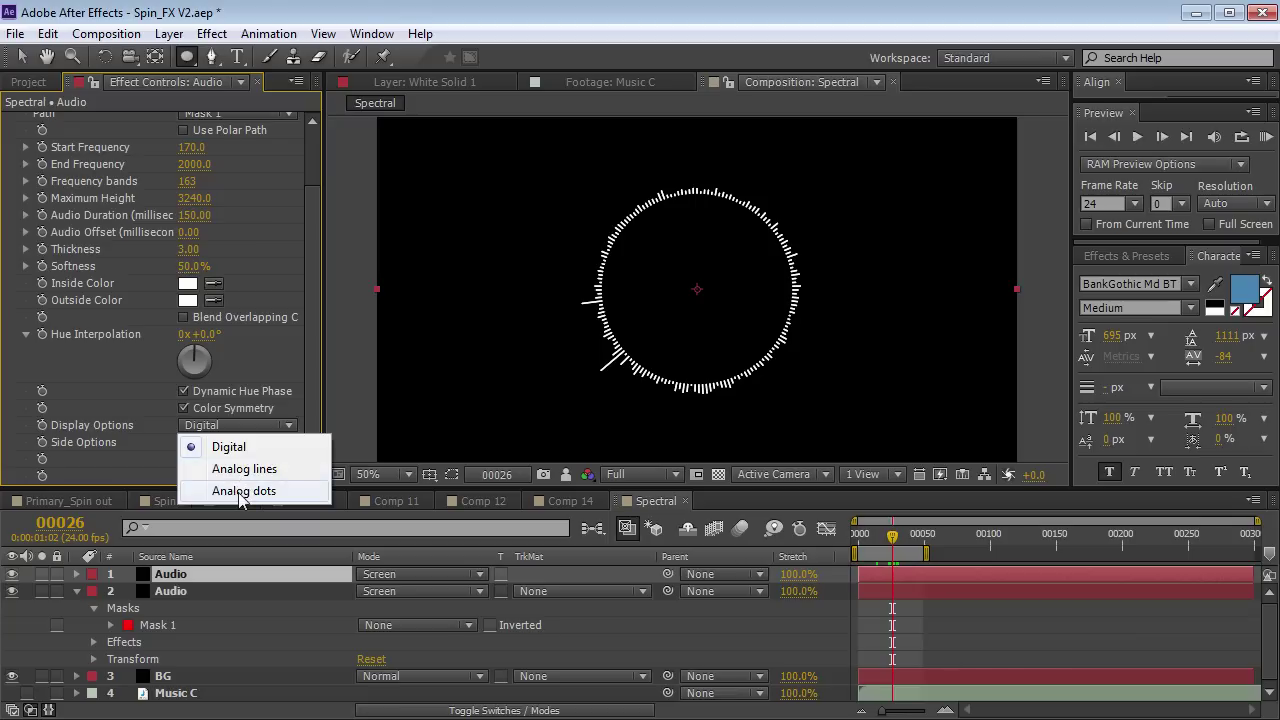
{"action": "left_click", "coordinate": [240, 491]}
Try a Maximum Height of 9970 on the upper Audio layer's dots, settle on 5670, and deselect all layers.
{"action": "scroll", "coordinate": [313, 300], "scroll_direction": "up", "scroll_amount": 1}
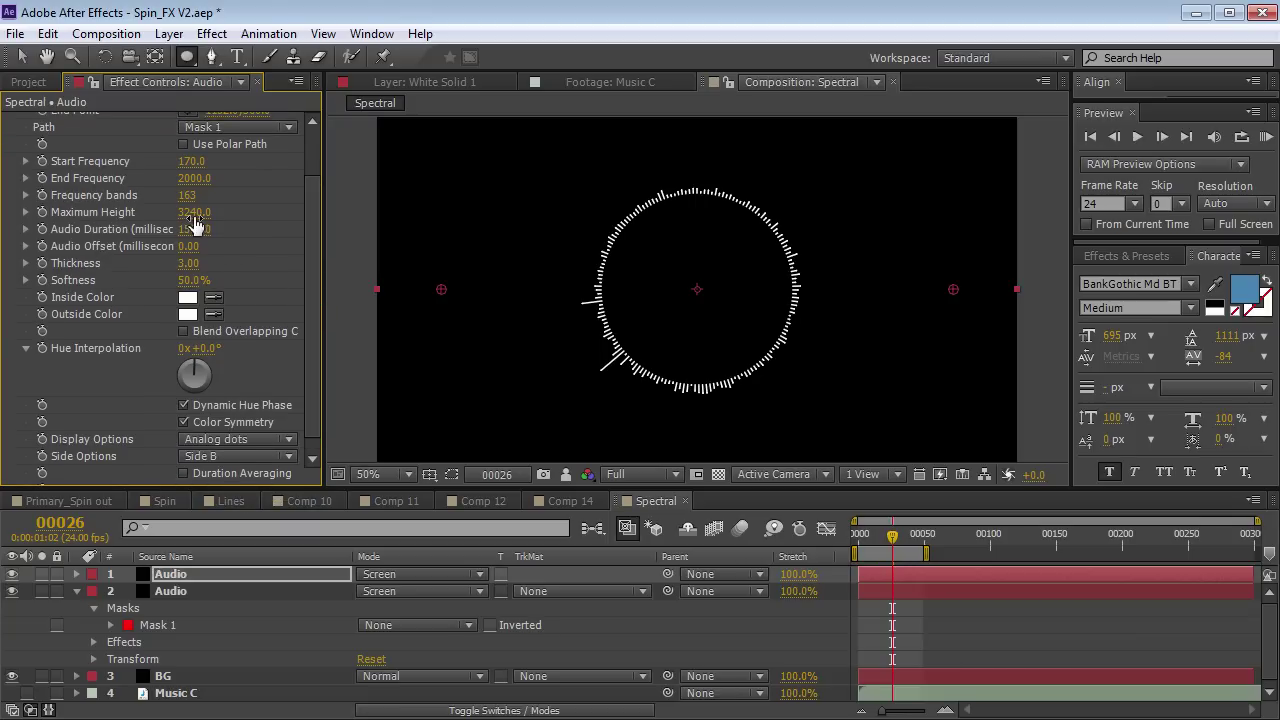
{"action": "left_click_drag", "start_coordinate": [224, 214], "coordinate": [983, 509]}
{"action": "mouse_move", "coordinate": [892, 540]}
{"action": "left_mouse_down"}
{"action": "mouse_move", "coordinate": [857, 553]}
{"action": "mouse_move", "coordinate": [885, 556]}
{"action": "mouse_move", "coordinate": [868, 543]}
{"action": "left_mouse_up"}
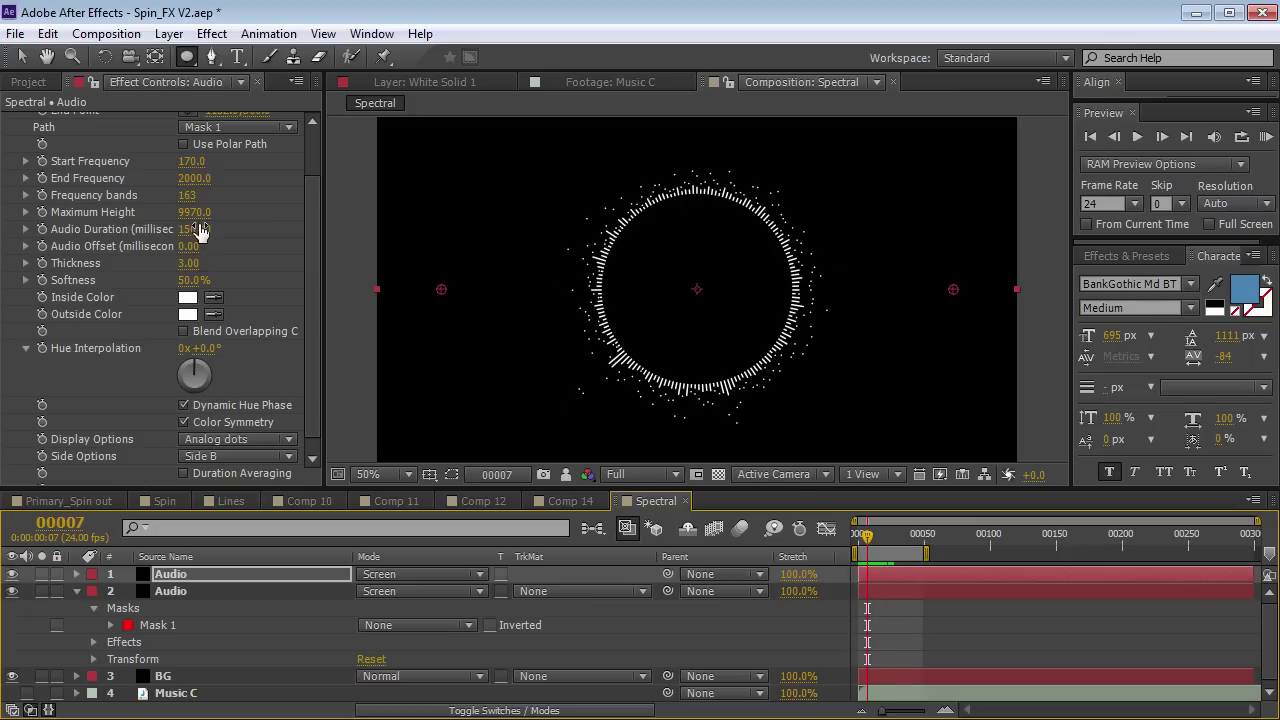
{"action": "left_click_drag", "start_coordinate": [193, 224], "coordinate": [154, 220]}
{"action": "left_click_drag", "start_coordinate": [866, 543], "coordinate": [879, 549]}
{"action": "key", "text": "ctrl+shift+a"}
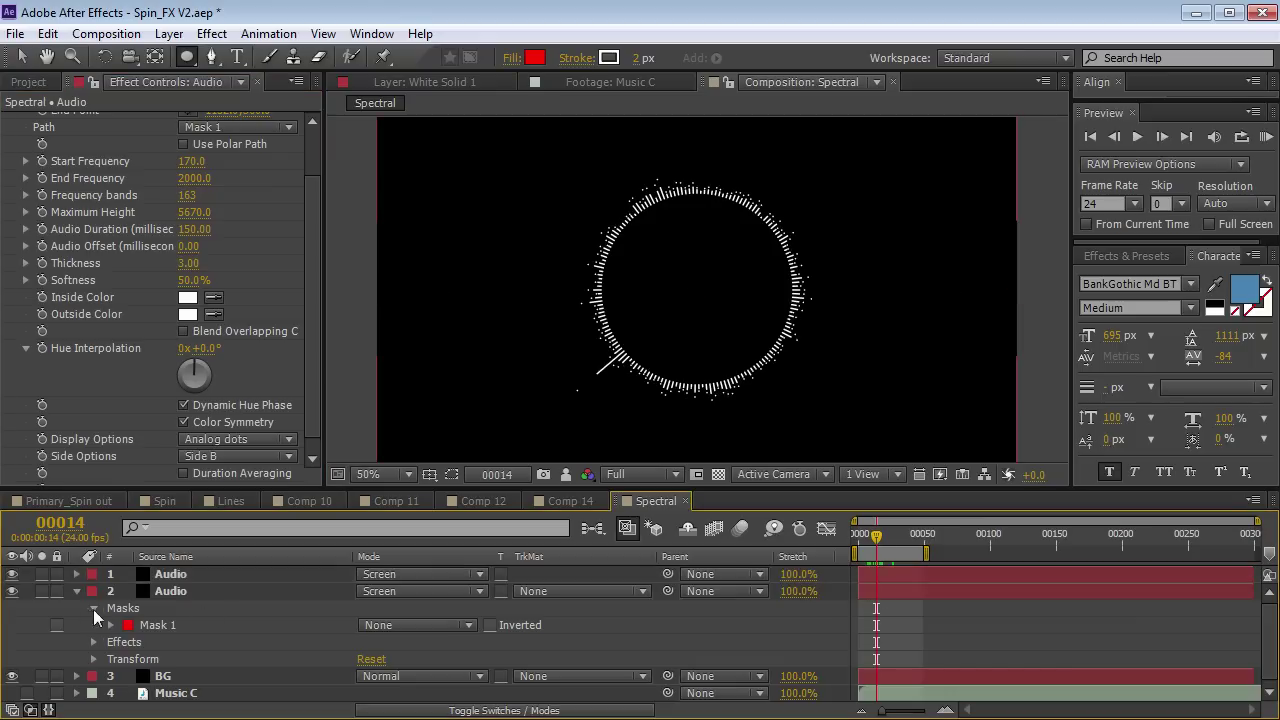
Duplicate the lower Audio layer and move the copy to the top of the layer stack.
{"action": "left_click", "coordinate": [218, 592]}
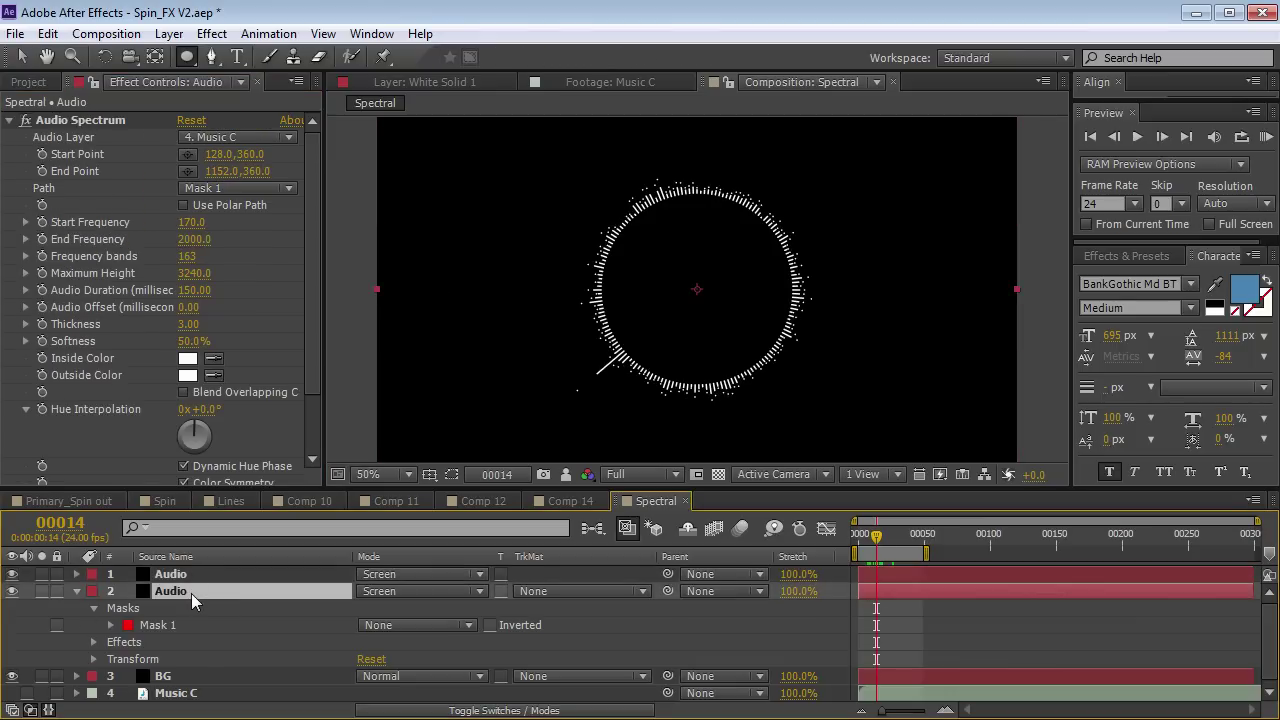
{"action": "key", "text": "ctrl+d"}
{"action": "left_click_drag", "start_coordinate": [174, 594], "coordinate": [174, 573]}
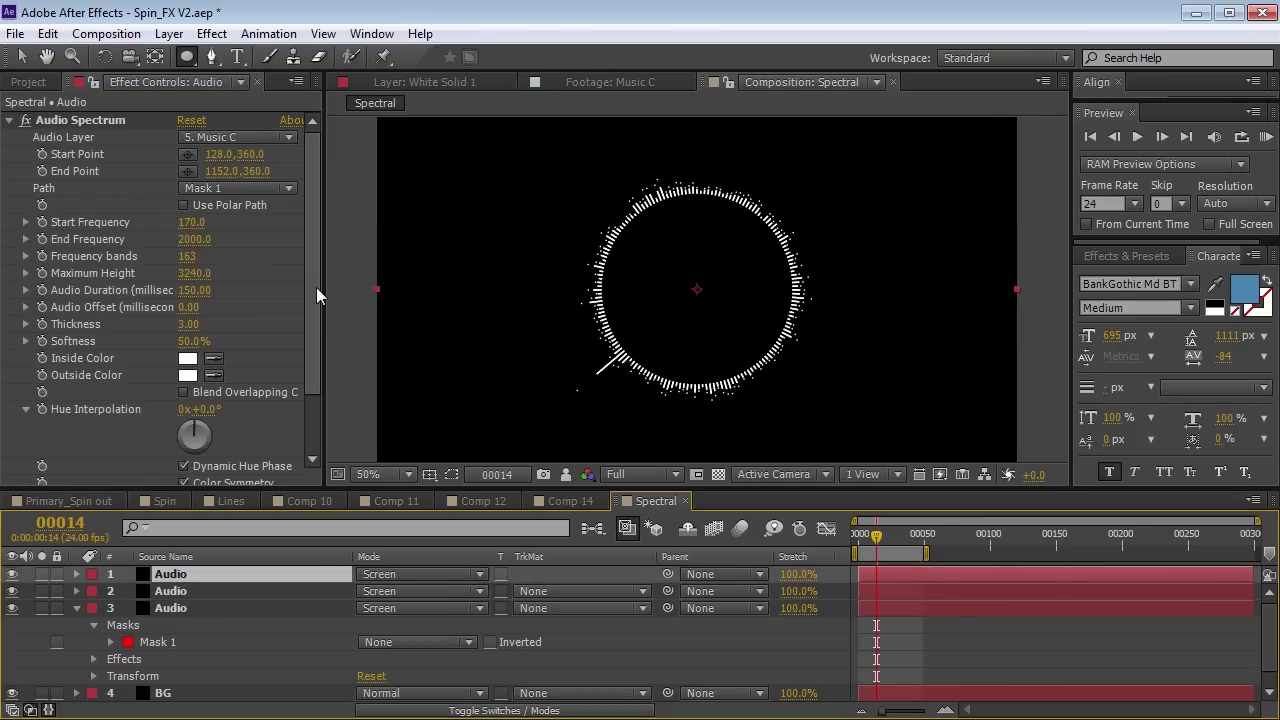
Set the top Audio layer's spectrum Side Options to Side A and Display Options to Analog lines, and preview it.
{"action": "left_click_drag", "start_coordinate": [316, 287], "coordinate": [331, 346]}
{"action": "left_click", "coordinate": [234, 442]}
{"action": "left_click", "coordinate": [232, 470]}
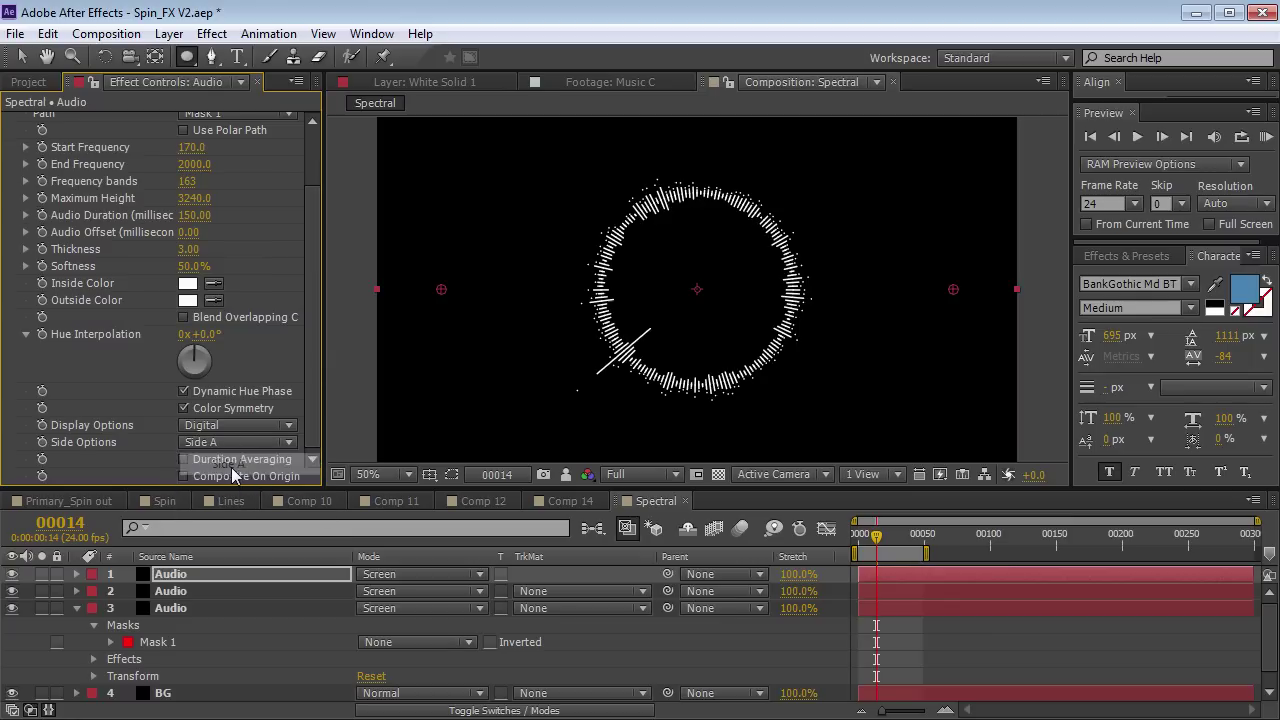
{"action": "left_click", "coordinate": [248, 422]}
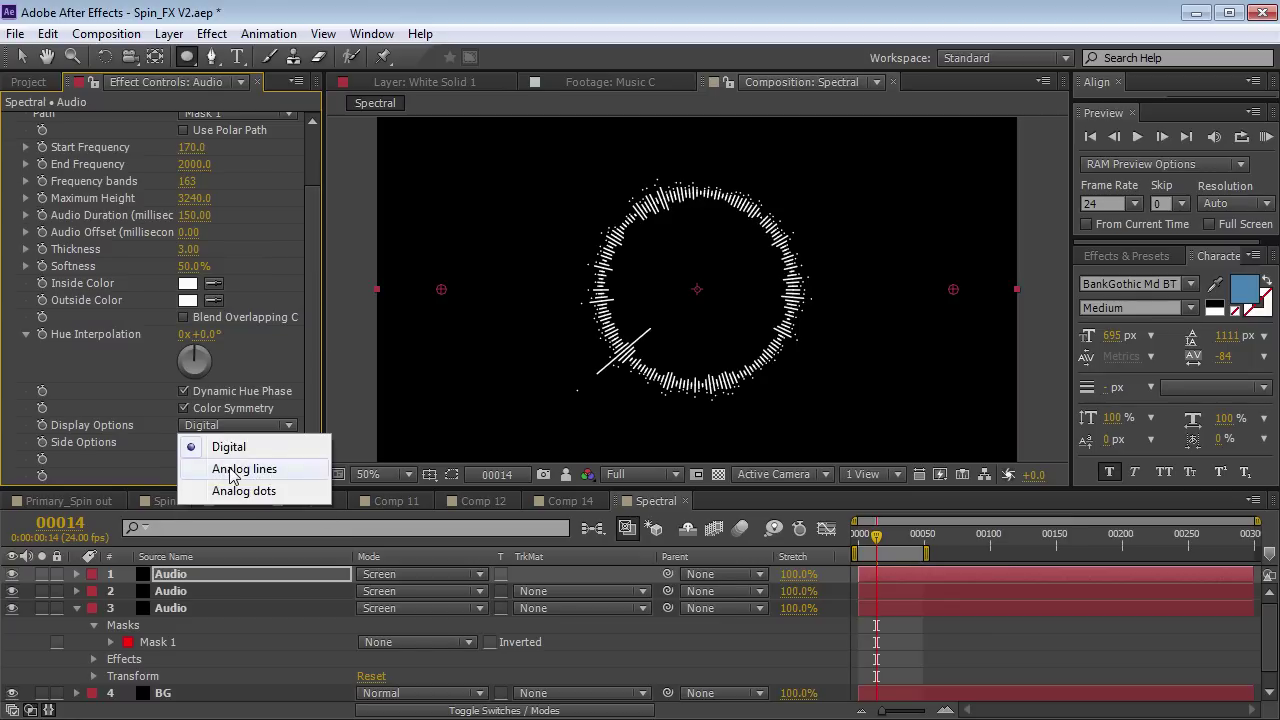
{"action": "left_click", "coordinate": [248, 466]}
{"action": "key", "text": "KP_0"}
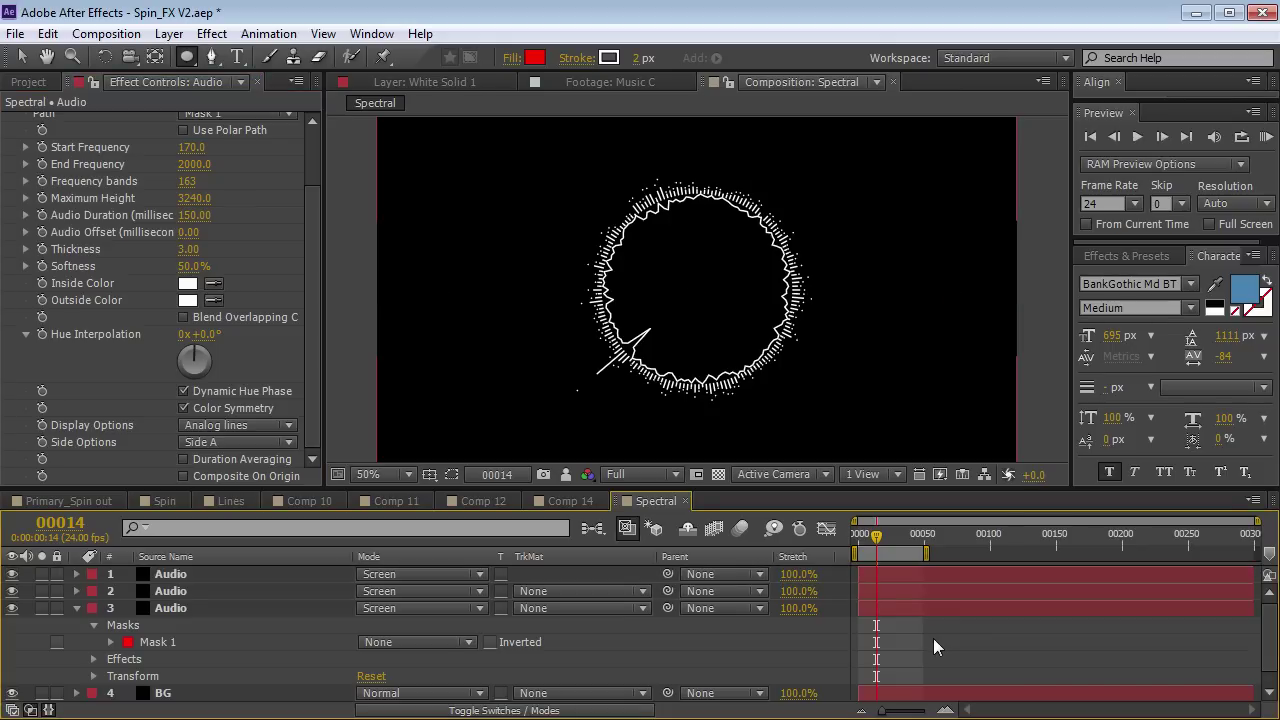
{"action": "key", "text": "space"}
Lower the top Audio layer's Opacity to 30% and preview the animation.
{"action": "left_click", "coordinate": [176, 575]}
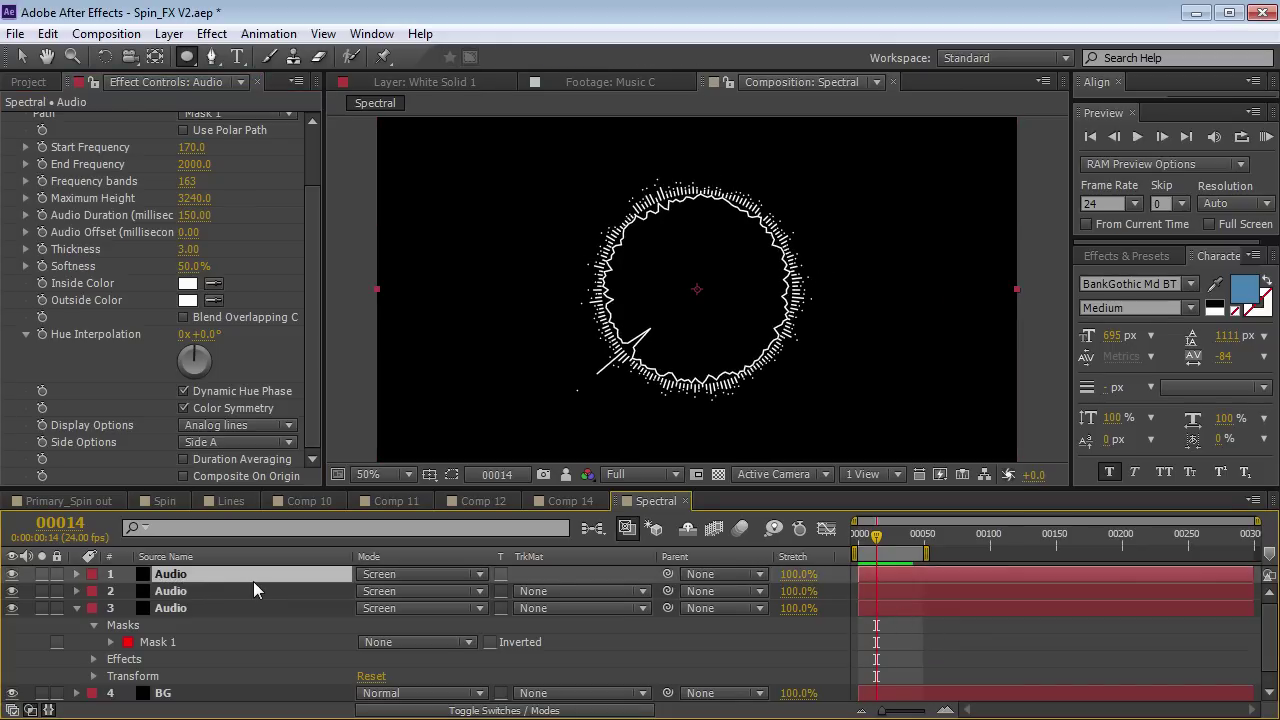
{"action": "key", "text": "t"}
{"action": "left_click_drag", "start_coordinate": [372, 591], "coordinate": [305, 596]}
{"action": "left_click", "coordinate": [934, 647]}
{"action": "key", "text": "space"}
{"action": "key", "text": "space"}
Duplicate the top Audio layer and try Digital display with 330 Frequency bands and a Maximum Height of 6940 on the copy.
{"action": "left_click", "coordinate": [195, 573]}
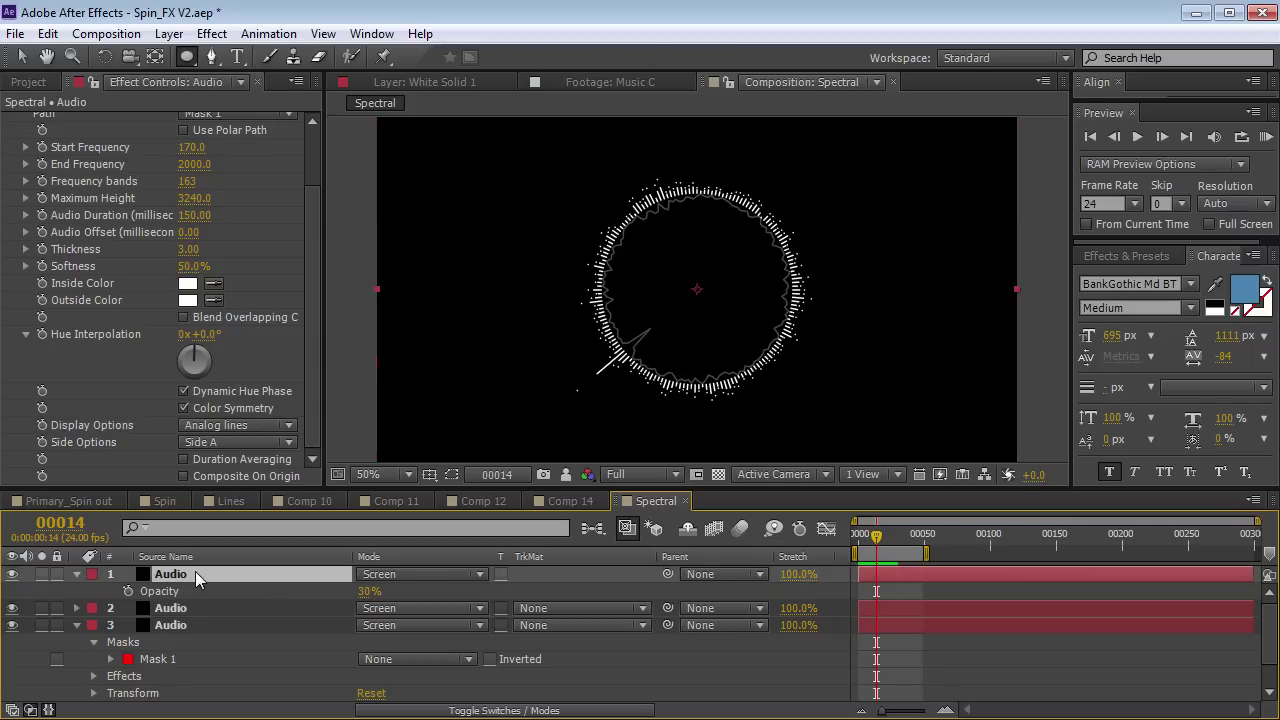
{"action": "key", "text": "ctrl+d"}
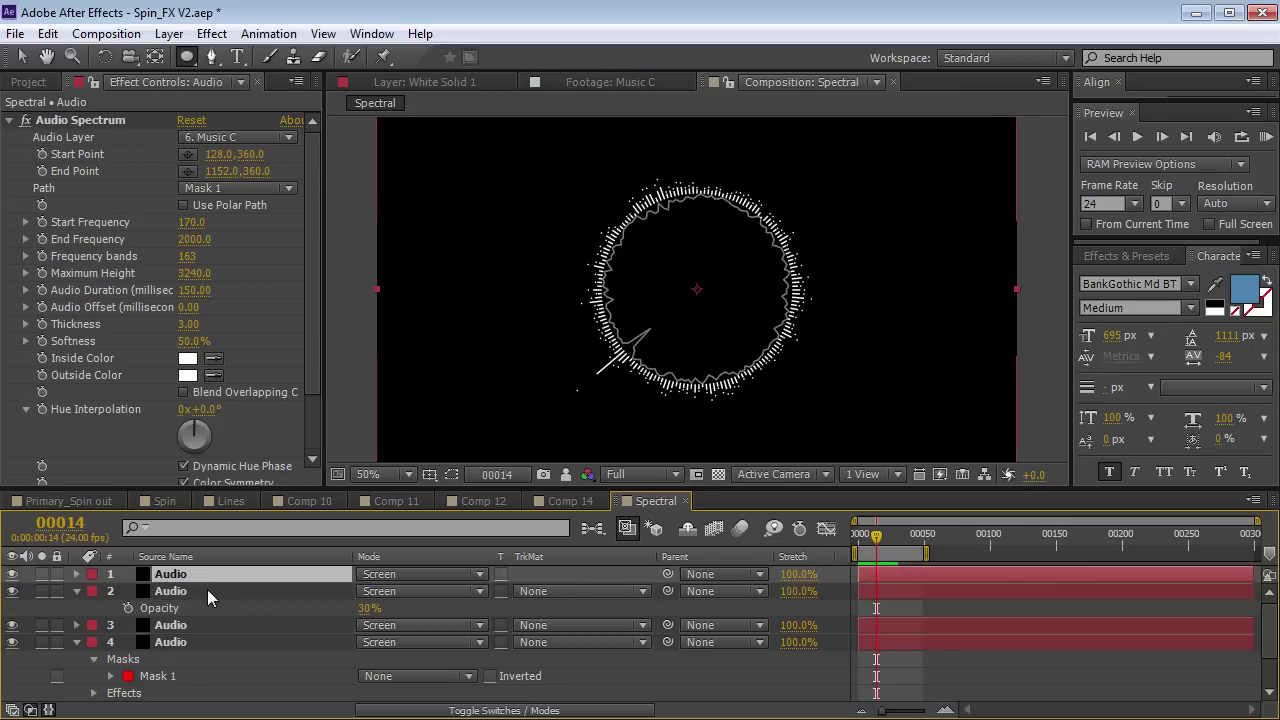
{"action": "scroll", "coordinate": [313, 404], "scroll_direction": "down", "scroll_amount": 3}
{"action": "scroll", "coordinate": [313, 404], "scroll_direction": "down", "scroll_amount": 1}
{"action": "left_click", "coordinate": [240, 425]}
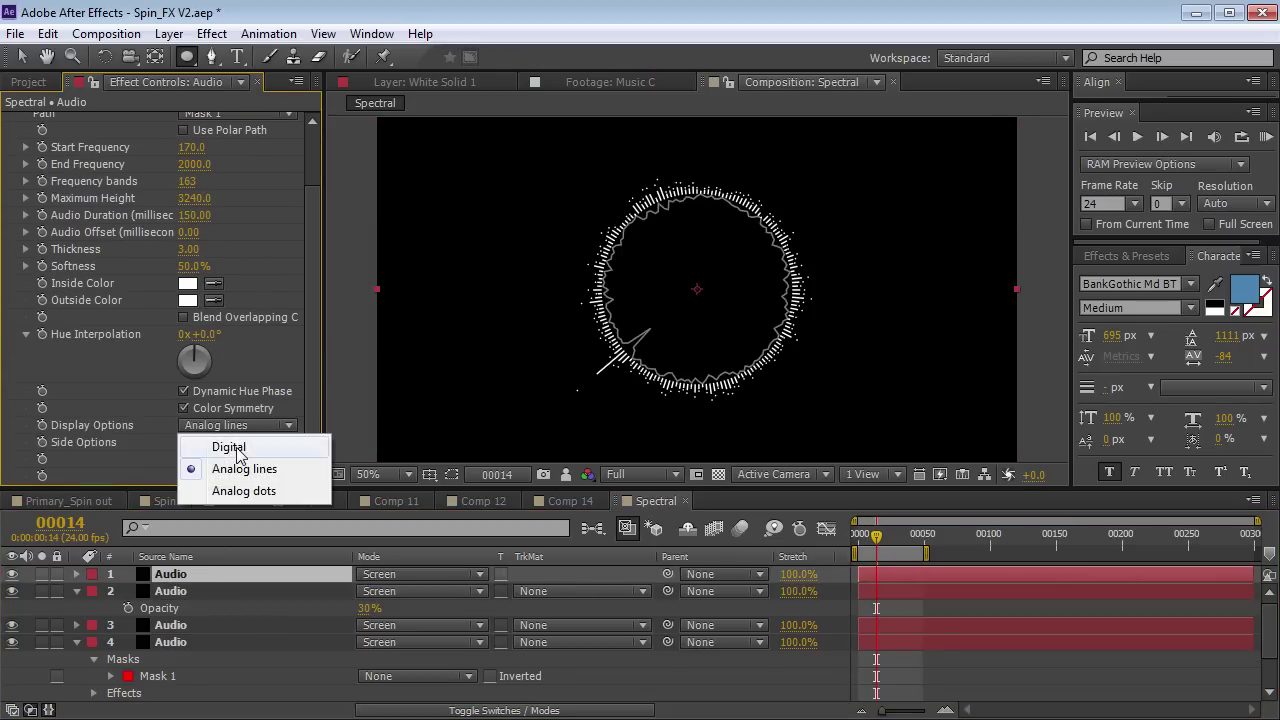
{"action": "left_click", "coordinate": [236, 448]}
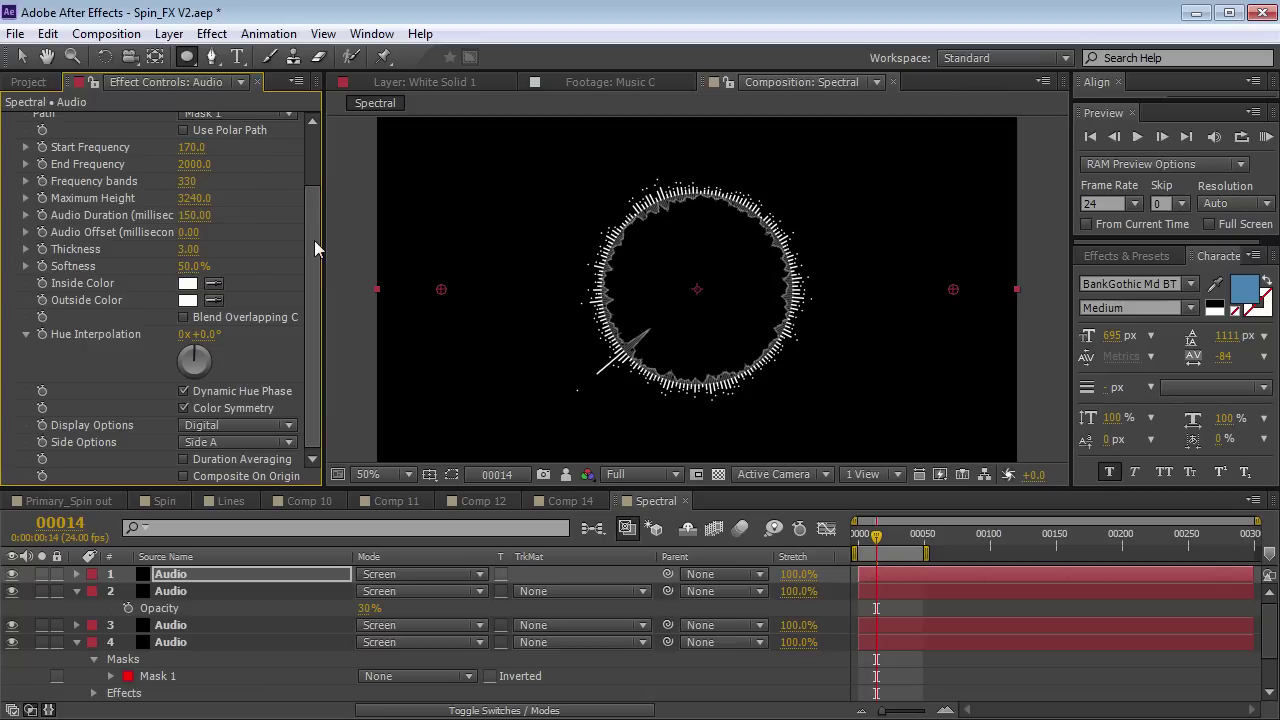
{"action": "scroll", "coordinate": [313, 208], "scroll_direction": "up", "scroll_amount": 1}
{"action": "left_click_drag", "start_coordinate": [198, 255], "coordinate": [620, 250]}
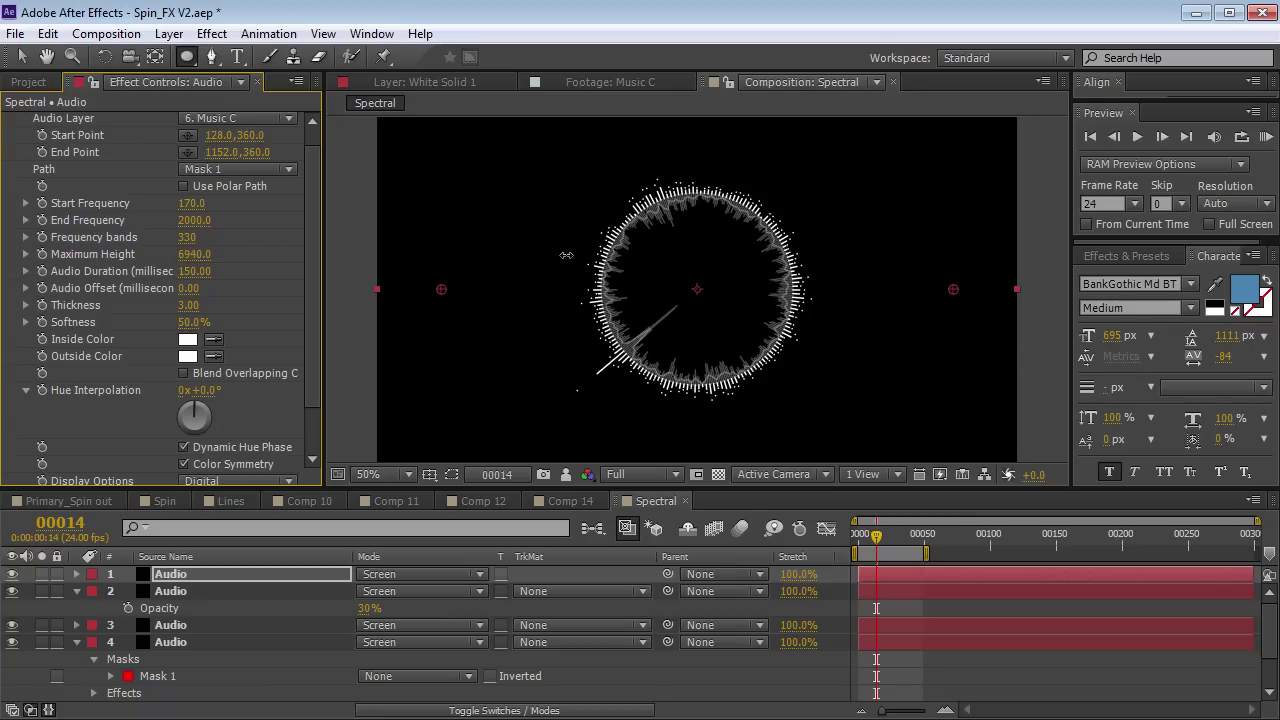
Try scaling down Mask 1 on the top Audio layer to place its spectrum inside the ring, and preview it.
{"action": "left_click", "coordinate": [194, 573]}
{"action": "key", "text": "m"}
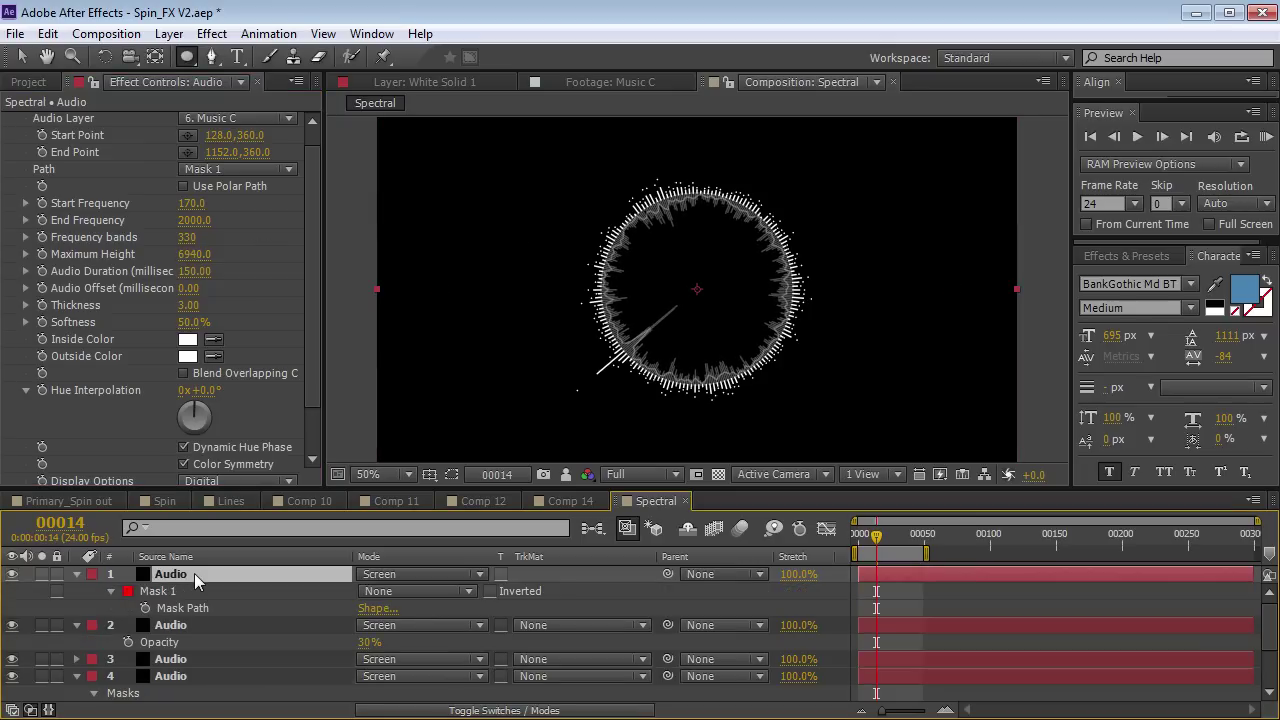
{"action": "left_click", "coordinate": [172, 591]}
{"action": "left_click", "coordinate": [452, 474]}
{"action": "key", "text": "v"}
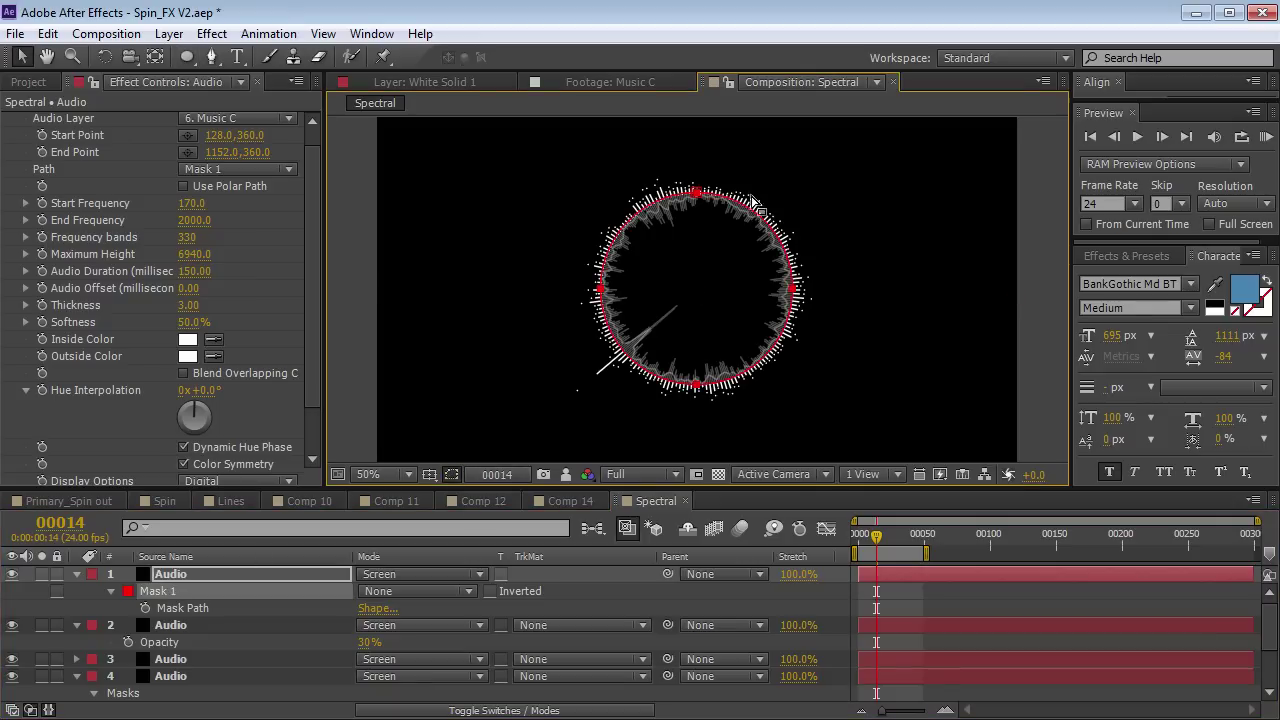
{"action": "double_click", "coordinate": [695, 196]}
{"action": "left_click_drag", "start_coordinate": [792, 193], "coordinate": [782, 205]}
{"action": "left_click", "coordinate": [913, 597]}
{"action": "key", "text": "space"}
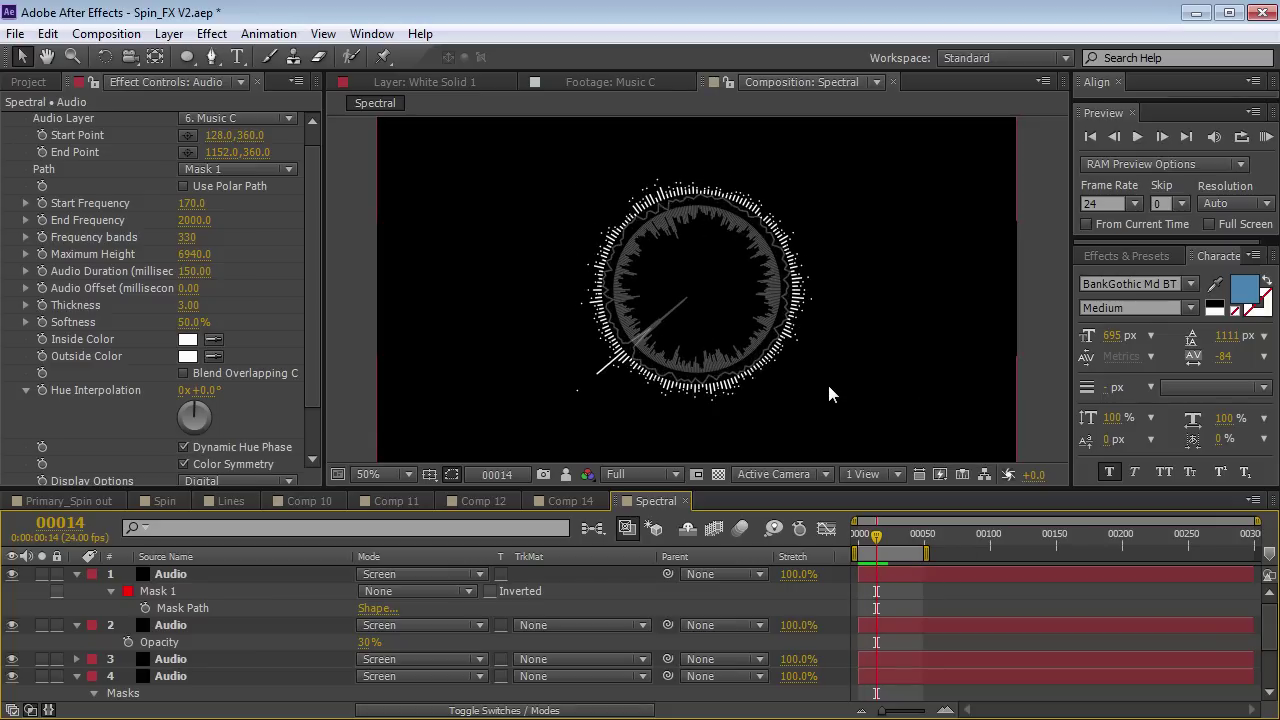
Undo the mask scaling and delete the top Audio layer.
{"action": "key", "text": "ctrl+z"}
{"action": "key", "text": "ctrl+z"}
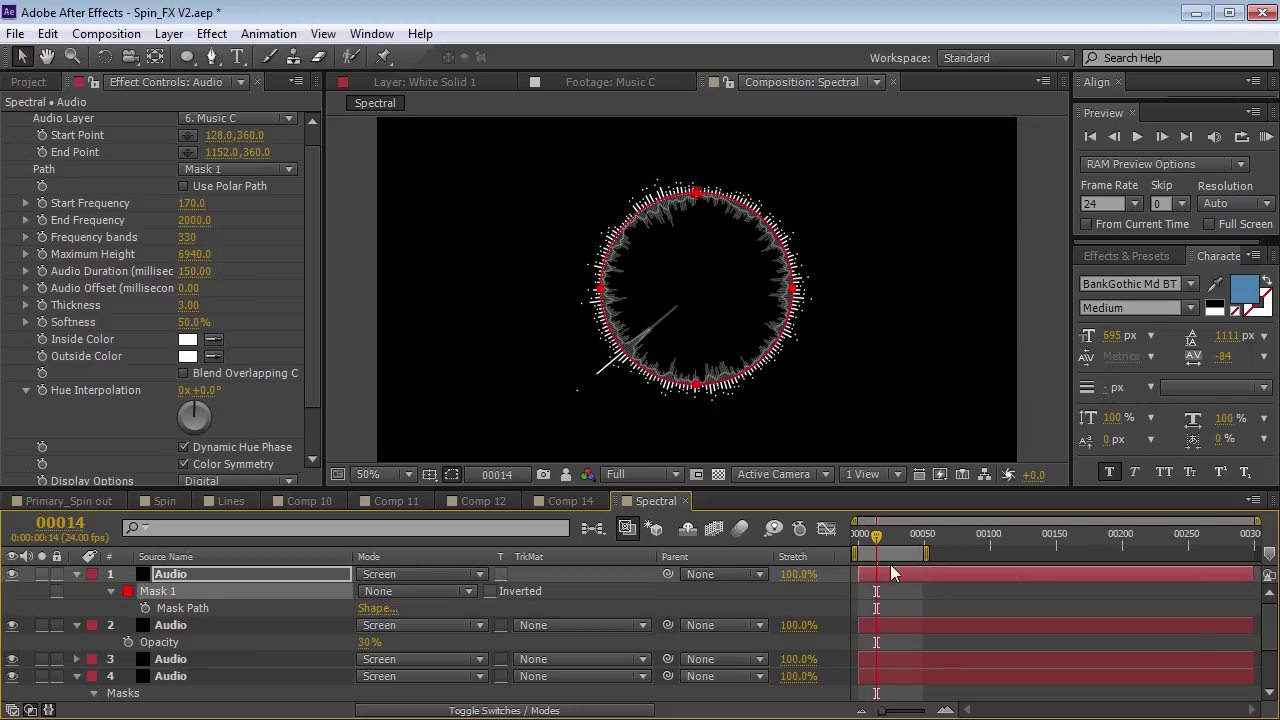
{"action": "key", "text": "Delete"}
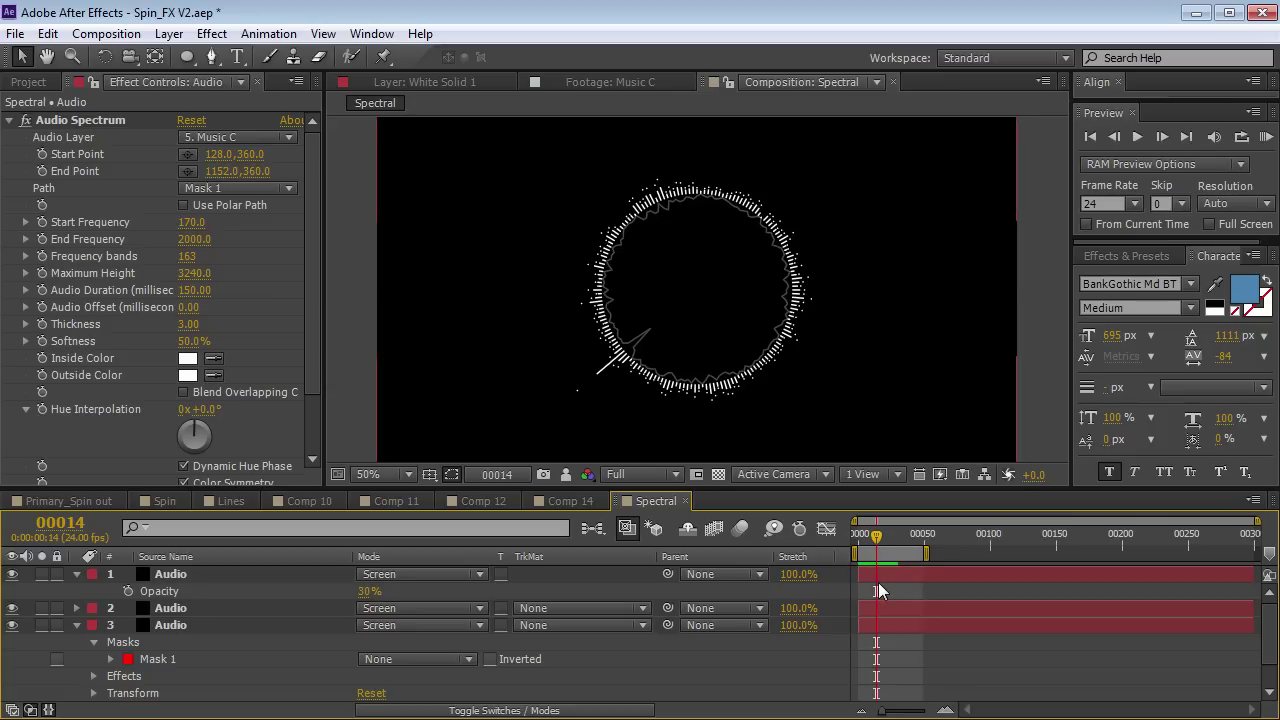
Collapse the layer properties and preview the Spectral composition.
{"action": "key", "text": "u"}
{"action": "key", "text": "KP_0"}
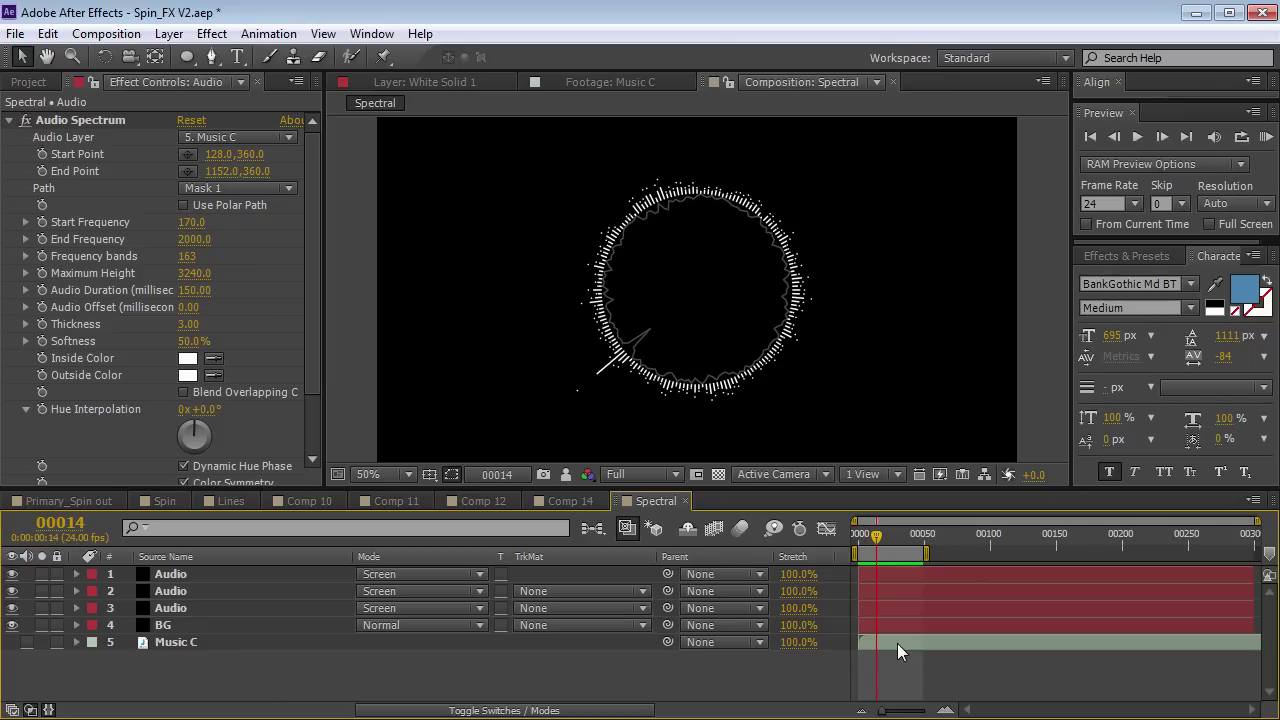
{"action": "left_click", "coordinate": [897, 645]}
Duplicate the Spectral composition in the project and open the copy, Spectral 2.
{"action": "left_click", "coordinate": [27, 82]}
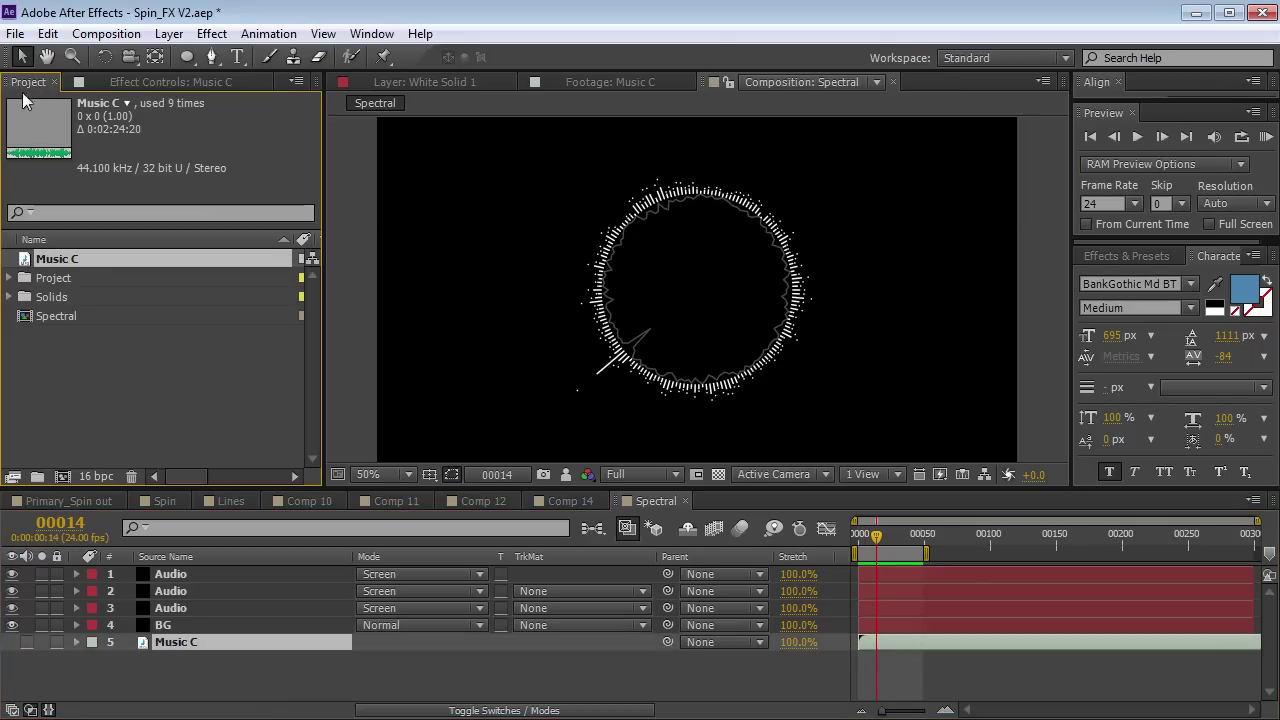
{"action": "left_click", "coordinate": [36, 318]}
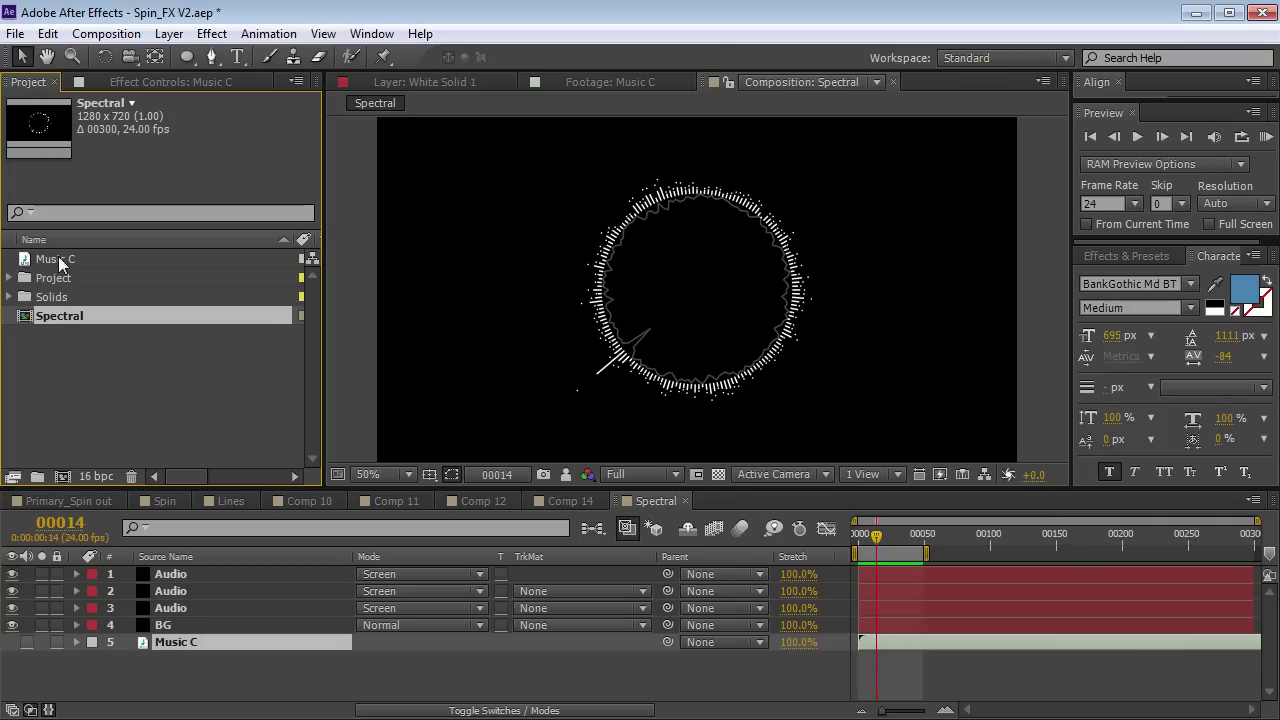
{"action": "key", "text": "ctrl+d"}
{"action": "double_click", "coordinate": [30, 336]}
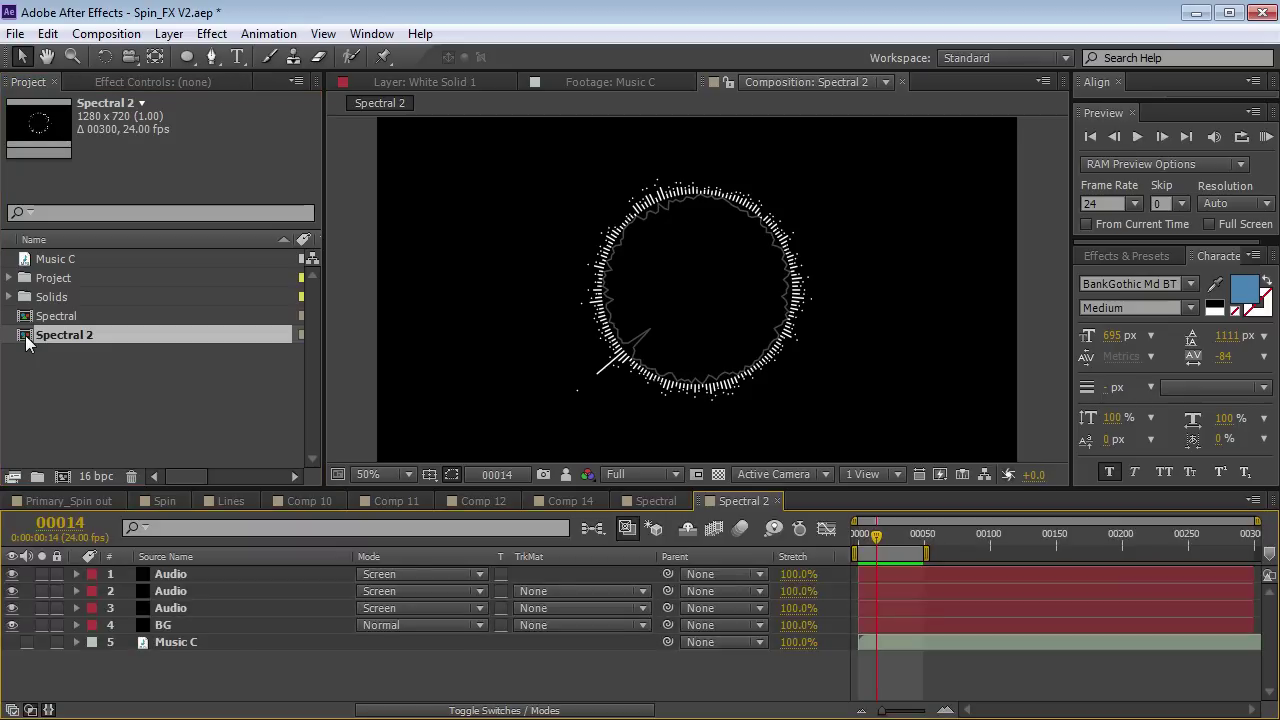
Go to frame 23 and delete the upper two Audio layers from Spectral 2.
{"action": "left_click_drag", "start_coordinate": [876, 543], "coordinate": [889, 546]}
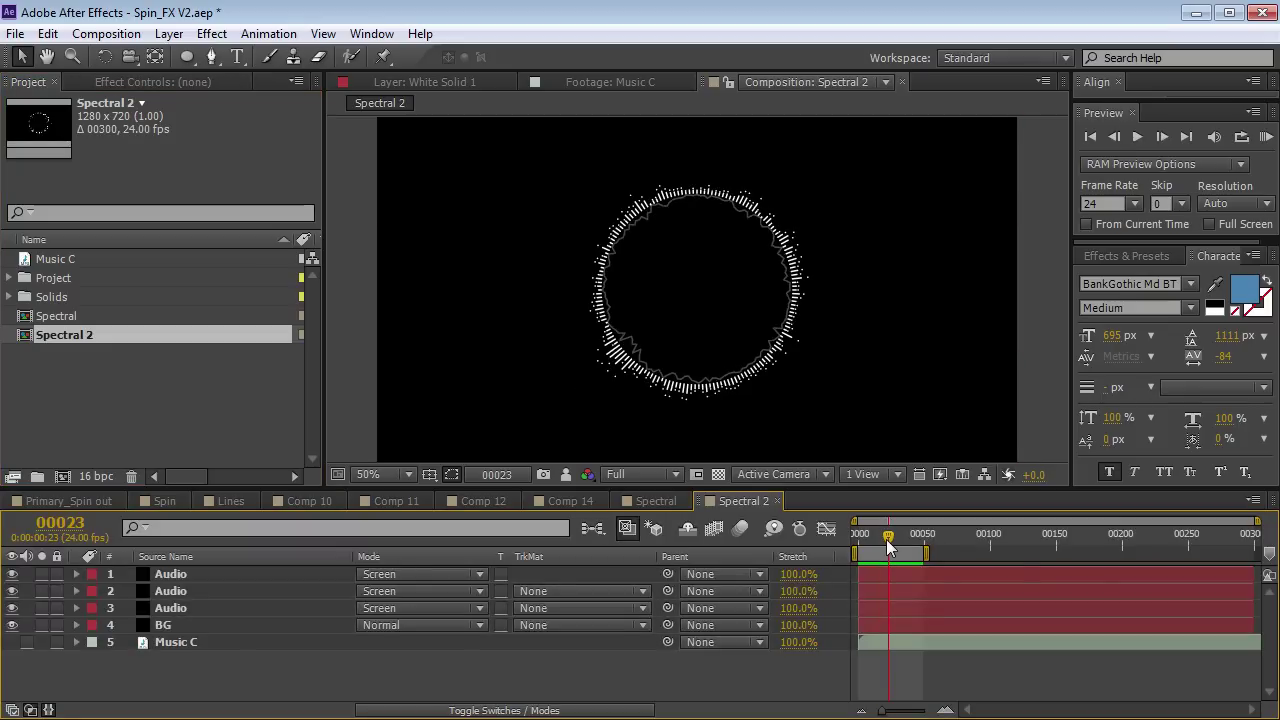
{"action": "left_click", "coordinate": [172, 574]}
{"action": "left_click", "coordinate": [176, 592], "text": "shift"}
{"action": "key", "text": "Delete"}
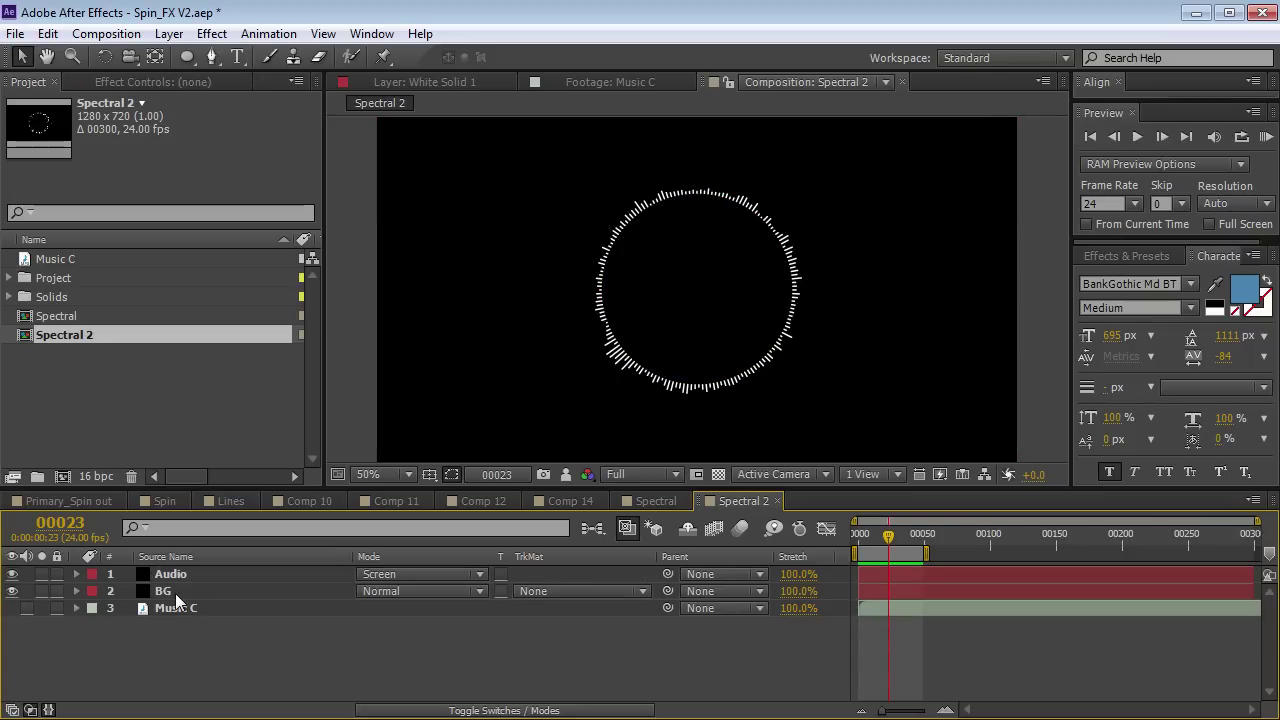
Set the remaining Audio layer's spectrum Display Options to Analog lines and hide the mask outline in the viewer.
{"action": "left_click", "coordinate": [170, 574]}
{"action": "left_click", "coordinate": [168, 82]}
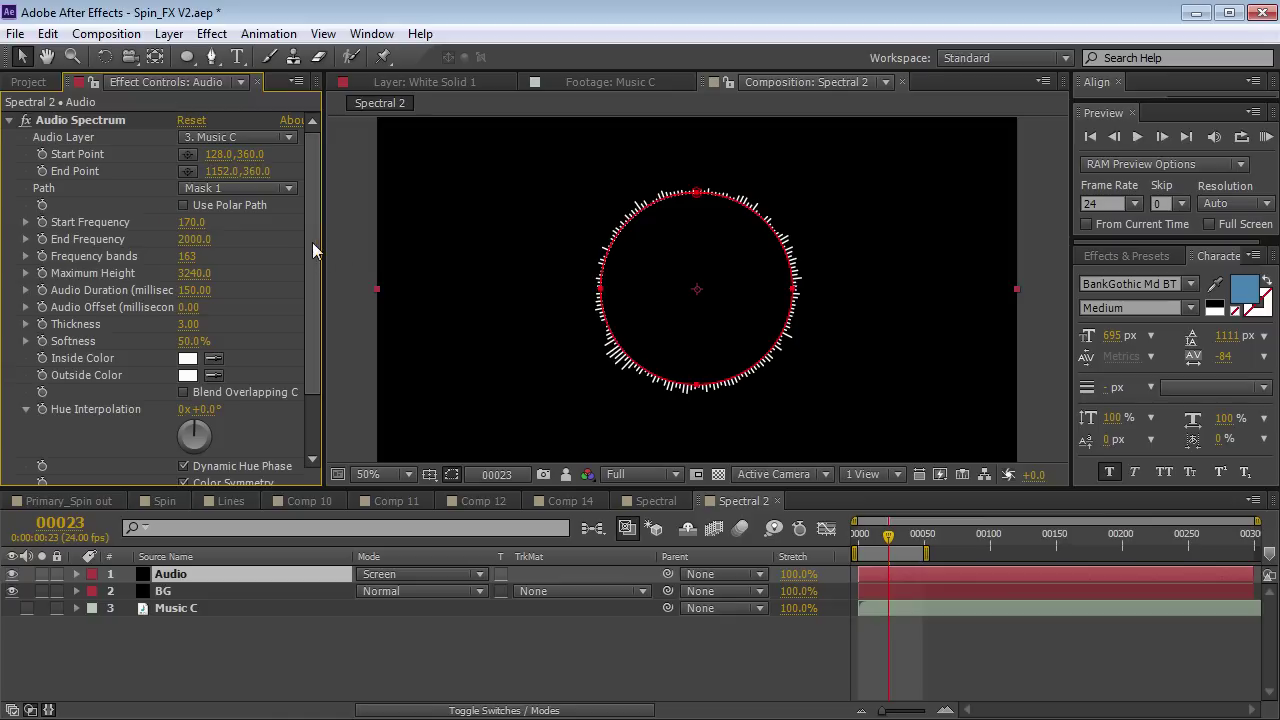
{"action": "left_click_drag", "start_coordinate": [312, 242], "coordinate": [323, 328]}
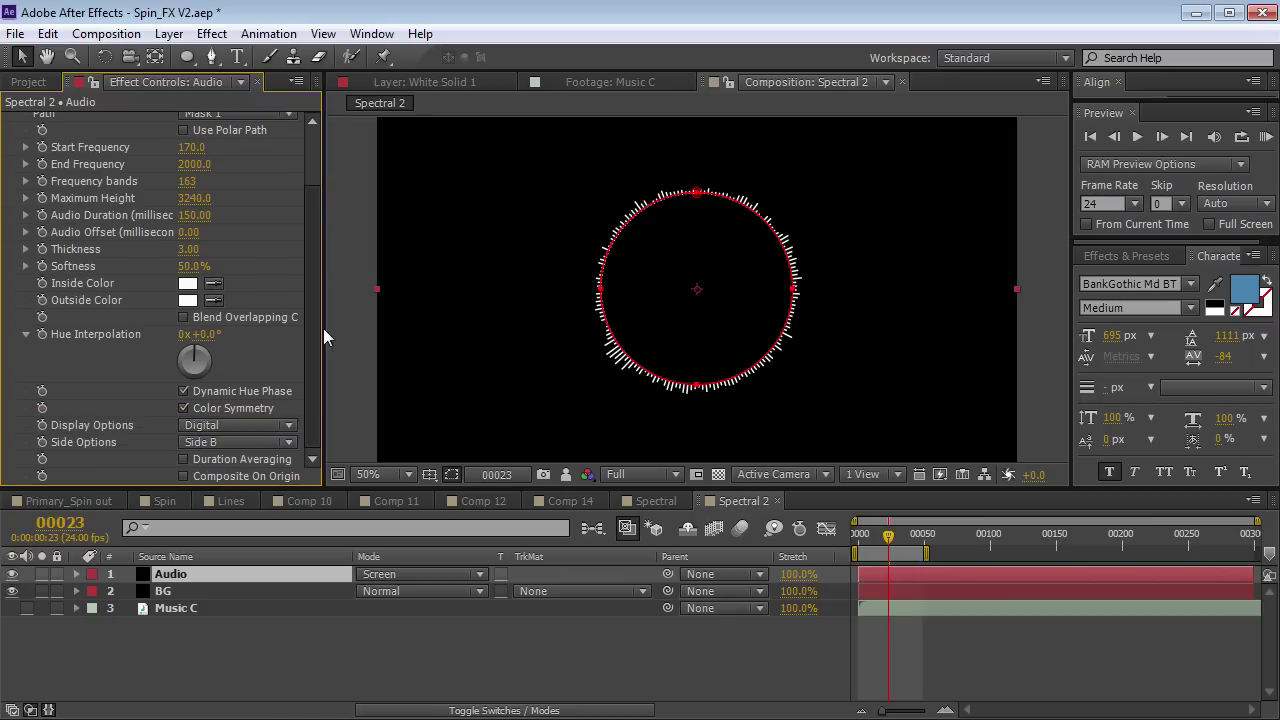
{"action": "left_click", "coordinate": [229, 427]}
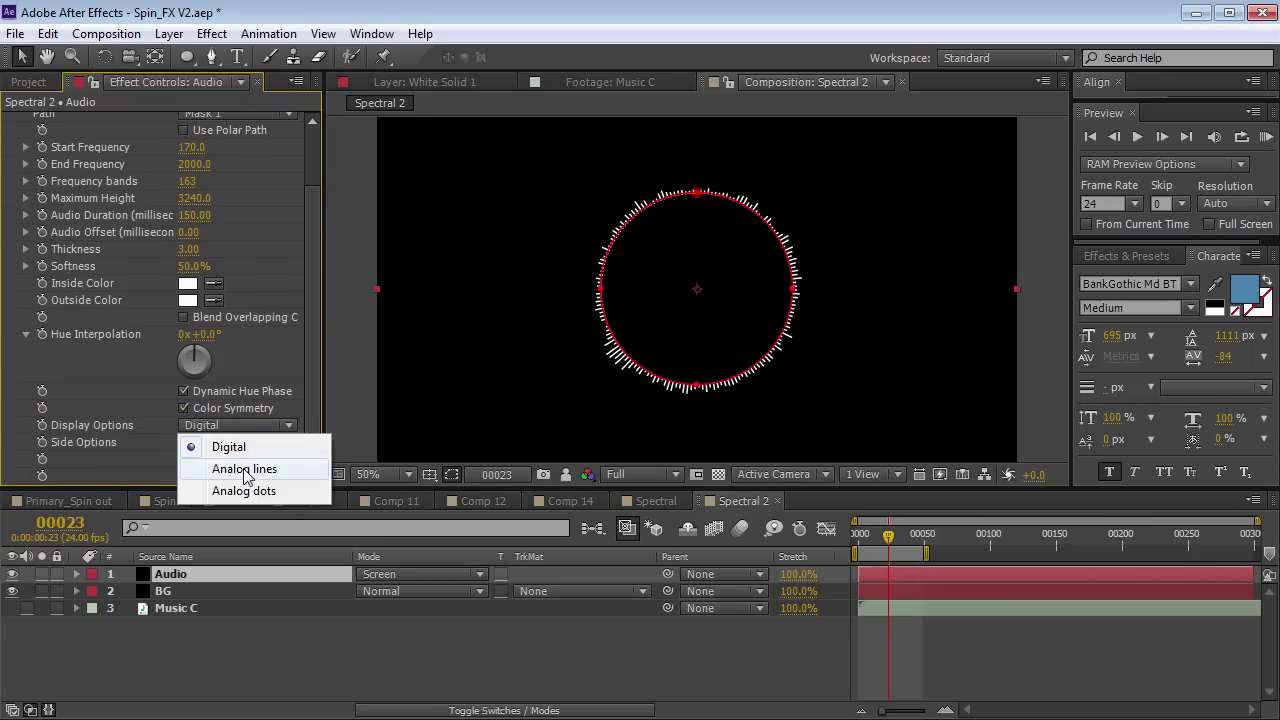
{"action": "left_click", "coordinate": [245, 470]}
{"action": "left_click", "coordinate": [449, 476]}
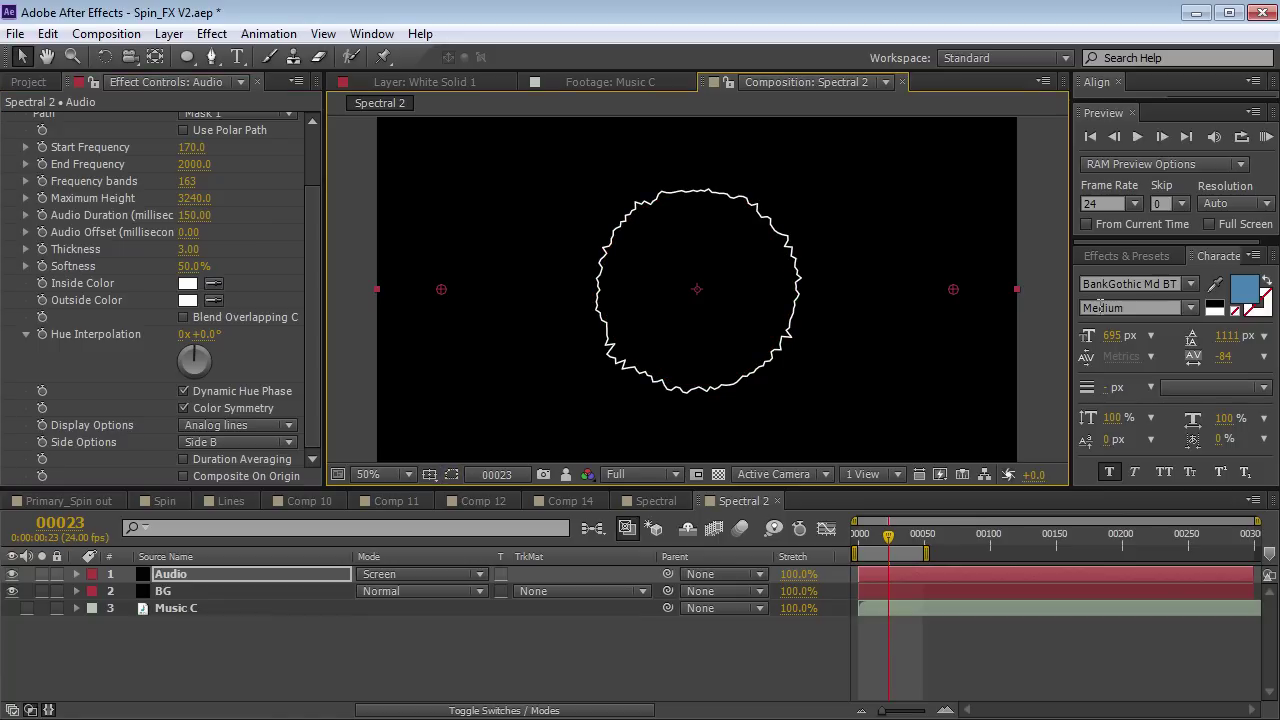
Find the CC Force Motion Blur effect by searching "force" and apply it to the Audio layer.
{"action": "left_click", "coordinate": [1123, 257]}
{"action": "left_click", "coordinate": [1149, 277]}
{"action": "type", "text": "forc"}
{"action": "left_click", "coordinate": [1165, 317]}
{"action": "left_click_drag", "start_coordinate": [1159, 317], "coordinate": [585, 390]}
{"action": "mouse_move", "coordinate": [311, 340]}
{"action": "left_mouse_down"}
{"action": "mouse_move", "coordinate": [307, 321]}
{"action": "mouse_move", "coordinate": [317, 338]}
{"action": "left_mouse_up"}
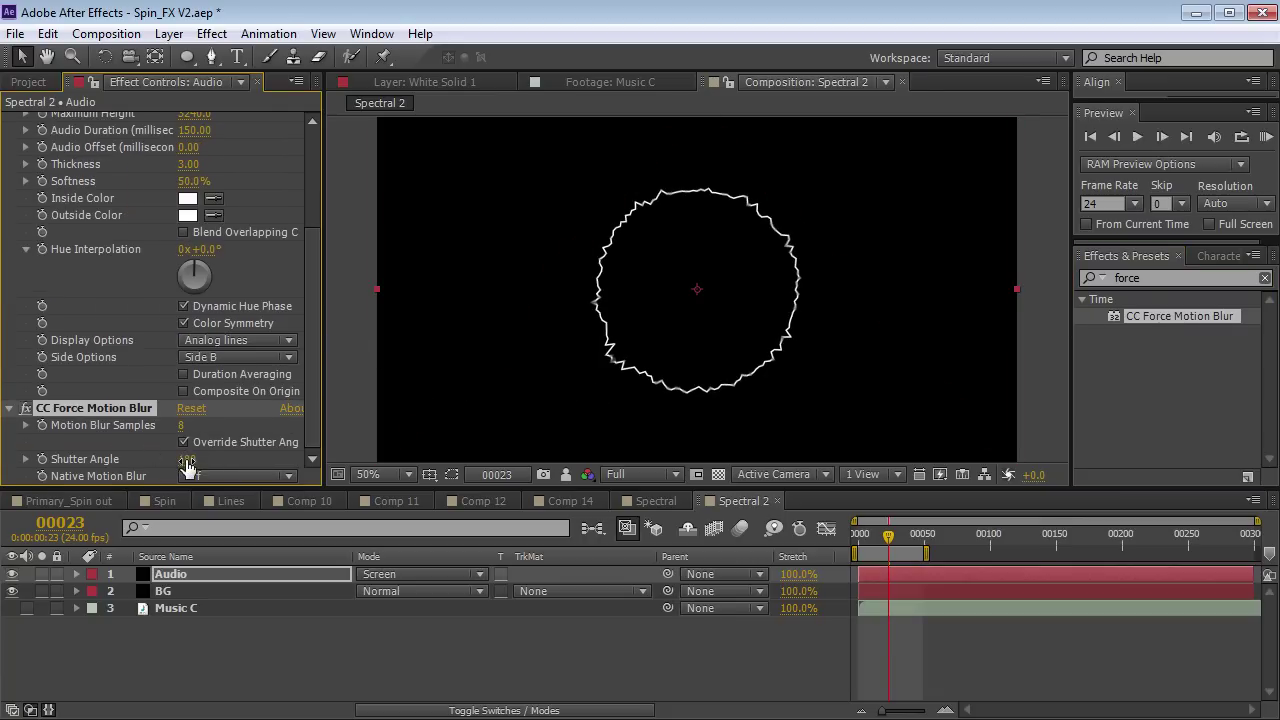
Go to frame 15 and slide the Music C layer earlier in the timeline.
{"action": "left_click_drag", "start_coordinate": [890, 540], "coordinate": [878, 543]}
{"action": "left_click", "coordinate": [897, 607]}
{"action": "left_click_drag", "start_coordinate": [1163, 606], "coordinate": [738, 628]}
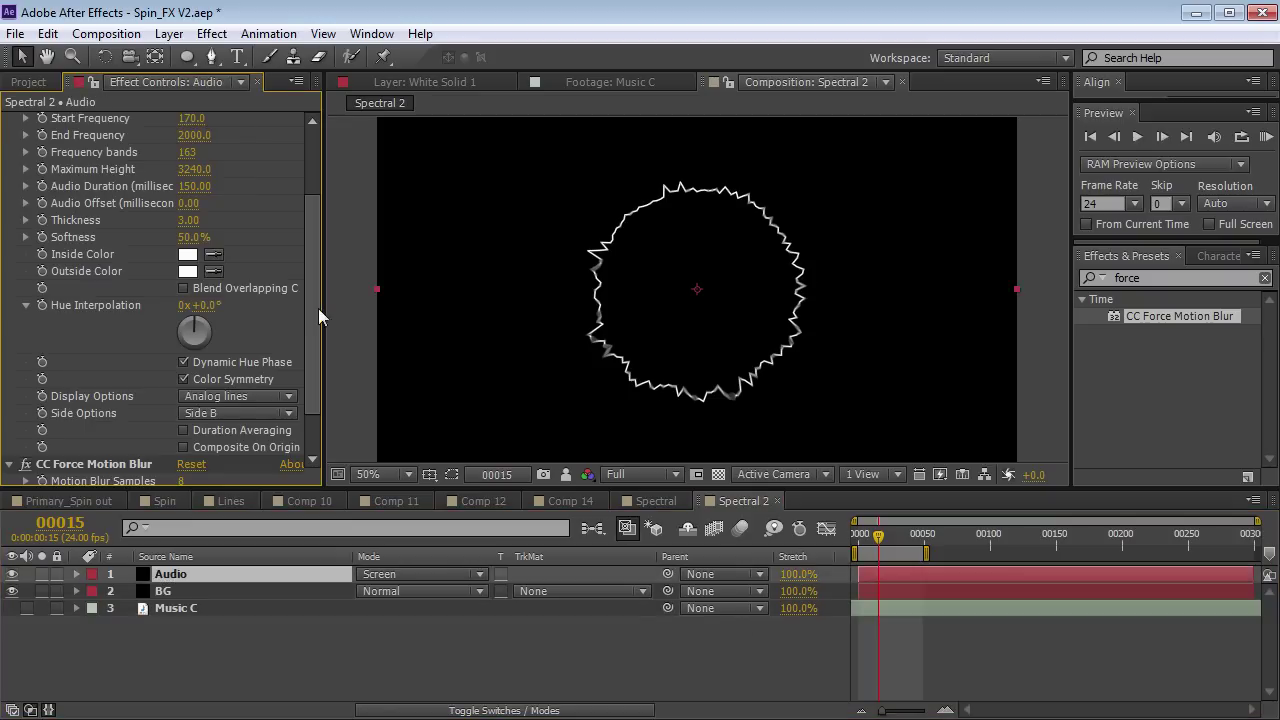
Set the Audio layer's Frequency bands to 64 and Audio Duration to 35 milliseconds, and go to frame 11.
{"action": "left_click_drag", "start_coordinate": [316, 308], "coordinate": [312, 274]}
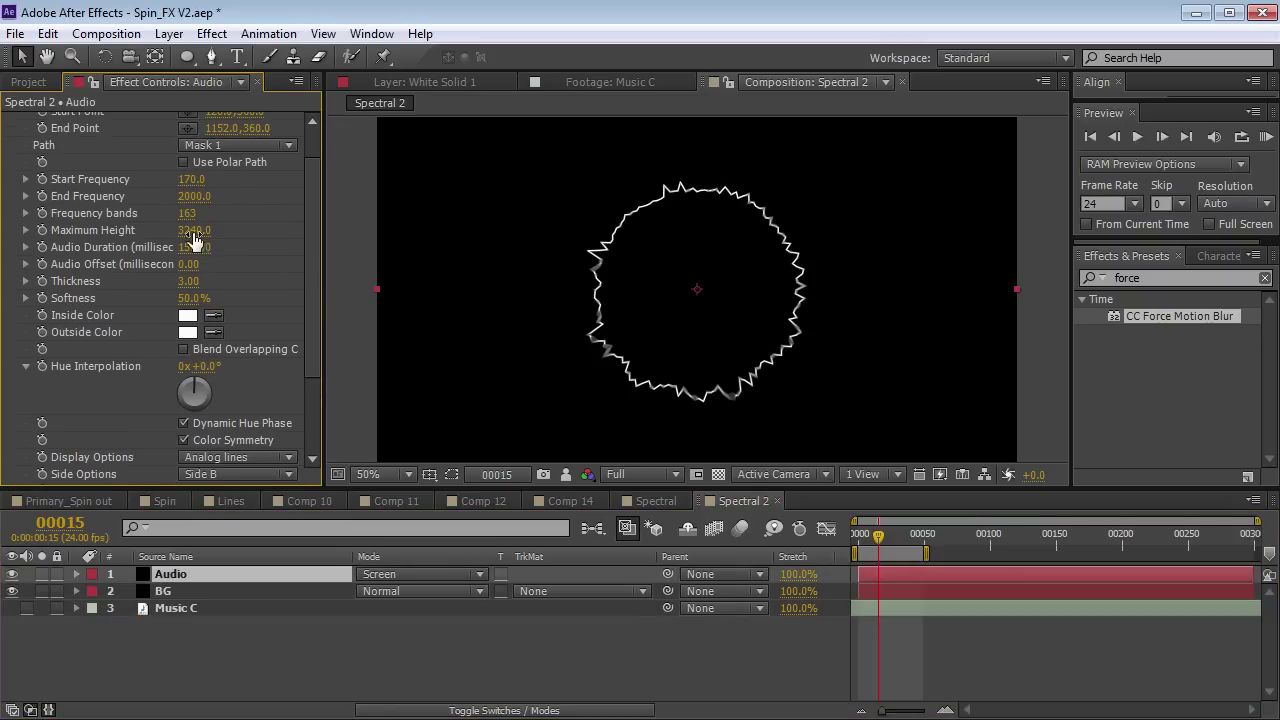
{"action": "left_click_drag", "start_coordinate": [184, 214], "coordinate": [93, 230]}
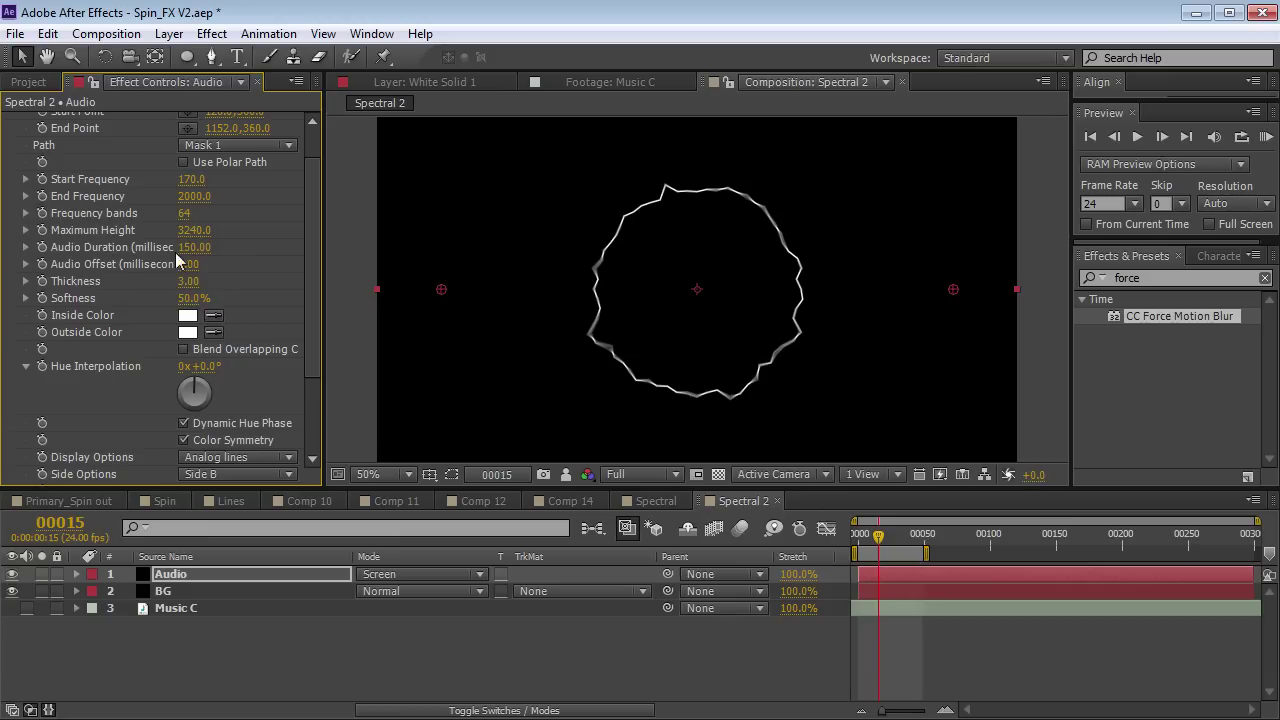
{"action": "mouse_move", "coordinate": [186, 250]}
{"action": "left_mouse_down"}
{"action": "mouse_move", "coordinate": [150, 252]}
{"action": "mouse_move", "coordinate": [175, 247]}
{"action": "left_mouse_up"}
{"action": "left_click_drag", "start_coordinate": [866, 537], "coordinate": [873, 537]}
Try 24 Motion Blur Samples, settle on 28 while checking the blur at +2.1 exposure, and reset the exposure.
{"action": "key", "text": "h"}
{"action": "left_click_drag", "start_coordinate": [591, 389], "coordinate": [608, 297]}
{"action": "scroll", "coordinate": [586, 323], "scroll_direction": "up", "scroll_amount": 1}
{"action": "scroll", "coordinate": [628, 317], "scroll_direction": "down", "scroll_amount": 1}
{"action": "left_click_drag", "start_coordinate": [685, 264], "coordinate": [682, 325]}
{"action": "key", "text": "v"}
{"action": "left_click_drag", "start_coordinate": [312, 355], "coordinate": [310, 417]}
{"action": "left_click_drag", "start_coordinate": [184, 446], "coordinate": [193, 446]}
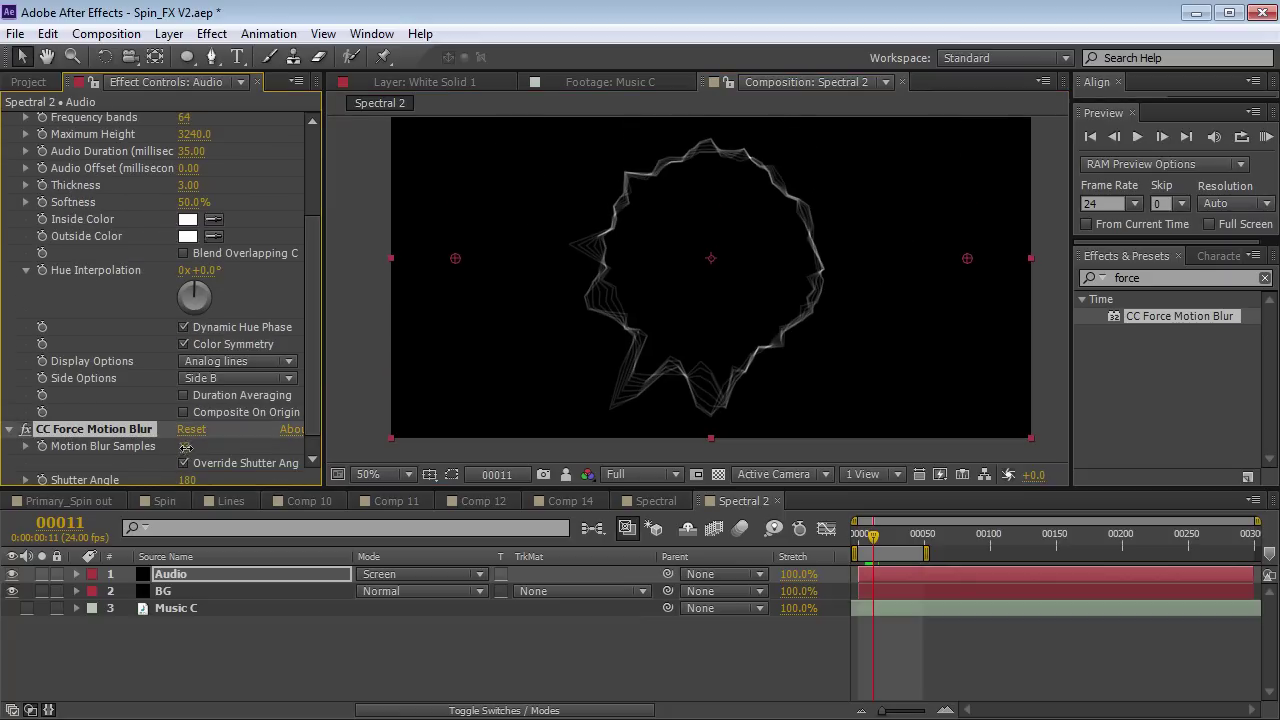
{"action": "scroll", "coordinate": [575, 380], "scroll_direction": "up", "scroll_amount": 2}
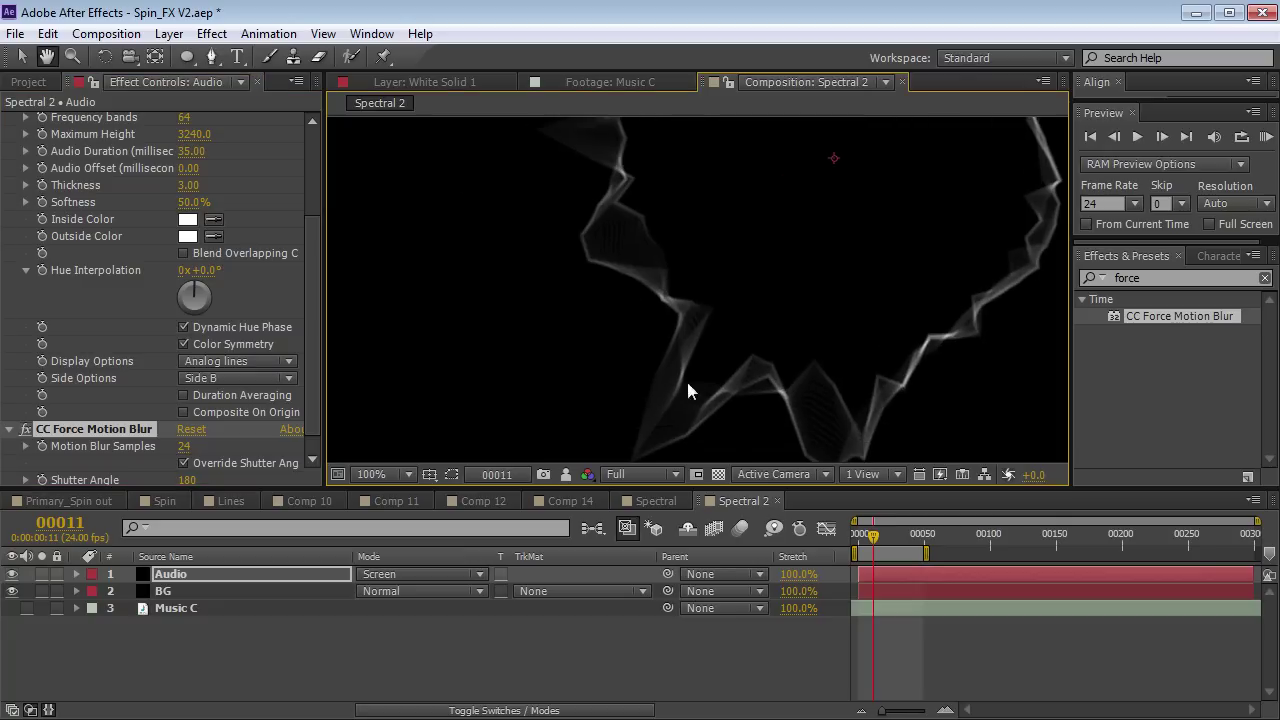
{"action": "mouse_move", "coordinate": [1032, 475]}
{"action": "left_mouse_down"}
{"action": "mouse_move", "coordinate": [1075, 472]}
{"action": "mouse_move", "coordinate": [1013, 477]}
{"action": "left_mouse_up"}
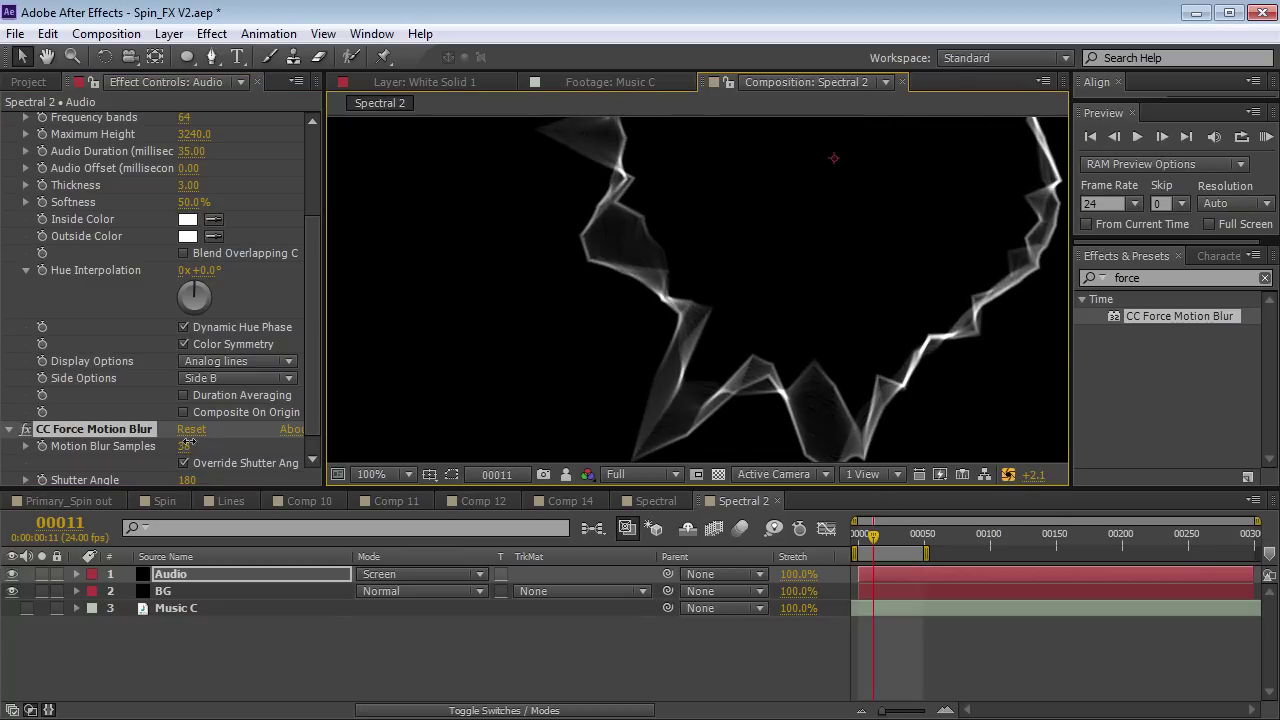
{"action": "left_click_drag", "start_coordinate": [182, 444], "coordinate": [184, 444]}
{"action": "left_click", "coordinate": [1009, 475]}
Go to frame 25 and duplicate the motion-blurred Audio layer.
{"action": "key", "text": "space"}
{"action": "scroll", "coordinate": [686, 300], "scroll_direction": "down", "scroll_amount": 1}
{"action": "left_click_drag", "start_coordinate": [765, 243], "coordinate": [680, 300]}
{"action": "key", "text": "v"}
{"action": "mouse_move", "coordinate": [883, 530]}
{"action": "left_mouse_down"}
{"action": "mouse_move", "coordinate": [899, 537]}
{"action": "mouse_move", "coordinate": [891, 546]}
{"action": "left_mouse_up"}
{"action": "left_click", "coordinate": [875, 577]}
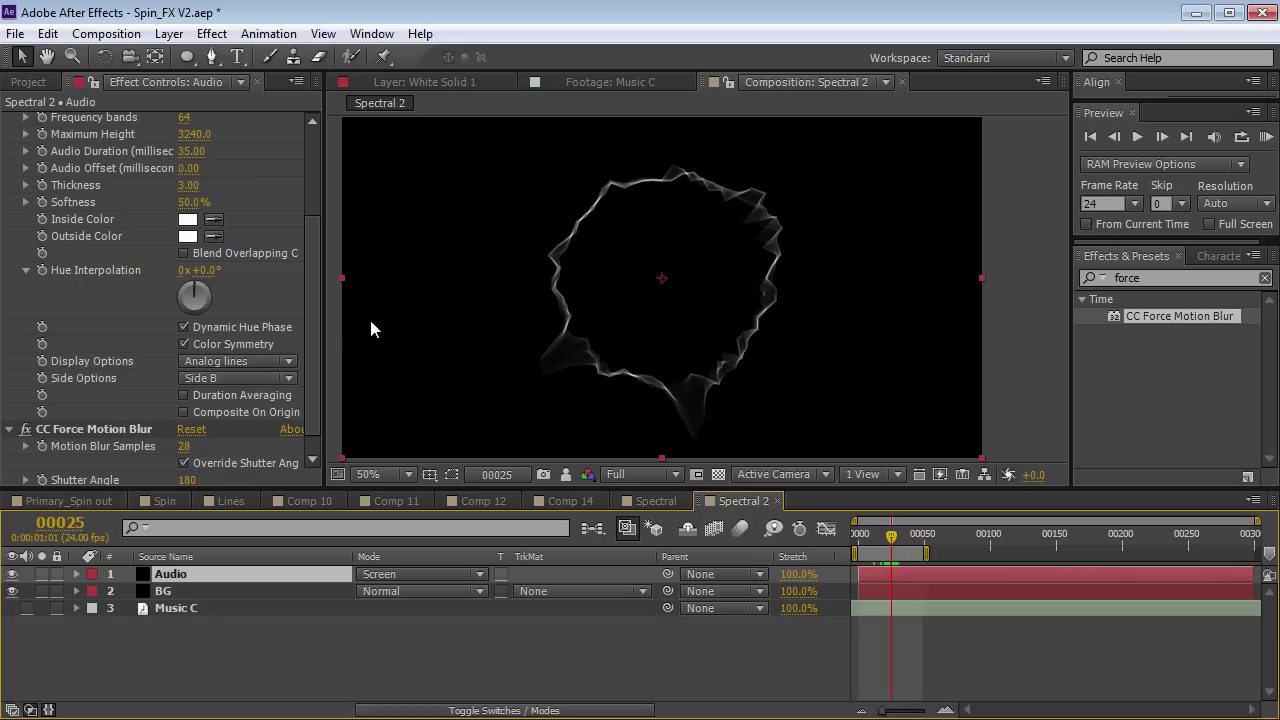
{"action": "key", "text": "ctrl+d"}
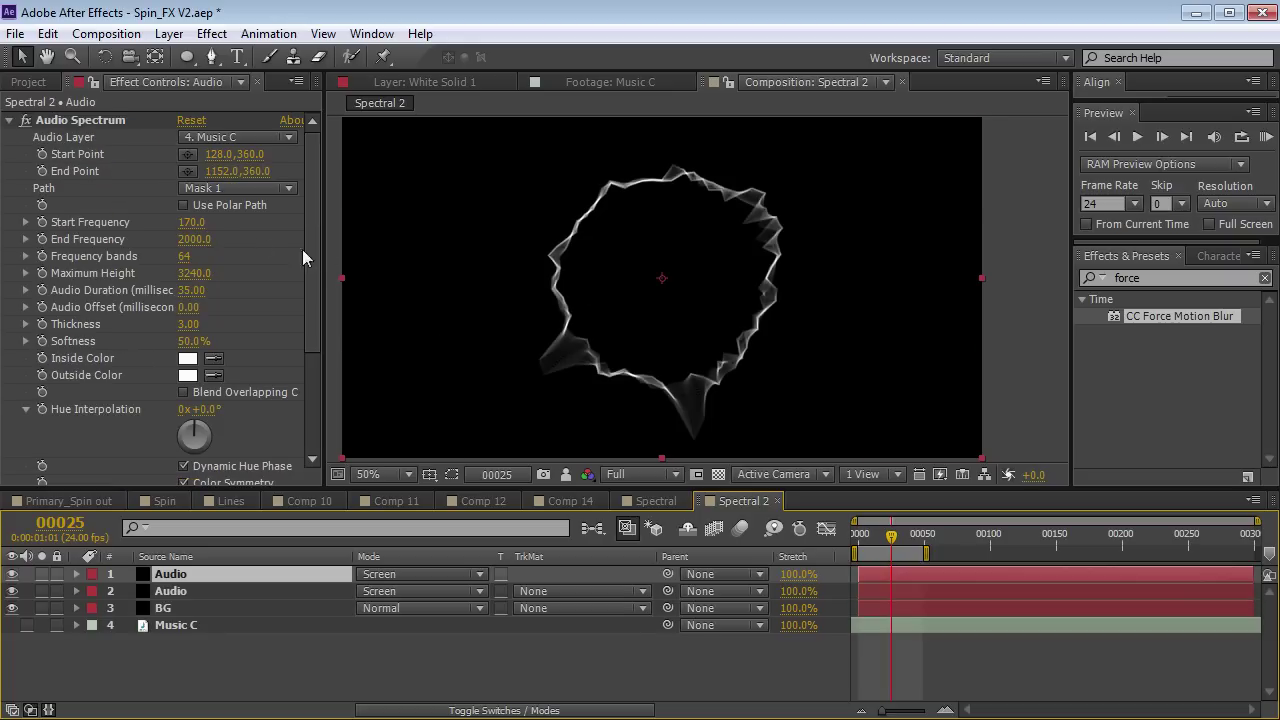
Remove CC Force Motion Blur from the duplicated Audio layer and set its spectrum Display Options to Digital.
{"action": "left_click_drag", "start_coordinate": [312, 256], "coordinate": [310, 356]}
{"action": "left_click", "coordinate": [88, 408]}
{"action": "key", "text": "Delete"}
{"action": "left_click", "coordinate": [232, 430]}
{"action": "left_click", "coordinate": [239, 448]}
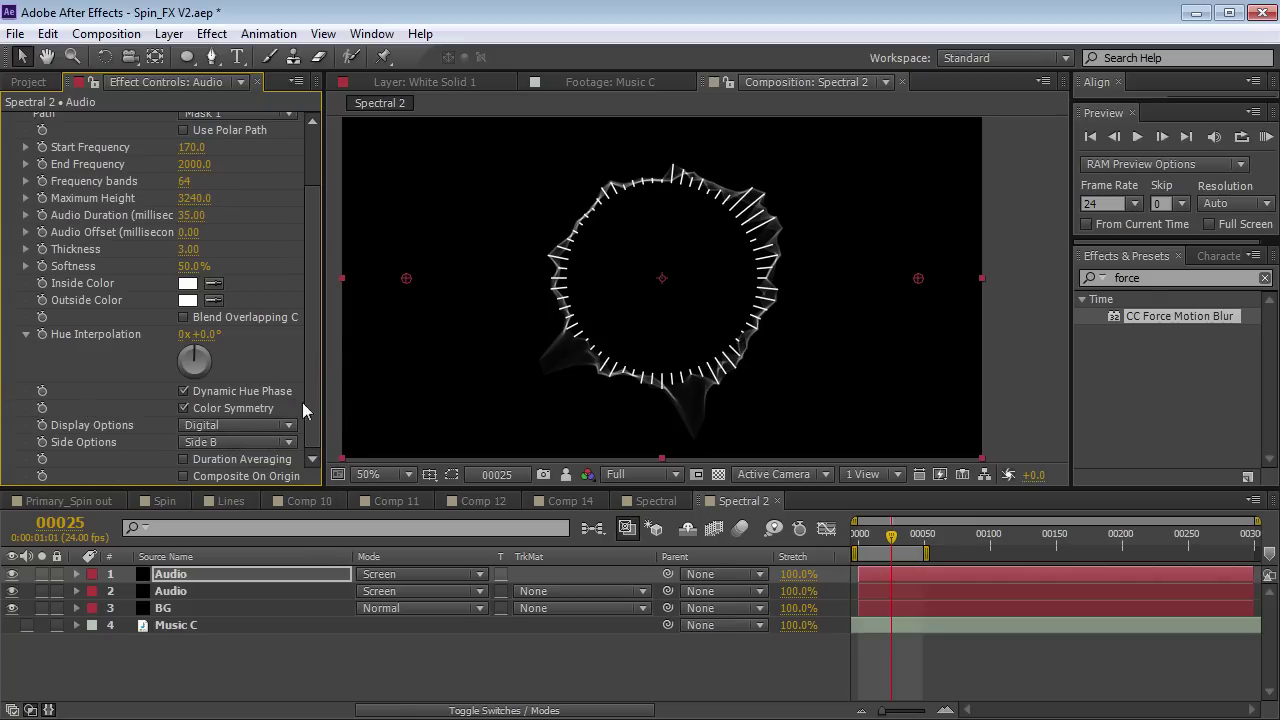
Try Side A for the top Audio layer's spectrum and set its Frequency bands to 113.
{"action": "left_click", "coordinate": [226, 443]}
{"action": "left_click", "coordinate": [237, 463]}
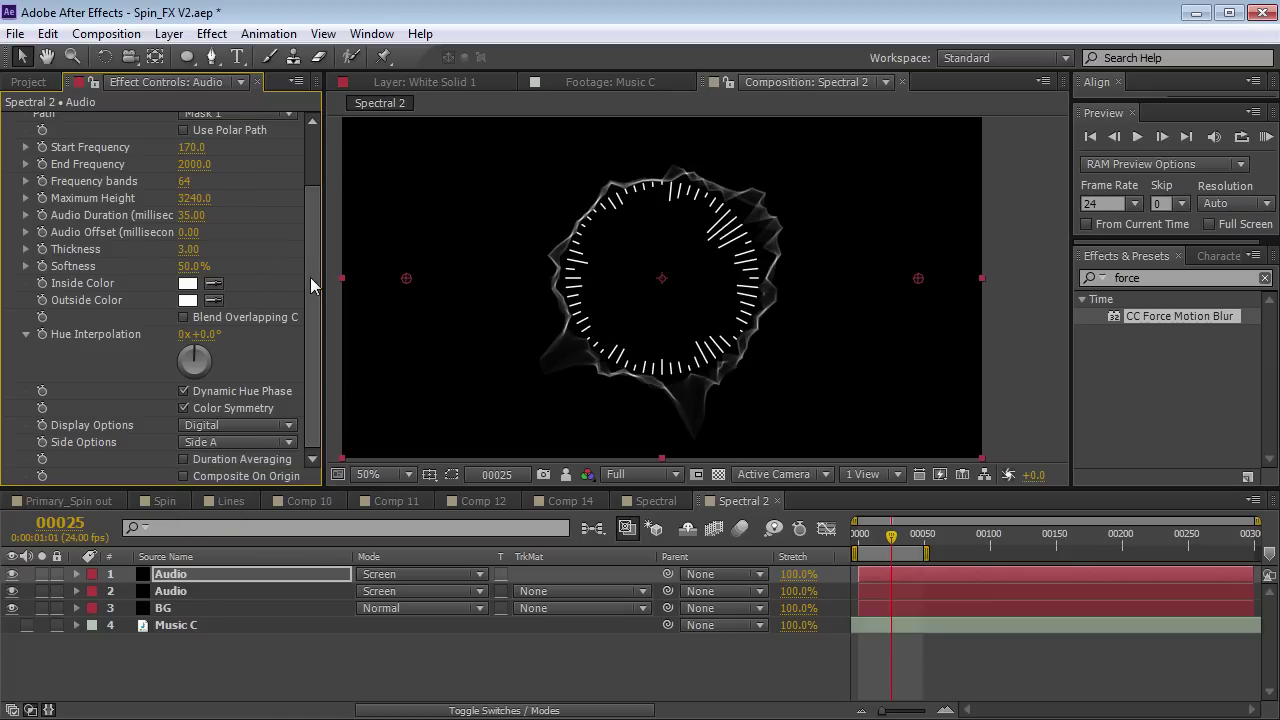
{"action": "scroll", "coordinate": [203, 220], "scroll_direction": "up", "scroll_amount": 3}
{"action": "left_click_drag", "start_coordinate": [188, 256], "coordinate": [237, 257]}
Set the top Audio layer's Side Options to Side A & B and lower the layer's opacity to 14%.
{"action": "scroll", "coordinate": [311, 303], "scroll_direction": "down", "scroll_amount": 3}
{"action": "left_click", "coordinate": [230, 442]}
{"action": "left_click", "coordinate": [233, 500]}
{"action": "key", "text": "t"}
{"action": "left_click_drag", "start_coordinate": [370, 591], "coordinate": [253, 592]}
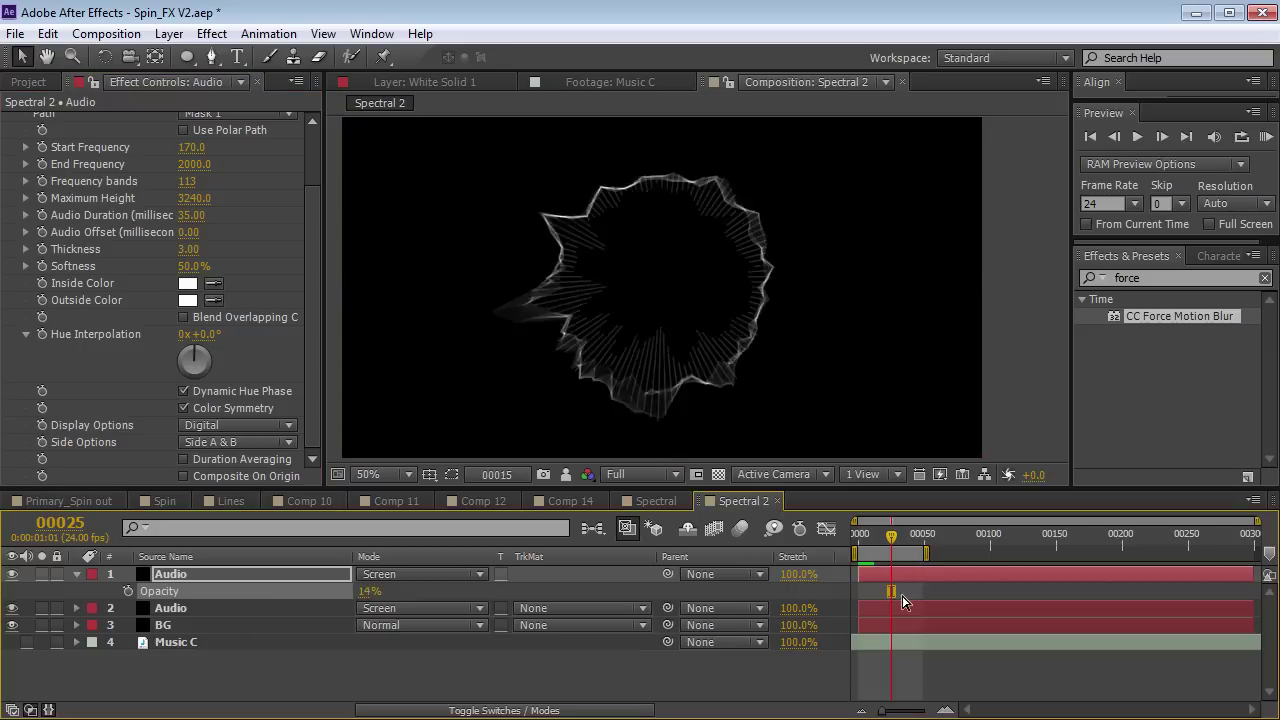
Duplicate the 14% opacity Audio layer and set the copy's Display Options to Analog dots.
{"action": "left_click", "coordinate": [199, 572]}
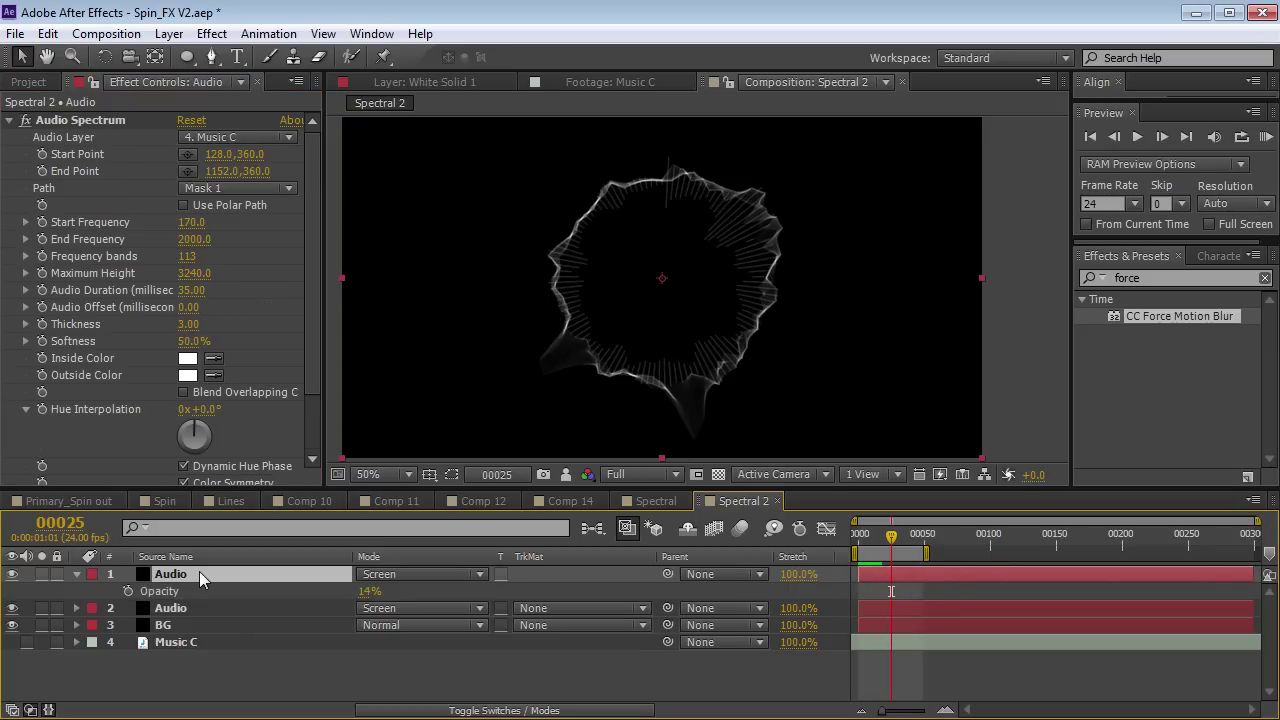
{"action": "key", "text": "ctrl+d"}
{"action": "scroll", "coordinate": [313, 300], "scroll_direction": "down", "scroll_amount": 3}
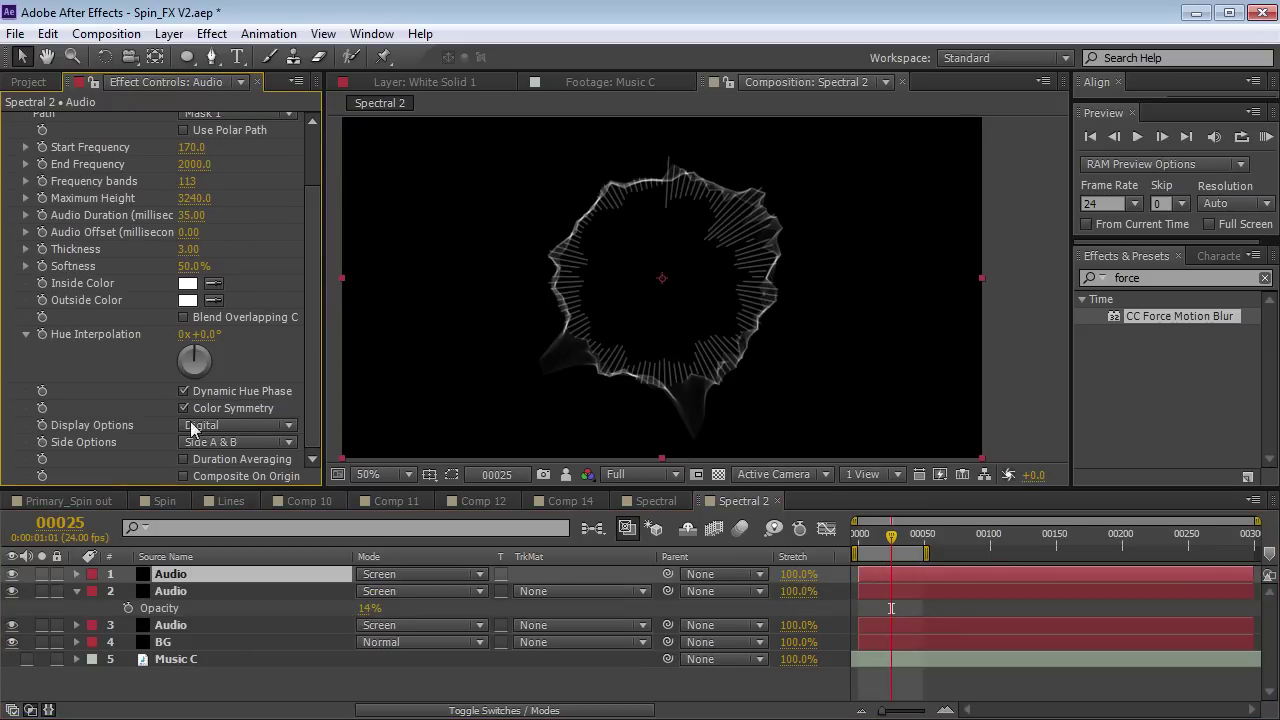
{"action": "left_click", "coordinate": [236, 425]}
{"action": "left_click", "coordinate": [244, 490]}
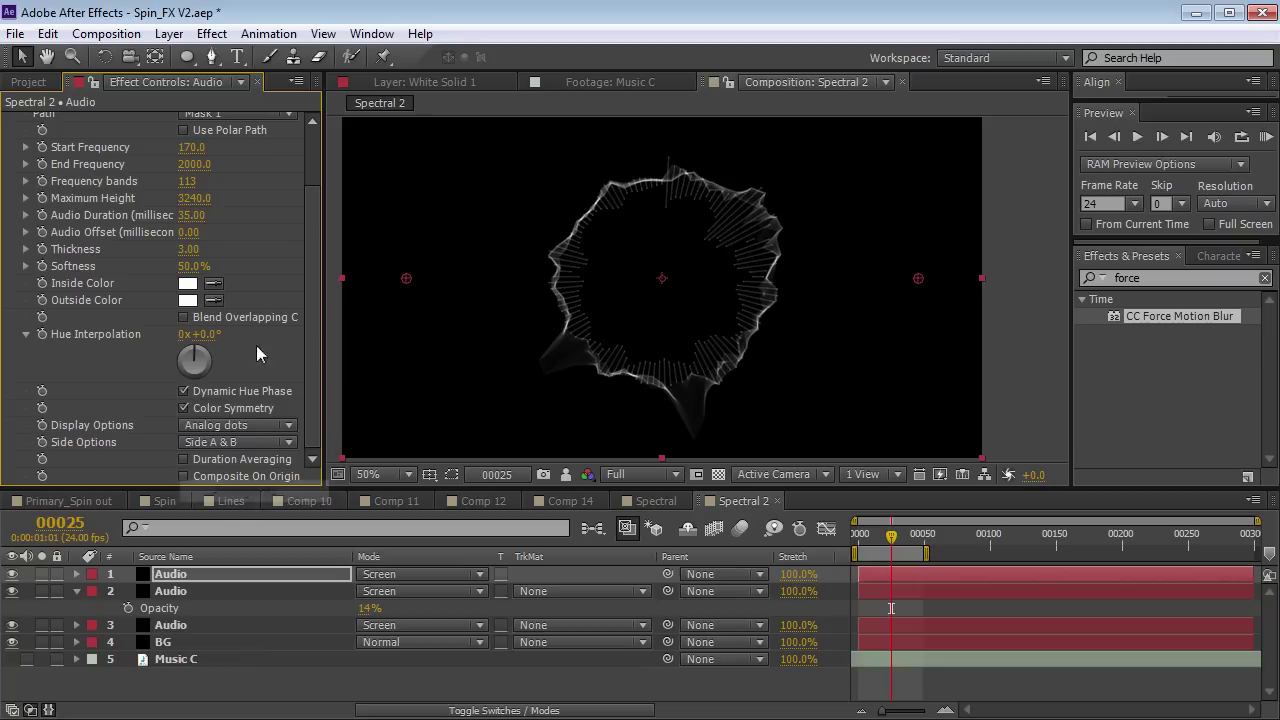
Set the dotted Audio layer's Side Options to Side A and its opacity to 55%.
{"action": "left_click", "coordinate": [232, 442]}
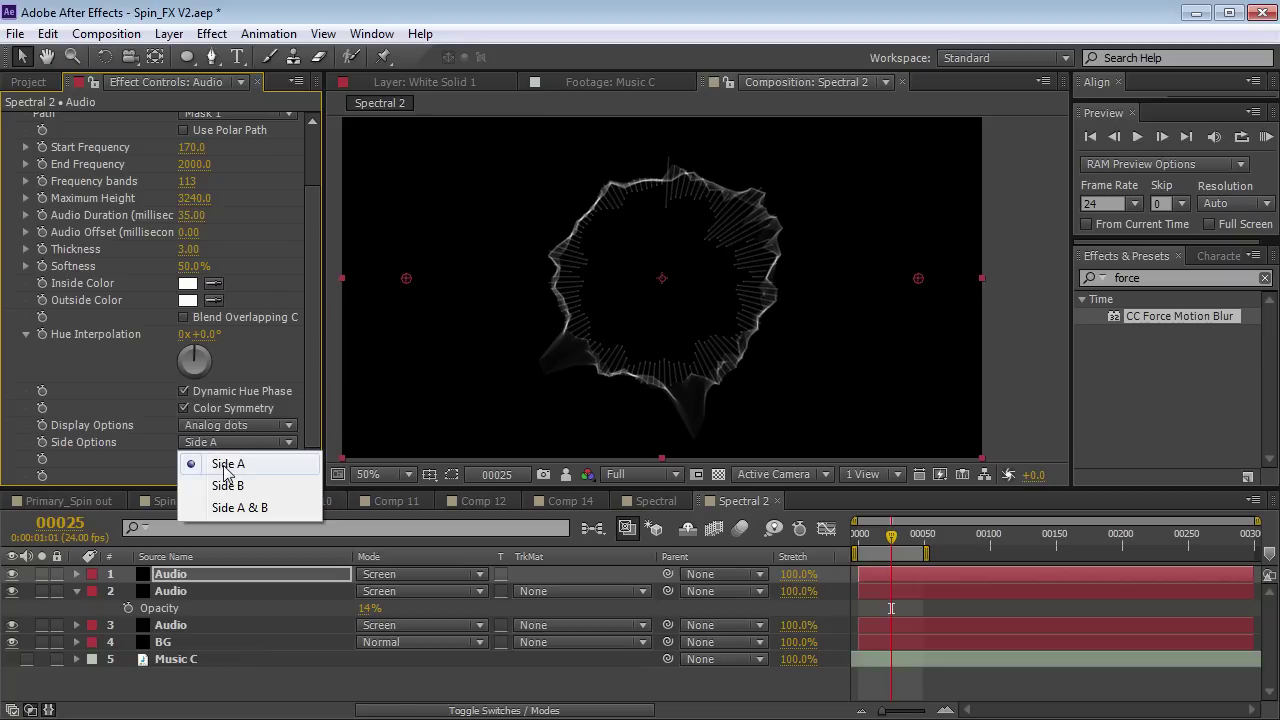
{"action": "left_click", "coordinate": [226, 470]}
{"action": "key", "text": "t"}
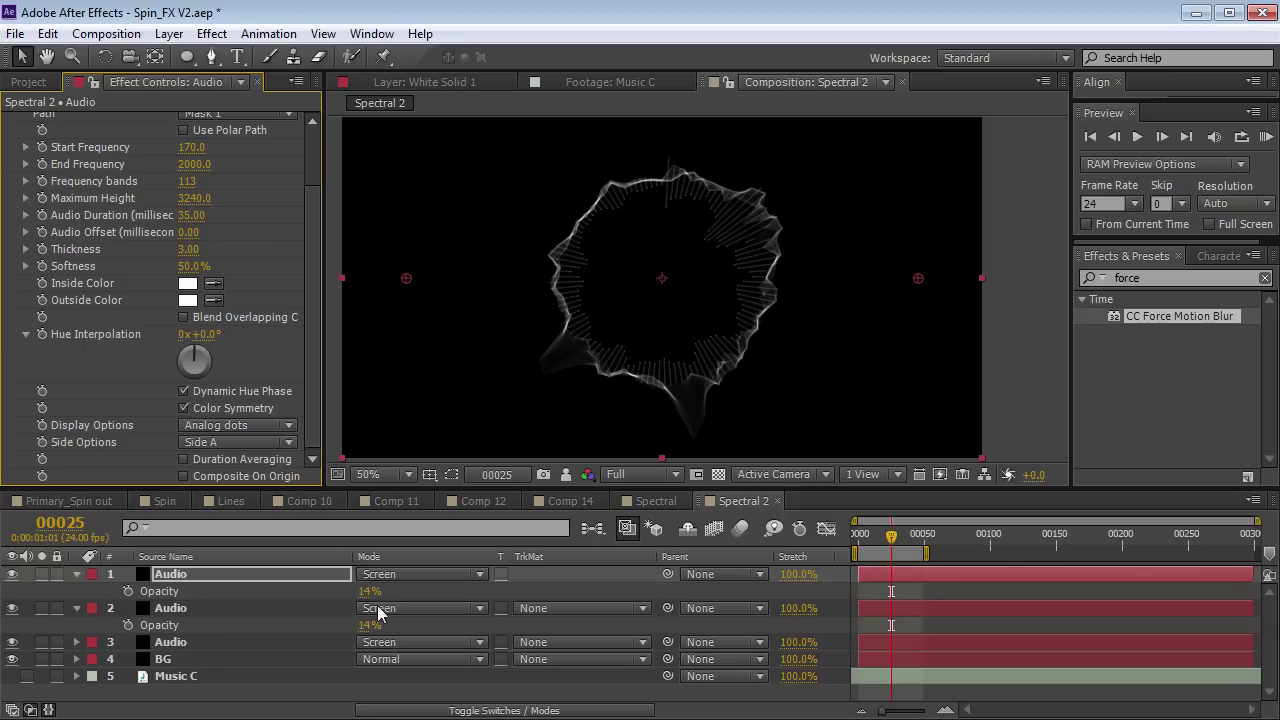
{"action": "left_click_drag", "start_coordinate": [366, 591], "coordinate": [370, 591]}
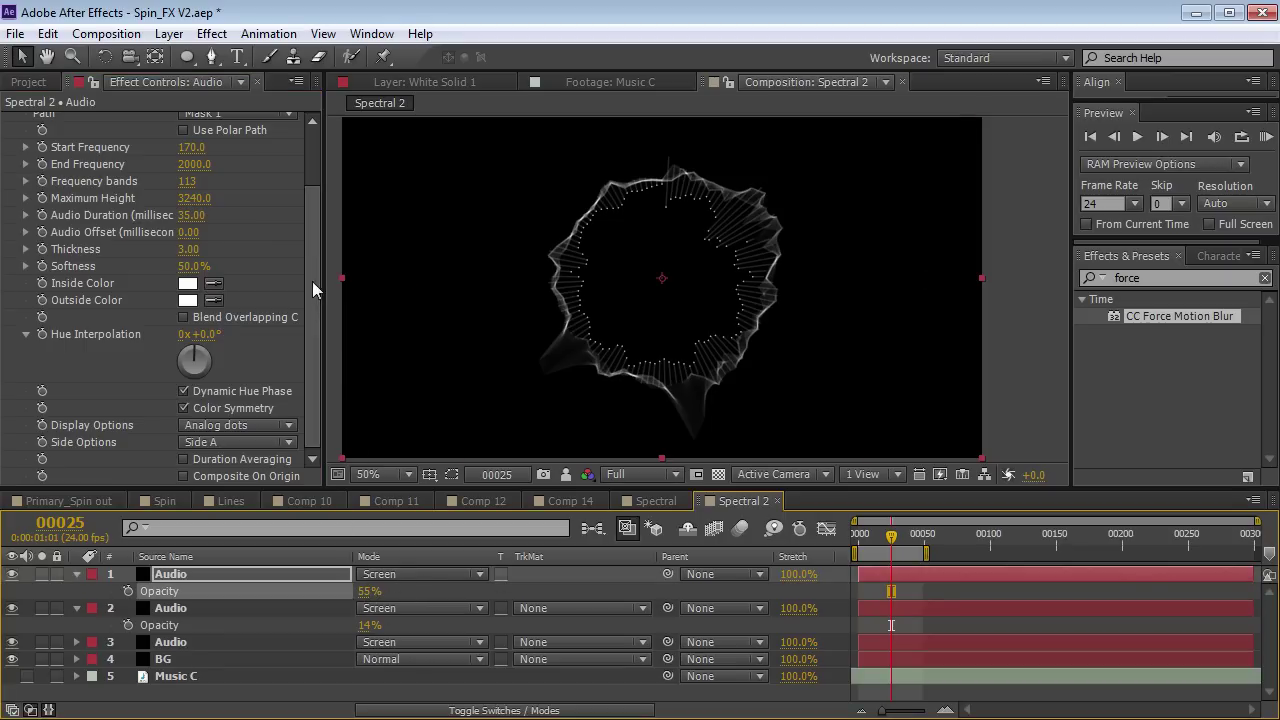
Go to frame 23, adjust the dotted Audio layer's Thickness, and preview the layered spectrum in the timeline.
{"action": "mouse_move", "coordinate": [886, 548]}
{"action": "left_mouse_down"}
{"action": "mouse_move", "coordinate": [874, 548]}
{"action": "mouse_move", "coordinate": [889, 548]}
{"action": "left_mouse_up"}
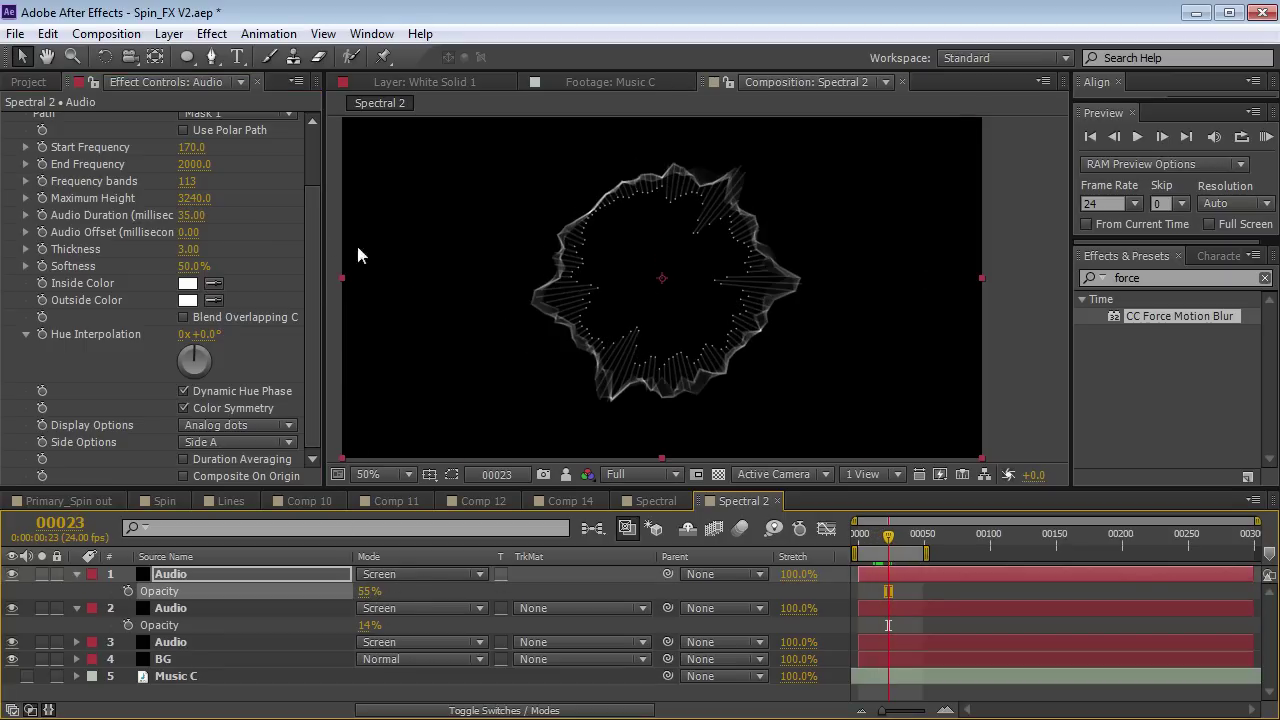
{"action": "left_click_drag", "start_coordinate": [188, 250], "coordinate": [195, 283]}
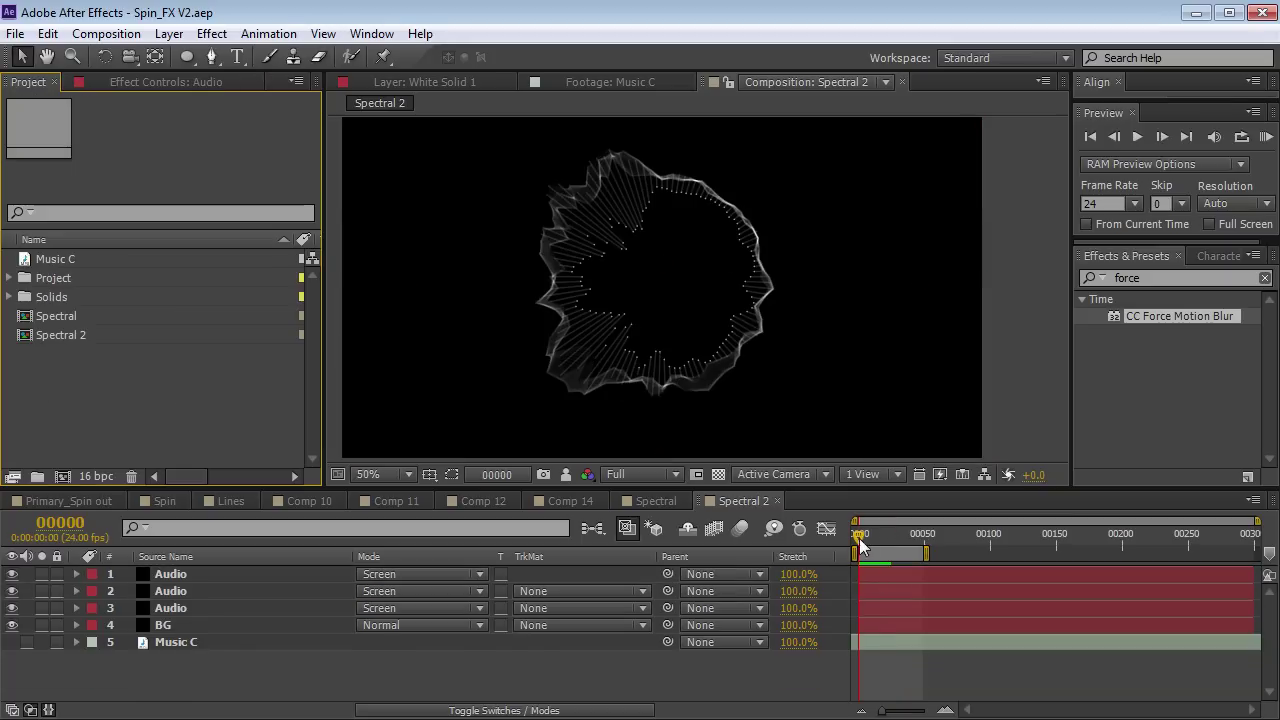
{"action": "left_click_drag", "start_coordinate": [859, 538], "coordinate": [886, 543]}
{"action": "key", "text": "space"}
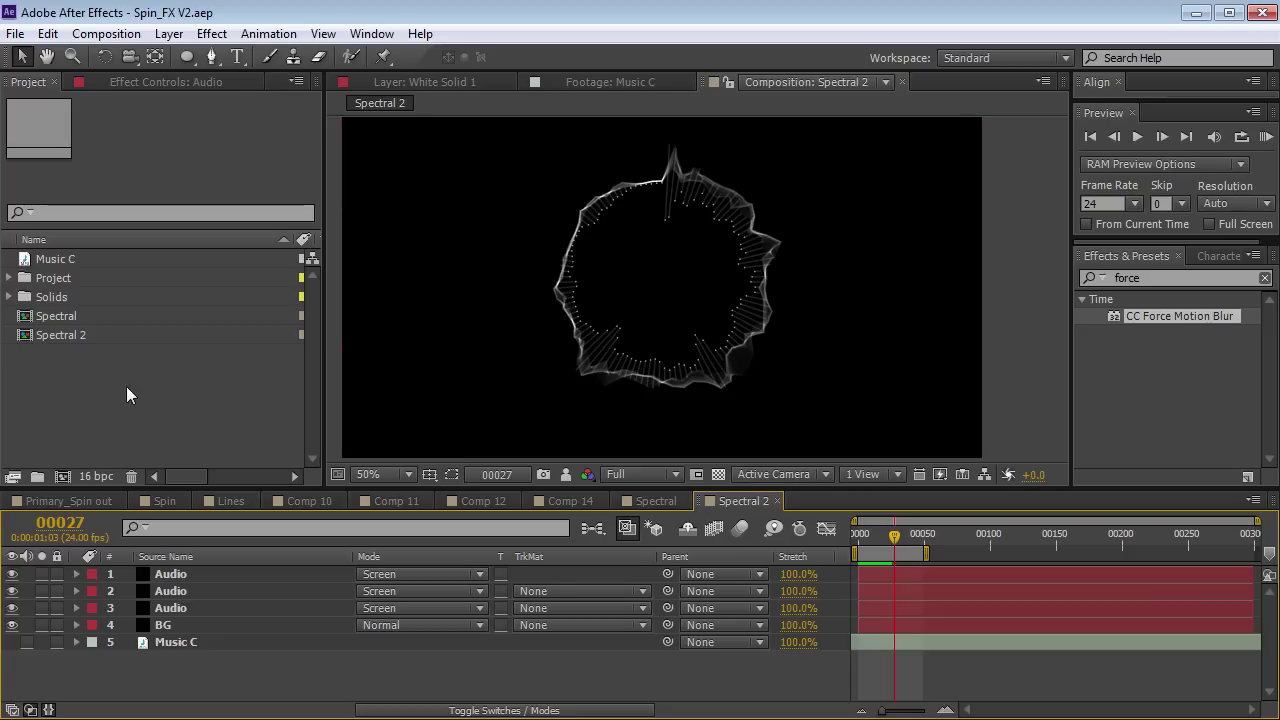
Create a new 1280 × 720 composition named Comp 17 at 24 fps, lasting 300 frames.
{"action": "left_click", "coordinate": [112, 36]}
{"action": "left_click", "coordinate": [140, 56]}
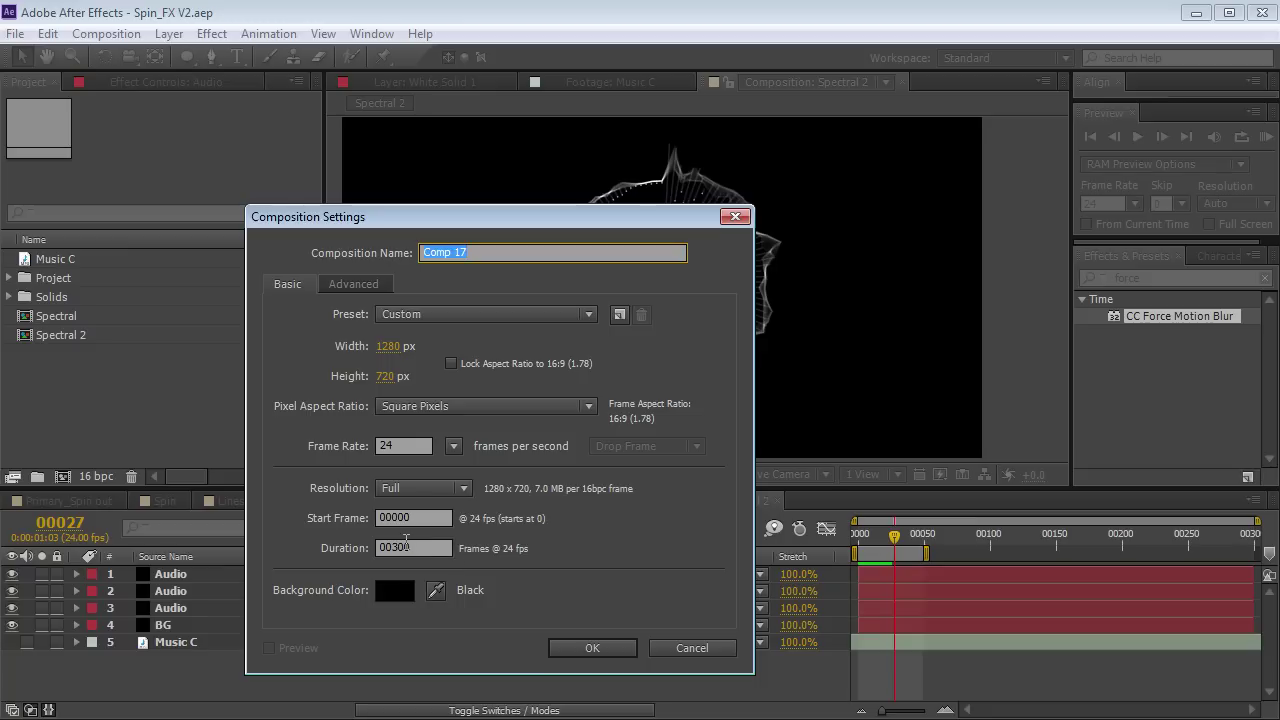
{"action": "left_click", "coordinate": [600, 648]}
Add a black 1280 × 720 solid named BG to the new composition.
{"action": "left_click", "coordinate": [169, 34]}
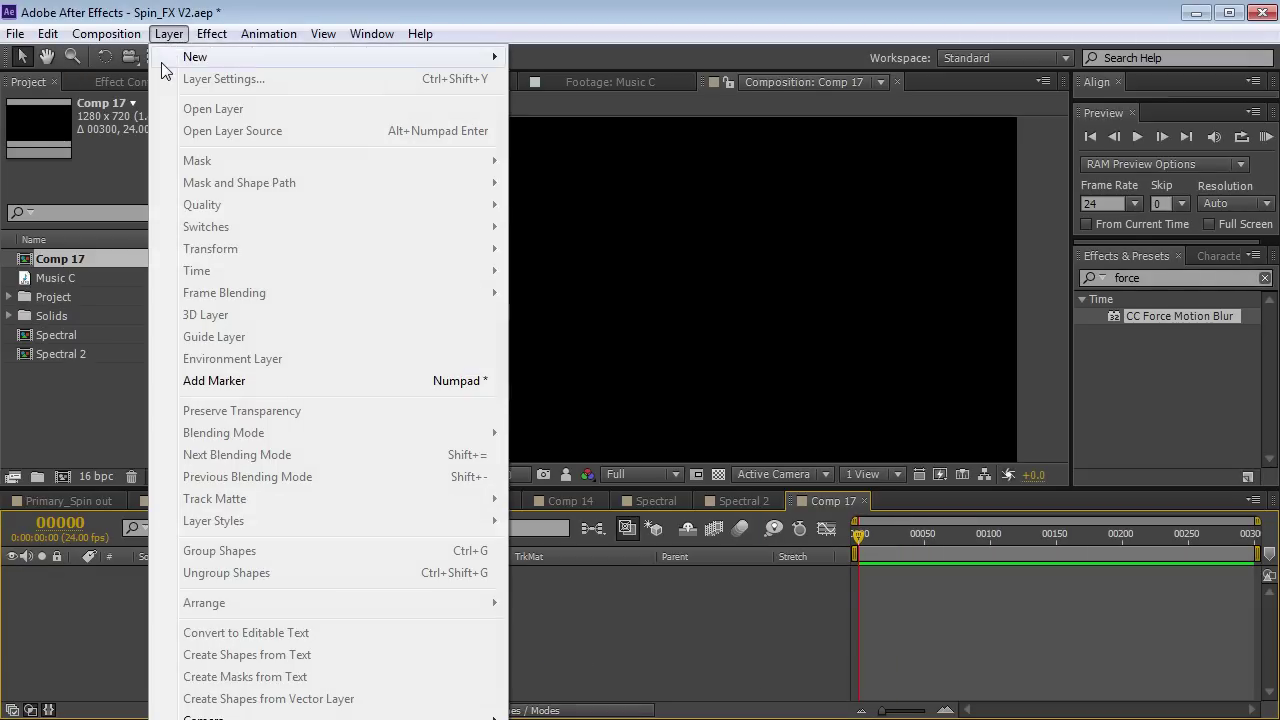
{"action": "mouse_move", "coordinate": [185, 55]}
{"action": "left_click", "coordinate": [560, 80]}
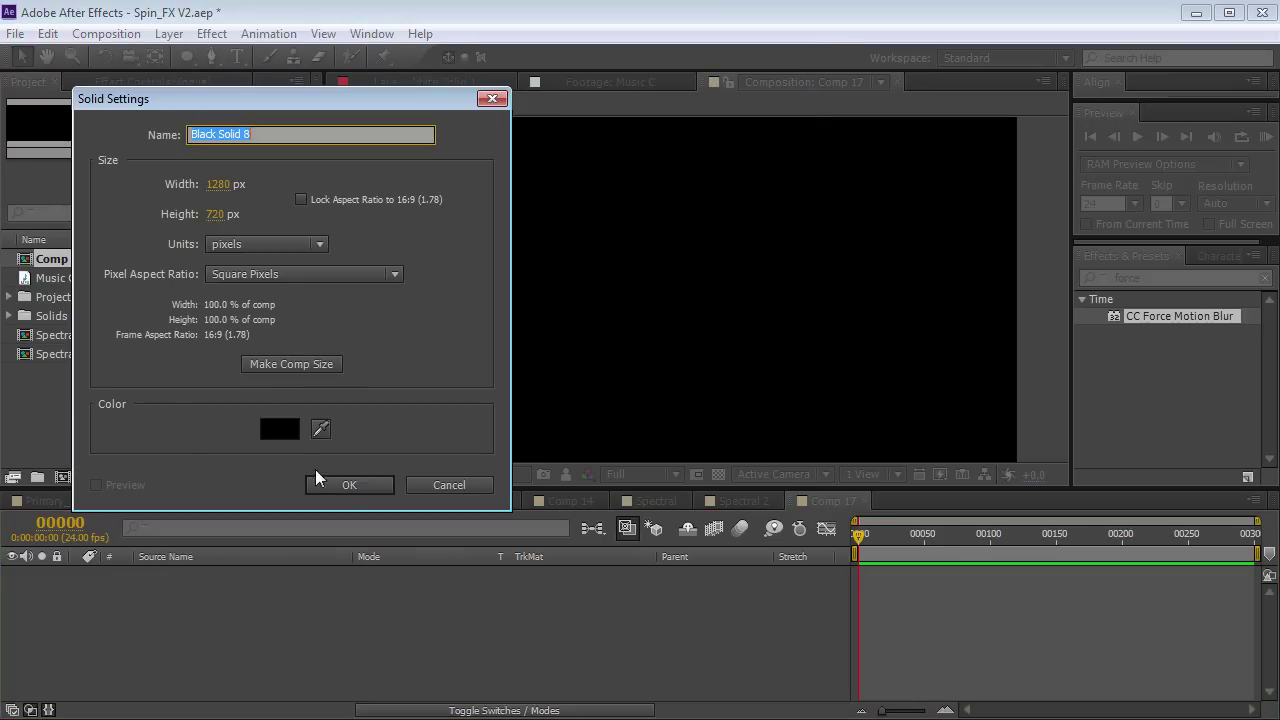
{"action": "type", "text": "BG"}
{"action": "key", "text": "Return"}
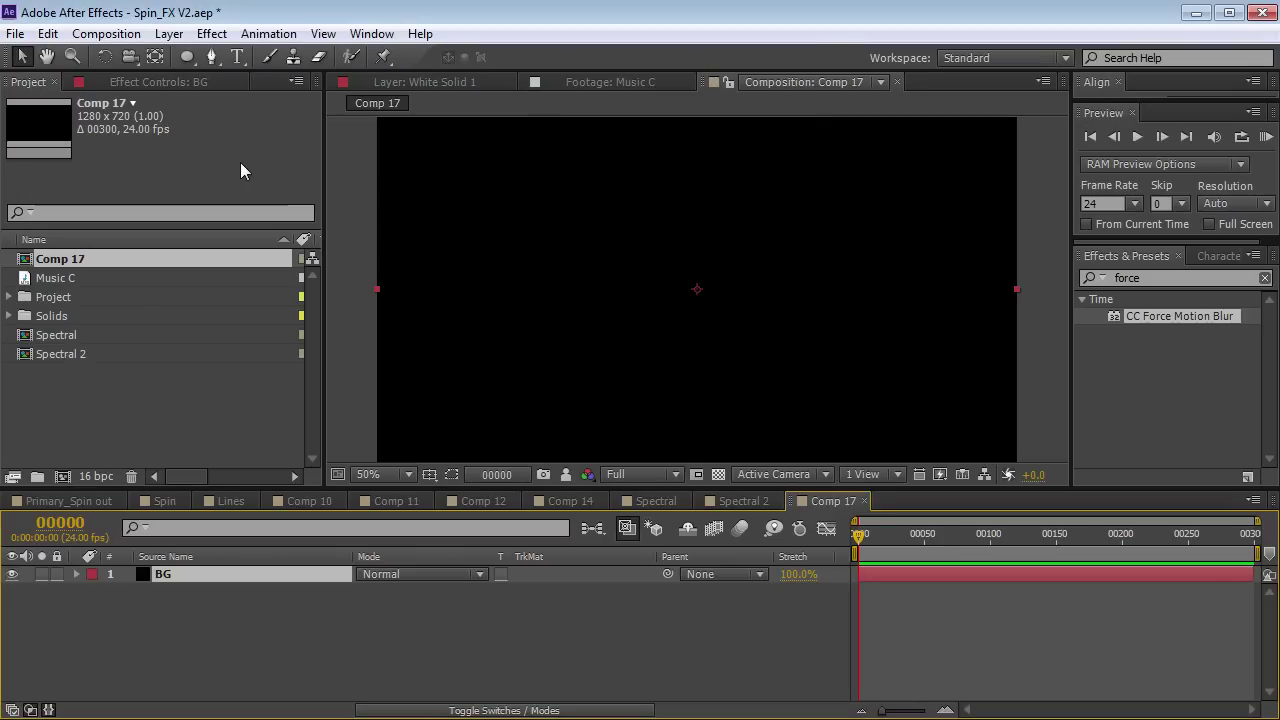
Add a second black solid named Lines above the BG layer.
{"action": "left_click", "coordinate": [169, 34]}
{"action": "mouse_move", "coordinate": [181, 60]}
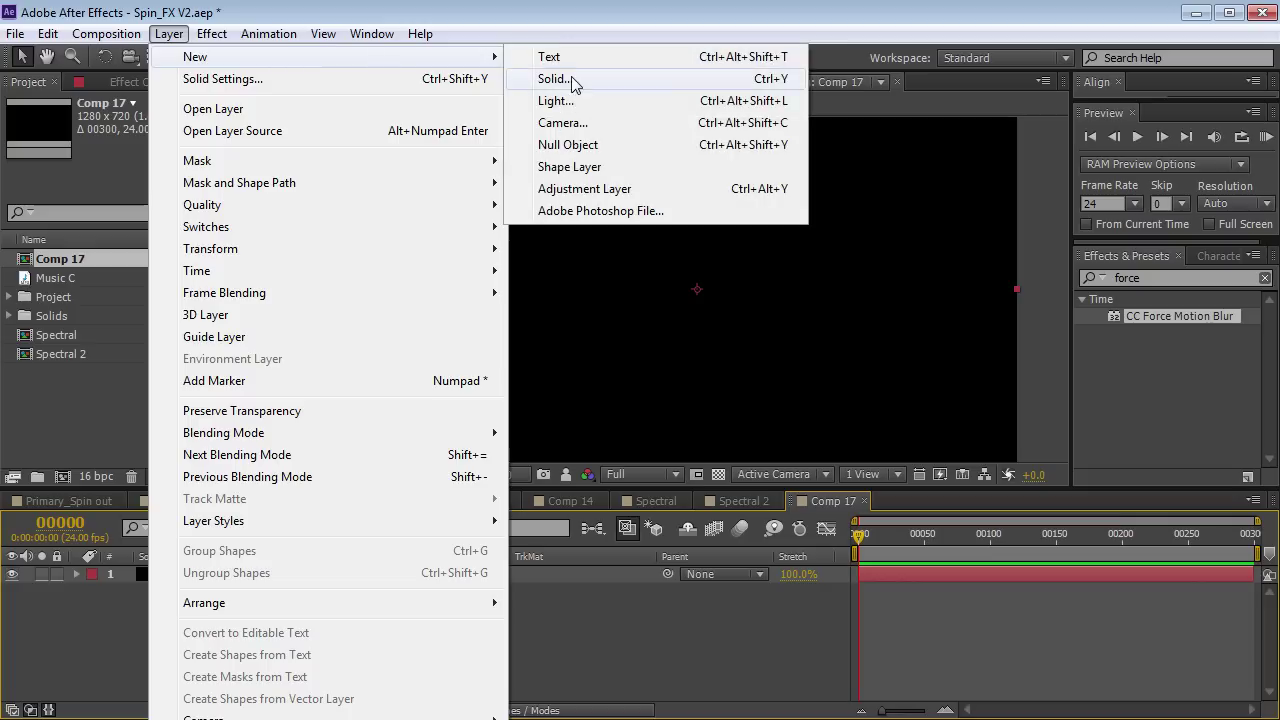
{"action": "left_click", "coordinate": [571, 80]}
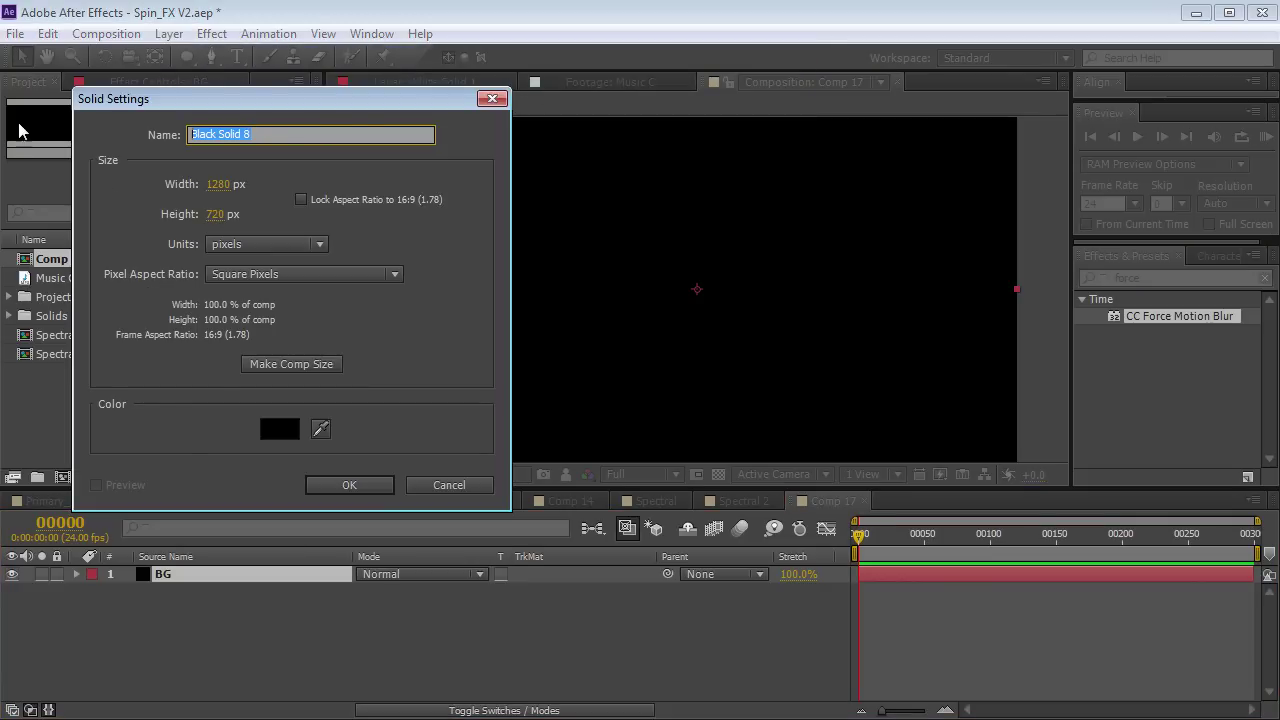
{"action": "type", "text": "Lines"}
{"action": "left_click", "coordinate": [363, 489]}
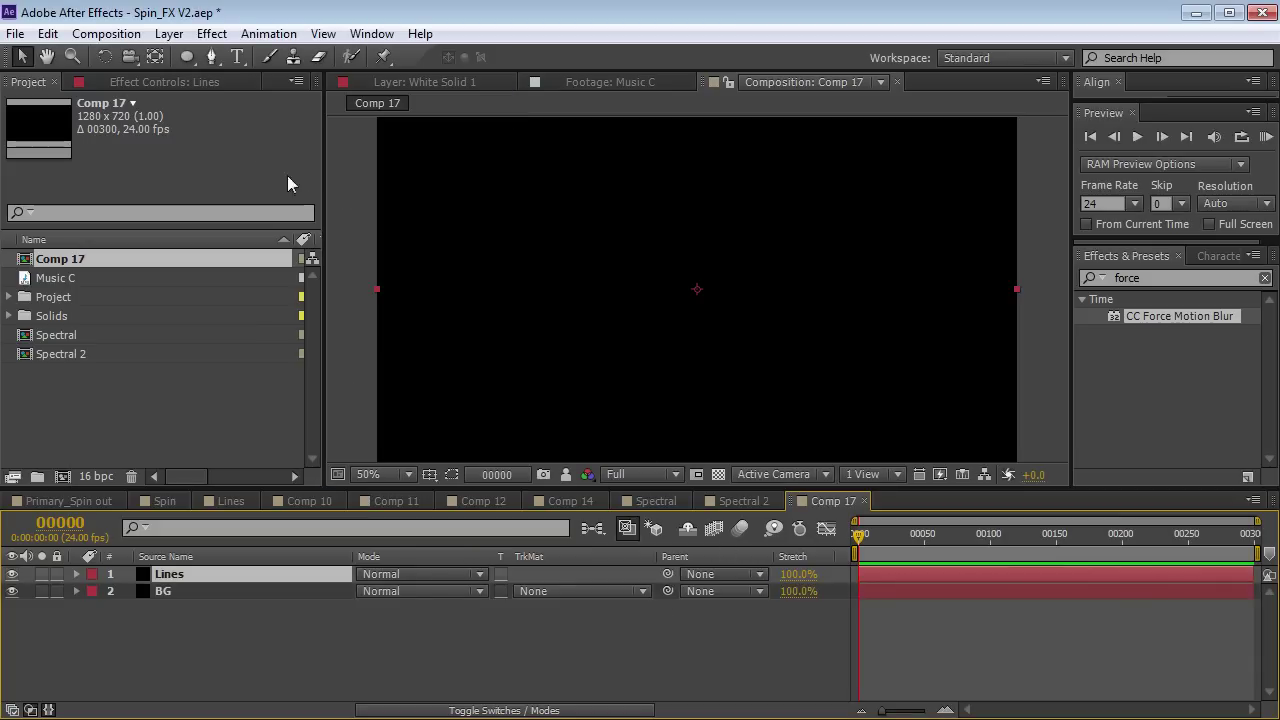
Draw a centred circular mask on the Lines layer with the Ellipse tool, about half the composition's height in diameter.
{"action": "left_click", "coordinate": [186, 57]}
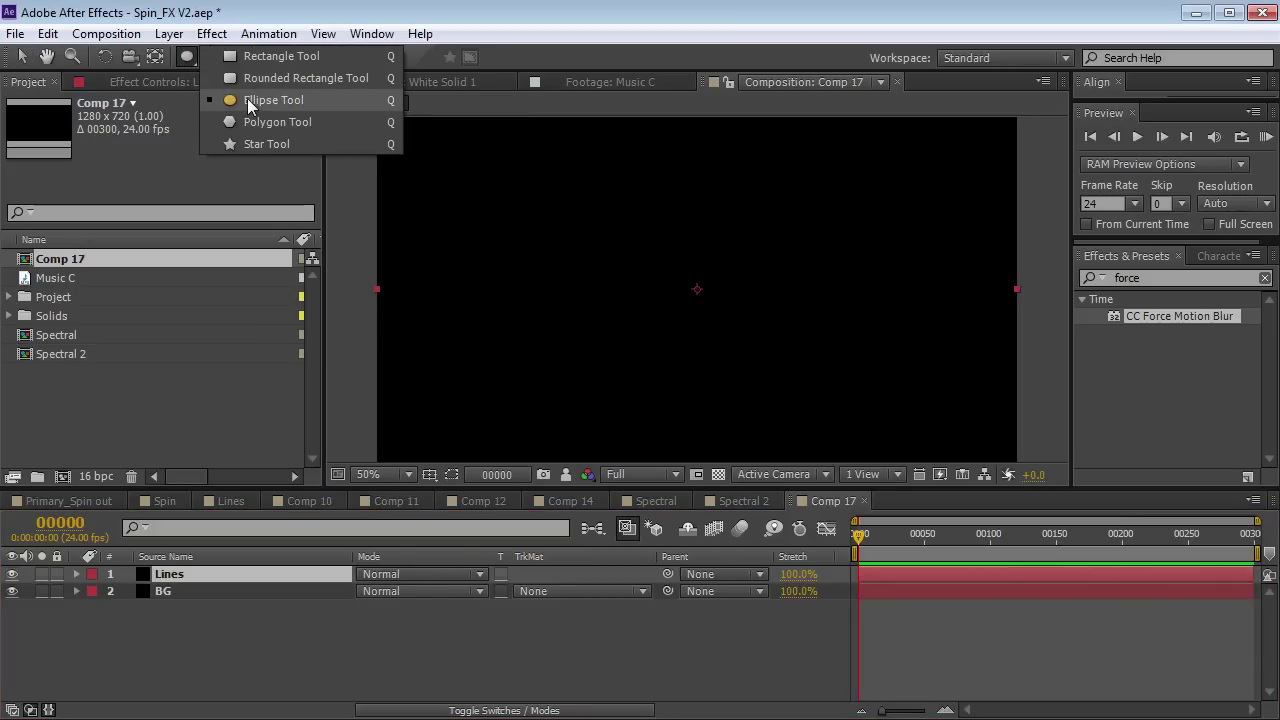
{"action": "left_click", "coordinate": [284, 103]}
{"action": "scroll", "coordinate": [700, 300], "scroll_direction": "up", "scroll_amount": 1}
{"action": "scroll", "coordinate": [718, 342], "scroll_direction": "down", "scroll_amount": 1}
{"action": "key", "text": "grave"}
{"action": "scroll", "coordinate": [694, 371], "scroll_direction": "up", "scroll_amount": 1}
{"action": "key", "text": "comma"}
{"action": "key", "text": "comma"}
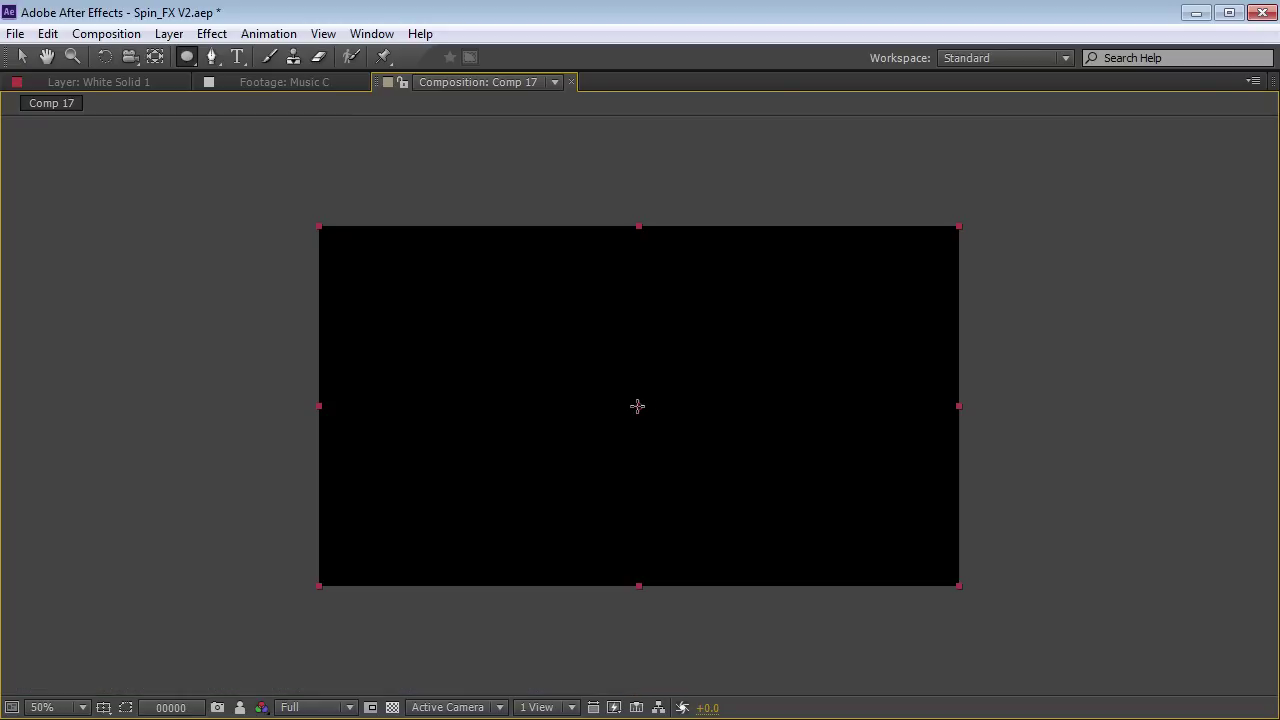
{"action": "left_click_drag", "start_coordinate": [639, 406], "coordinate": [718, 498]}
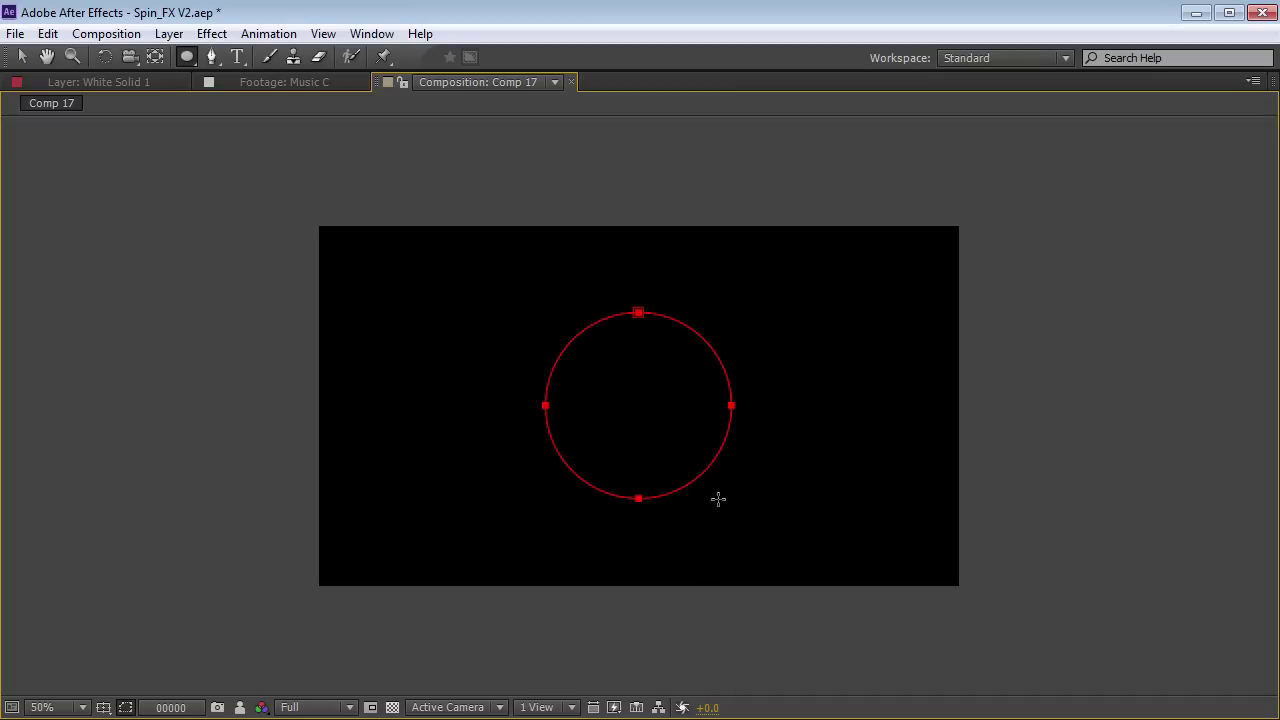
{"action": "key", "text": "v"}
{"action": "key", "text": "grave"}
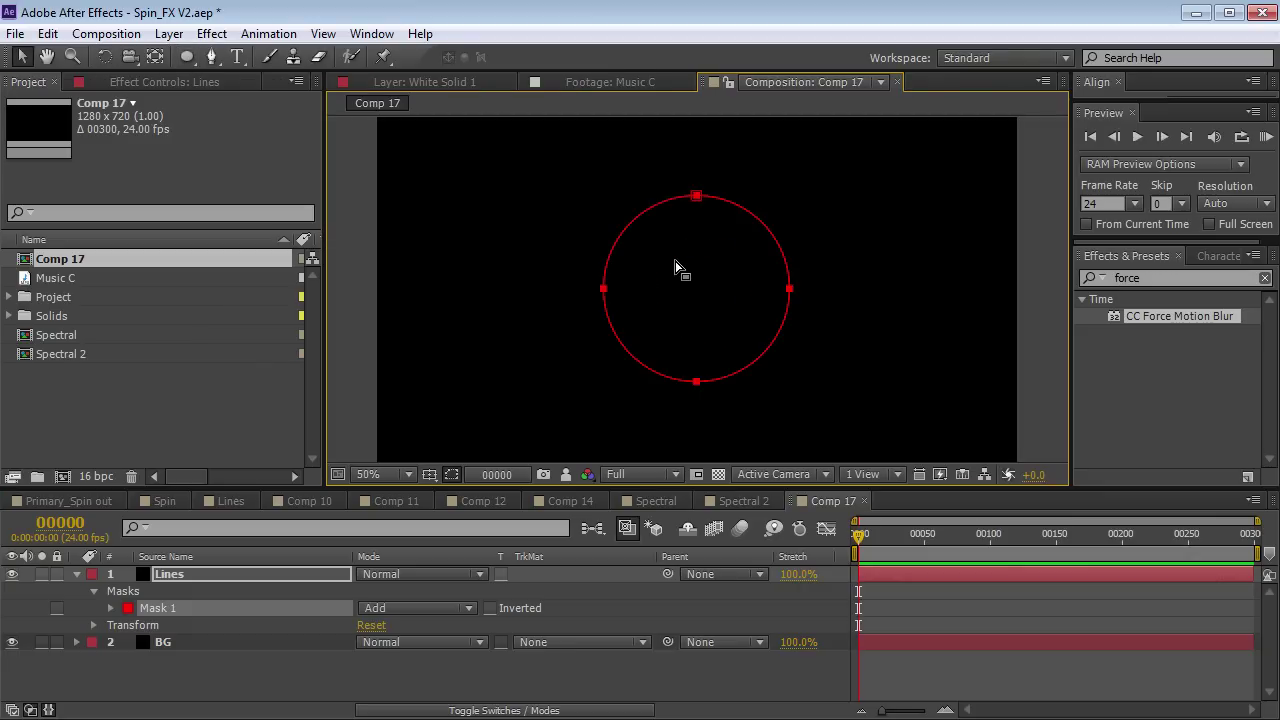
Set the mode of the Lines layer's circular mask to None.
{"action": "left_click", "coordinate": [245, 570]}
{"action": "left_click", "coordinate": [380, 610]}
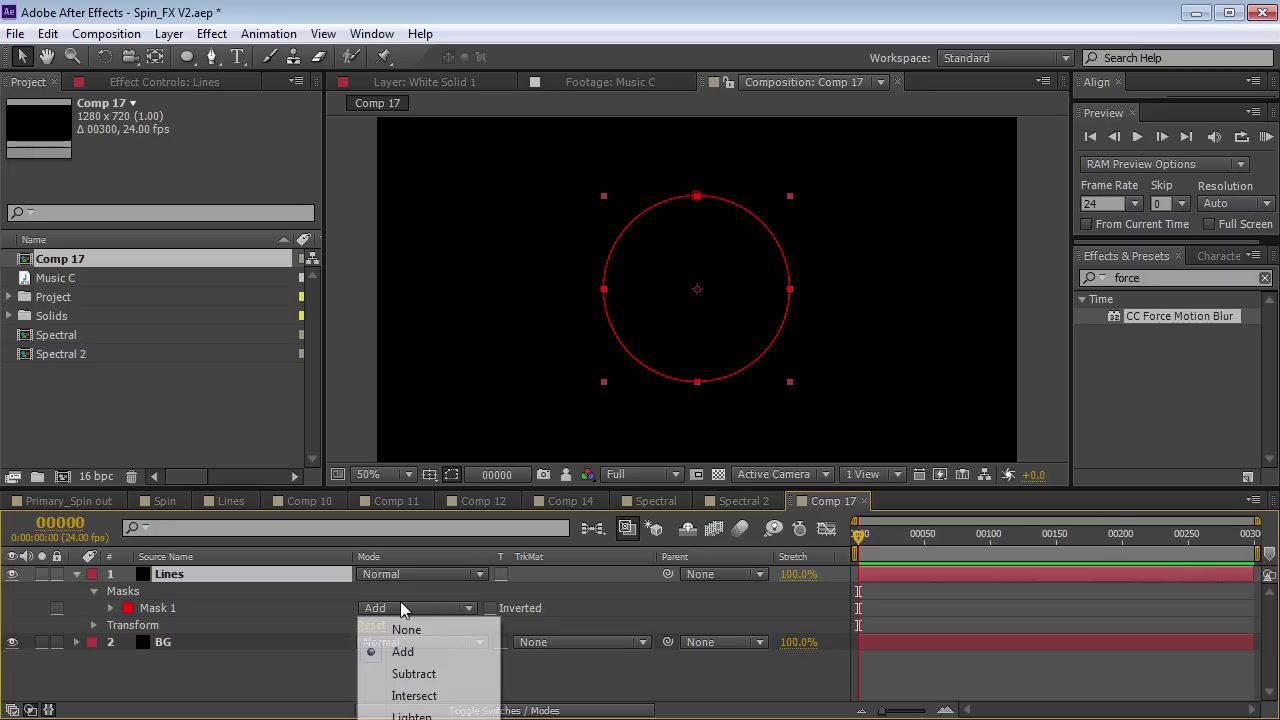
{"action": "left_click", "coordinate": [407, 630]}
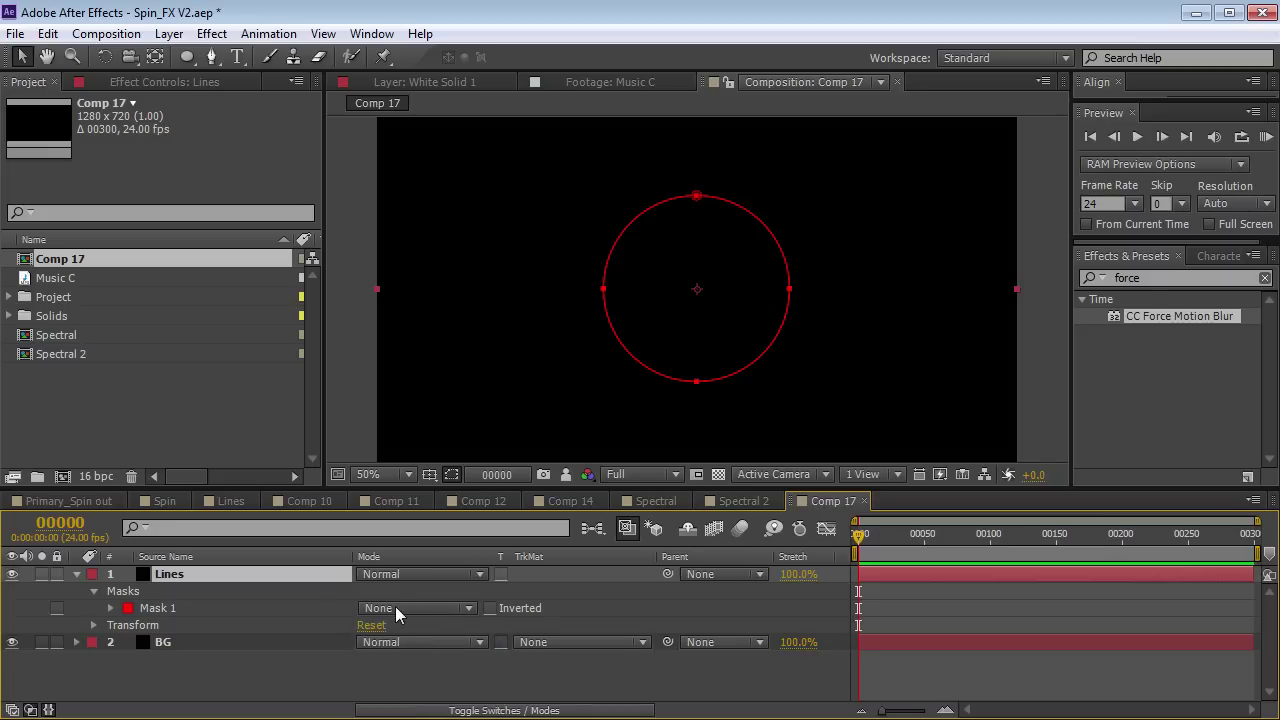
Apply the Vegas effect to the Lines layer.
{"action": "left_click", "coordinate": [211, 33]}
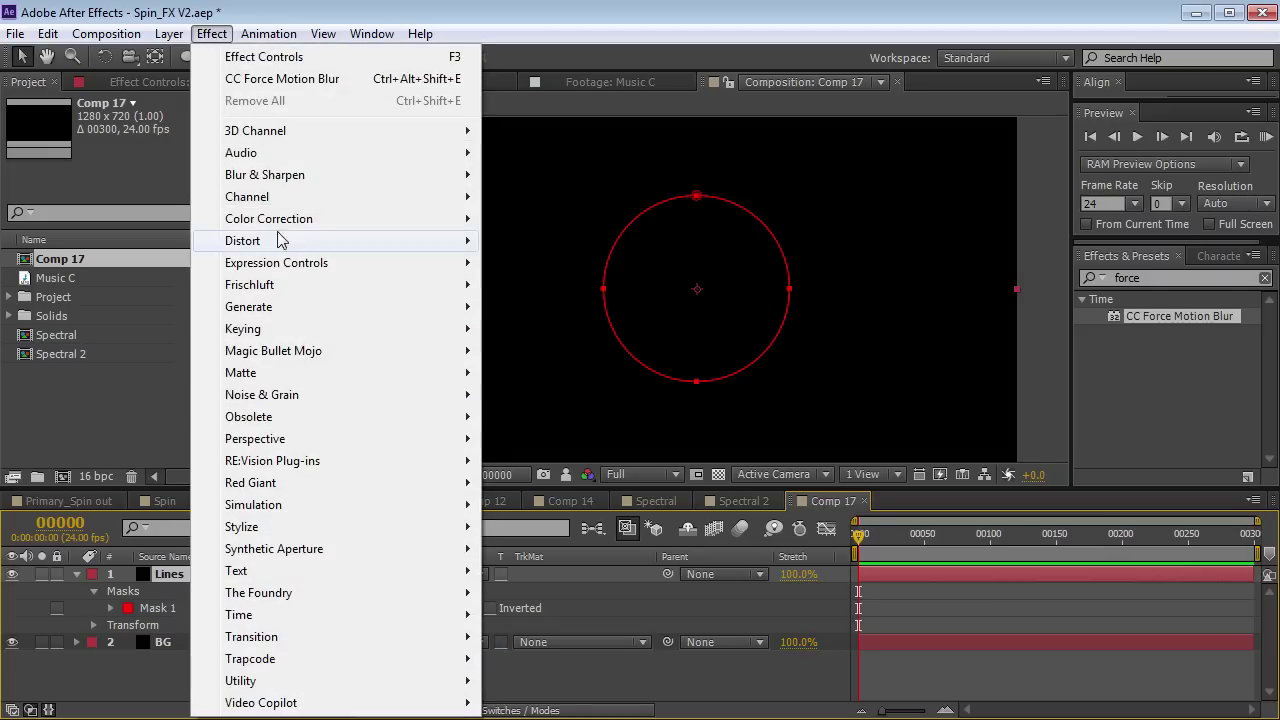
{"action": "mouse_move", "coordinate": [270, 312]}
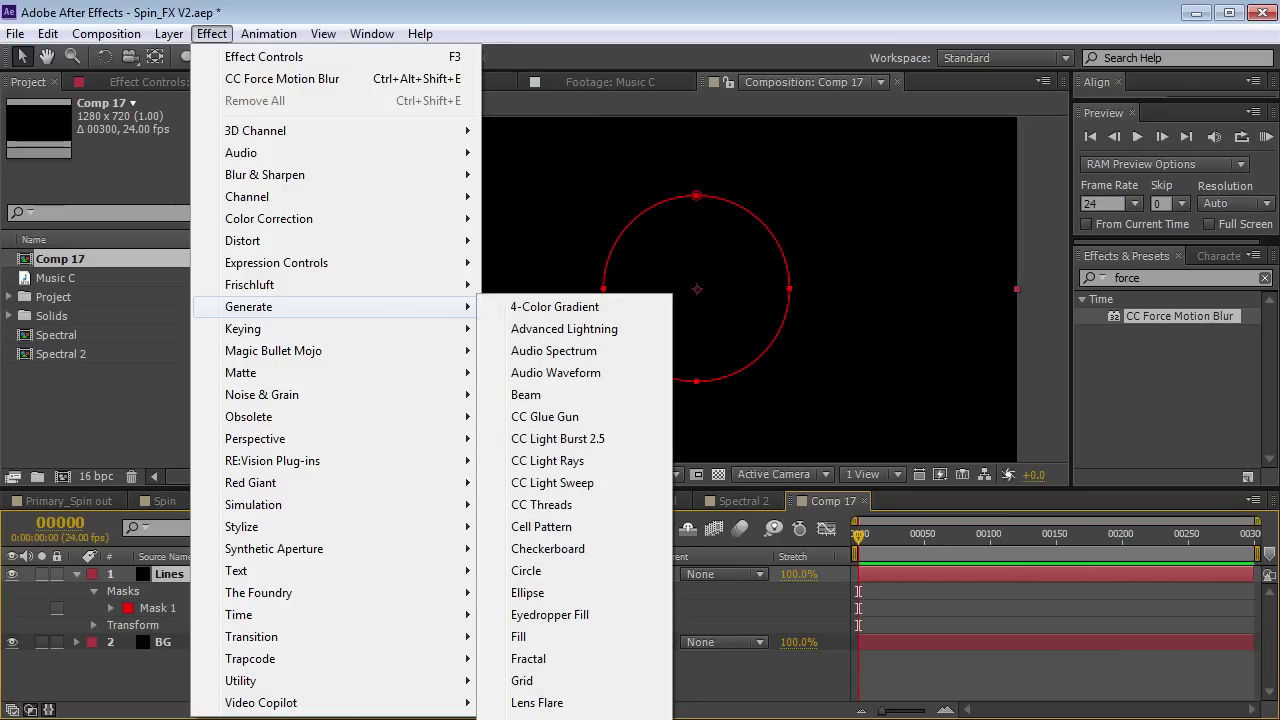
{"action": "left_click", "coordinate": [530, 718]}
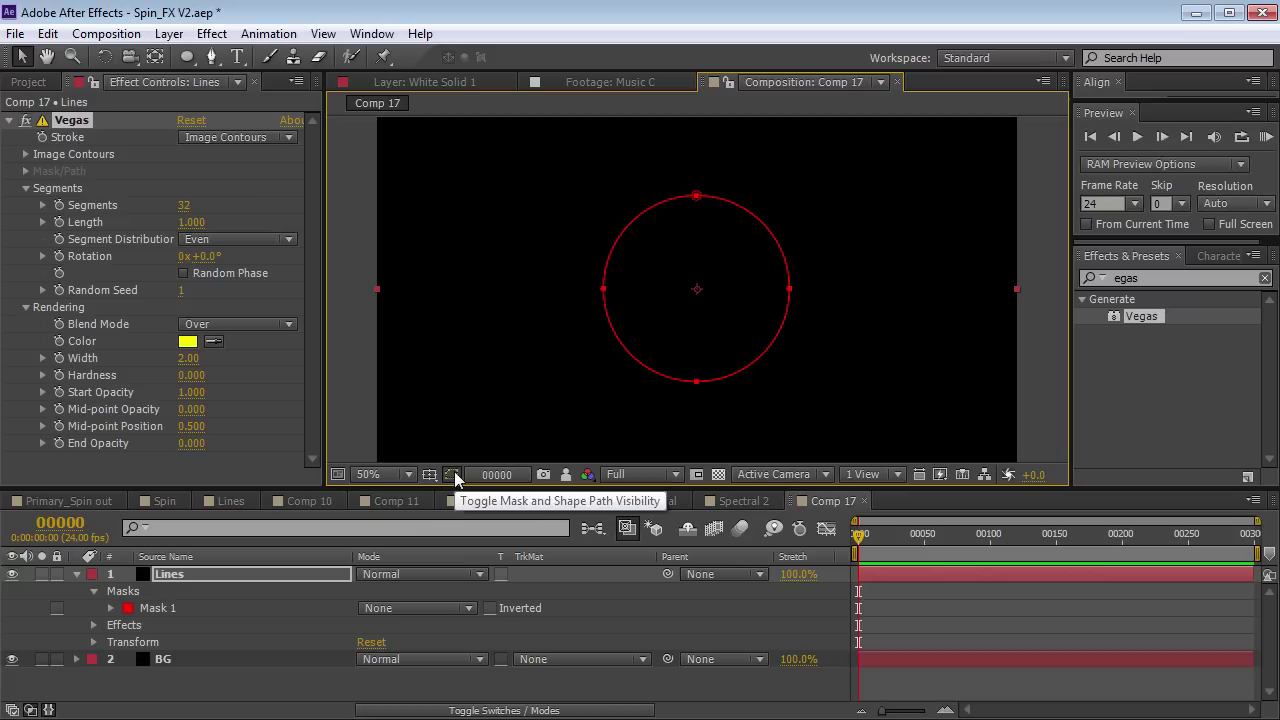
Hide the mask outlines in the viewer and set the Vegas Stroke to Mask/Path.
{"action": "left_click", "coordinate": [452, 475]}
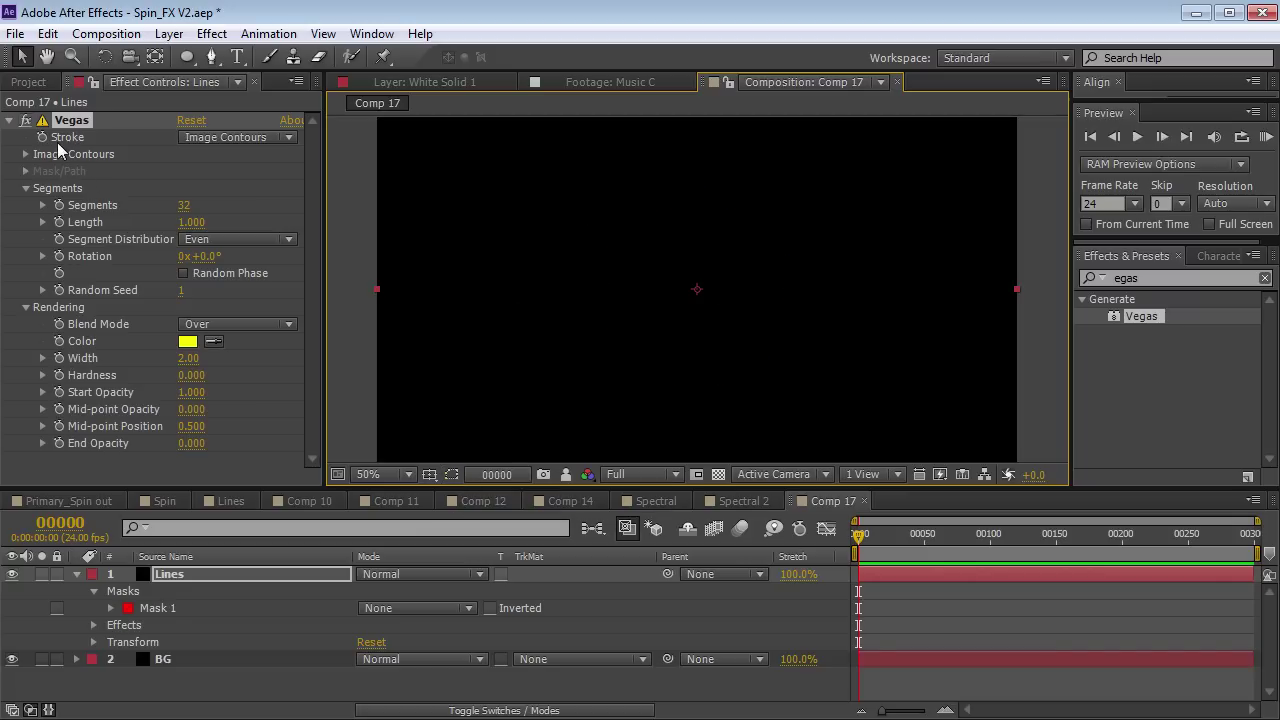
{"action": "left_click", "coordinate": [210, 140]}
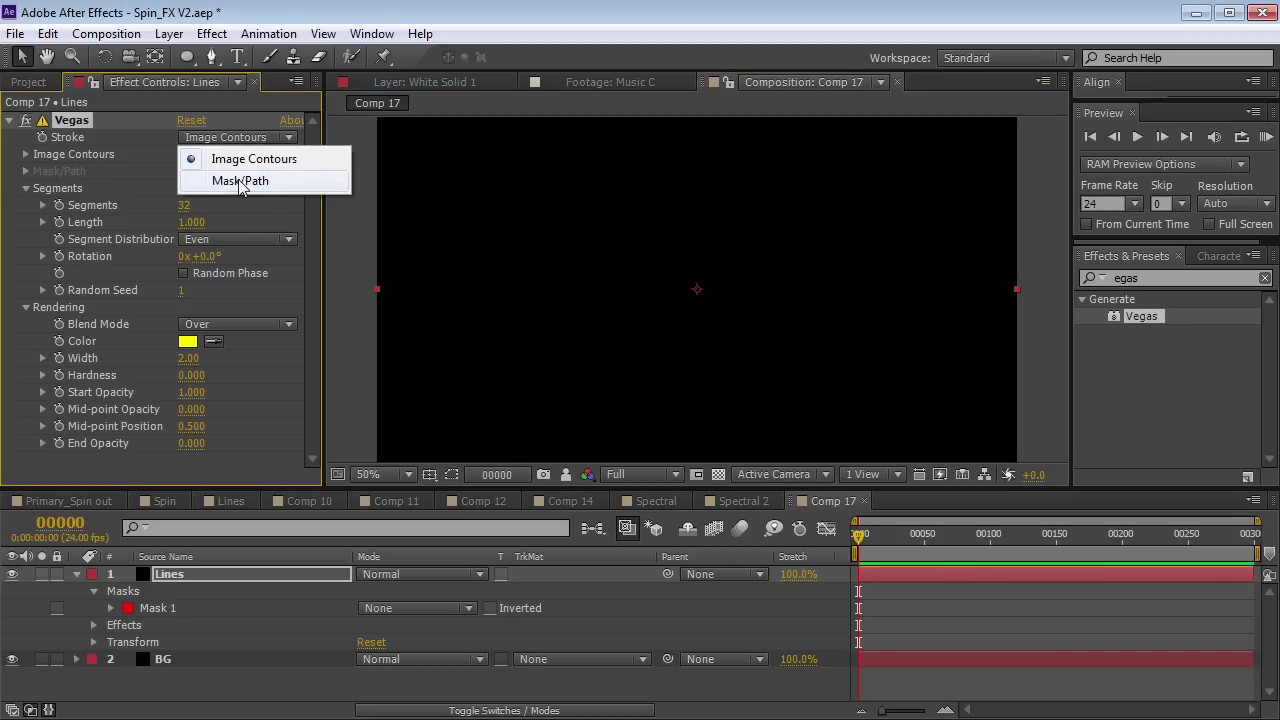
{"action": "left_click", "coordinate": [240, 181]}
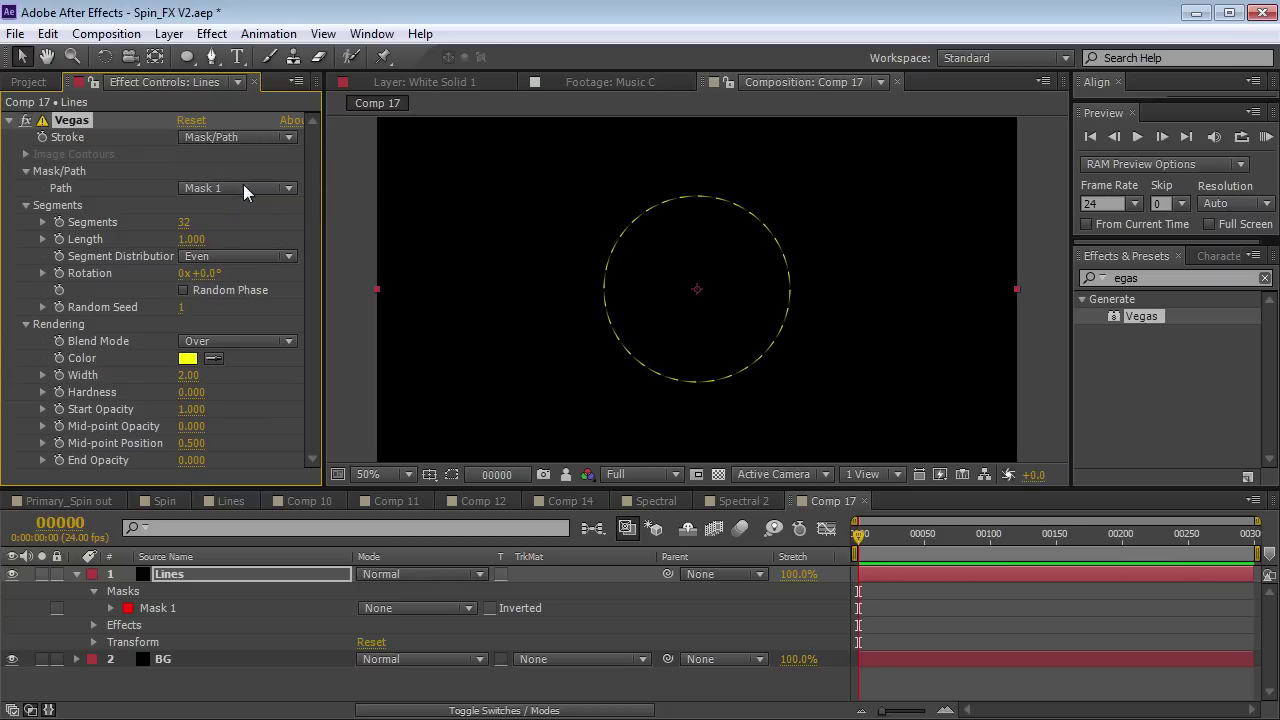
Go to frame 21 and reduce the Vegas Segments to 6.
{"action": "left_click_drag", "start_coordinate": [858, 535], "coordinate": [886, 535]}
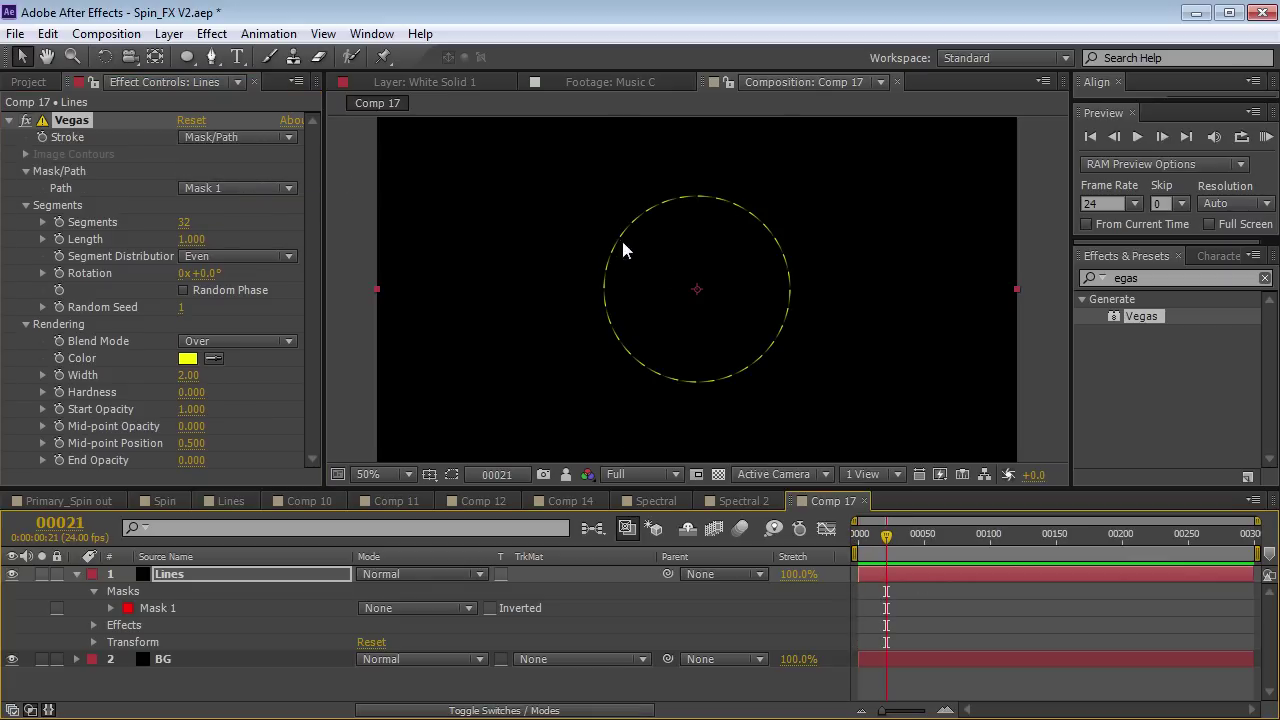
{"action": "key", "text": "period"}
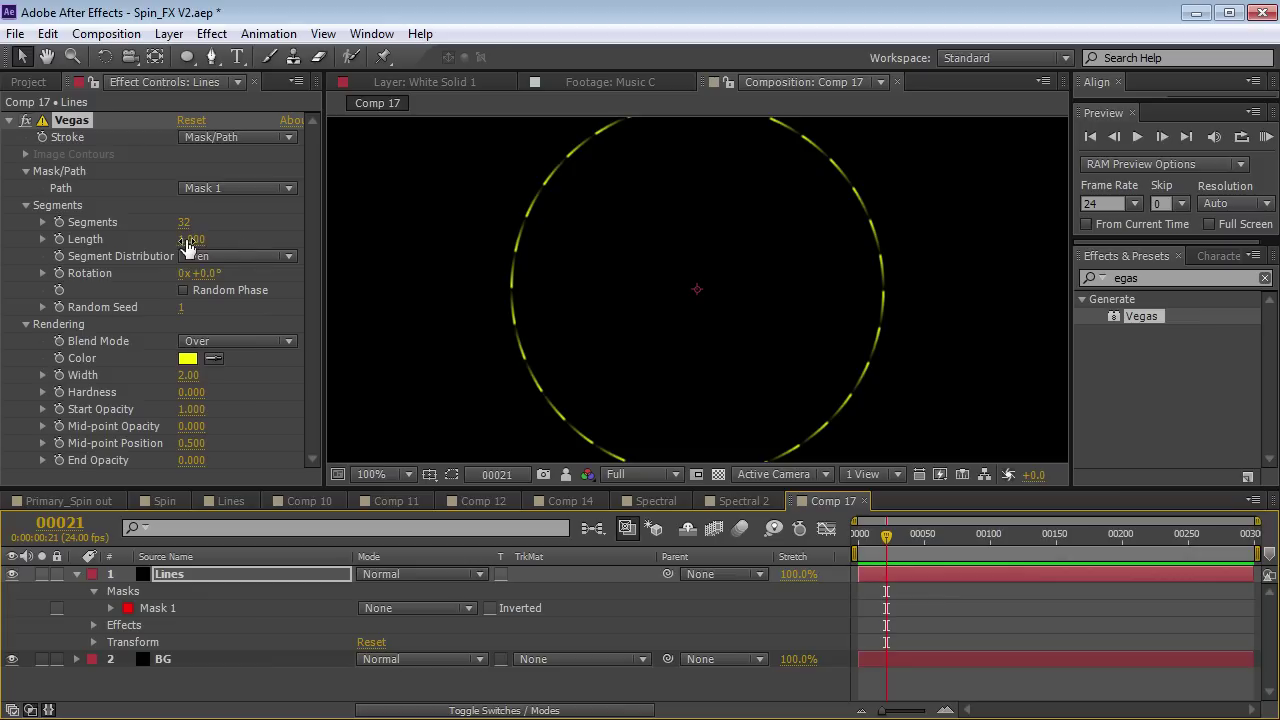
{"action": "left_click_drag", "start_coordinate": [183, 222], "coordinate": [160, 222]}
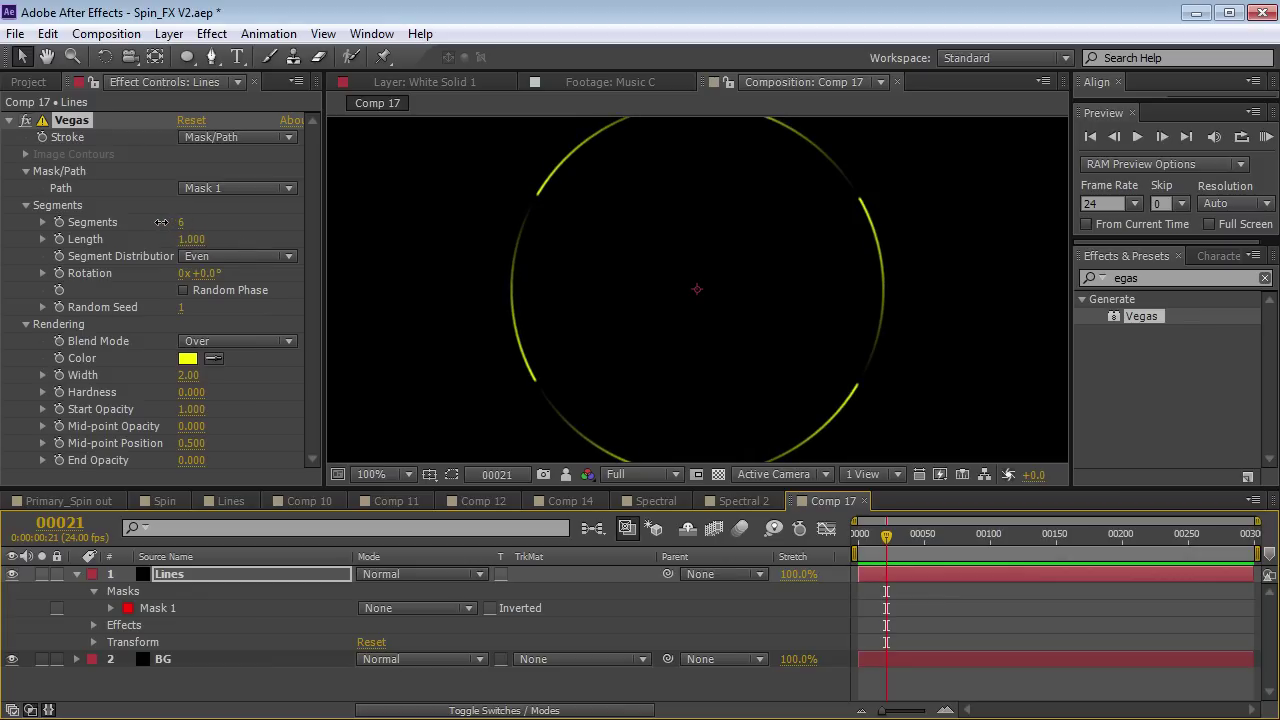
{"action": "key", "text": "comma"}
Set the Vegas line colour on the Lines layer to white.
{"action": "left_click", "coordinate": [187, 358]}
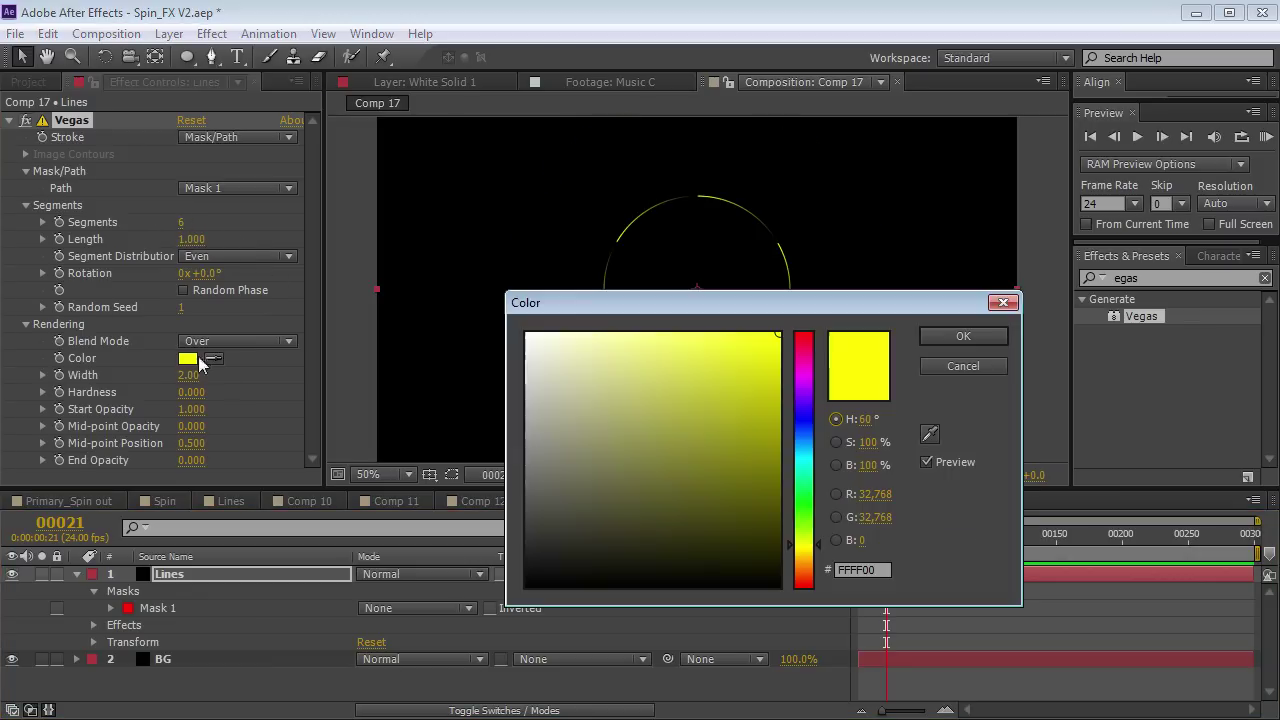
{"action": "left_click", "coordinate": [563, 403]}
{"action": "left_click", "coordinate": [525, 325]}
{"action": "left_click", "coordinate": [992, 340]}
Animate the Vegas Rotation of the Lines layer with the expression time*150.
{"action": "left_click_drag", "start_coordinate": [188, 273], "coordinate": [218, 273]}
{"action": "key", "text": "ctrl+z"}
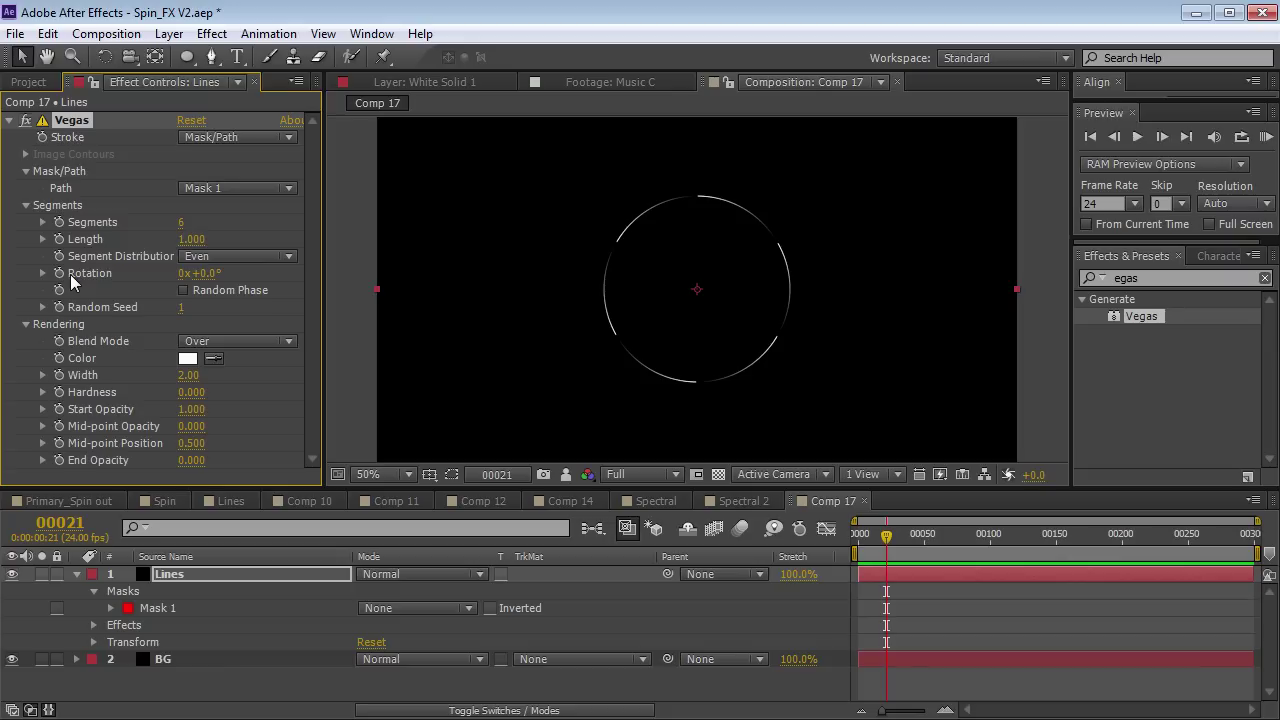
{"action": "left_click", "coordinate": [59, 276], "text": "alt"}
{"action": "type", "text": "time*150"}
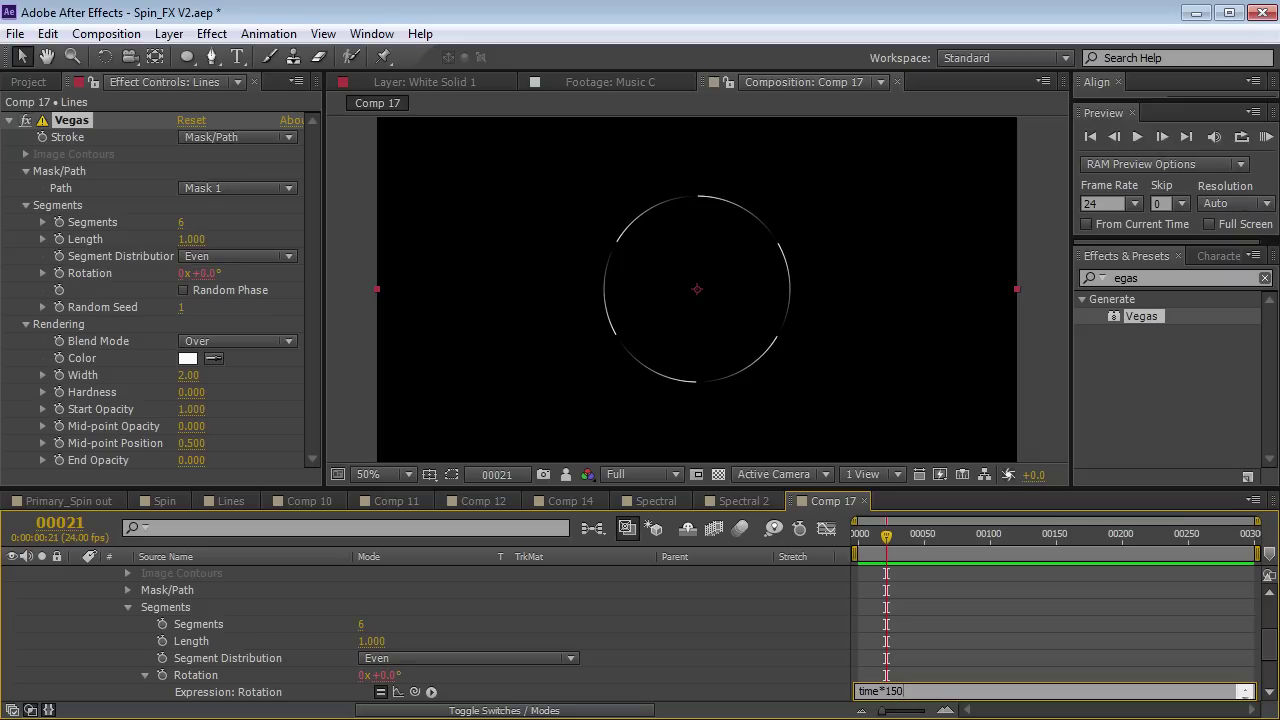
{"action": "key", "text": "KP_Enter"}
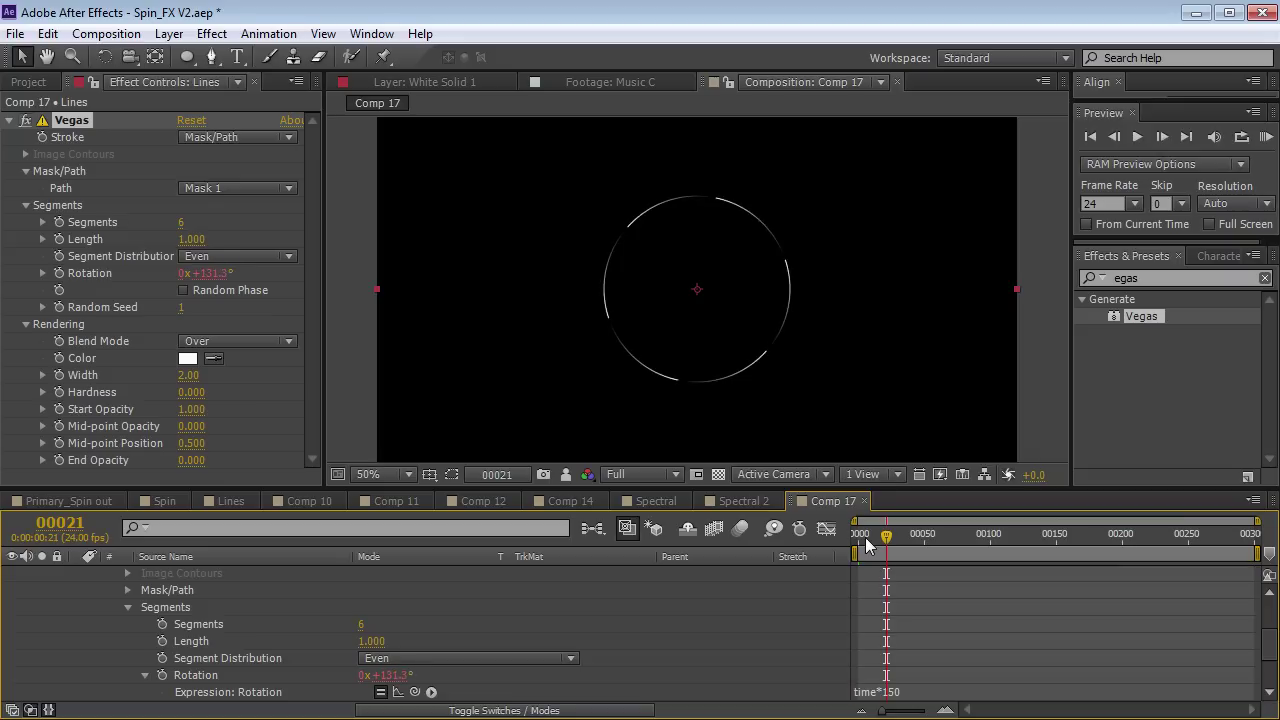
Reverse the spin by changing the Vegas Rotation expression to time*-150, and scrub the timeline to check it.
{"action": "left_click", "coordinate": [891, 538]}
{"action": "left_click_drag", "start_coordinate": [893, 546], "coordinate": [905, 546]}
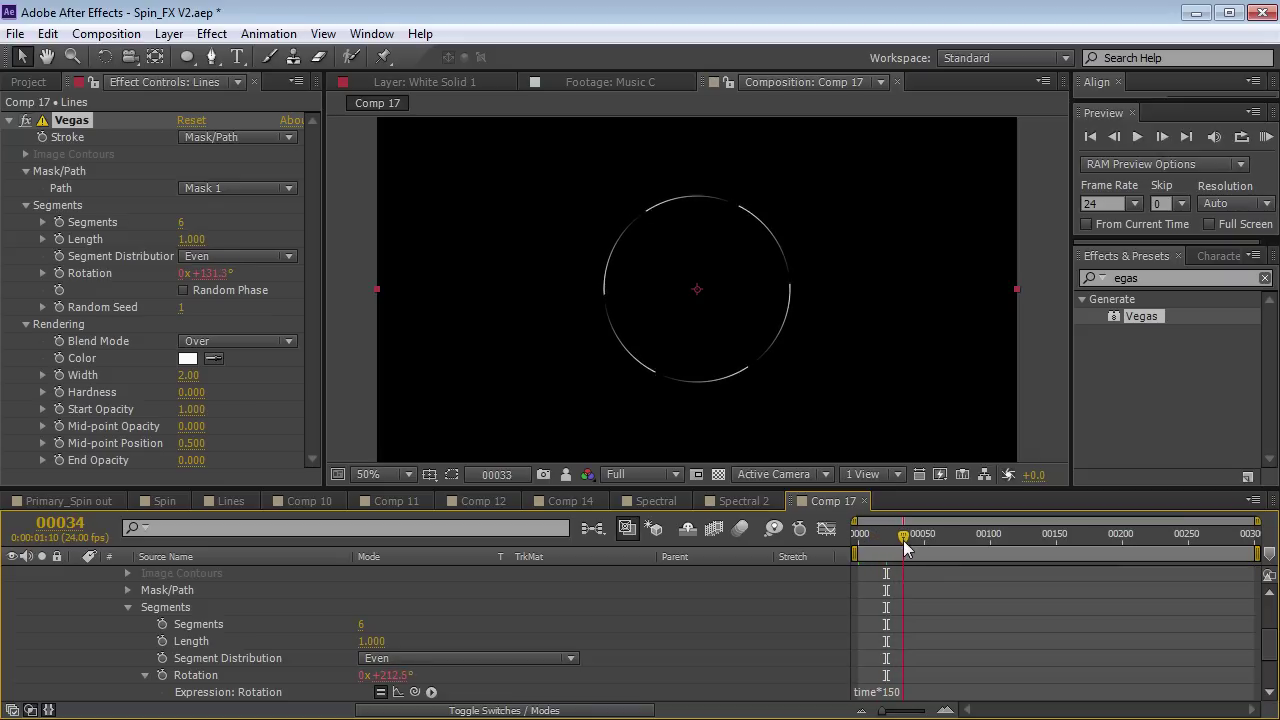
{"action": "left_click", "coordinate": [892, 692]}
{"action": "left_click", "coordinate": [885, 692]}
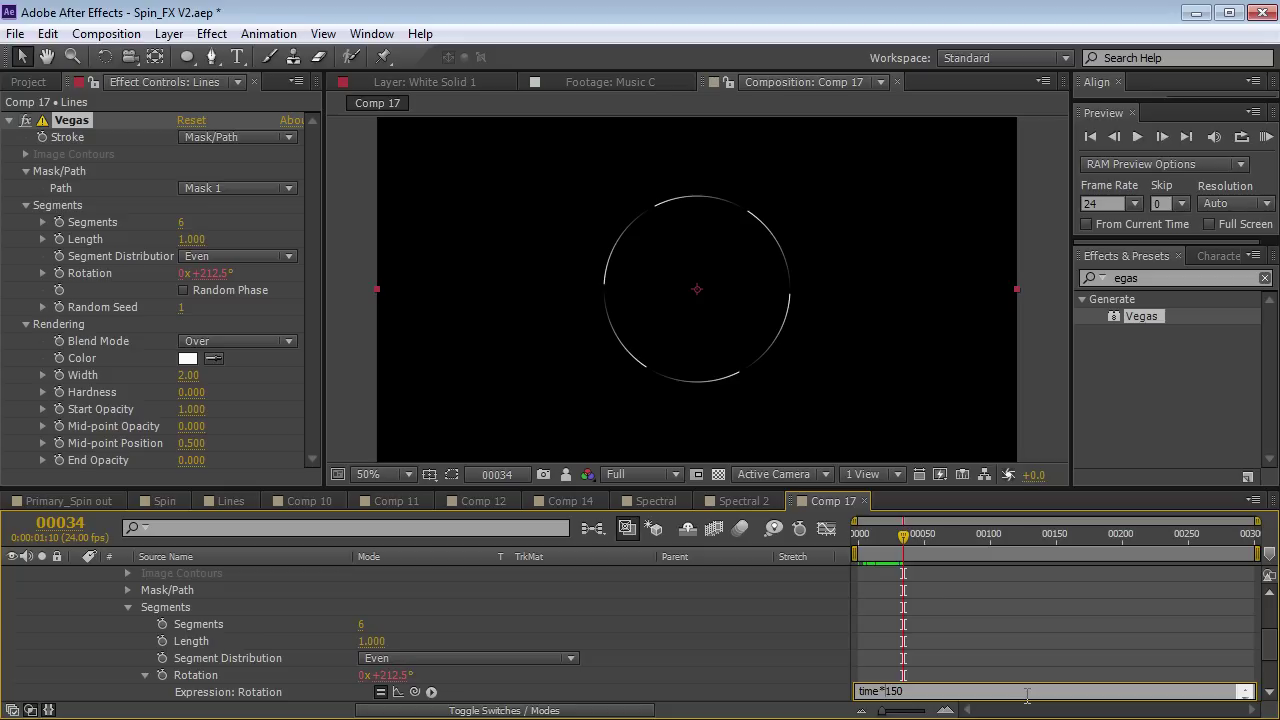
{"action": "left_click_drag", "start_coordinate": [868, 534], "coordinate": [918, 542]}
Set the Lines layer's blending mode to Screen and duplicate the layer.
{"action": "scroll", "coordinate": [473, 600], "scroll_direction": "up", "scroll_amount": 2}
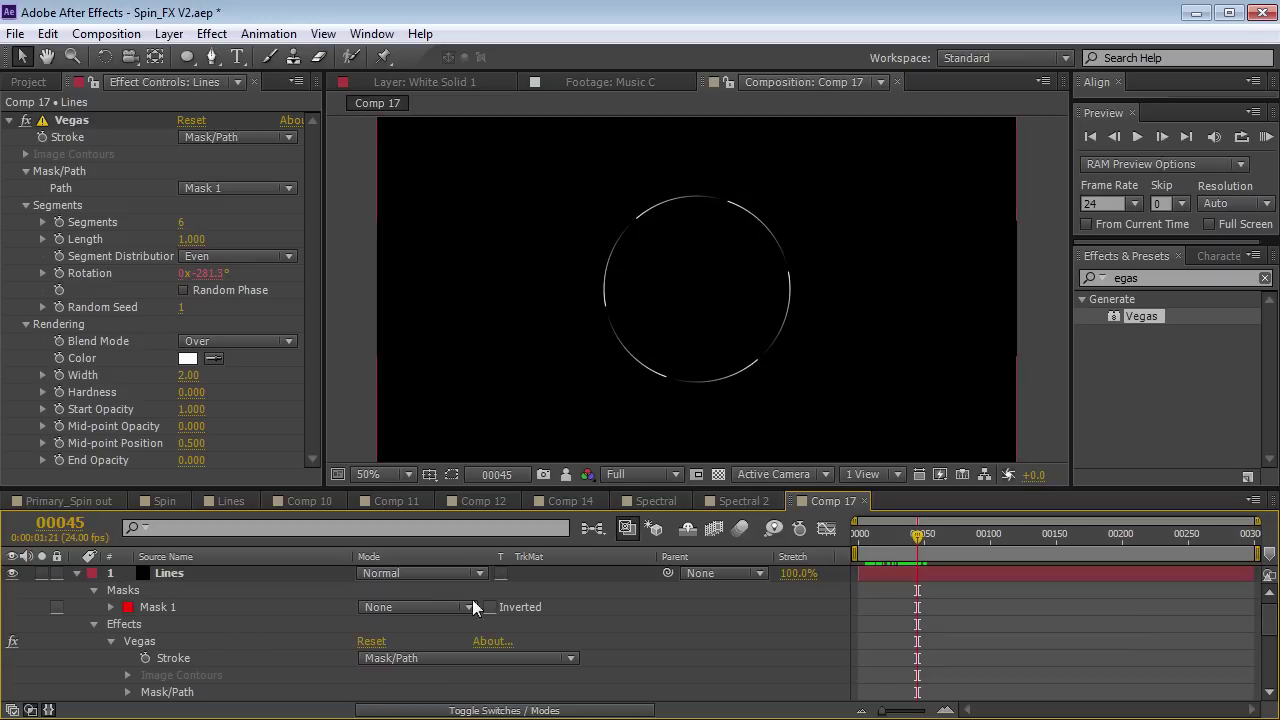
{"action": "left_click", "coordinate": [77, 573]}
{"action": "left_click", "coordinate": [163, 576]}
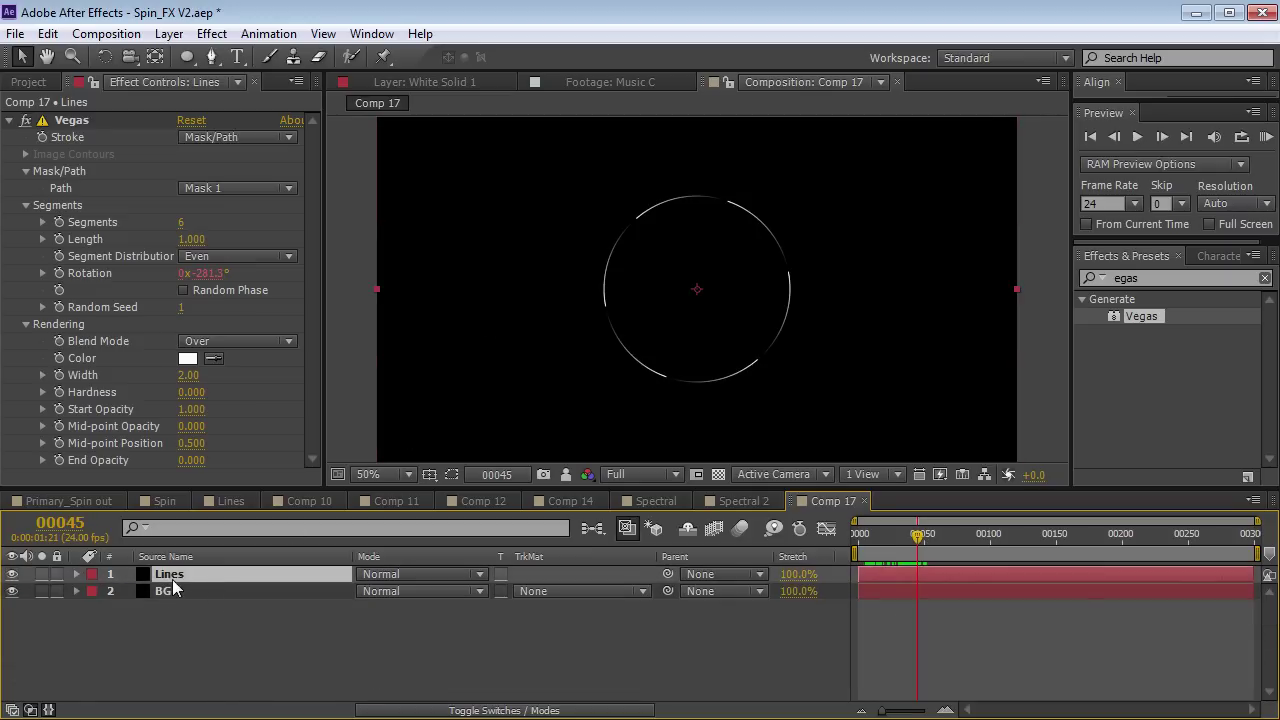
{"action": "left_click", "coordinate": [371, 578]}
{"action": "left_click", "coordinate": [466, 330]}
{"action": "key", "text": "ctrl+d"}
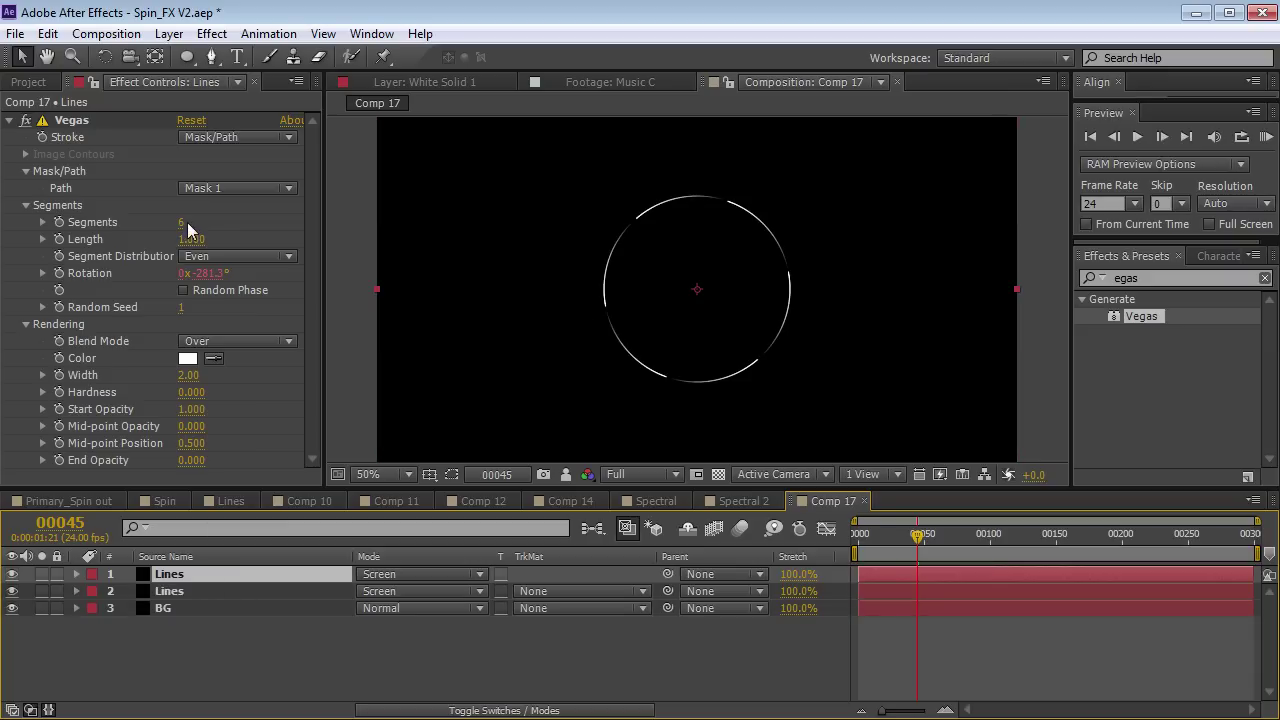
Reduce the upper Lines layer's Vegas Segments to 1 and scale the layer to 81%.
{"action": "left_click_drag", "start_coordinate": [183, 222], "coordinate": [172, 222]}
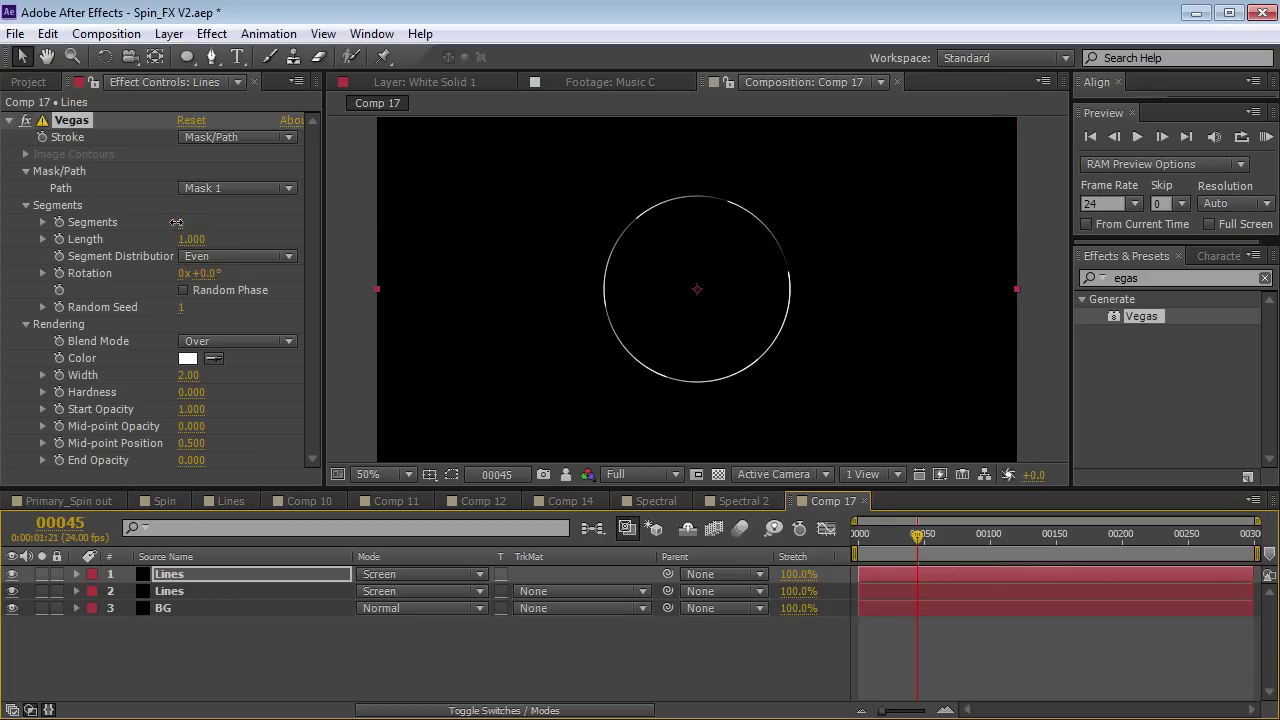
{"action": "key", "text": "s"}
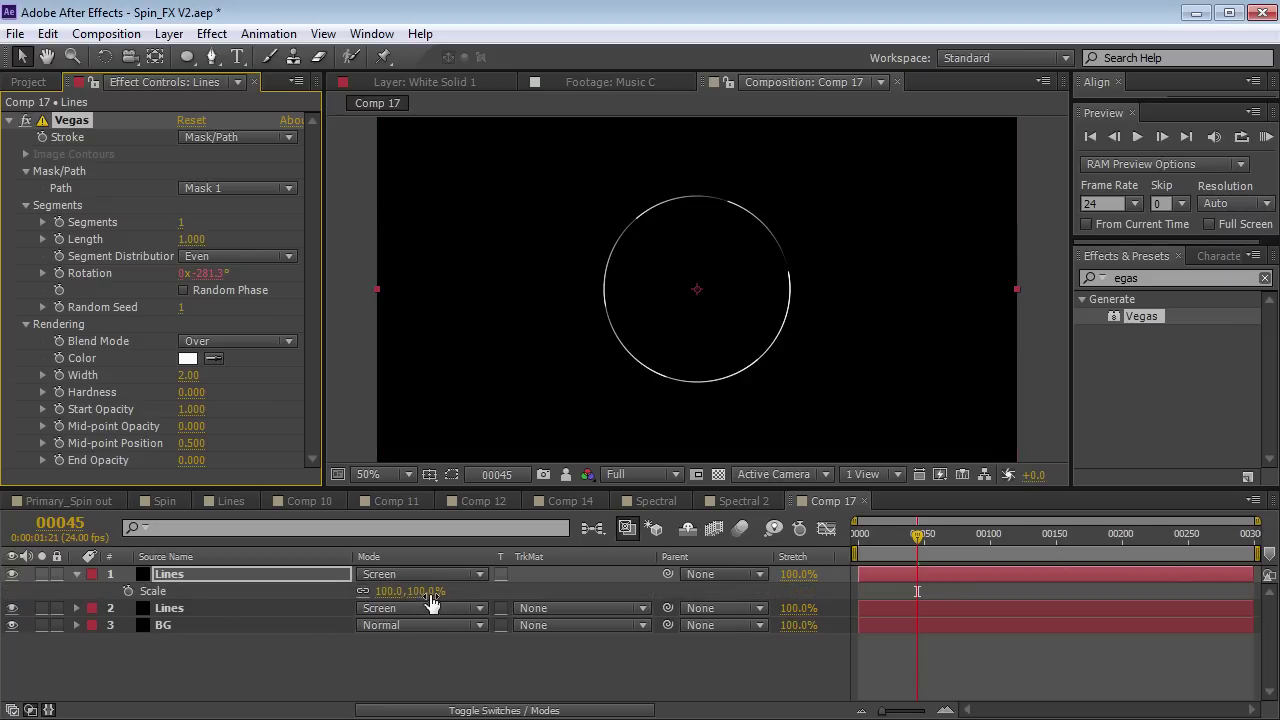
{"action": "left_click_drag", "start_coordinate": [423, 597], "coordinate": [407, 593]}
{"action": "left_click", "coordinate": [919, 685]}
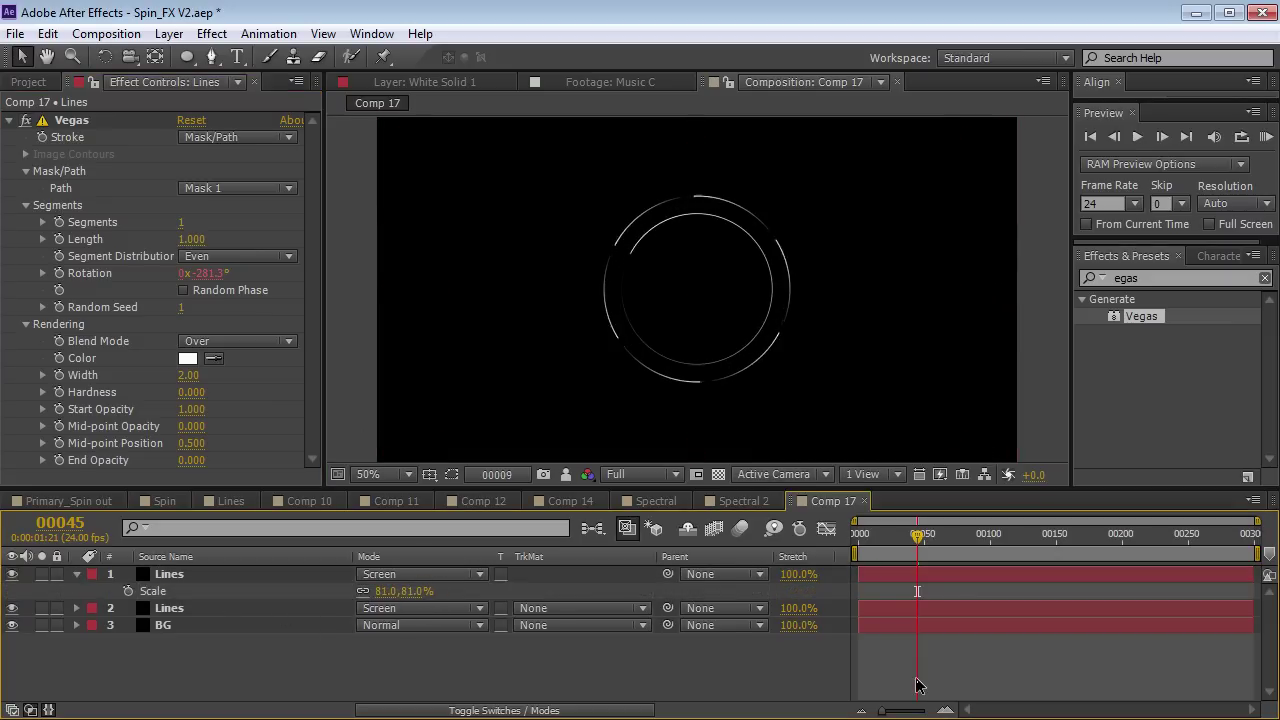
Thicken the single-segment ring with a Vegas Width of 6.50 and a Hardness of 0.630.
{"action": "left_click", "coordinate": [170, 574]}
{"action": "left_click_drag", "start_coordinate": [189, 376], "coordinate": [428, 381]}
Duplicate the single-segment Lines layer and set the copy's Vegas Segments to 4.
{"action": "left_click", "coordinate": [169, 573]}
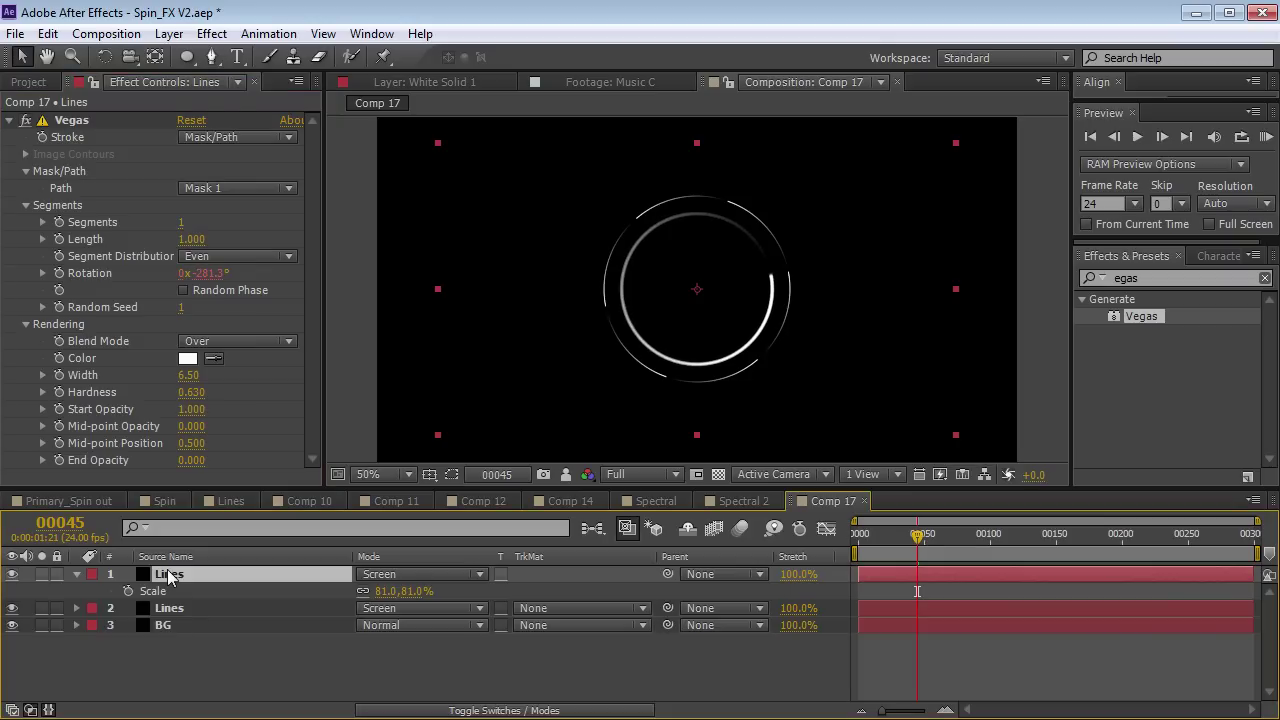
{"action": "key", "text": "ctrl+d"}
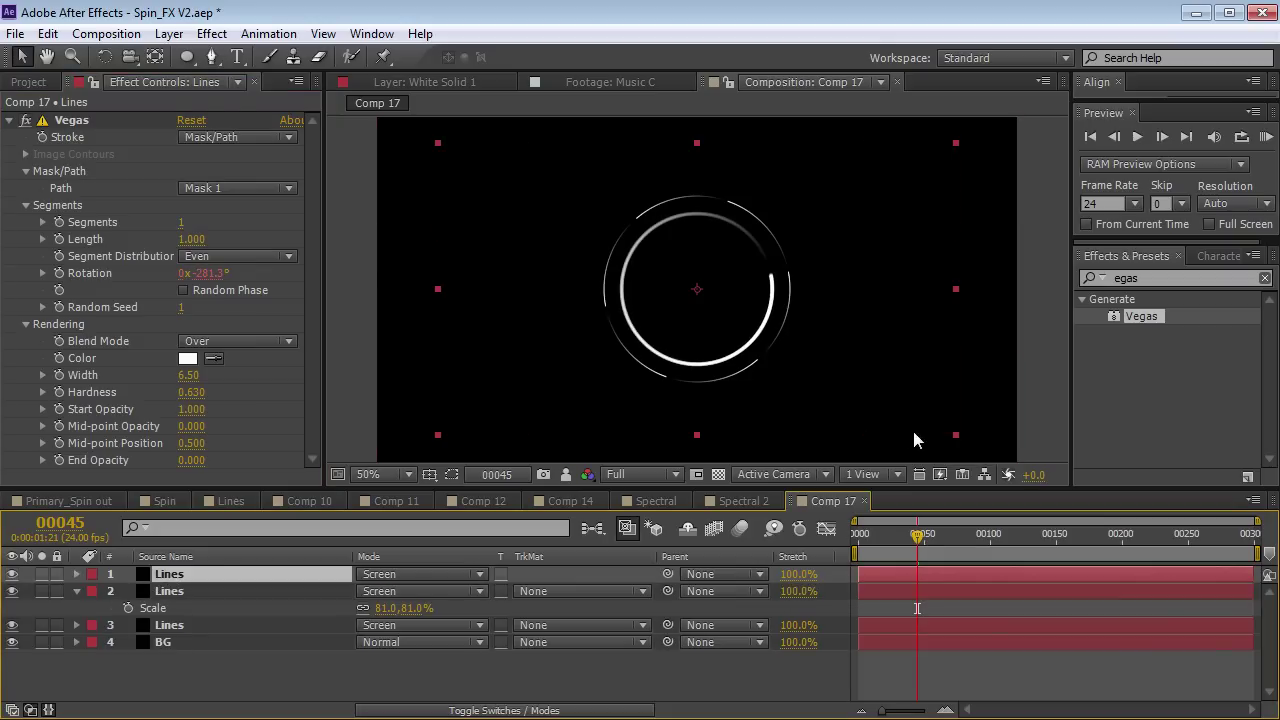
{"action": "left_click", "coordinate": [181, 222]}
{"action": "type", "text": "4"}
{"action": "key", "text": "Return"}
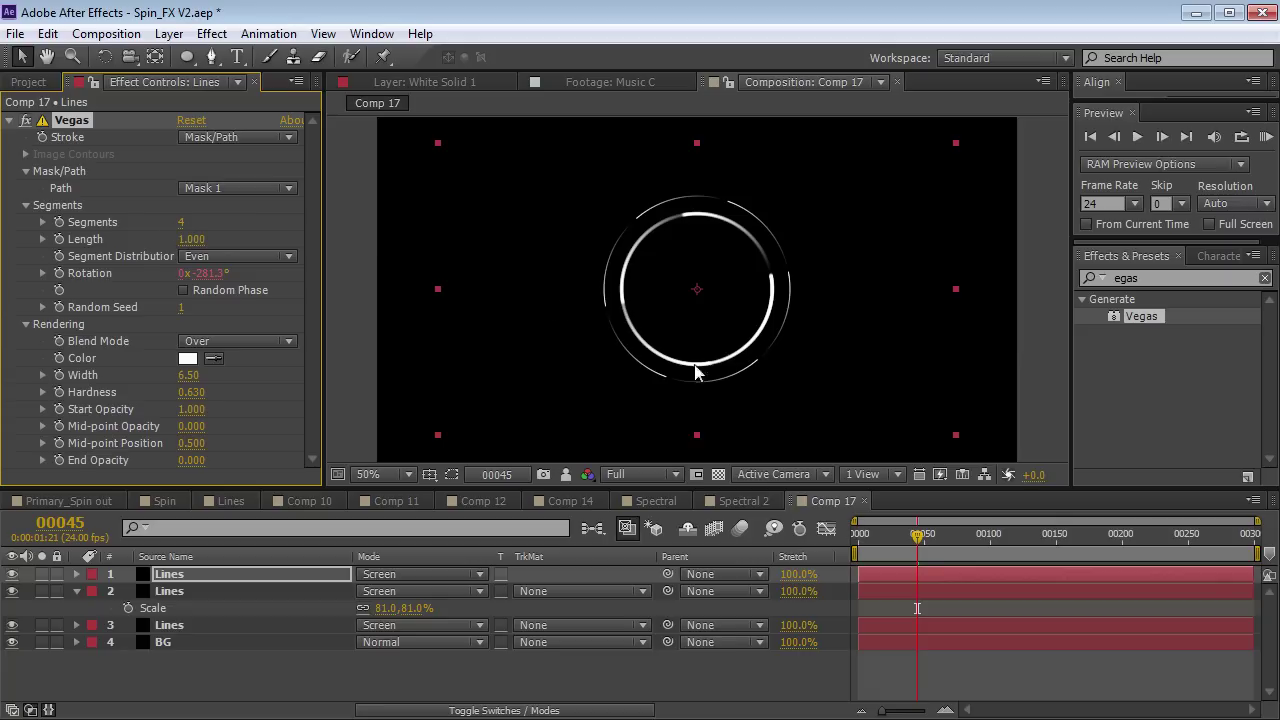
Shrink the four-segment ring inside the single-segment one and set its Vegas Length to 0.568 and Width to 4.60.
{"action": "left_click_drag", "start_coordinate": [956, 441], "coordinate": [923, 428]}
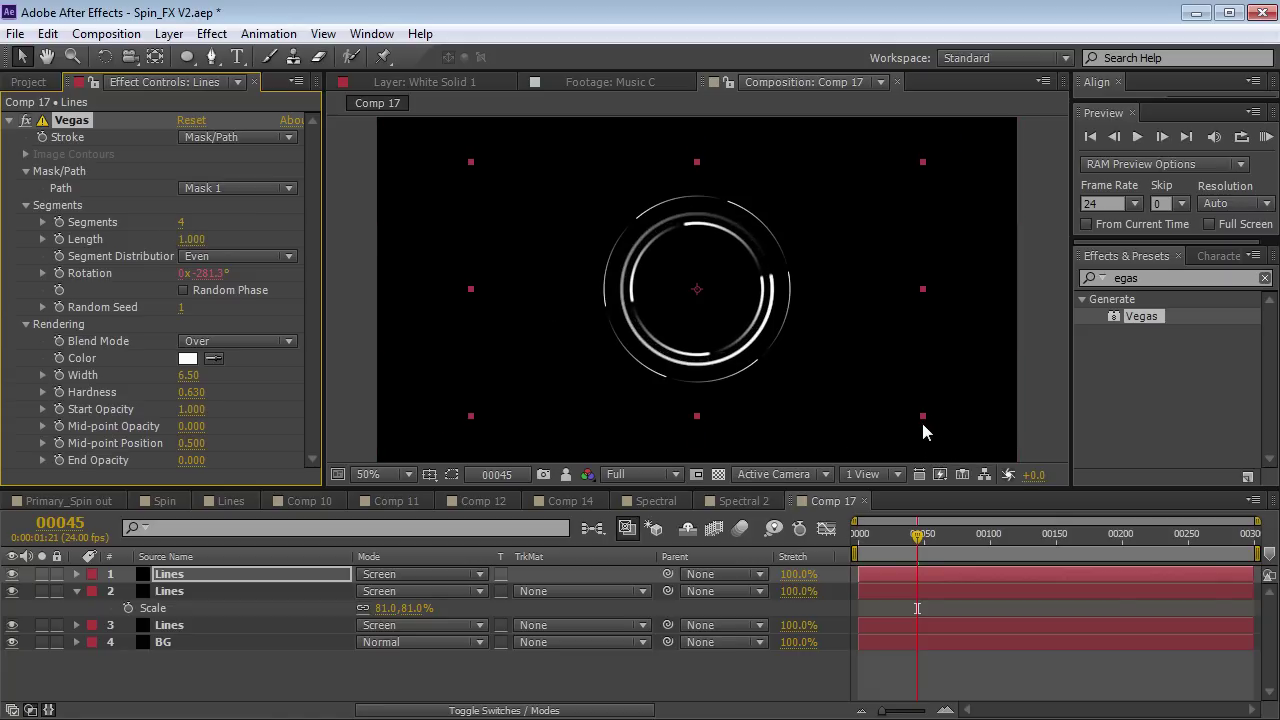
{"action": "left_click_drag", "start_coordinate": [188, 375], "coordinate": [128, 383]}
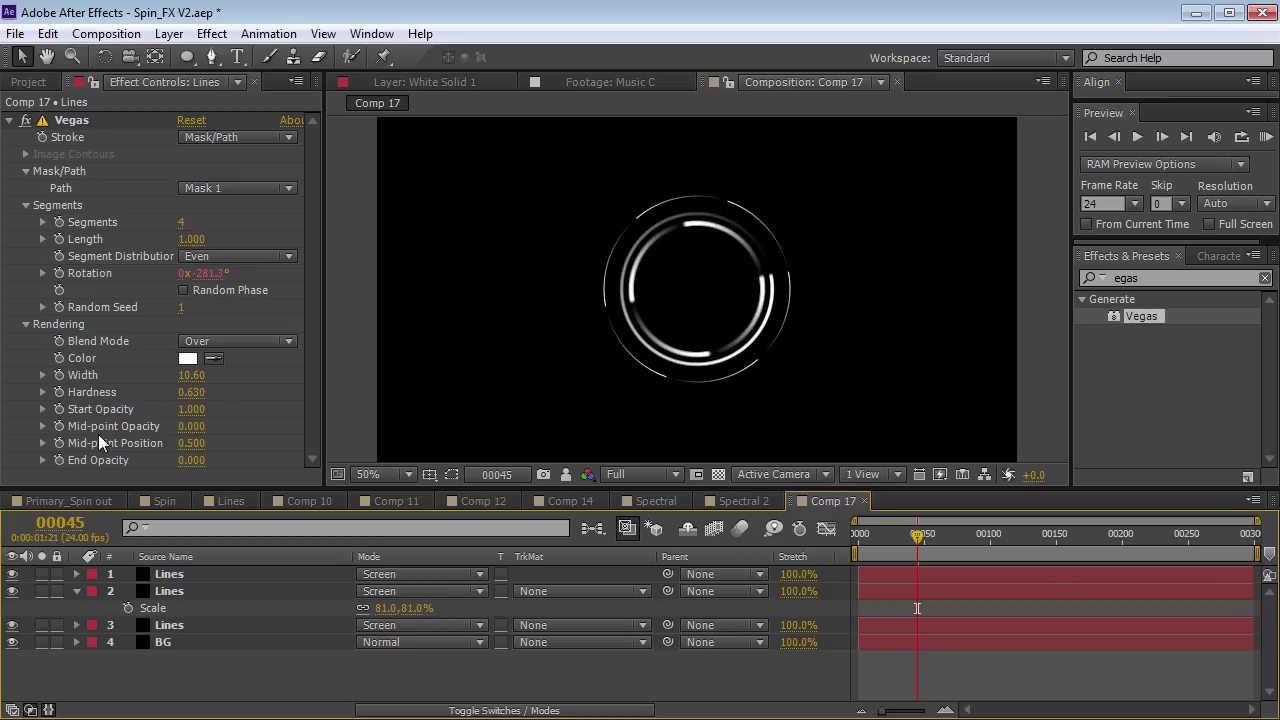
{"action": "left_click_drag", "start_coordinate": [189, 240], "coordinate": [146, 243]}
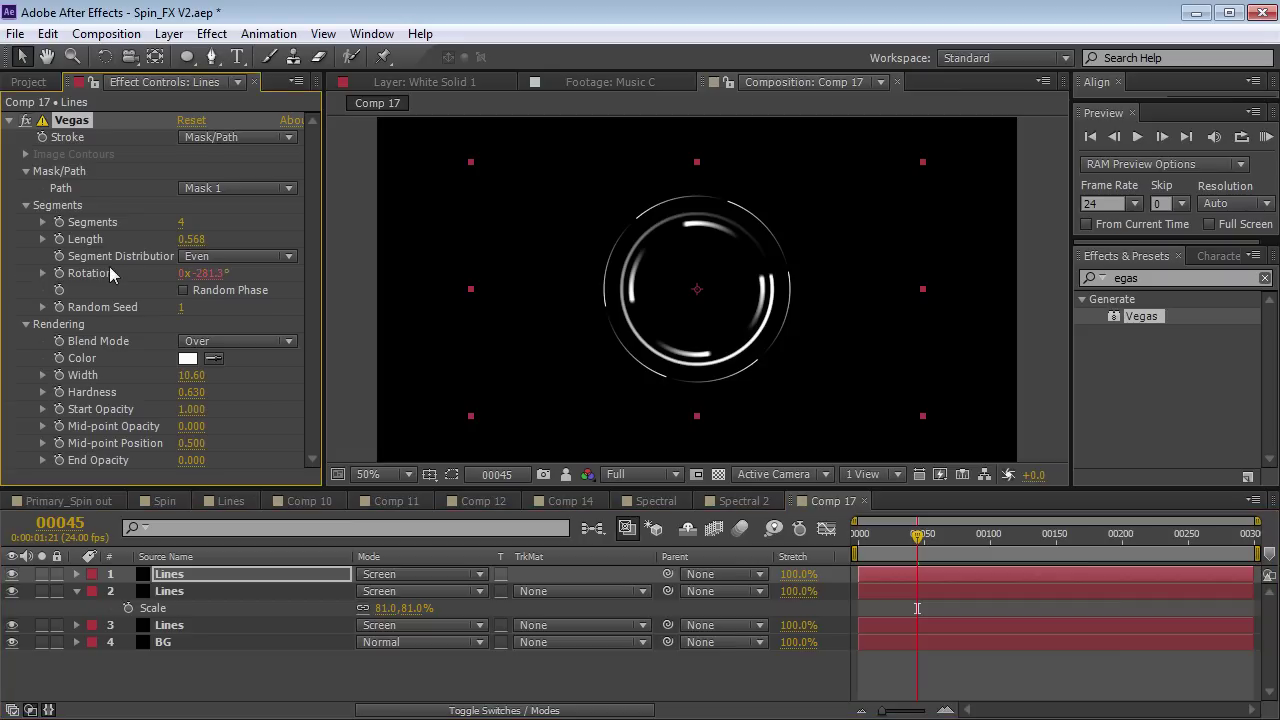
{"action": "left_click_drag", "start_coordinate": [186, 378], "coordinate": [125, 383]}
{"action": "left_click", "coordinate": [937, 686]}
{"action": "key", "text": "KP_0"}
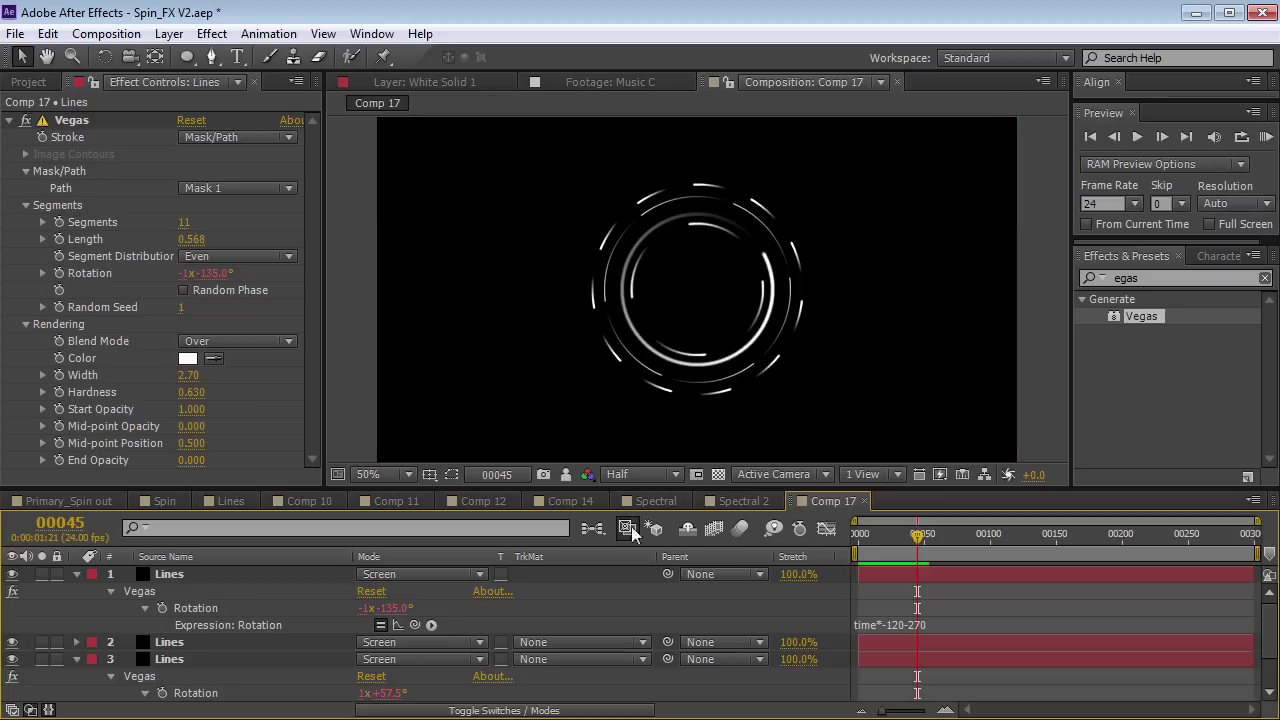
Duplicate the four-segment Lines layer, then shrink the copy inside the other rings and give it a much thicker line.
{"action": "left_click", "coordinate": [627, 528]}
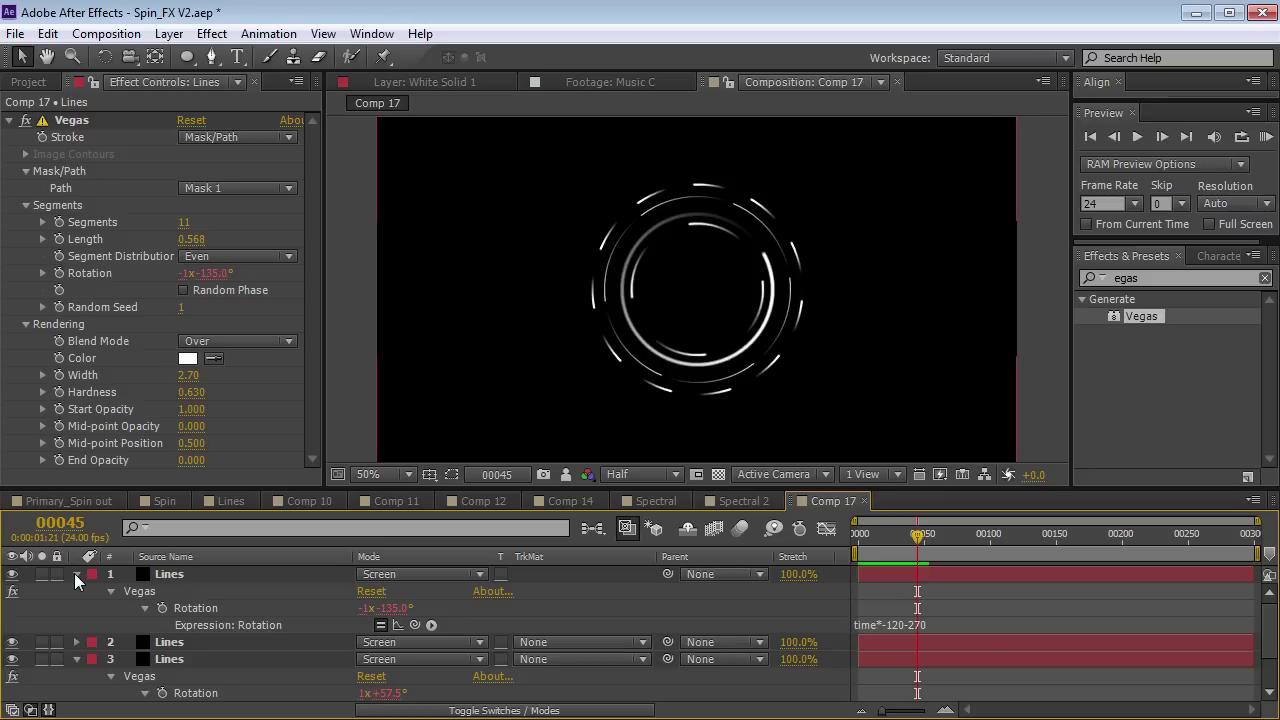
{"action": "left_click", "coordinate": [76, 574]}
{"action": "left_click", "coordinate": [76, 608]}
{"action": "left_click", "coordinate": [179, 588]}
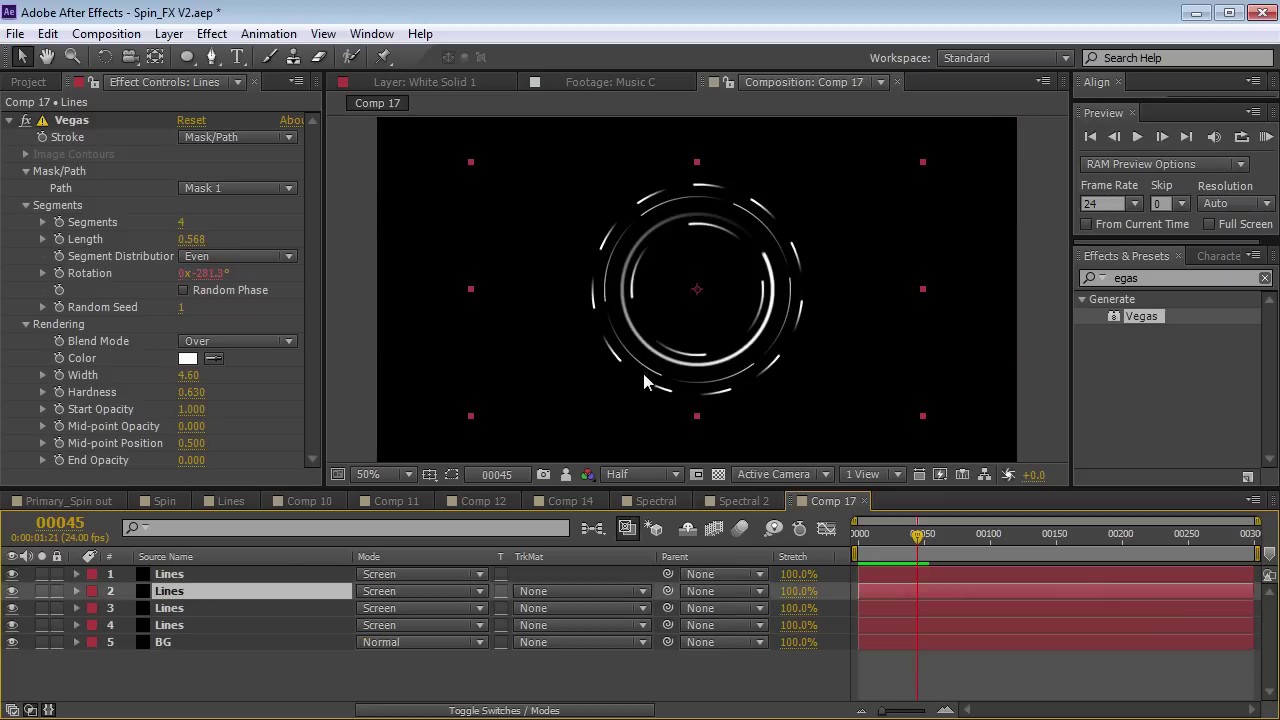
{"action": "key", "text": "ctrl+d"}
{"action": "left_click_drag", "start_coordinate": [926, 416], "coordinate": [872, 386]}
{"action": "left_click_drag", "start_coordinate": [187, 383], "coordinate": [303, 320]}
{"action": "left_click_drag", "start_coordinate": [190, 239], "coordinate": [244, 235]}
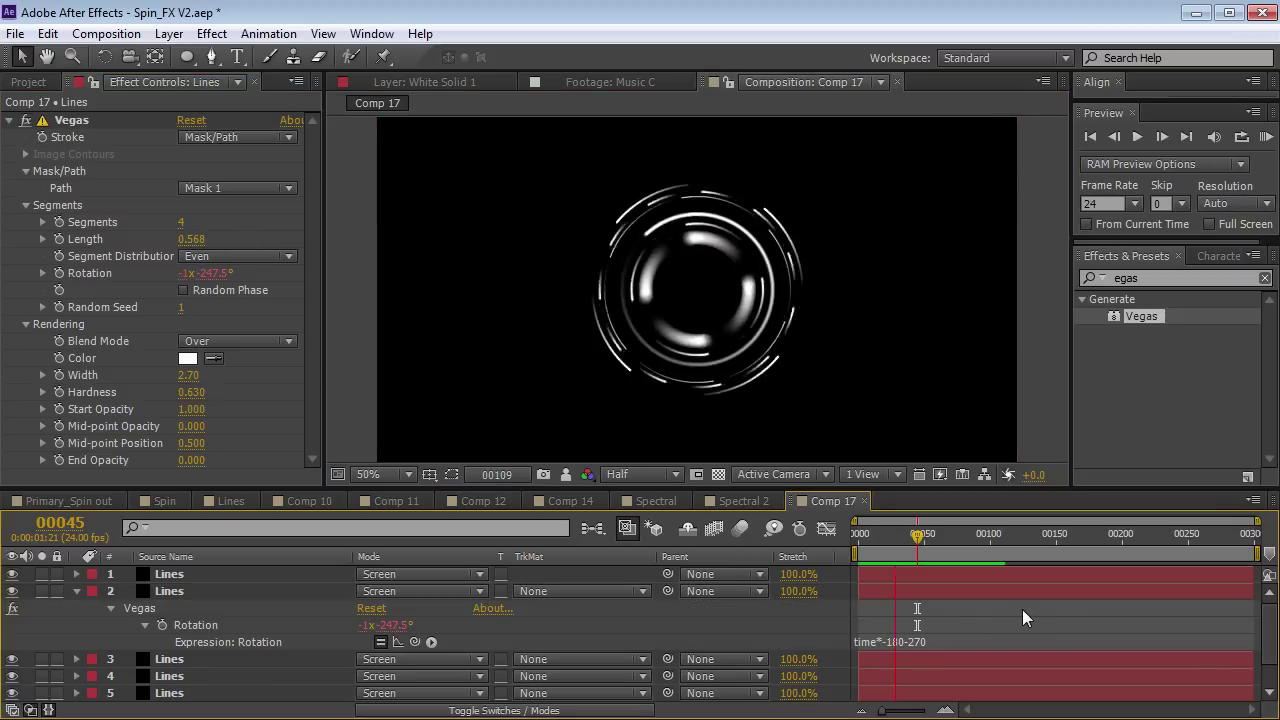
Stop the preview and rename the Comp 17 composition to Spin Lines.
{"action": "key", "text": "space"}
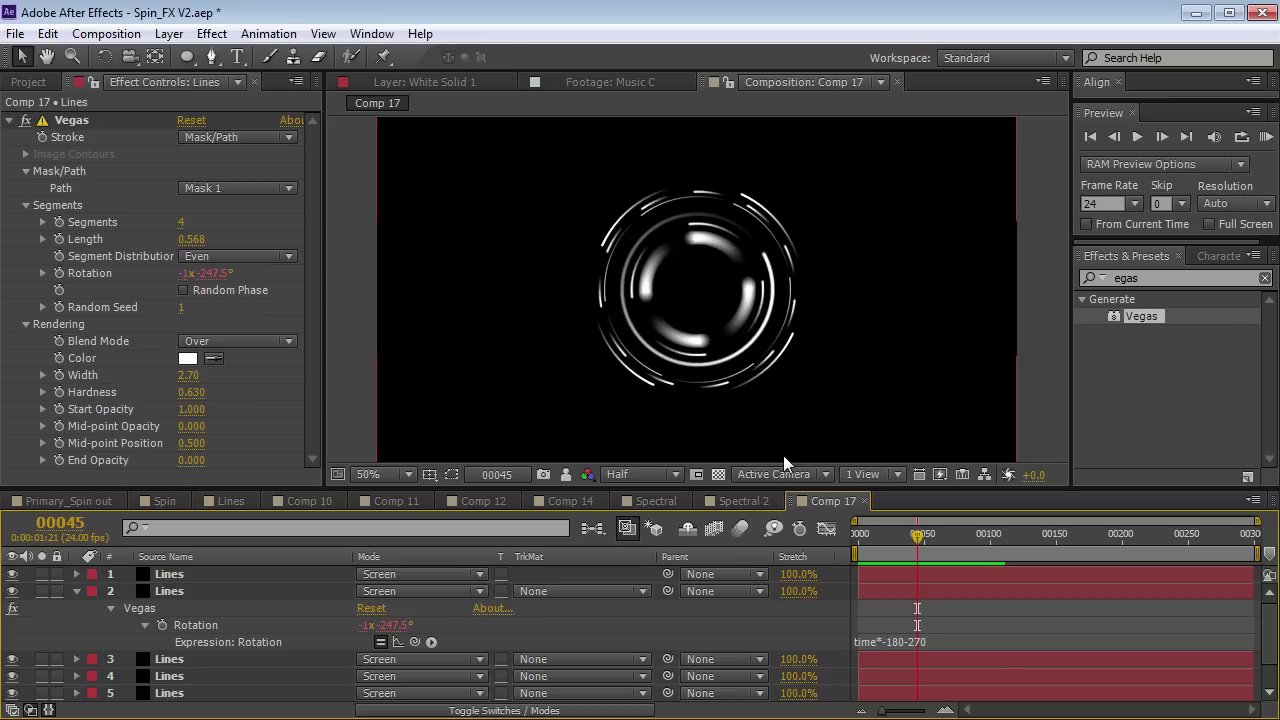
{"action": "key", "text": "ctrl+k"}
{"action": "type", "text": "Spin Lines"}
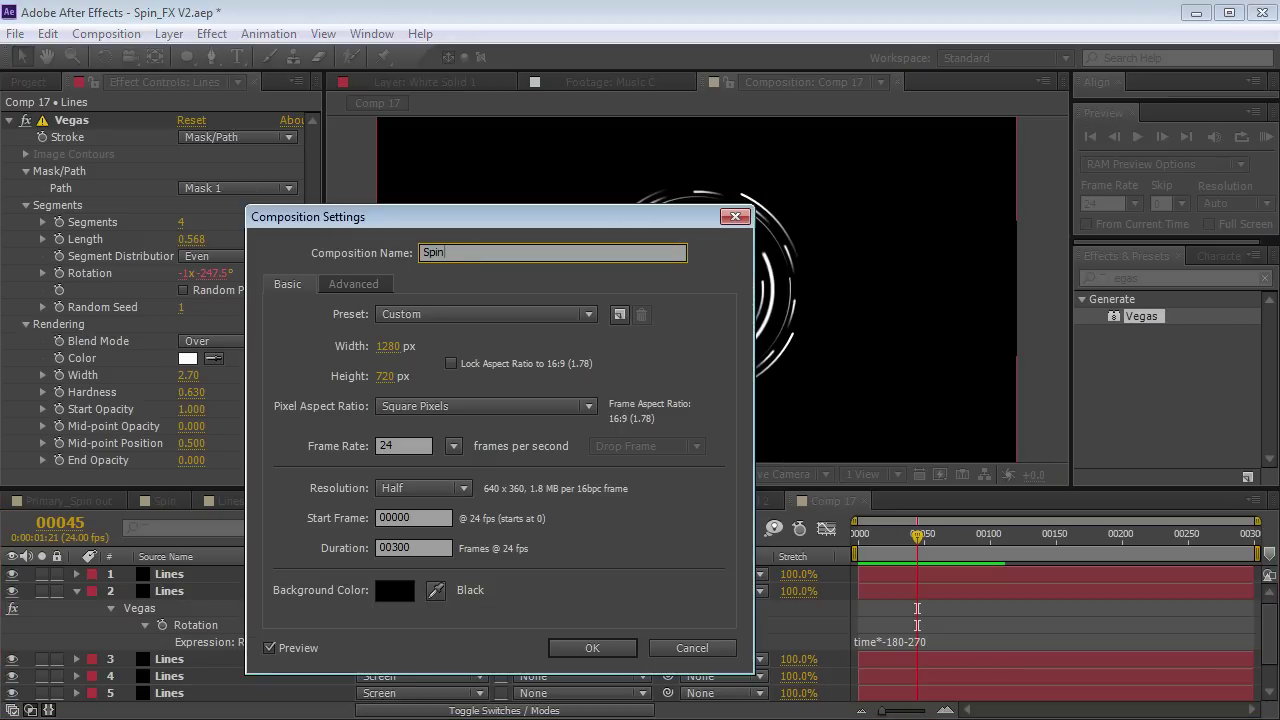
{"action": "left_click", "coordinate": [592, 648]}
{"action": "left_click", "coordinate": [222, 676]}
{"action": "left_click", "coordinate": [229, 704]}
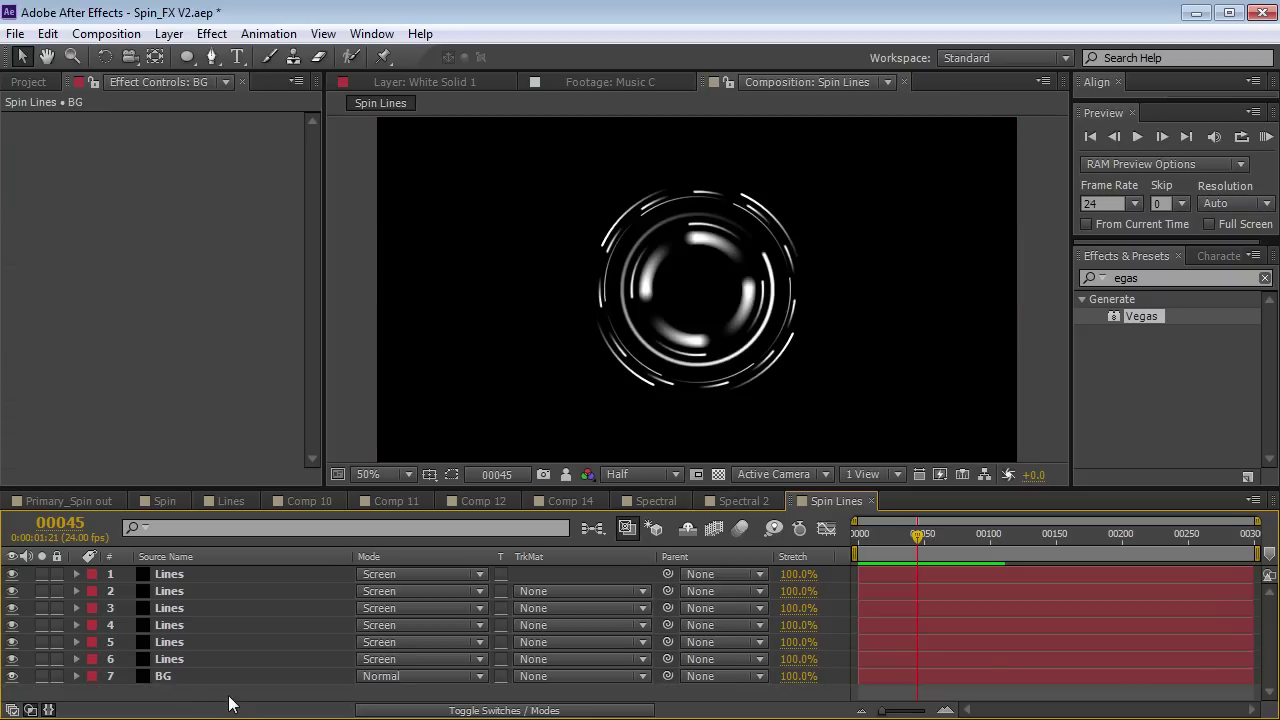
Create a new composition named Random Lines.
{"action": "left_click", "coordinate": [106, 33]}
{"action": "left_click", "coordinate": [150, 54]}
{"action": "type", "text": "Random Lines"}
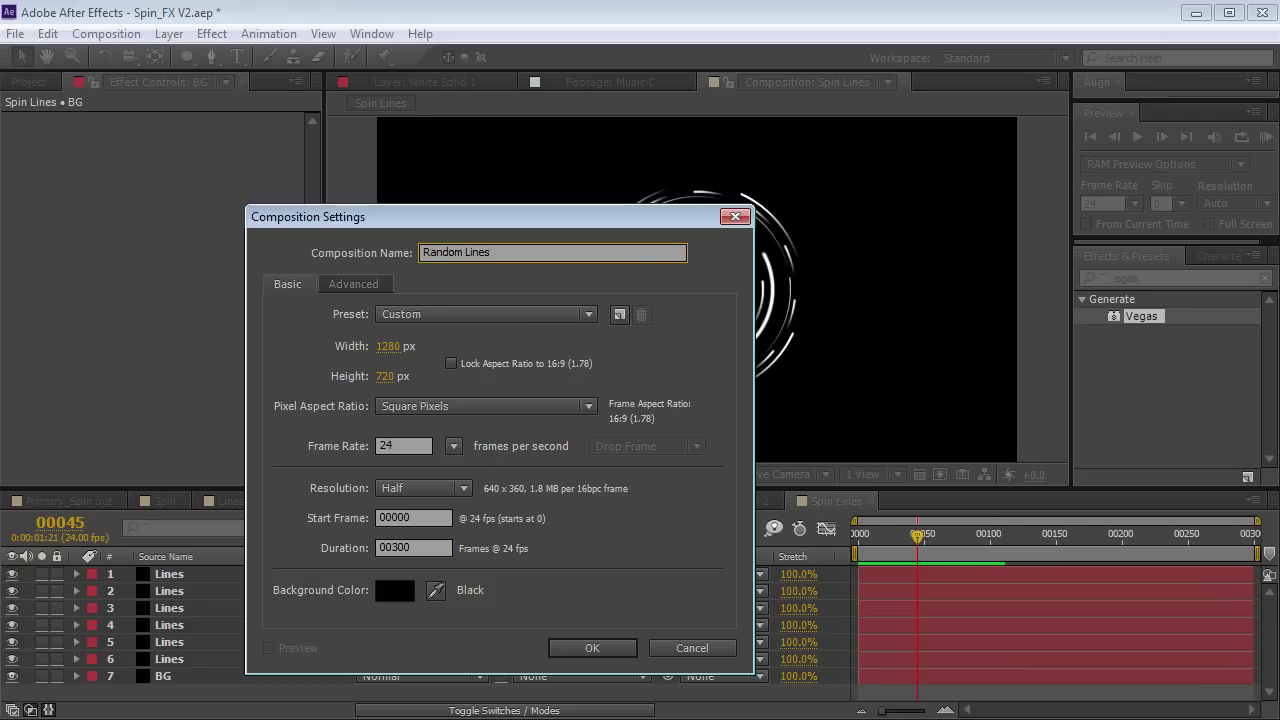
{"action": "key", "text": "Return"}
Copy the bottom Lines layer and the BG layer from Spin Lines into the Random Lines composition.
{"action": "left_click", "coordinate": [830, 500]}
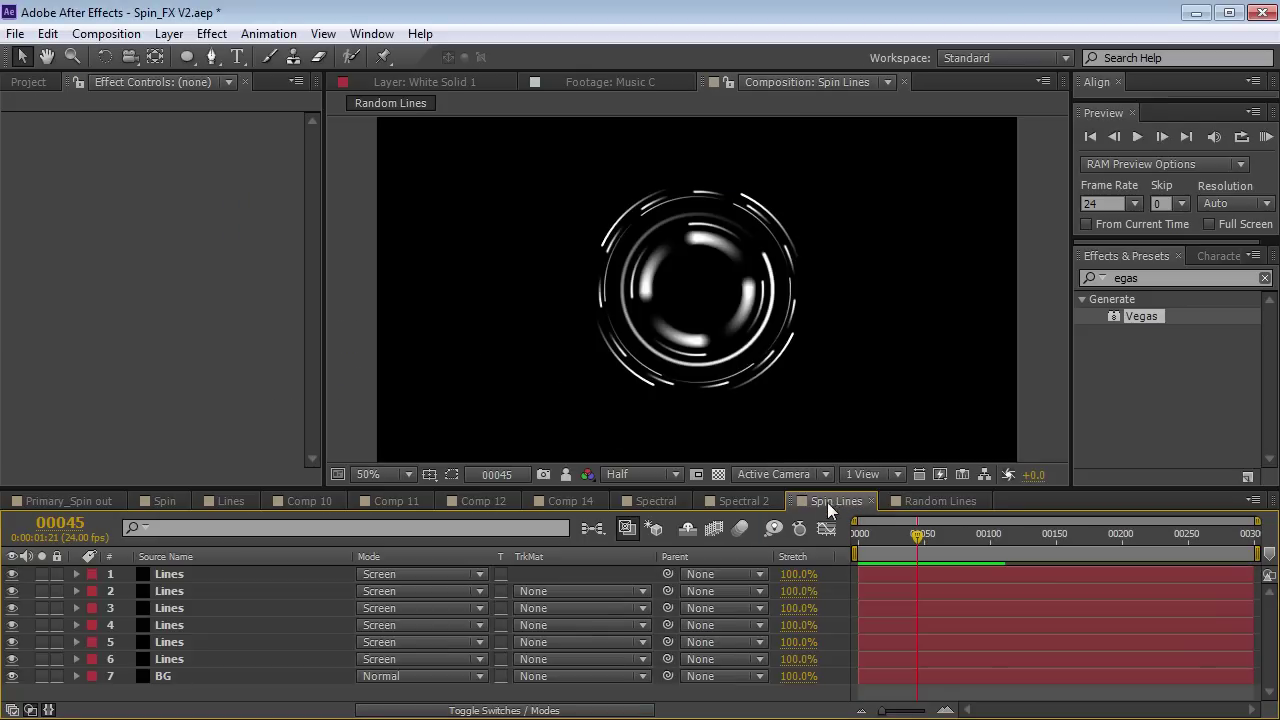
{"action": "left_click", "coordinate": [170, 659]}
{"action": "left_click", "coordinate": [165, 678], "text": "shift"}
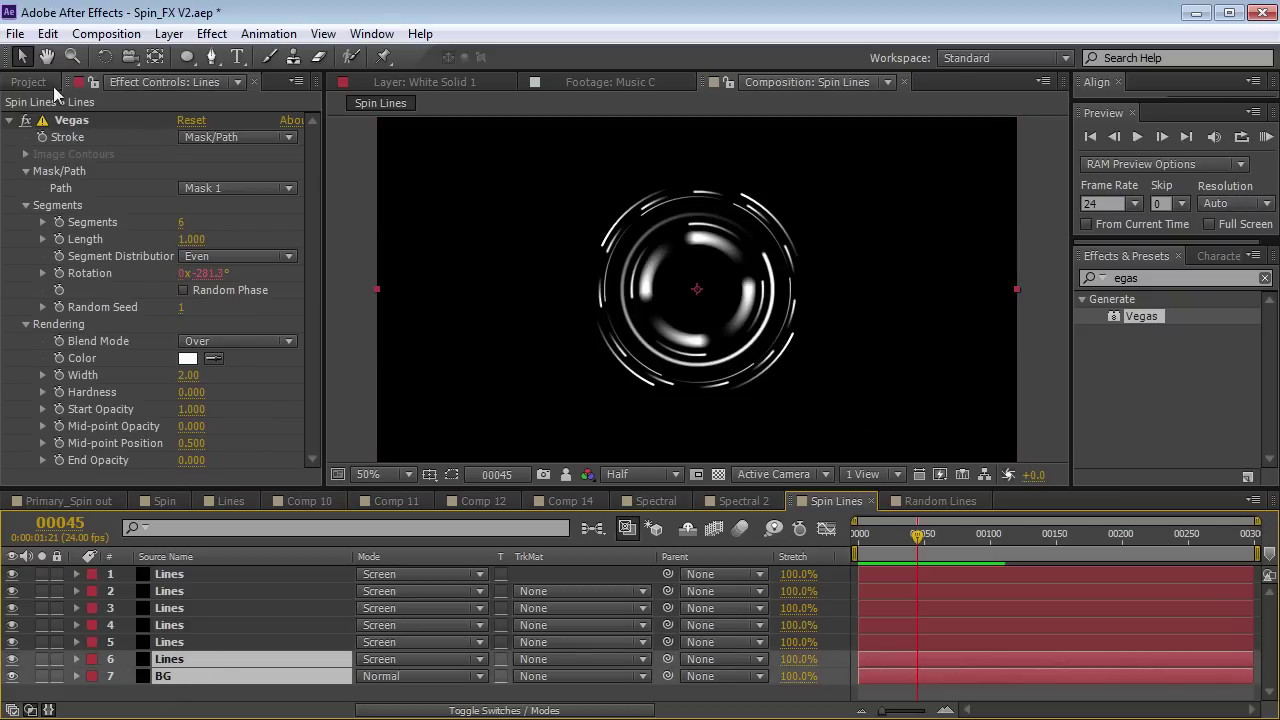
{"action": "left_click", "coordinate": [48, 33]}
{"action": "left_click", "coordinate": [42, 151]}
{"action": "left_click", "coordinate": [935, 500]}
{"action": "key", "text": "ctrl+v"}
Set the Vegas Segments of the Lines layer in Random Lines to 3.
{"action": "left_click", "coordinate": [879, 604]}
{"action": "left_click", "coordinate": [881, 572]}
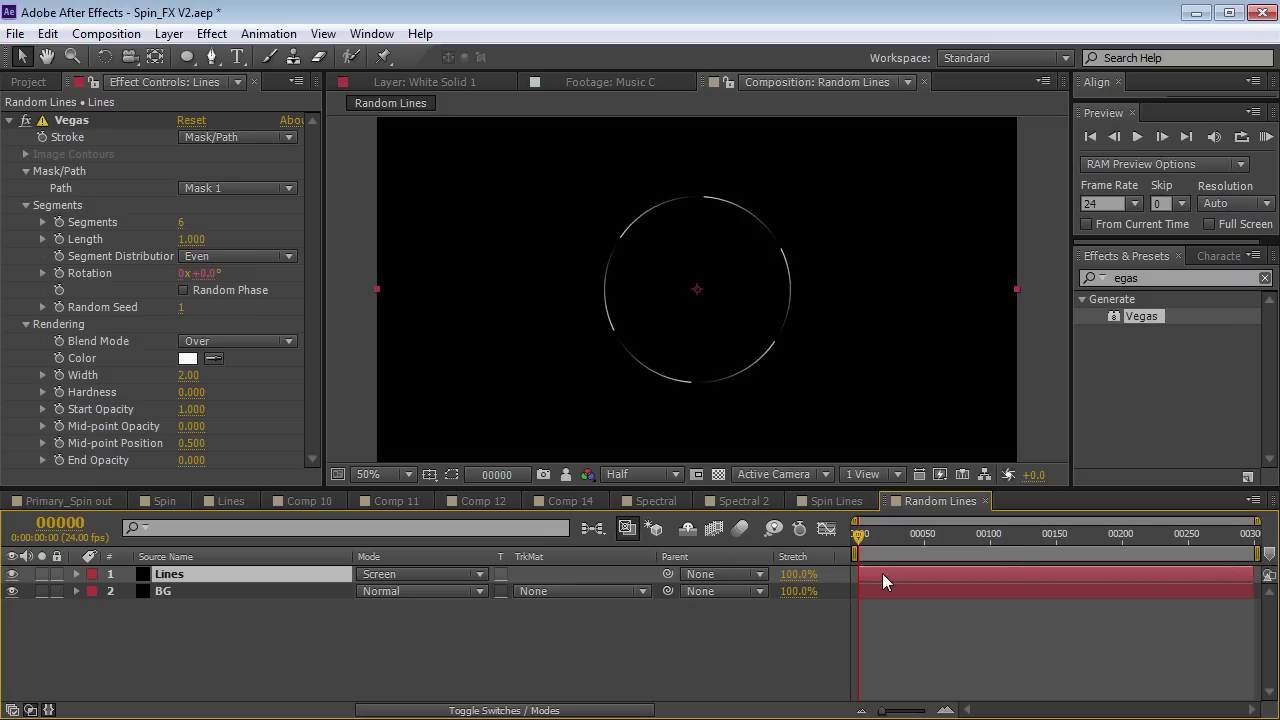
{"action": "left_click", "coordinate": [180, 223]}
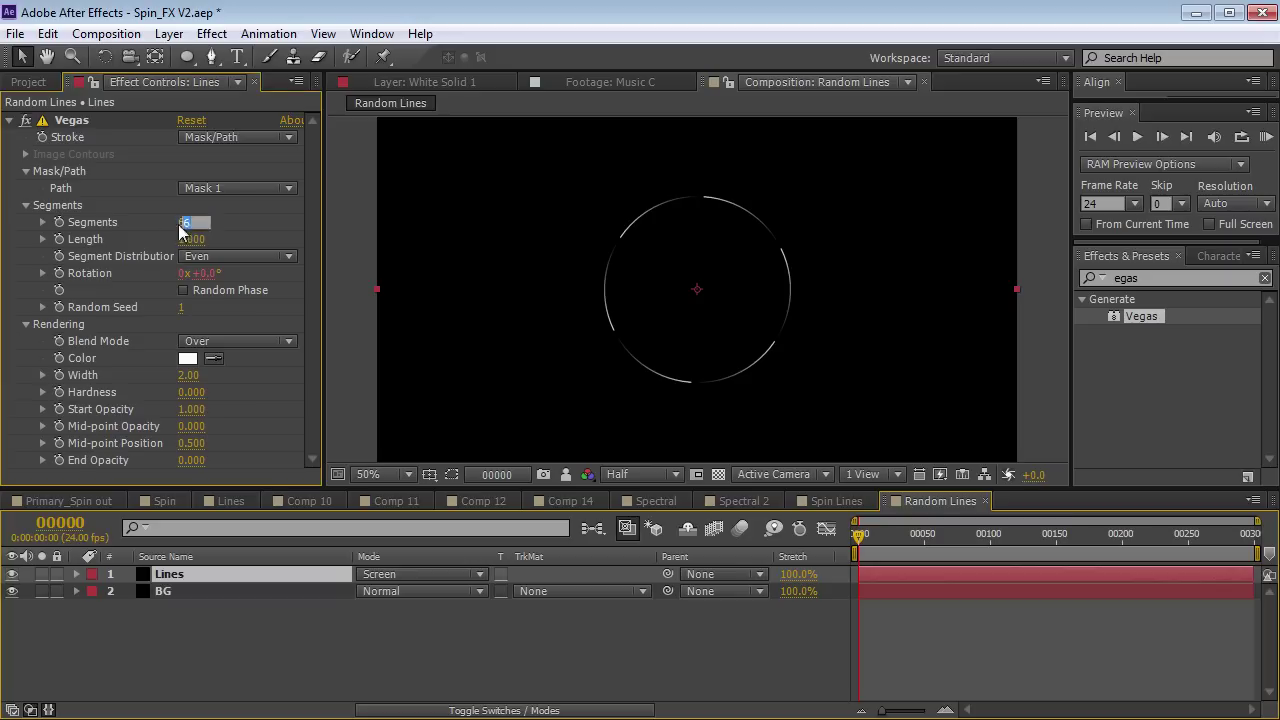
{"action": "type", "text": "3"}
{"action": "key", "text": "Return"}
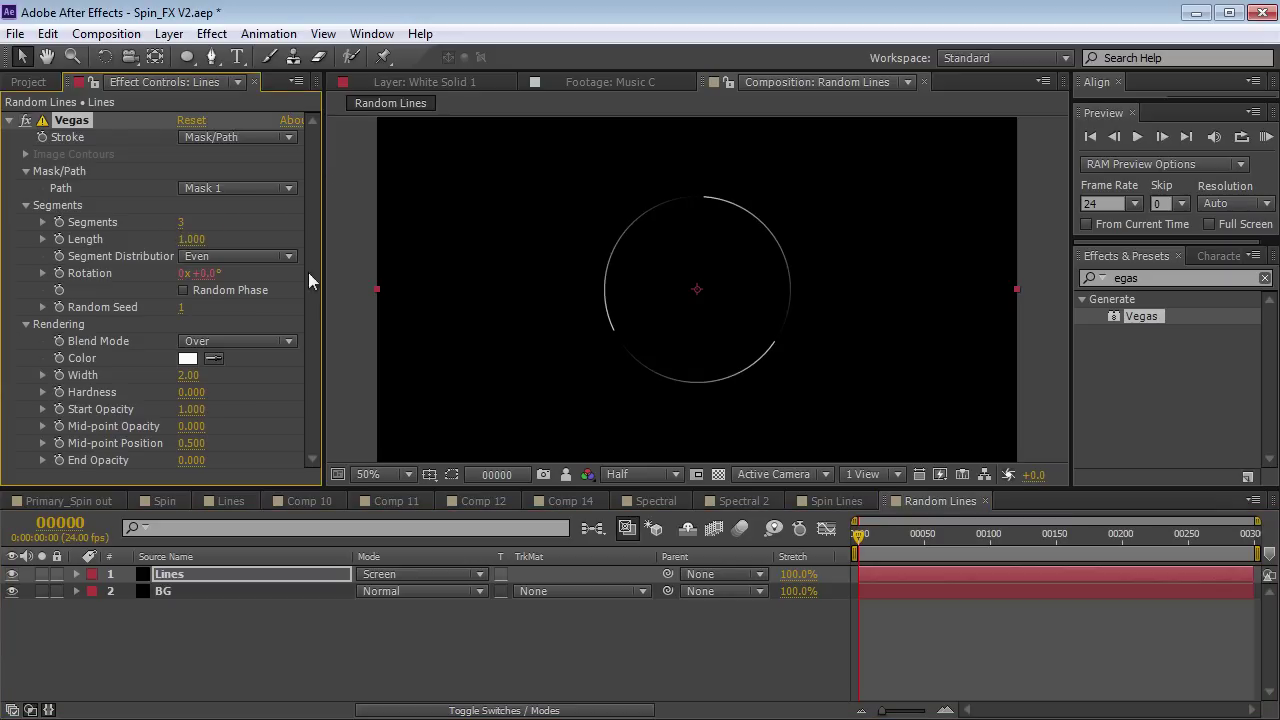
Set the Lines layer's Vegas Width to 9.80 and Hardness to 0.460, and check the spin around frame 25.
{"action": "left_click_drag", "start_coordinate": [186, 375], "coordinate": [500, 386]}
{"action": "left_click", "coordinate": [825, 556]}
{"action": "left_click_drag", "start_coordinate": [858, 537], "coordinate": [900, 542]}
{"action": "left_click", "coordinate": [881, 572]}
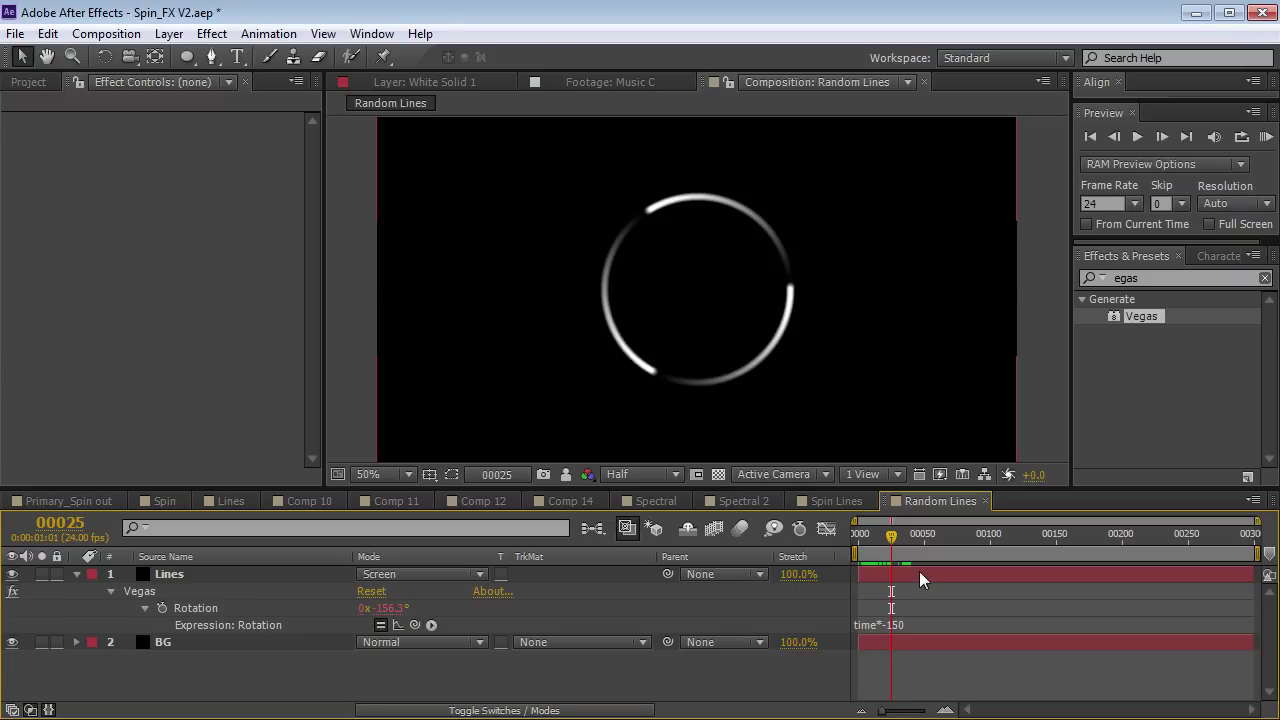
Duplicate the Lines layer in Random Lines and rename the copy Dots.
{"action": "left_click", "coordinate": [919, 573]}
{"action": "key", "text": "ctrl+d"}
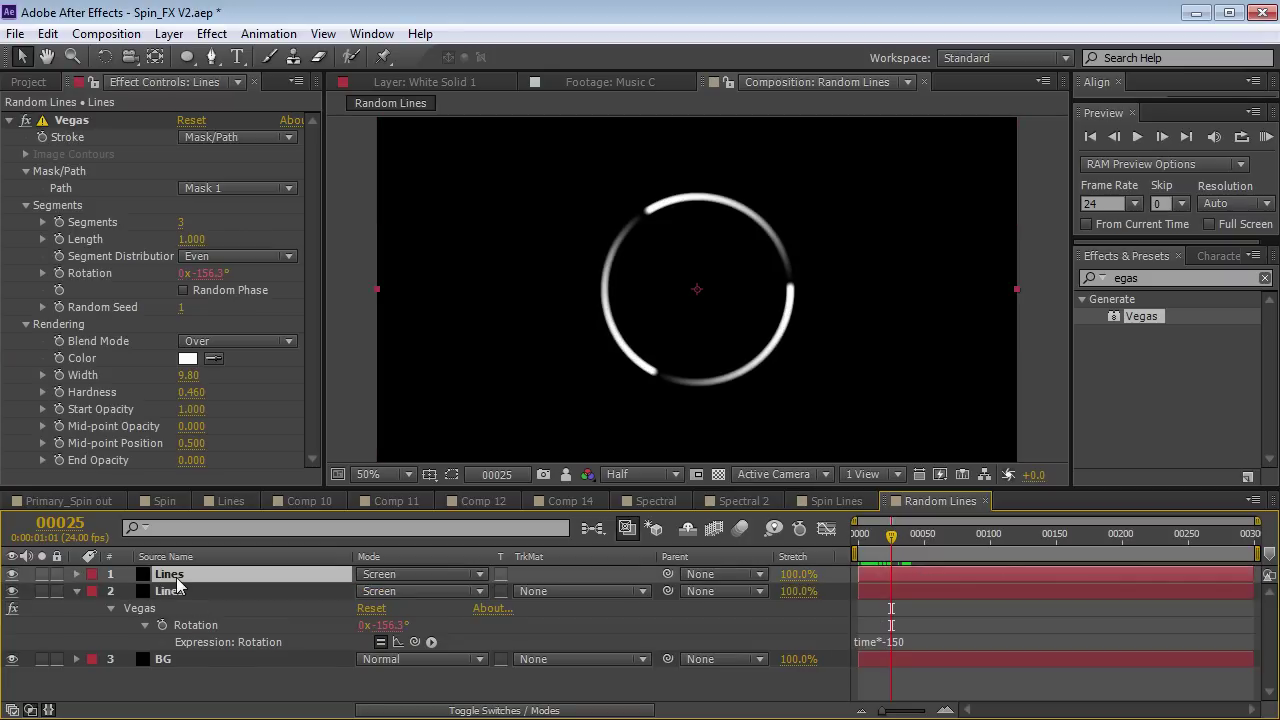
{"action": "key", "text": "Return"}
{"action": "type", "text": "Dot"}
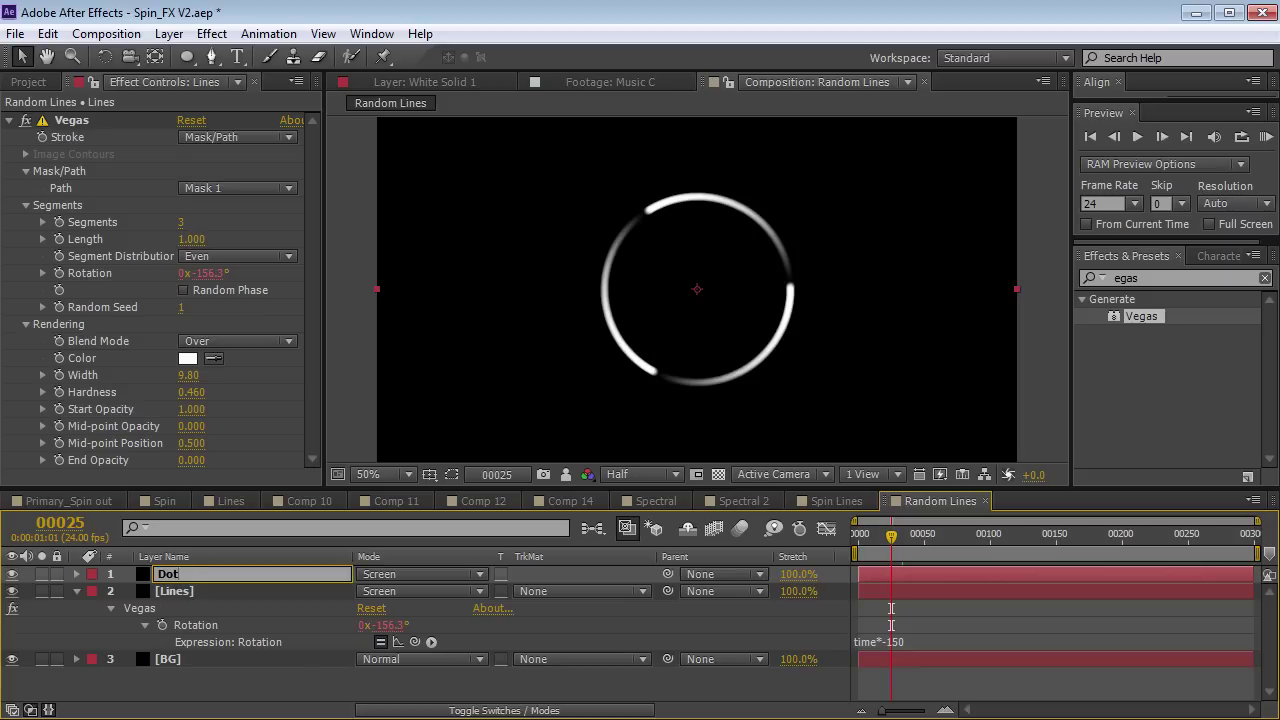
{"action": "key", "text": "Return"}
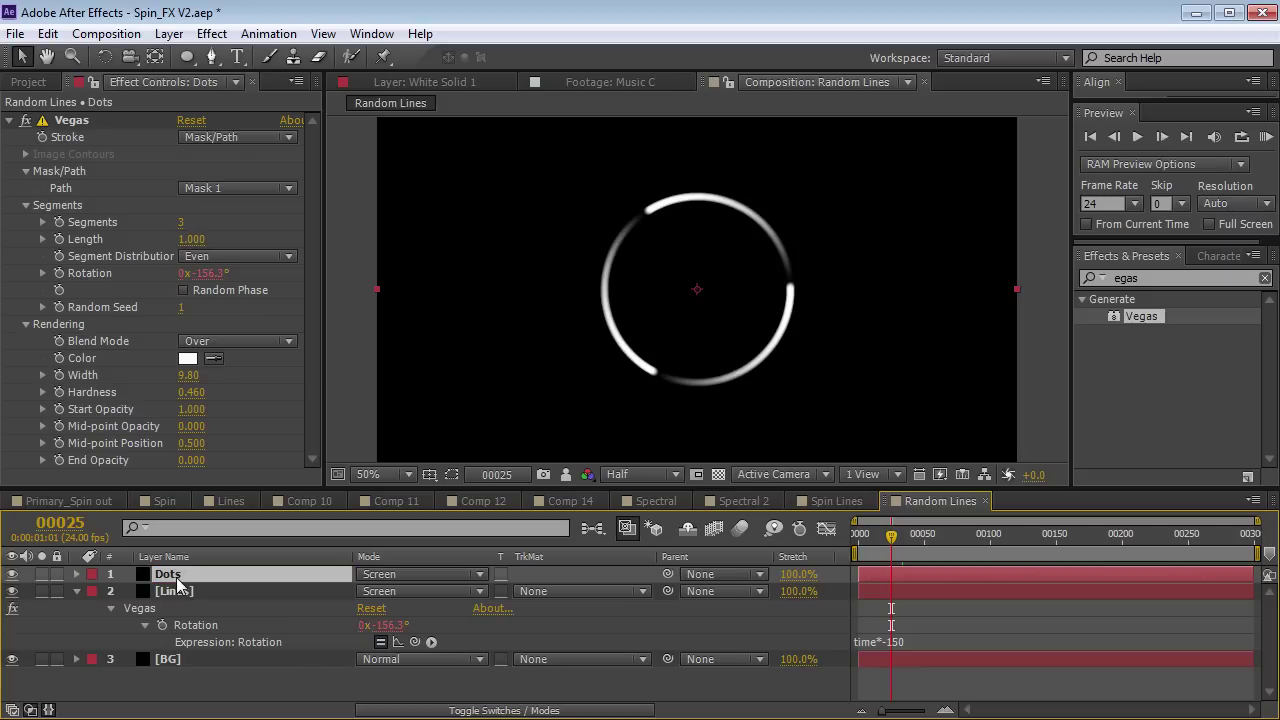
Replace the Vegas effect on the Dots layer with the Stroke effect, using Mask 1 as its path.
{"action": "left_click", "coordinate": [10, 120]}
{"action": "left_click", "coordinate": [78, 121]}
{"action": "key", "text": "Delete"}
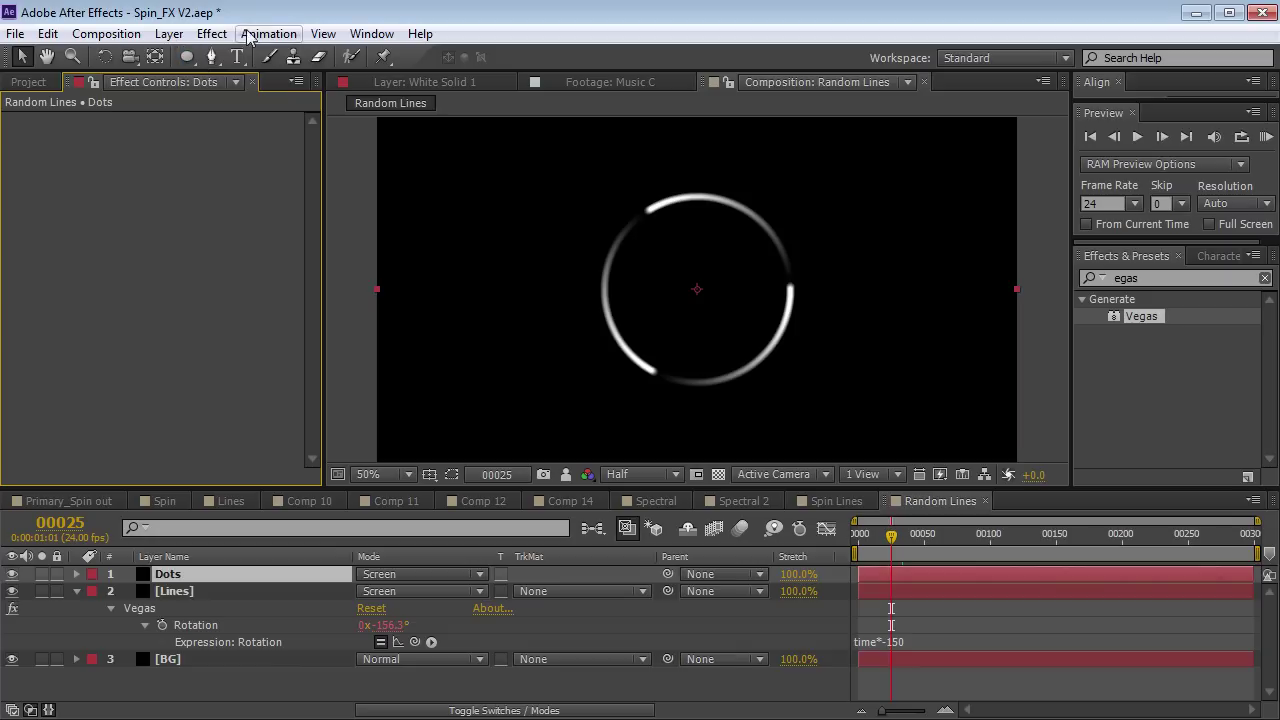
{"action": "left_click", "coordinate": [1265, 277]}
{"action": "type", "text": "stroke"}
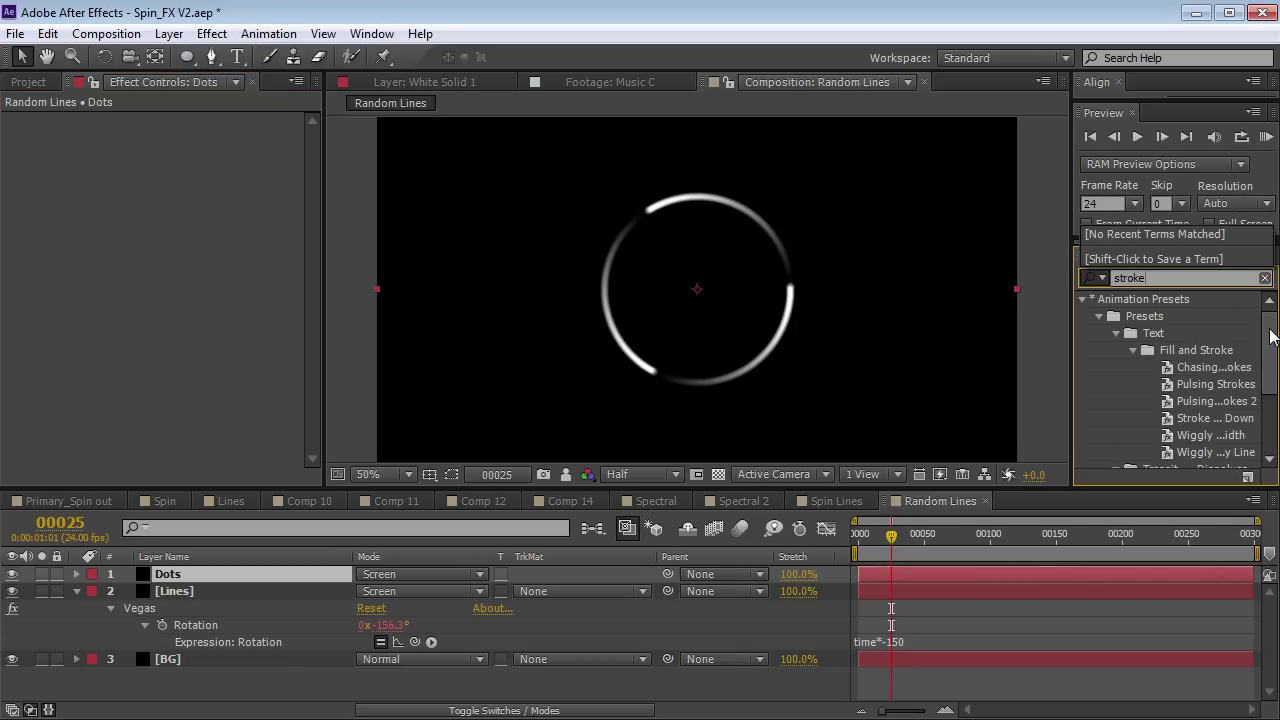
{"action": "left_click_drag", "start_coordinate": [1270, 333], "coordinate": [1267, 423]}
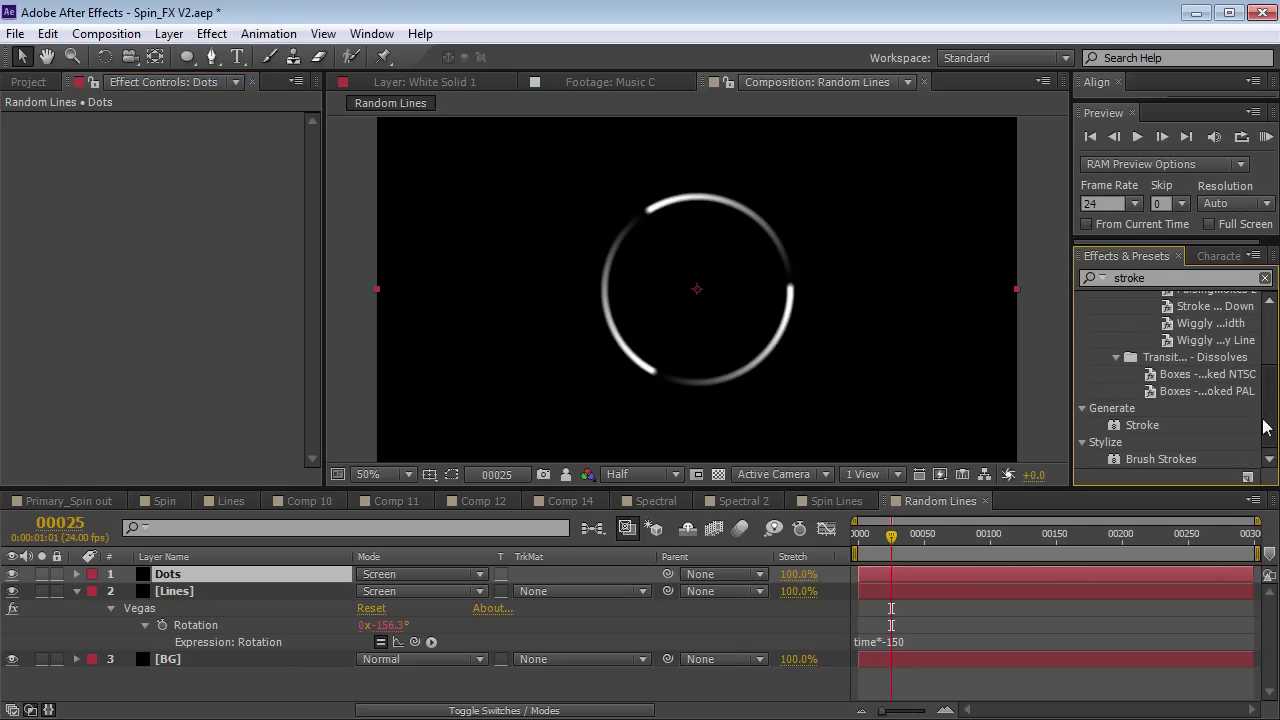
{"action": "left_click", "coordinate": [1143, 425]}
{"action": "left_click_drag", "start_coordinate": [1148, 430], "coordinate": [891, 577]}
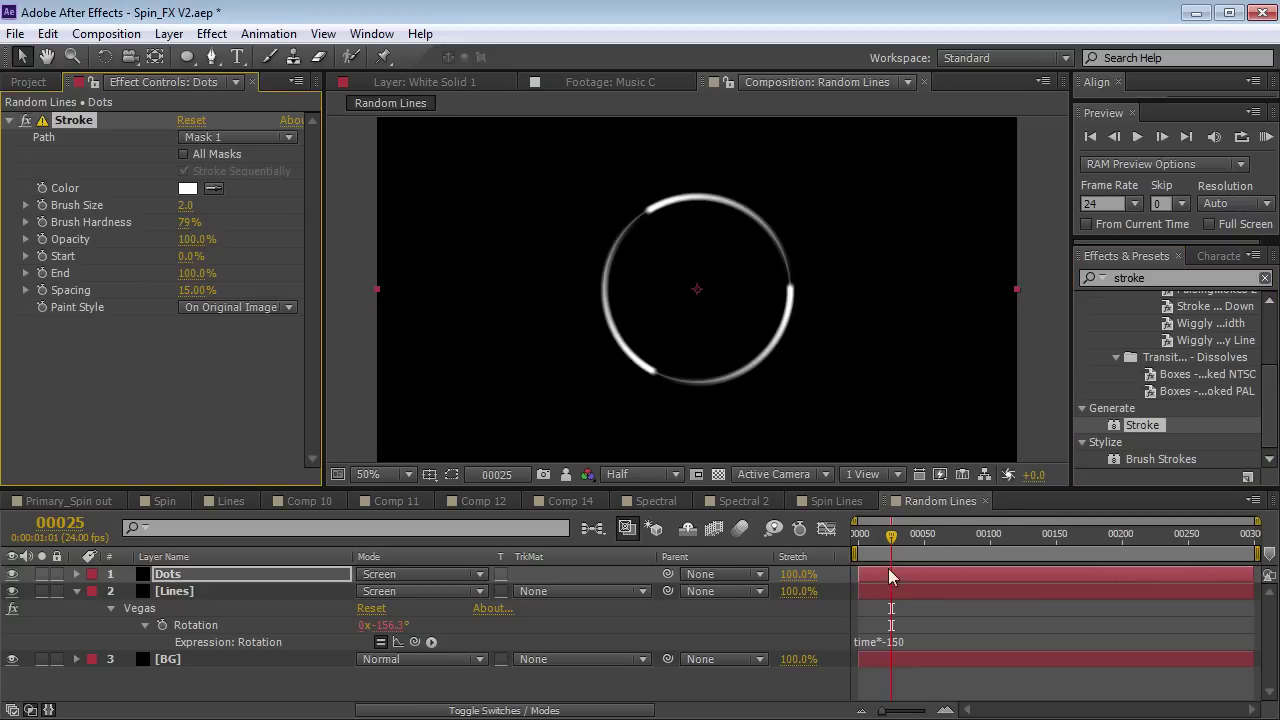
{"action": "left_click", "coordinate": [225, 139]}
{"action": "left_click", "coordinate": [230, 190]}
Solo the Dots layer and set its Stroke Brush Size to 7.7 and Spacing to 97.10%.
{"action": "left_click", "coordinate": [41, 574]}
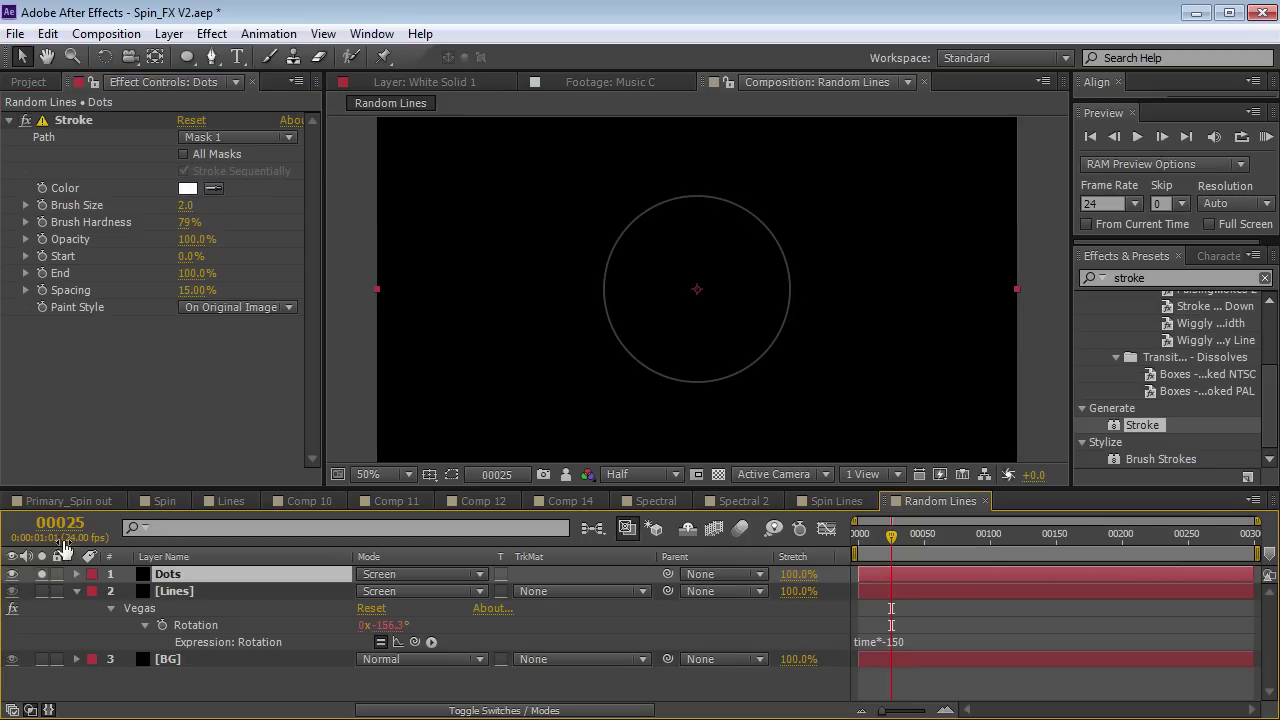
{"action": "left_click_drag", "start_coordinate": [186, 205], "coordinate": [250, 199]}
{"action": "left_click_drag", "start_coordinate": [205, 291], "coordinate": [282, 297]}
{"action": "left_click_drag", "start_coordinate": [288, 296], "coordinate": [284, 297]}
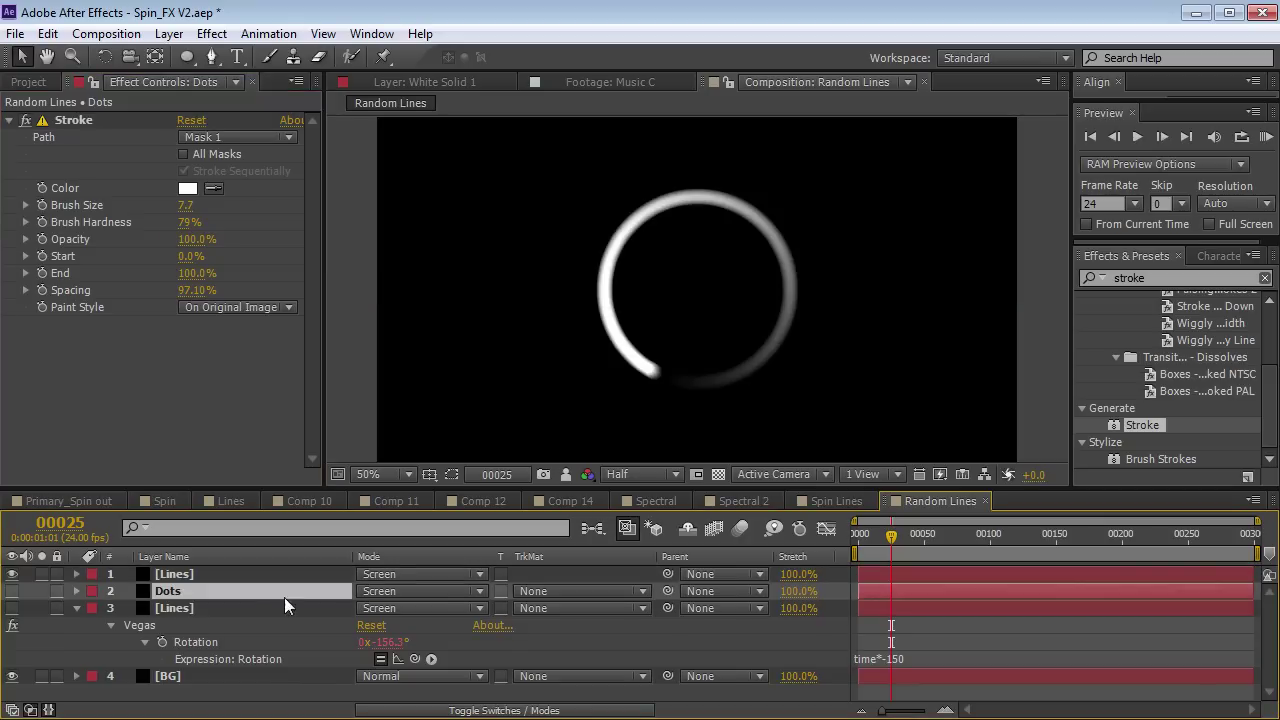
Hide the top Lines layer, show Dots, and use Lines as the Luma matte for Dots, checking the animation around frame 73.
{"action": "left_click", "coordinate": [12, 574]}
{"action": "left_click", "coordinate": [12, 591]}
{"action": "left_click", "coordinate": [563, 593]}
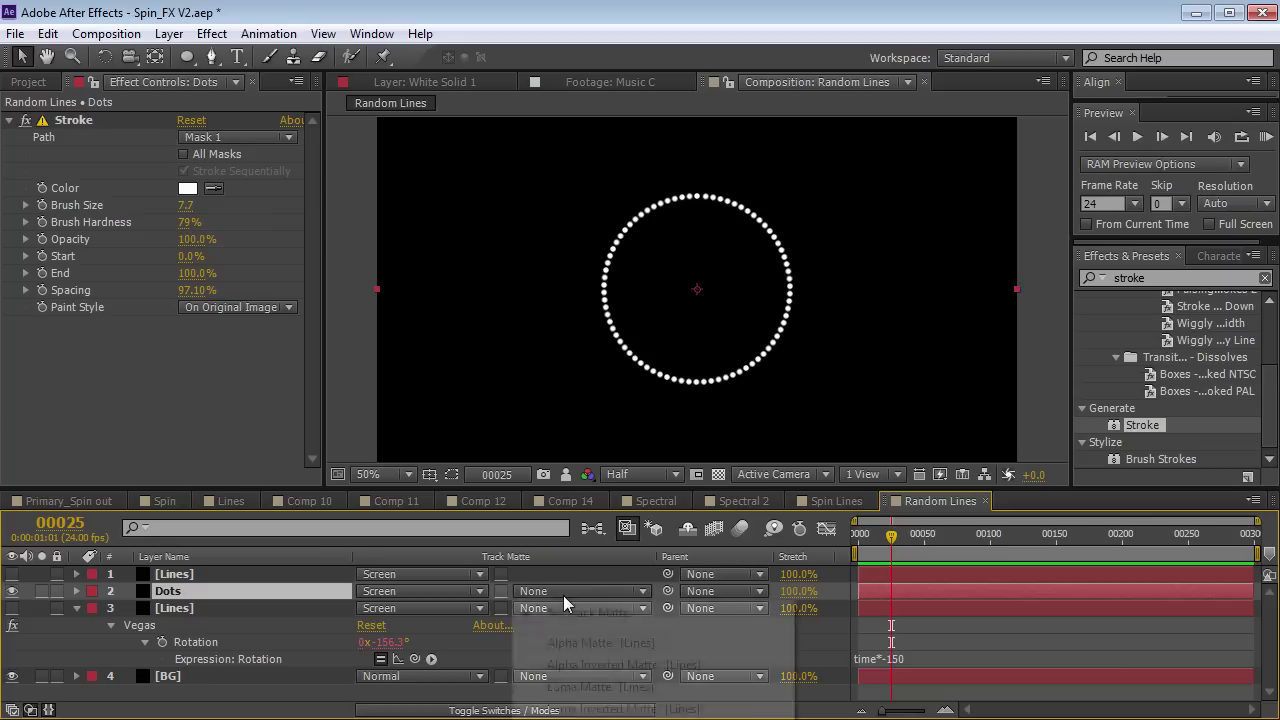
{"action": "left_click", "coordinate": [612, 688]}
{"action": "left_click_drag", "start_coordinate": [891, 540], "coordinate": [954, 544]}
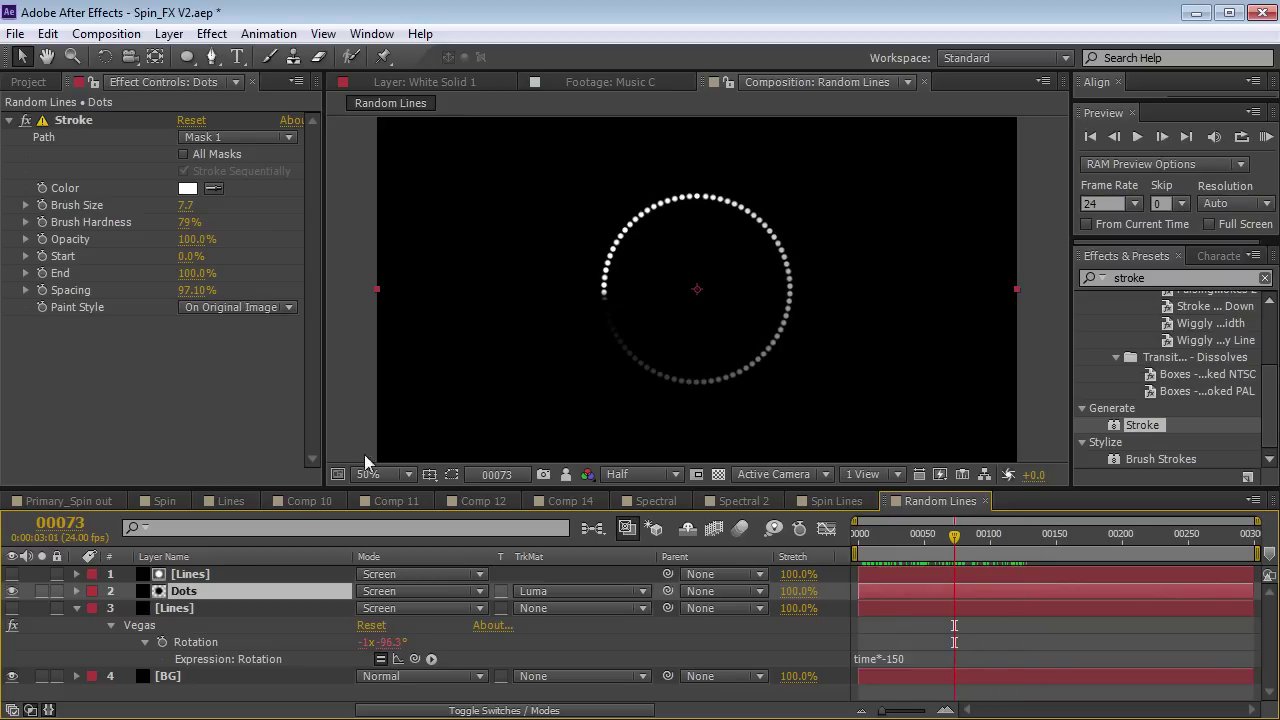
Set the matte Lines layer's Vegas Mid-point Opacity to -0.340 and check the fade around frame 28.
{"action": "left_click", "coordinate": [200, 574]}
{"action": "left_click_drag", "start_coordinate": [188, 443], "coordinate": [148, 432]}
{"action": "key", "text": "ctrl+z"}
{"action": "left_click_drag", "start_coordinate": [860, 530], "coordinate": [895, 550]}
Try 3 Vegas Segments on the matte Lines layer, check around frame 35, and return the value to 1.
{"action": "left_click", "coordinate": [184, 222]}
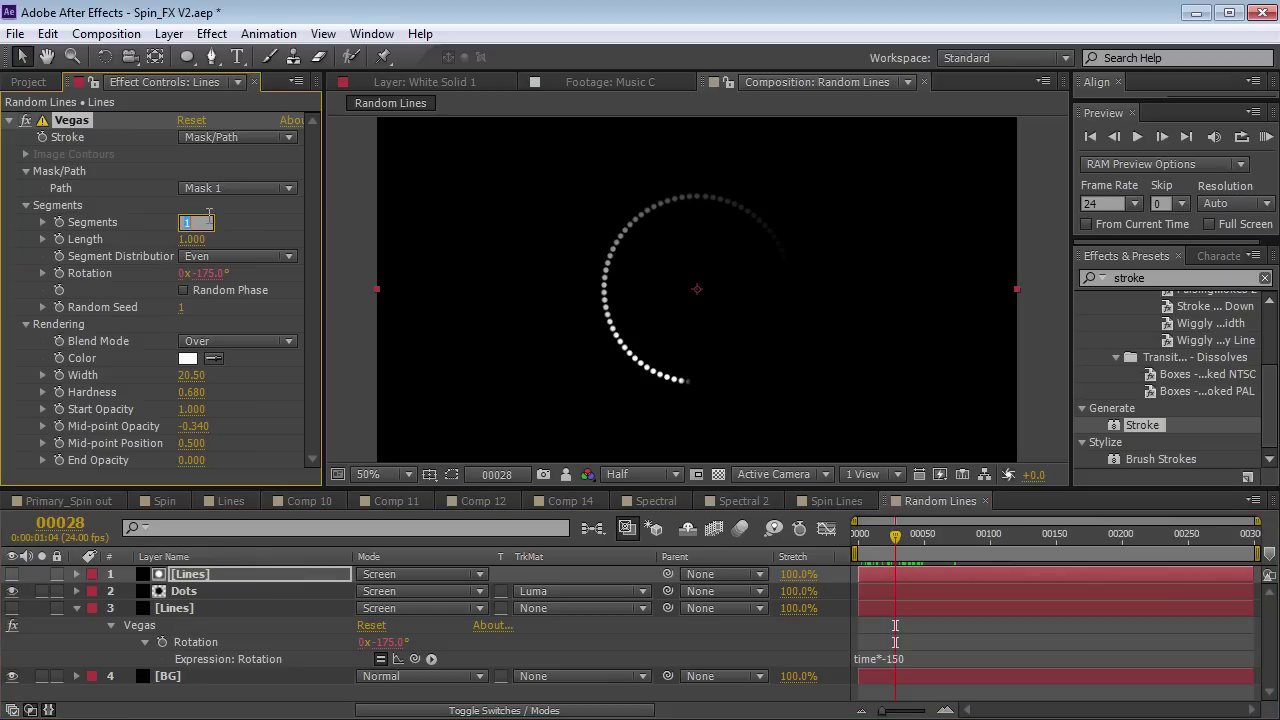
{"action": "type", "text": "3"}
{"action": "key", "text": "Return"}
{"action": "mouse_move", "coordinate": [881, 534]}
{"action": "left_mouse_down"}
{"action": "mouse_move", "coordinate": [917, 538]}
{"action": "mouse_move", "coordinate": [904, 538]}
{"action": "left_mouse_up"}
{"action": "left_click", "coordinate": [184, 222]}
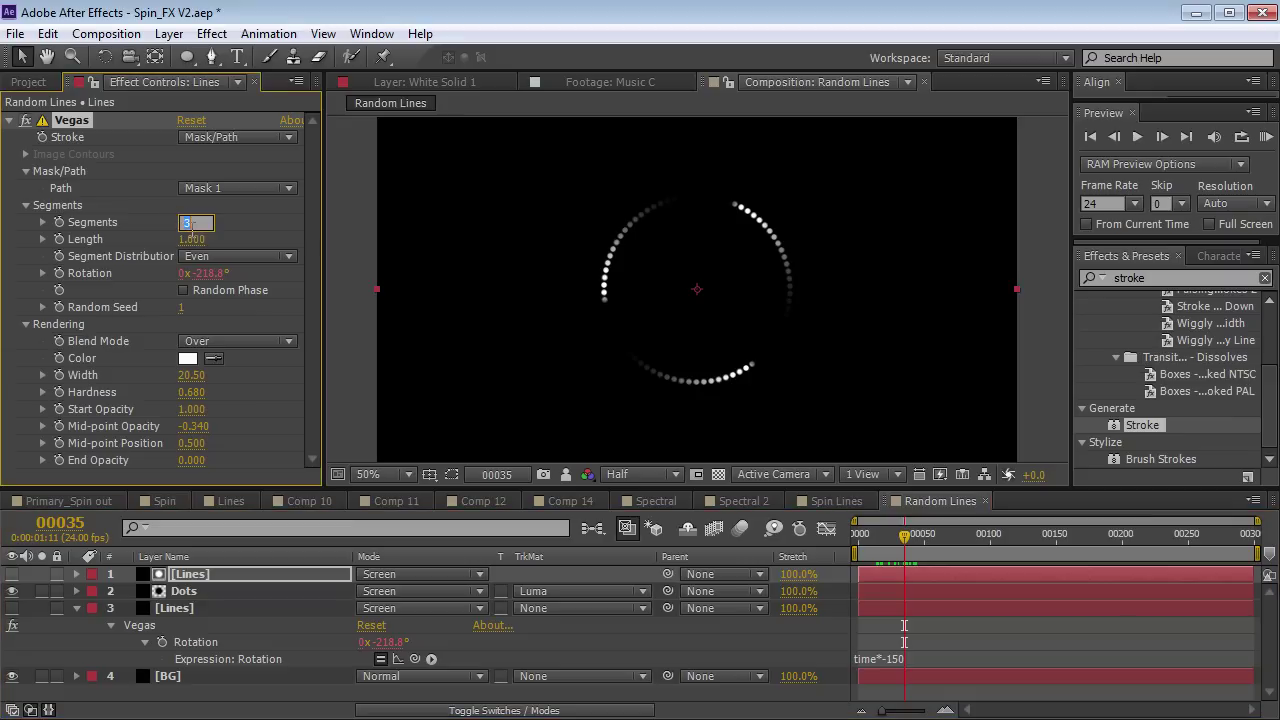
{"action": "key", "text": "Return"}
Parent the matte Lines layer to the Dots layer.
{"action": "left_click", "coordinate": [243, 573]}
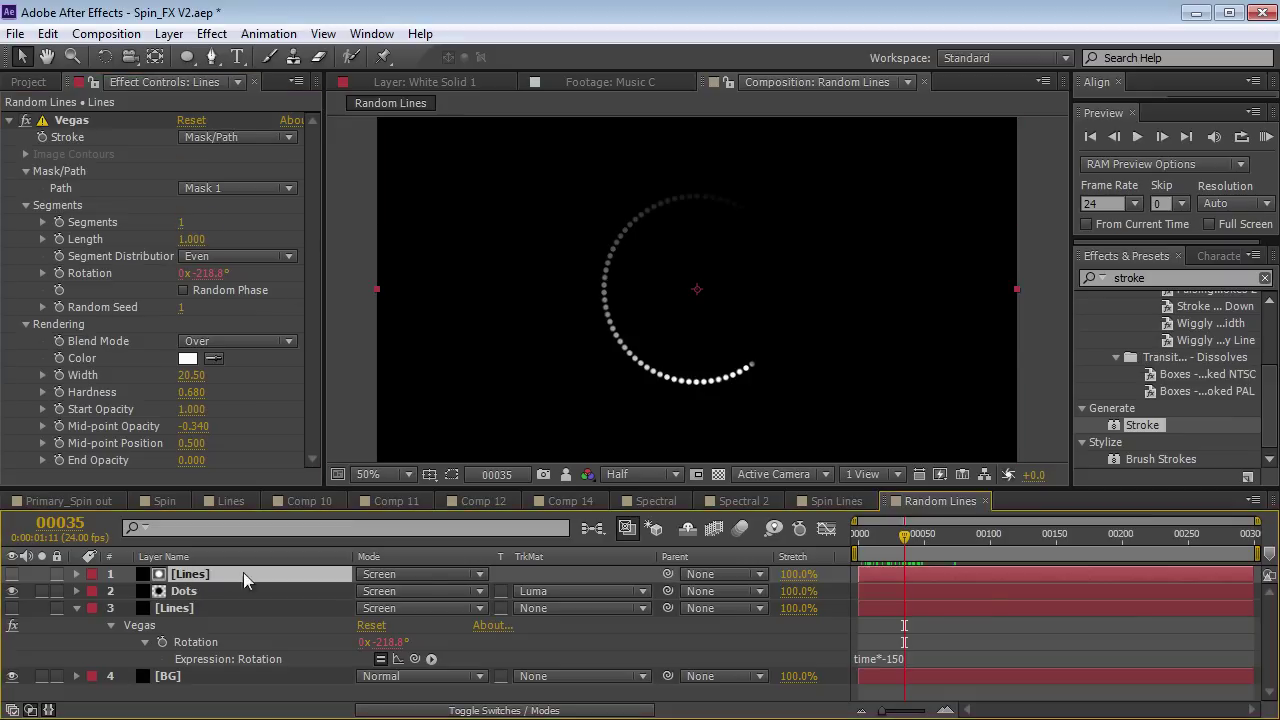
{"action": "left_click_drag", "start_coordinate": [667, 574], "coordinate": [197, 592]}
{"action": "left_click_drag", "start_coordinate": [657, 555], "coordinate": [505, 566]}
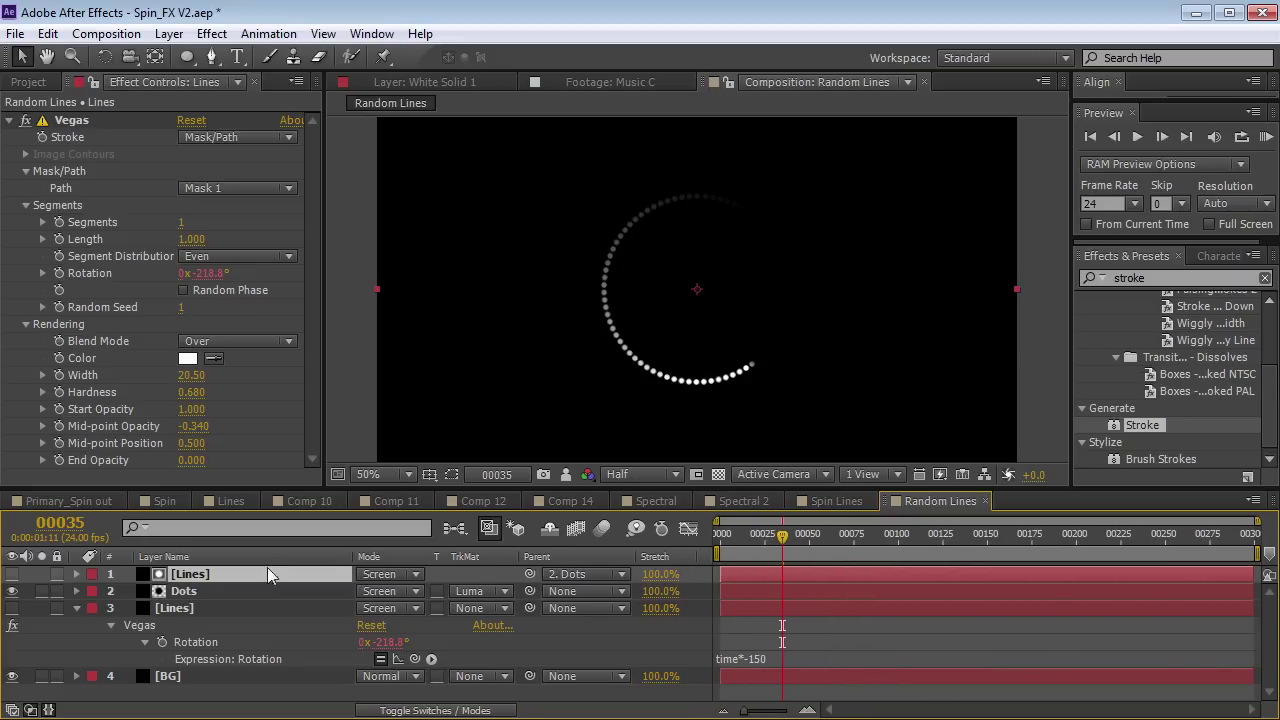
Scale the Dots layer and its matte down to fit inside the outer Lines ring, and check the spin up to frame 38.
{"action": "left_click", "coordinate": [190, 590]}
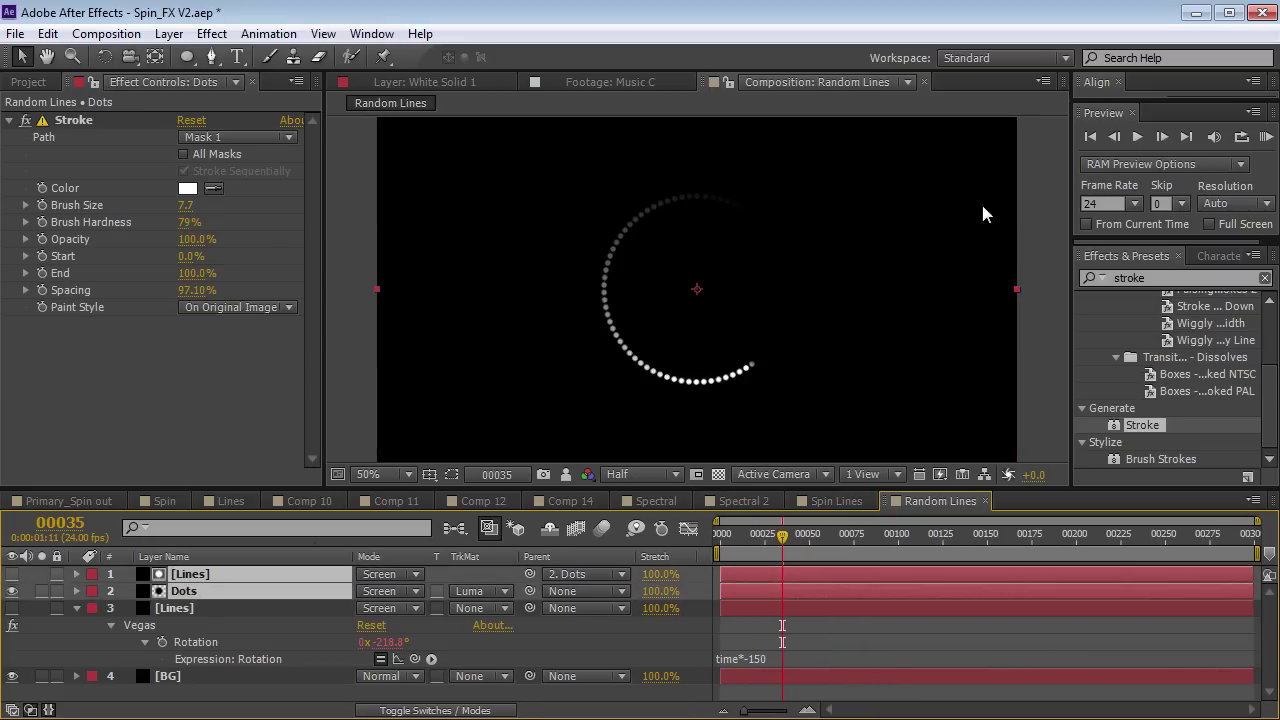
{"action": "key", "text": "grave"}
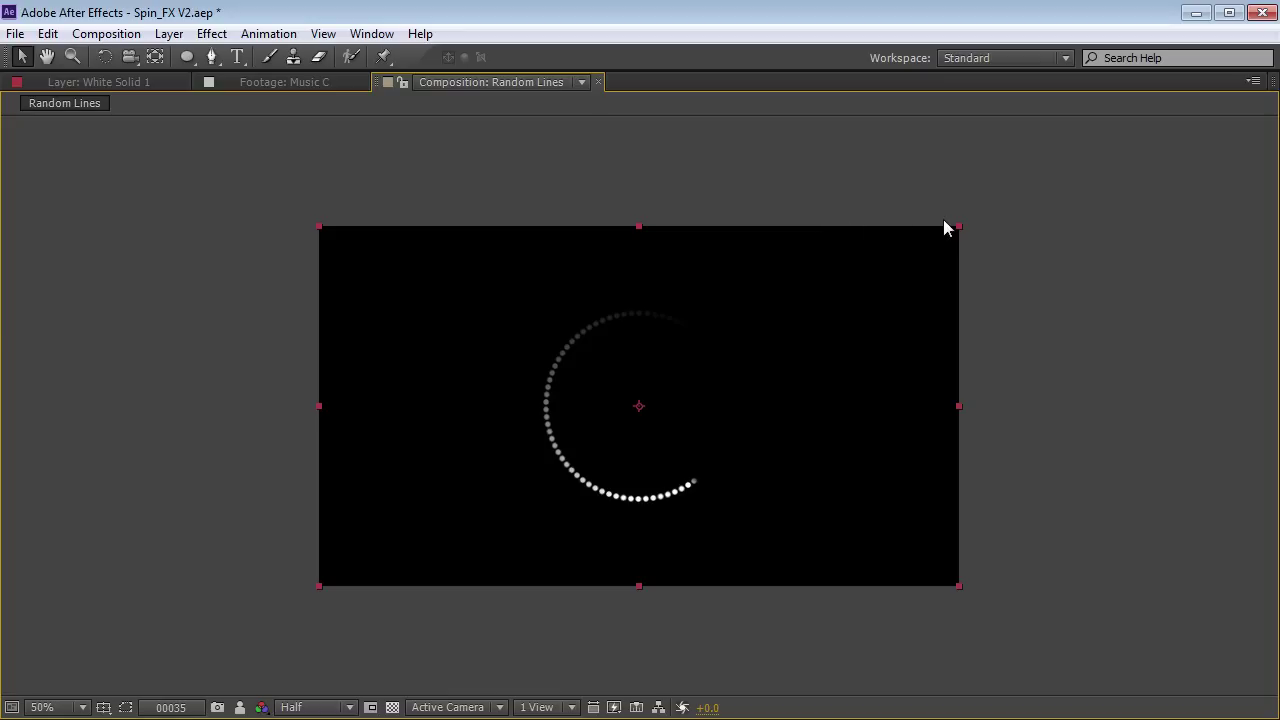
{"action": "left_click_drag", "start_coordinate": [957, 229], "coordinate": [906, 264]}
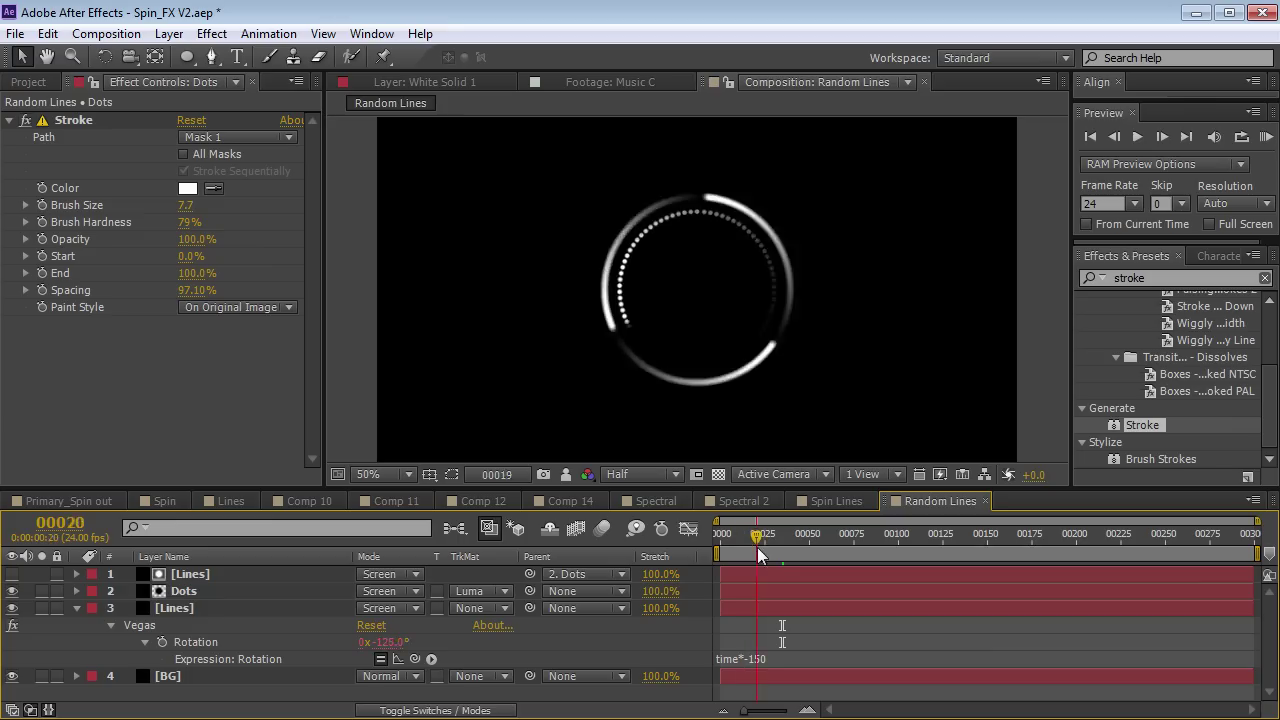
{"action": "left_click_drag", "start_coordinate": [757, 547], "coordinate": [789, 550]}
{"action": "left_click", "coordinate": [752, 657]}
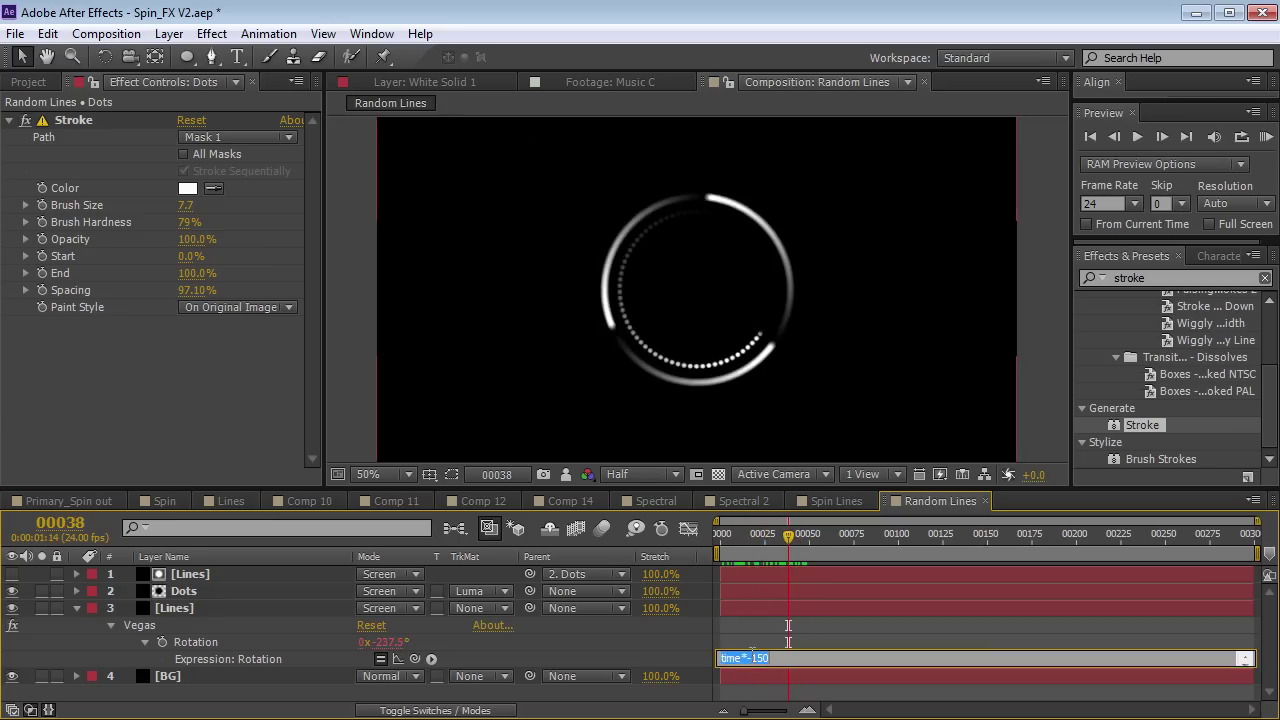
Duplicate the outer Lines layer and scale the copy down slightly to sit between the outer ring and the dots.
{"action": "left_click", "coordinate": [845, 610]}
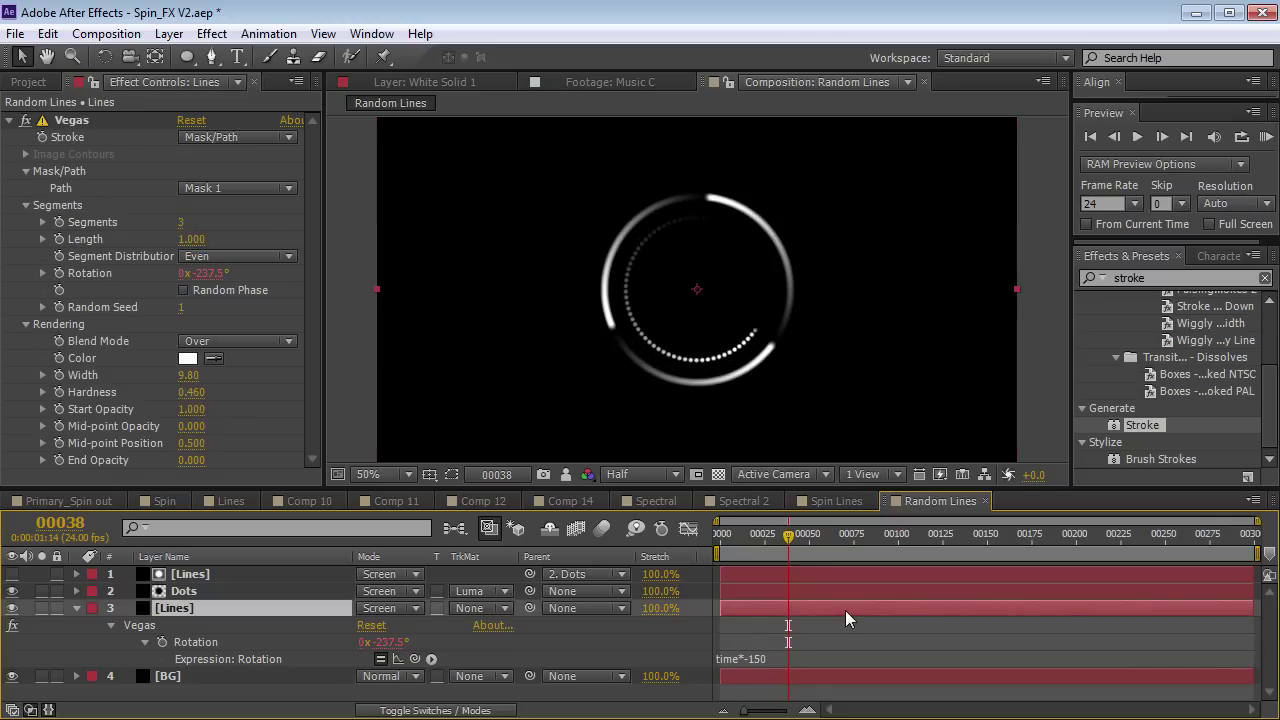
{"action": "key", "text": "grave"}
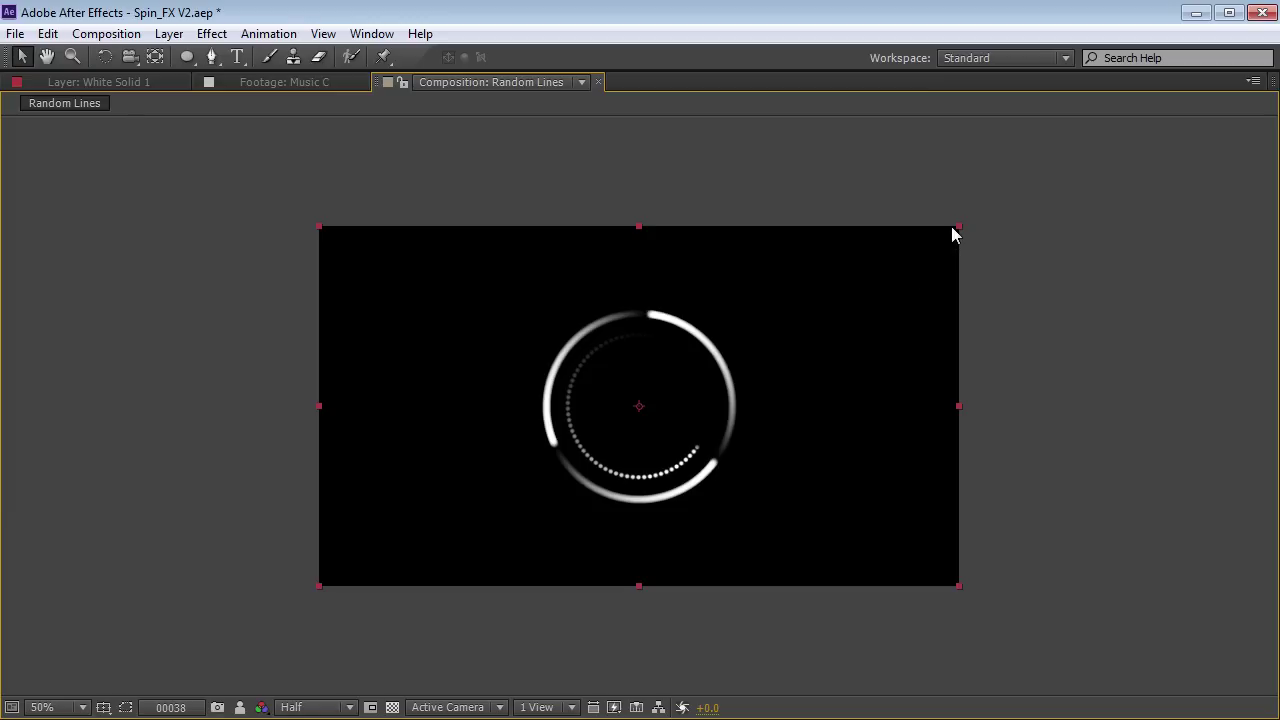
{"action": "left_click_drag", "start_coordinate": [952, 229], "coordinate": [931, 253]}
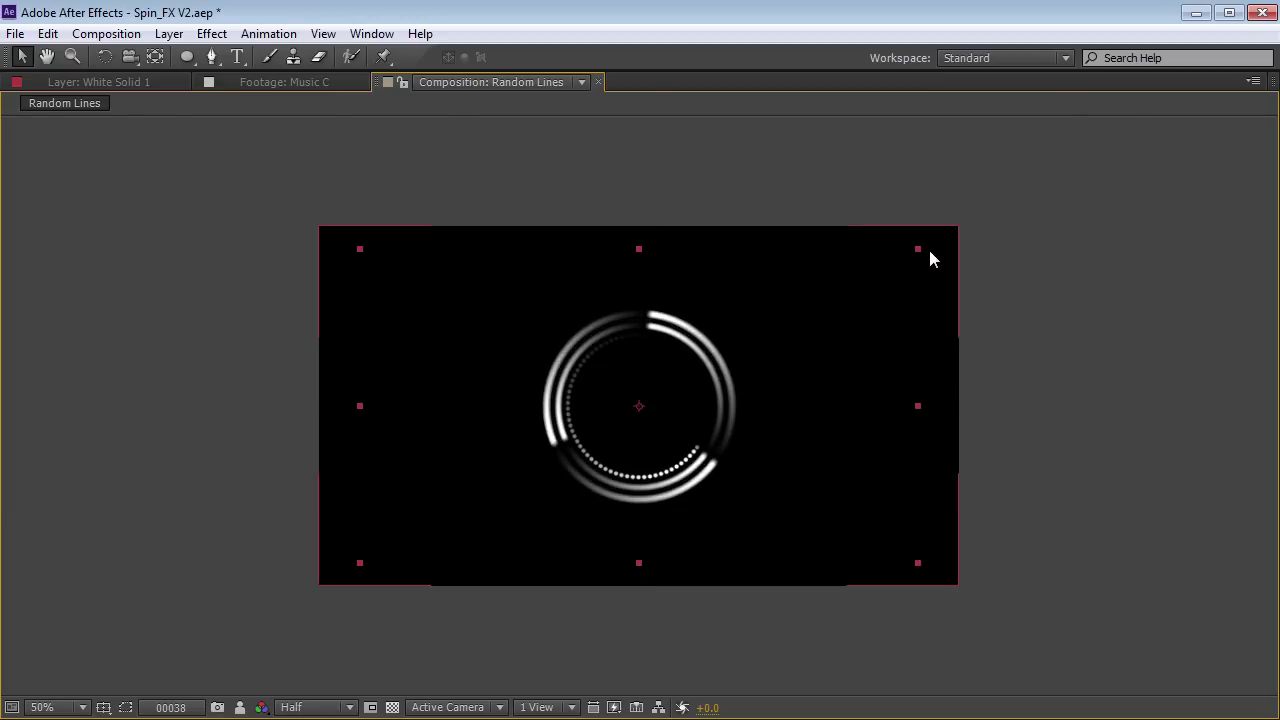
{"action": "key", "text": "grave"}
Set the inner Lines copy's Vegas Width to 3.90 and Segments to 7.
{"action": "left_click_drag", "start_coordinate": [123, 390], "coordinate": [129, 390]}
{"action": "left_click", "coordinate": [183, 221]}
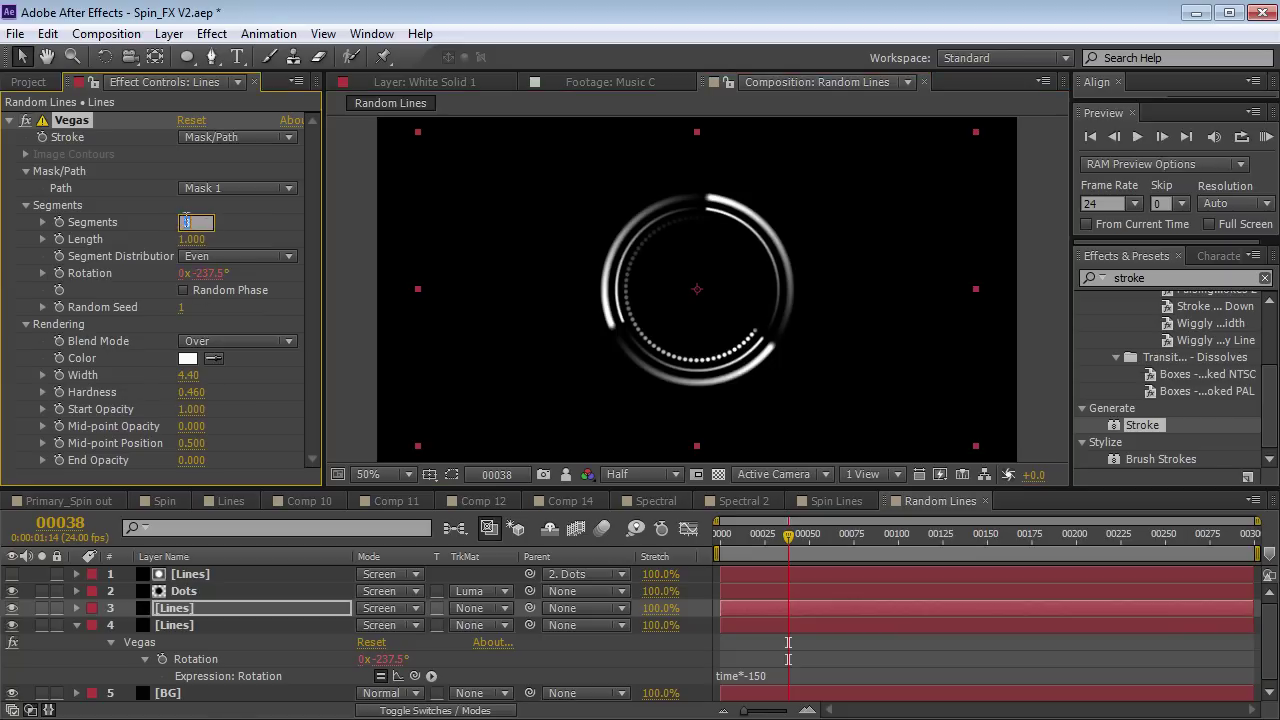
{"action": "type", "text": "8"}
{"action": "key", "text": "Return"}
{"action": "left_click", "coordinate": [183, 221]}
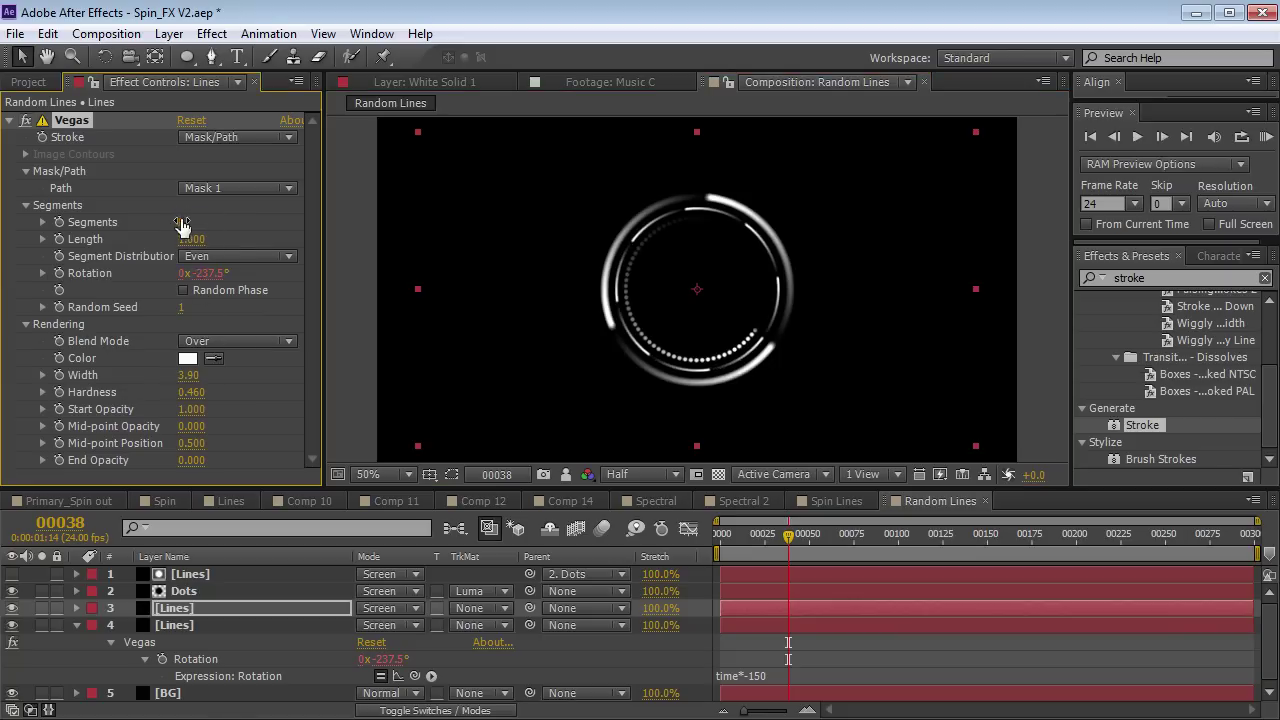
{"action": "type", "text": "7"}
{"action": "key", "text": "Return"}
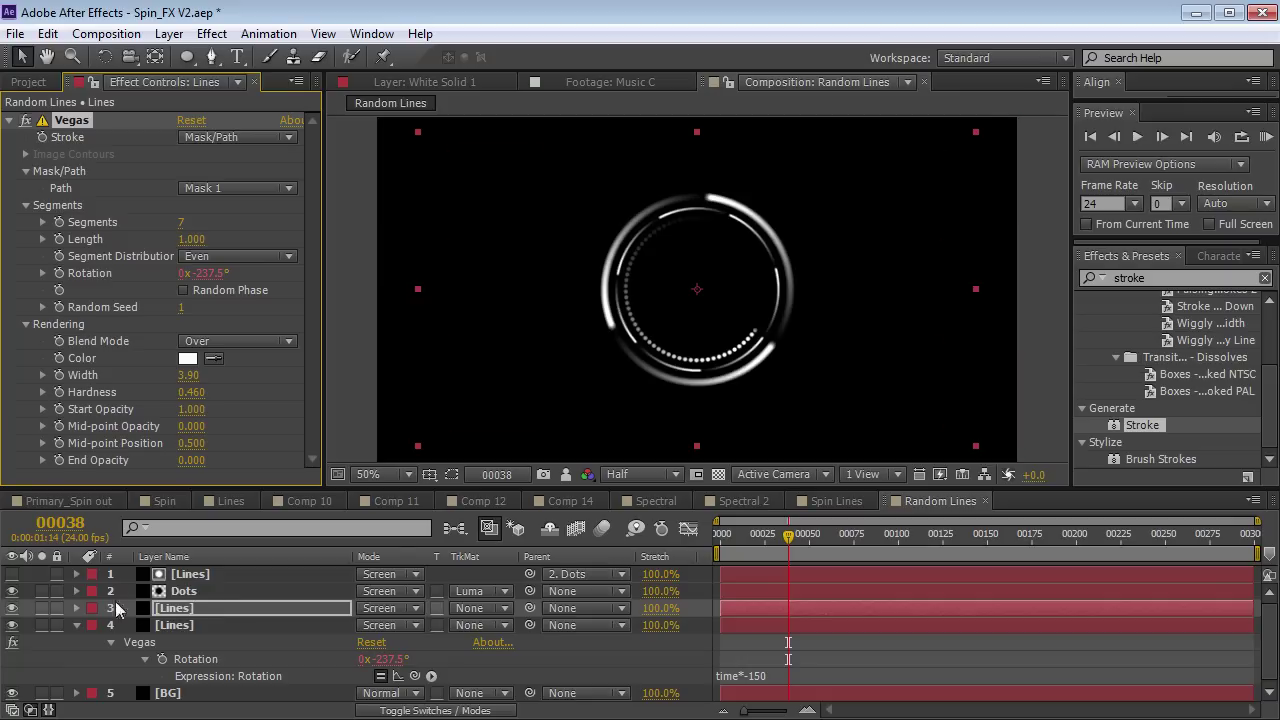
Duplicate the thin Lines layer and shrink Mask 1 of the copy to form a smaller ring inside the dots.
{"action": "left_click", "coordinate": [77, 625]}
{"action": "left_click", "coordinate": [177, 610]}
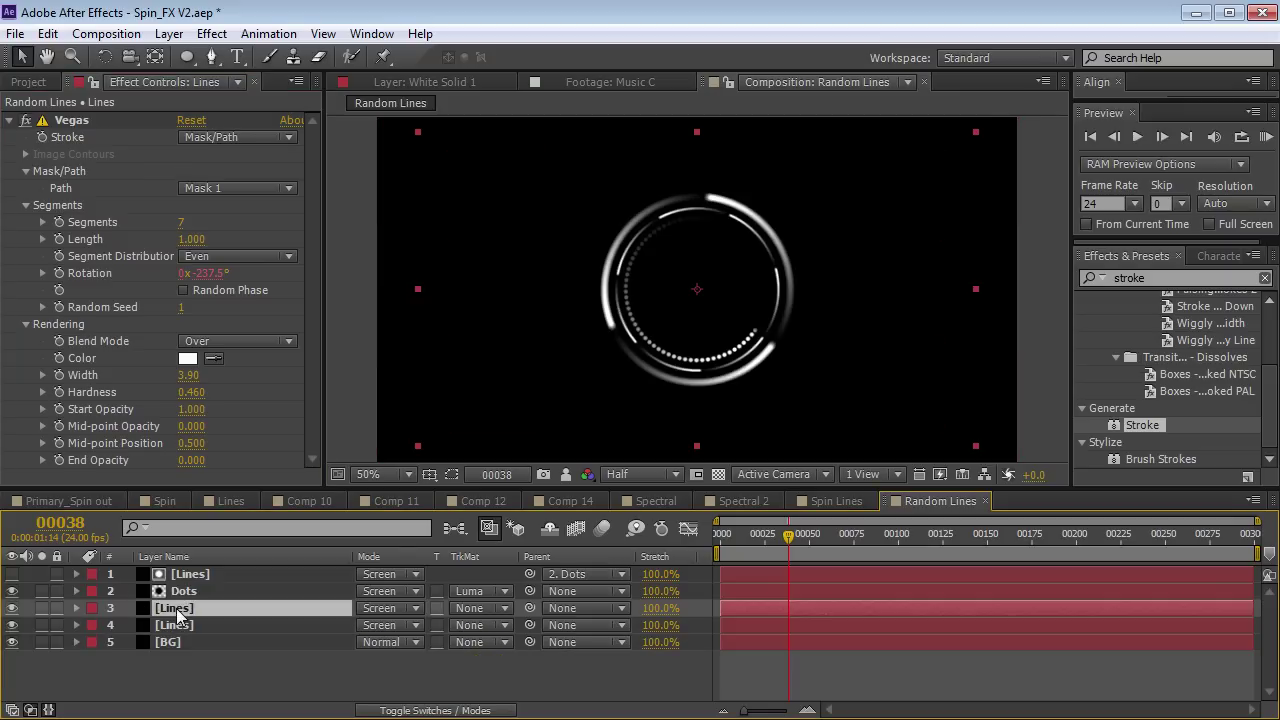
{"action": "key", "text": "ctrl+d"}
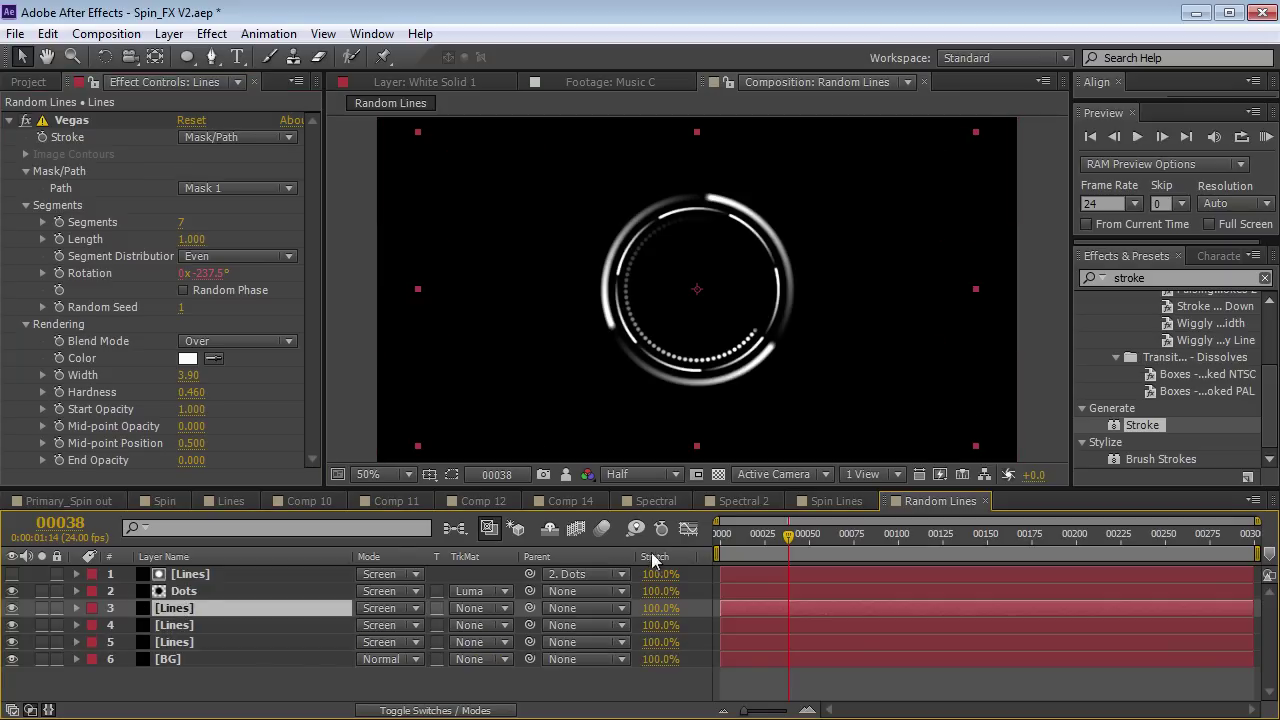
{"action": "key", "text": "m"}
{"action": "left_click", "coordinate": [182, 626]}
{"action": "left_click", "coordinate": [452, 474]}
{"action": "double_click", "coordinate": [699, 210]}
{"action": "left_click_drag", "start_coordinate": [778, 208], "coordinate": [743, 243]}
{"action": "left_click", "coordinate": [799, 615]}
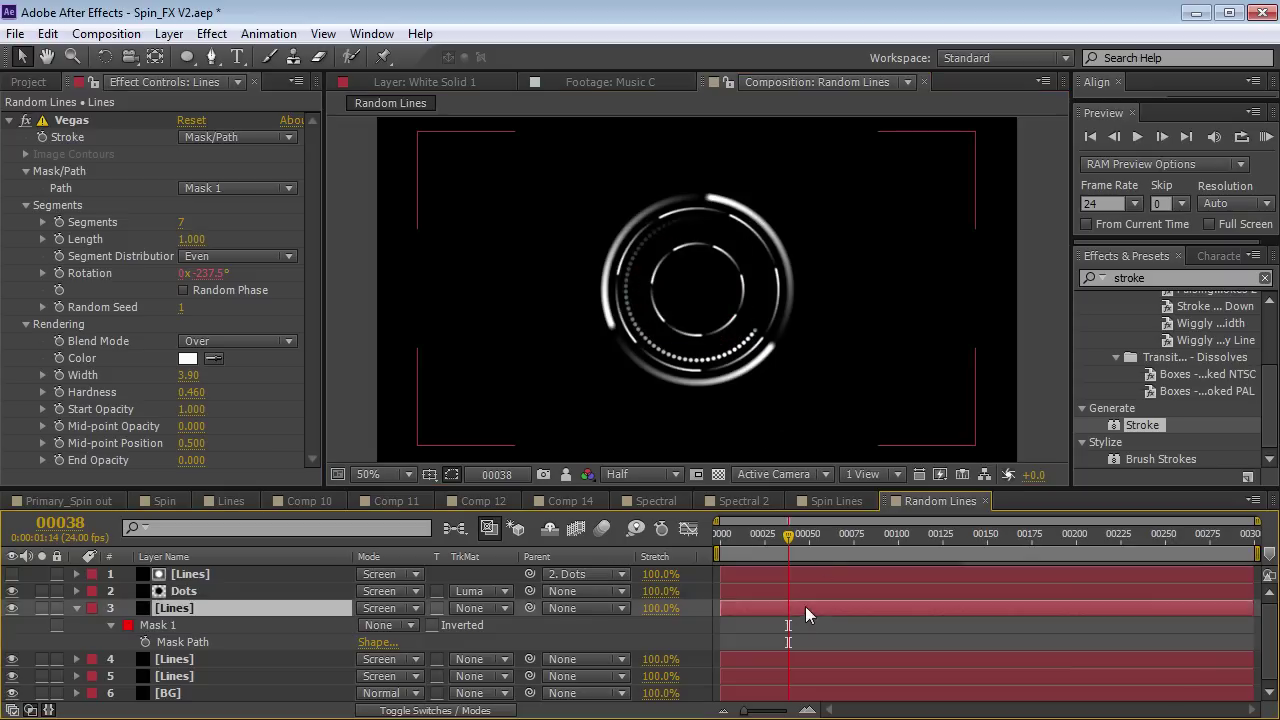
Set the smallest Lines ring's Vegas Segments to 1 and preview the animation.
{"action": "left_click", "coordinate": [152, 228]}
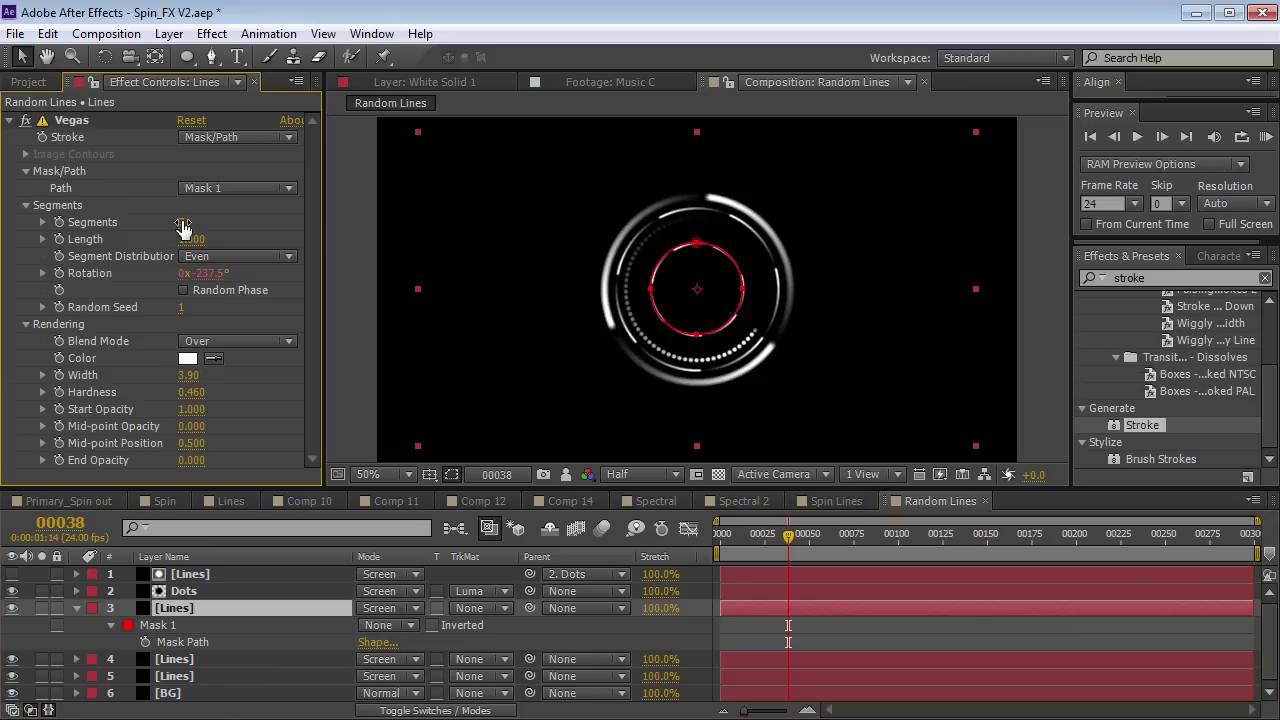
{"action": "left_click_drag", "start_coordinate": [182, 224], "coordinate": [175, 224]}
{"action": "left_click", "coordinate": [840, 640]}
{"action": "key", "text": "KP_0"}
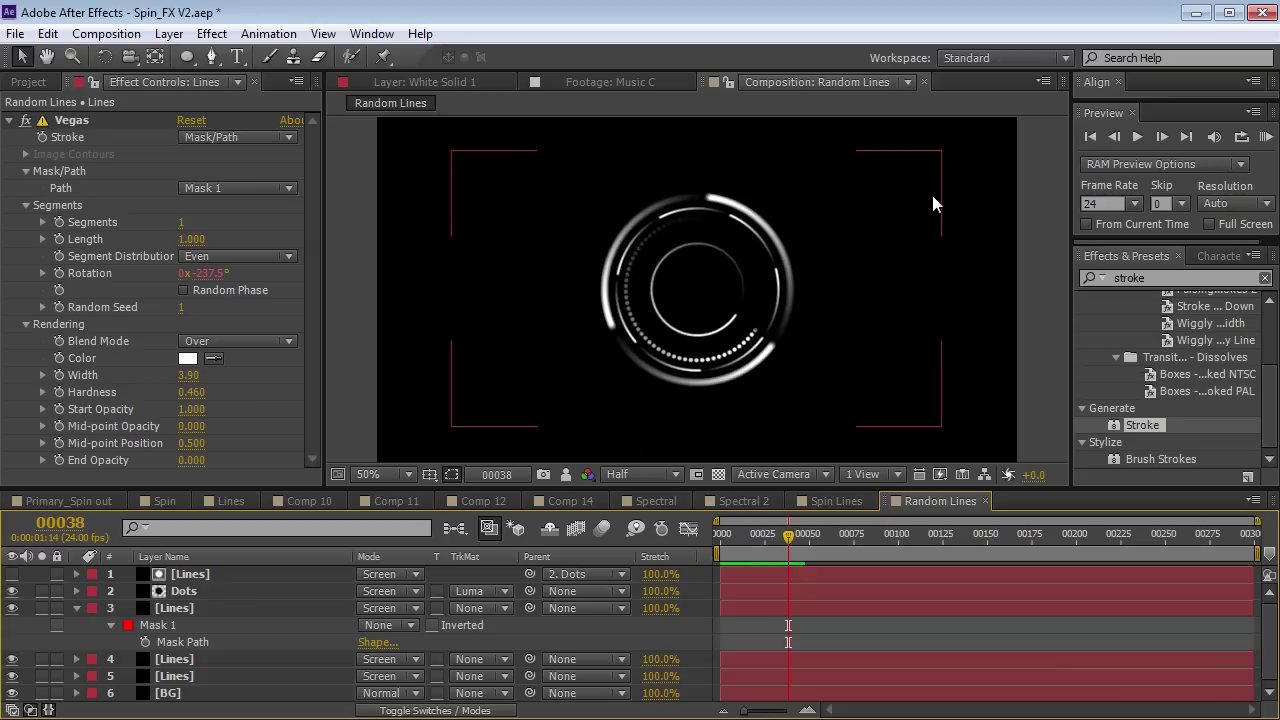
Change the label color of the Dots layer and its matte Lines layer to Aqua.
{"action": "left_click", "coordinate": [76, 608]}
{"action": "left_click", "coordinate": [192, 608]}
{"action": "left_click", "coordinate": [190, 591]}
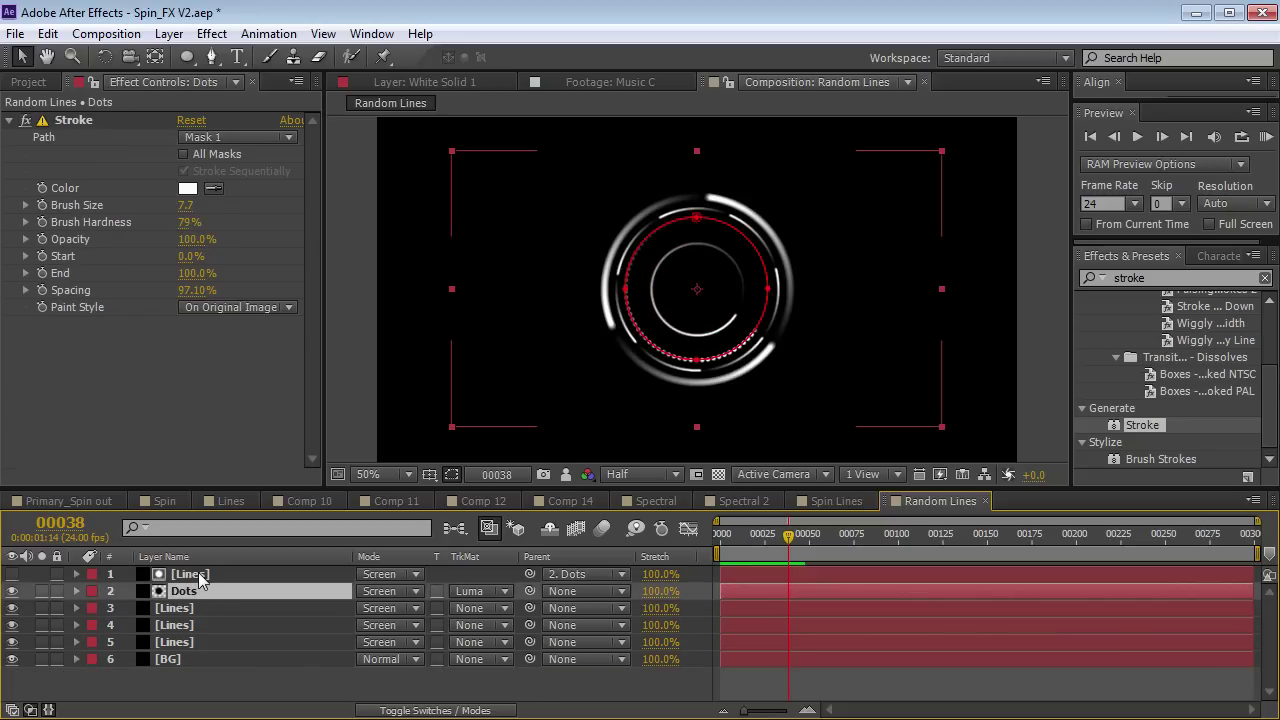
{"action": "left_click", "coordinate": [204, 584], "text": "shift"}
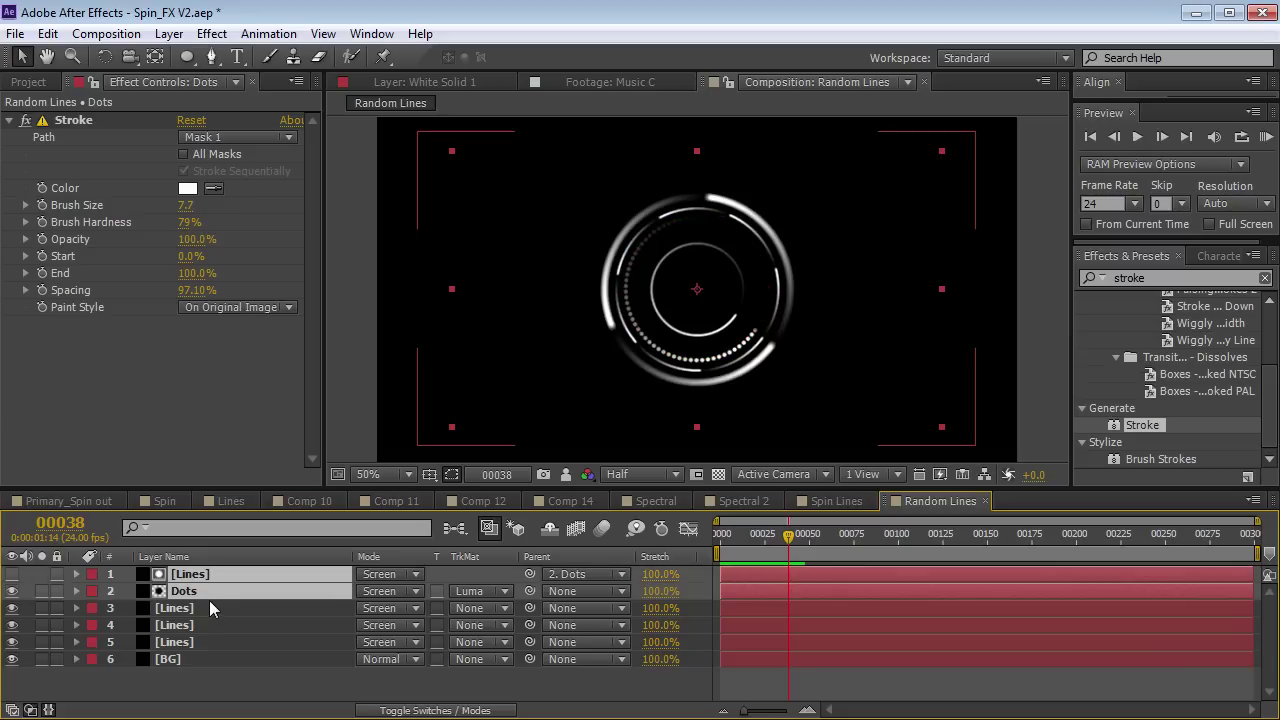
{"action": "left_click", "coordinate": [93, 591]}
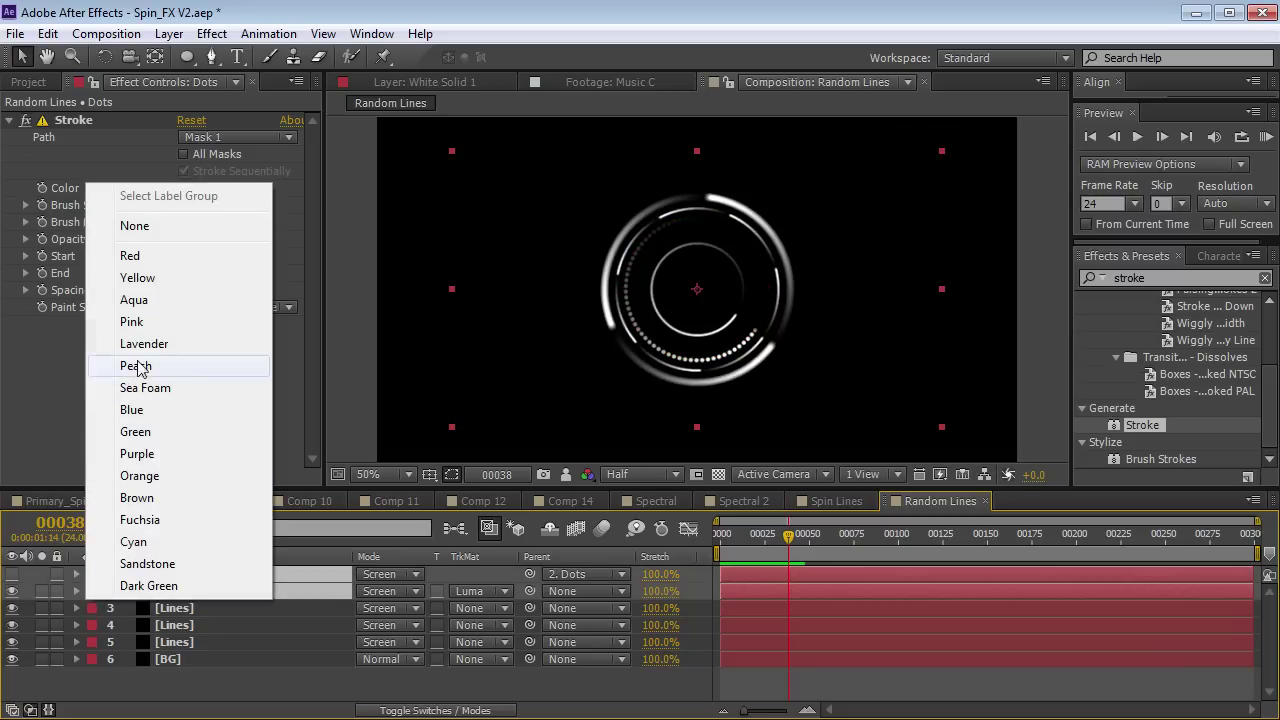
{"action": "left_click", "coordinate": [148, 299]}
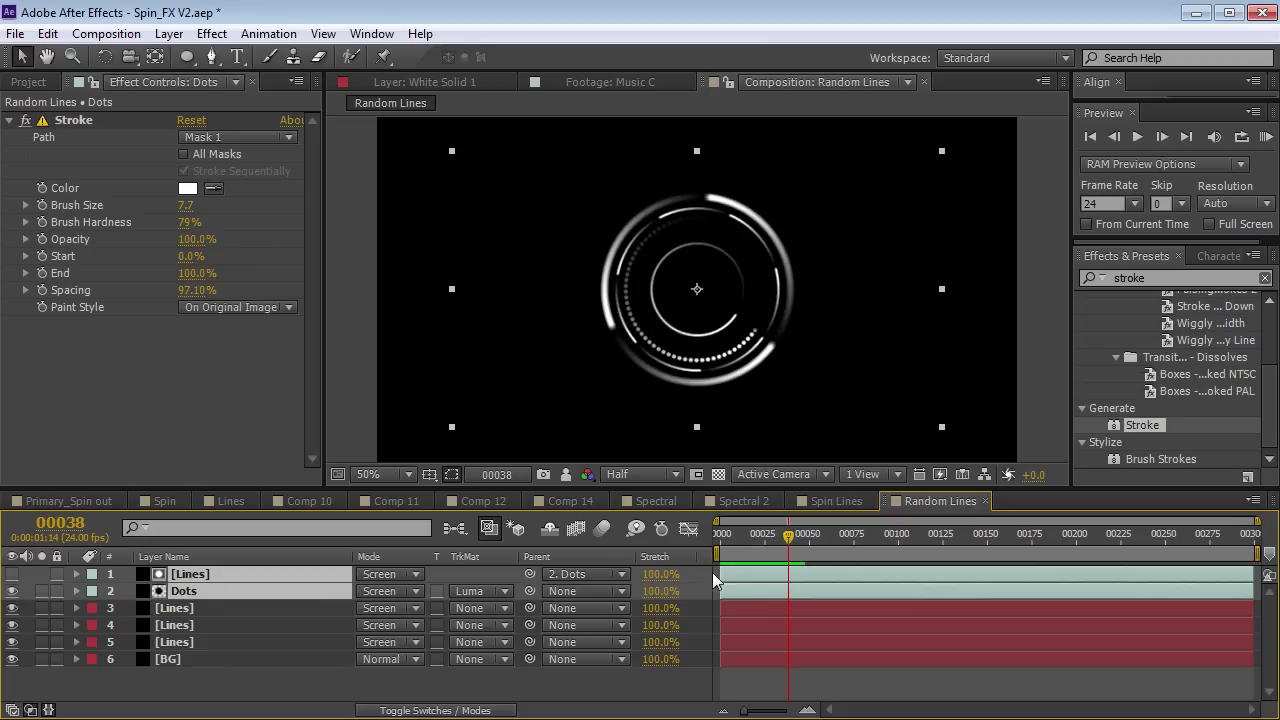
Duplicate the Dots layer together with its matte Lines layer, and solo the Dots copy.
{"action": "key", "text": "ctrl+d"}
{"action": "left_click", "coordinate": [172, 608]}
{"action": "left_click", "coordinate": [183, 594]}
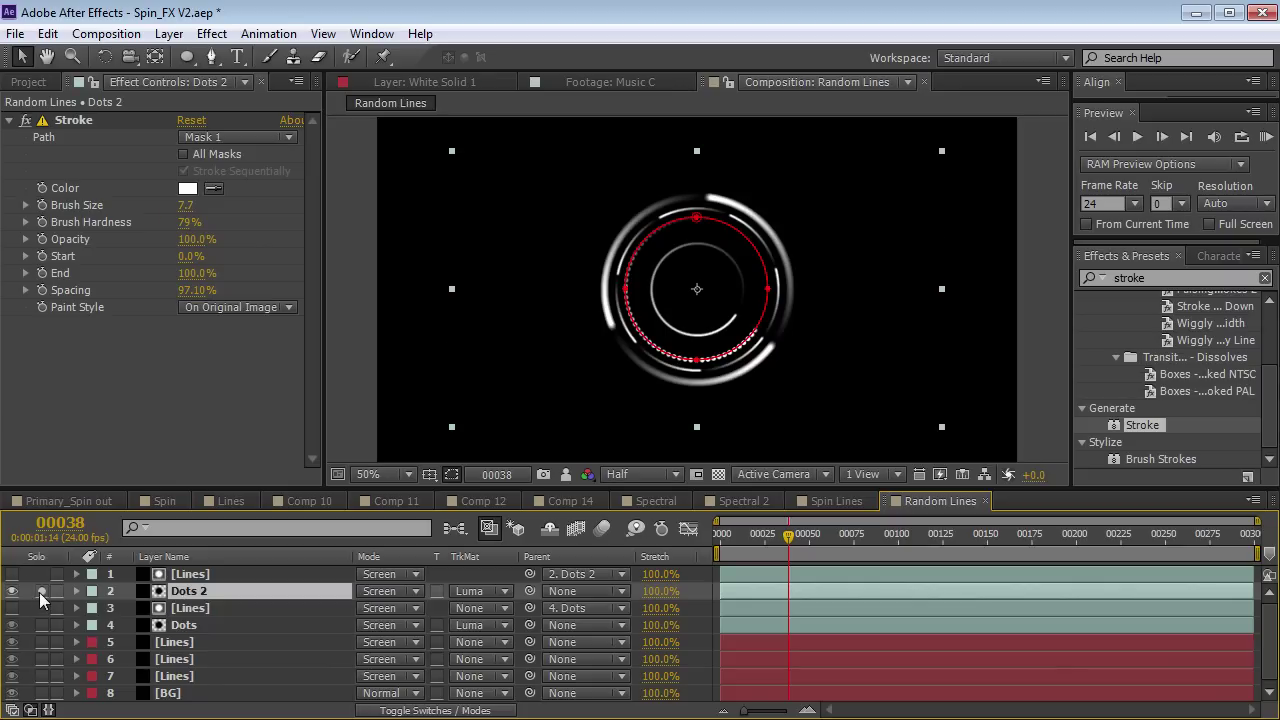
{"action": "left_click", "coordinate": [41, 591]}
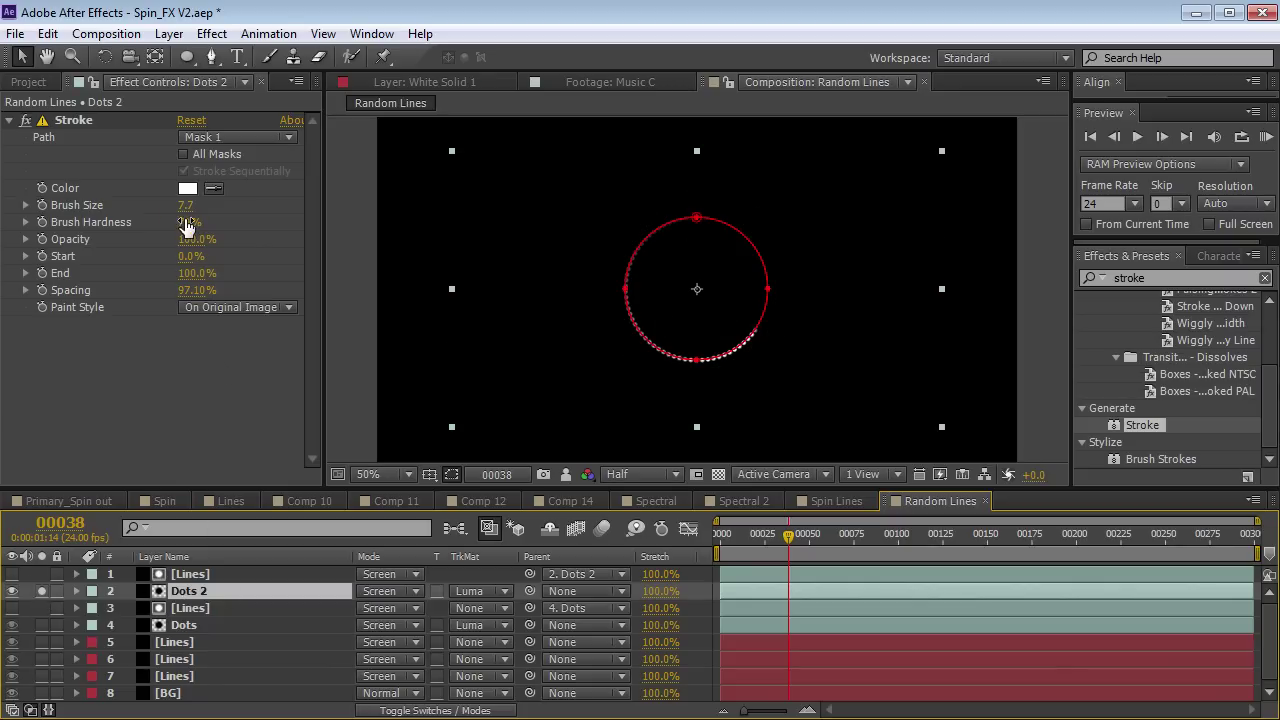
Set the Dots copy's Stroke Brush Size to 44.7, hide the mask outlines, and inspect the dashes up close.
{"action": "mouse_move", "coordinate": [185, 205]}
{"action": "left_mouse_down"}
{"action": "mouse_move", "coordinate": [523, 171]}
{"action": "mouse_move", "coordinate": [628, 363]}
{"action": "left_mouse_up"}
{"action": "left_click", "coordinate": [452, 474]}
{"action": "key", "text": "period"}
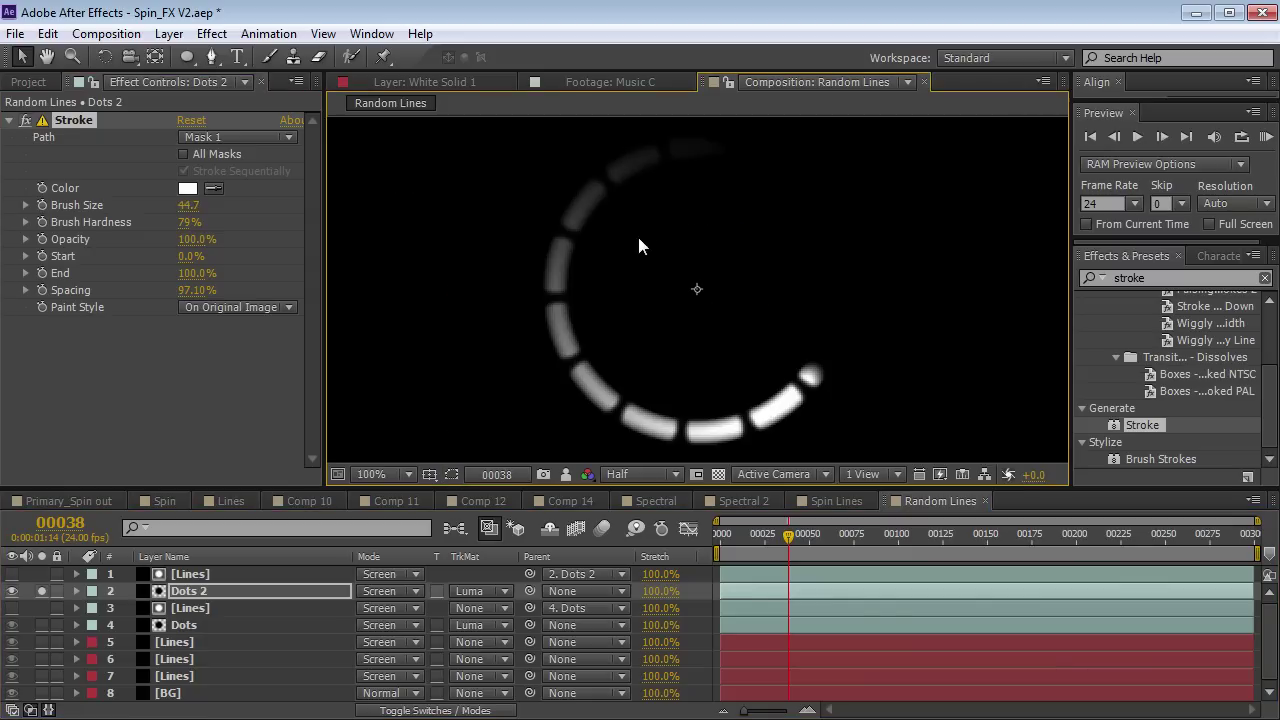
{"action": "key", "text": "comma"}
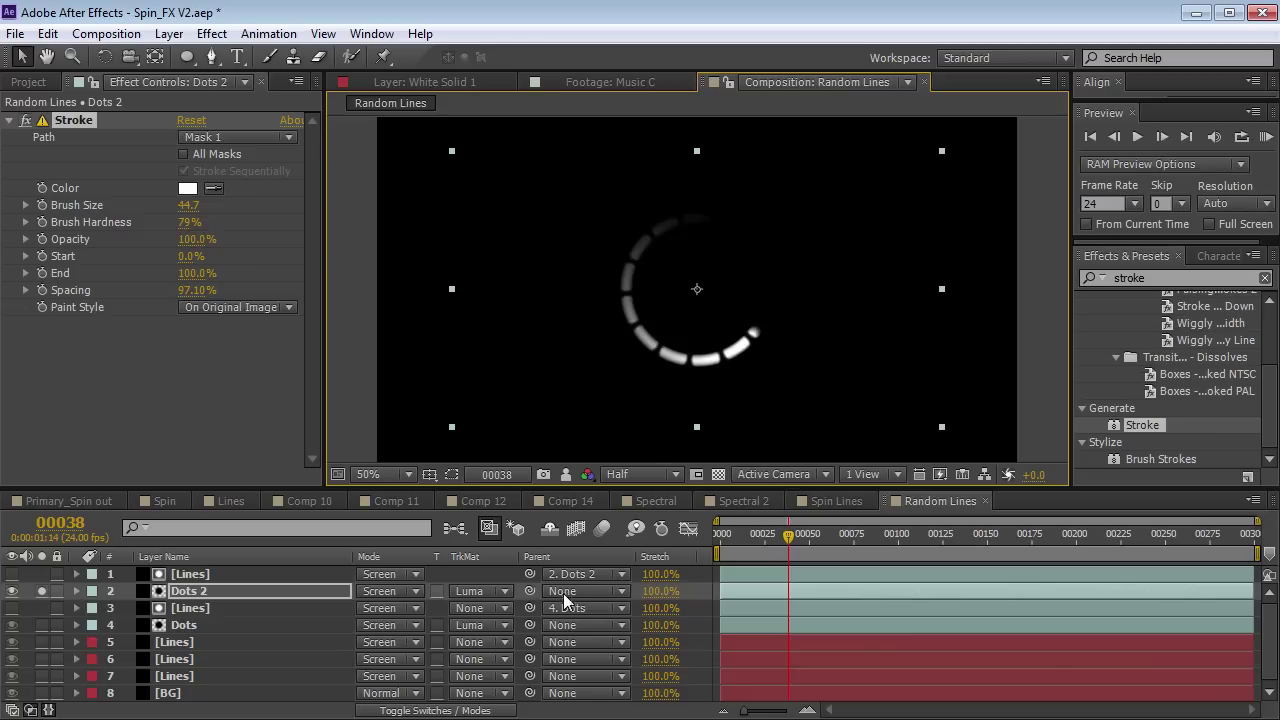
Turn off the Dots 2 track matte and set its Stroke Brush Size to 46.3 and Brush Hardness to 95%.
{"action": "left_click", "coordinate": [500, 598]}
{"action": "left_click", "coordinate": [500, 612]}
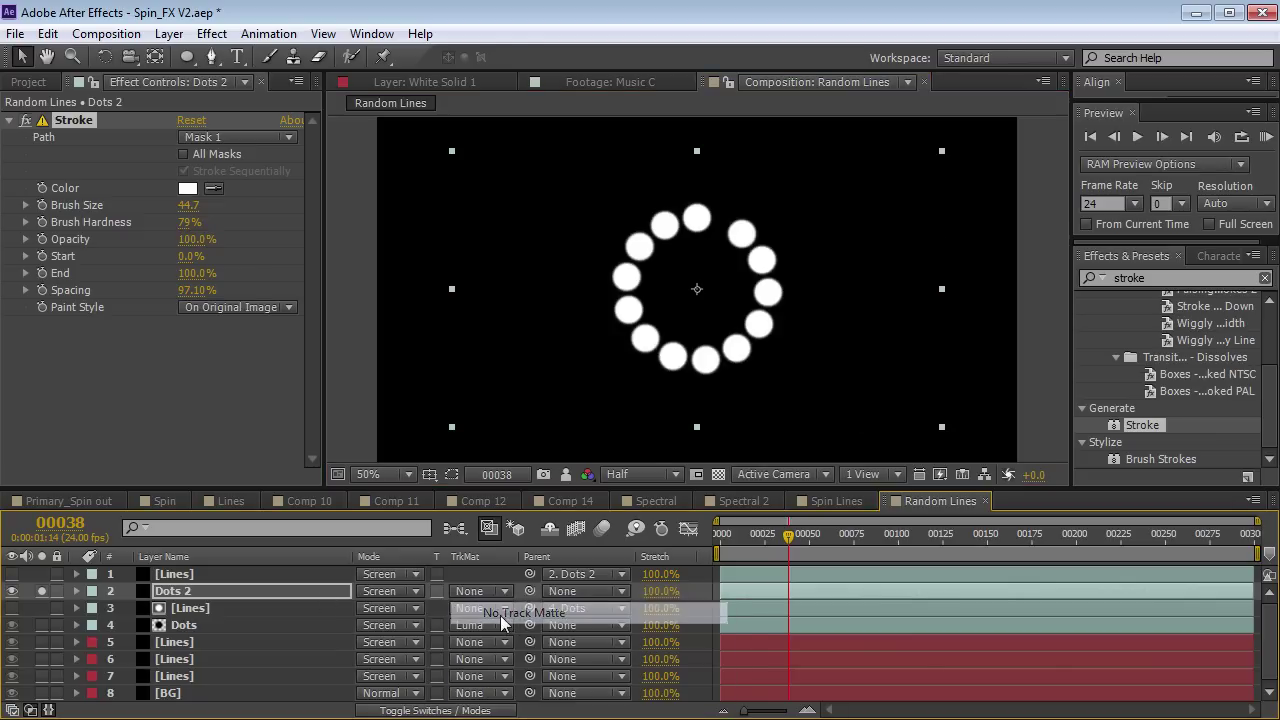
{"action": "left_click_drag", "start_coordinate": [188, 205], "coordinate": [200, 204]}
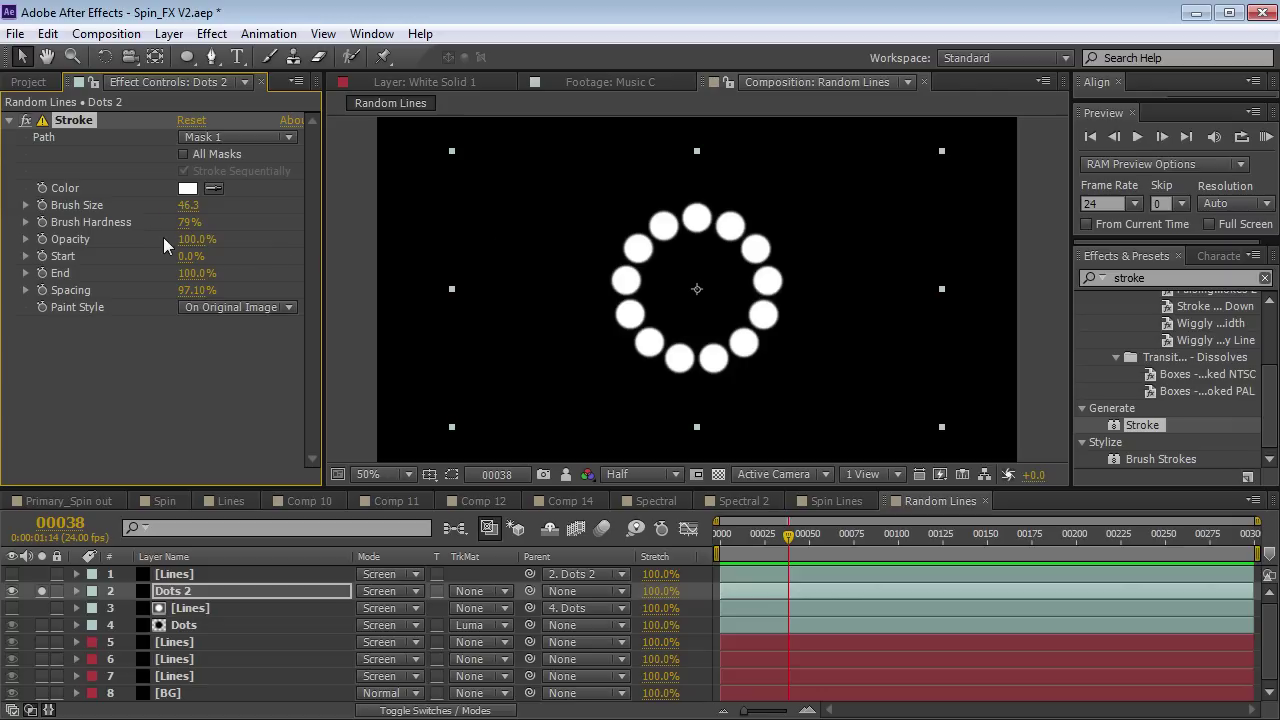
{"action": "mouse_move", "coordinate": [188, 222]}
{"action": "left_mouse_down"}
{"action": "mouse_move", "coordinate": [220, 216]}
{"action": "mouse_move", "coordinate": [205, 220]}
{"action": "left_mouse_up"}
{"action": "left_click_drag", "start_coordinate": [370, 216], "coordinate": [364, 226]}
Restore the Luma Matte on Dots 2 and scale the layer down to 62.6%.
{"action": "left_click", "coordinate": [478, 591]}
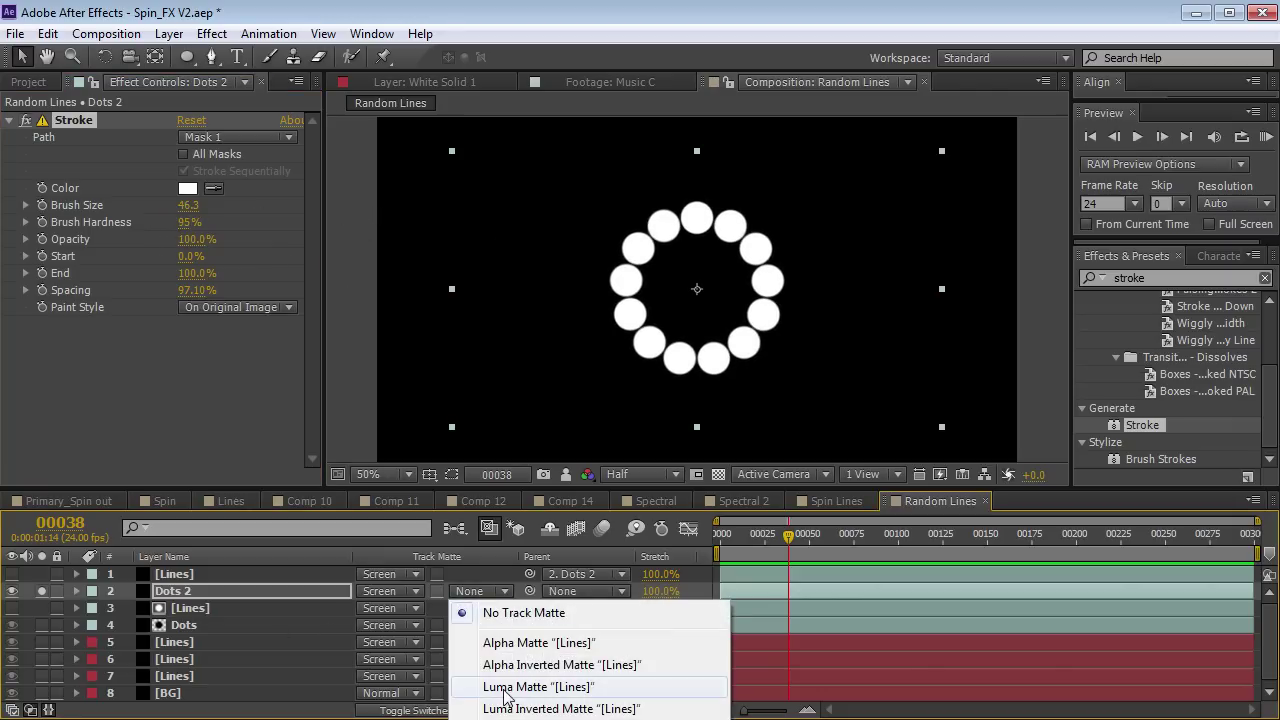
{"action": "left_click", "coordinate": [524, 689]}
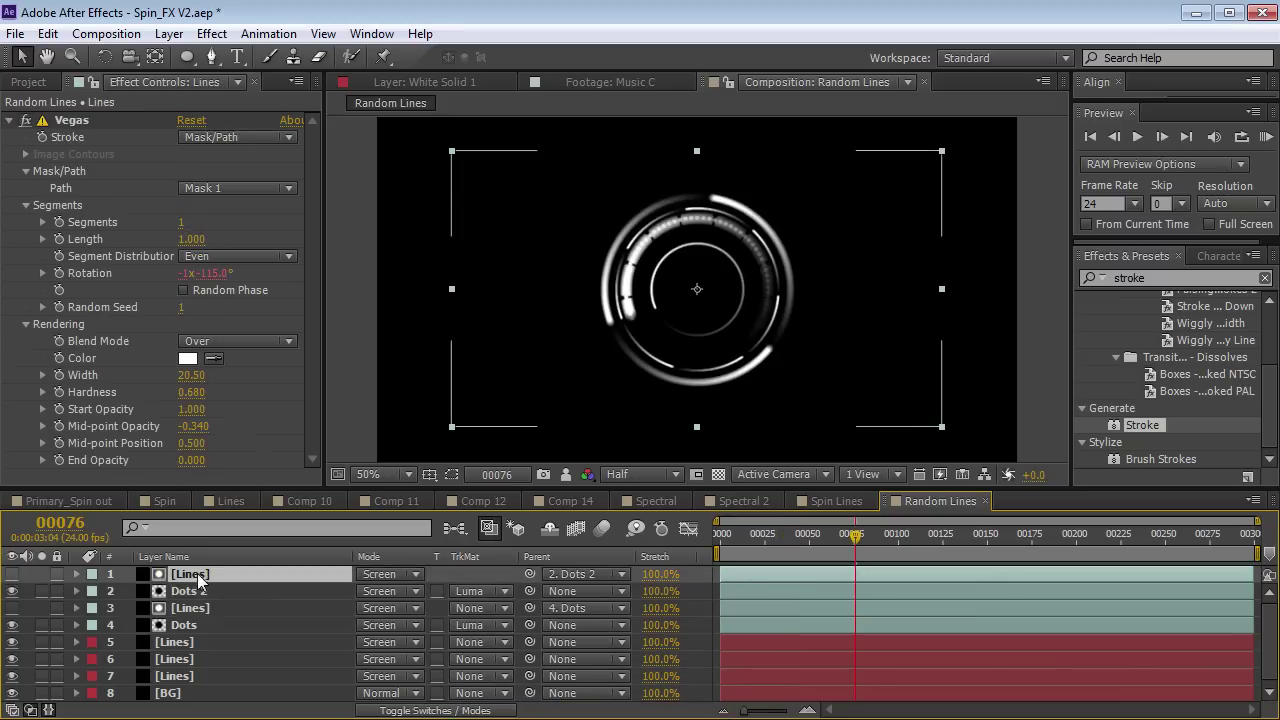
{"action": "left_click", "coordinate": [192, 591]}
{"action": "key", "text": "s"}
{"action": "left_click_drag", "start_coordinate": [412, 608], "coordinate": [396, 608]}
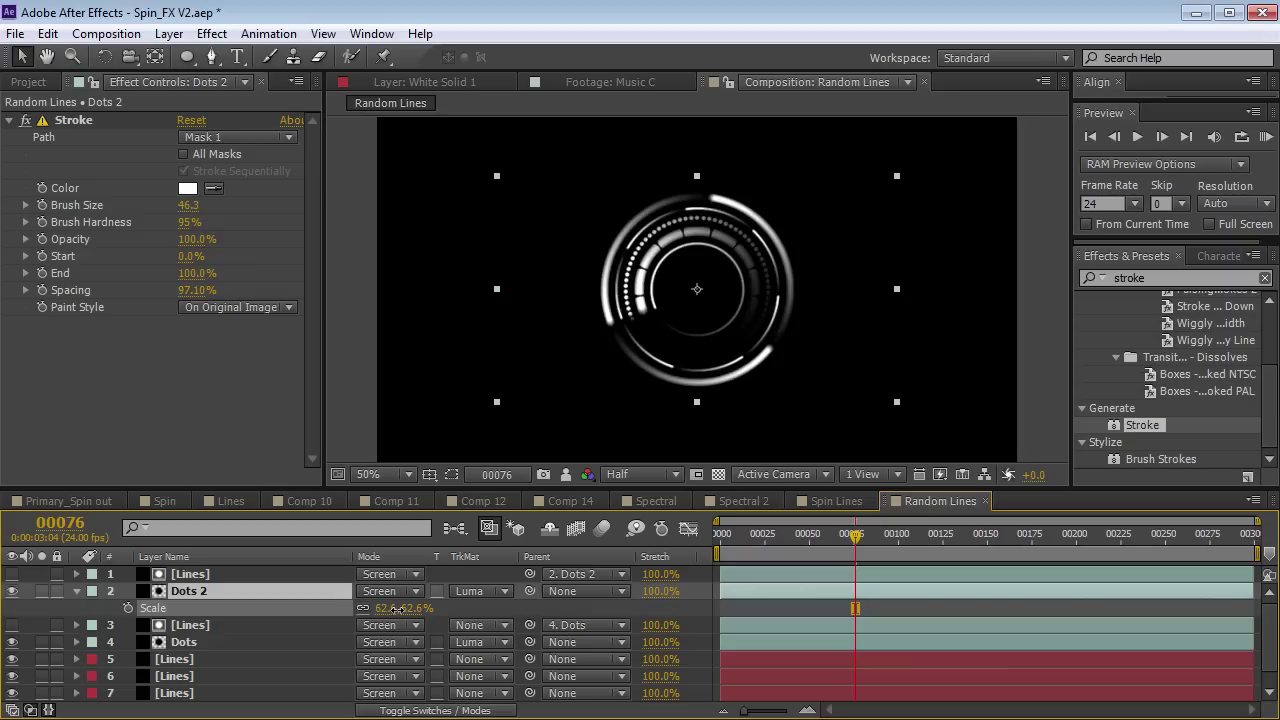
Set the Vegas Width to 29.20 and Hardness to 0.940 on the Lines matte above Dots 2, and check the motion.
{"action": "left_click", "coordinate": [230, 578]}
{"action": "mouse_move", "coordinate": [192, 392]}
{"action": "left_mouse_down"}
{"action": "mouse_move", "coordinate": [290, 385]}
{"action": "mouse_move", "coordinate": [198, 373]}
{"action": "mouse_move", "coordinate": [284, 361]}
{"action": "mouse_move", "coordinate": [268, 362]}
{"action": "left_mouse_up"}
{"action": "left_click_drag", "start_coordinate": [855, 535], "coordinate": [797, 543]}
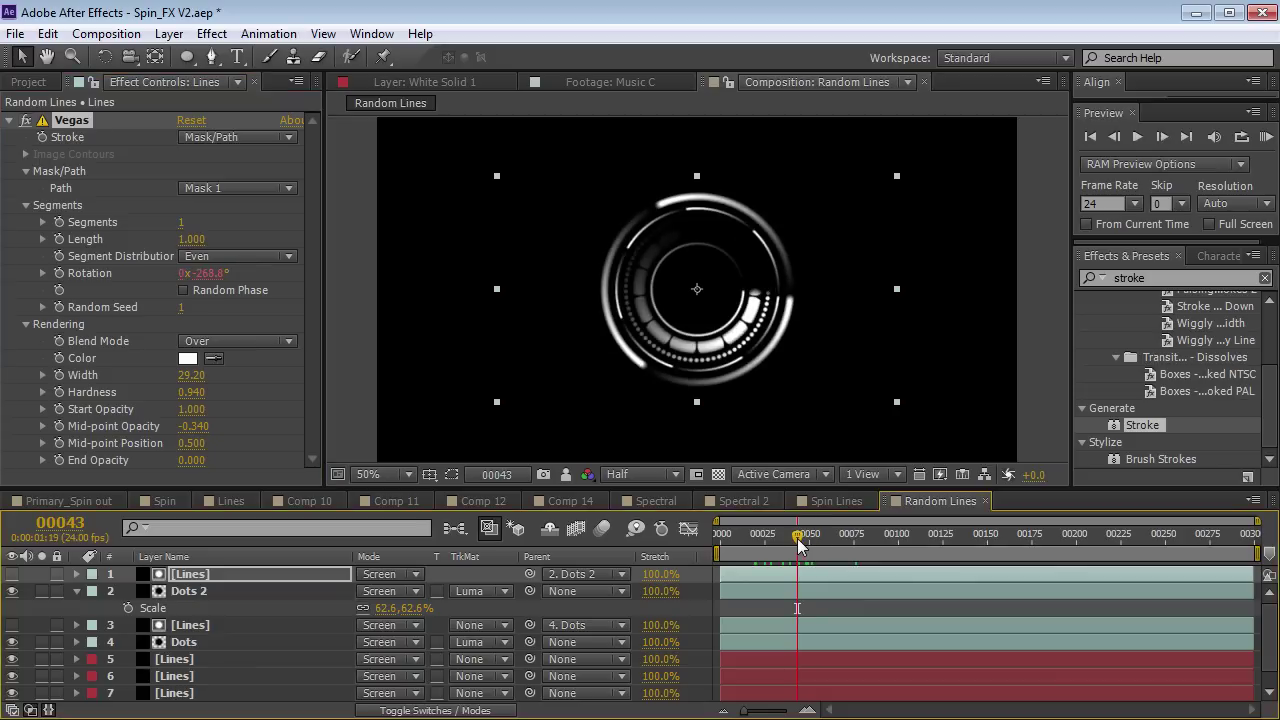
Change the Vegas Rotation expression of the Dots 2 matte Lines layer to time*-150+250, and check the offset against the other rings.
{"action": "left_click", "coordinate": [213, 589]}
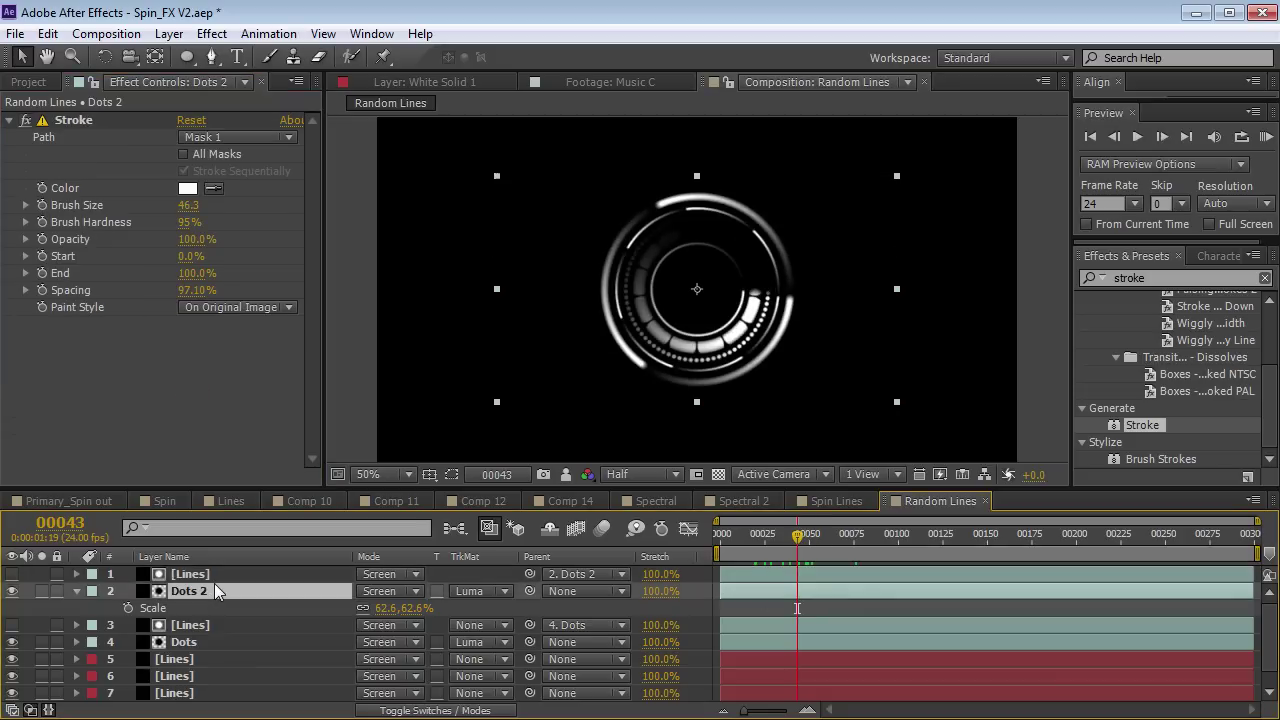
{"action": "key", "text": "u"}
{"action": "left_click", "coordinate": [204, 575]}
{"action": "key", "text": "u"}
{"action": "left_click", "coordinate": [792, 624]}
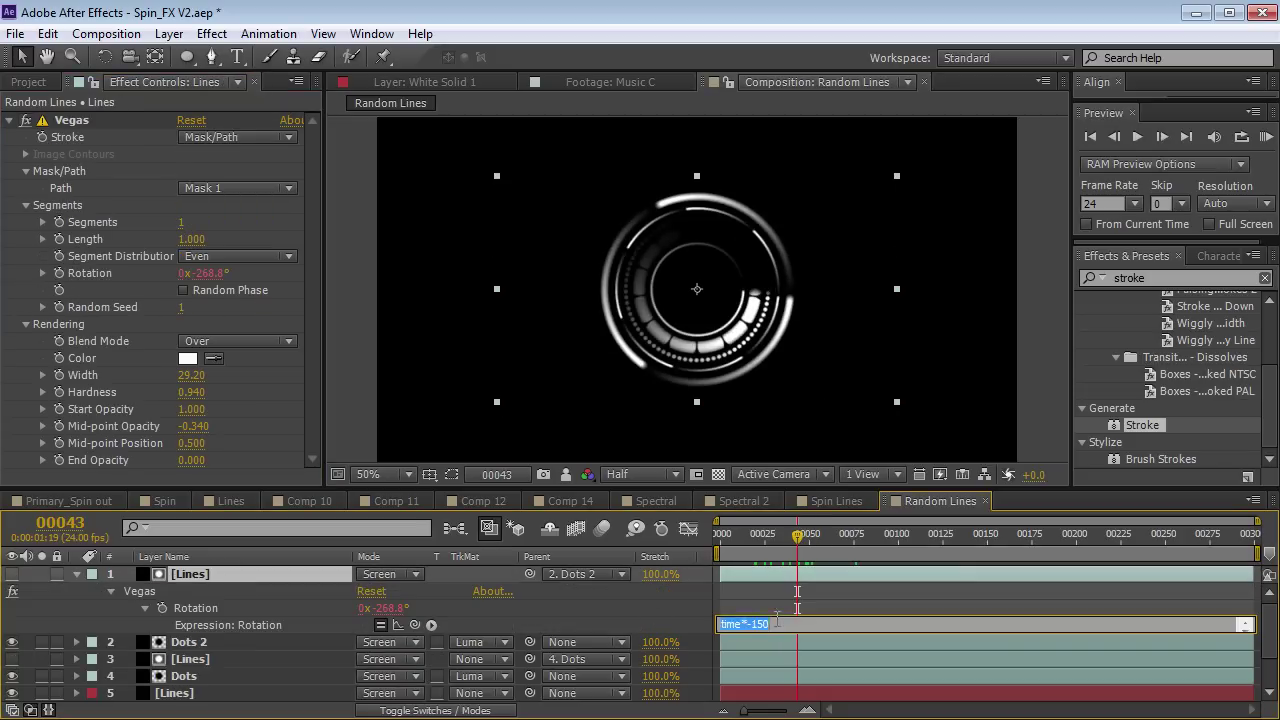
{"action": "type", "text": "+25"}
{"action": "key", "text": "KP_Enter"}
{"action": "left_click_drag", "start_coordinate": [727, 540], "coordinate": [800, 553]}
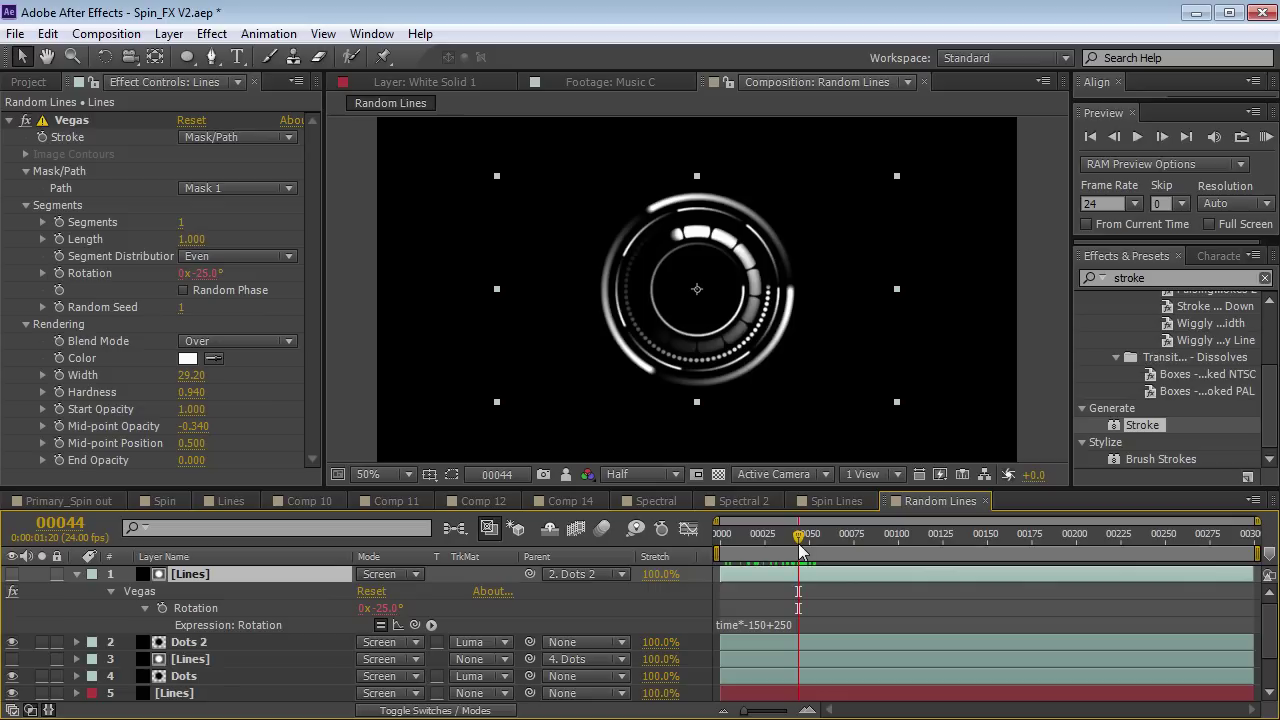
{"action": "left_click", "coordinate": [76, 574]}
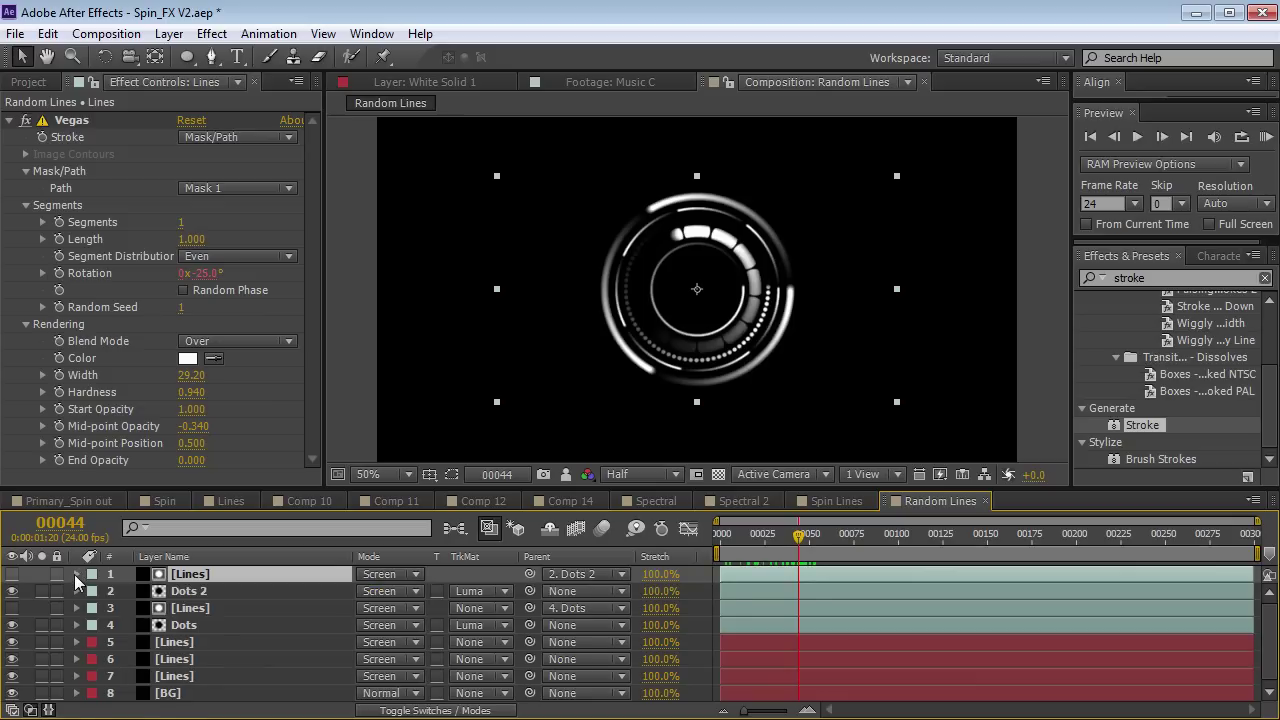
Identify the seven-segment Lines ring by toggling its visibility and solo, and duplicate it.
{"action": "left_click", "coordinate": [166, 663]}
{"action": "left_click", "coordinate": [12, 661]}
{"action": "left_click", "coordinate": [12, 661]}
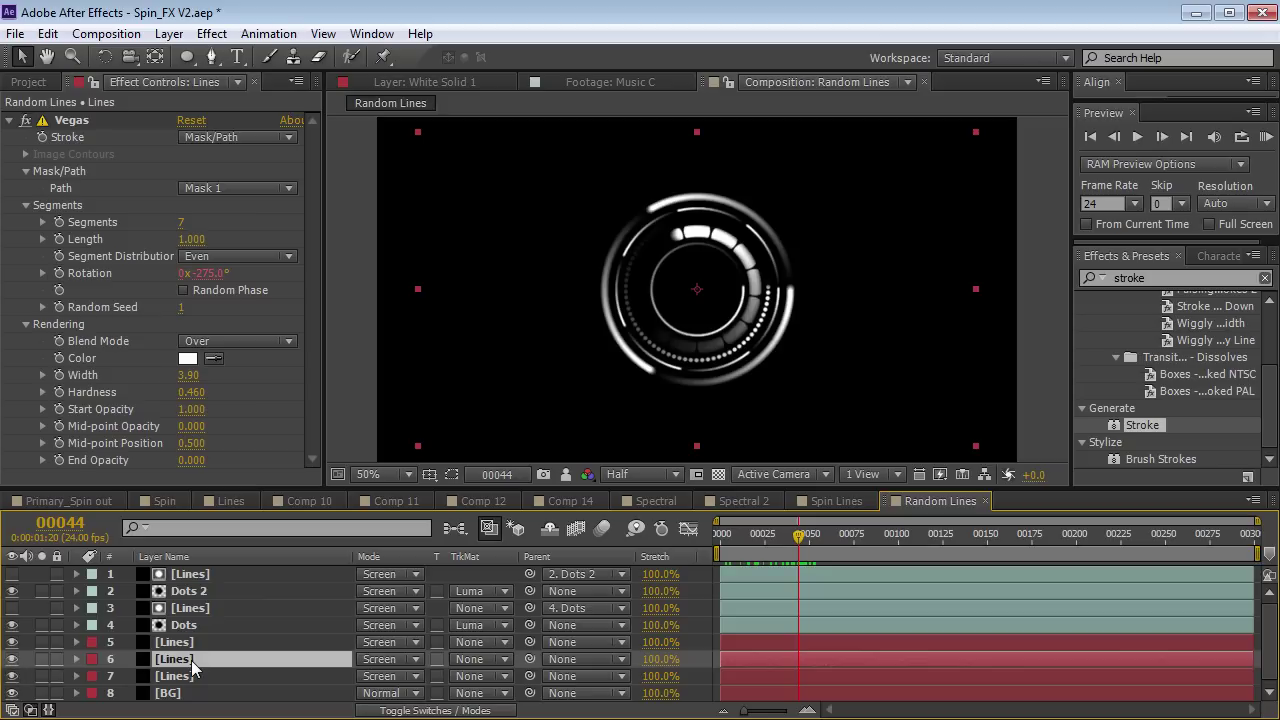
{"action": "left_click", "coordinate": [41, 660]}
{"action": "left_click", "coordinate": [41, 660]}
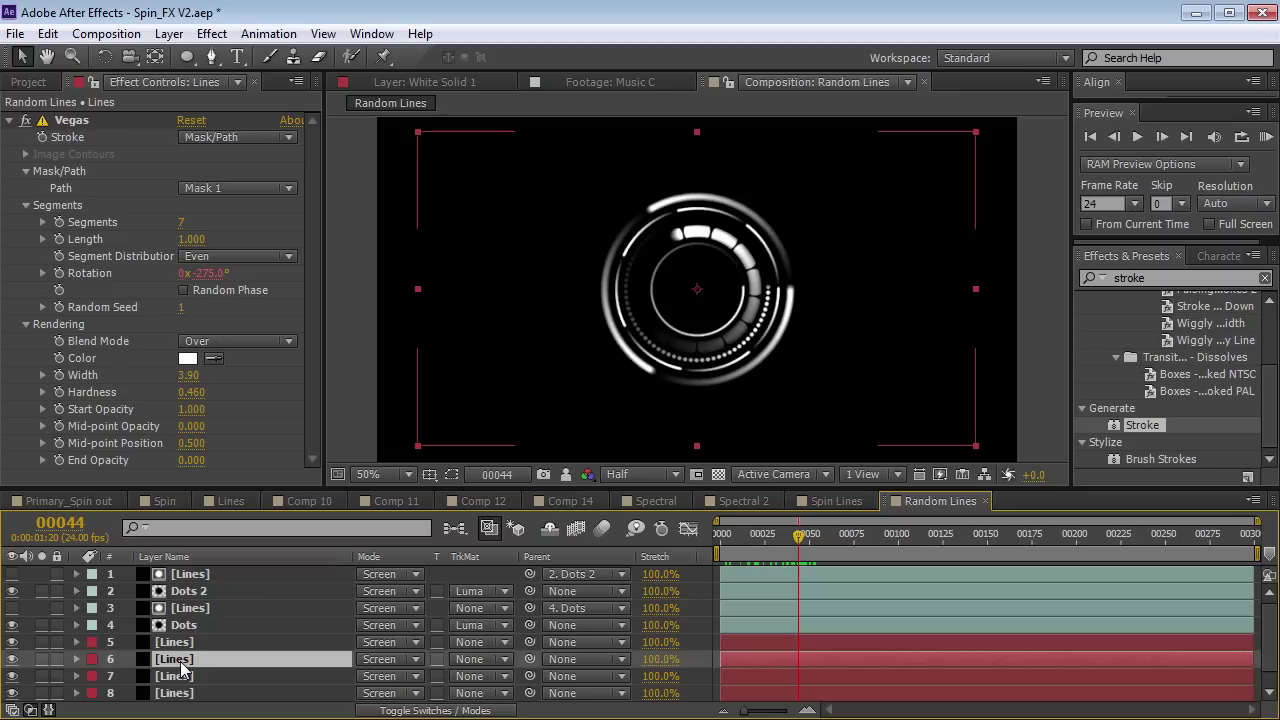
Reset the duplicated Lines layer's transform and enlarge its circular mask beyond the outermost ring.
{"action": "right_click", "coordinate": [650, 342]}
{"action": "mouse_move", "coordinate": [705, 286]}
{"action": "left_click", "coordinate": [955, 280]}
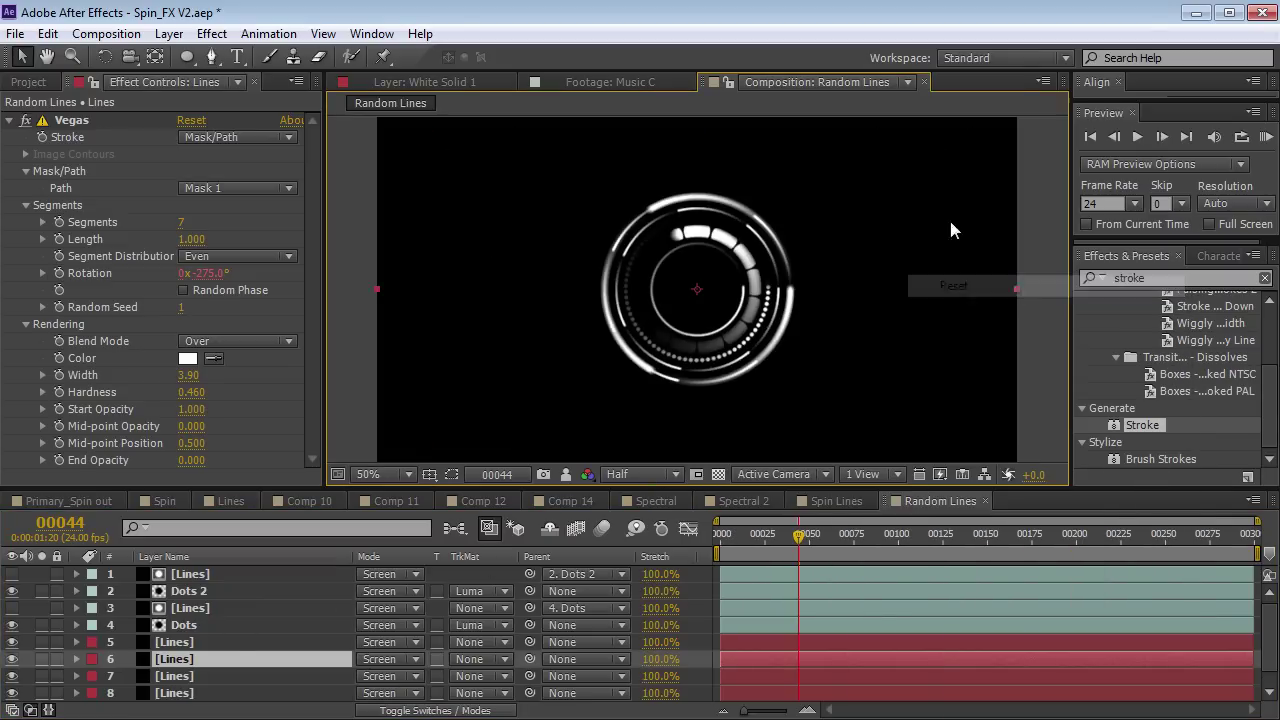
{"action": "key", "text": "m"}
{"action": "left_click", "coordinate": [451, 474]}
{"action": "double_click", "coordinate": [700, 197]}
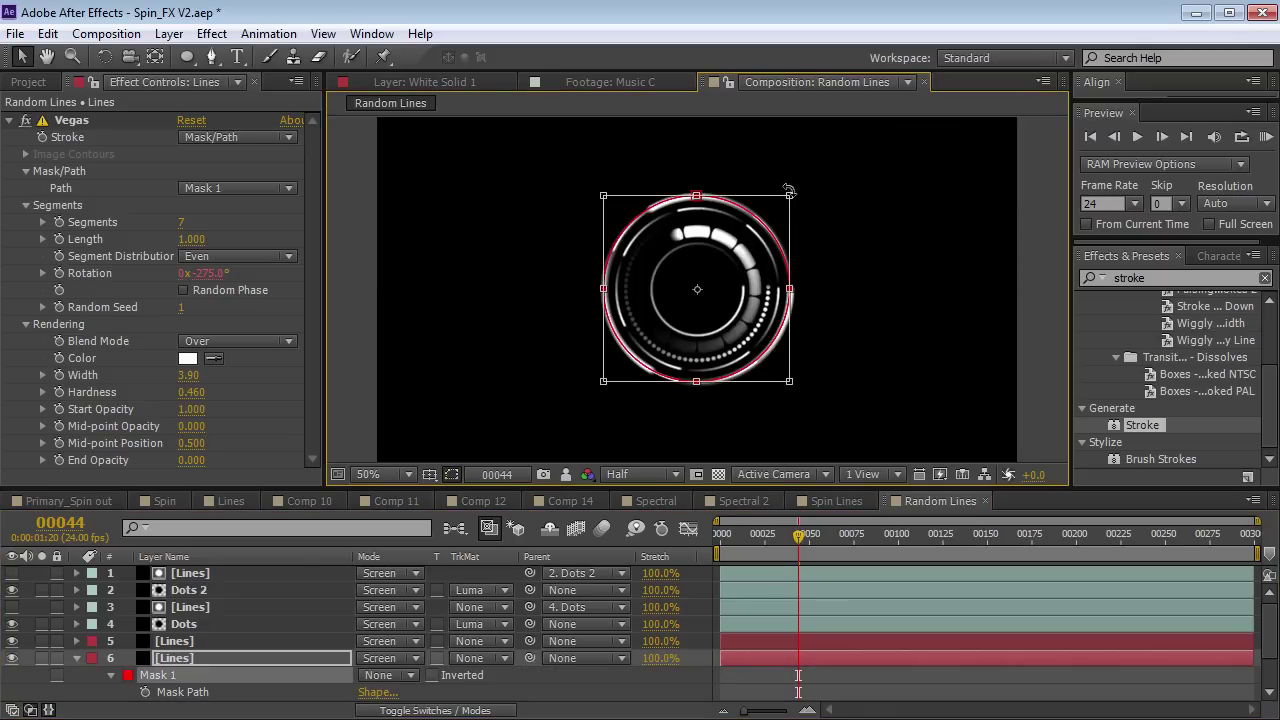
{"action": "left_click_drag", "start_coordinate": [791, 197], "coordinate": [813, 177]}
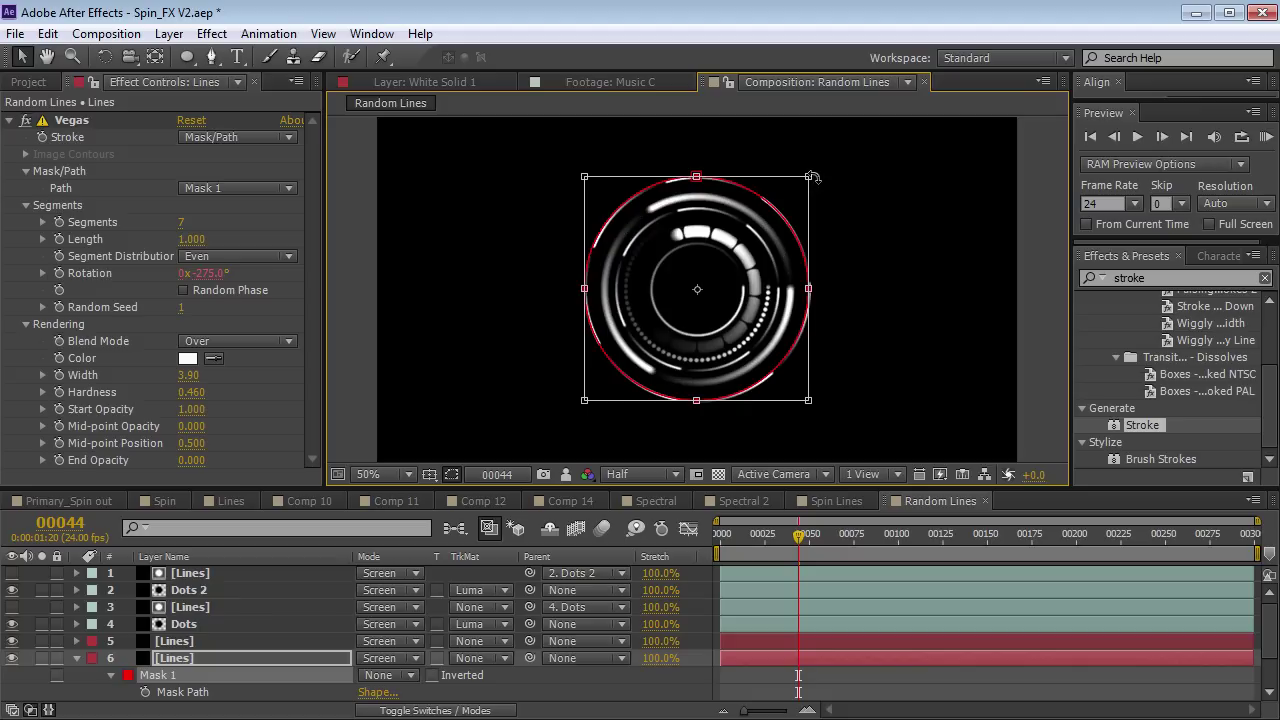
Set the enlarged Lines ring's Vegas Width to 4.00, Hardness to 0.000, Segments to 6 and Length to 0.480.
{"action": "left_click", "coordinate": [807, 659]}
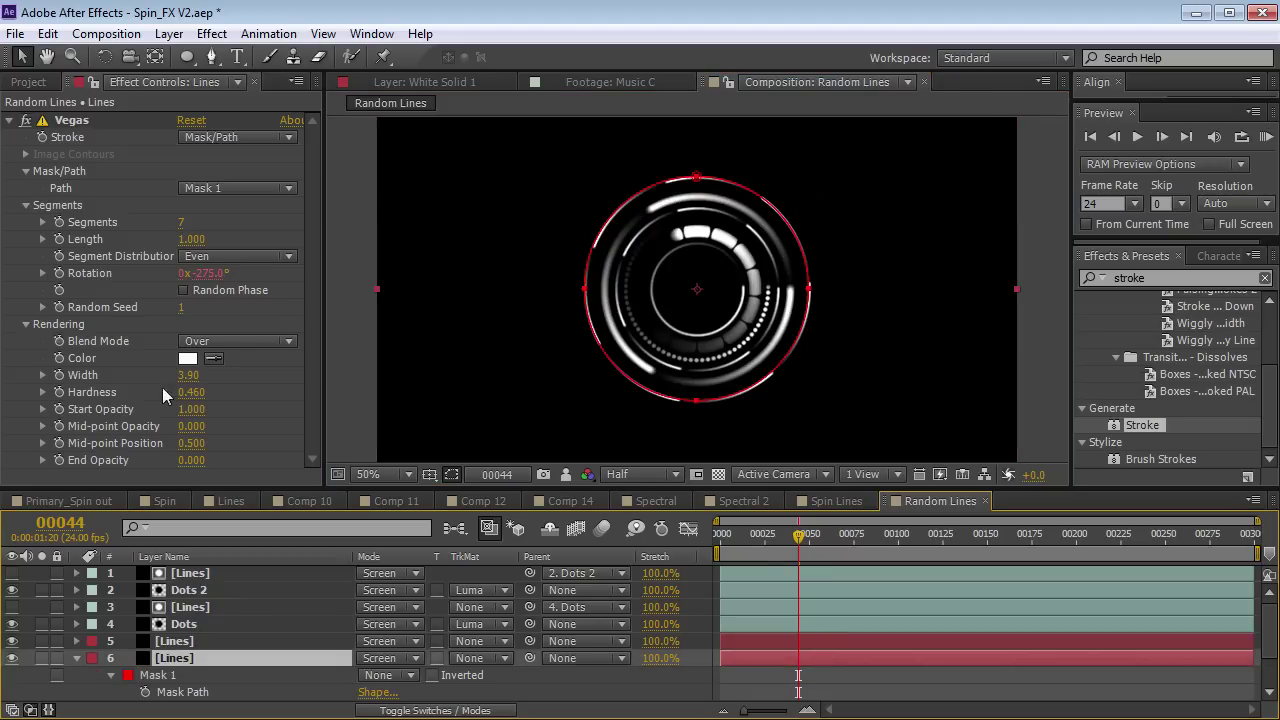
{"action": "mouse_move", "coordinate": [192, 375]}
{"action": "left_mouse_down"}
{"action": "mouse_move", "coordinate": [160, 381]}
{"action": "mouse_move", "coordinate": [184, 379]}
{"action": "left_mouse_up"}
{"action": "left_click", "coordinate": [451, 474]}
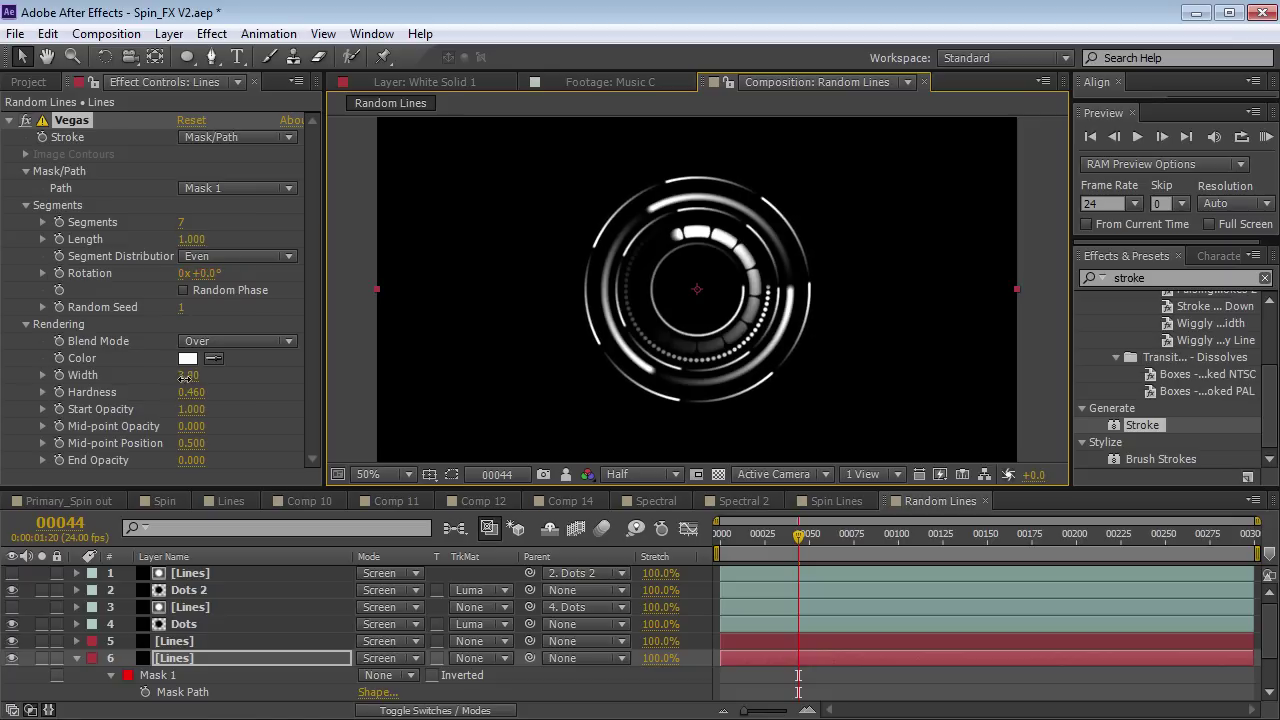
{"action": "left_click", "coordinate": [183, 222]}
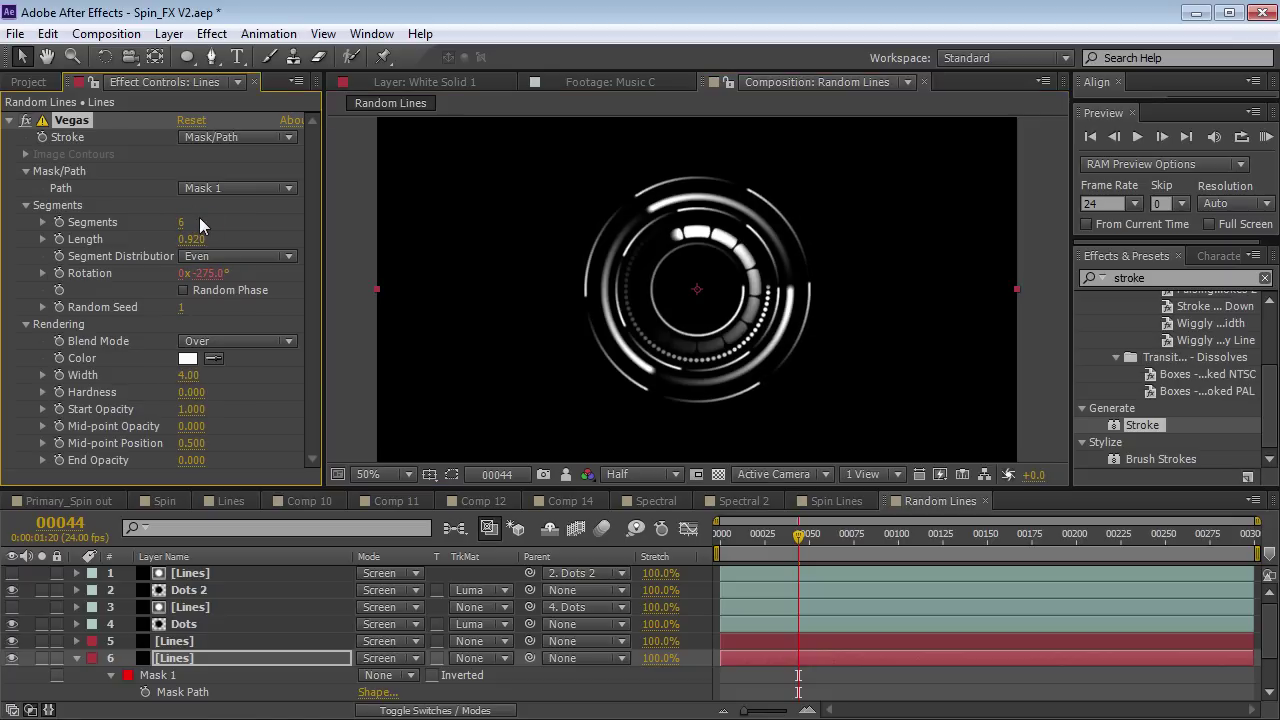
{"action": "left_click_drag", "start_coordinate": [187, 240], "coordinate": [144, 246]}
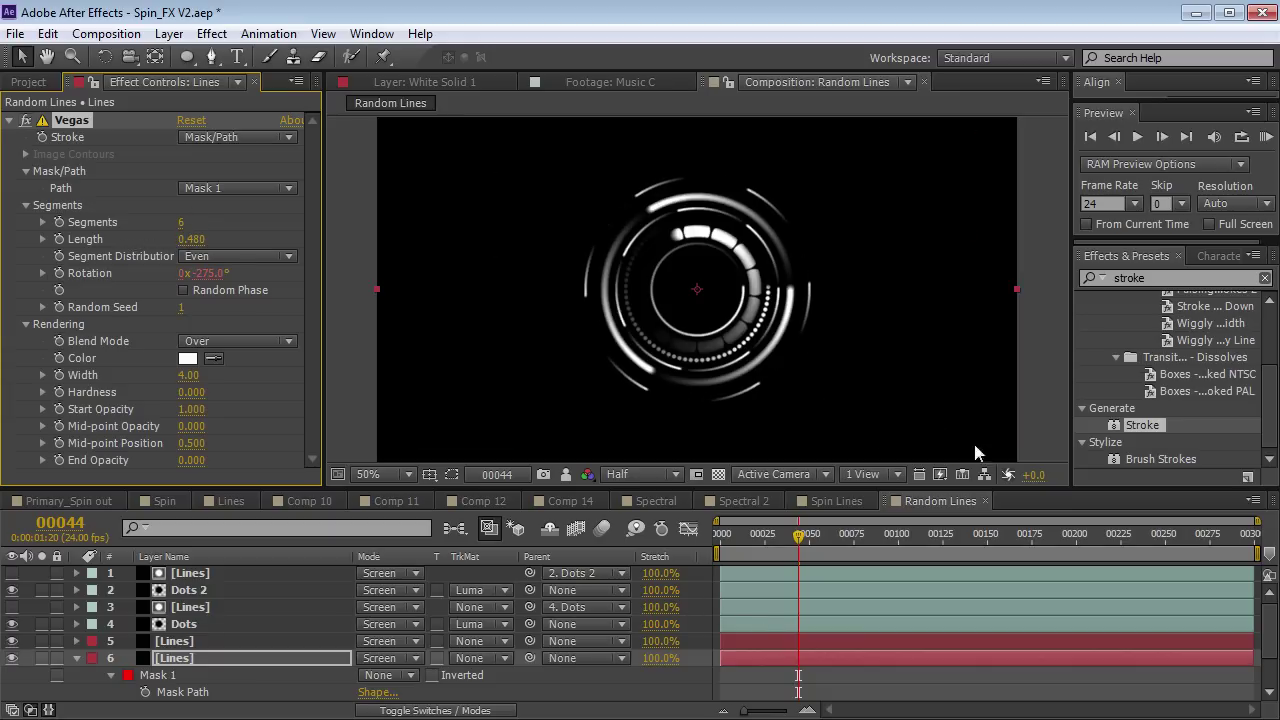
Scale the six-segment Lines ring to 91.1% and scrub the timeline to check its motion.
{"action": "key", "text": "s"}
{"action": "mouse_move", "coordinate": [412, 676]}
{"action": "left_mouse_down"}
{"action": "mouse_move", "coordinate": [398, 676]}
{"action": "mouse_move", "coordinate": [434, 675]}
{"action": "left_mouse_up"}
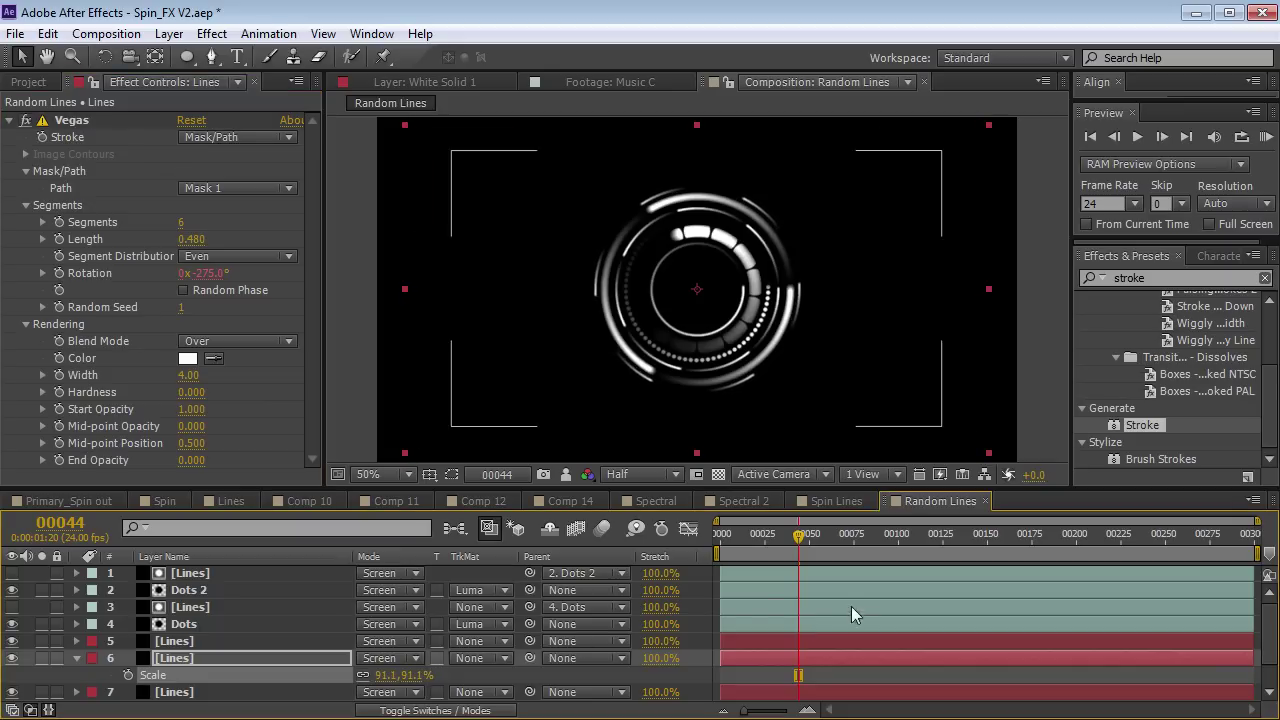
{"action": "left_click_drag", "start_coordinate": [797, 540], "coordinate": [823, 543]}
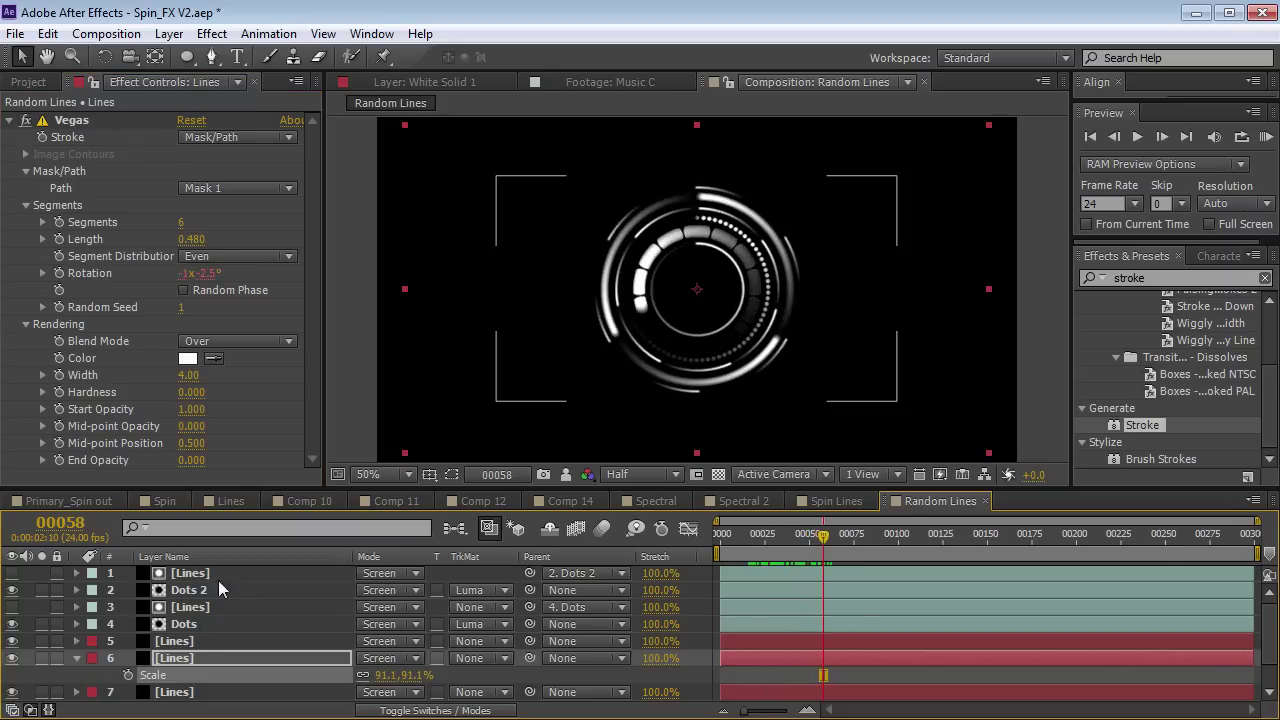
Duplicate the seven-segment Lines layer, shrink the copy to fit inside the innermost ring, and give it fewer, thicker Vegas segments.
{"action": "left_click", "coordinate": [230, 642]}
{"action": "scroll", "coordinate": [230, 645], "scroll_direction": "down", "scroll_amount": 1}
{"action": "left_click", "coordinate": [200, 660]}
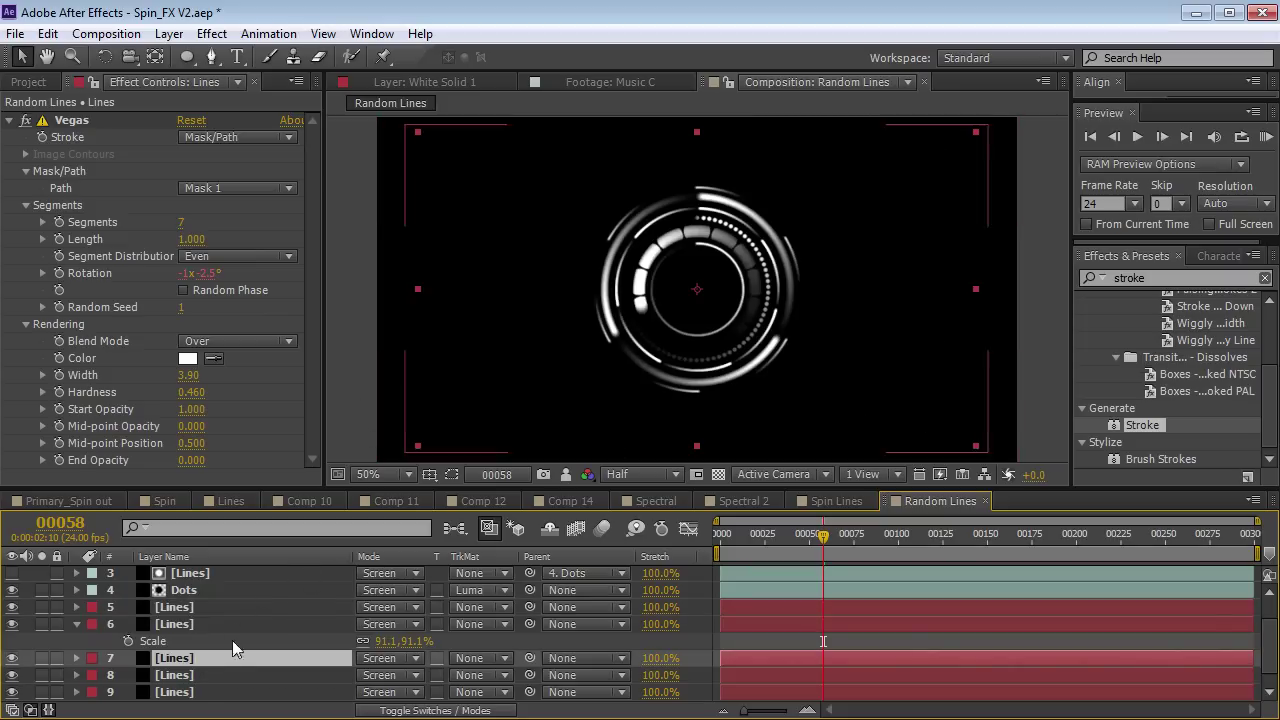
{"action": "left_click_drag", "start_coordinate": [973, 442], "coordinate": [845, 362]}
{"action": "mouse_move", "coordinate": [182, 222]}
{"action": "left_mouse_down"}
{"action": "mouse_move", "coordinate": [132, 222]}
{"action": "mouse_move", "coordinate": [177, 222]}
{"action": "left_mouse_up"}
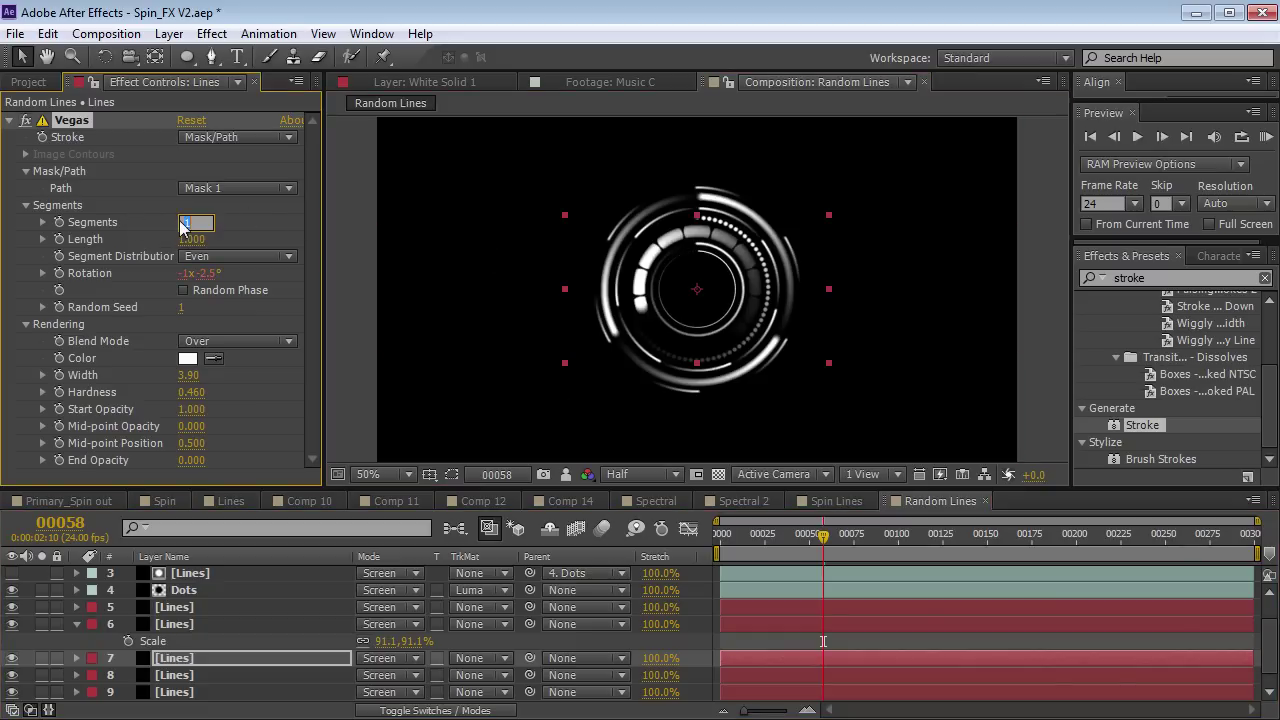
{"action": "left_click_drag", "start_coordinate": [190, 378], "coordinate": [563, 354]}
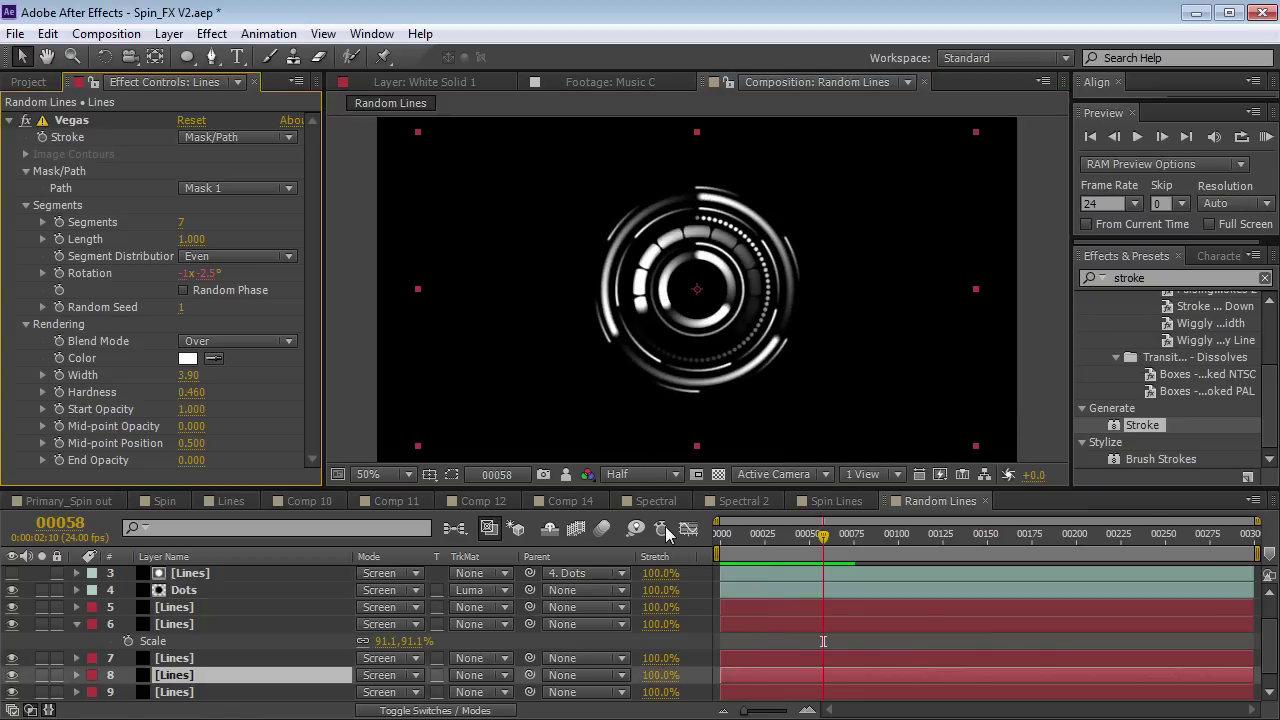
Change the original seven-segment Lines layer's Vegas Rotation expression to time*-150+250.
{"action": "key", "text": "e"}
{"action": "key", "text": "e"}
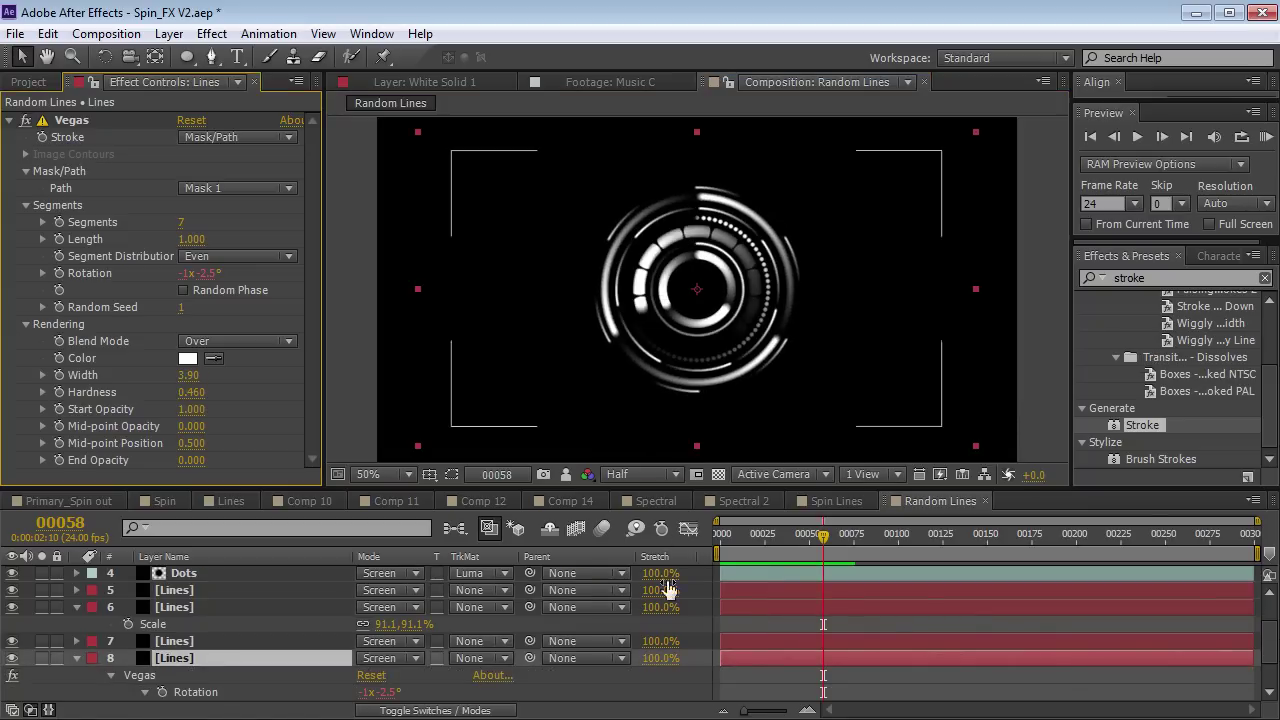
{"action": "left_click", "coordinate": [795, 657]}
{"action": "left_click", "coordinate": [795, 657]}
{"action": "type", "text": "+250"}
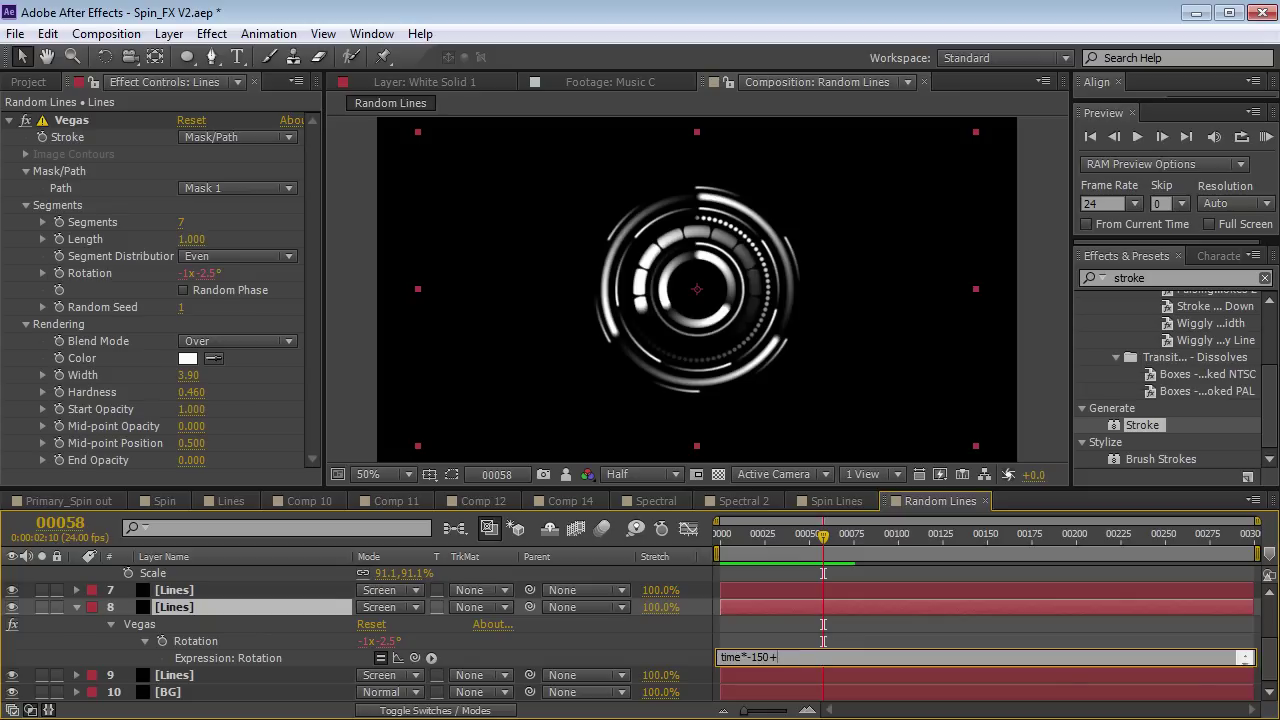
{"action": "key", "text": "KP_Enter"}
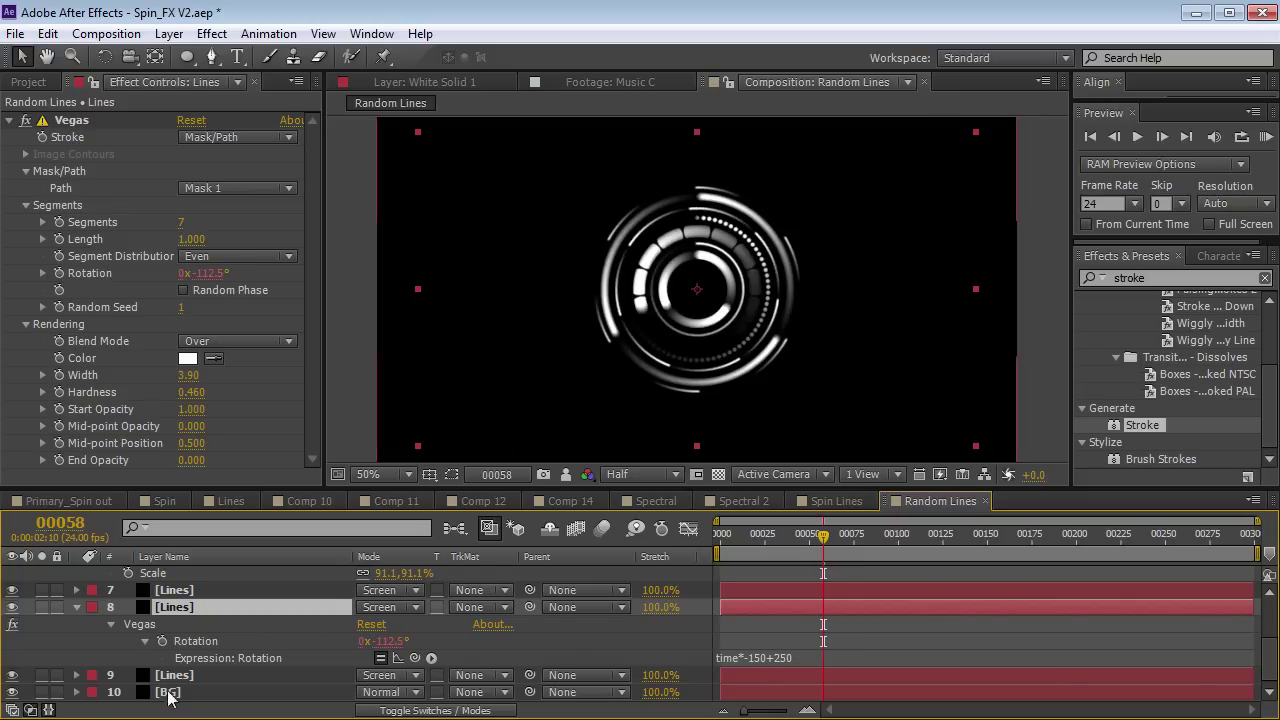
Change the outer six-segment Lines layer's Vegas Rotation expression to time*-150+500.
{"action": "scroll", "coordinate": [163, 690], "scroll_direction": "up", "scroll_amount": 2}
{"action": "left_click", "coordinate": [177, 607]}
{"action": "key", "text": "e"}
{"action": "key", "text": "e"}
{"action": "left_click", "coordinate": [809, 657]}
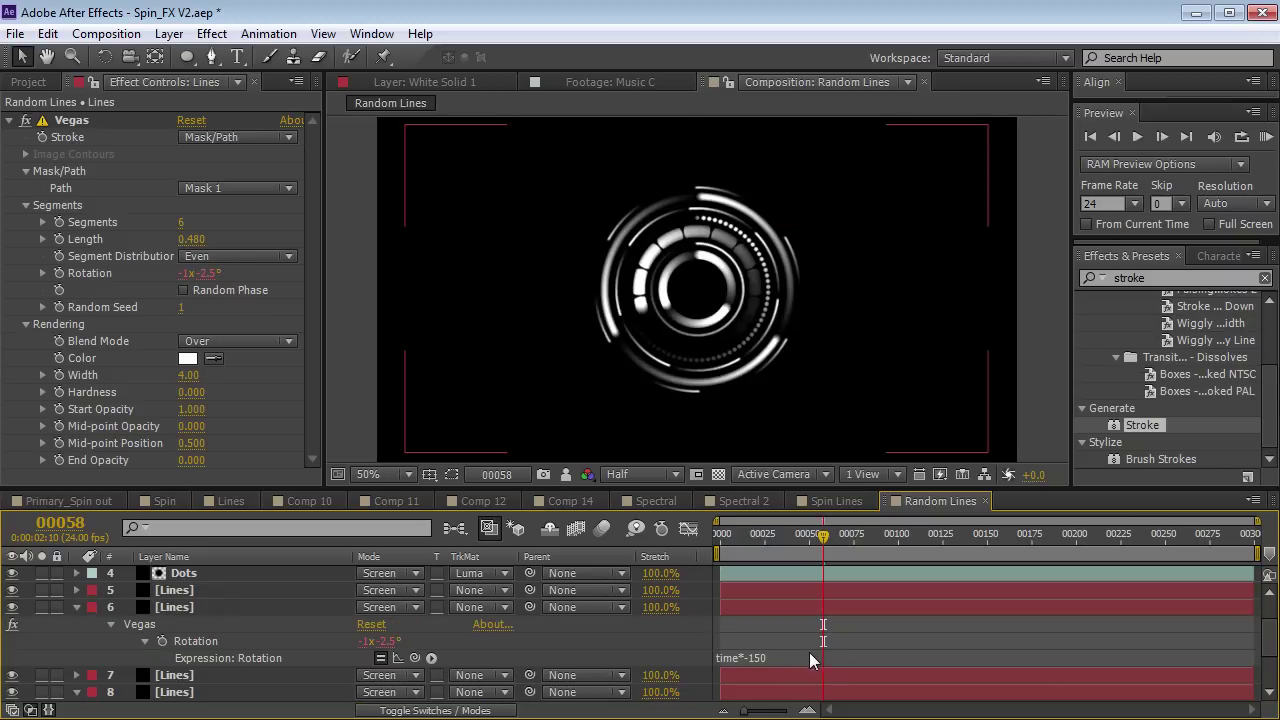
{"action": "left_click", "coordinate": [821, 657]}
{"action": "type", "text": "+500"}
{"action": "left_click", "coordinate": [820, 667]}
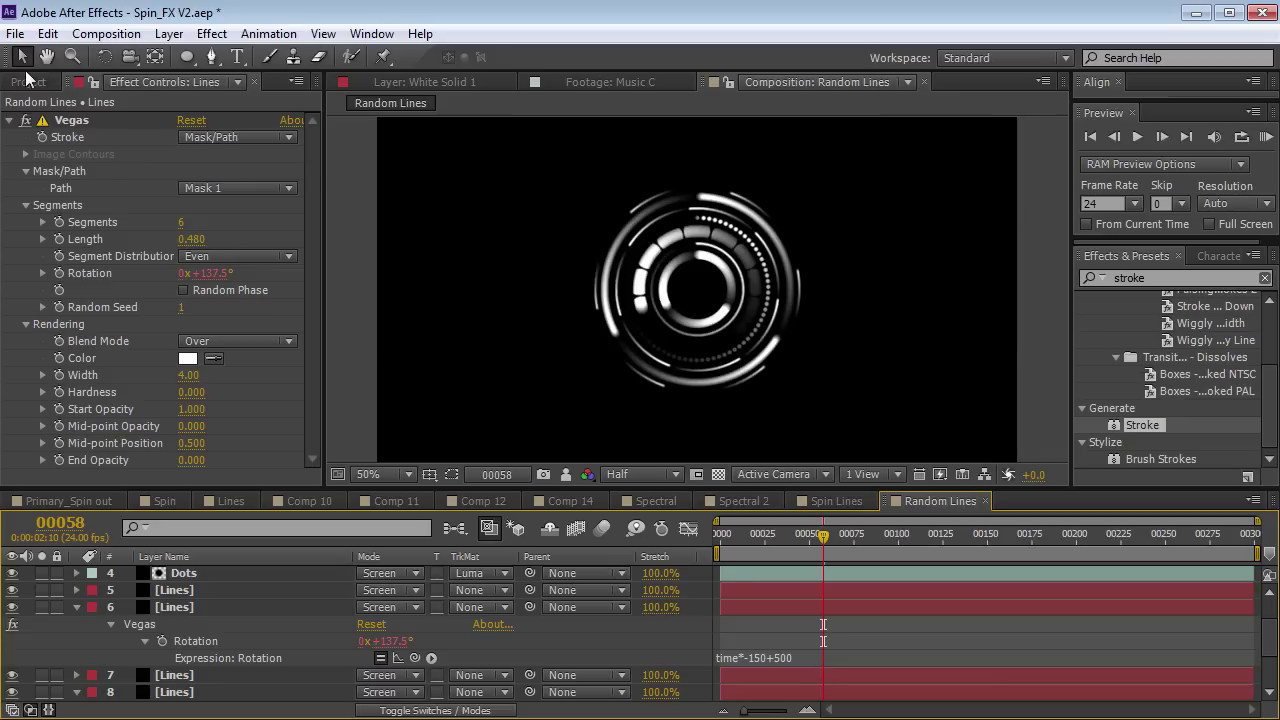
Group the Random Lines, Spectral, Spectral 2 and Spin Lines compositions in a new project folder named Design_Elements.
{"action": "left_click", "coordinate": [30, 82]}
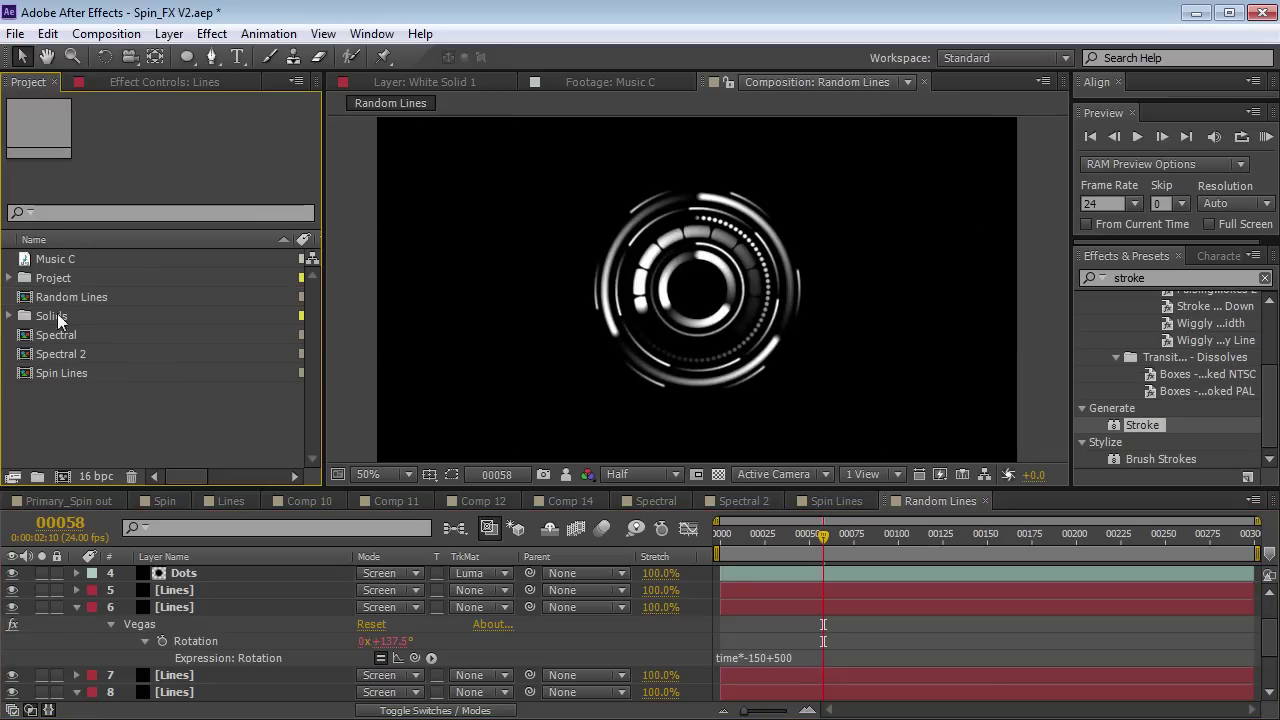
{"action": "left_click", "coordinate": [66, 297]}
{"action": "left_click", "coordinate": [72, 335], "text": "ctrl"}
{"action": "left_click", "coordinate": [70, 354], "text": "ctrl"}
{"action": "left_click", "coordinate": [64, 373], "text": "ctrl"}
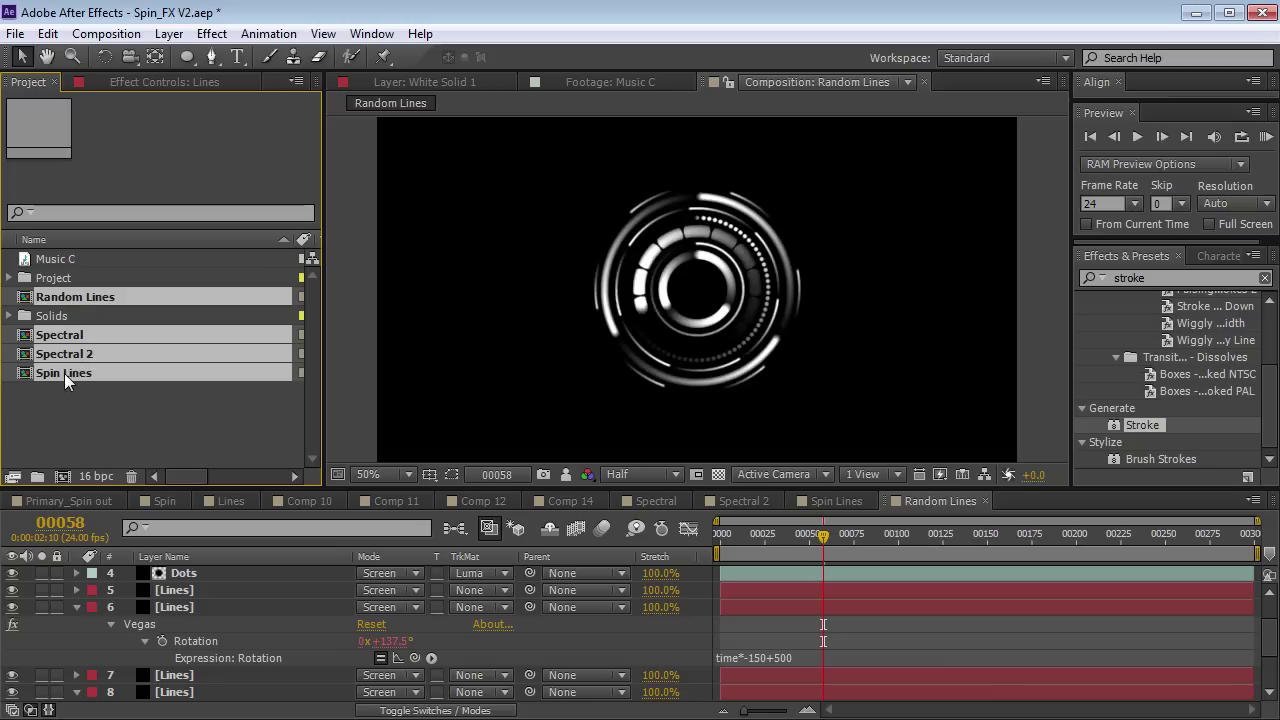
{"action": "left_click_drag", "start_coordinate": [67, 373], "coordinate": [39, 475]}
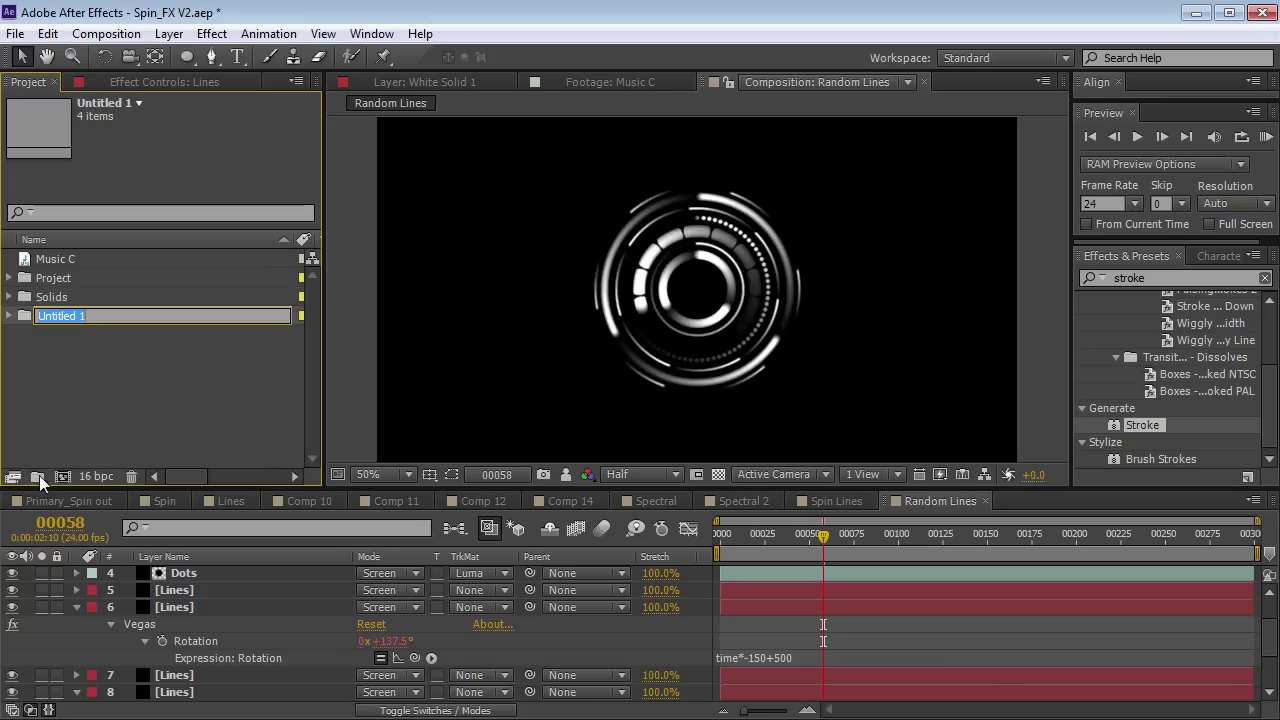
{"action": "type", "text": "Design "}
{"action": "type", "text": "Elements"}
{"action": "key", "text": "Return"}
Add all four compositions in the Design_Elements folder to the render queue and maximize the queue view.
{"action": "left_click", "coordinate": [9, 259]}
{"action": "left_click", "coordinate": [72, 277]}
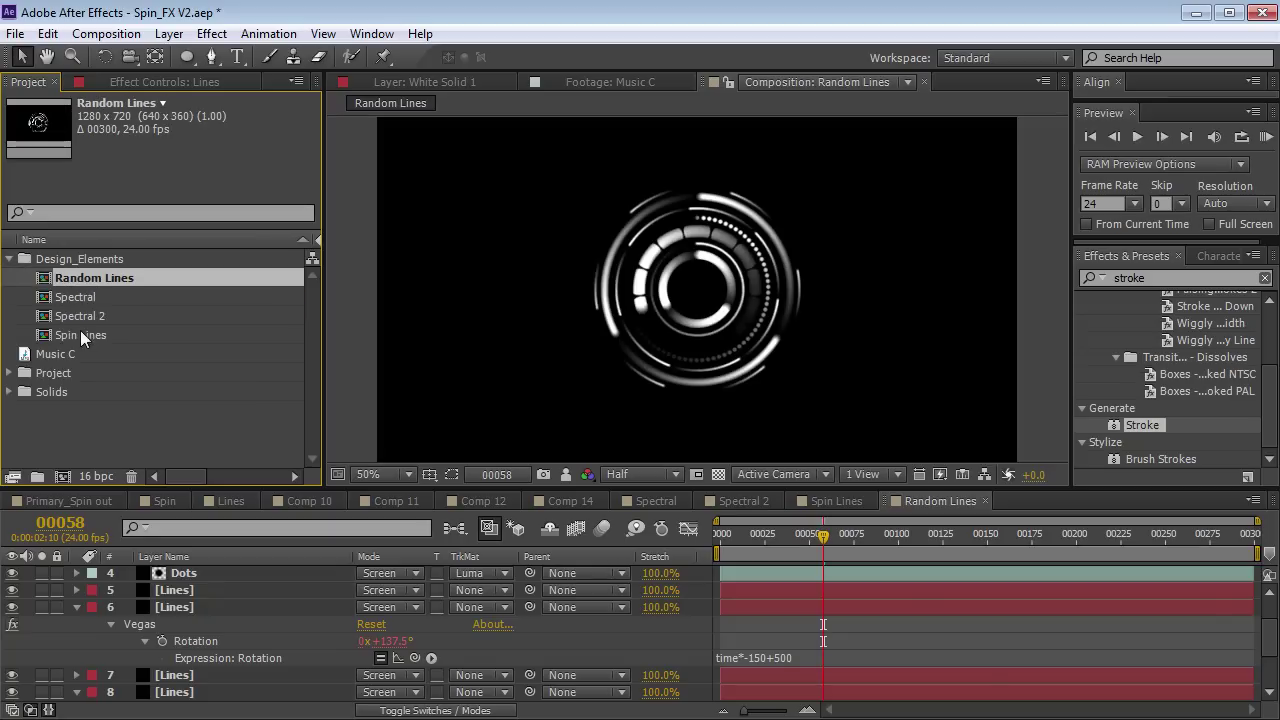
{"action": "left_click", "coordinate": [81, 335], "text": "shift"}
{"action": "left_click", "coordinate": [107, 34]}
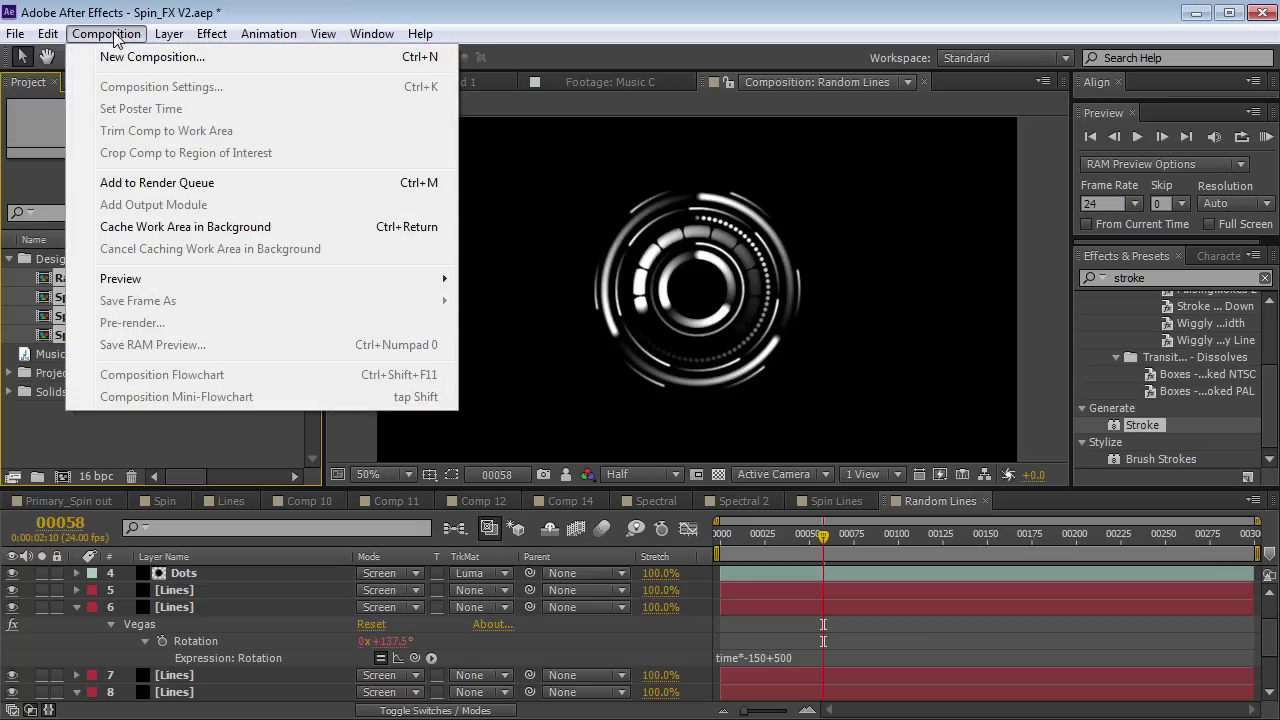
{"action": "left_click", "coordinate": [183, 190]}
{"action": "key", "text": "grave"}
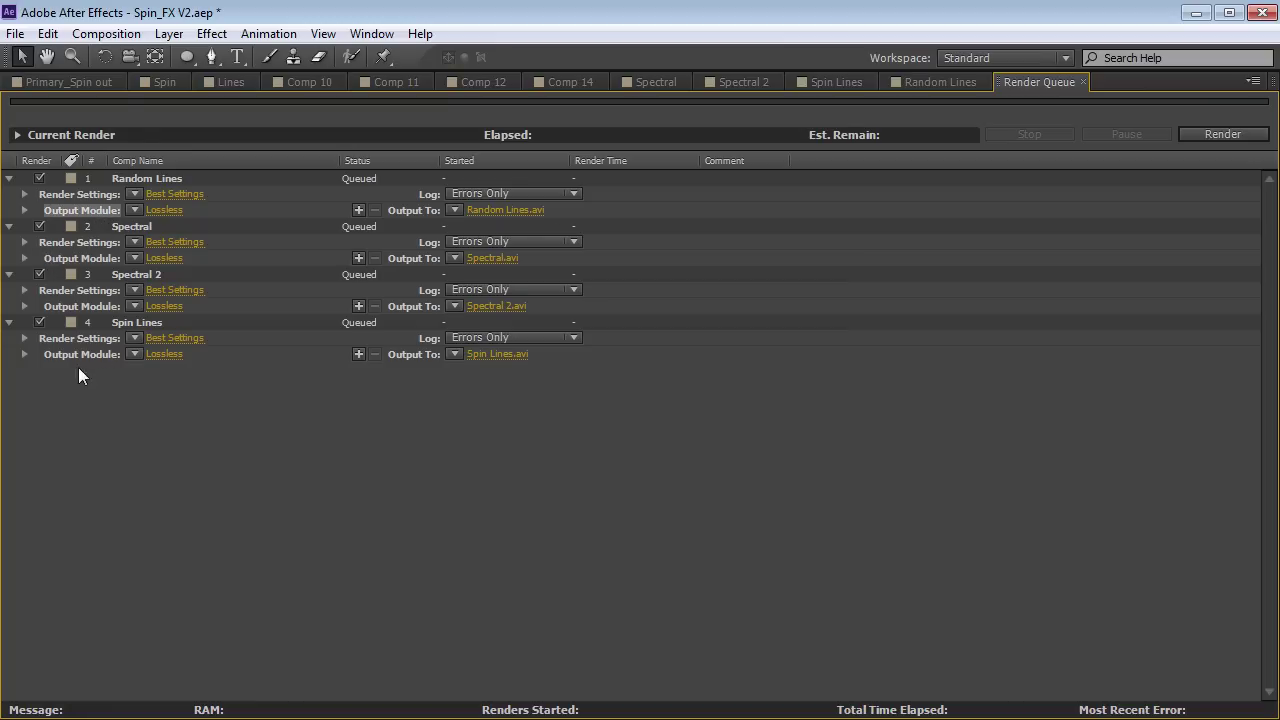
Start a custom output module template named QUICKTIME_JPG_V2 for all four queued compositions.
{"action": "left_click", "coordinate": [103, 354], "text": "shift"}
{"action": "left_click", "coordinate": [134, 211]}
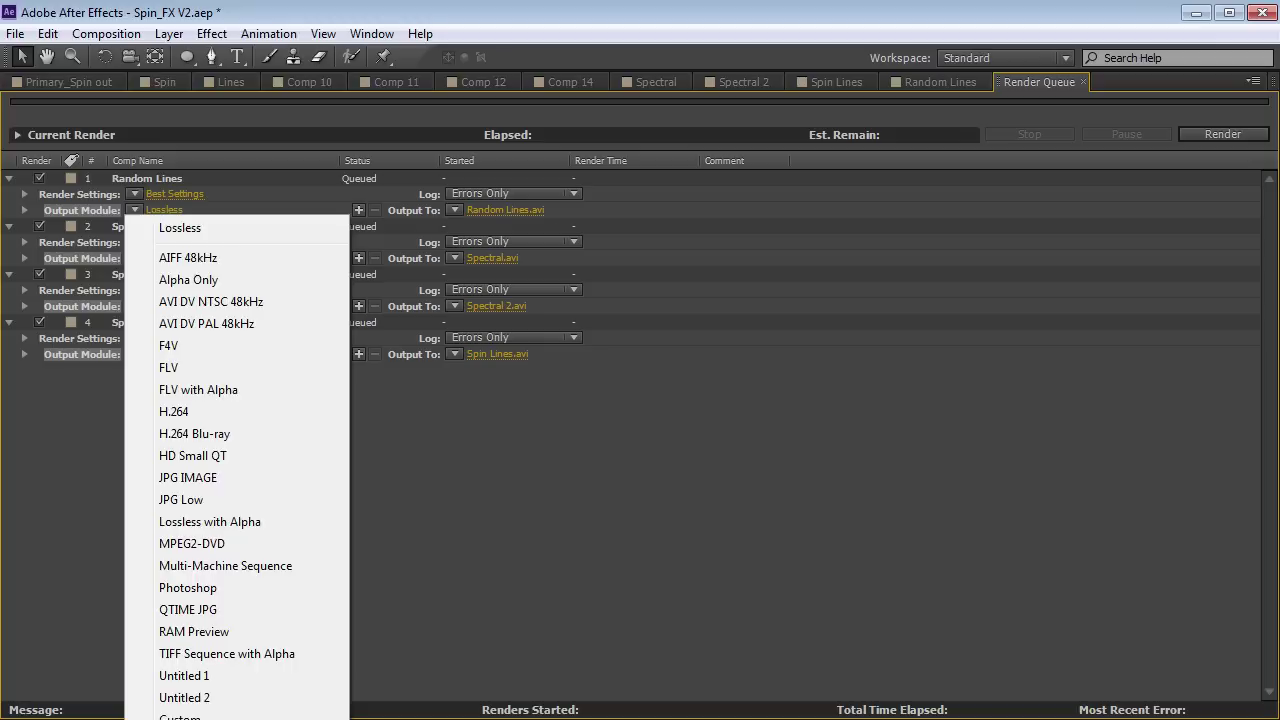
{"action": "left_click", "coordinate": [190, 719]}
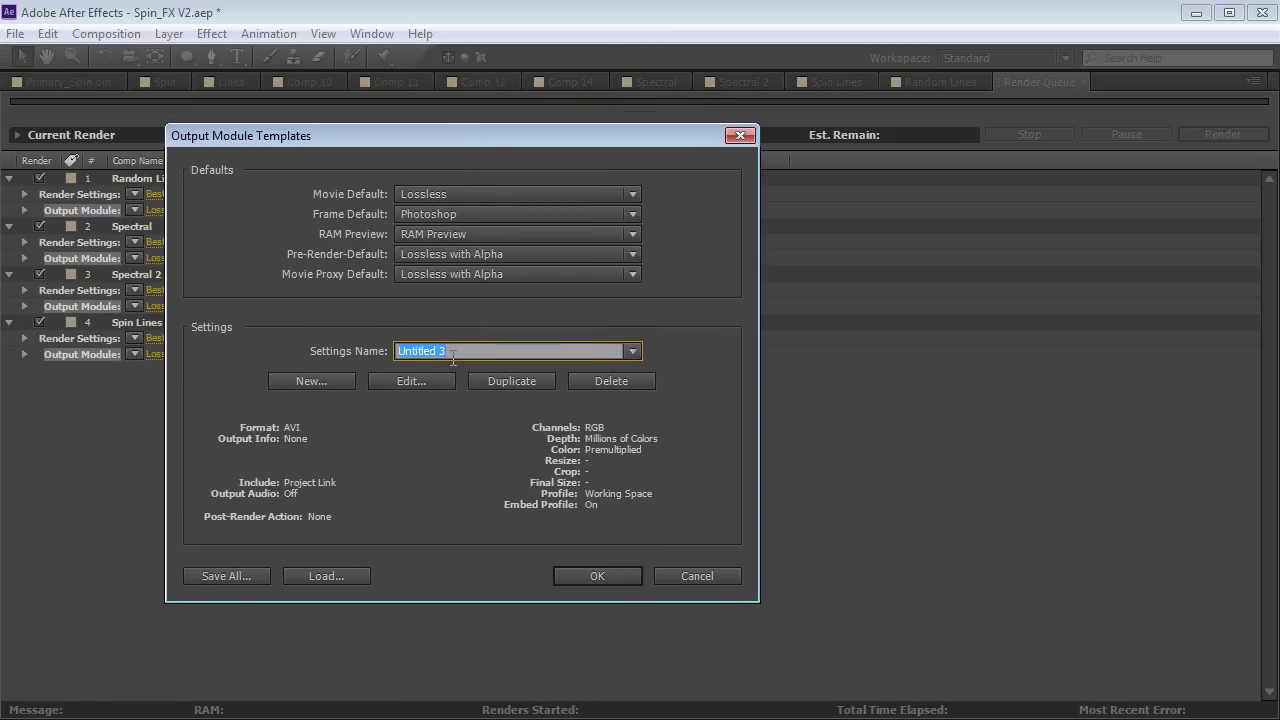
{"action": "type", "text": "QUICKTIME_JPG_V2"}
Set the QUICKTIME_JPG_V2 template to QuickTime format with the Photo - JPEG codec and apply it to the four queued compositions.
{"action": "left_click", "coordinate": [410, 381]}
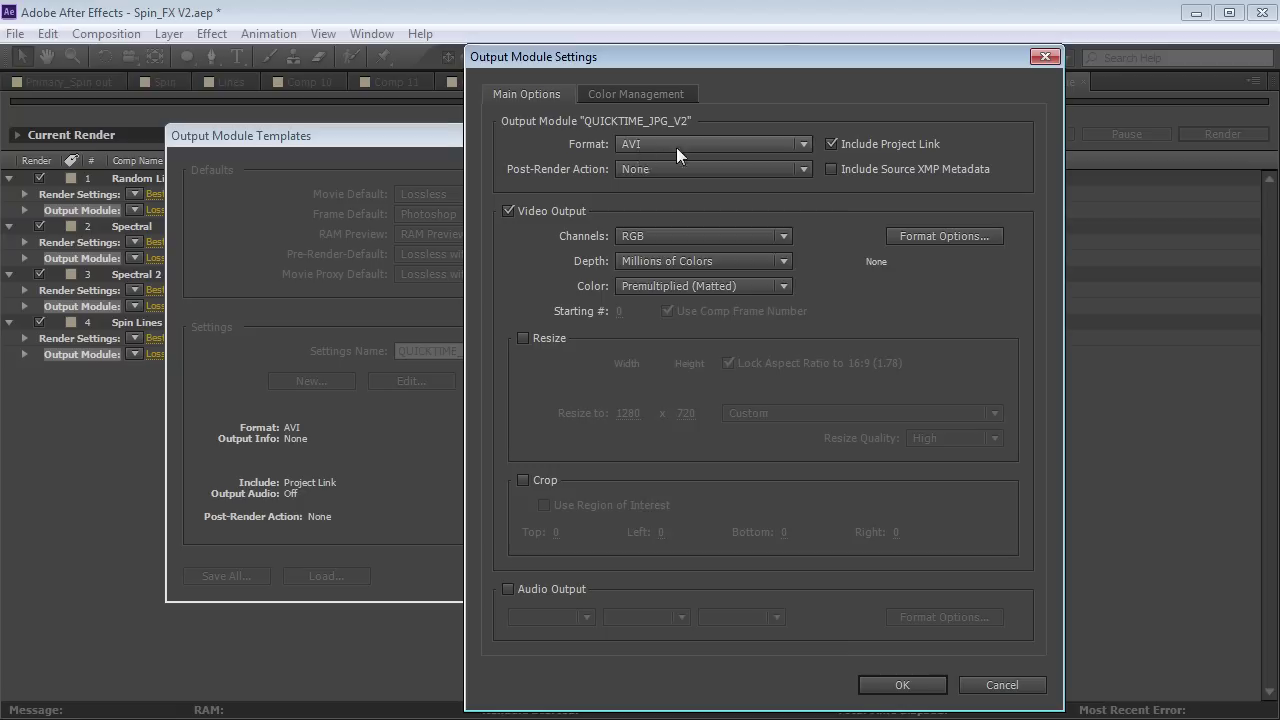
{"action": "left_click", "coordinate": [676, 145]}
{"action": "left_click", "coordinate": [678, 566]}
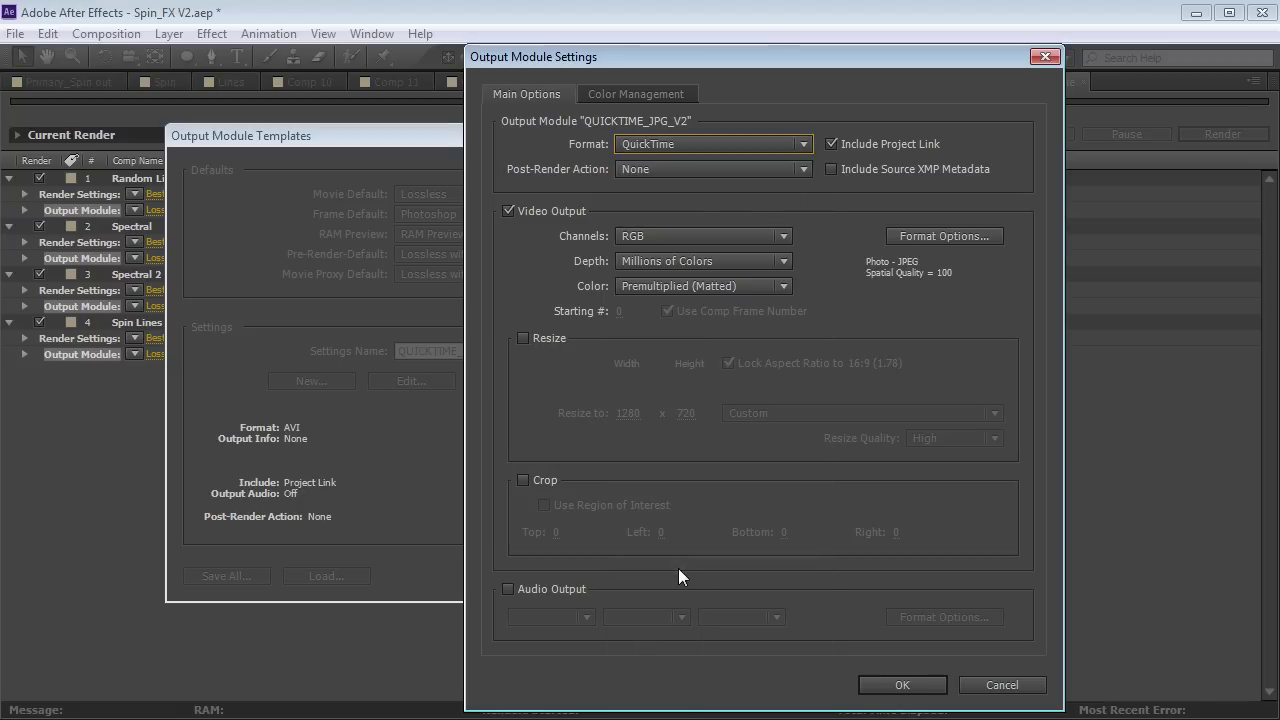
{"action": "left_click", "coordinate": [917, 236]}
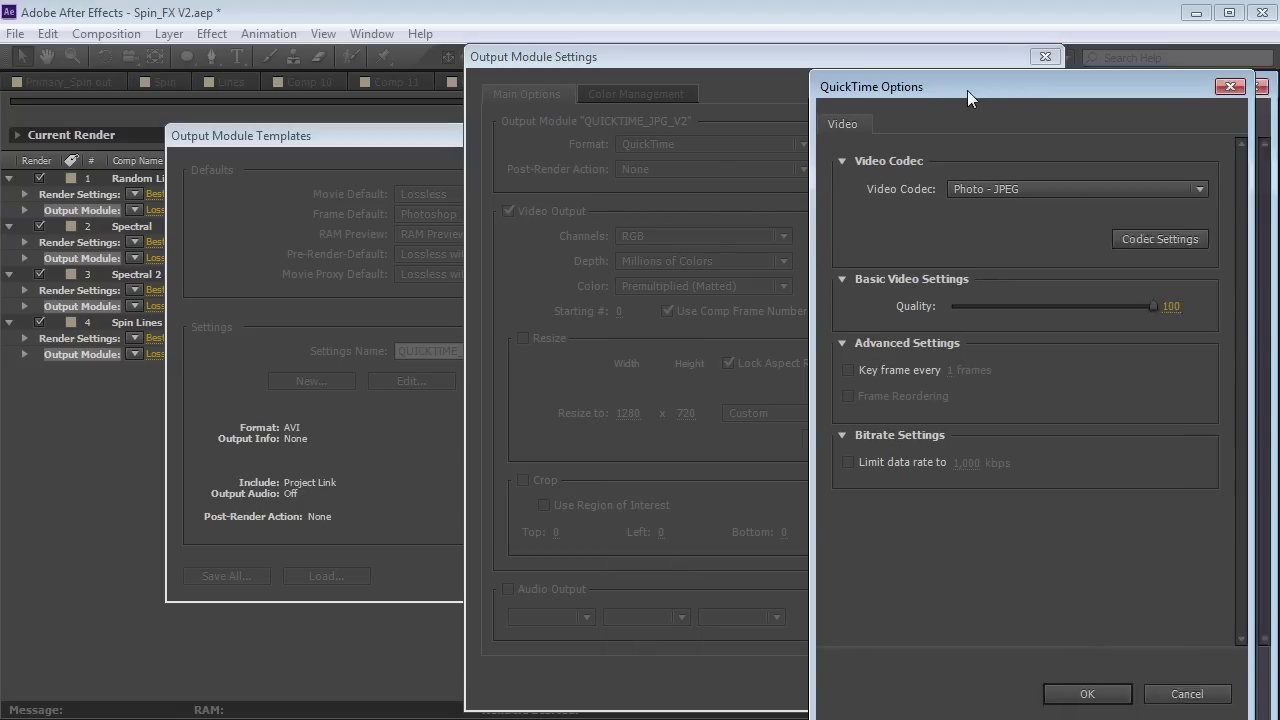
{"action": "left_click_drag", "start_coordinate": [967, 92], "coordinate": [677, 72]}
{"action": "left_click", "coordinate": [794, 172]}
{"action": "left_click", "coordinate": [856, 174]}
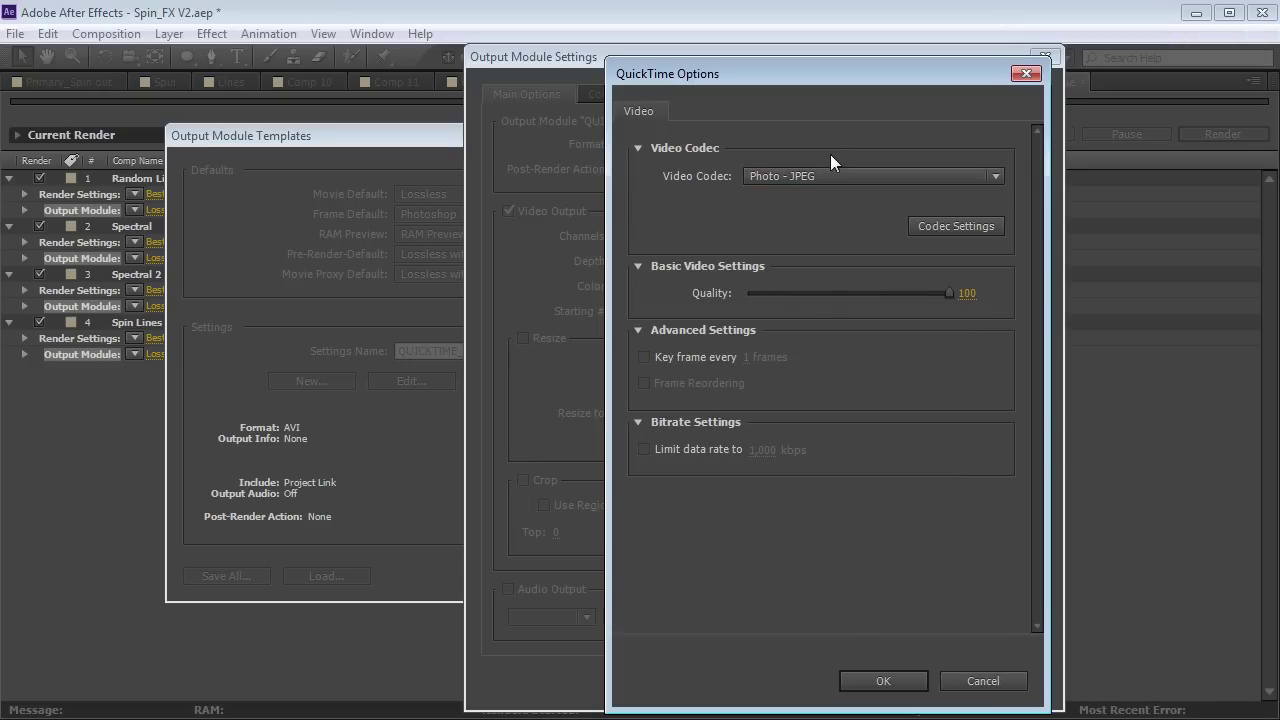
{"action": "left_click", "coordinate": [884, 681]}
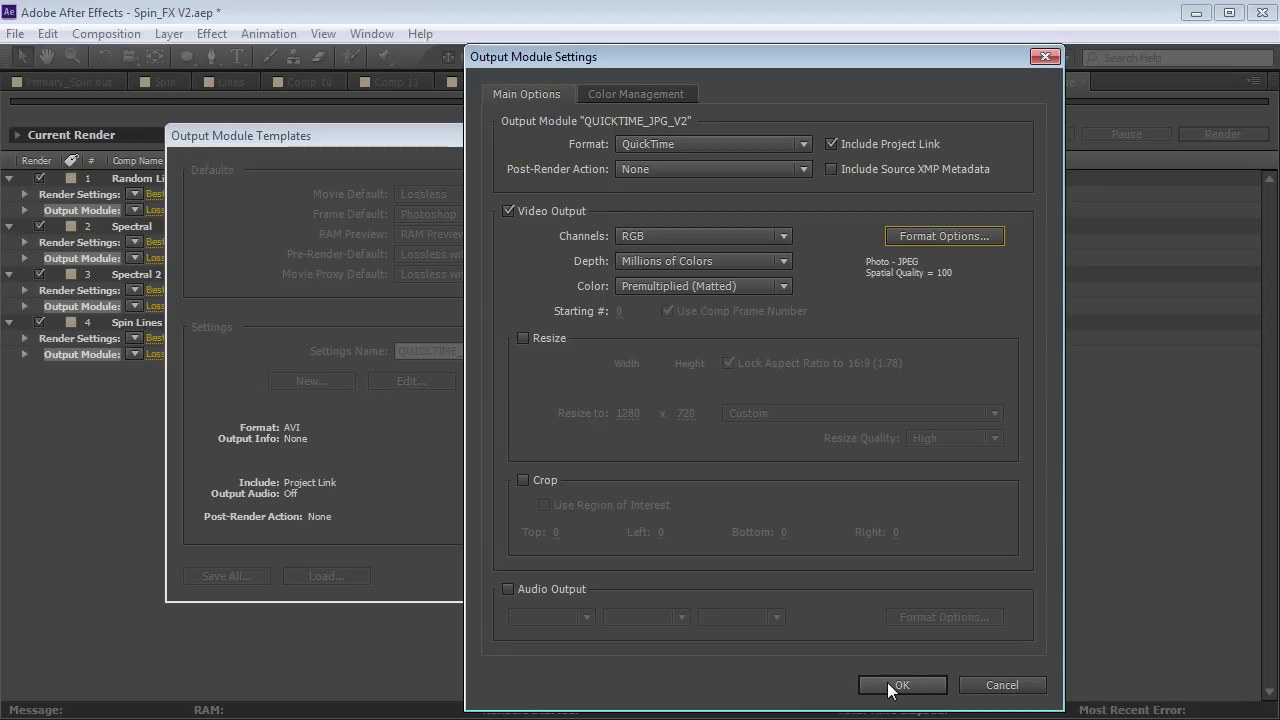
{"action": "left_click", "coordinate": [903, 686]}
{"action": "left_click", "coordinate": [589, 574]}
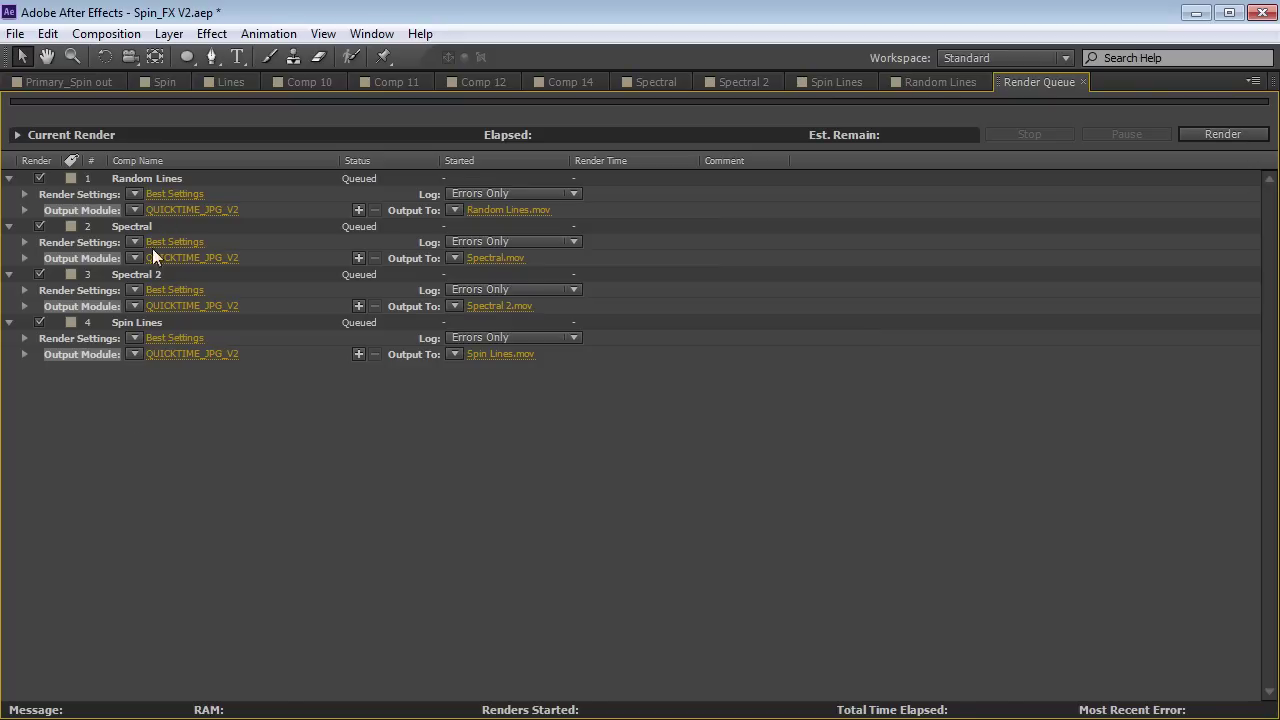
{"action": "left_click", "coordinate": [133, 210]}
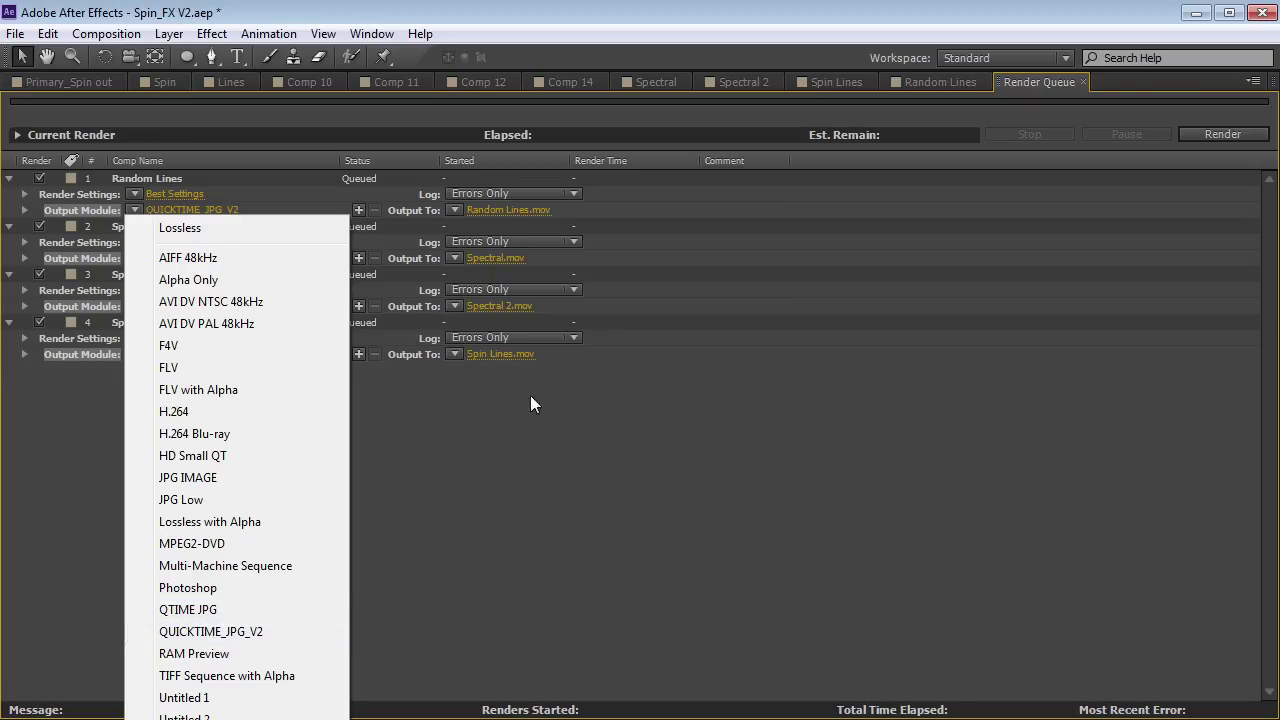
{"action": "left_click", "coordinate": [578, 432]}
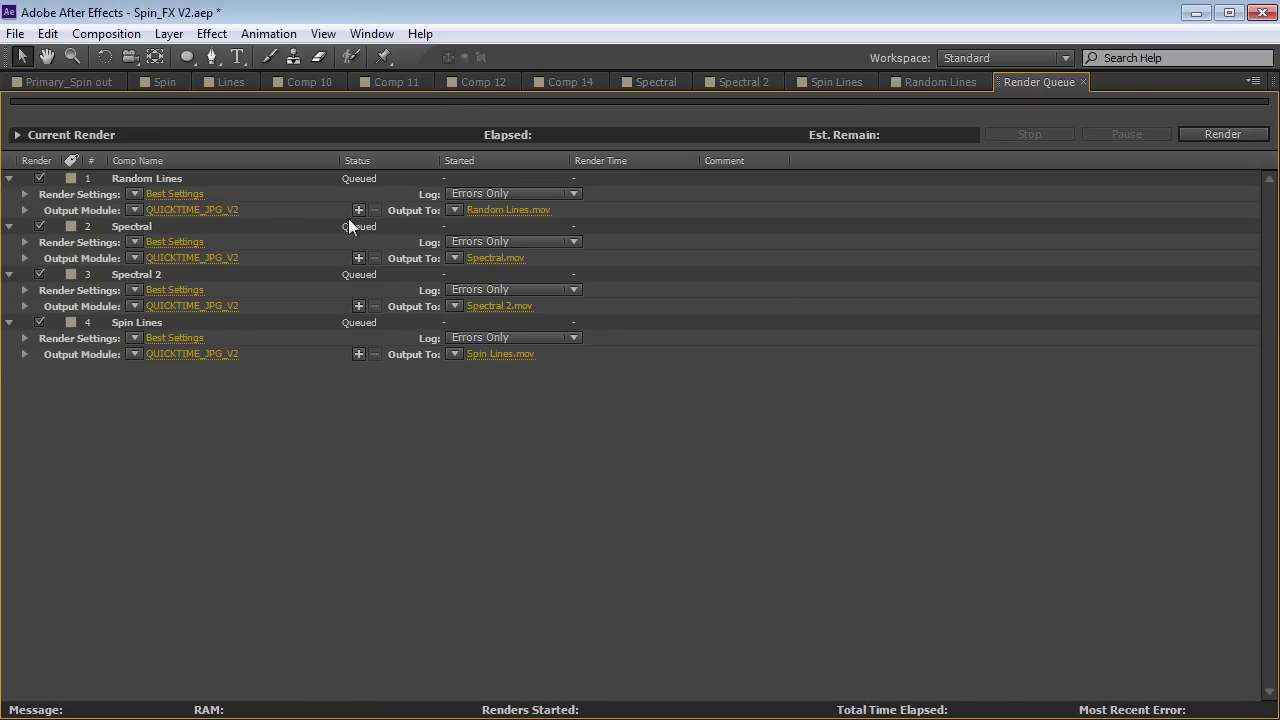
Set the output location of all four queued movies to a new folder named Render inside Spin_FX.
{"action": "left_click", "coordinate": [44, 210]}
{"action": "left_click", "coordinate": [106, 354], "text": "shift"}
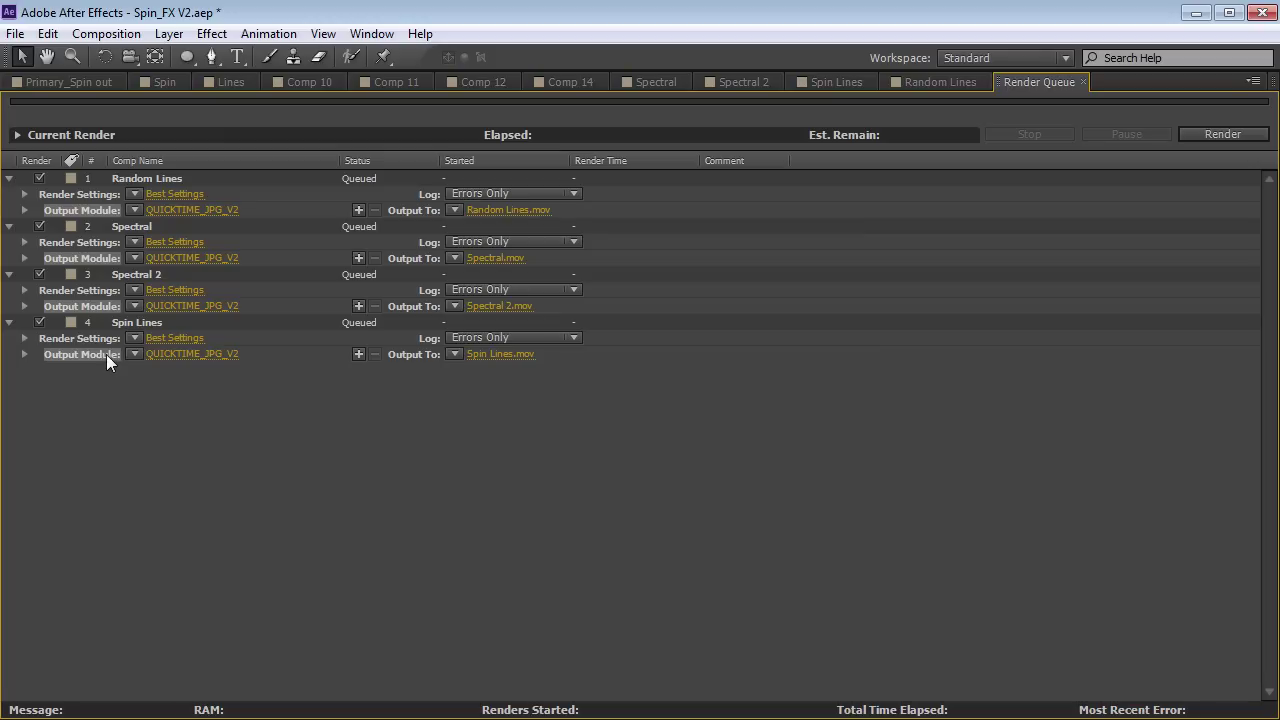
{"action": "left_click", "coordinate": [494, 210]}
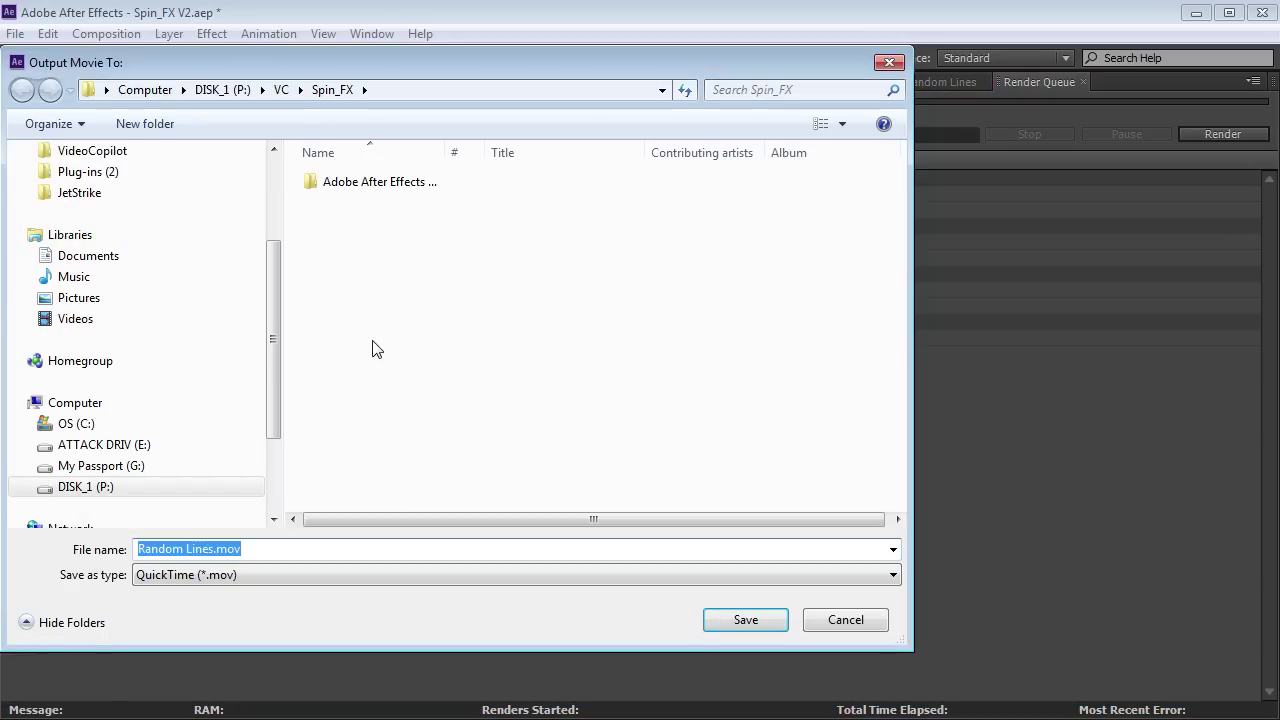
{"action": "right_click", "coordinate": [359, 320]}
{"action": "mouse_move", "coordinate": [481, 537]}
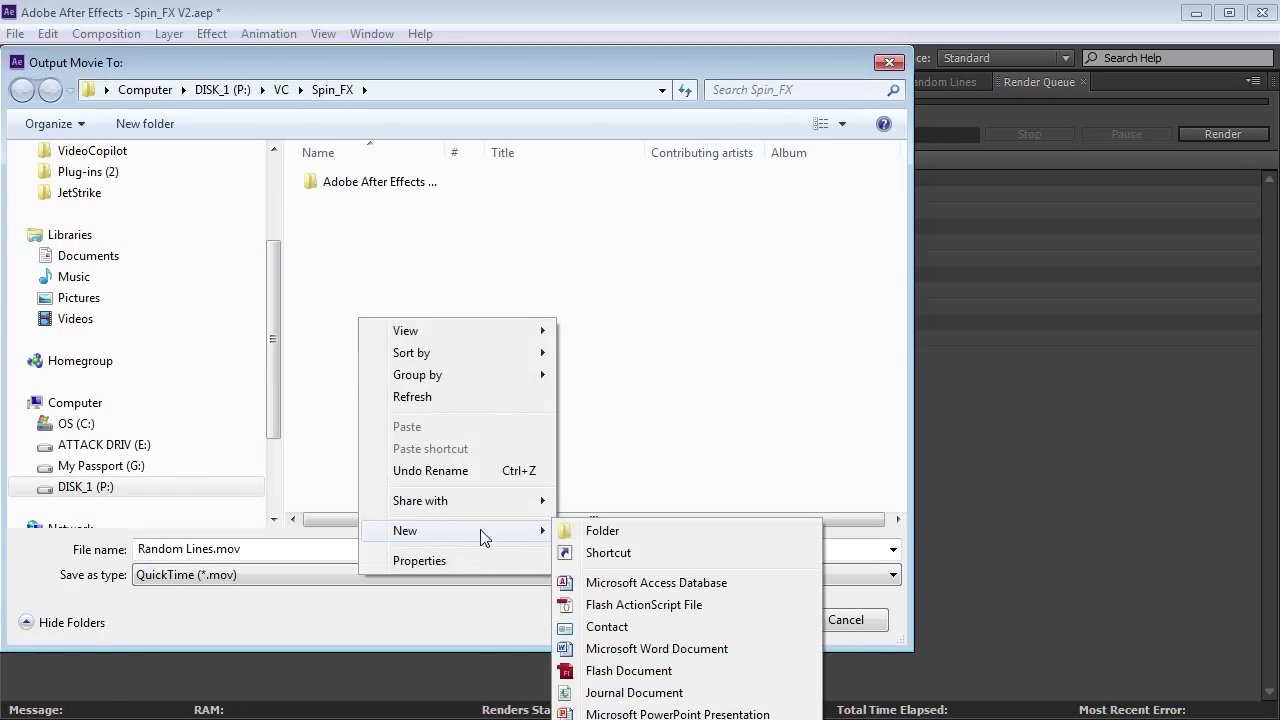
{"action": "left_click", "coordinate": [585, 531]}
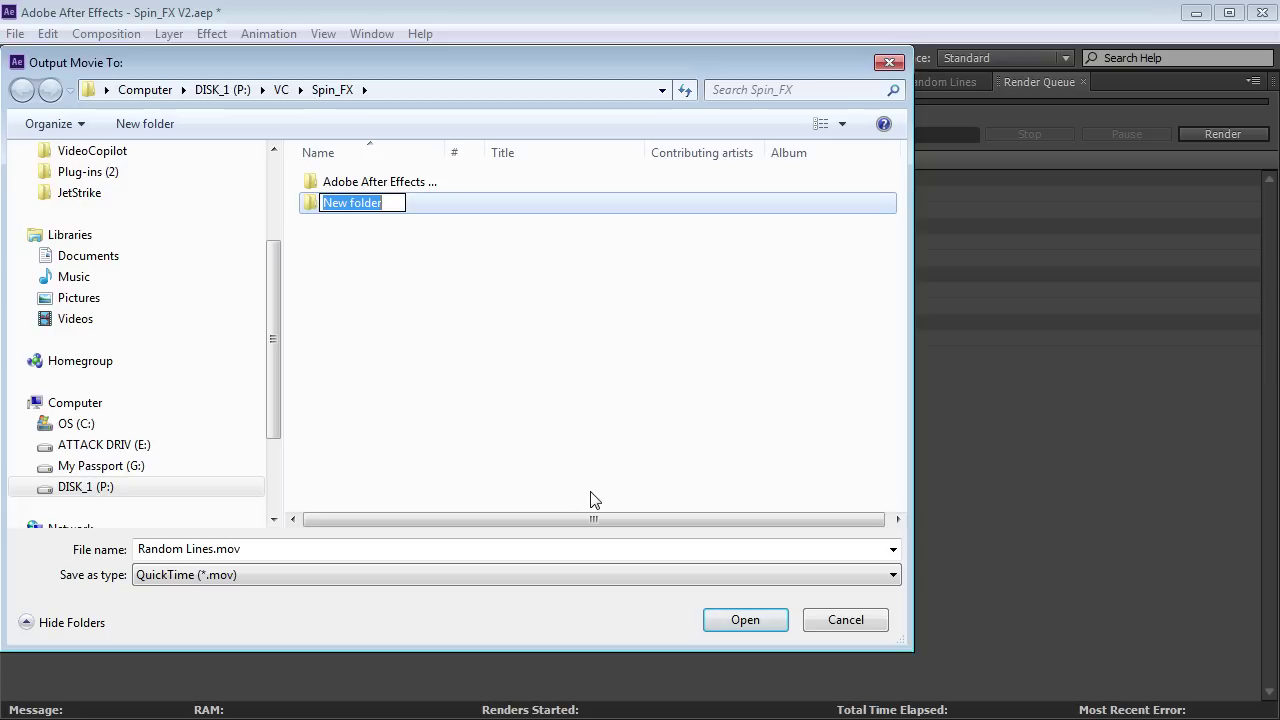
{"action": "type", "text": "Render"}
{"action": "key", "text": "Return"}
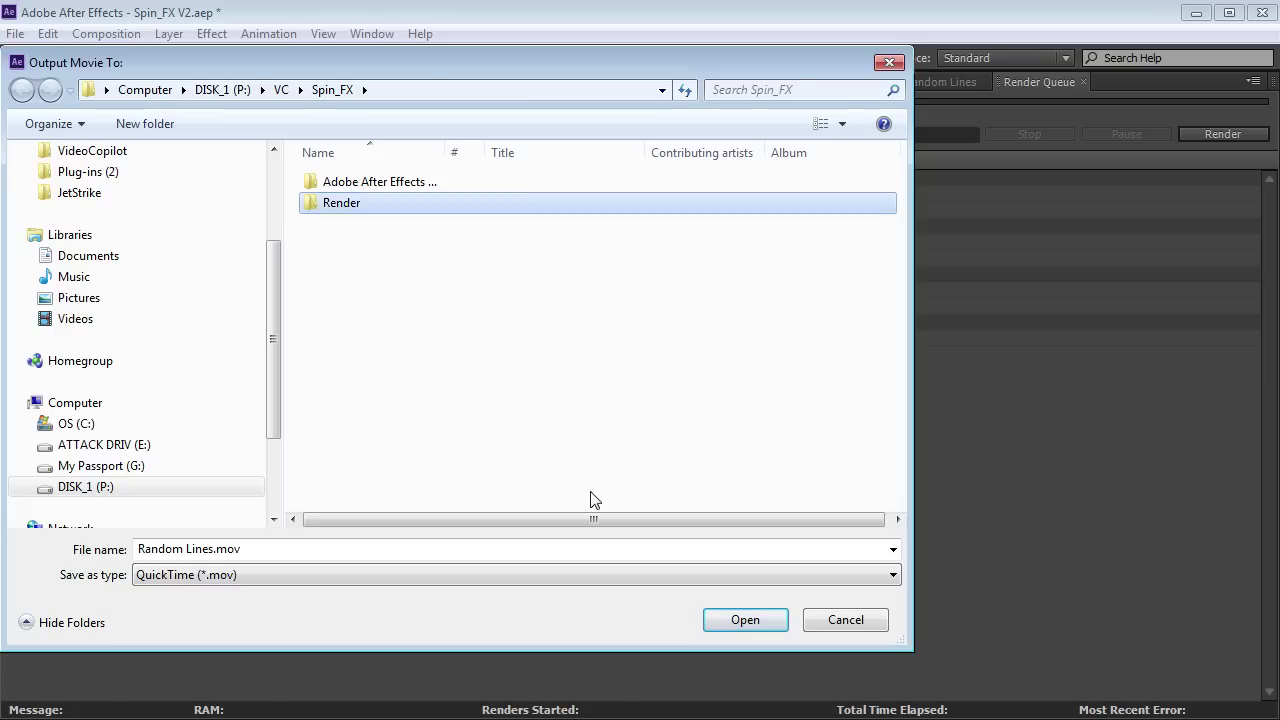
{"action": "key", "text": "Return"}
{"action": "left_click", "coordinate": [748, 620]}
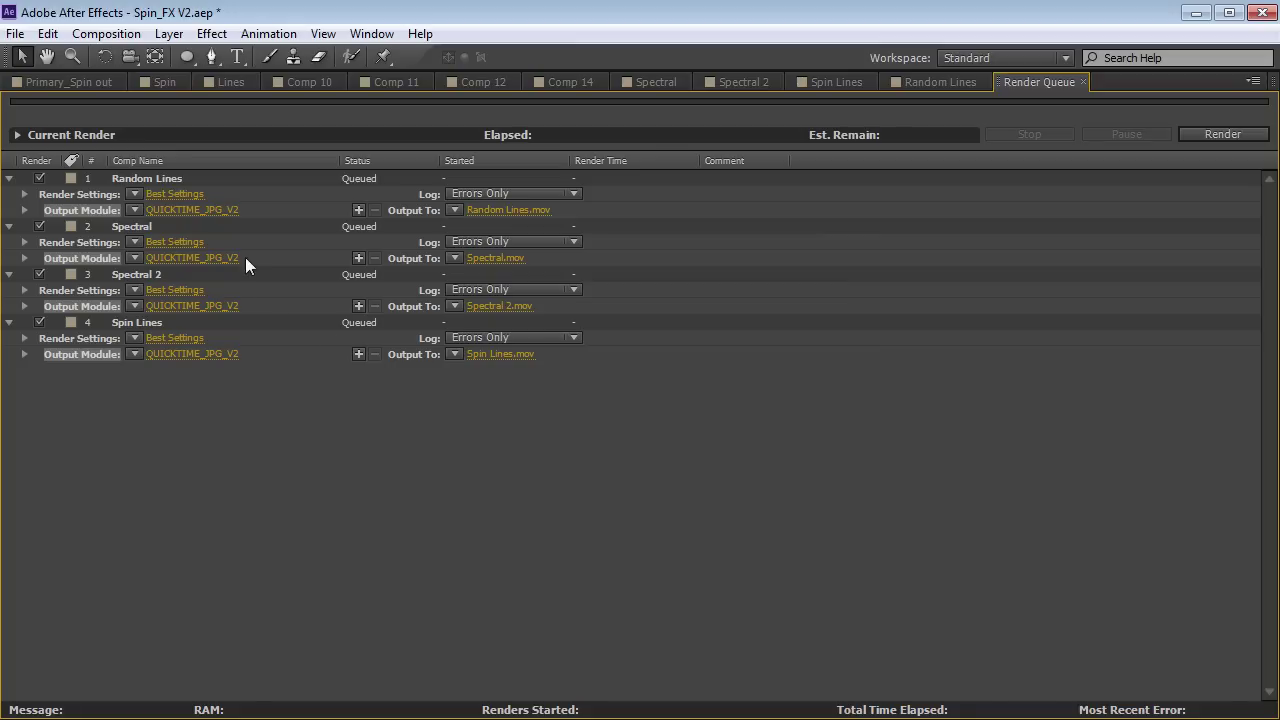
Extend the work areas of the Spectral and Spectral 2 compositions to frame 299, and check Spin Lines and Random Lines as well.
{"action": "key", "text": "grave"}
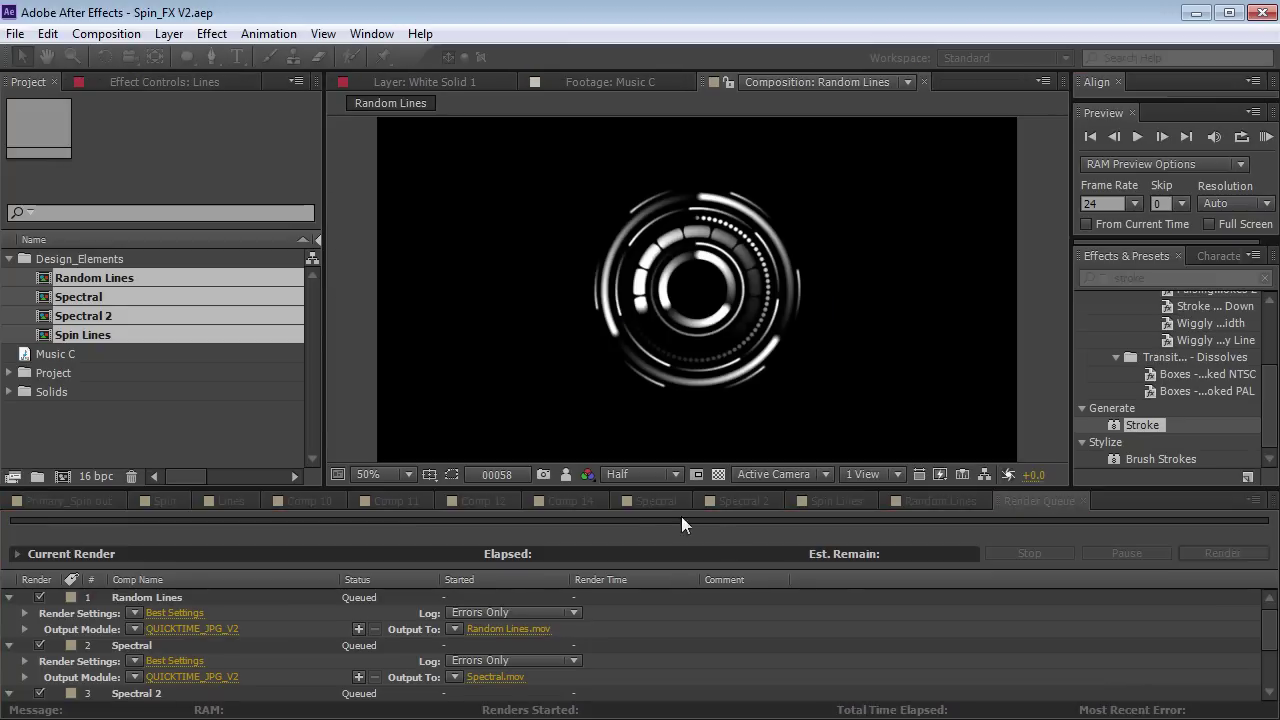
{"action": "left_click", "coordinate": [655, 501]}
{"action": "left_click", "coordinate": [995, 545]}
{"action": "left_click_drag", "start_coordinate": [995, 545], "coordinate": [1270, 547]}
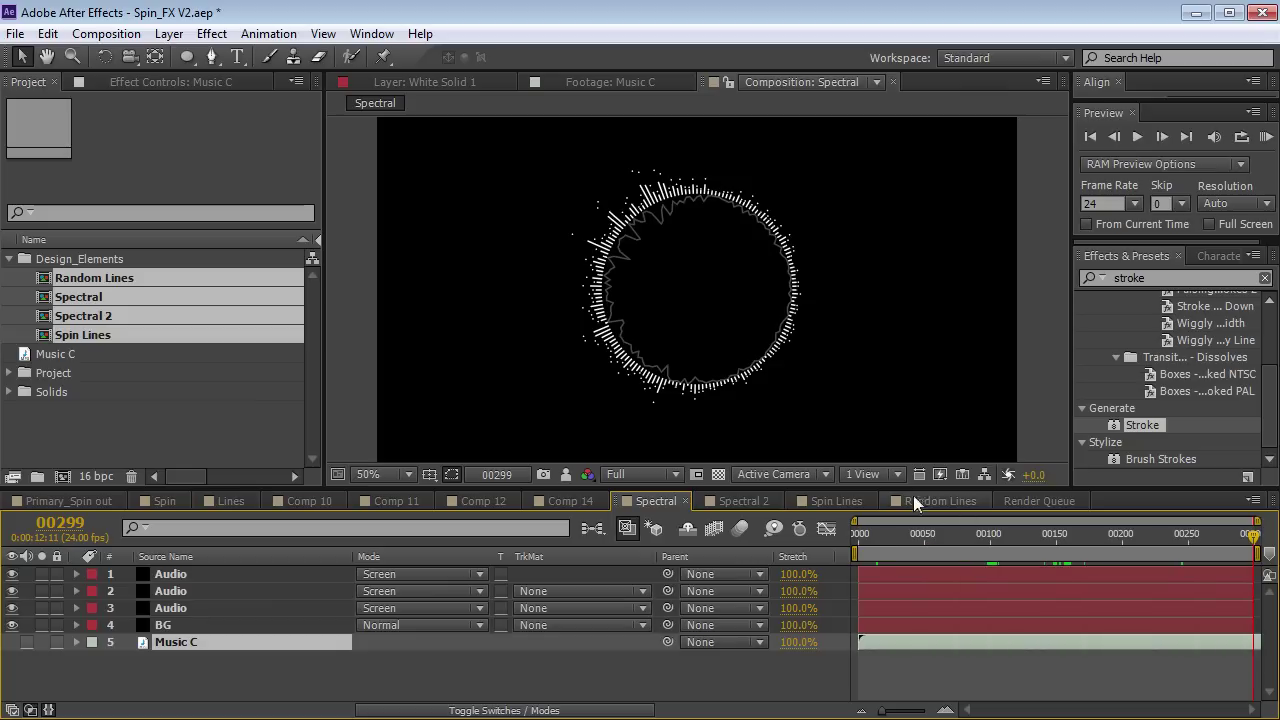
{"action": "left_click", "coordinate": [745, 501]}
{"action": "left_click_drag", "start_coordinate": [894, 545], "coordinate": [1258, 545]}
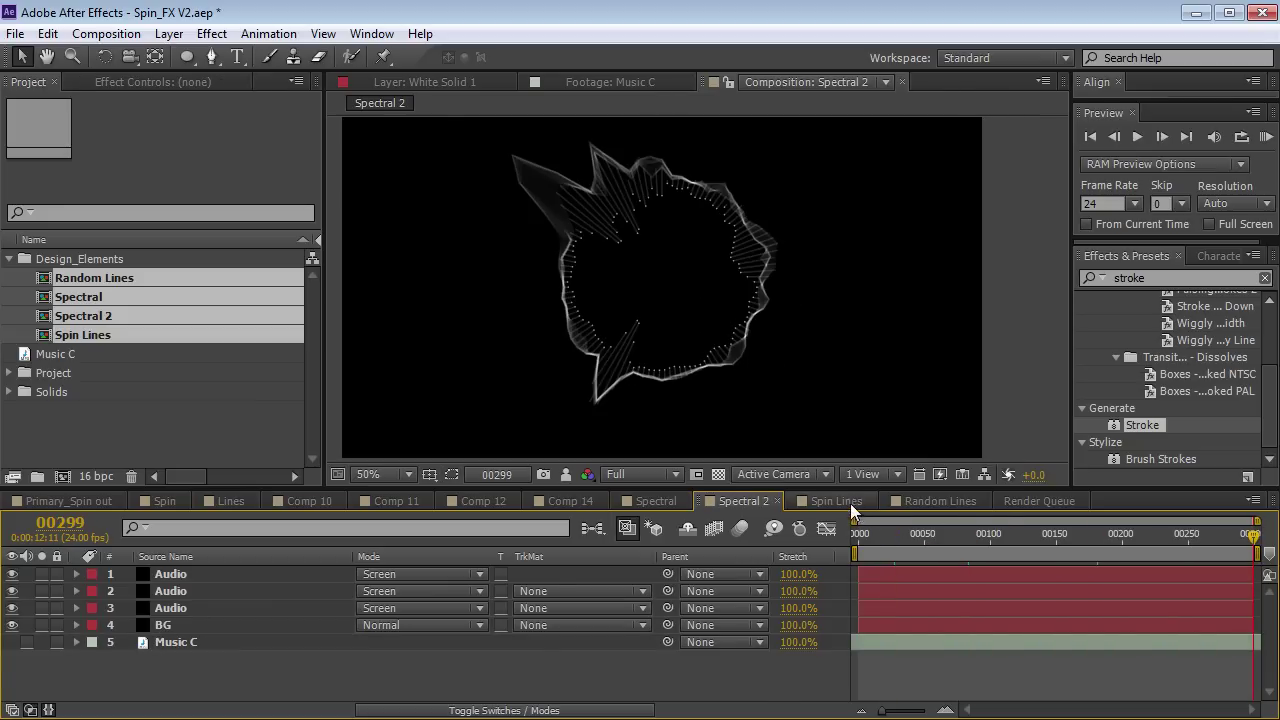
{"action": "left_click", "coordinate": [850, 503]}
{"action": "left_click", "coordinate": [916, 502]}
Save the project and render the four queued compositions.
{"action": "left_click", "coordinate": [1038, 501]}
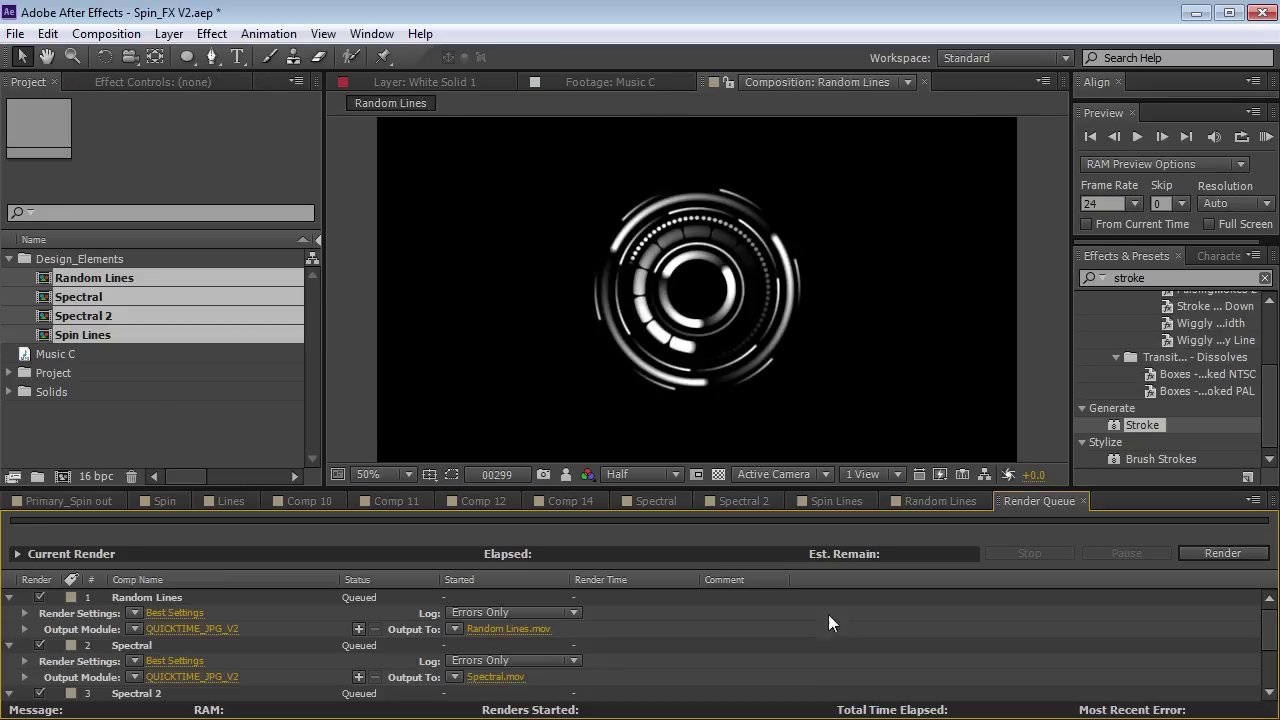
{"action": "key", "text": "ctrl+s"}
{"action": "left_click", "coordinate": [1220, 553]}
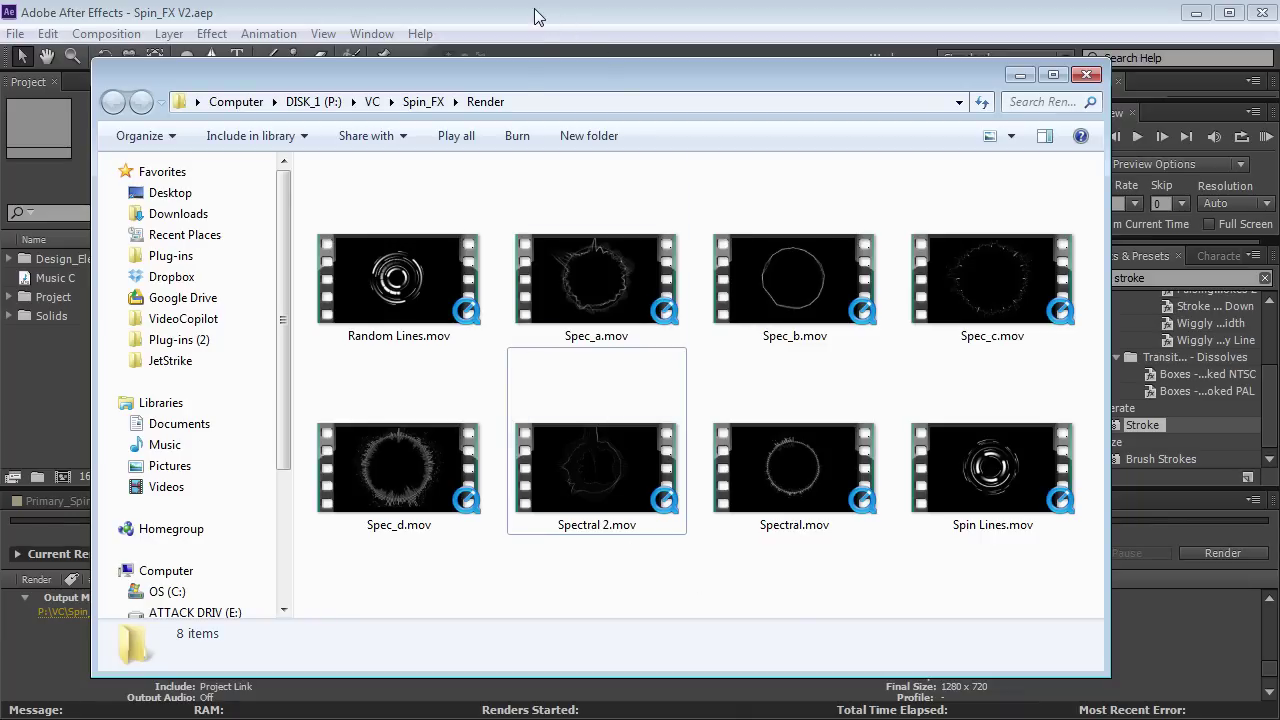
Import all eight movies from the Render folder, move them into the Design_Elements project folder and check the imported clips there.
{"action": "left_click", "coordinate": [435, 306]}
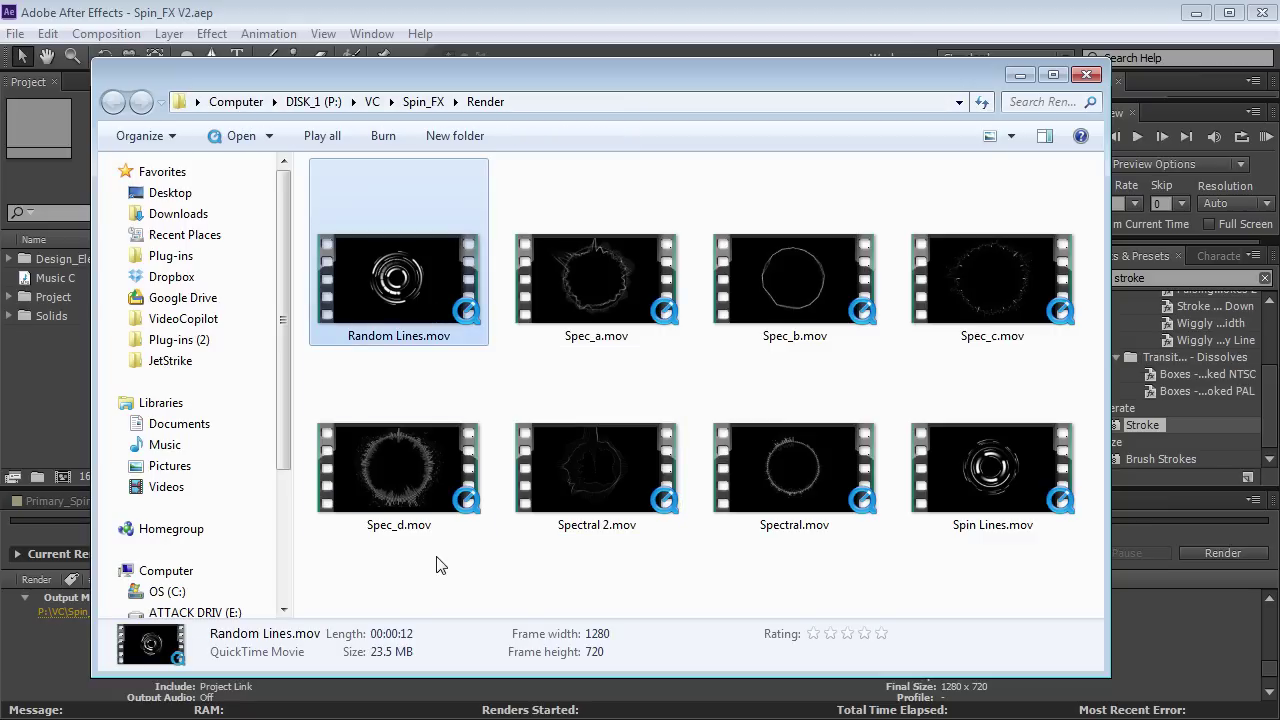
{"action": "left_click_drag", "start_coordinate": [400, 570], "coordinate": [1076, 200]}
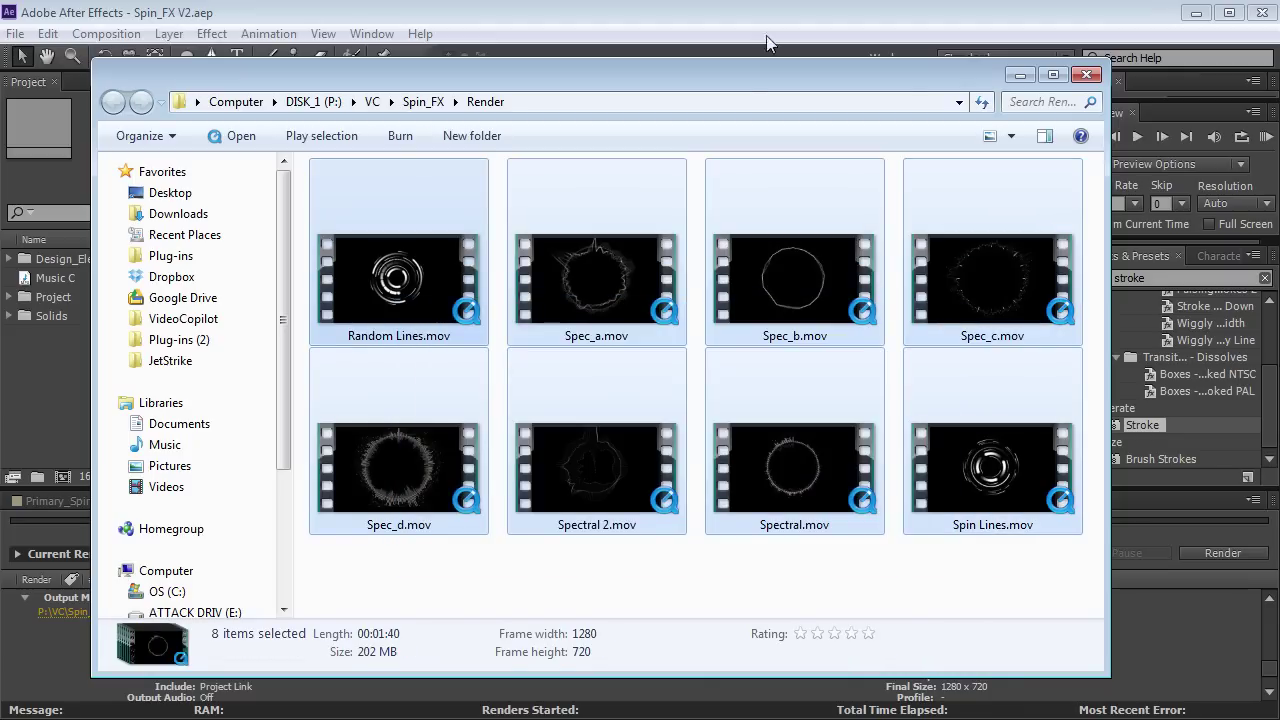
{"action": "left_click_drag", "start_coordinate": [738, 77], "coordinate": [873, 71]}
{"action": "left_click_drag", "start_coordinate": [547, 275], "coordinate": [199, 418]}
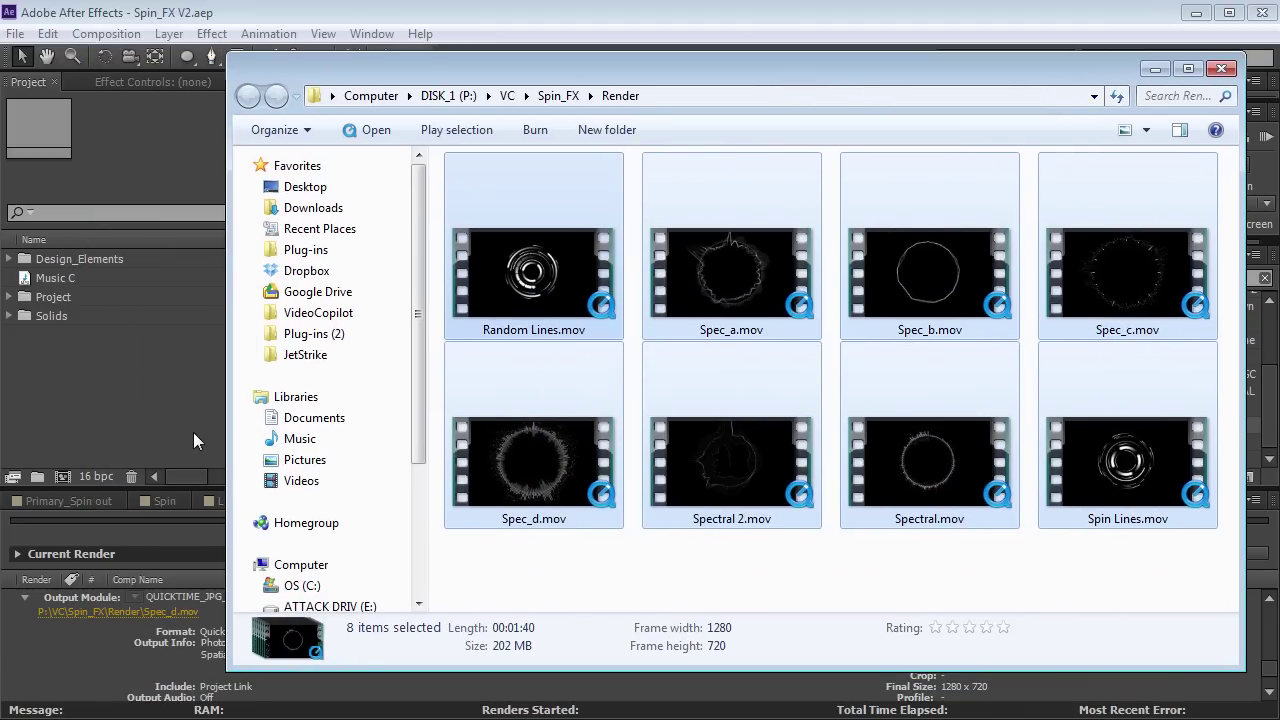
{"action": "left_click_drag", "start_coordinate": [67, 319], "coordinate": [66, 262]}
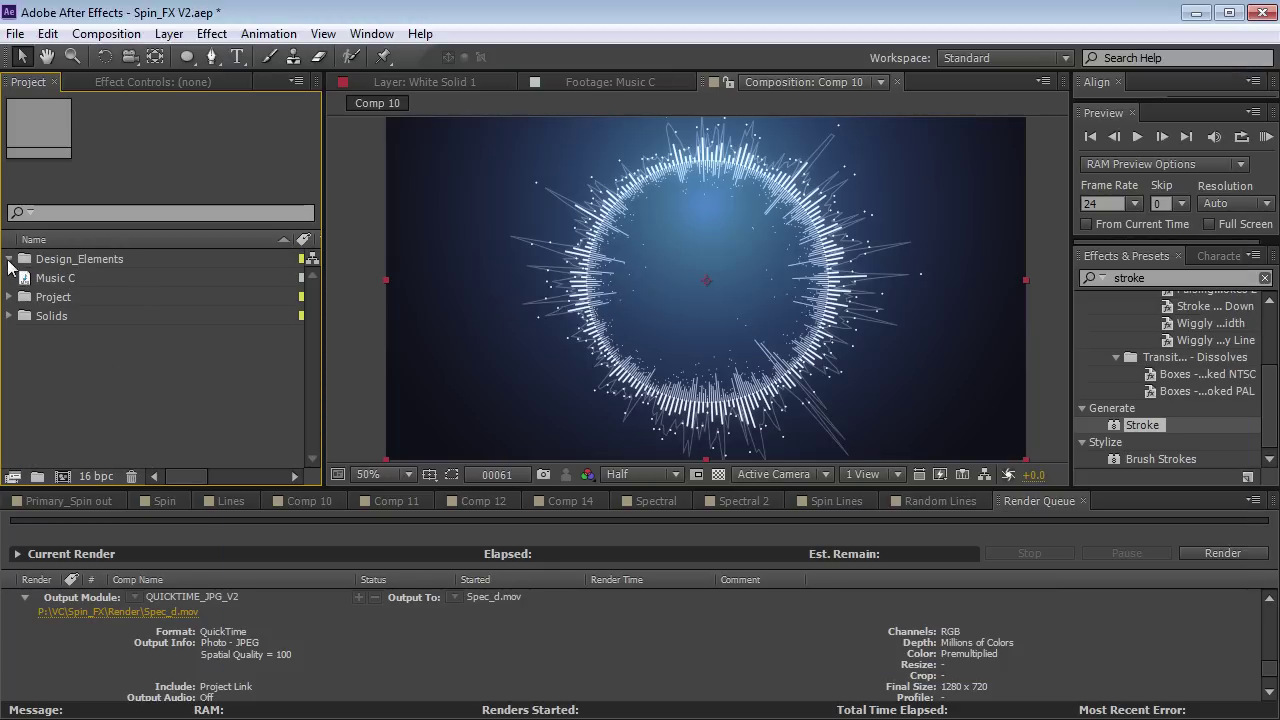
{"action": "left_click", "coordinate": [9, 259]}
{"action": "left_click", "coordinate": [80, 297]}
{"action": "left_click", "coordinate": [80, 335]}
{"action": "left_click", "coordinate": [82, 354]}
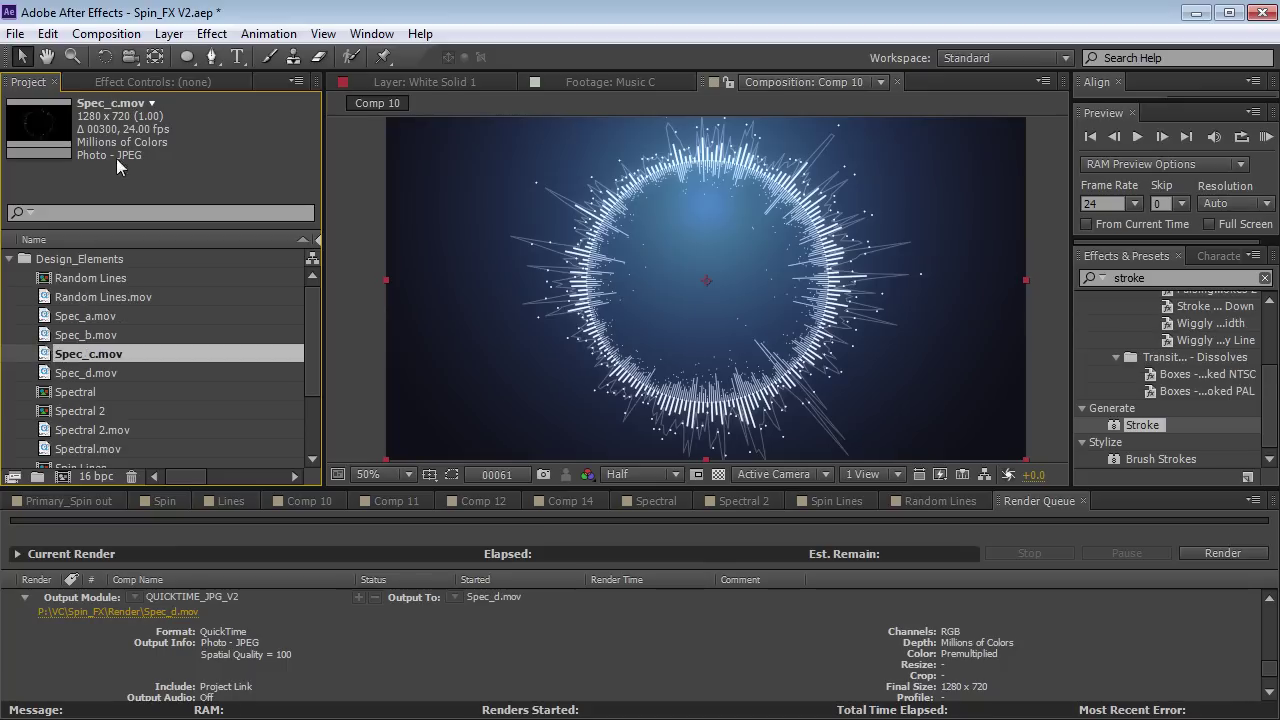
Open the settings for a new composition.
{"action": "left_click", "coordinate": [106, 35]}
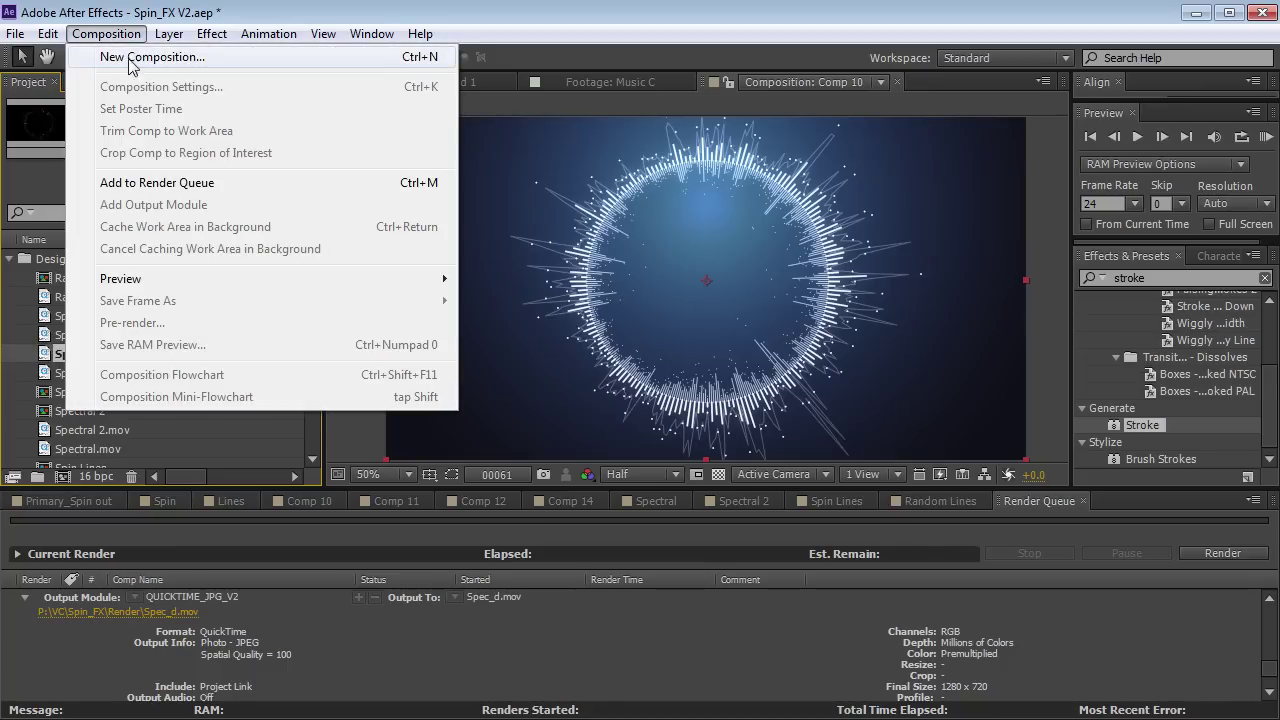
{"action": "left_click", "coordinate": [140, 58]}
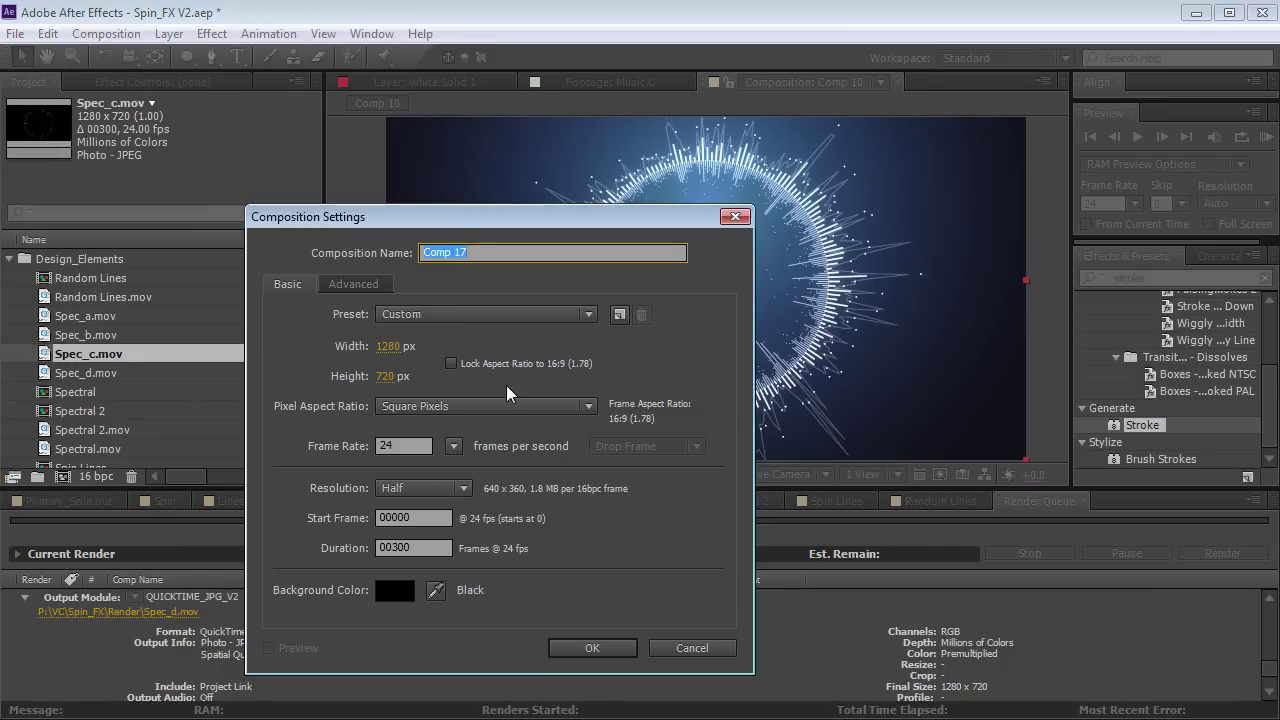
Create the new composition under the name Design Spin Out and clear the effects search.
{"action": "type", "text": "D"}
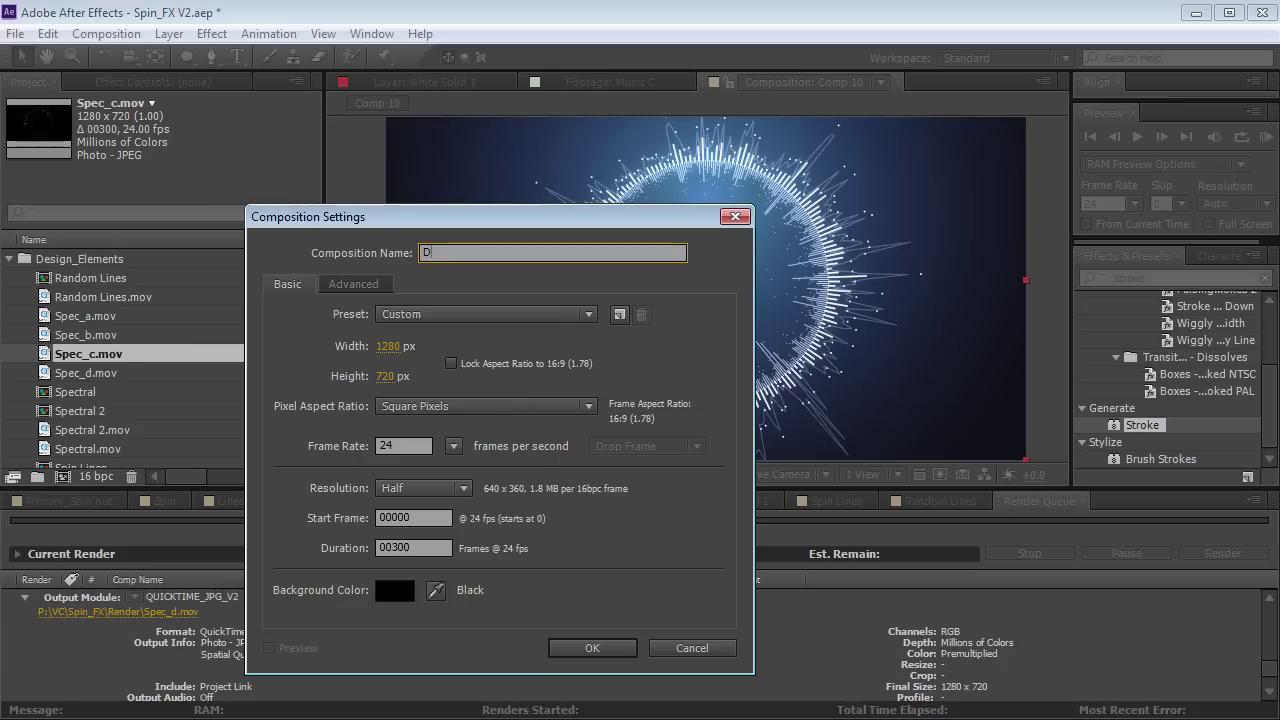
{"action": "type", "text": "esign Spin Out"}
{"action": "key", "text": "Return"}
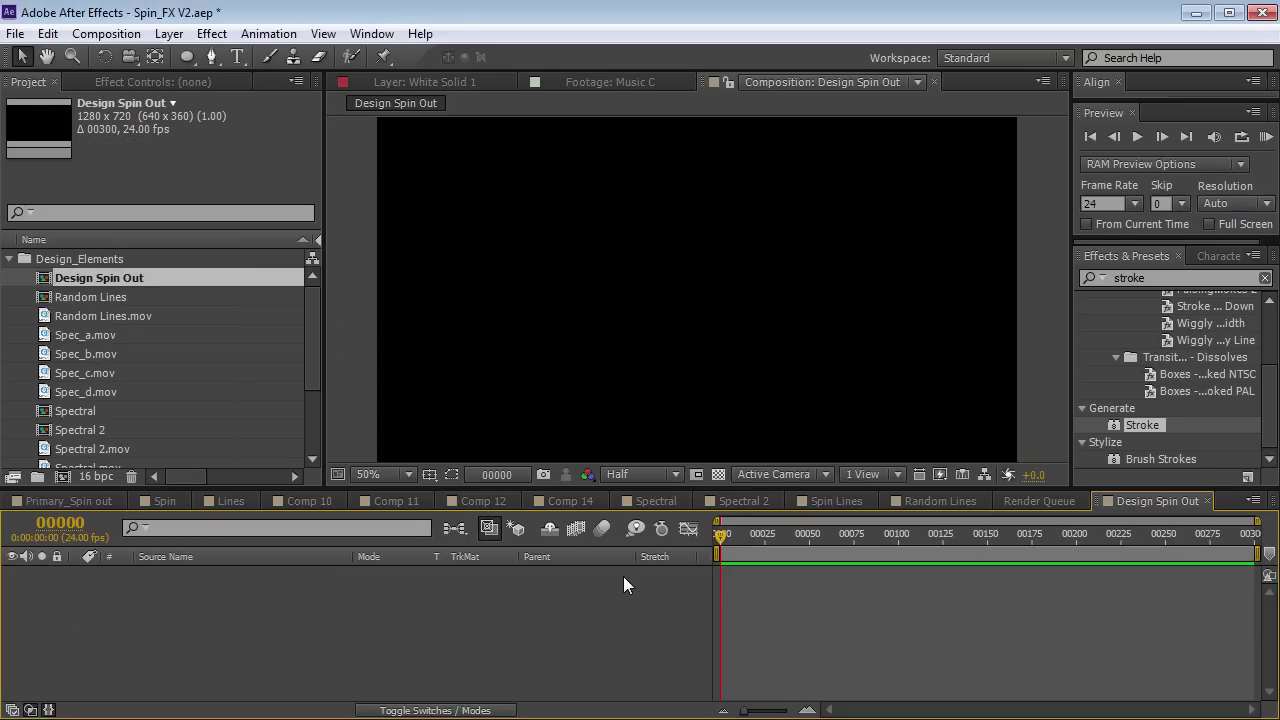
{"action": "left_click", "coordinate": [1264, 277]}
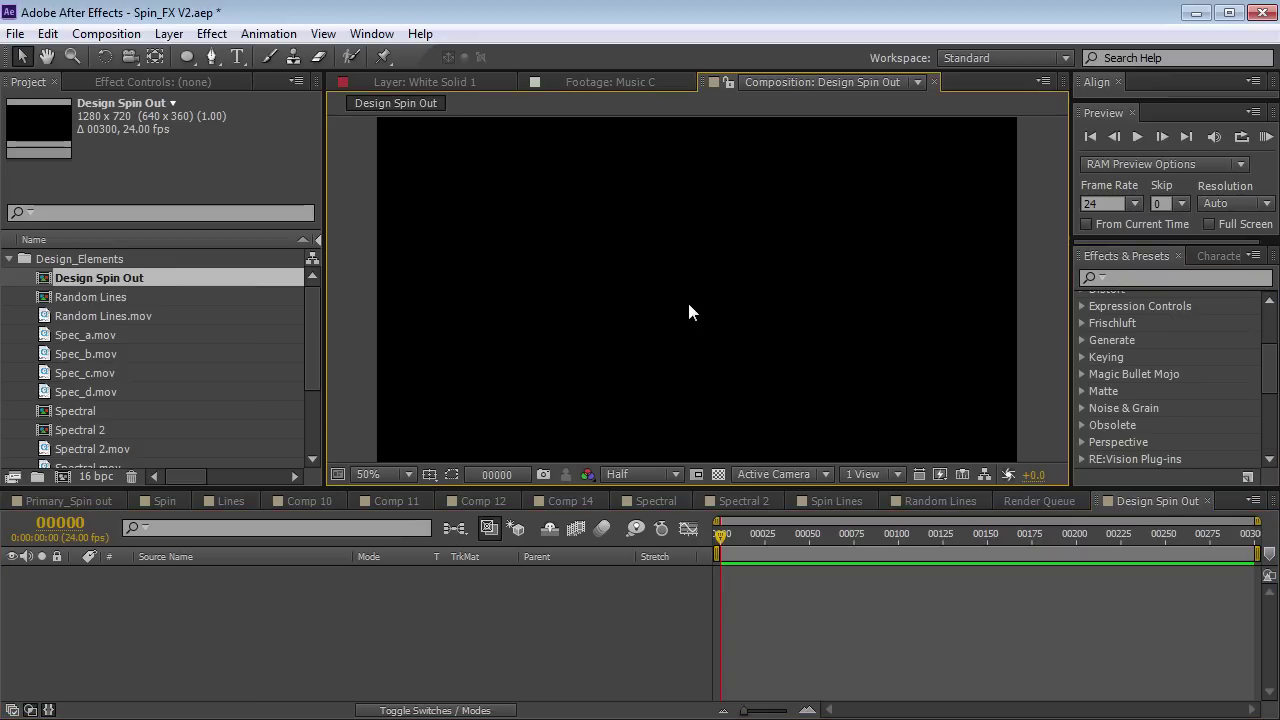
Switch to the Spin_FX_Sounds reference video to examine the glowing segmented ring, and return to After Effects.
{"action": "left_click", "coordinate": [696, 602]}
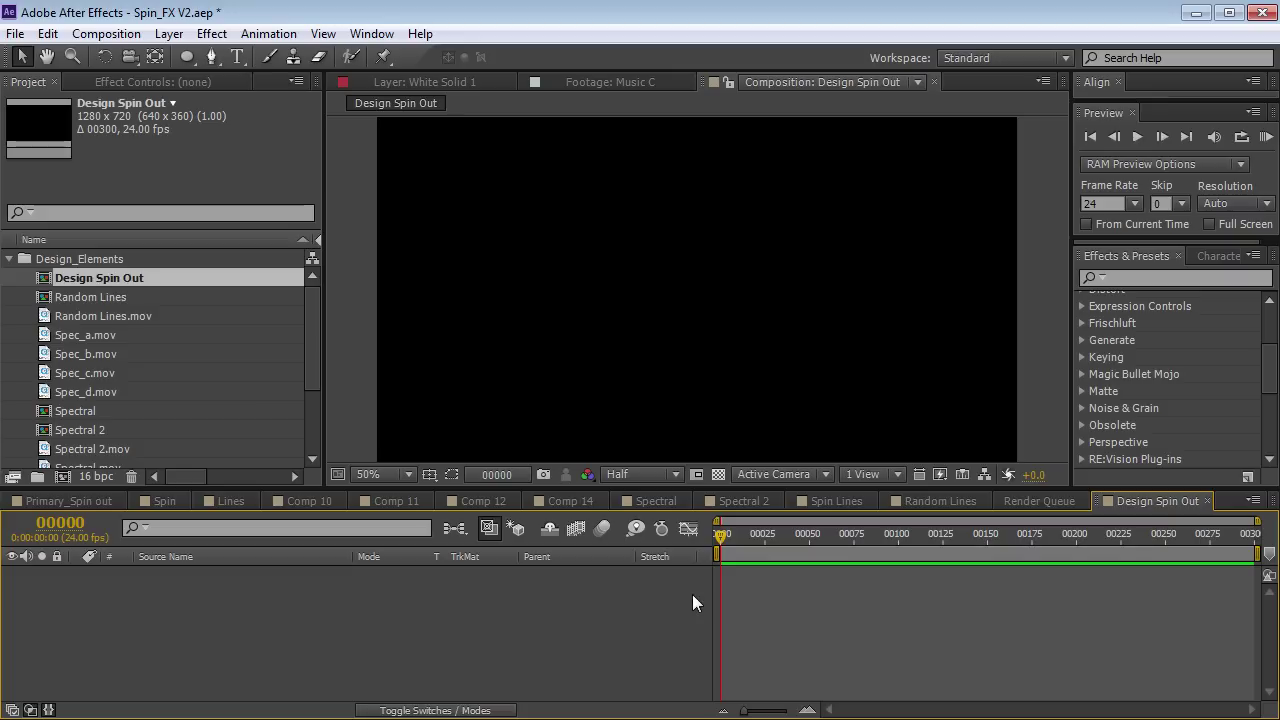
{"action": "key", "text": "alt+Tab"}
{"action": "key", "text": "Right"}
{"action": "key", "text": "Right"}
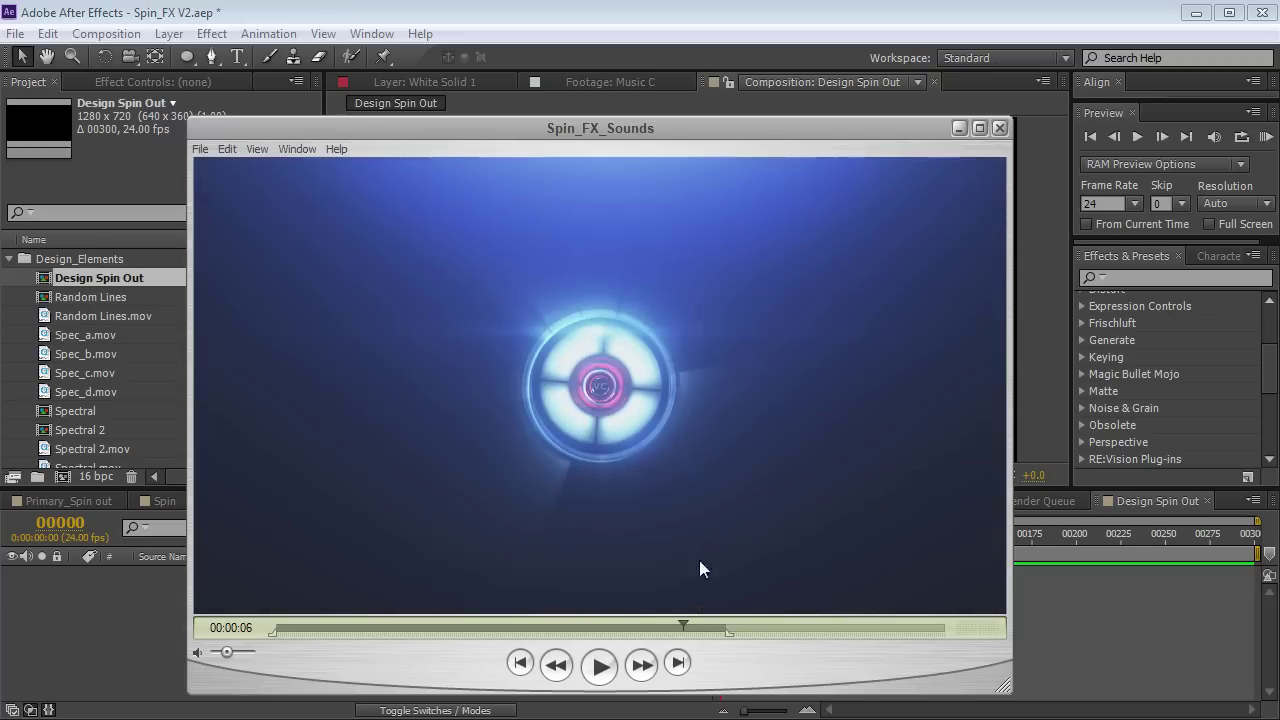
{"action": "left_click", "coordinate": [1101, 617]}
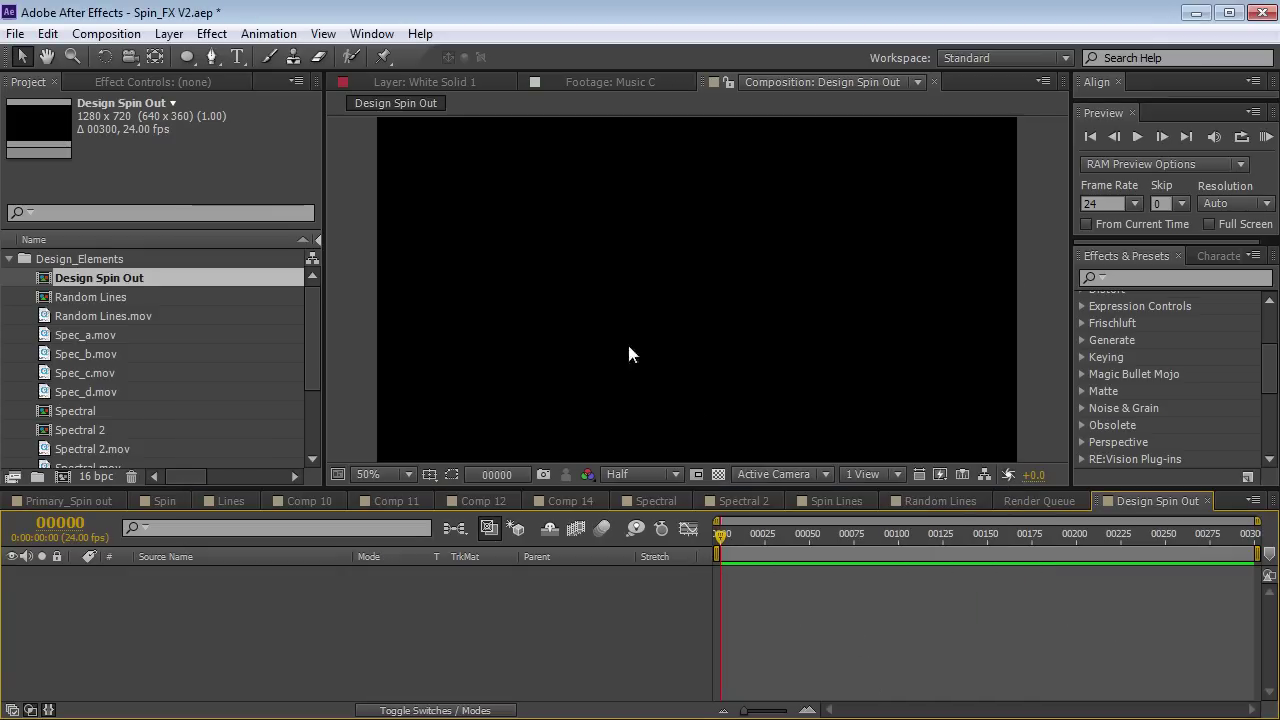
Start a new solid for the Design Spin Out composition and set its color to white.
{"action": "left_click", "coordinate": [169, 34]}
{"action": "mouse_move", "coordinate": [175, 58]}
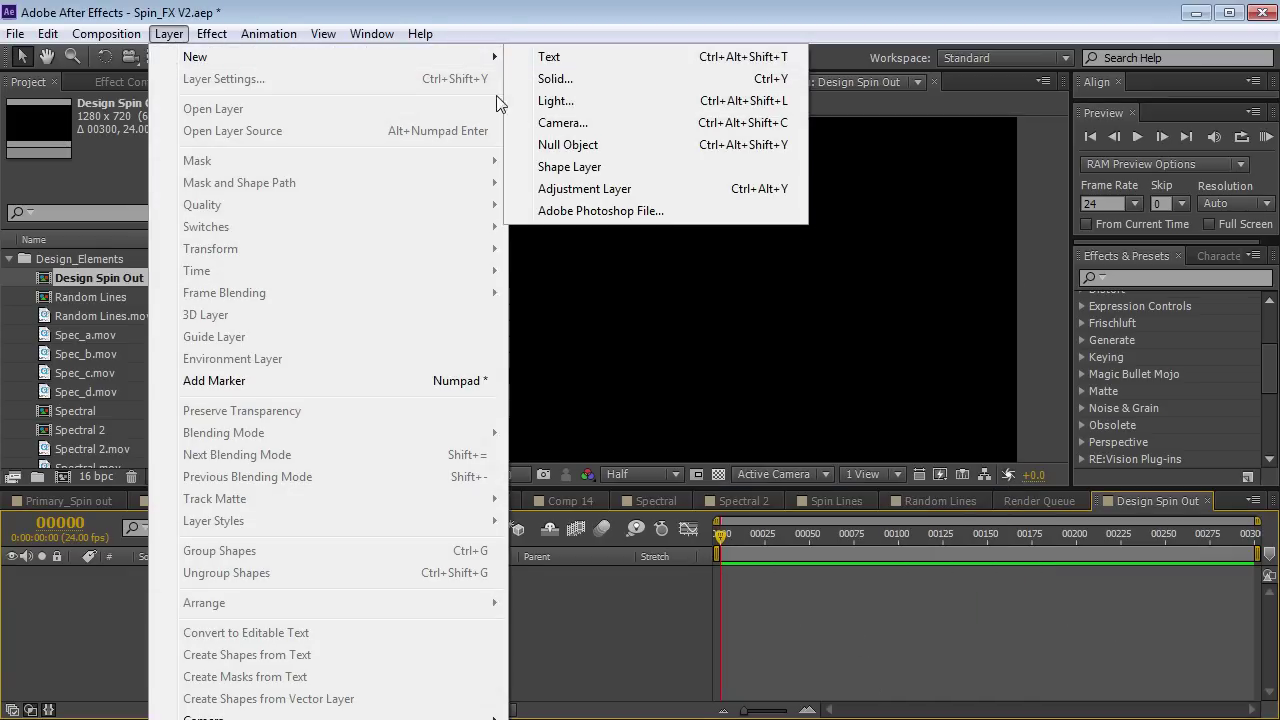
{"action": "left_click", "coordinate": [574, 79]}
{"action": "left_click", "coordinate": [660, 585]}
{"action": "left_click_drag", "start_coordinate": [651, 471], "coordinate": [392, 241]}
{"action": "left_click", "coordinate": [964, 340]}
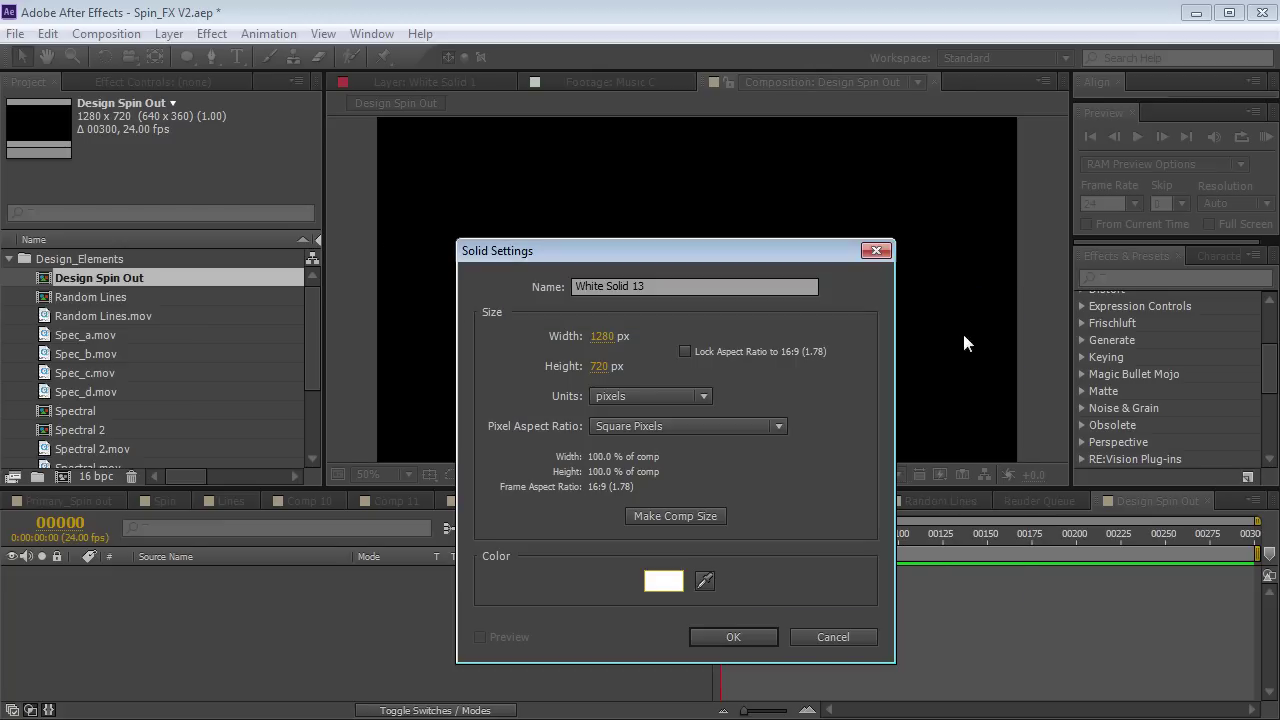
Size the white solid to 320 px wide (1280/4) and 320 px high, and add it to the composition.
{"action": "left_click", "coordinate": [611, 340]}
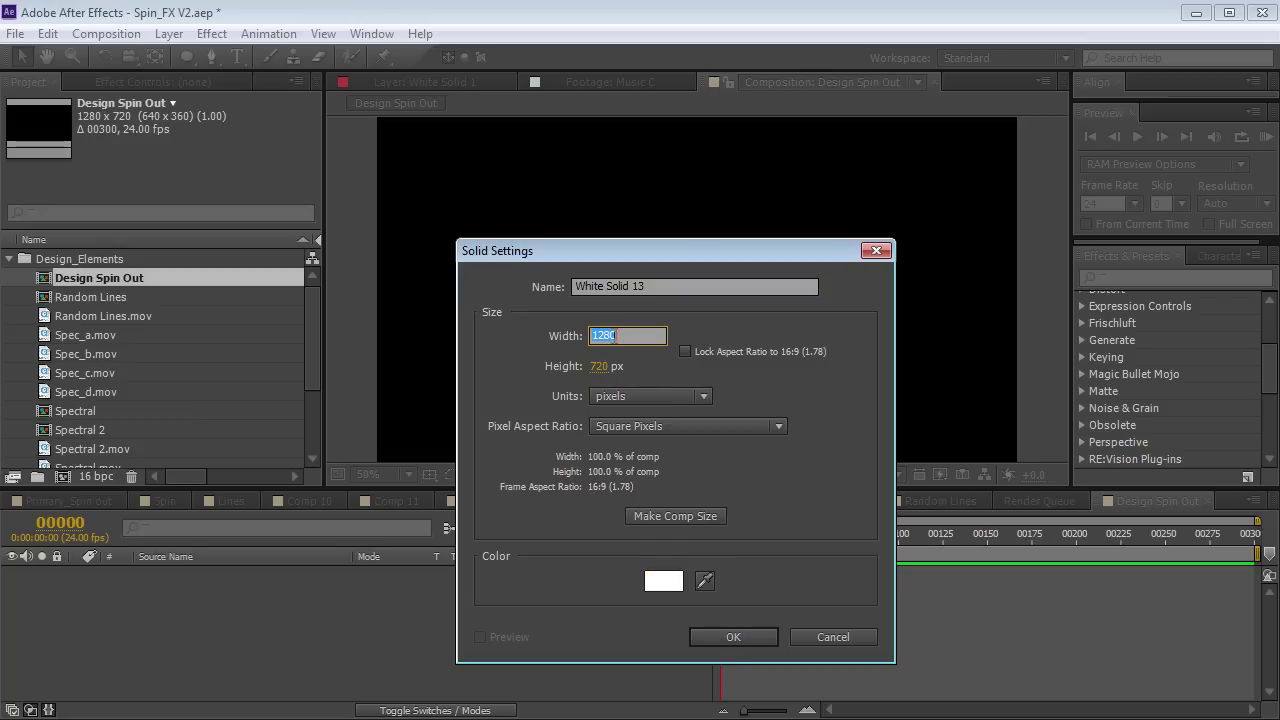
{"action": "type", "text": "/4"}
{"action": "key", "text": "Return"}
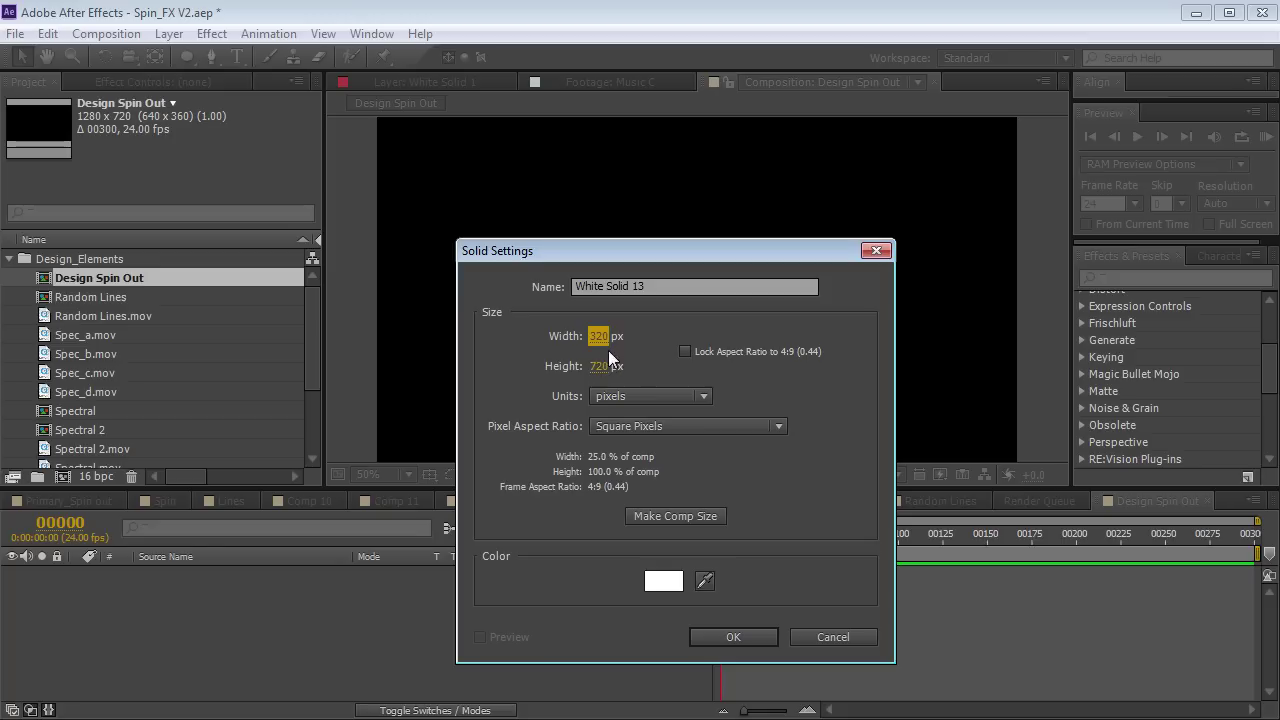
{"action": "left_click", "coordinate": [600, 366]}
{"action": "key", "text": "Return"}
{"action": "left_click", "coordinate": [604, 370]}
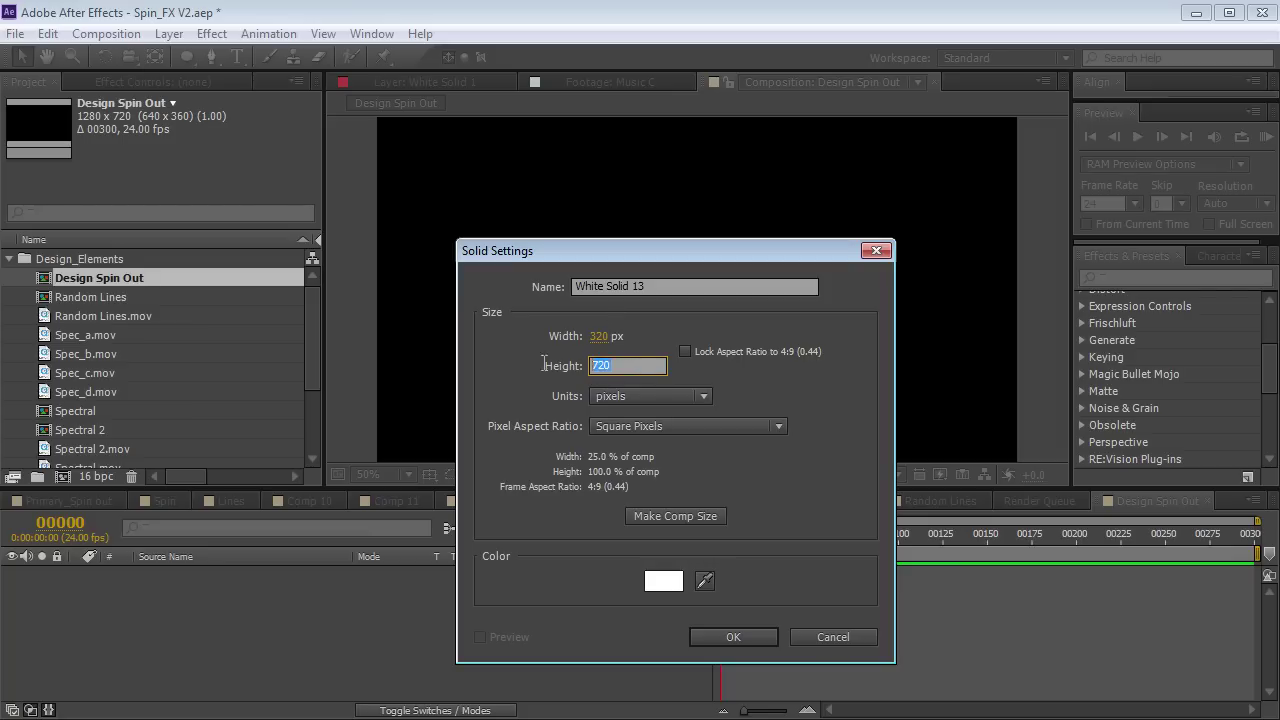
{"action": "type", "text": "320"}
{"action": "key", "text": "Return"}
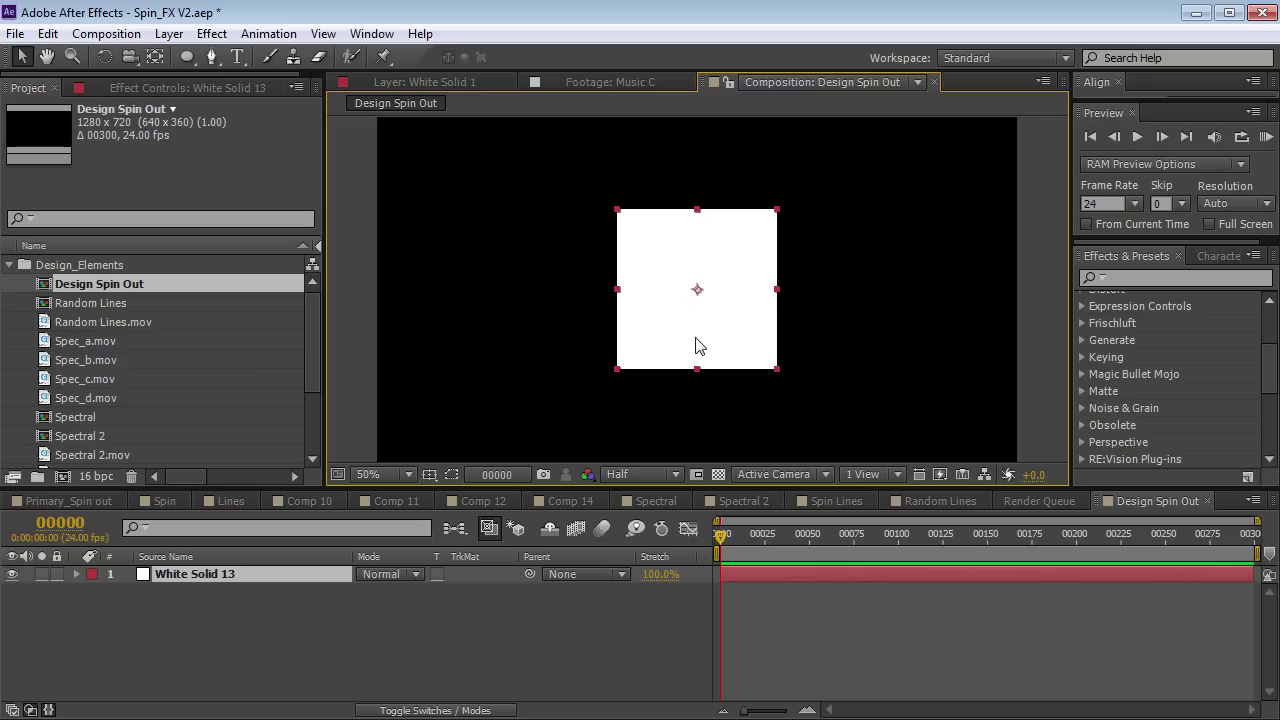
Pre-compose the white solid as Light_Shape, leaving all attributes in Design Spin Out.
{"action": "left_click", "coordinate": [160, 35]}
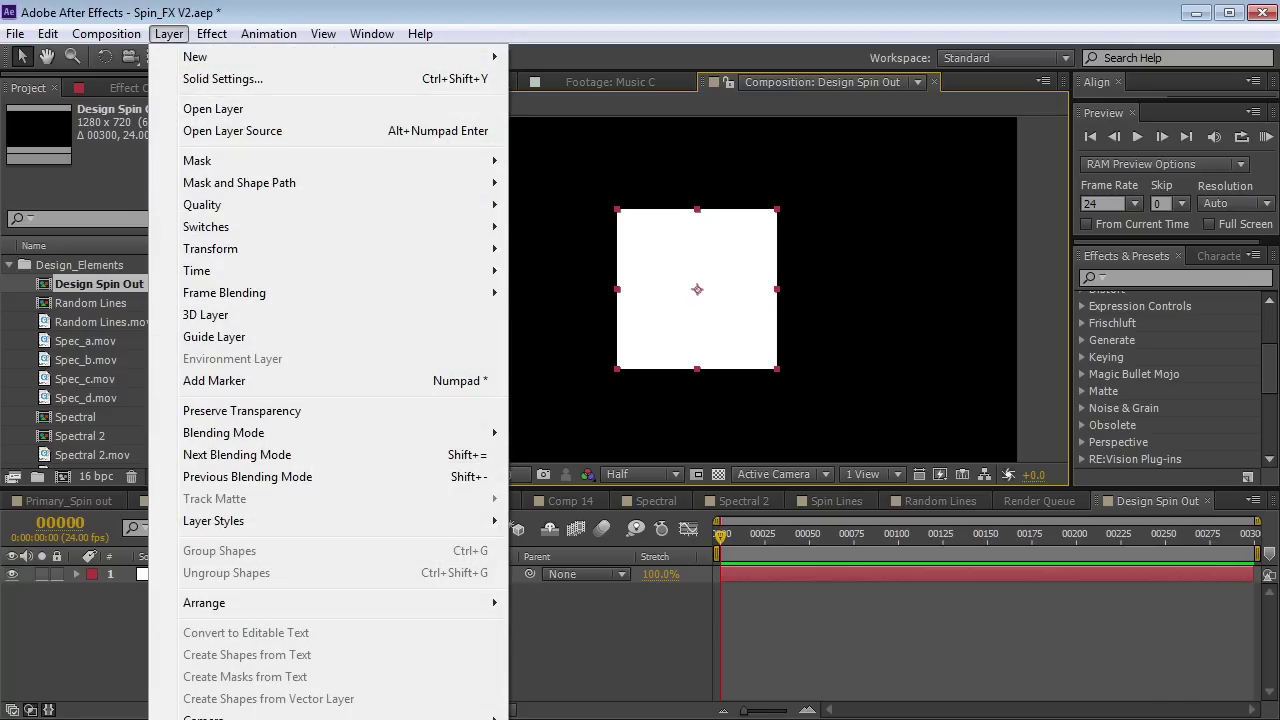
{"action": "key", "text": "ctrl+shift+c"}
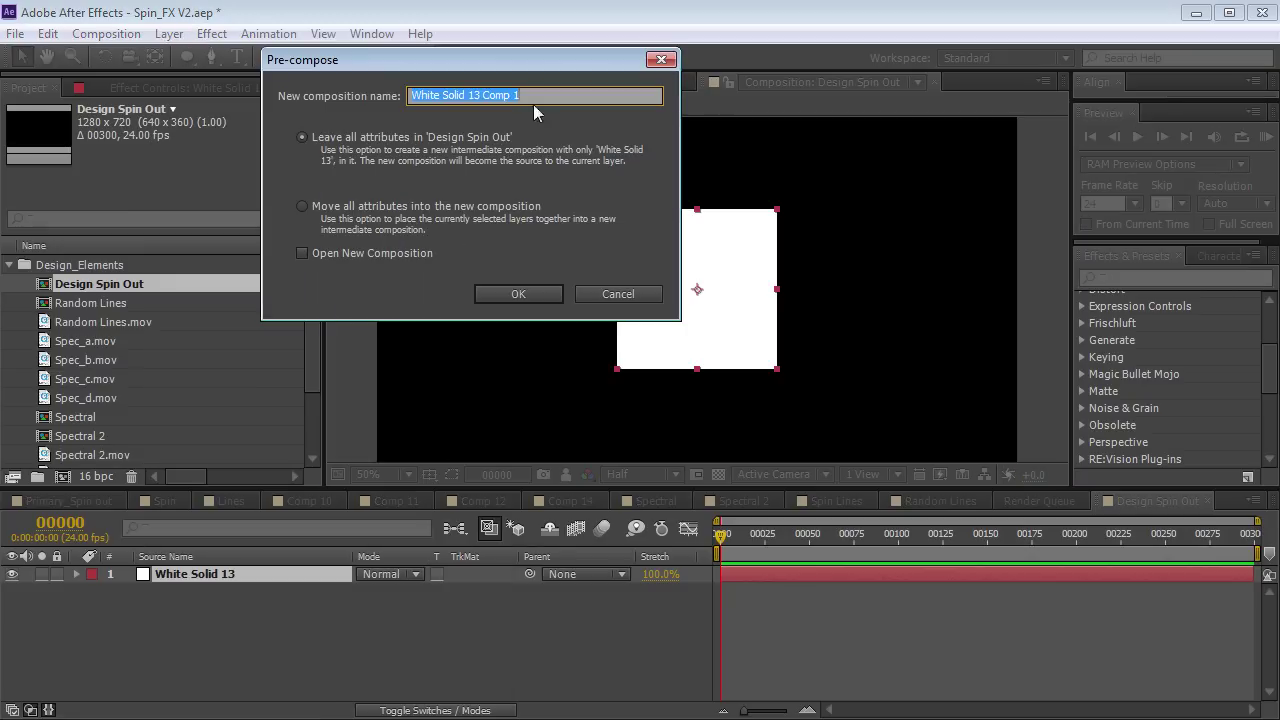
{"action": "type", "text": "Light_Shape"}
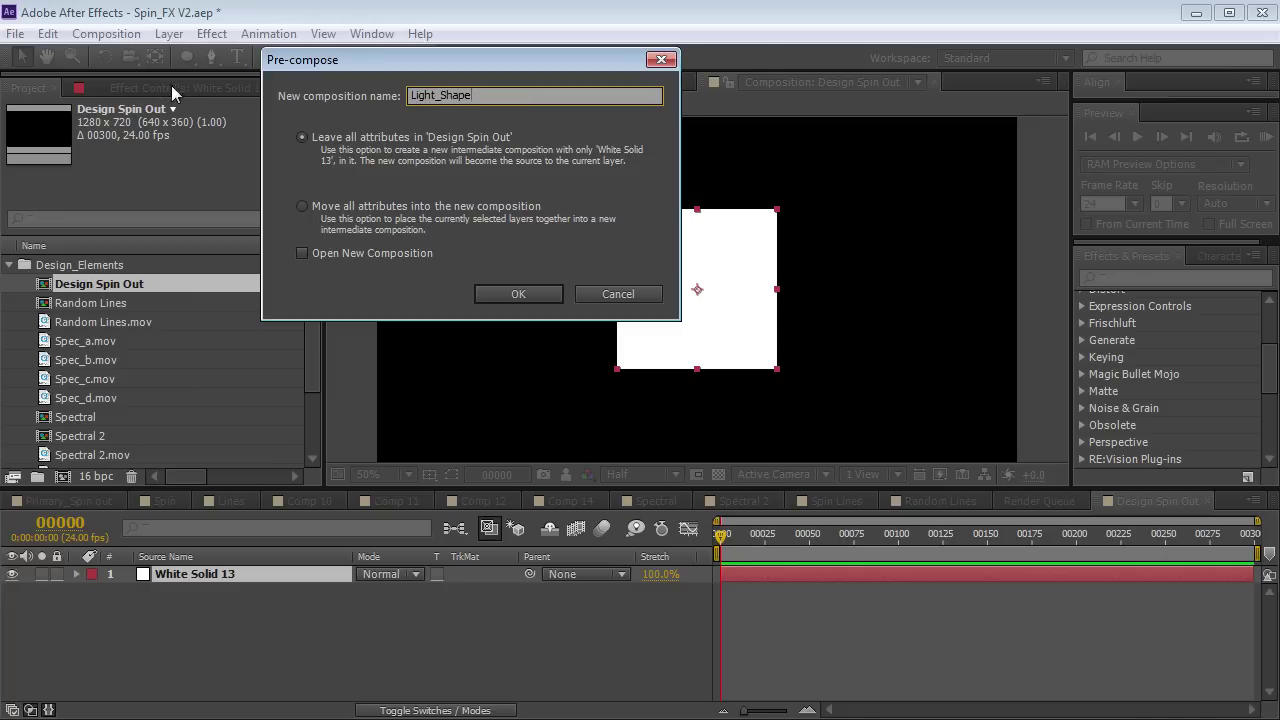
{"action": "left_click", "coordinate": [508, 298]}
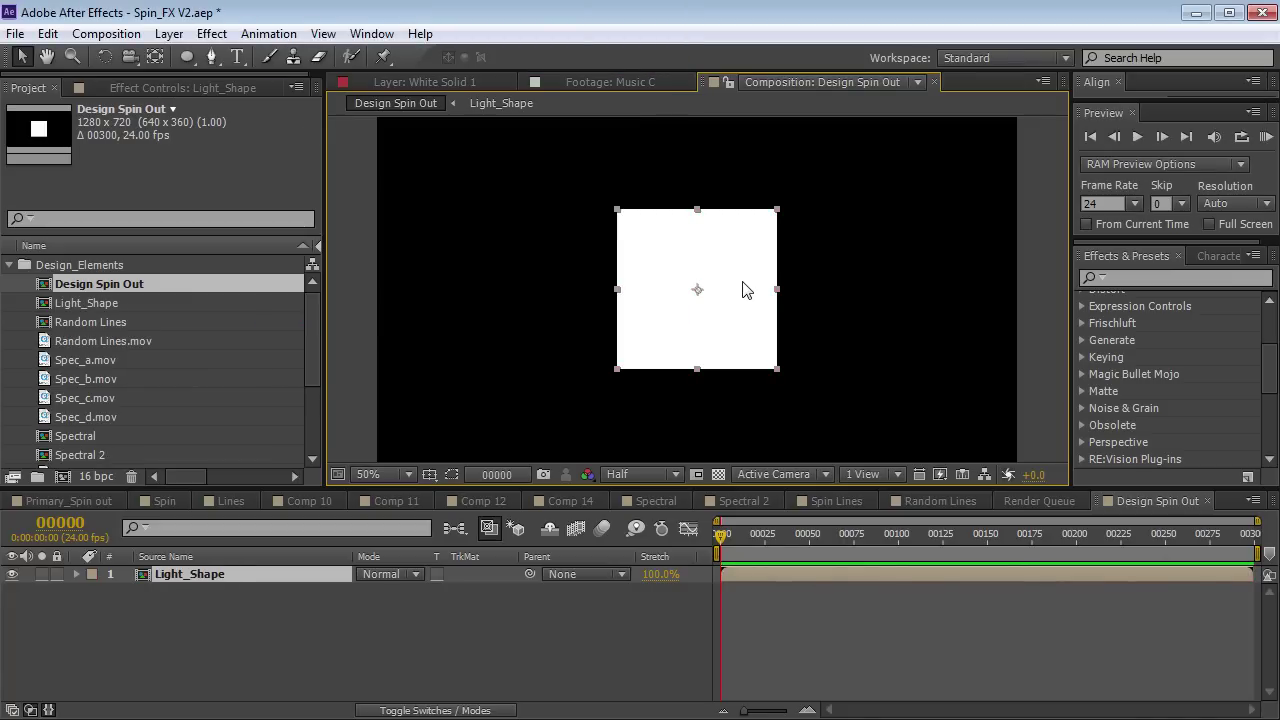
Duplicate the Light_Shape layer and apply Fast Blur with a Blurriness of 48 to the upper copy, with the lower copy hidden.
{"action": "key", "text": "ctrl+d"}
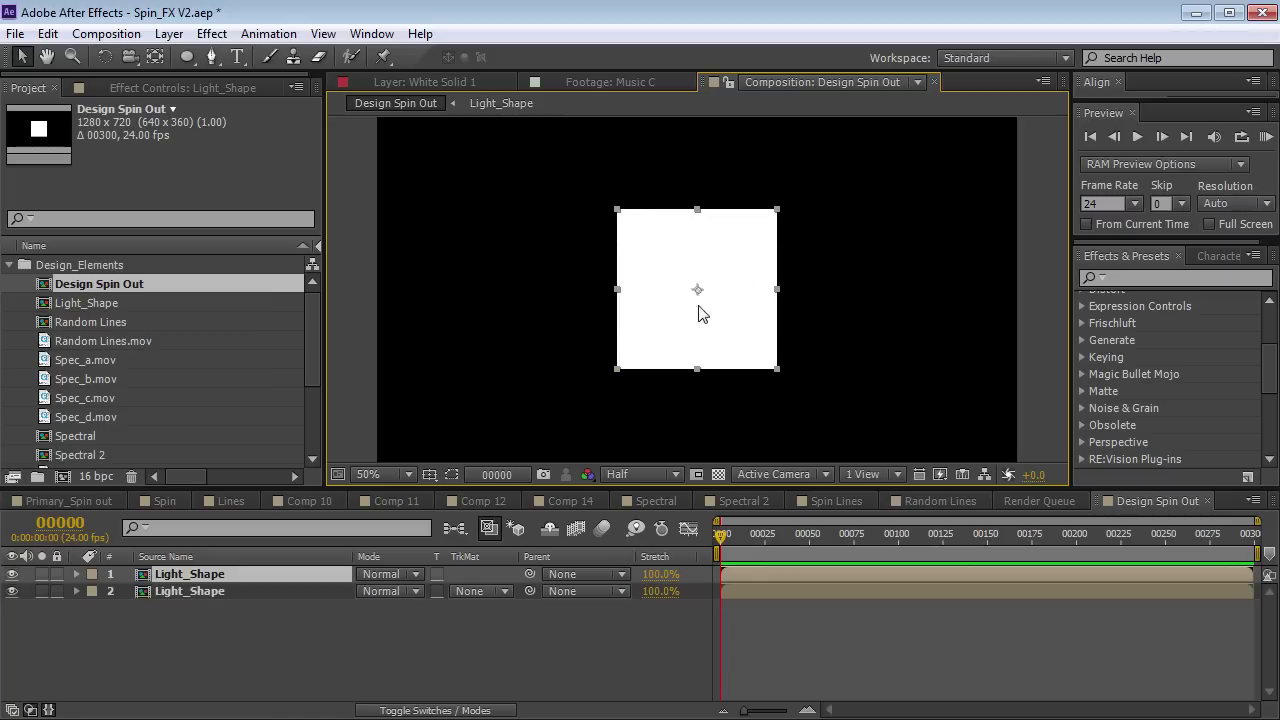
{"action": "left_click", "coordinate": [212, 33]}
{"action": "mouse_move", "coordinate": [297, 180]}
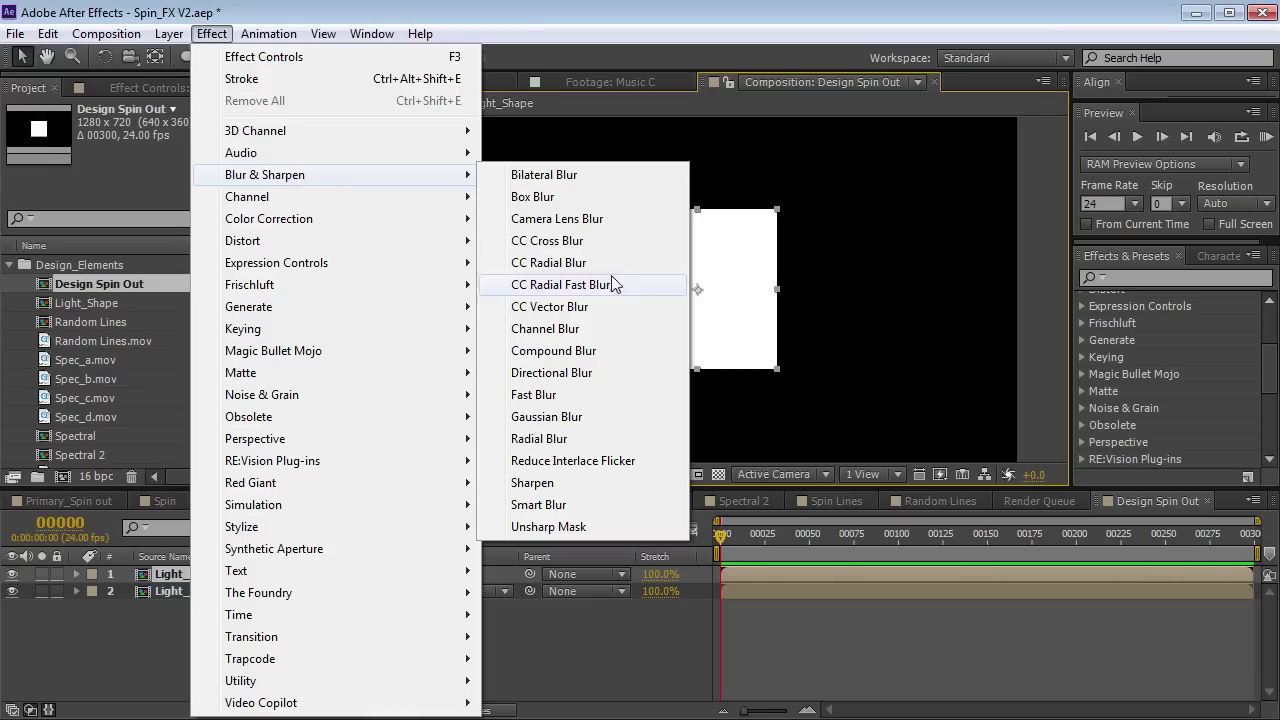
{"action": "left_click", "coordinate": [535, 394]}
{"action": "left_click", "coordinate": [12, 591]}
{"action": "left_click_drag", "start_coordinate": [185, 143], "coordinate": [229, 143]}
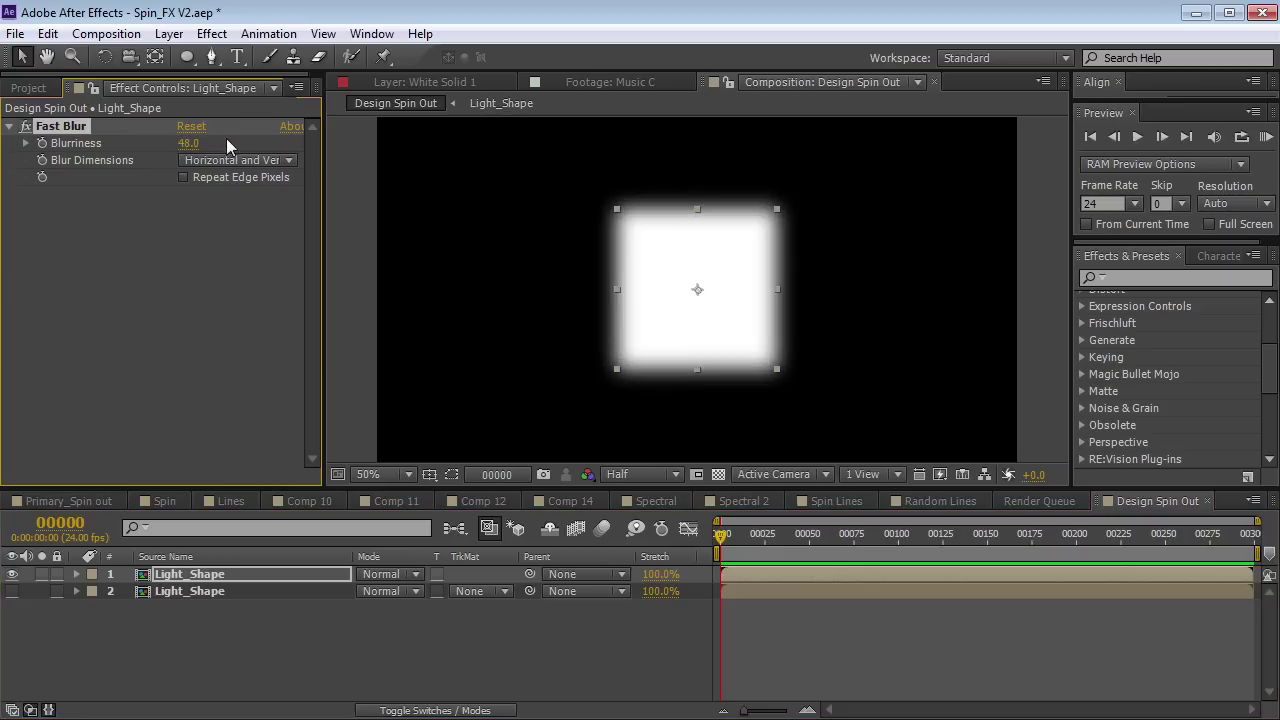
Show the lower Light_Shape layer again and set its track matte to Alpha Matte "Light_Shape".
{"action": "left_click", "coordinate": [12, 591]}
{"action": "left_click", "coordinate": [215, 591]}
{"action": "left_click", "coordinate": [477, 592]}
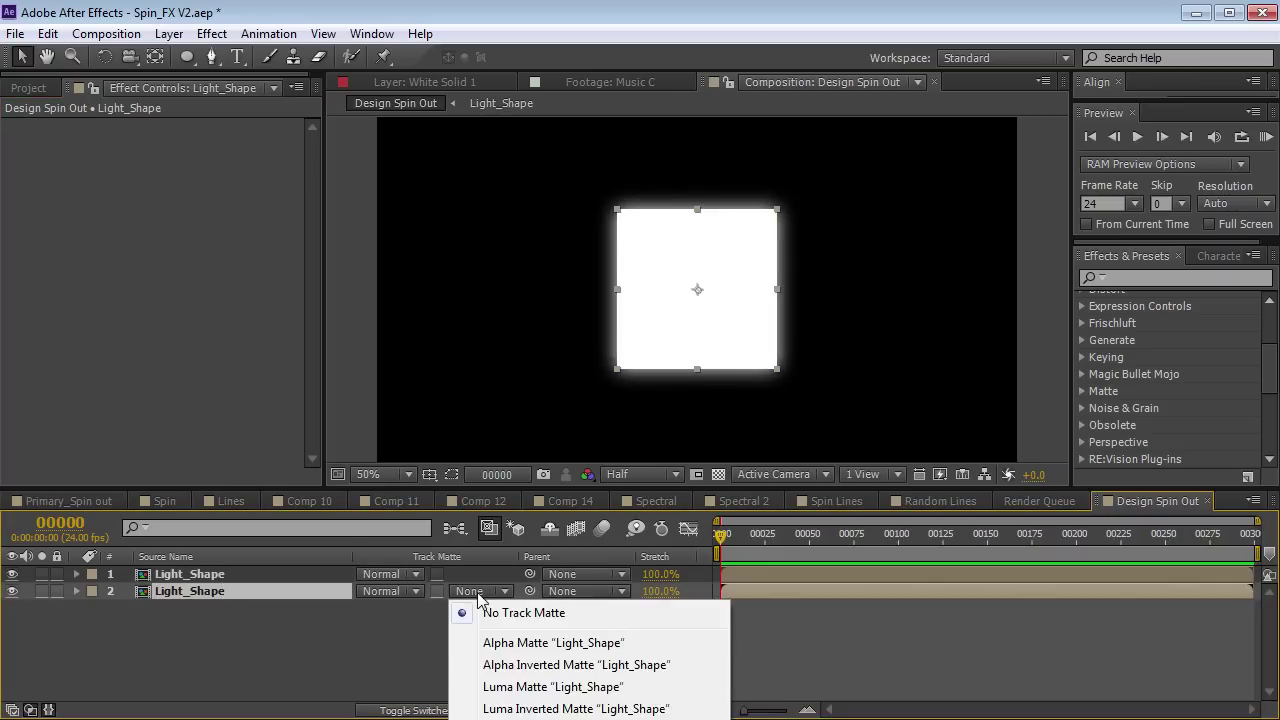
{"action": "left_click", "coordinate": [505, 640]}
{"action": "left_click", "coordinate": [569, 638]}
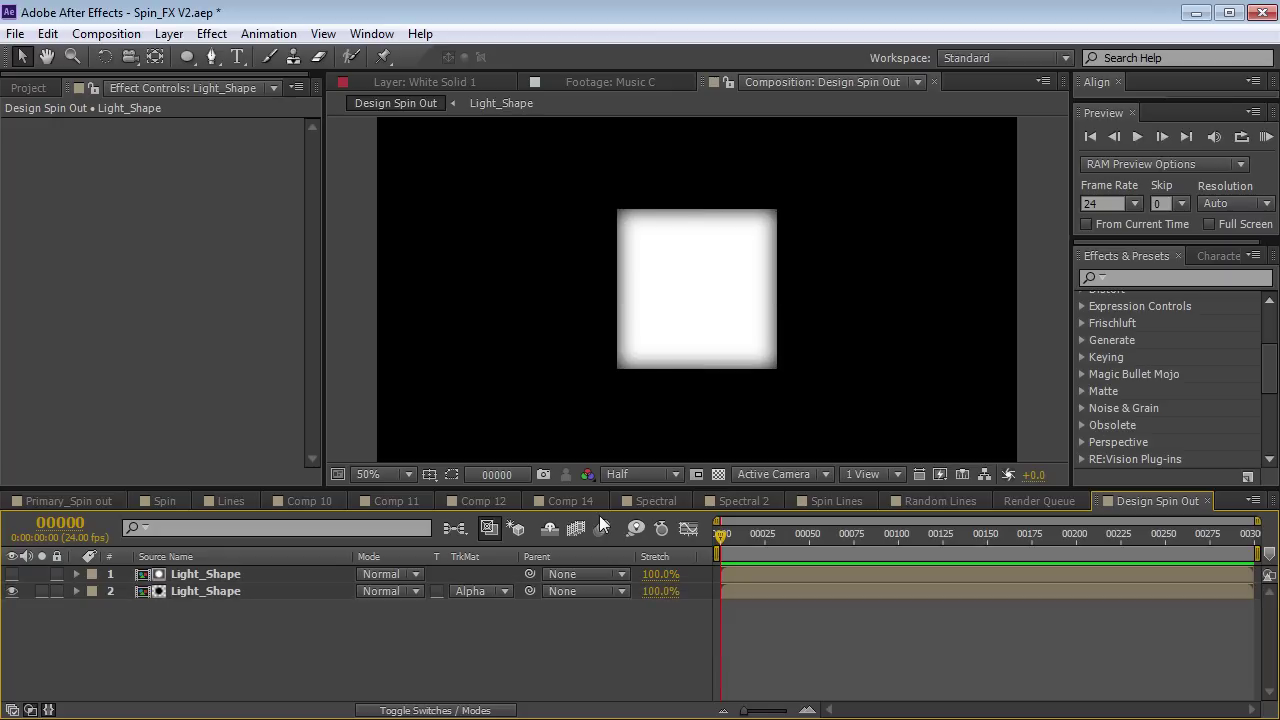
{"action": "key", "text": "."}
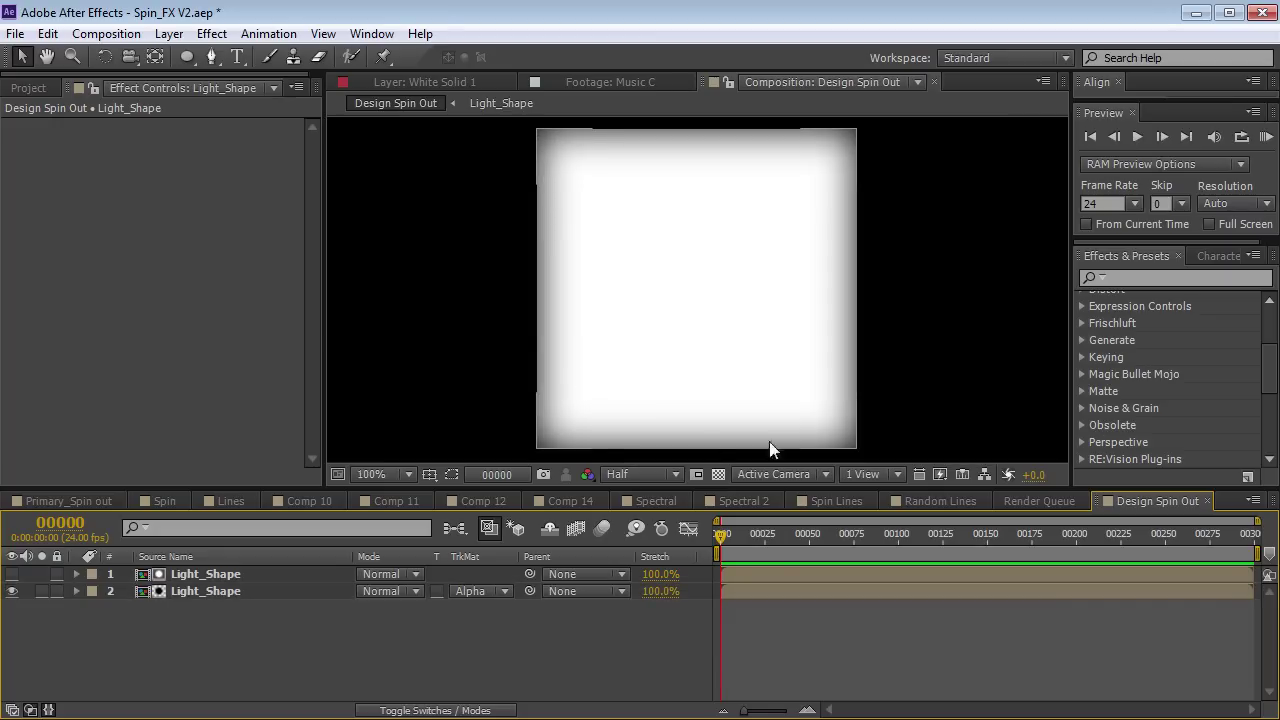
{"action": "key", "text": "comma"}
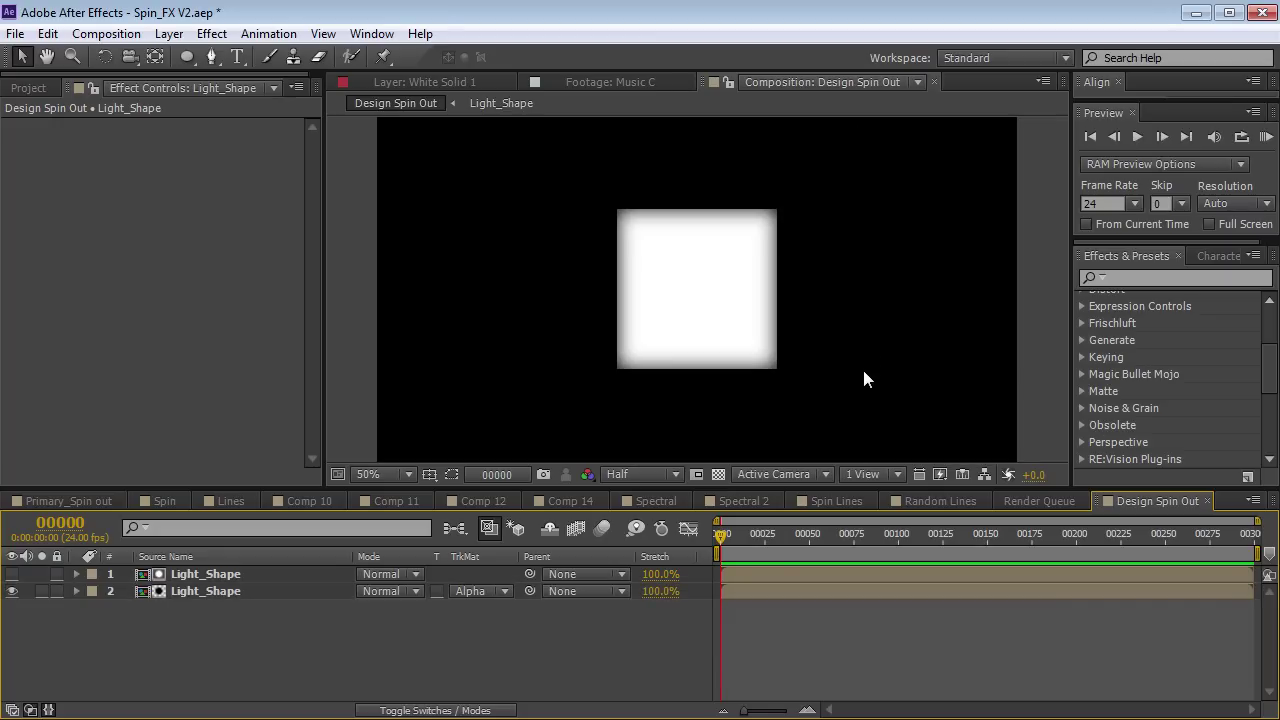
Raise the Fast Blur Blurriness on the upper Light_Shape layer to 72.
{"action": "left_click", "coordinate": [240, 575]}
{"action": "left_click_drag", "start_coordinate": [199, 143], "coordinate": [906, 646]}
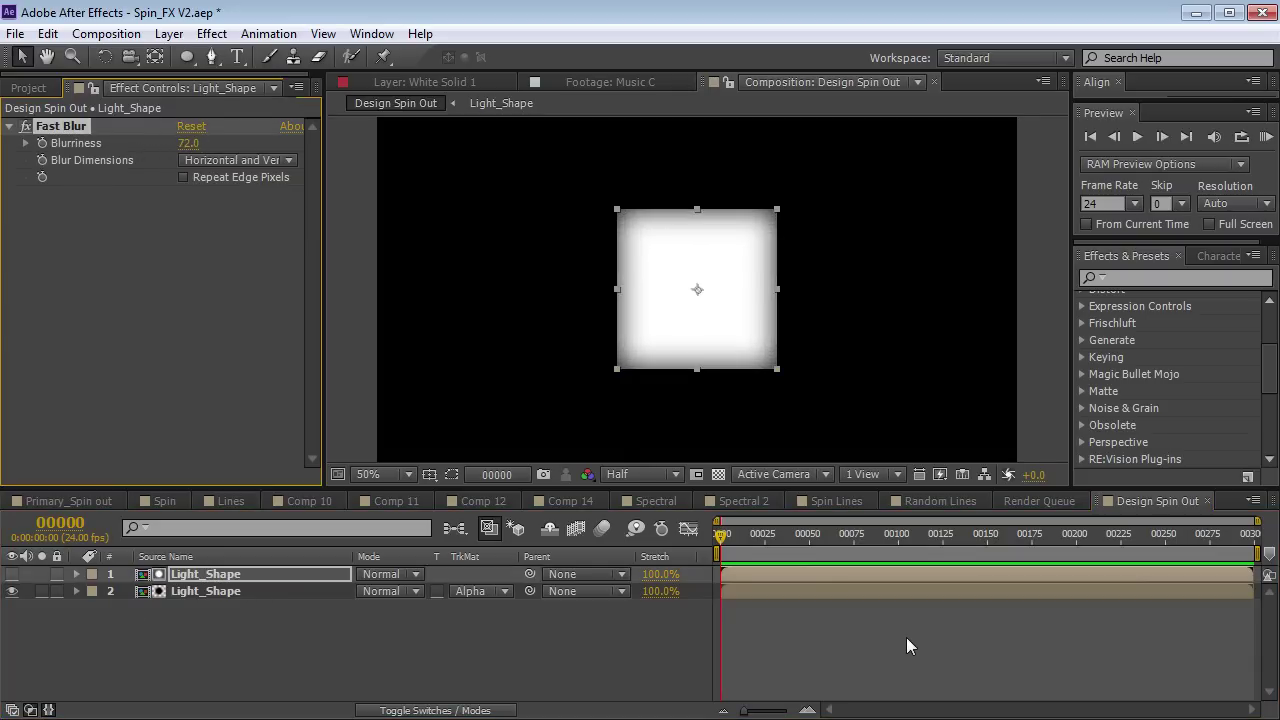
{"action": "left_click", "coordinate": [906, 636]}
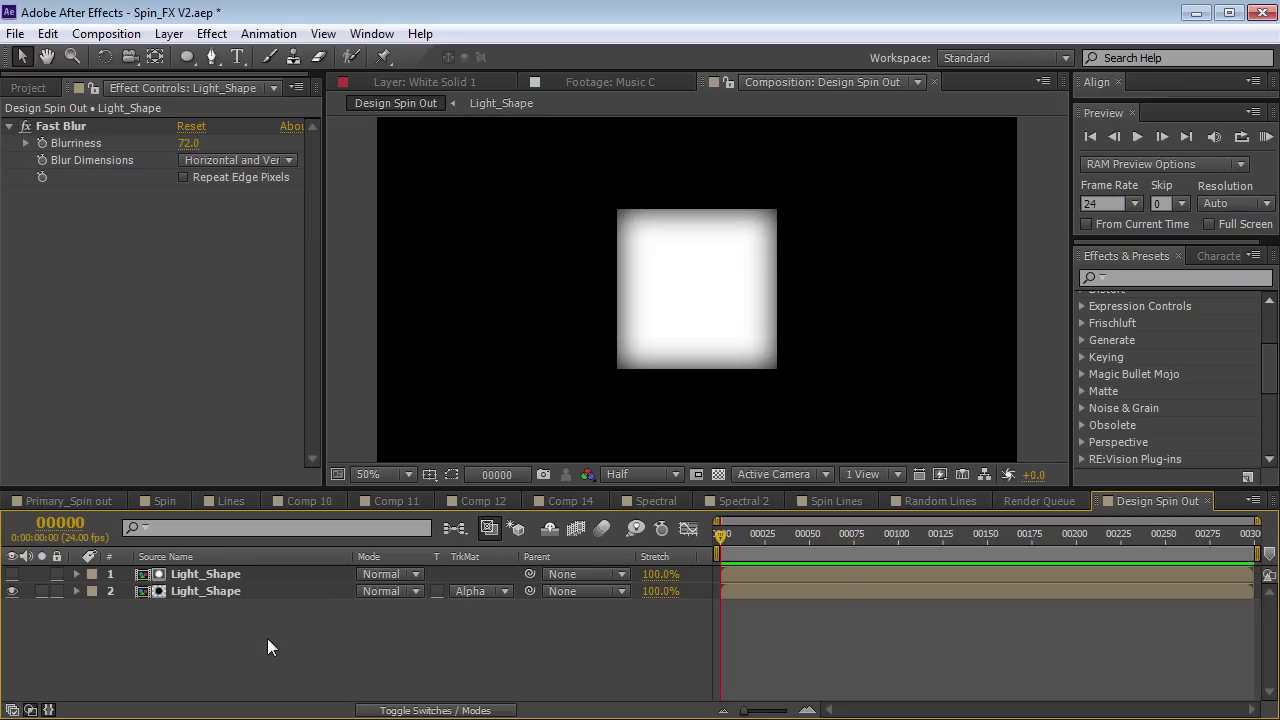
Pre-compose both Light_Shape layers together into a new composition named Light_Panel.
{"action": "left_click", "coordinate": [206, 574]}
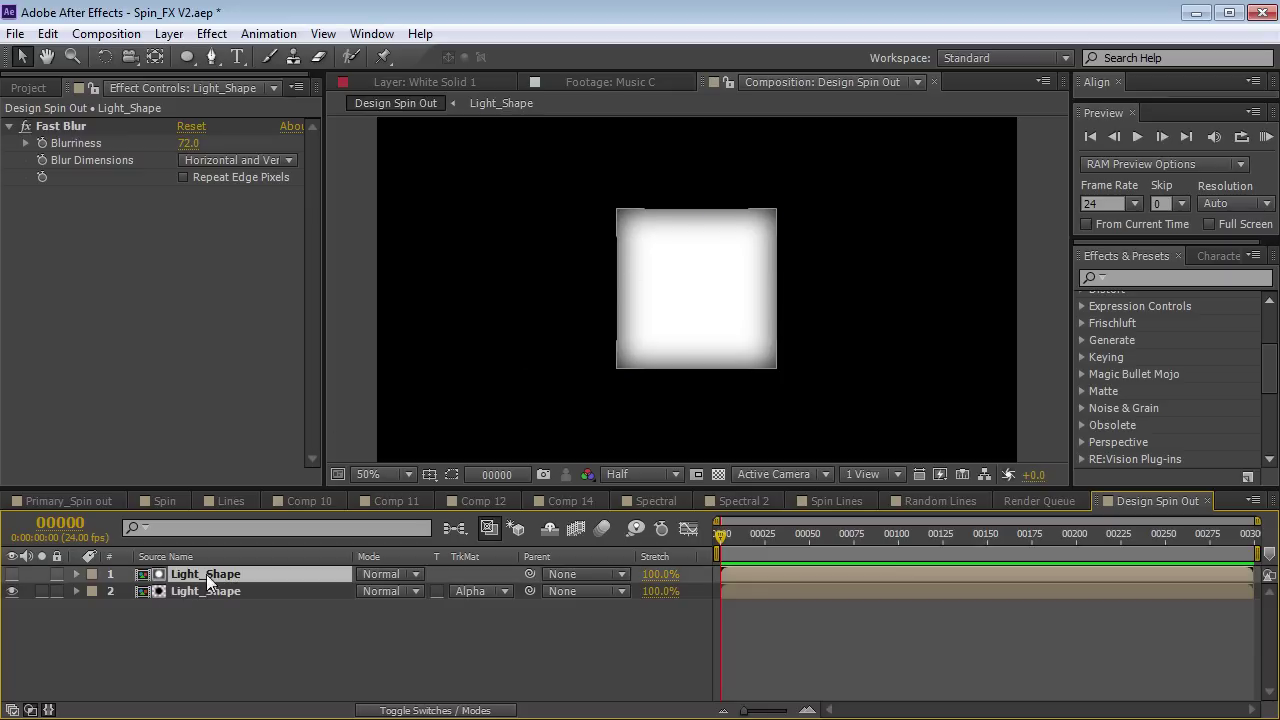
{"action": "left_click", "coordinate": [240, 591], "text": "shift"}
{"action": "left_click", "coordinate": [169, 34]}
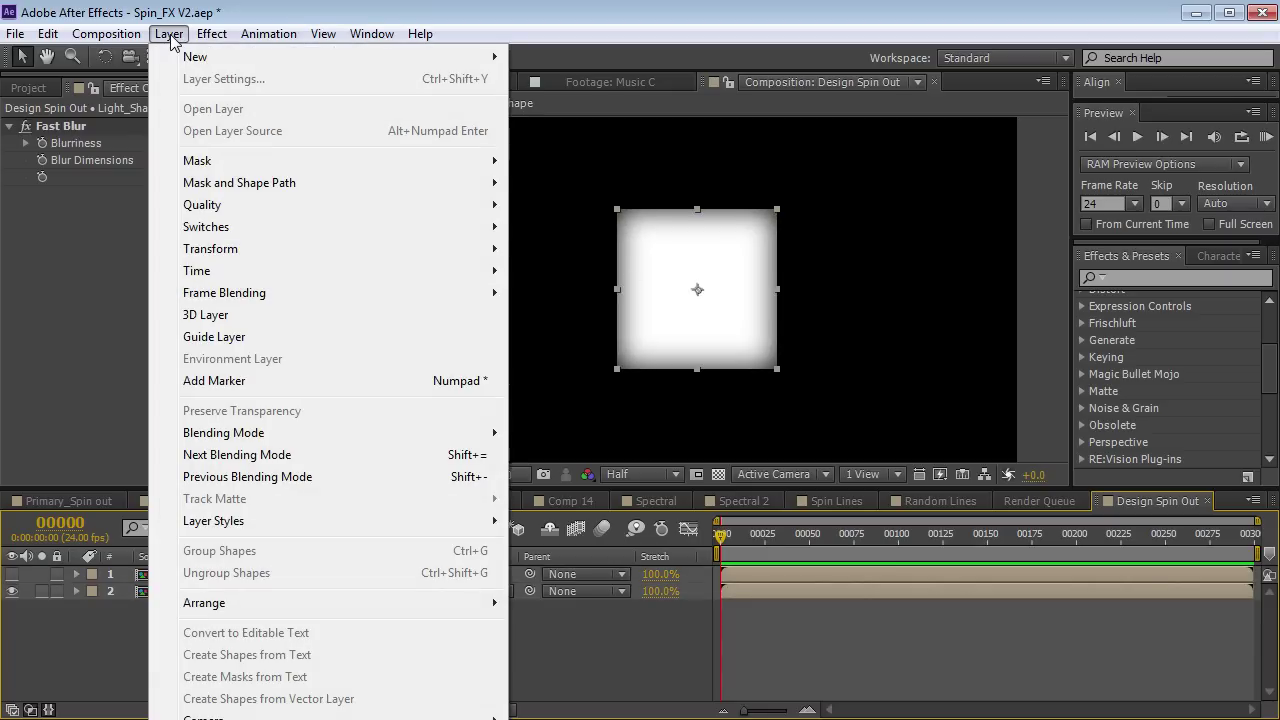
{"action": "key", "text": "ctrl+shift+c"}
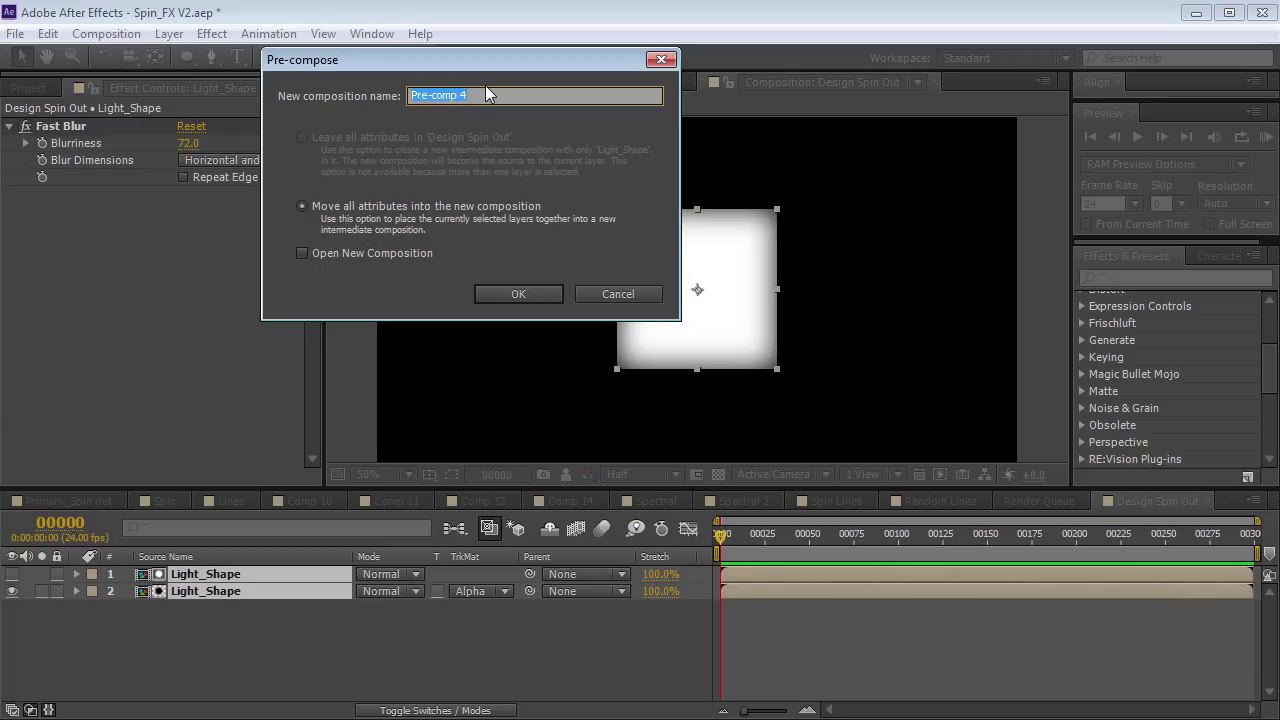
{"action": "type", "text": "Light_Panel"}
{"action": "left_click", "coordinate": [516, 294]}
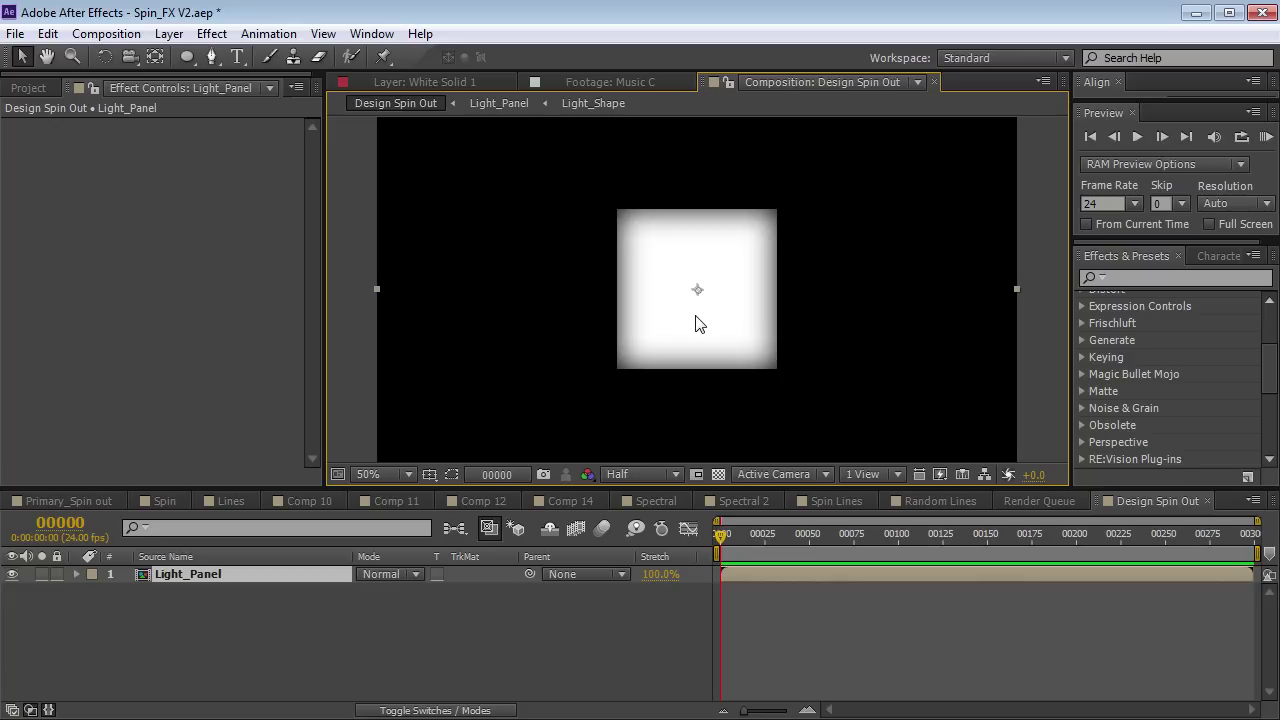
Open the Light_Panel composition and resize it to 320 px wide (1280/4) by 320 px high.
{"action": "double_click", "coordinate": [650, 288]}
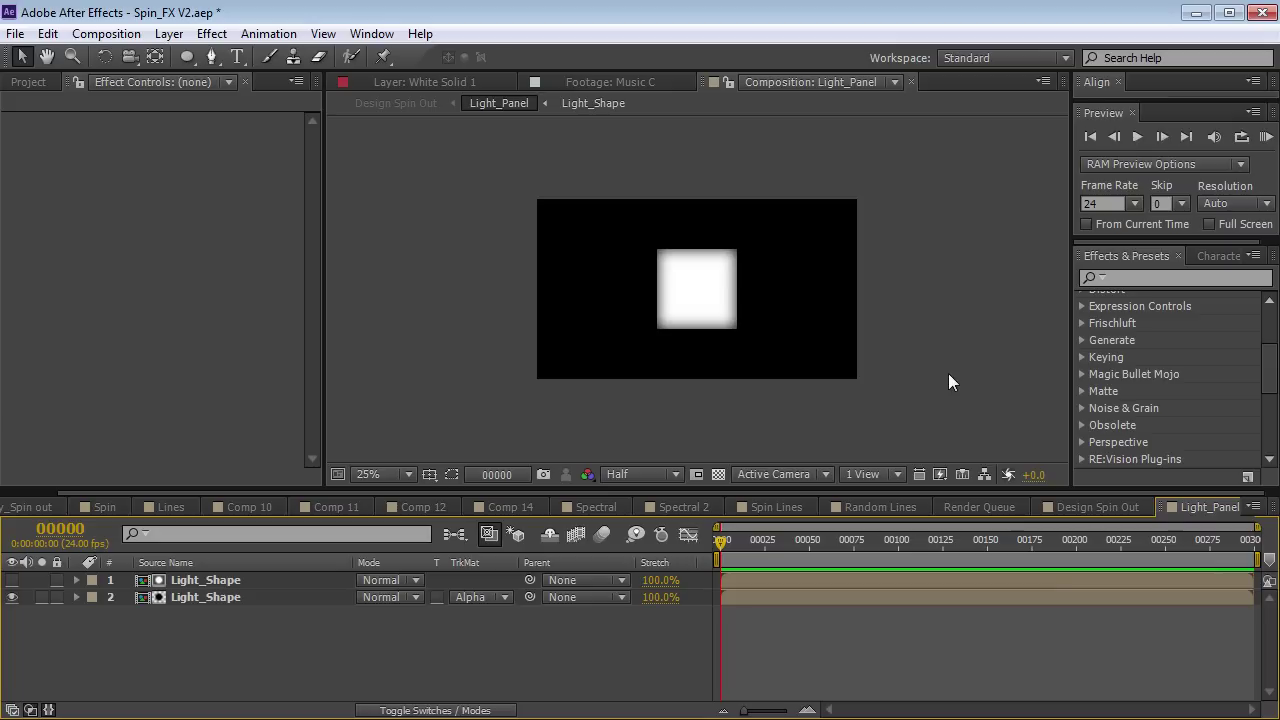
{"action": "left_click", "coordinate": [107, 34]}
{"action": "left_click", "coordinate": [171, 86]}
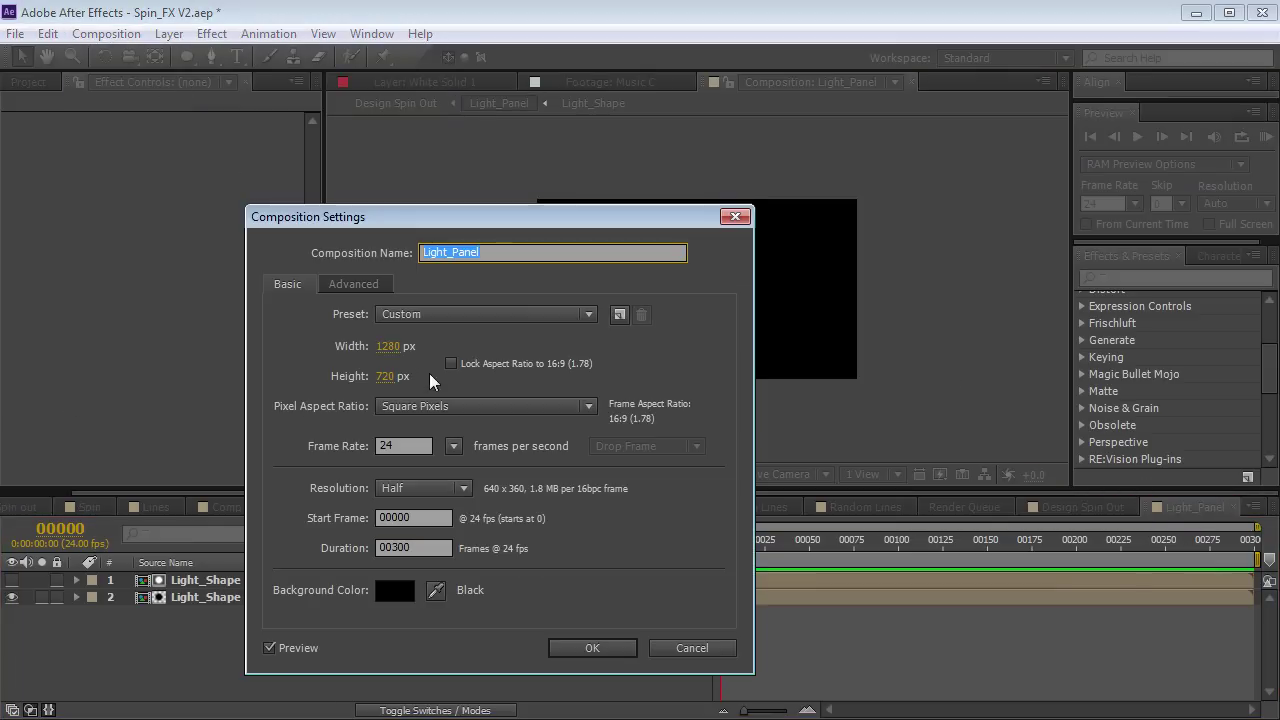
{"action": "left_click", "coordinate": [392, 345]}
{"action": "left_click", "coordinate": [423, 347]}
{"action": "type", "text": "/4"}
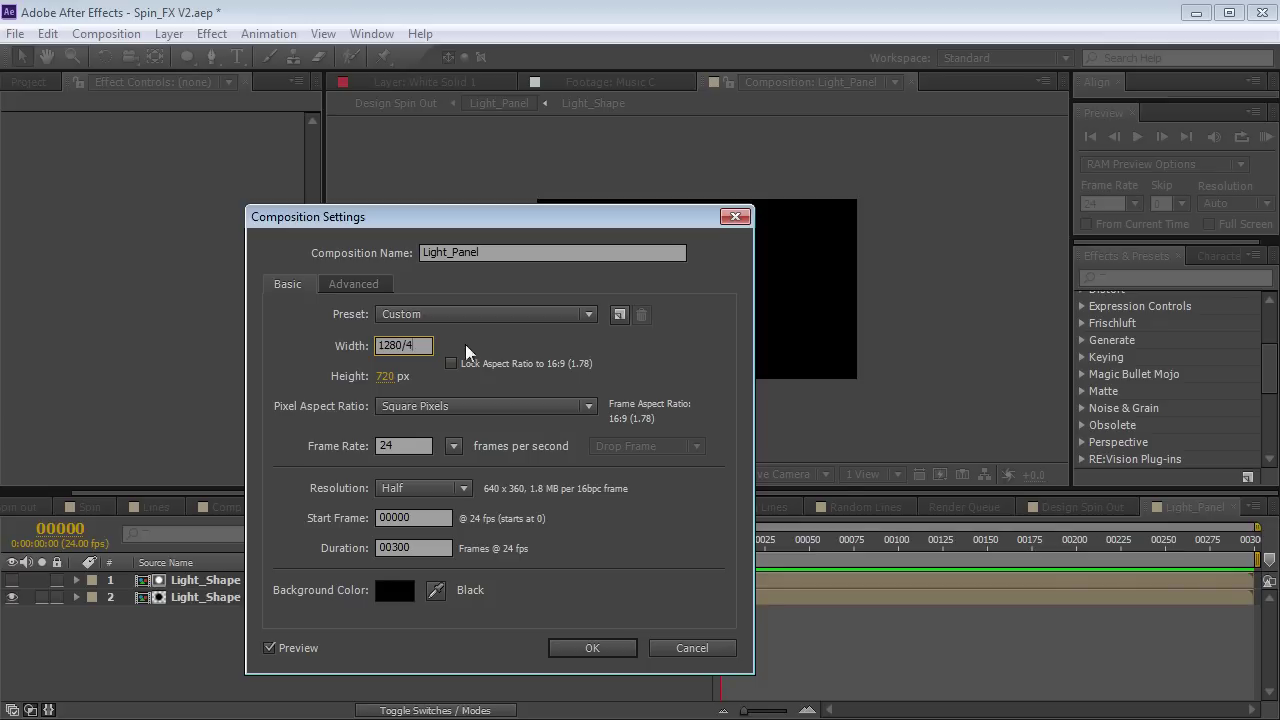
{"action": "key", "text": "Return"}
{"action": "left_click", "coordinate": [385, 376]}
{"action": "type", "text": "320"}
{"action": "key", "text": "Return"}
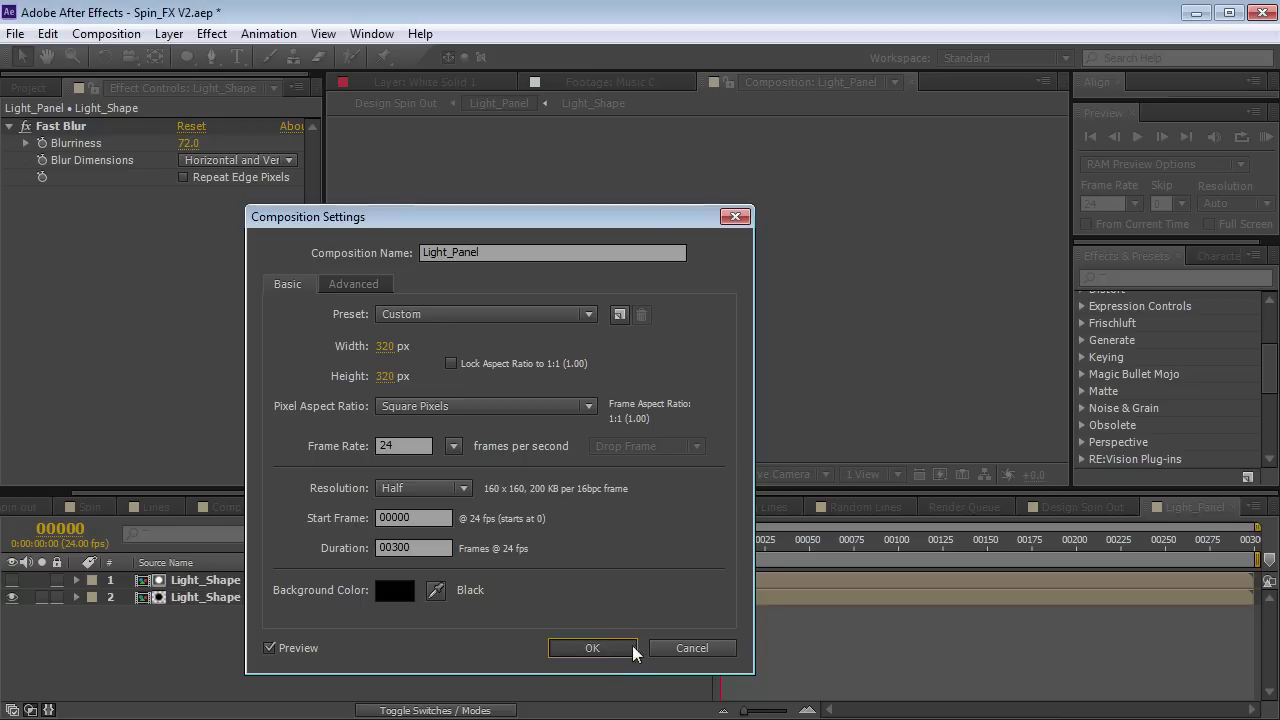
{"action": "left_click", "coordinate": [633, 649]}
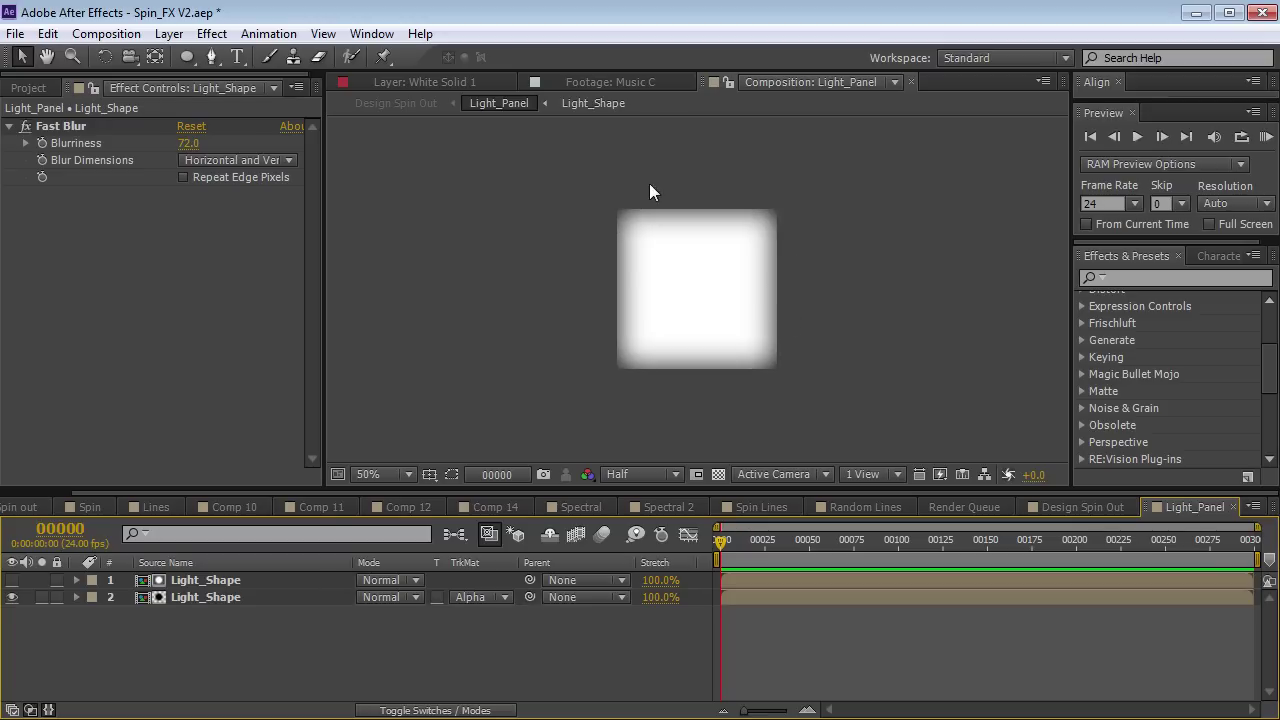
Set the Scale of both Light_Shape layers to 90% and return to the Design Spin Out composition.
{"action": "left_click", "coordinate": [214, 581]}
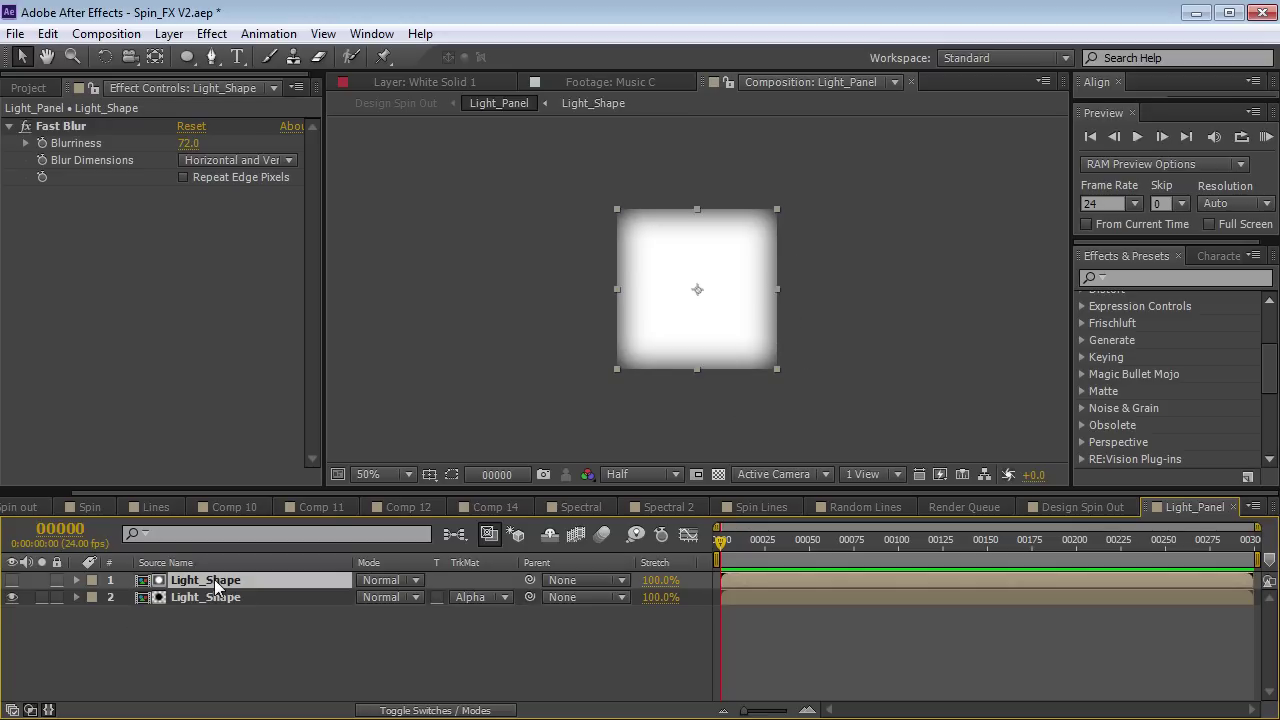
{"action": "left_click", "coordinate": [208, 594], "text": "shift"}
{"action": "key", "text": "s"}
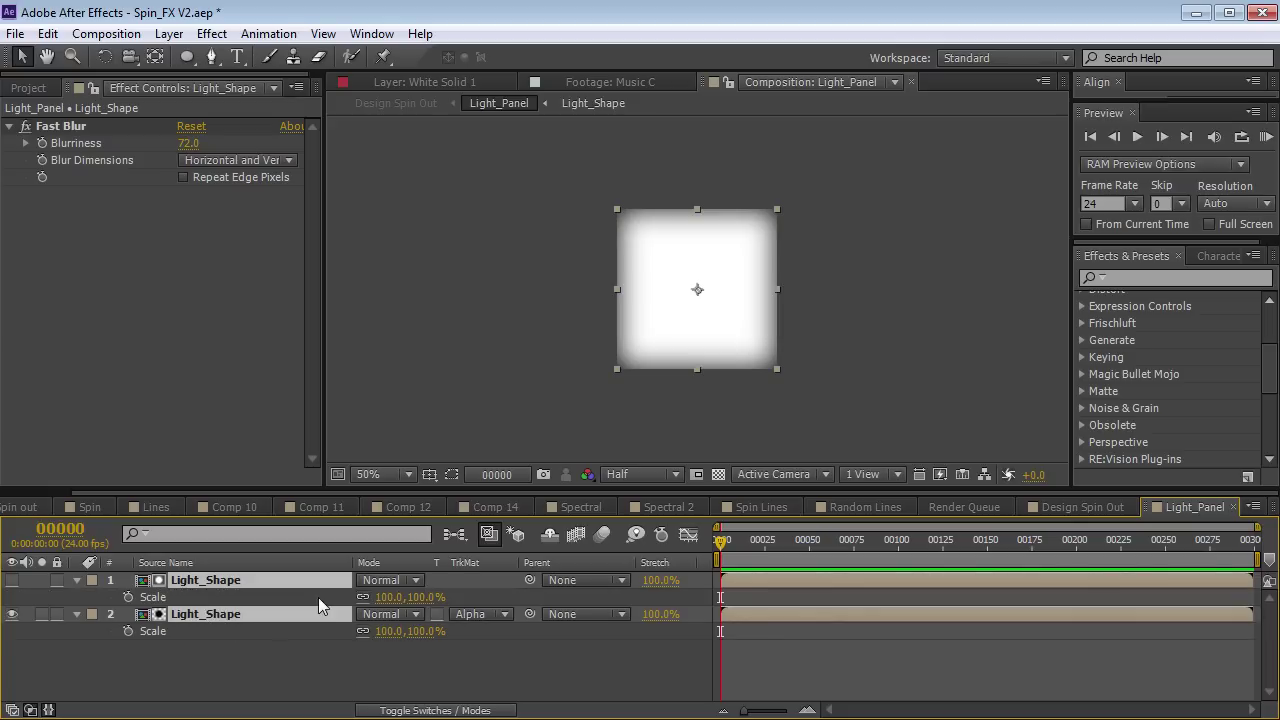
{"action": "left_click_drag", "start_coordinate": [425, 597], "coordinate": [415, 597]}
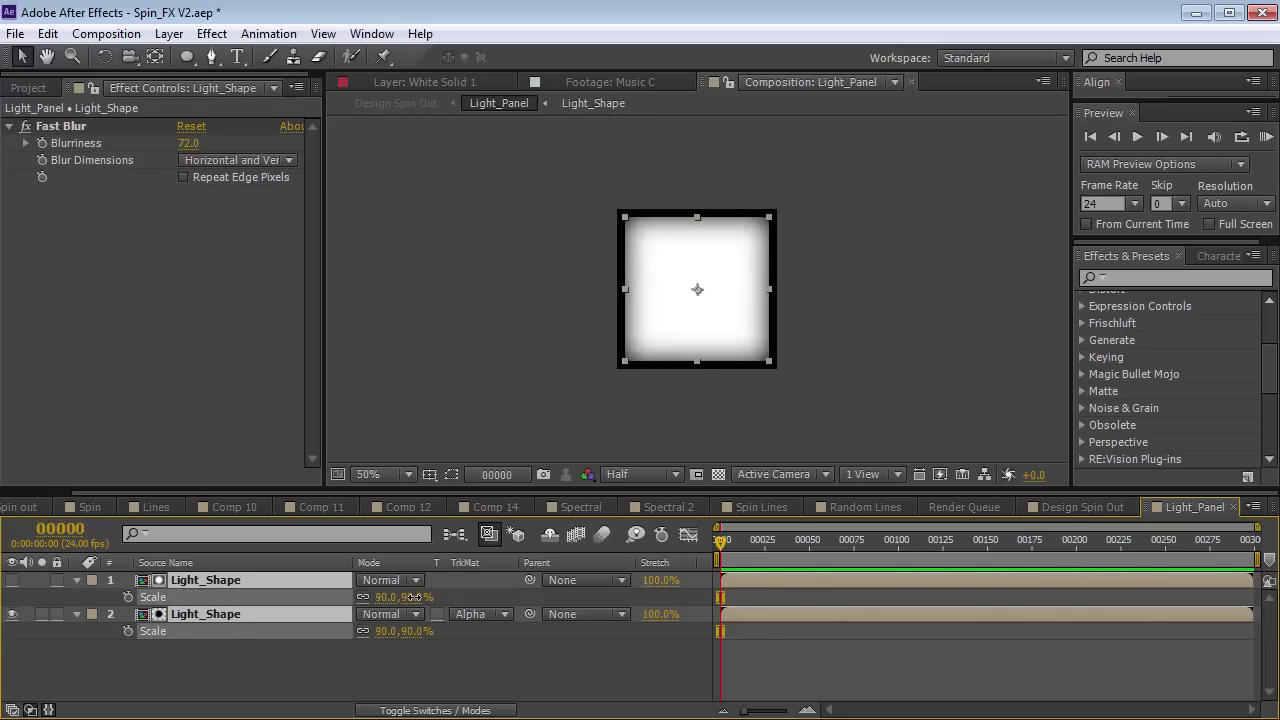
{"action": "left_click", "coordinate": [1231, 508]}
{"action": "left_click", "coordinate": [700, 294]}
{"action": "left_click", "coordinate": [816, 612]}
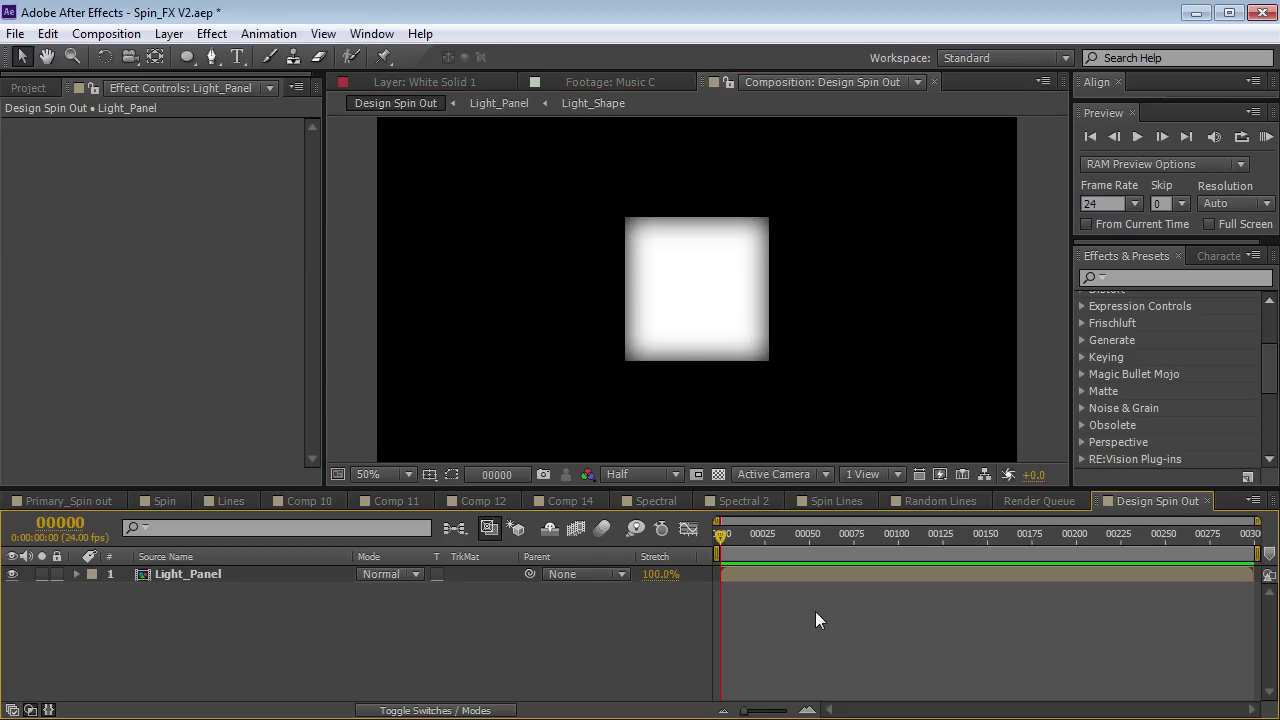
Add the expression wiggle(5,50) to the Light_Panel layer's Opacity and check the flicker at about frame 53.
{"action": "left_click", "coordinate": [214, 575]}
{"action": "key", "text": "t"}
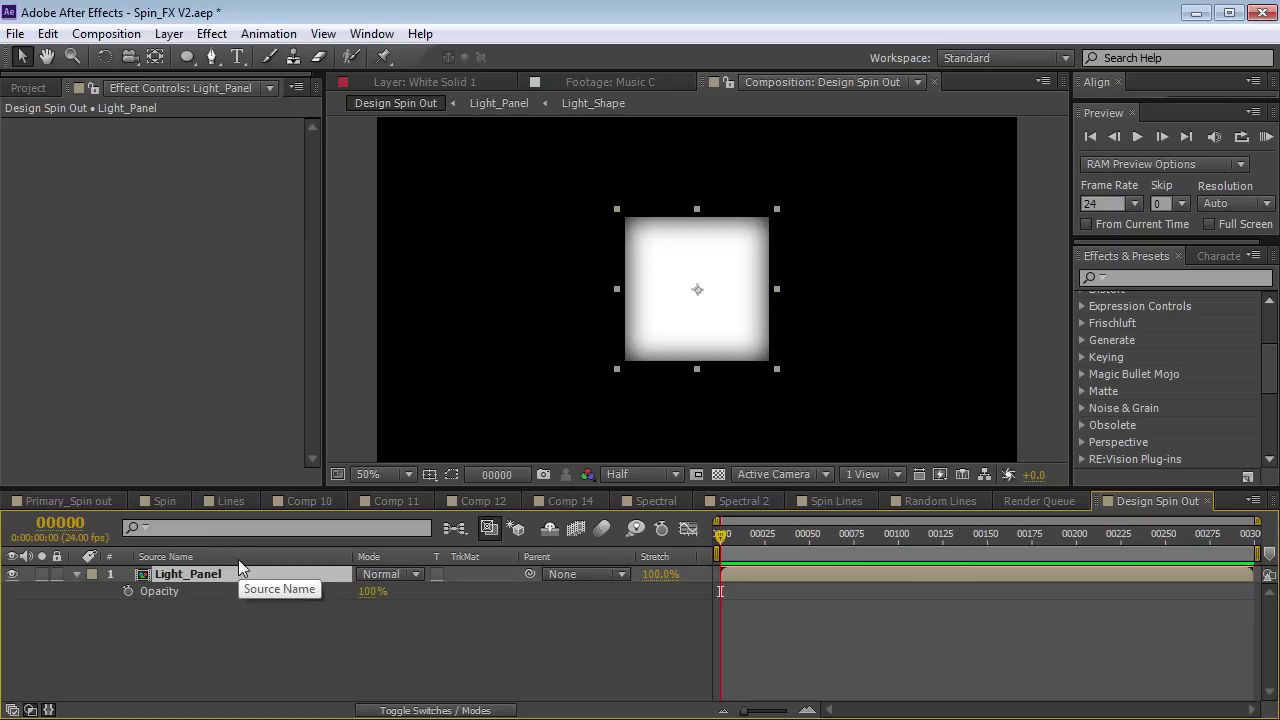
{"action": "left_click", "coordinate": [128, 592], "text": "alt"}
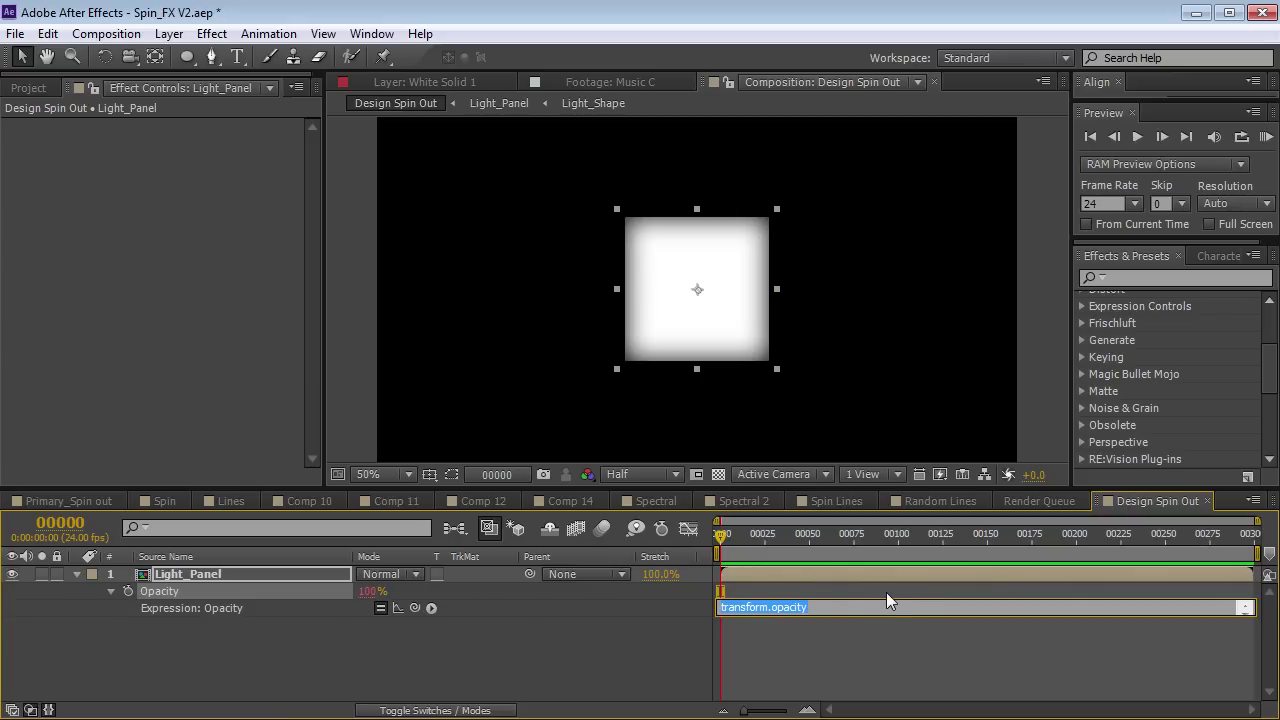
{"action": "type", "text": "wiggle(5,50"}
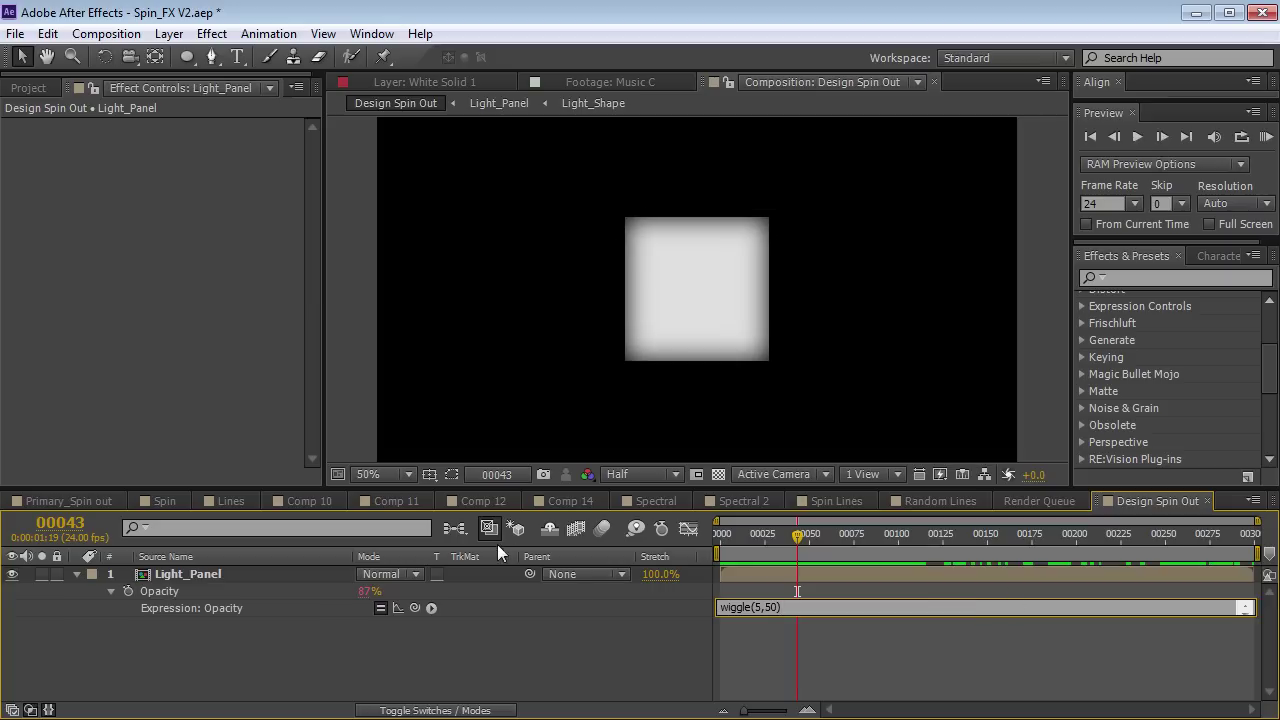
{"action": "double_click", "coordinate": [758, 606]}
{"action": "key", "text": "KP_Enter"}
{"action": "mouse_move", "coordinate": [797, 534]}
{"action": "left_mouse_down"}
{"action": "mouse_move", "coordinate": [876, 544]}
{"action": "mouse_move", "coordinate": [788, 546]}
{"action": "mouse_move", "coordinate": [814, 540]}
{"action": "left_mouse_up"}
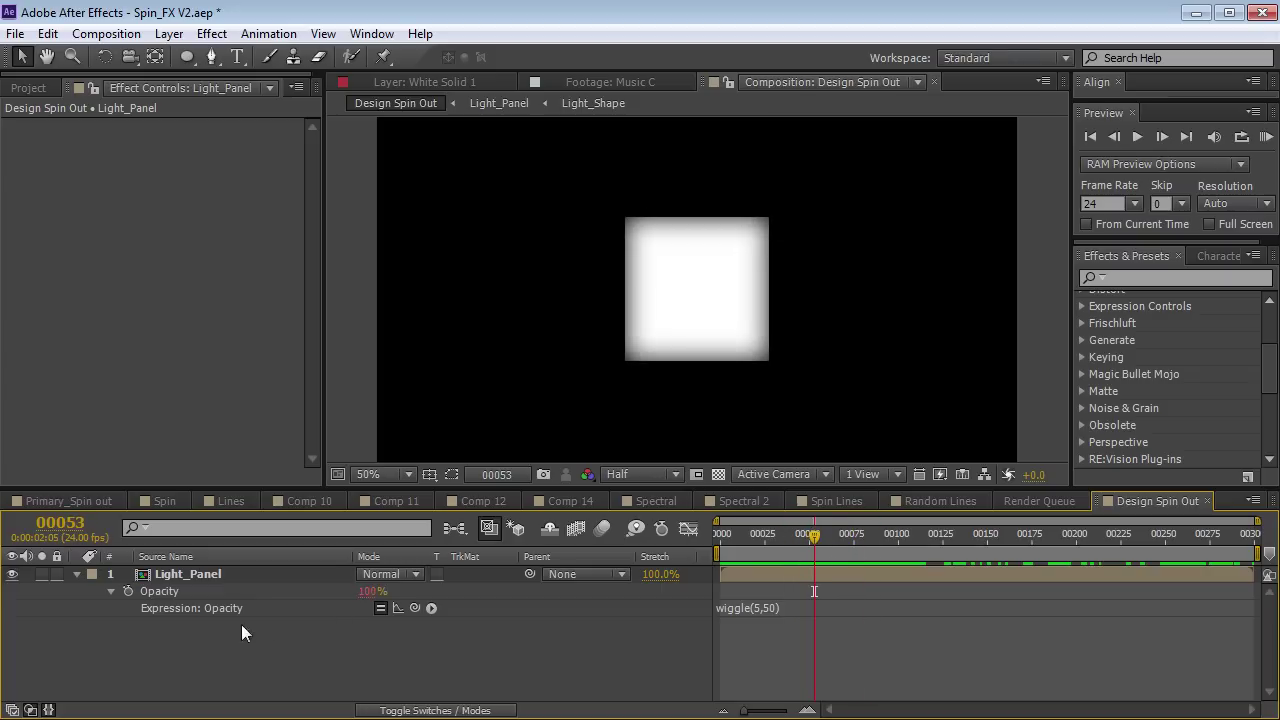
{"action": "left_click", "coordinate": [842, 573]}
{"action": "left_click", "coordinate": [77, 574]}
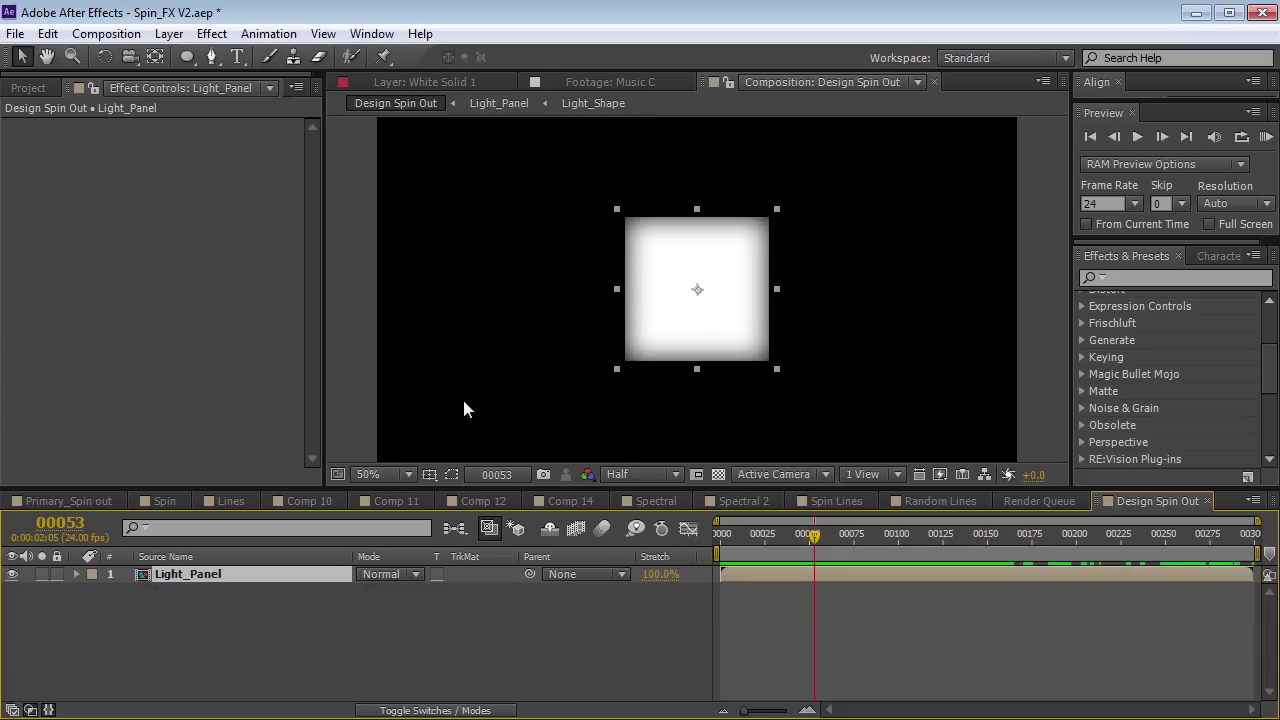
Duplicate the Light_Panel layer three times and arrange the four panels in a horizontal row across the frame.
{"action": "left_click_drag", "start_coordinate": [686, 338], "coordinate": [893, 324]}
{"action": "key", "text": "ctrl+d"}
{"action": "key", "text": "ctrl+d"}
{"action": "key", "text": "ctrl+d"}
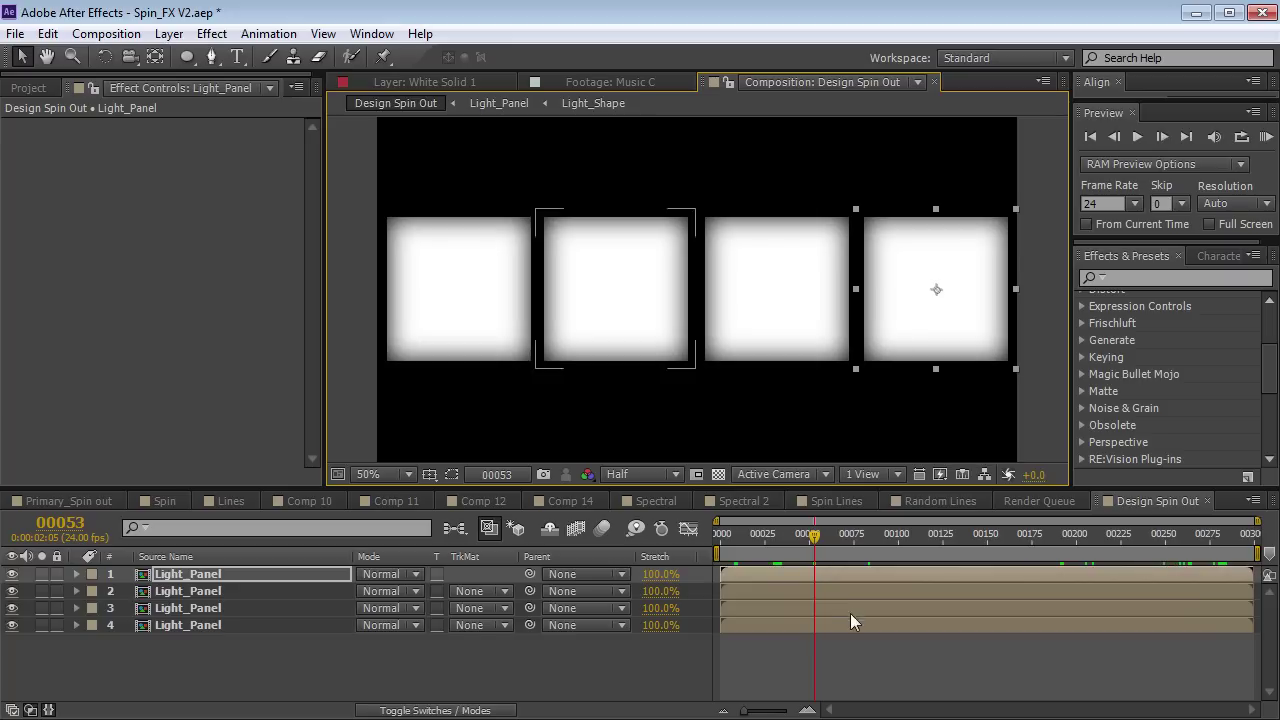
{"action": "left_click", "coordinate": [862, 650]}
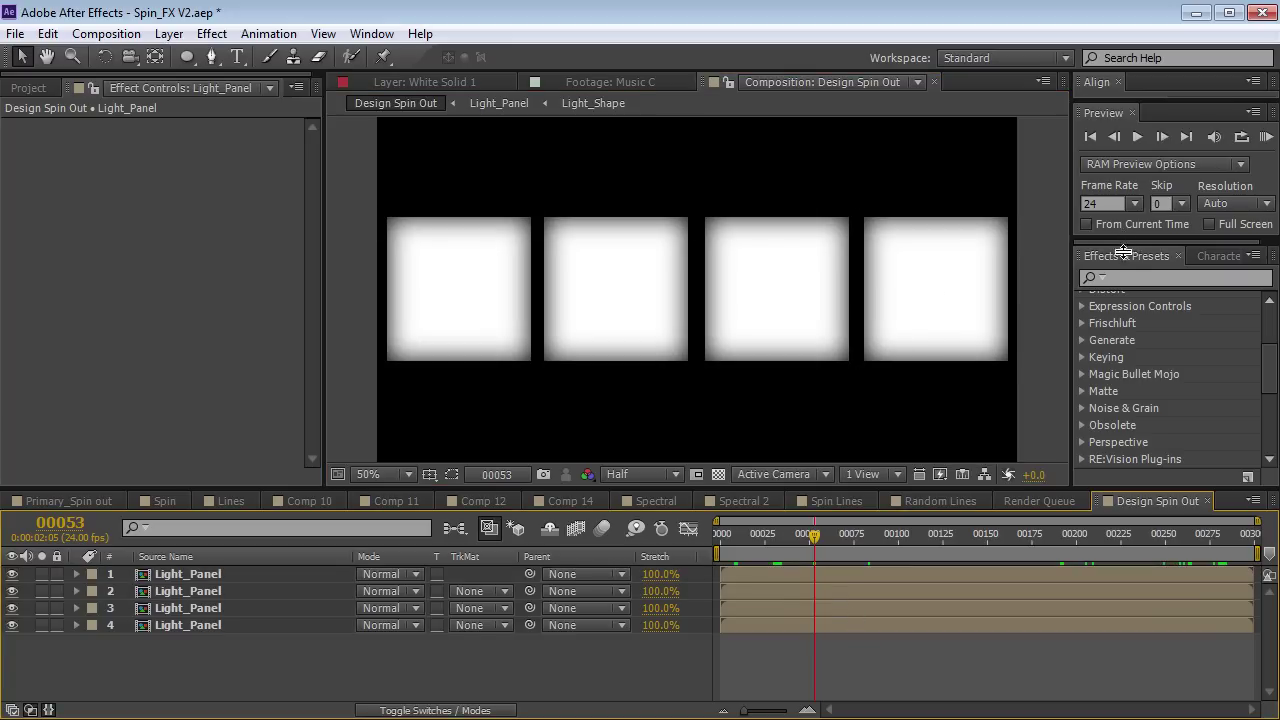
Expand the Align panel to show its layer alignment and distribution options.
{"action": "left_click", "coordinate": [1098, 82]}
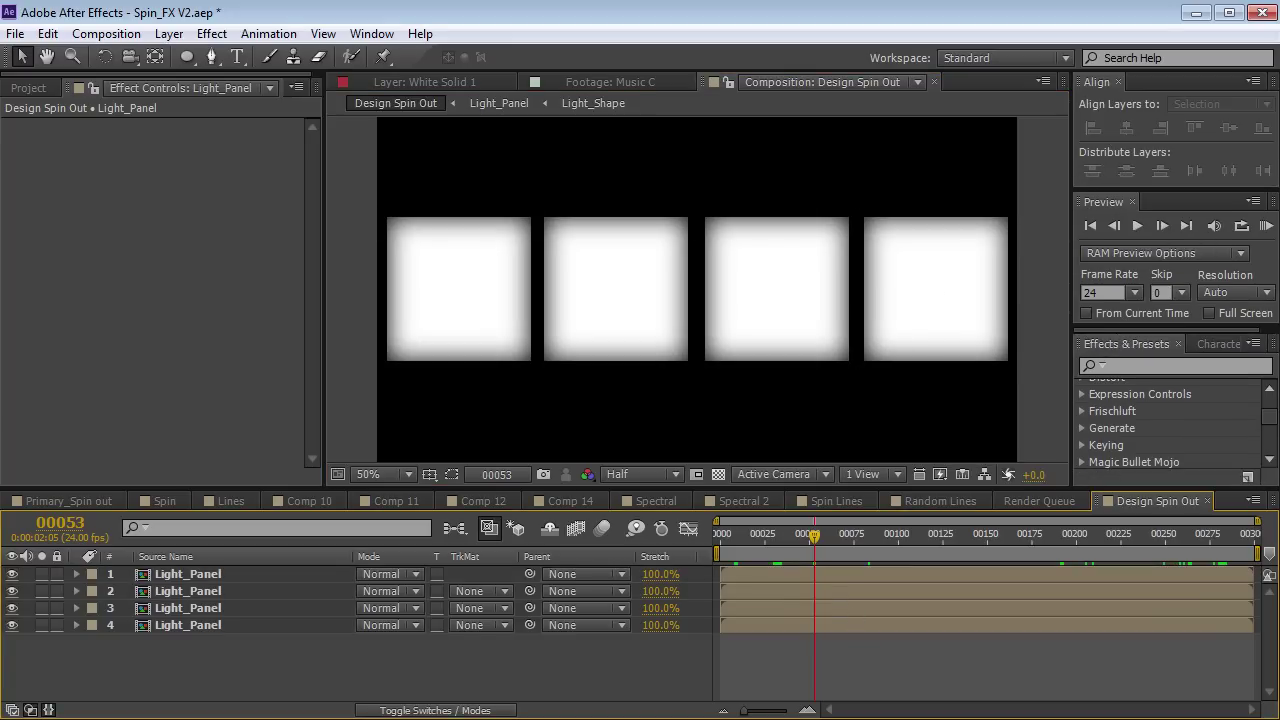
{"action": "left_click", "coordinate": [372, 34]}
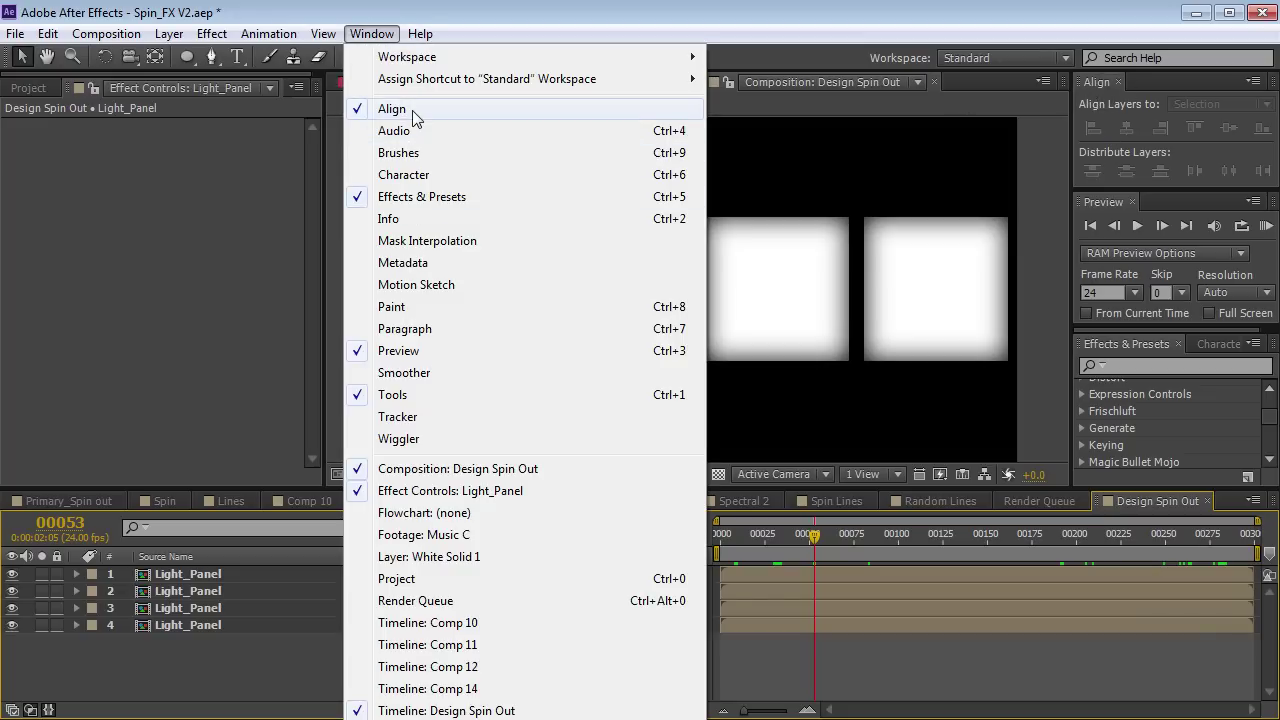
{"action": "left_click", "coordinate": [466, 17]}
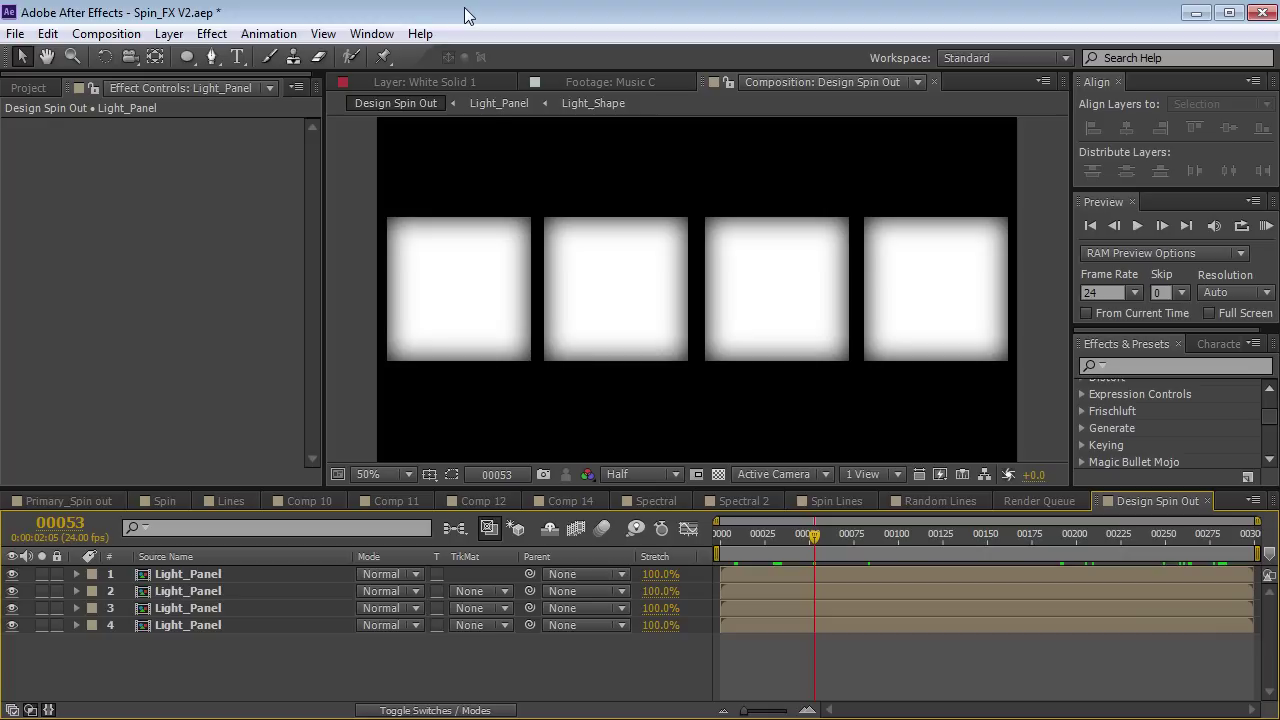
Align the leftmost light panel to the composition's left edge and the rightmost one to its right edge, centred vertically.
{"action": "left_click", "coordinate": [438, 286]}
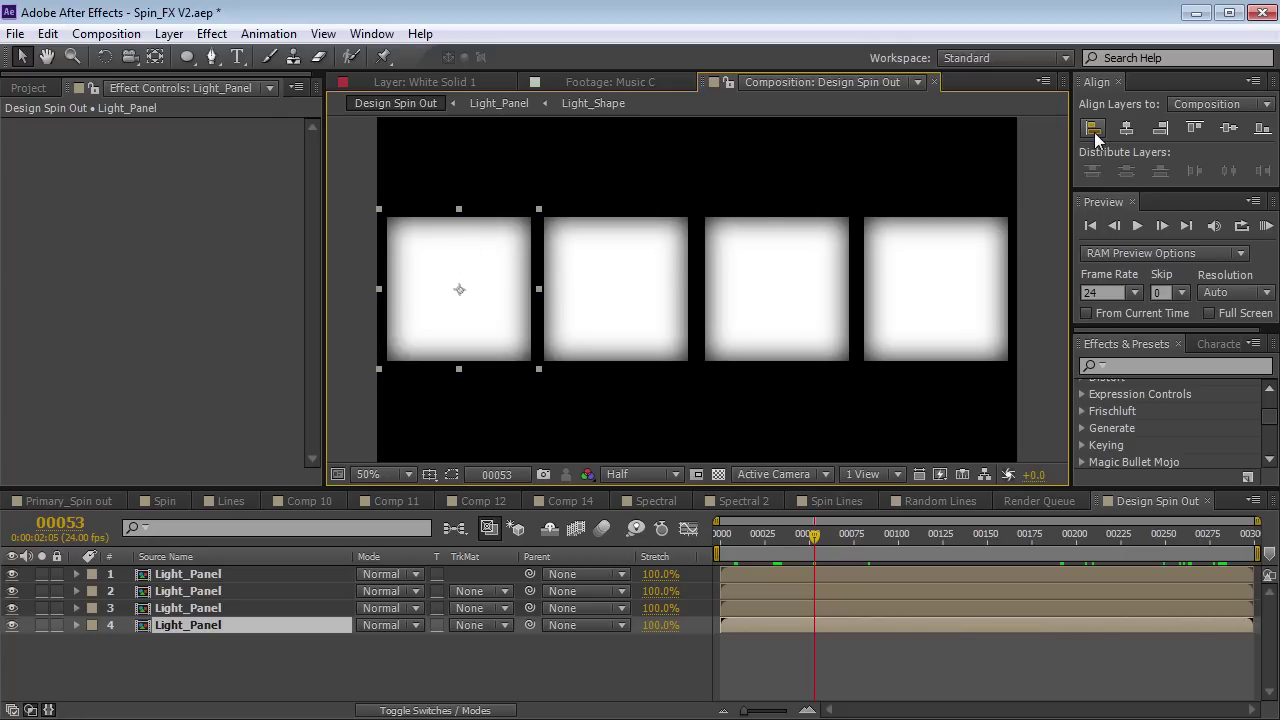
{"action": "left_click", "coordinate": [1094, 130]}
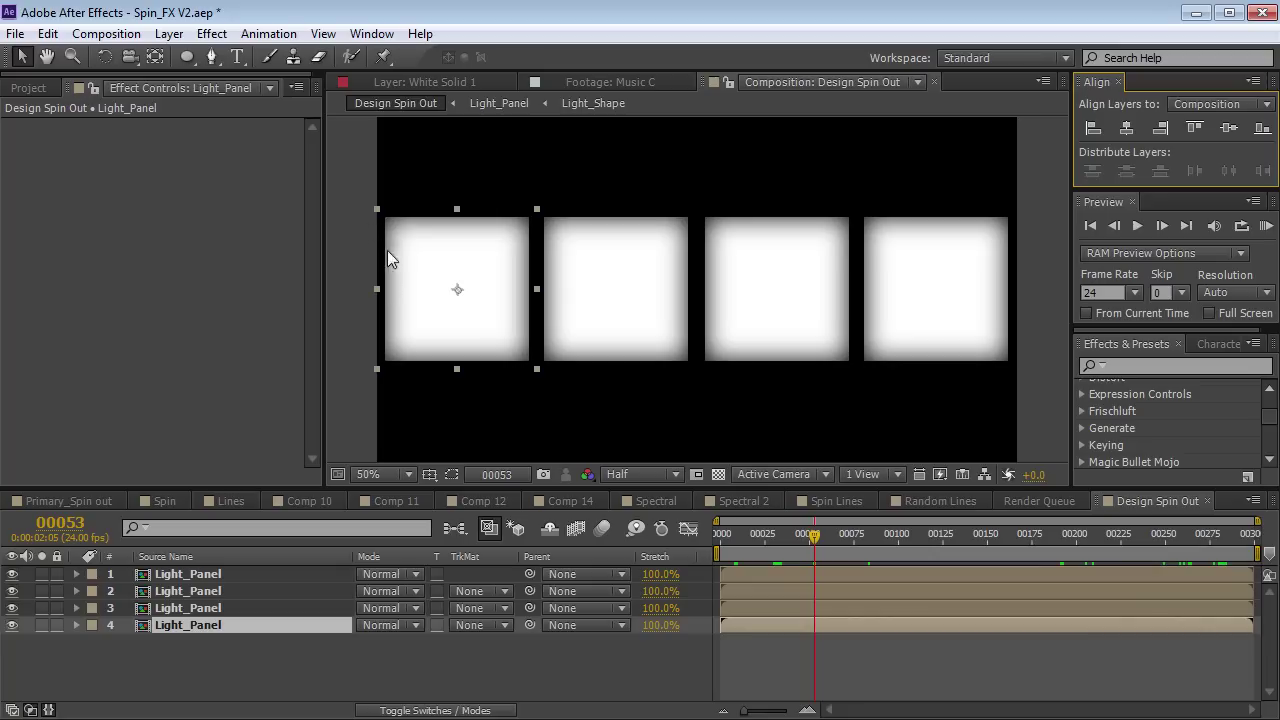
{"action": "left_click", "coordinate": [955, 240]}
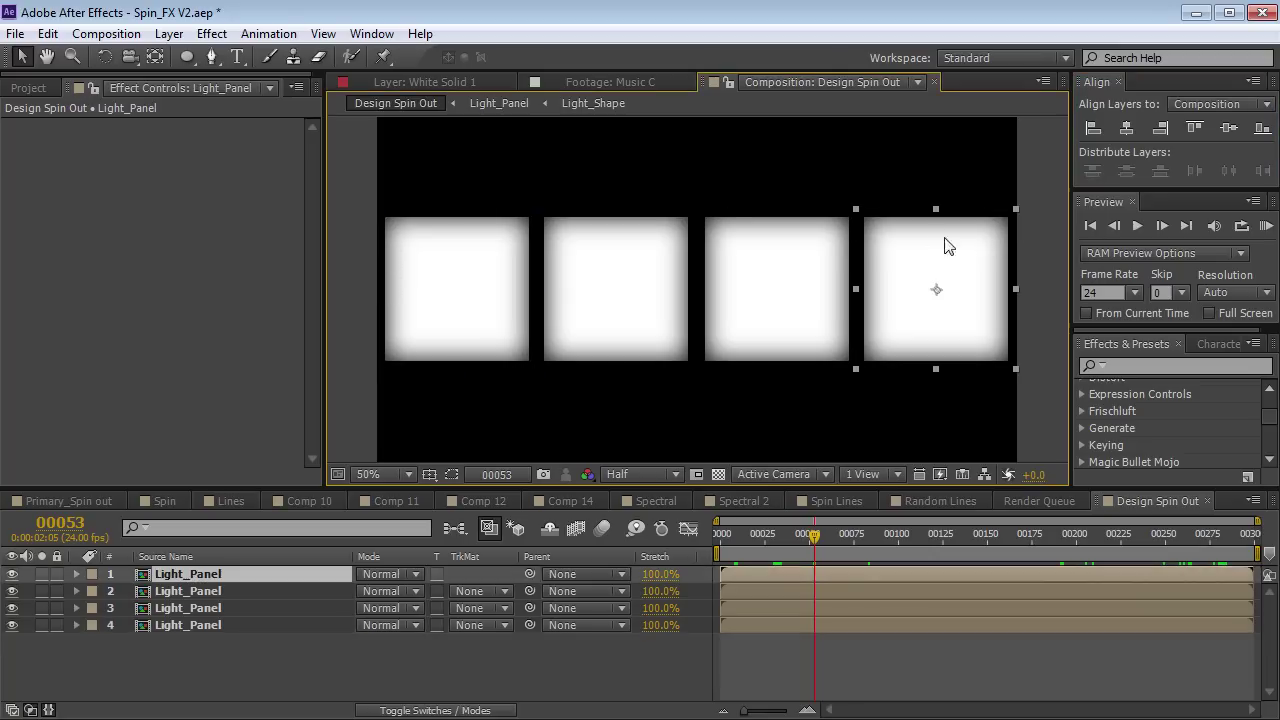
{"action": "left_click", "coordinate": [1162, 132]}
{"action": "left_click", "coordinate": [1162, 132]}
{"action": "left_click_drag", "start_coordinate": [1016, 305], "coordinate": [837, 234]}
{"action": "left_click", "coordinate": [1162, 132]}
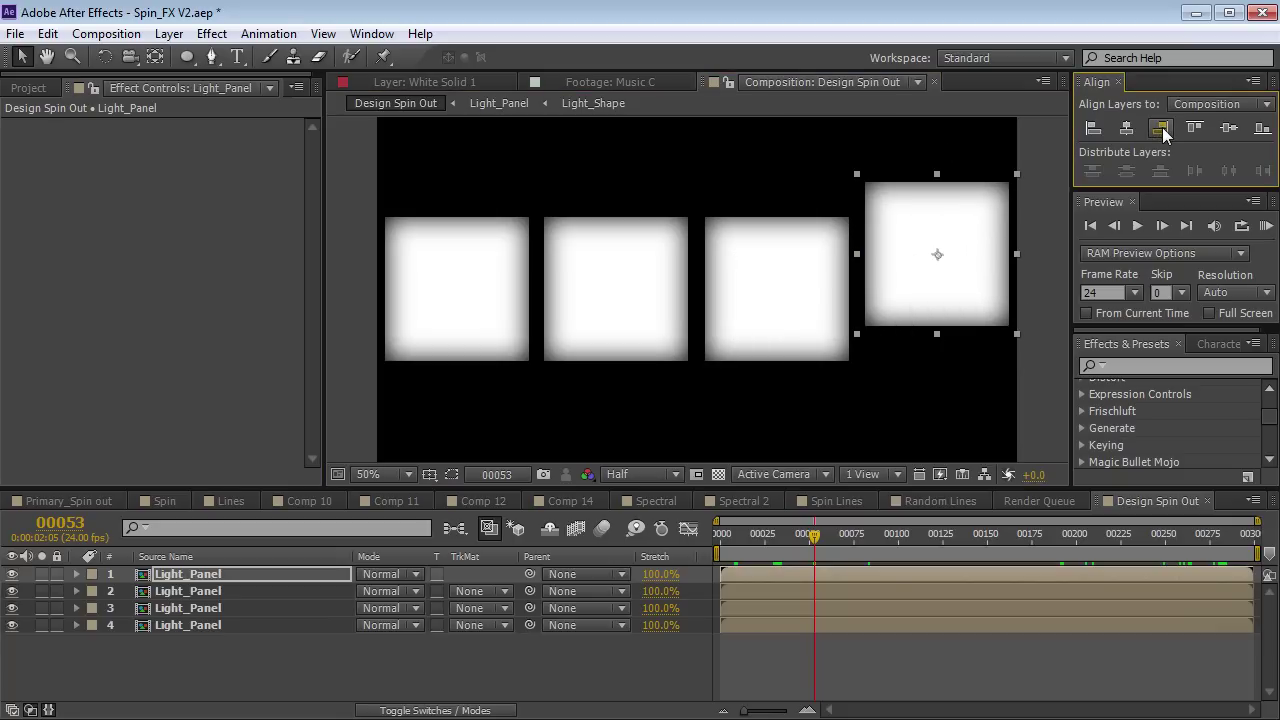
{"action": "left_click", "coordinate": [1230, 131]}
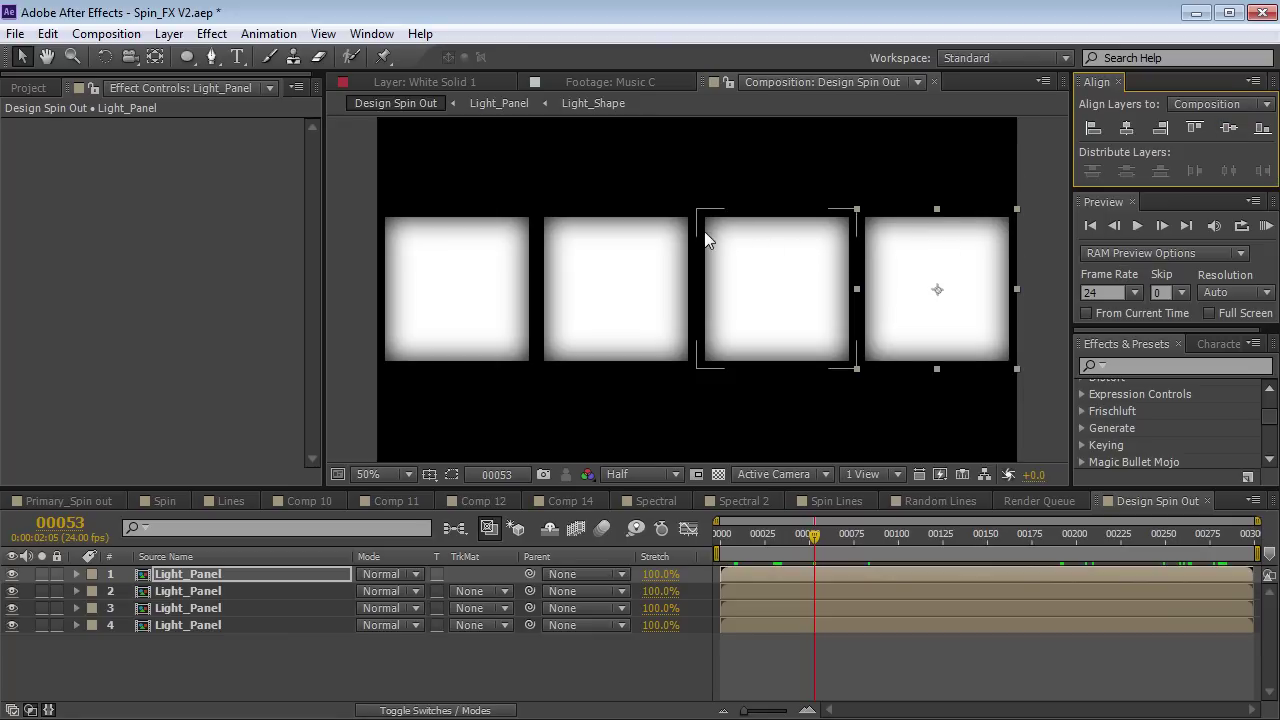
{"action": "left_click", "coordinate": [430, 250]}
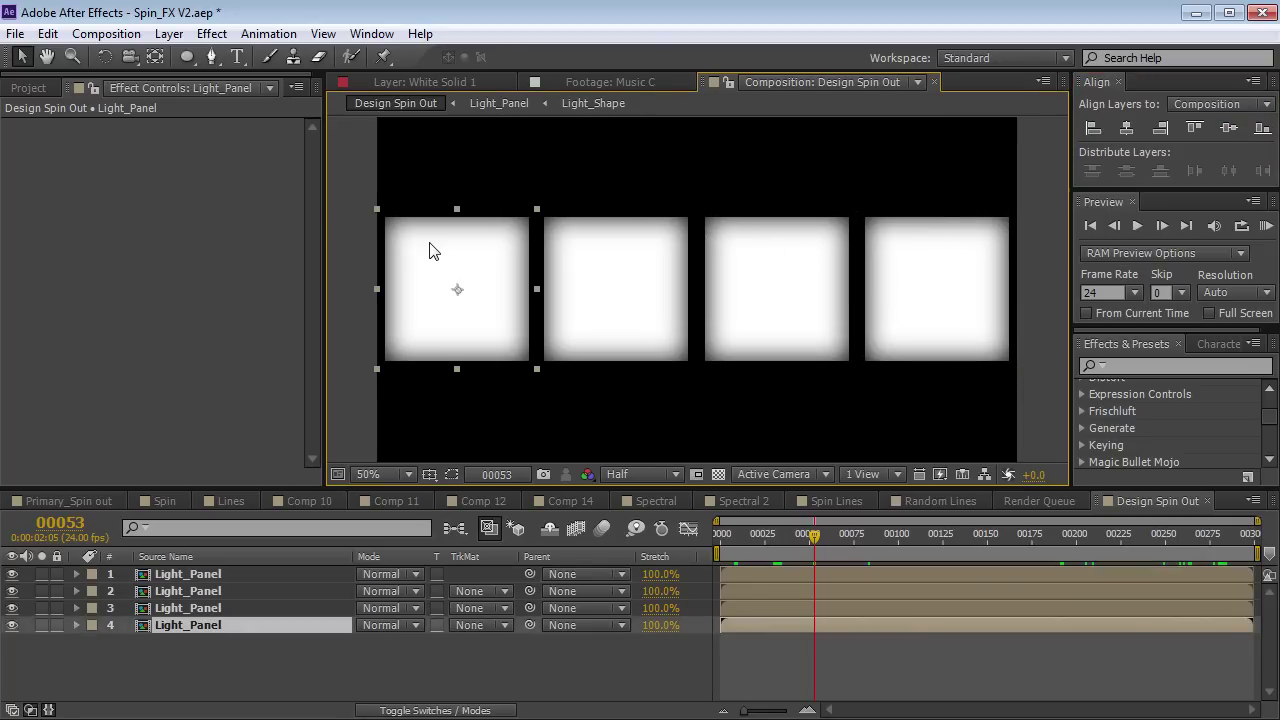
{"action": "left_click", "coordinate": [634, 277]}
{"action": "left_click", "coordinate": [771, 274]}
{"action": "left_click", "coordinate": [615, 265]}
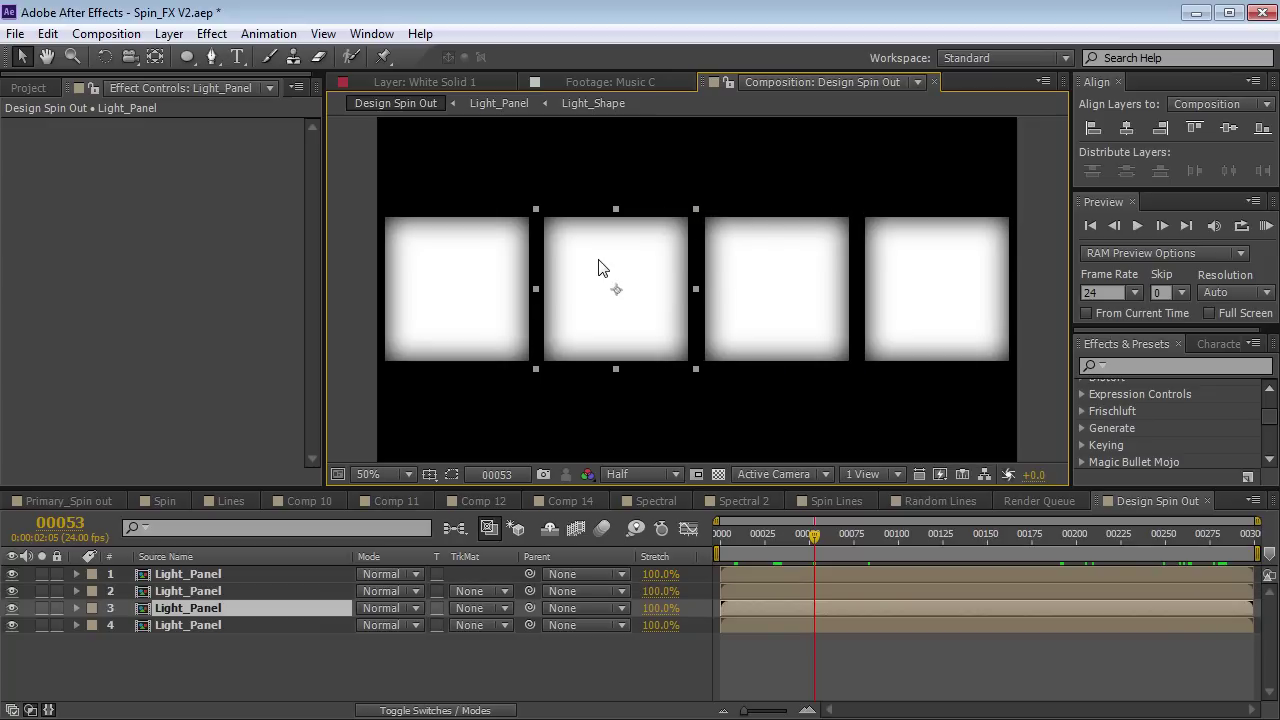
{"action": "left_click", "coordinate": [792, 660]}
{"action": "left_click", "coordinate": [424, 304]}
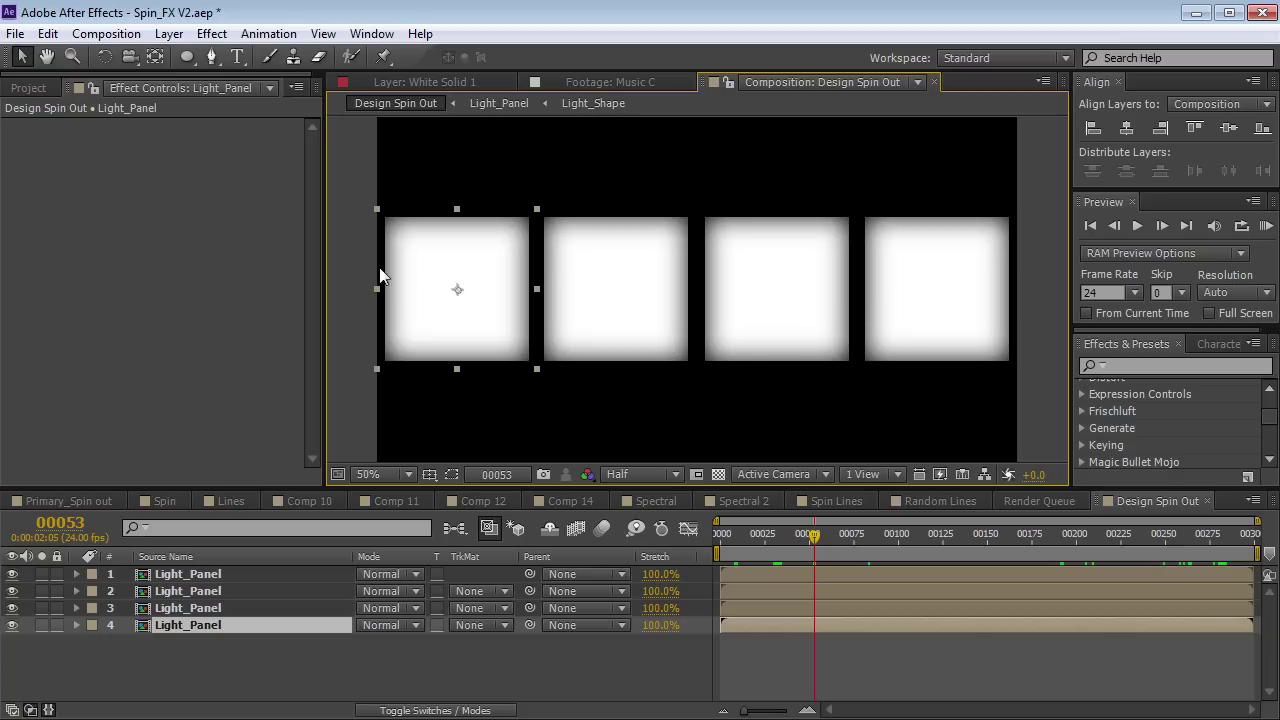
Distribute the four Light_Panel layers evenly by their horizontal centres.
{"action": "left_click", "coordinate": [910, 252]}
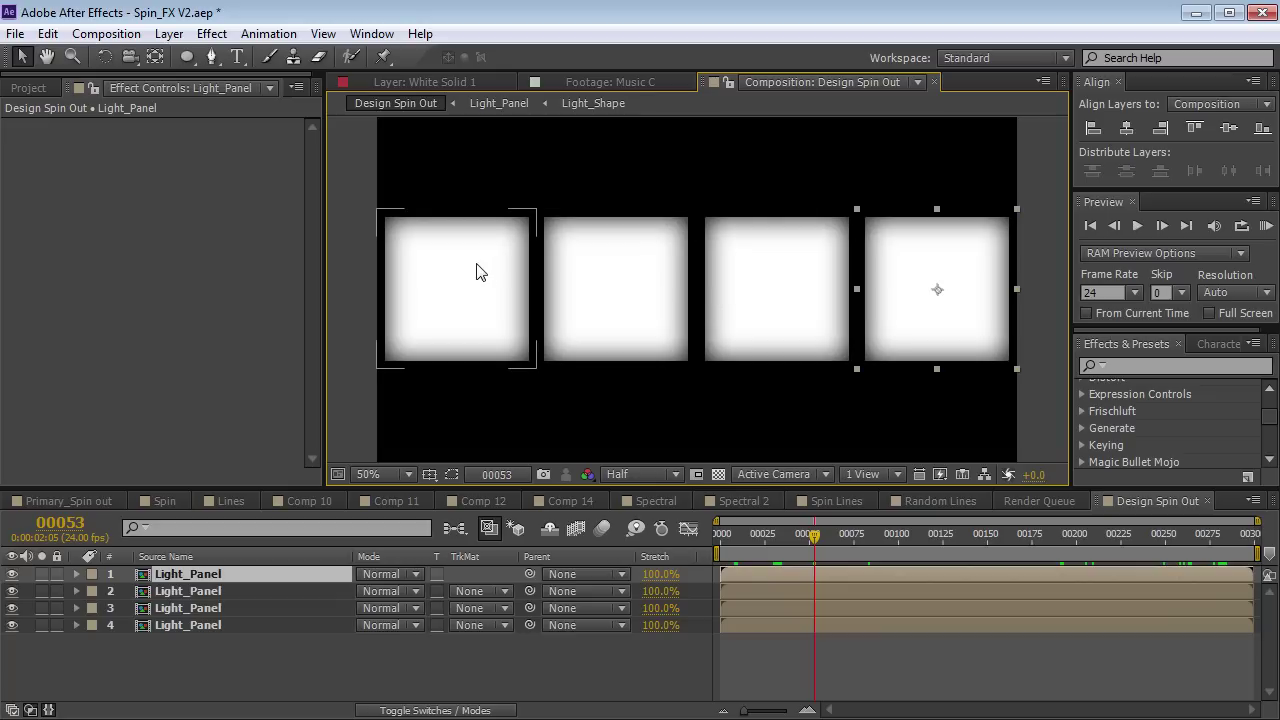
{"action": "left_click", "coordinate": [205, 625], "text": "shift"}
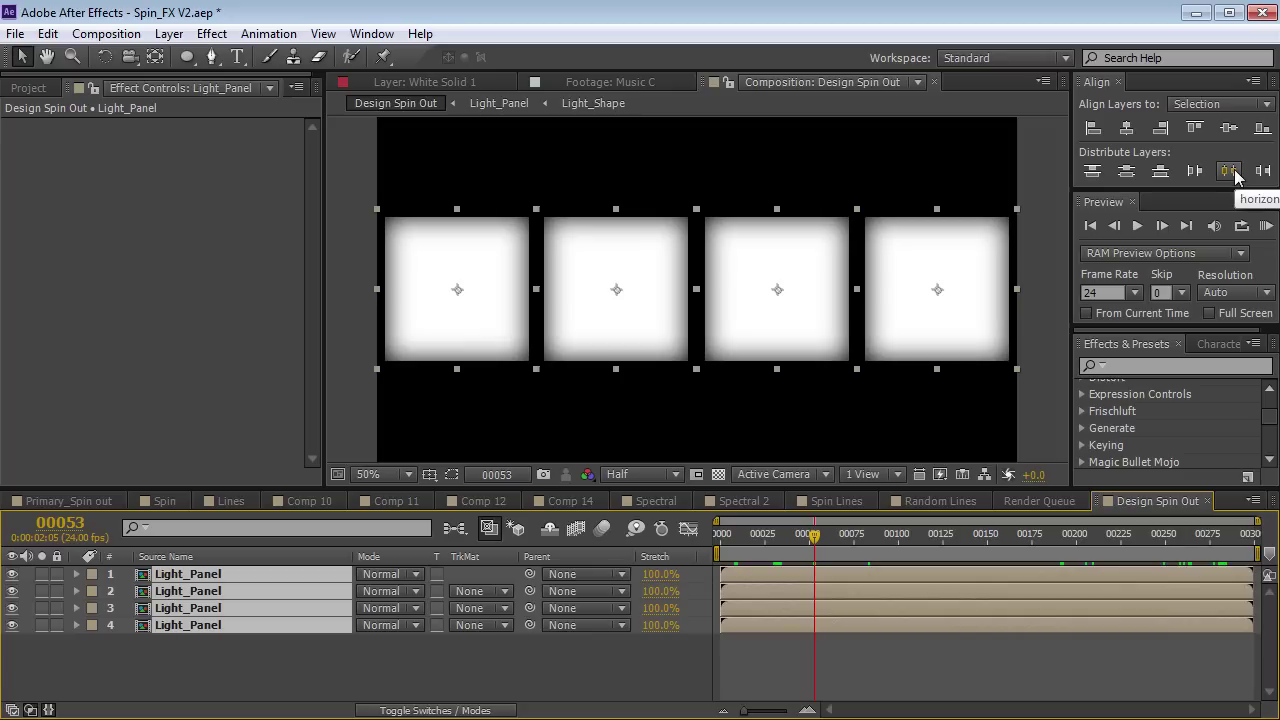
{"action": "left_click", "coordinate": [1229, 171]}
Shift the two middle light panels outward so they overlap the outer ones, and redistribute all four by horizontal centres.
{"action": "left_click_drag", "start_coordinate": [773, 348], "coordinate": [820, 343]}
{"action": "left_click_drag", "start_coordinate": [606, 320], "coordinate": [569, 320]}
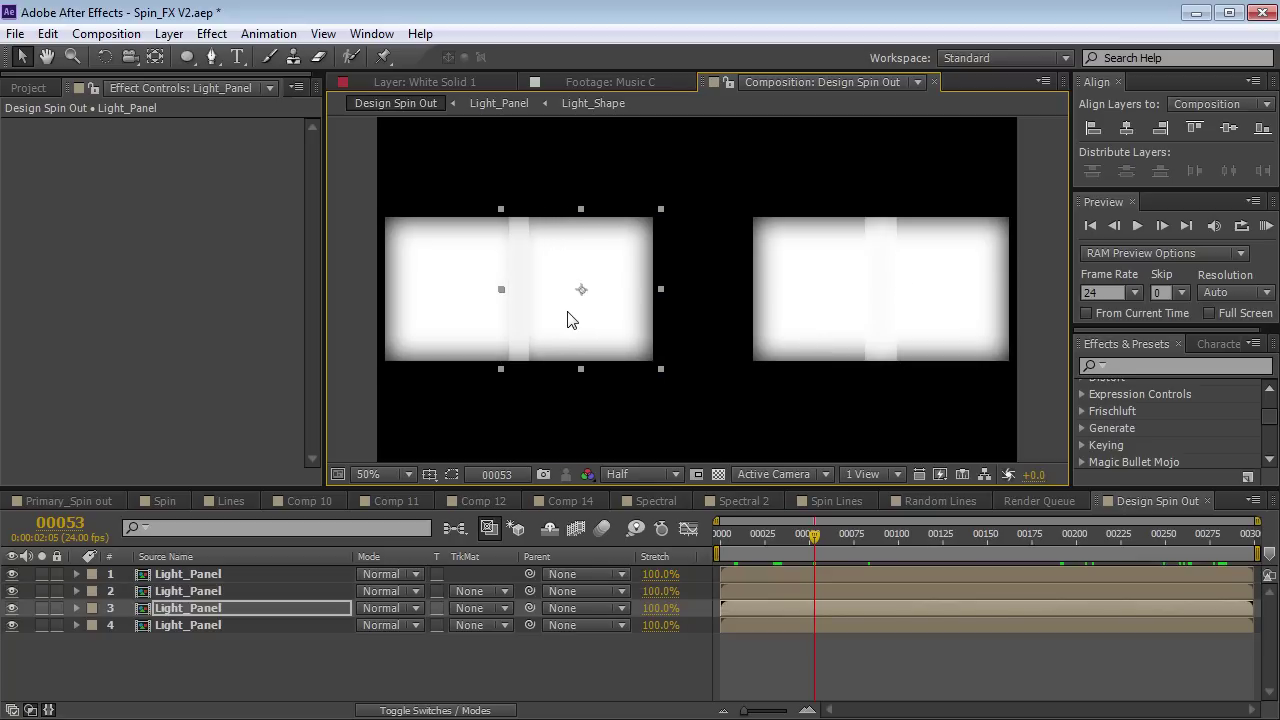
{"action": "left_click", "coordinate": [224, 573], "text": "shift"}
{"action": "left_click", "coordinate": [226, 625], "text": "shift"}
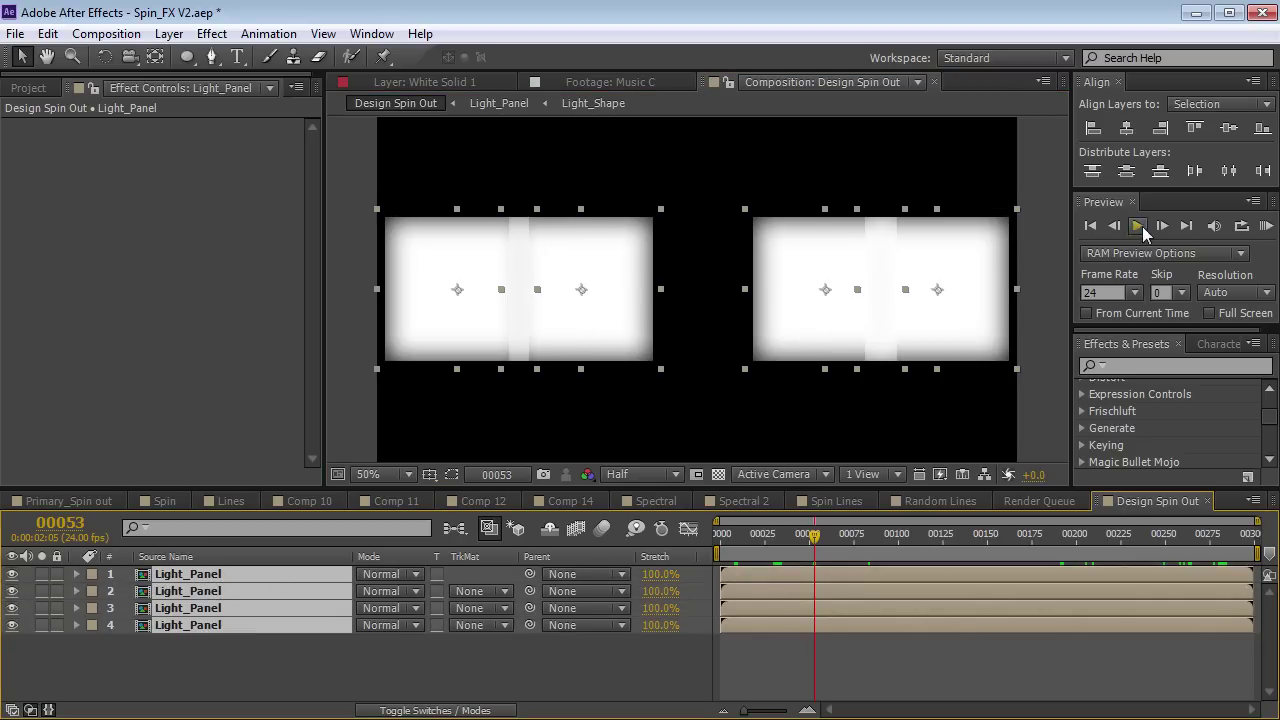
{"action": "left_click", "coordinate": [1229, 171]}
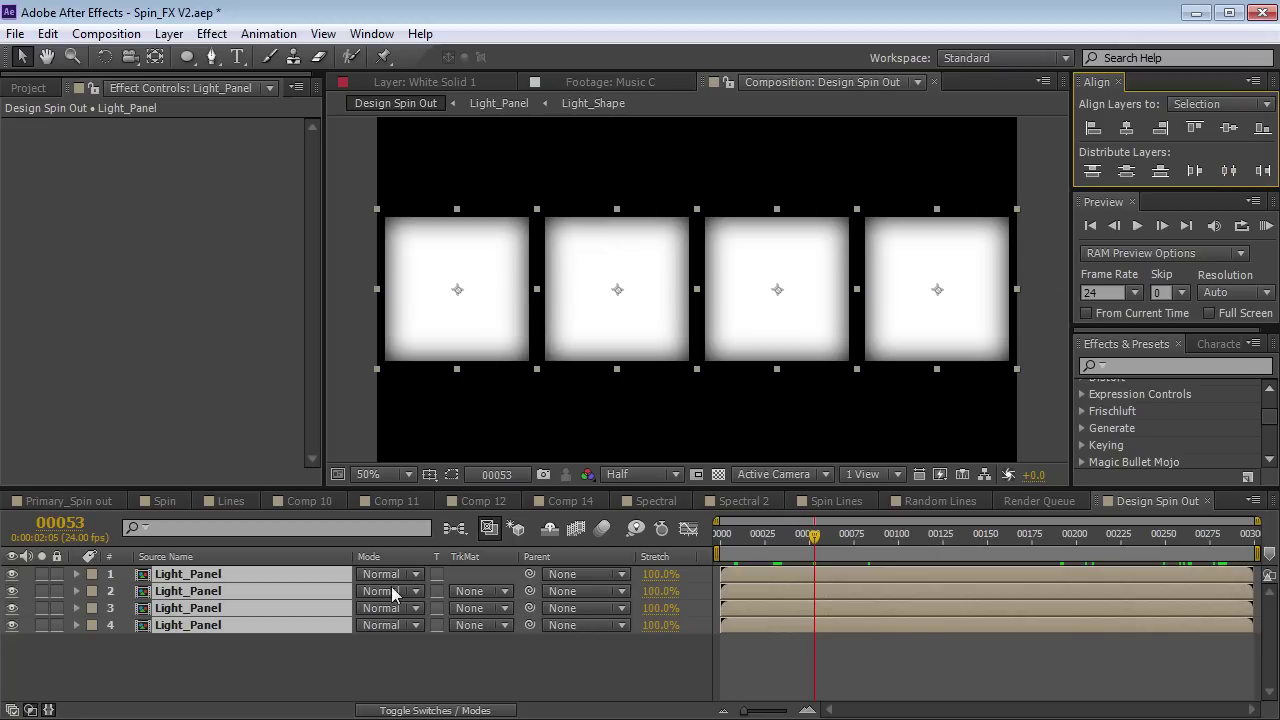
Scale the four Light_Panel layers to 41%, duplicate them and offset the copies to the right along the row.
{"action": "key", "text": "s"}
{"action": "left_click_drag", "start_coordinate": [420, 597], "coordinate": [368, 597]}
{"action": "left_click_drag", "start_coordinate": [632, 295], "coordinate": [678, 303]}
{"action": "left_click", "coordinate": [1026, 387]}
Align the row's first small light panel to the composition's left edge and its last one to the right edge.
{"action": "left_click", "coordinate": [434, 289]}
{"action": "left_click", "coordinate": [1093, 127]}
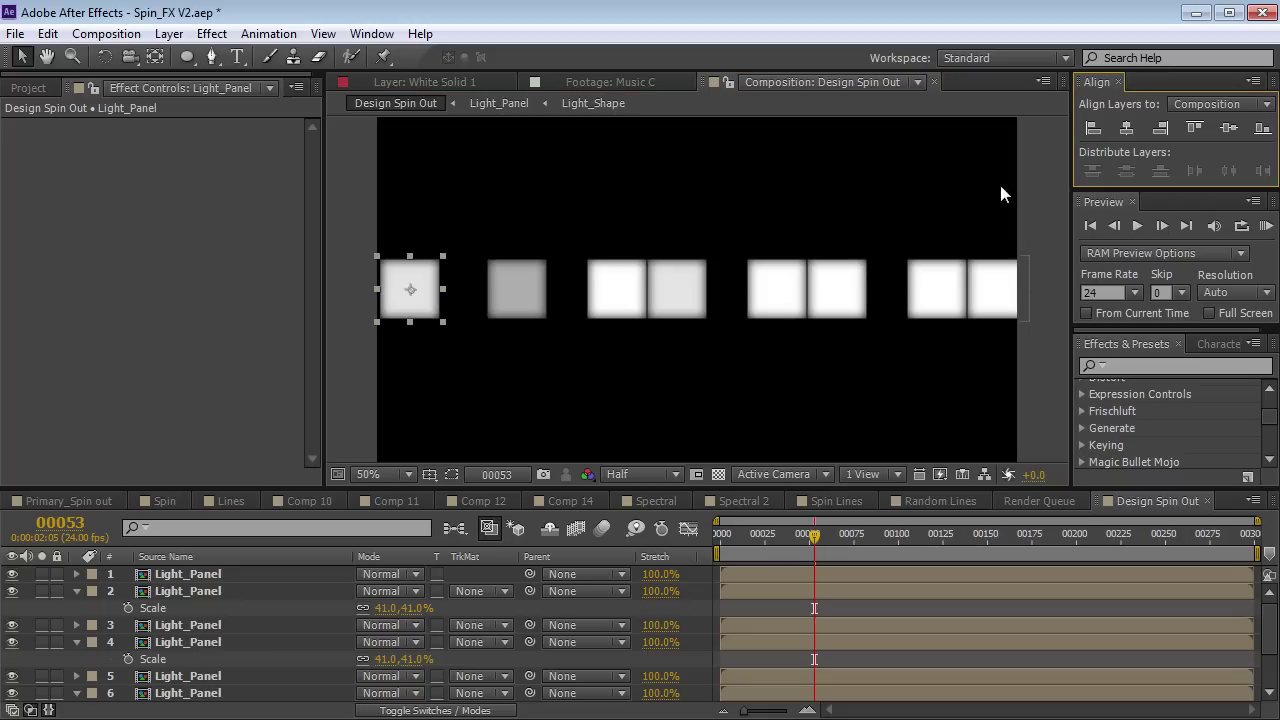
{"action": "left_click", "coordinate": [995, 289]}
{"action": "left_click", "coordinate": [1160, 128]}
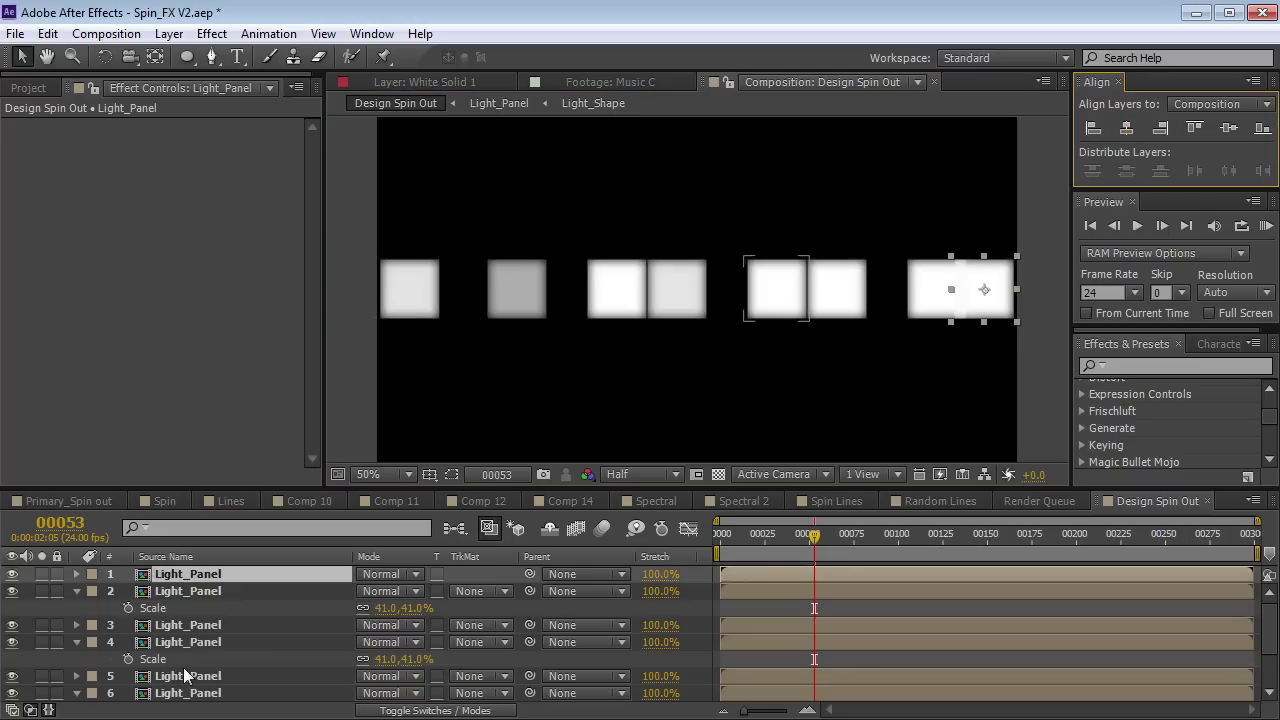
Distribute all eight light panels evenly by their horizontal centres and scrub to about frame 95 to preview the flicker.
{"action": "left_click", "coordinate": [212, 577]}
{"action": "key", "text": "ctrl+a"}
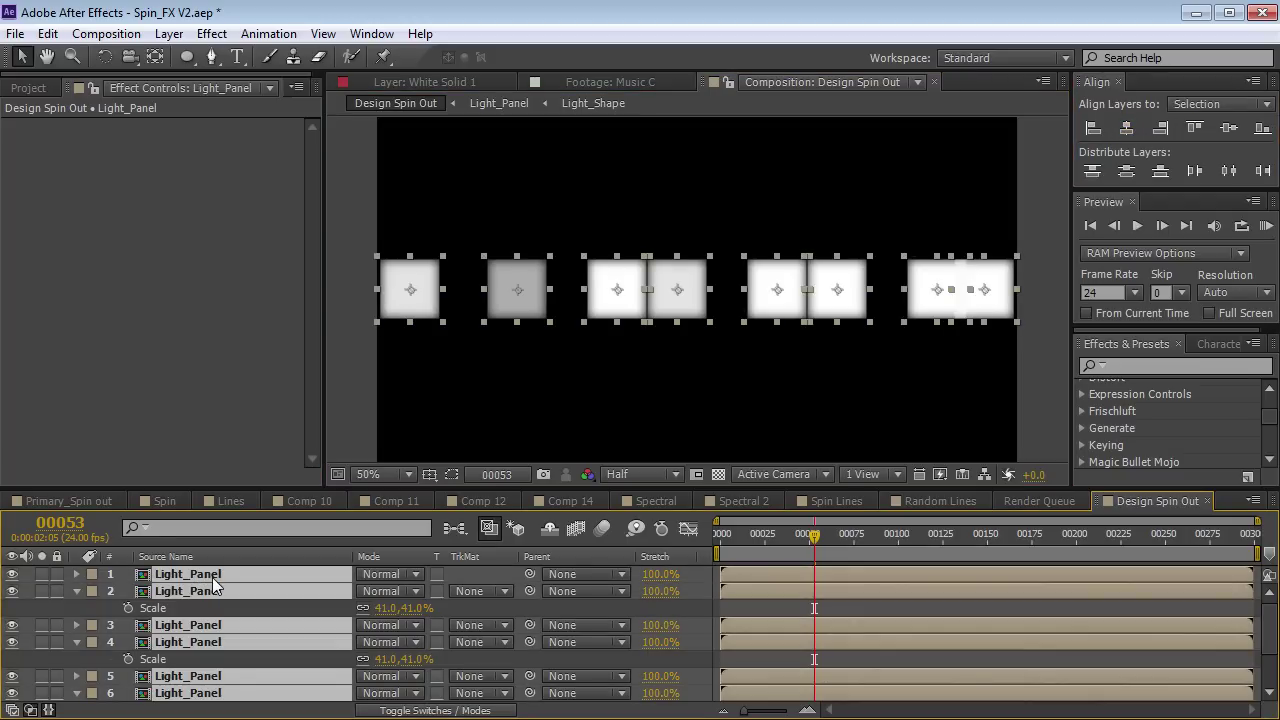
{"action": "left_click", "coordinate": [1229, 170]}
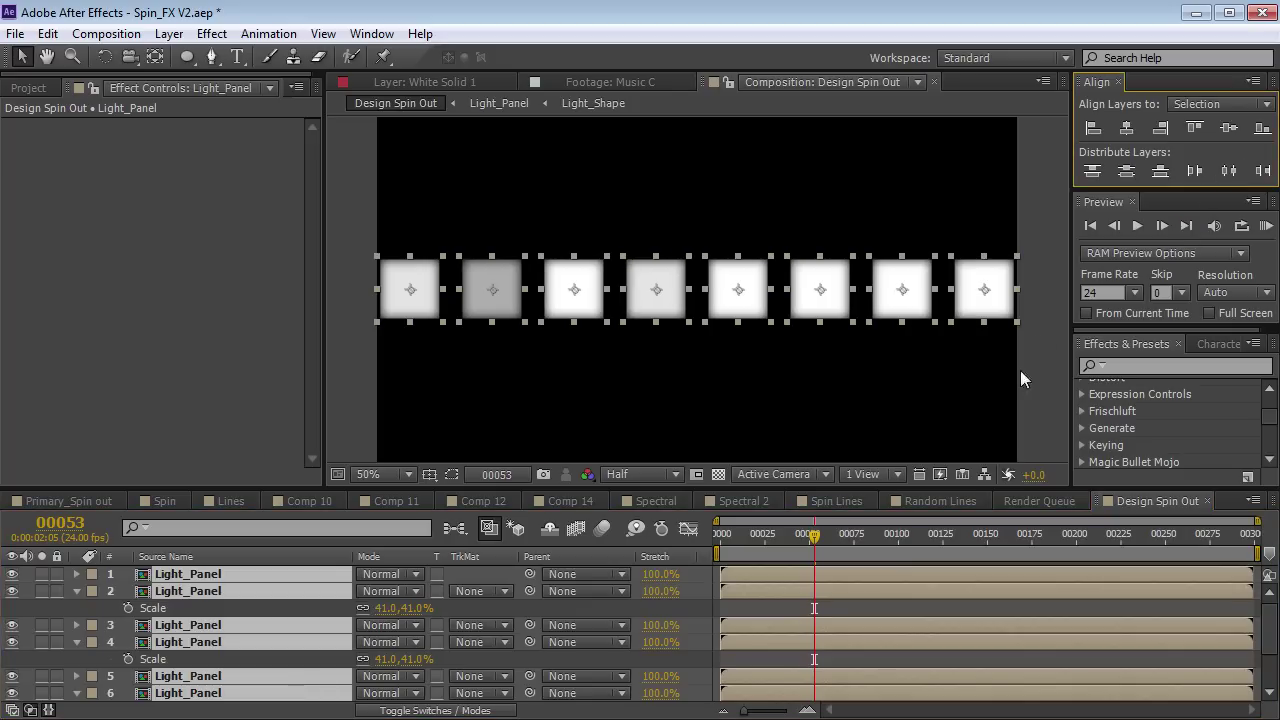
{"action": "left_click", "coordinate": [626, 349]}
{"action": "left_click_drag", "start_coordinate": [790, 536], "coordinate": [889, 556]}
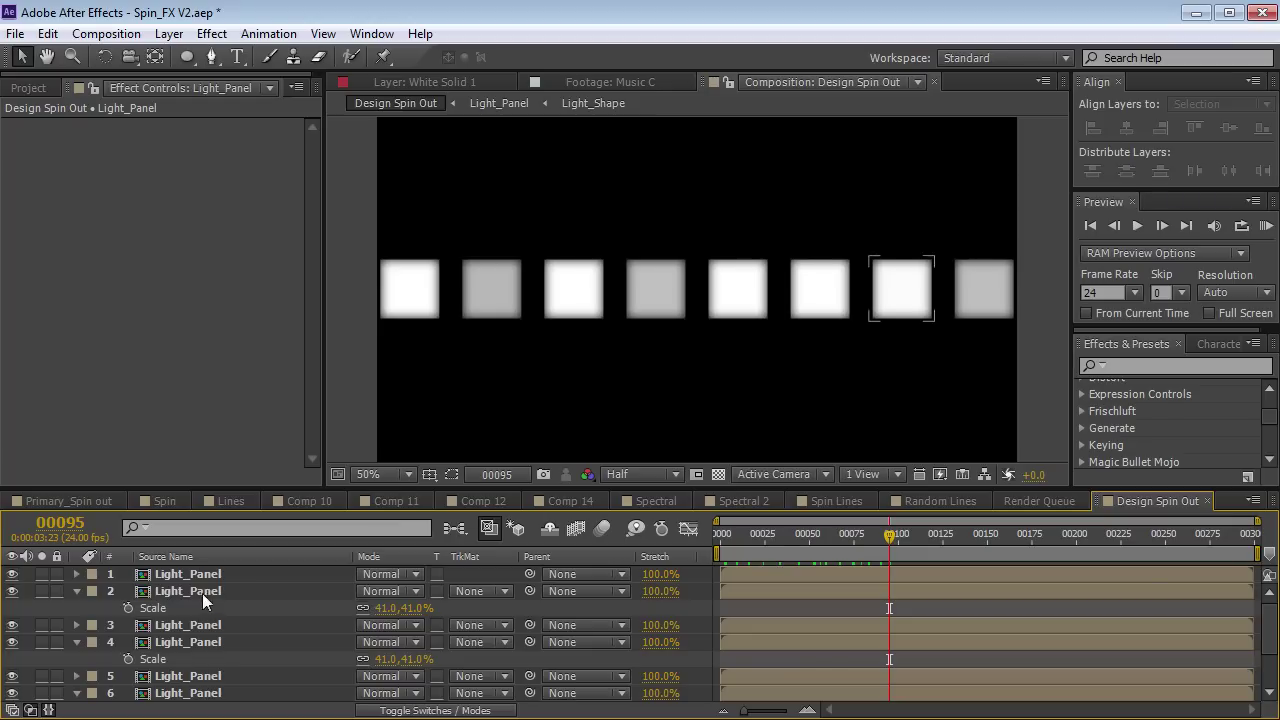
Delete the upper five Light_Panel layers and duplicate the topmost remaining one to make four.
{"action": "left_click", "coordinate": [228, 576]}
{"action": "scroll", "coordinate": [210, 621], "scroll_direction": "down", "scroll_amount": 2}
{"action": "left_click", "coordinate": [215, 622], "text": "shift"}
{"action": "left_click", "coordinate": [218, 622], "text": "ctrl"}
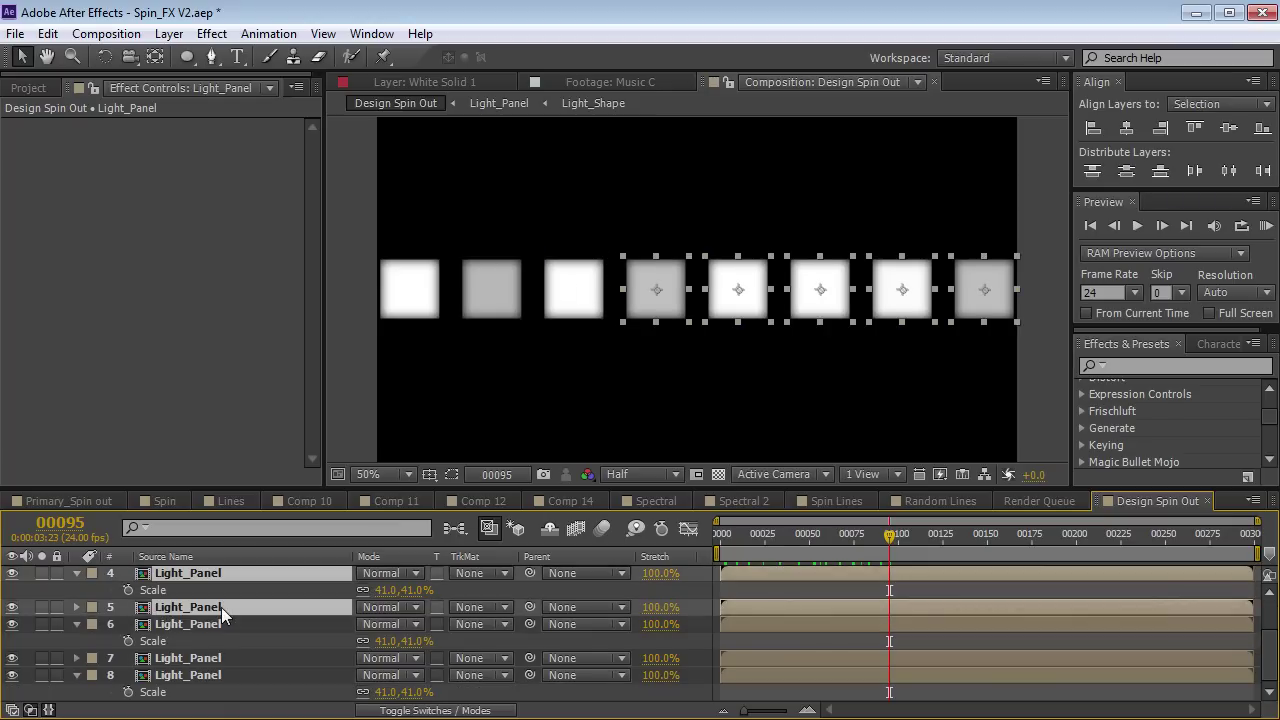
{"action": "key", "text": "Delete"}
{"action": "left_click", "coordinate": [203, 574]}
{"action": "key", "text": "ctrl+d"}
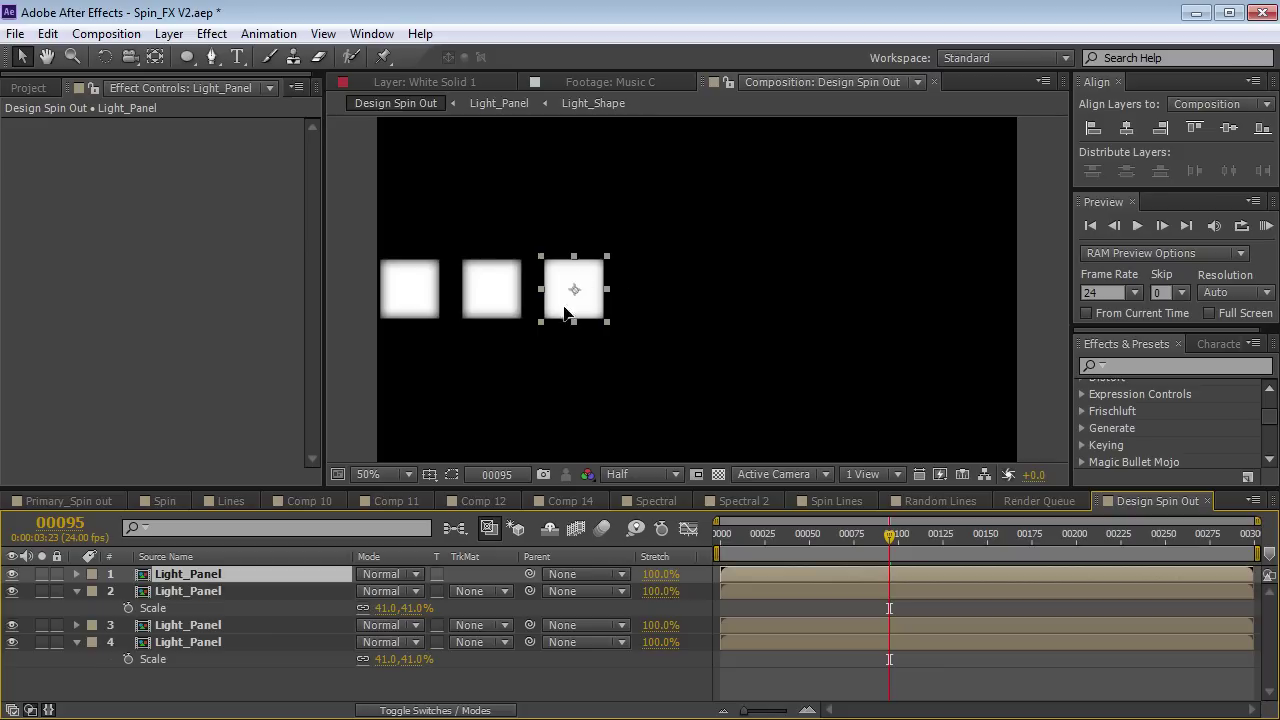
Reset the transform of all four Light_Panel layers, restoring their centre position and 100% scale.
{"action": "left_click", "coordinate": [216, 641], "text": "shift"}
{"action": "right_click", "coordinate": [216, 643]}
{"action": "mouse_move", "coordinate": [300, 4]}
{"action": "left_click", "coordinate": [532, 4]}
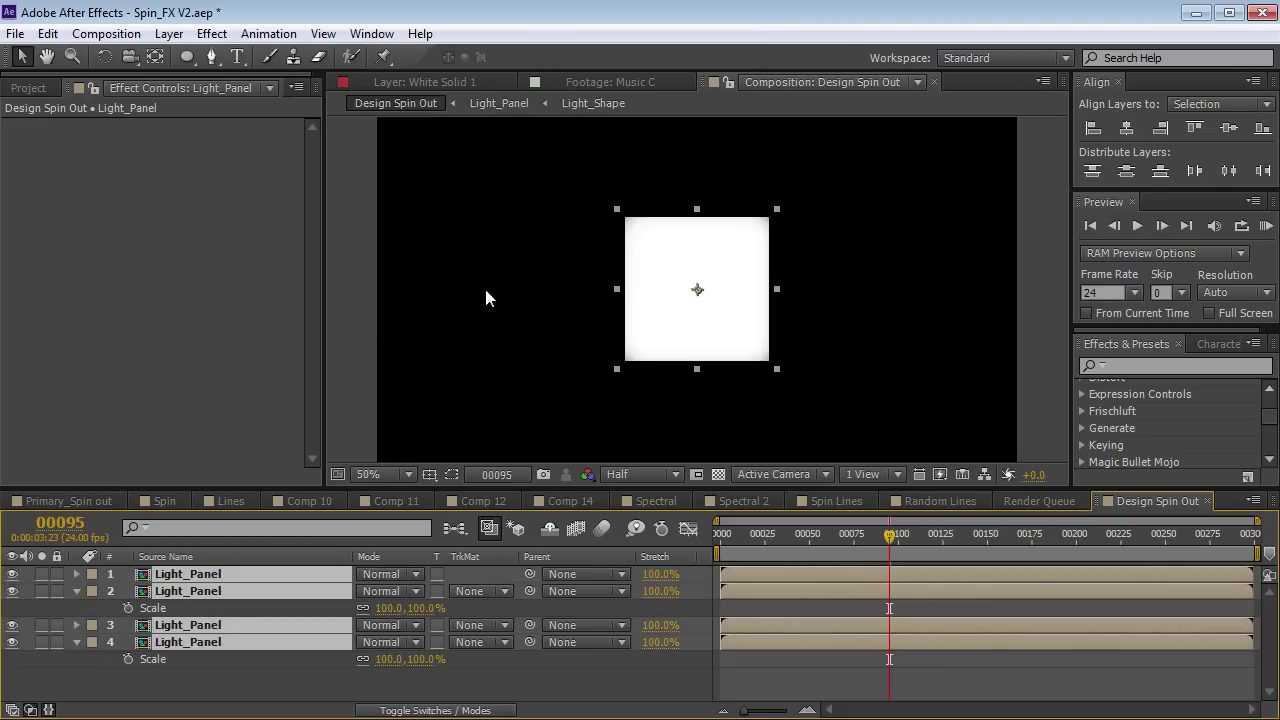
Align one full-size light panel to the composition's left edge and another one to its right edge.
{"action": "left_click", "coordinate": [700, 320]}
{"action": "left_click", "coordinate": [1093, 128]}
{"action": "left_click", "coordinate": [706, 271]}
{"action": "left_click", "coordinate": [1160, 128]}
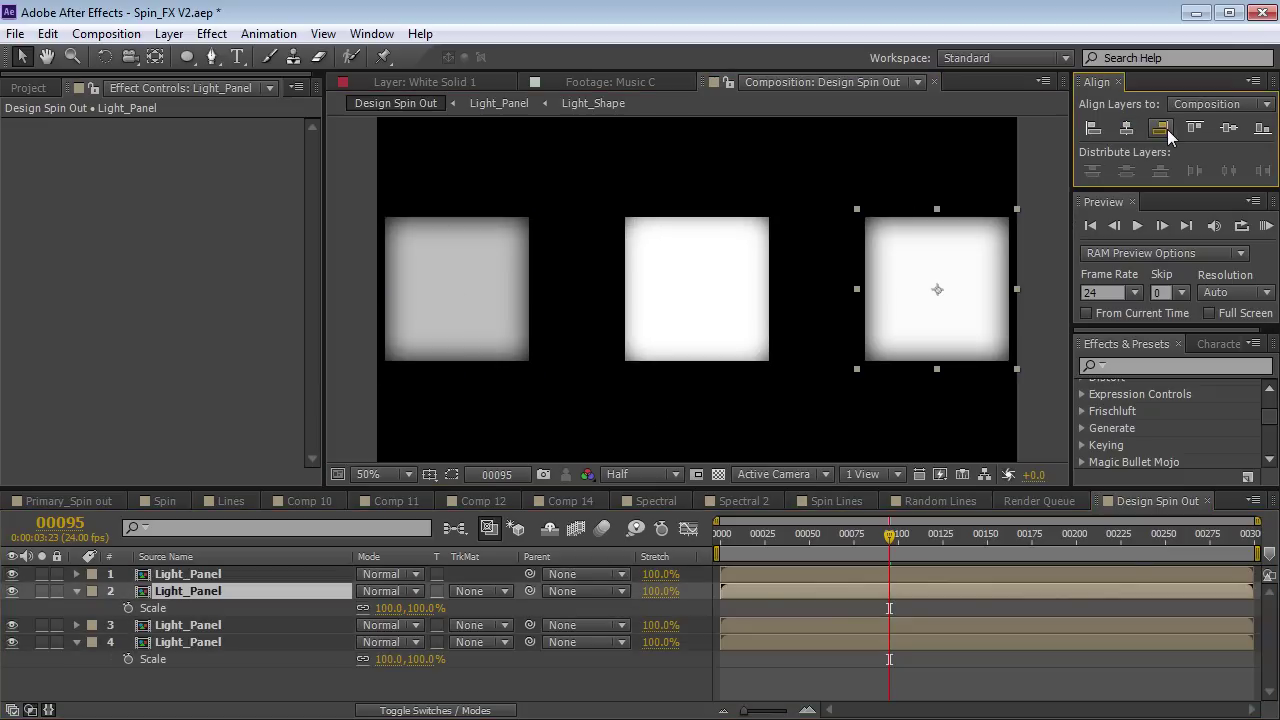
Distribute all four Light_Panel layers evenly by their horizontal centres across the composition.
{"action": "left_click", "coordinate": [200, 574]}
{"action": "left_click", "coordinate": [215, 628], "text": "ctrl"}
{"action": "left_click", "coordinate": [219, 643], "text": "shift"}
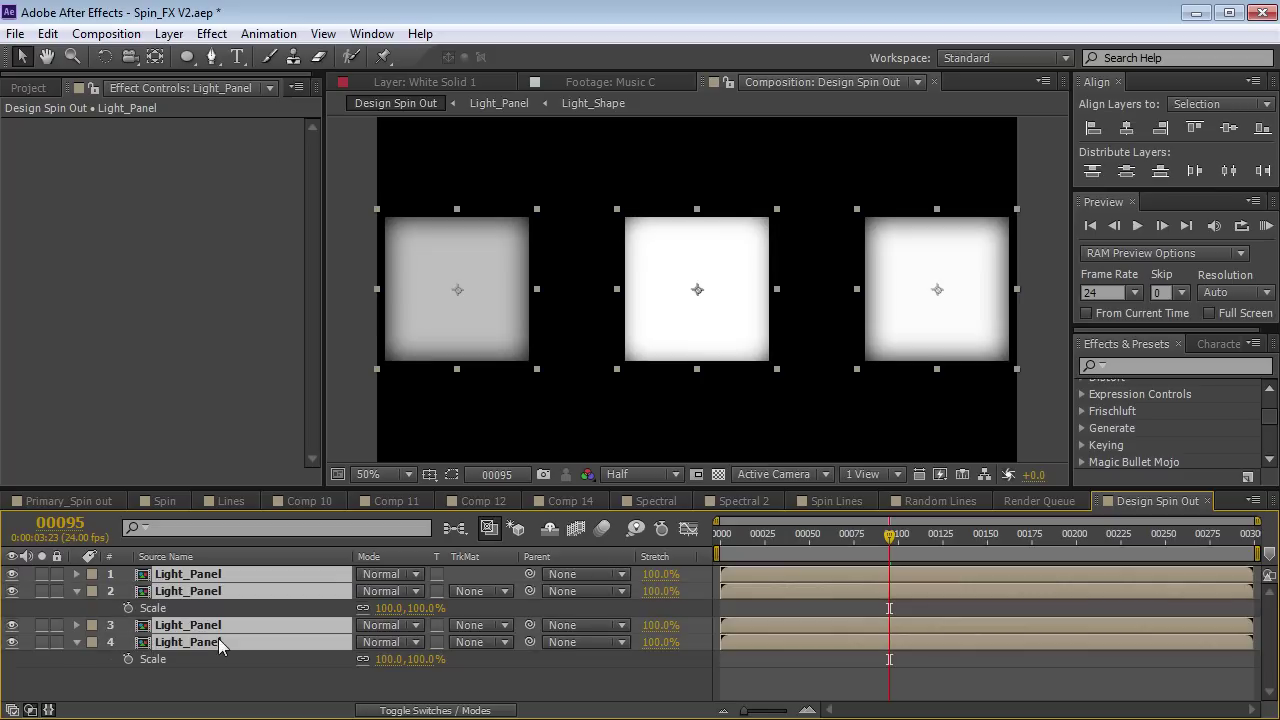
{"action": "left_click", "coordinate": [1228, 171]}
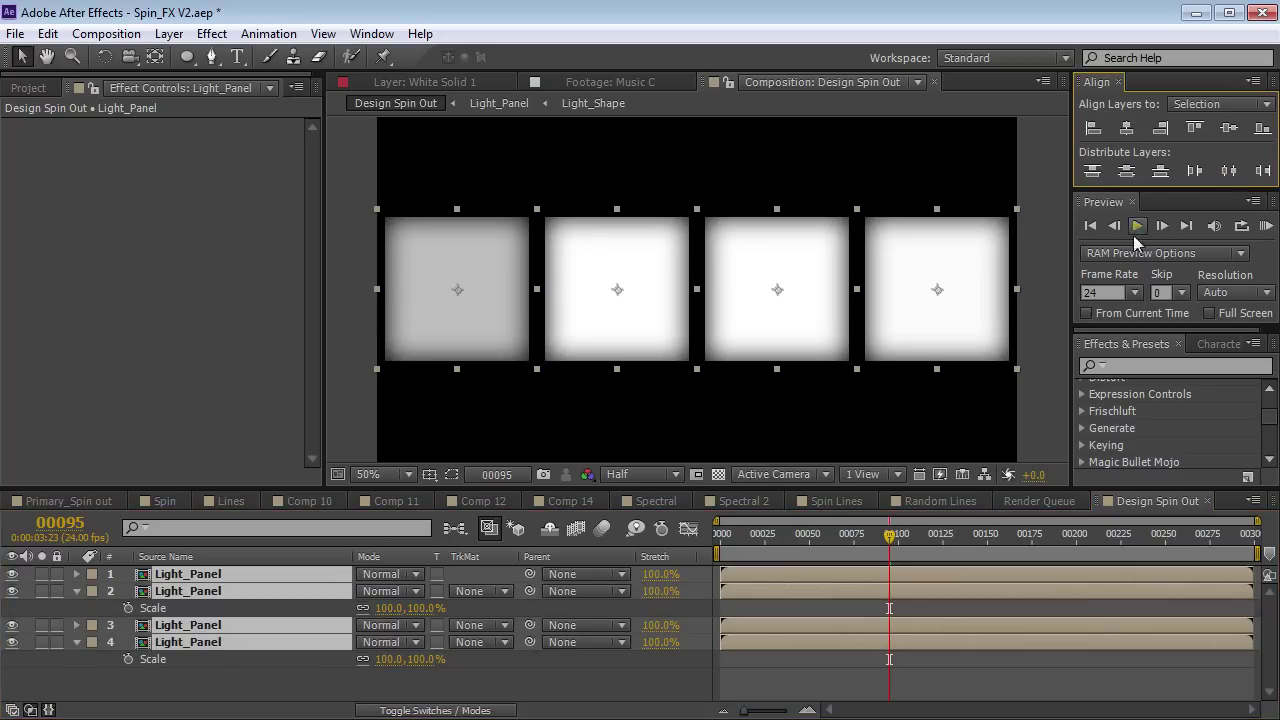
{"action": "left_click", "coordinate": [833, 669]}
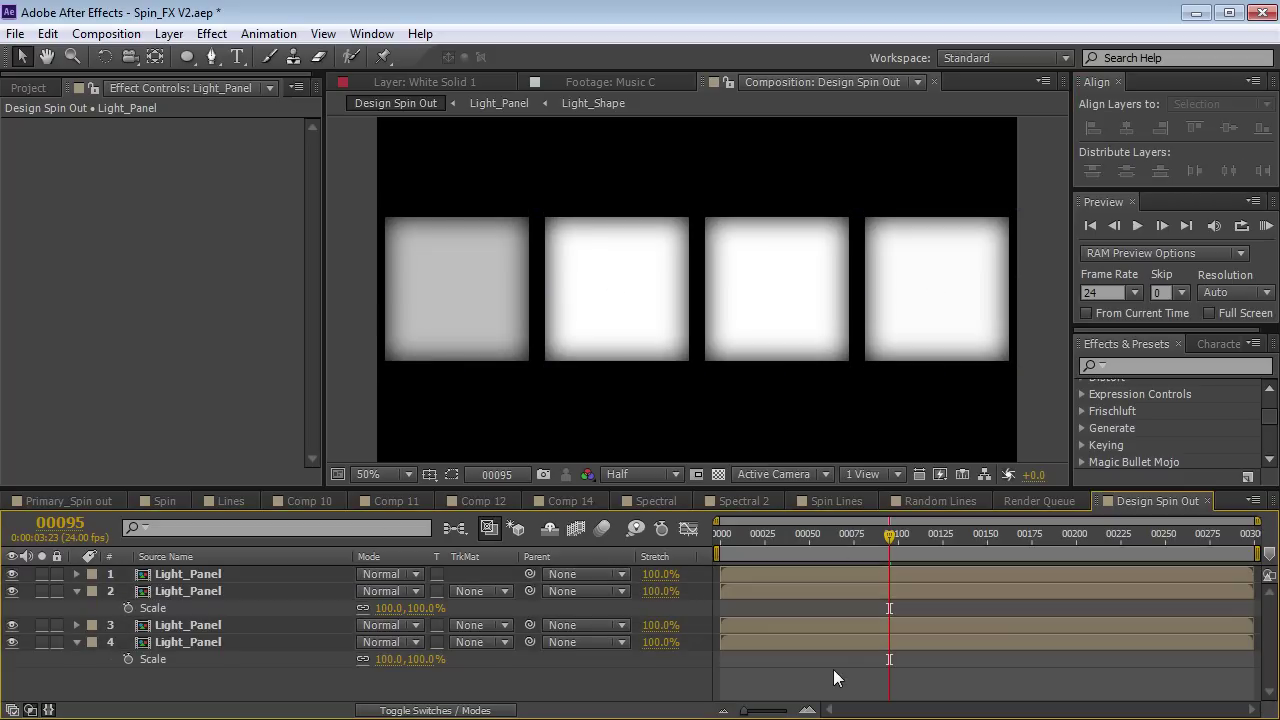
Pre-compose the four Light_Panel layers into a new composition named Panel, moving all attributes into it.
{"action": "scroll", "coordinate": [766, 309], "scroll_direction": "down", "scroll_amount": 1}
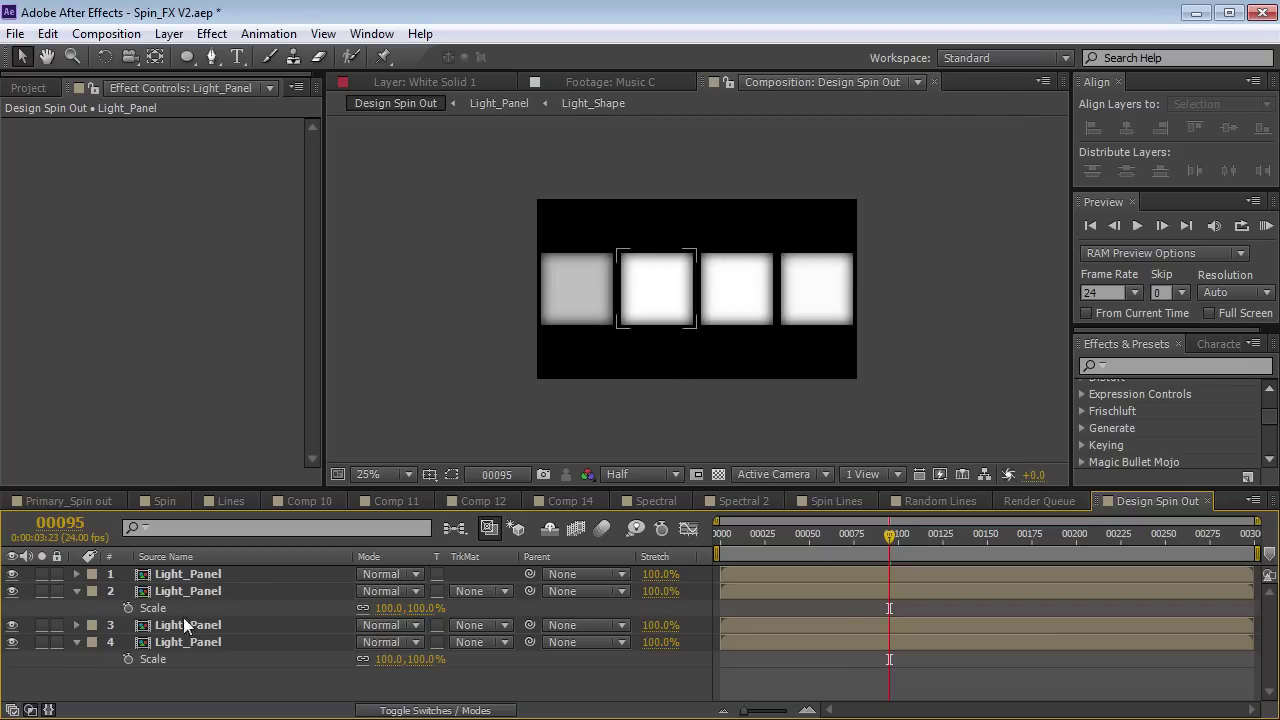
{"action": "left_click", "coordinate": [76, 591]}
{"action": "left_click", "coordinate": [172, 575]}
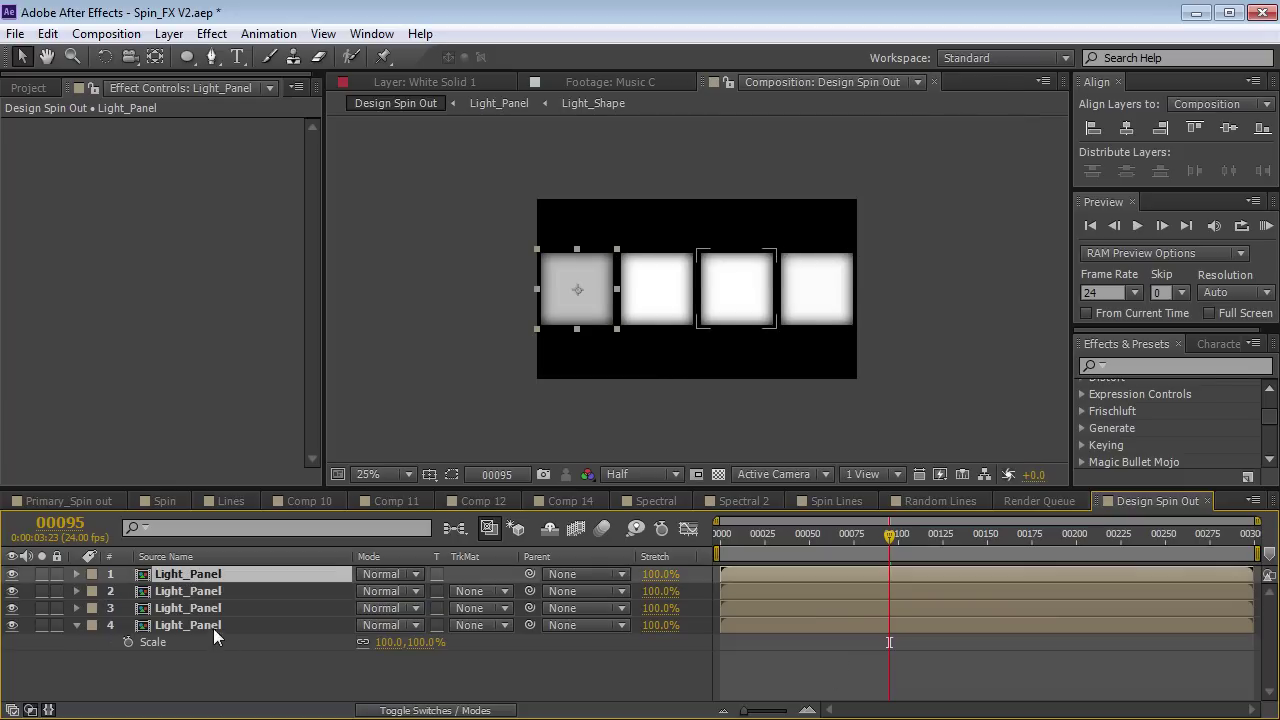
{"action": "left_click", "coordinate": [213, 627], "text": "shift"}
{"action": "left_click", "coordinate": [168, 31]}
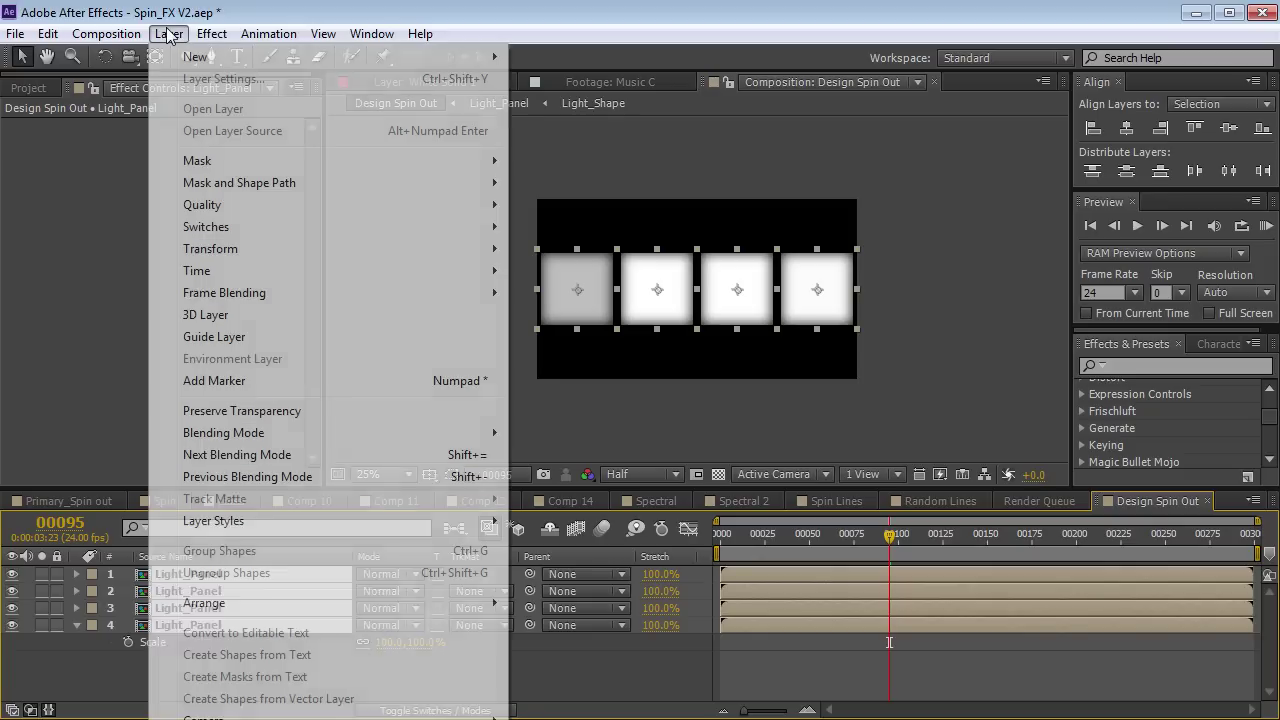
{"action": "key", "text": "ctrl+shift+c"}
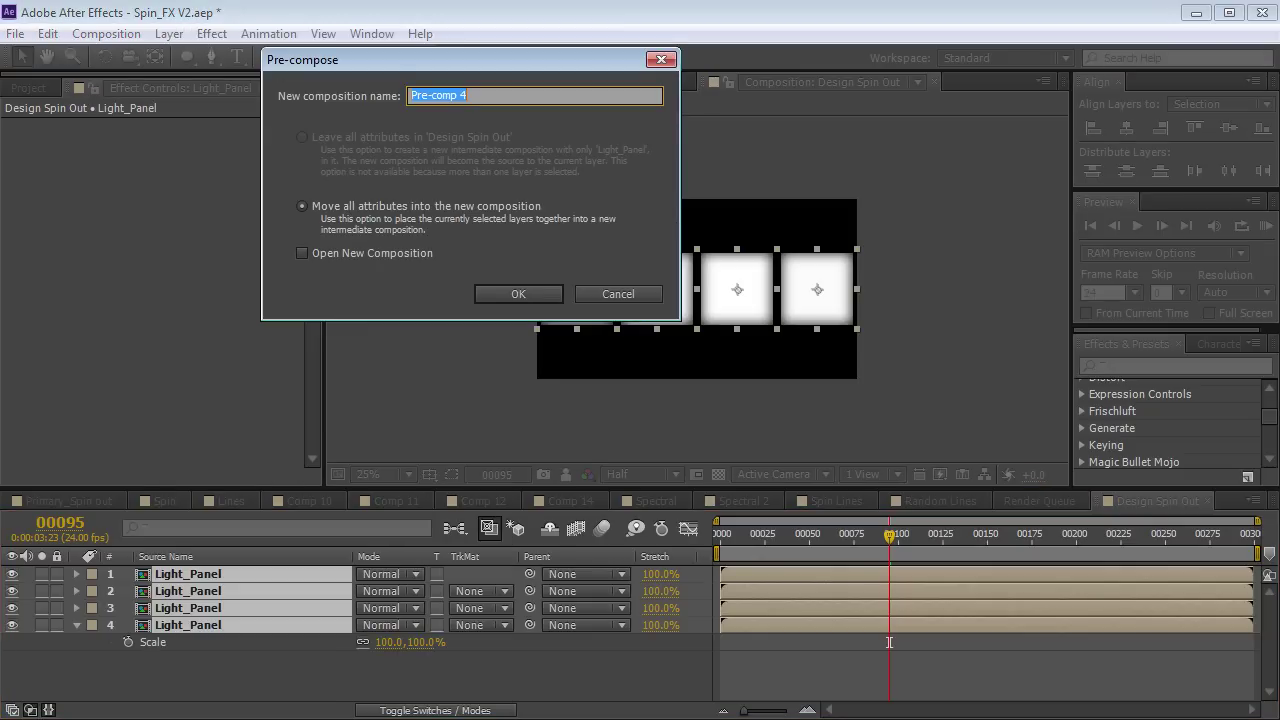
{"action": "type", "text": "Panel"}
{"action": "key", "text": "Return"}
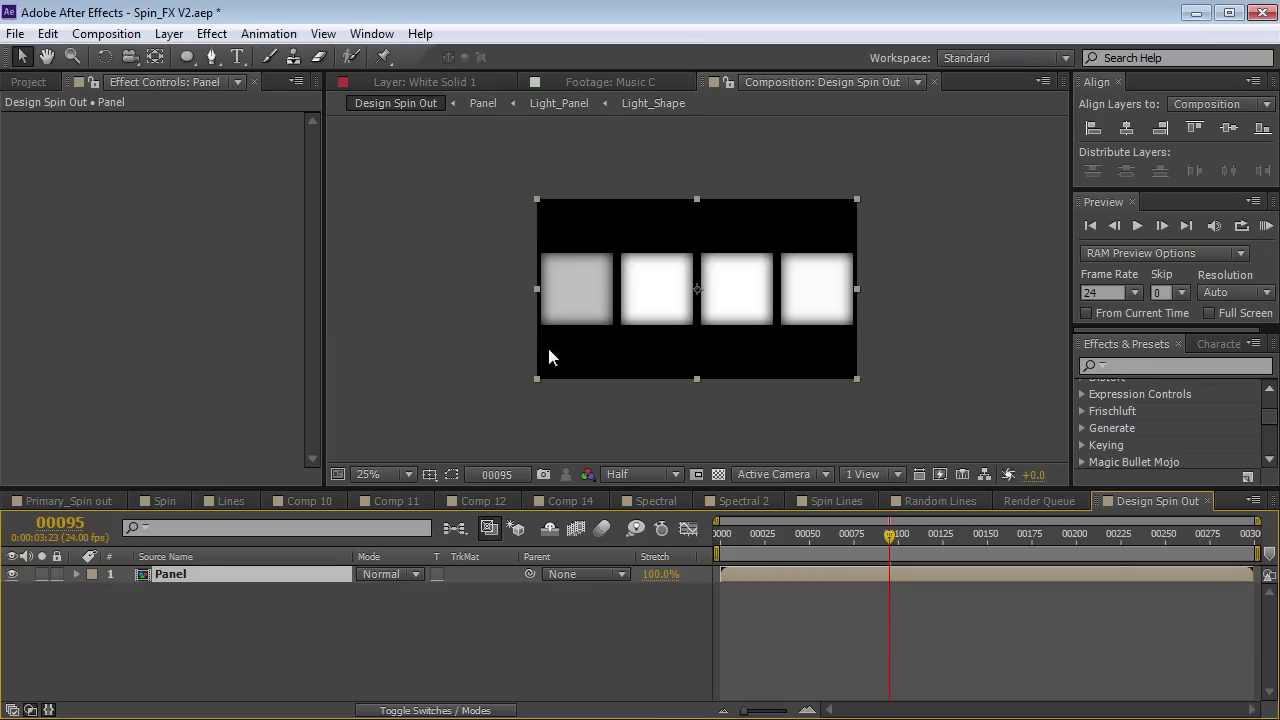
Apply Polar Coordinates to the Panel layer with Rect to Polar conversion and 100% interpolation, and scrub to about frame 61.
{"action": "left_click", "coordinate": [1153, 366]}
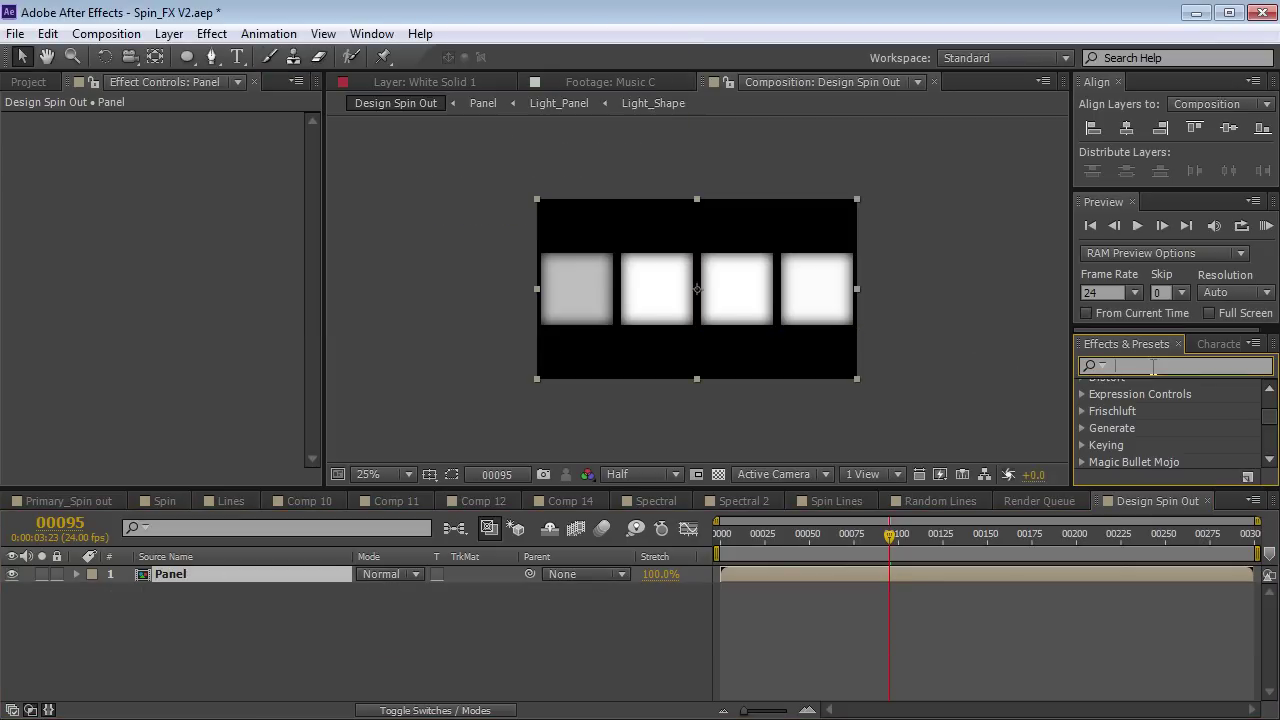
{"action": "type", "text": "polar"}
{"action": "left_click_drag", "start_coordinate": [1174, 405], "coordinate": [688, 368]}
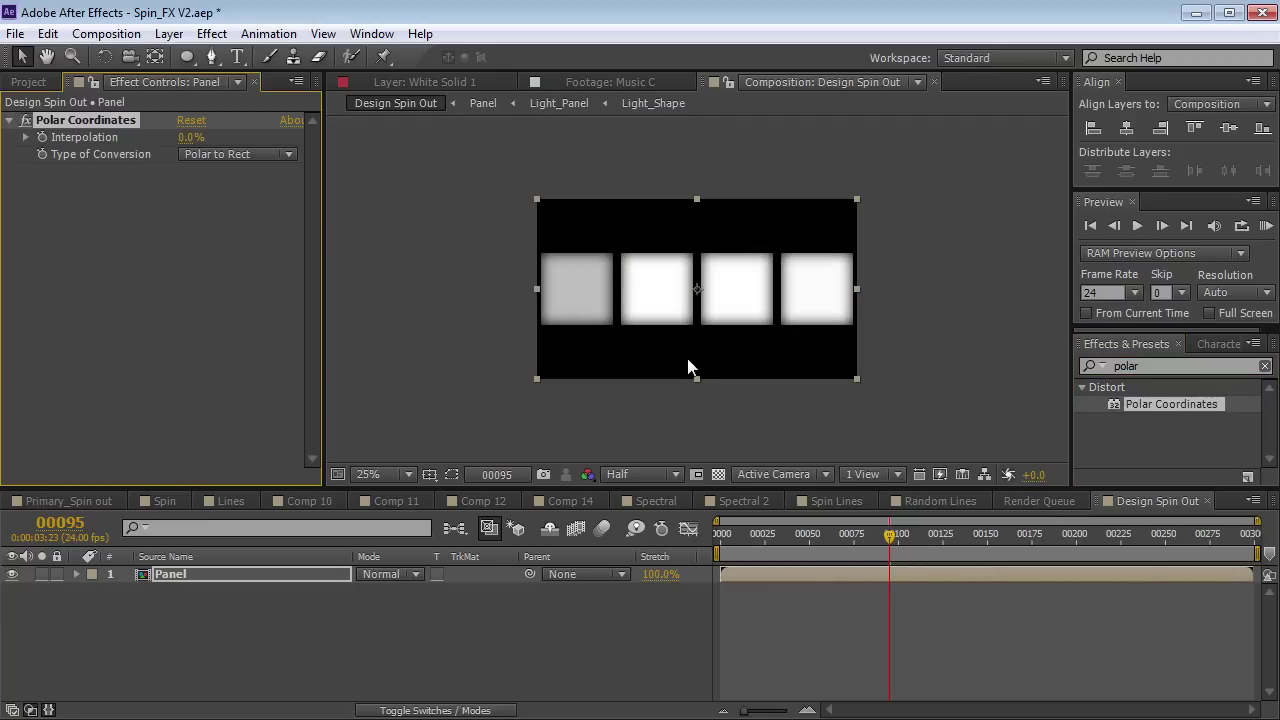
{"action": "left_click", "coordinate": [243, 155]}
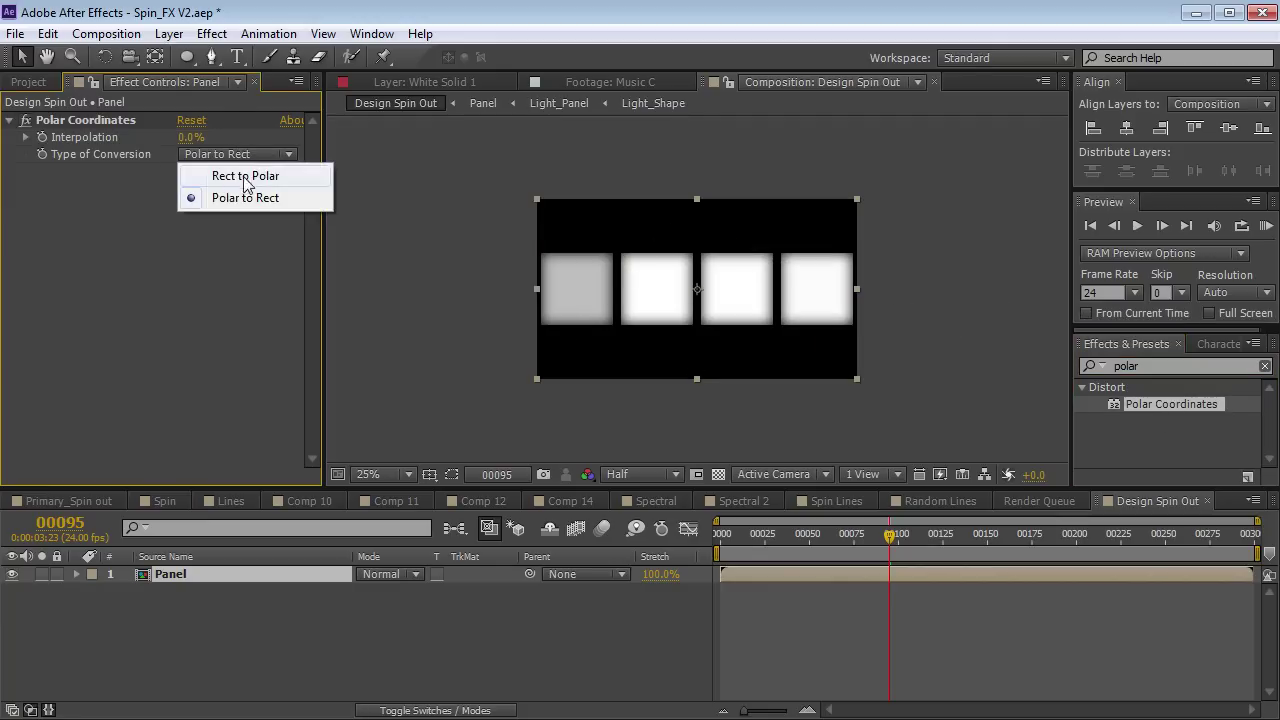
{"action": "left_click", "coordinate": [270, 178]}
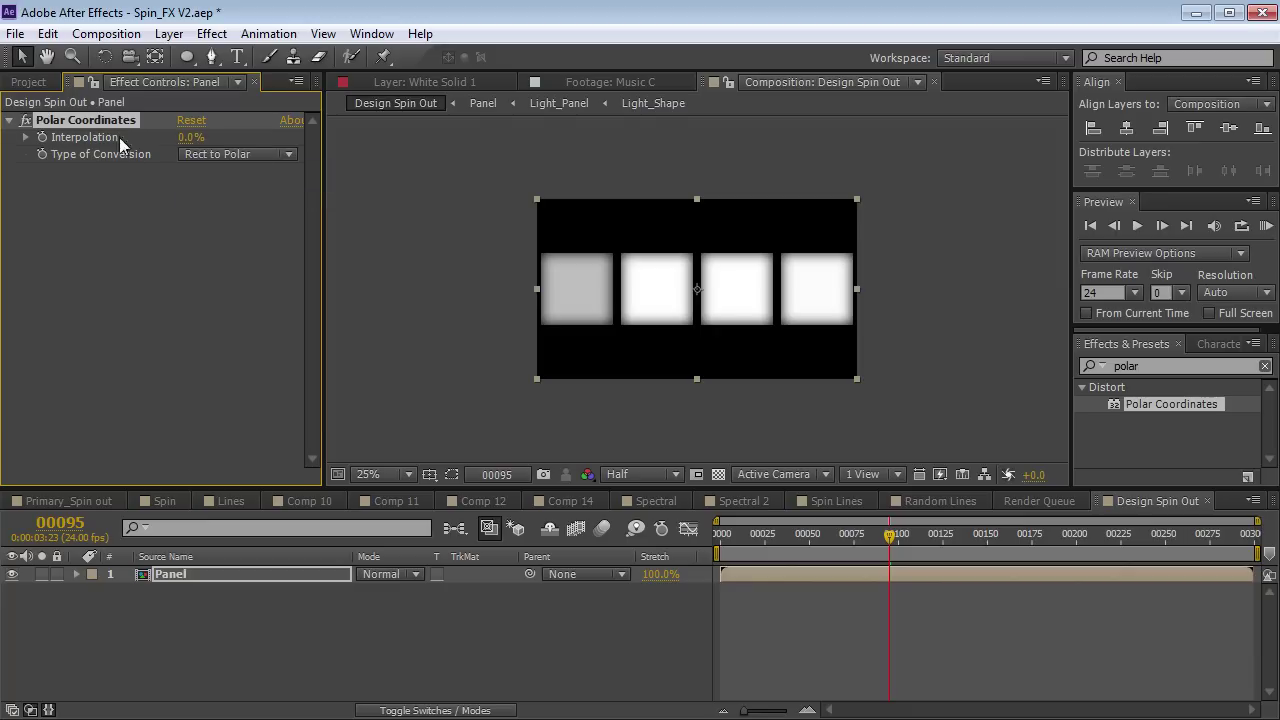
{"action": "left_click_drag", "start_coordinate": [185, 146], "coordinate": [384, 145]}
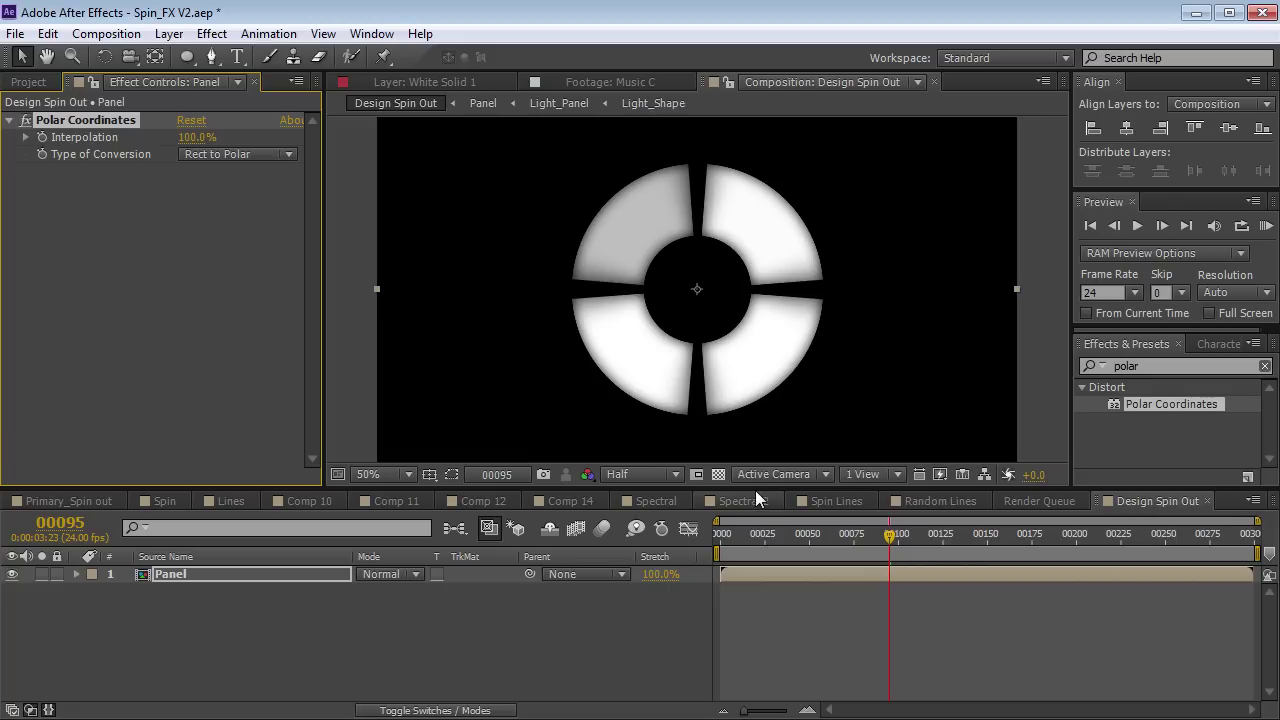
{"action": "left_click_drag", "start_coordinate": [755, 490], "coordinate": [755, 522]}
{"action": "left_click_drag", "start_coordinate": [755, 588], "coordinate": [828, 574]}
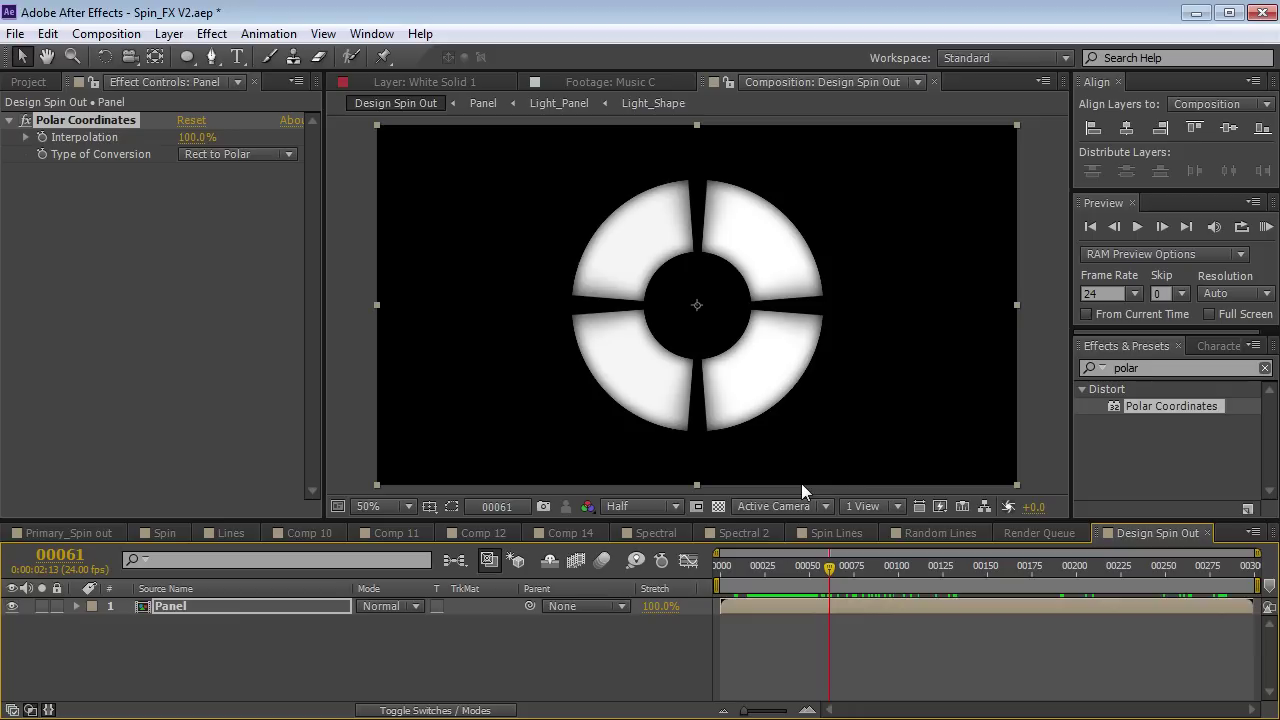
Open the nested Light_Shape composition and draw a full-width rounded rectangle mask about half the height of the white solid.
{"action": "double_click", "coordinate": [769, 607]}
{"action": "double_click", "coordinate": [763, 610]}
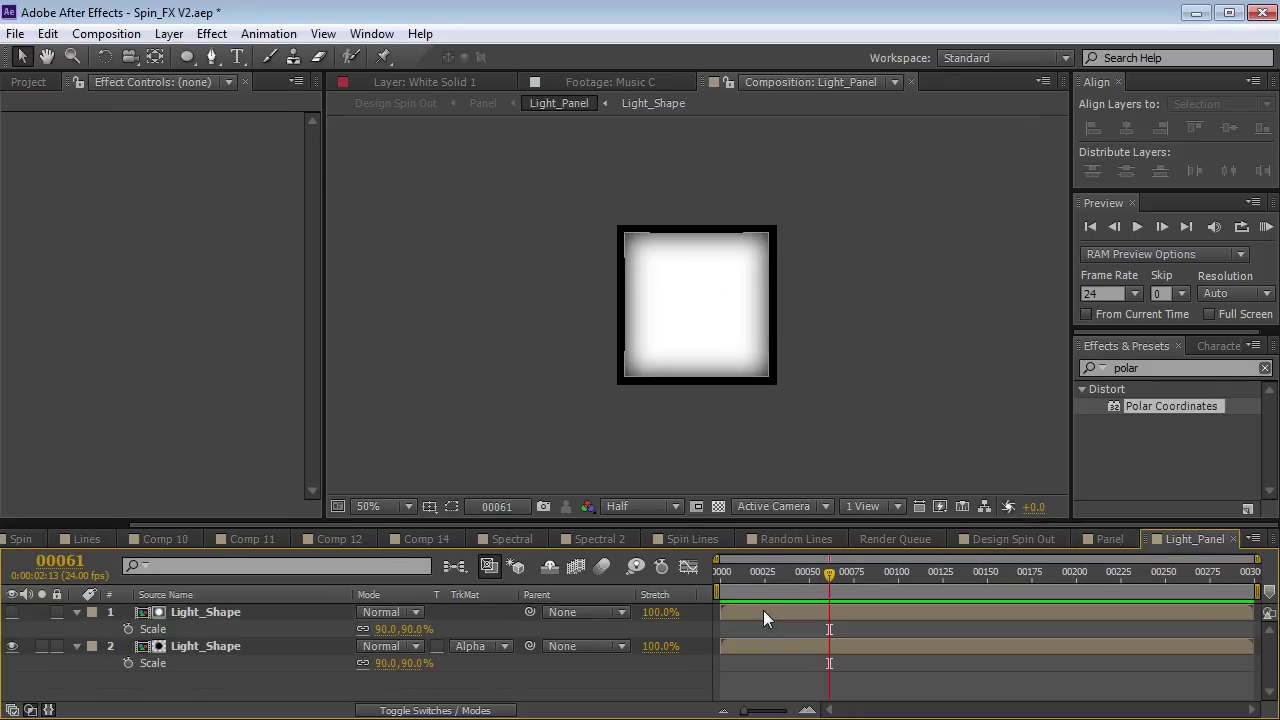
{"action": "left_click", "coordinate": [688, 335]}
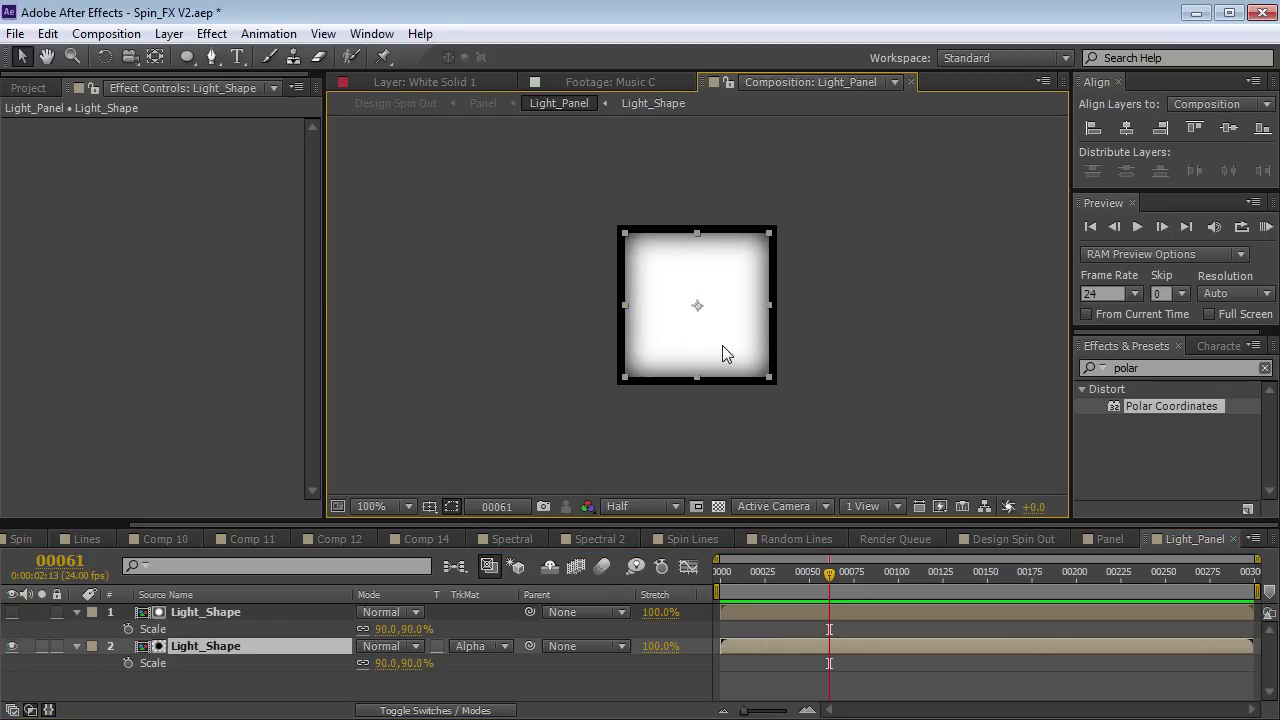
{"action": "double_click", "coordinate": [208, 655]}
{"action": "left_click", "coordinate": [570, 255]}
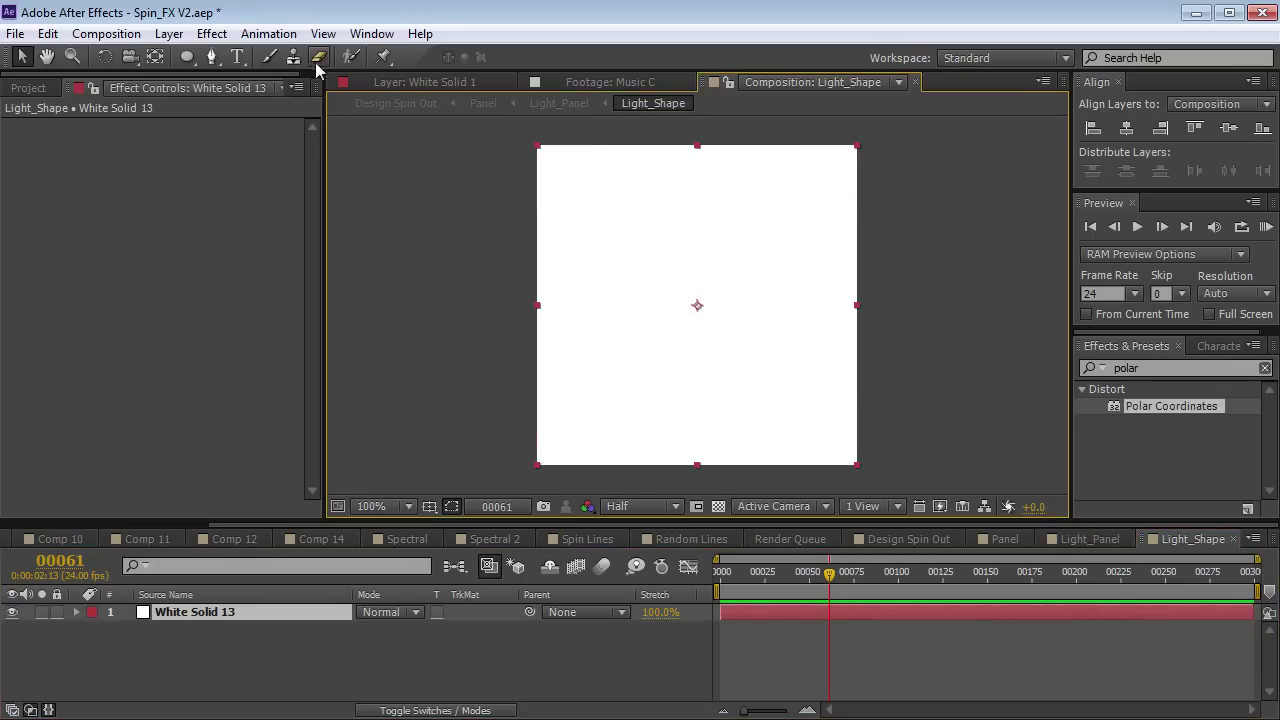
{"action": "left_click_drag", "start_coordinate": [186, 56], "coordinate": [290, 80]}
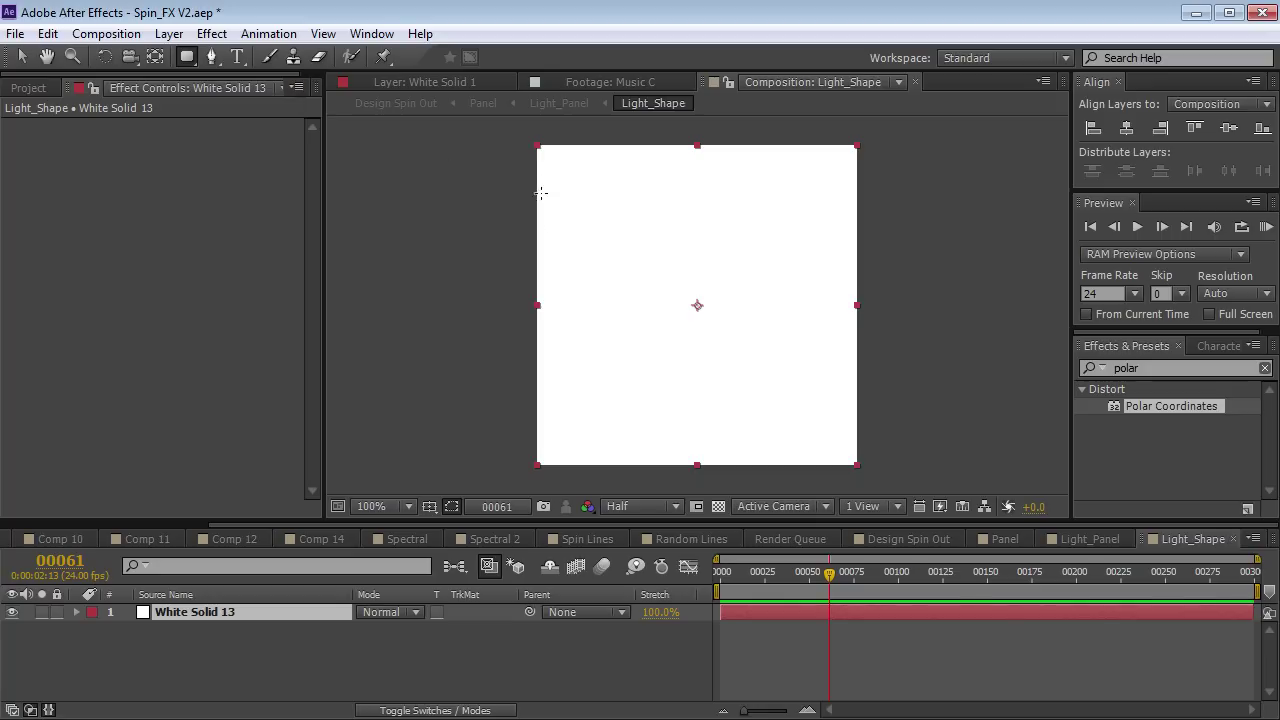
{"action": "left_click_drag", "start_coordinate": [538, 193], "coordinate": [857, 350]}
{"action": "key", "text": "Down"}
{"action": "key", "text": "Down"}
{"action": "key", "text": "Down"}
{"action": "key", "text": "Down"}
{"action": "key", "text": "Down"}
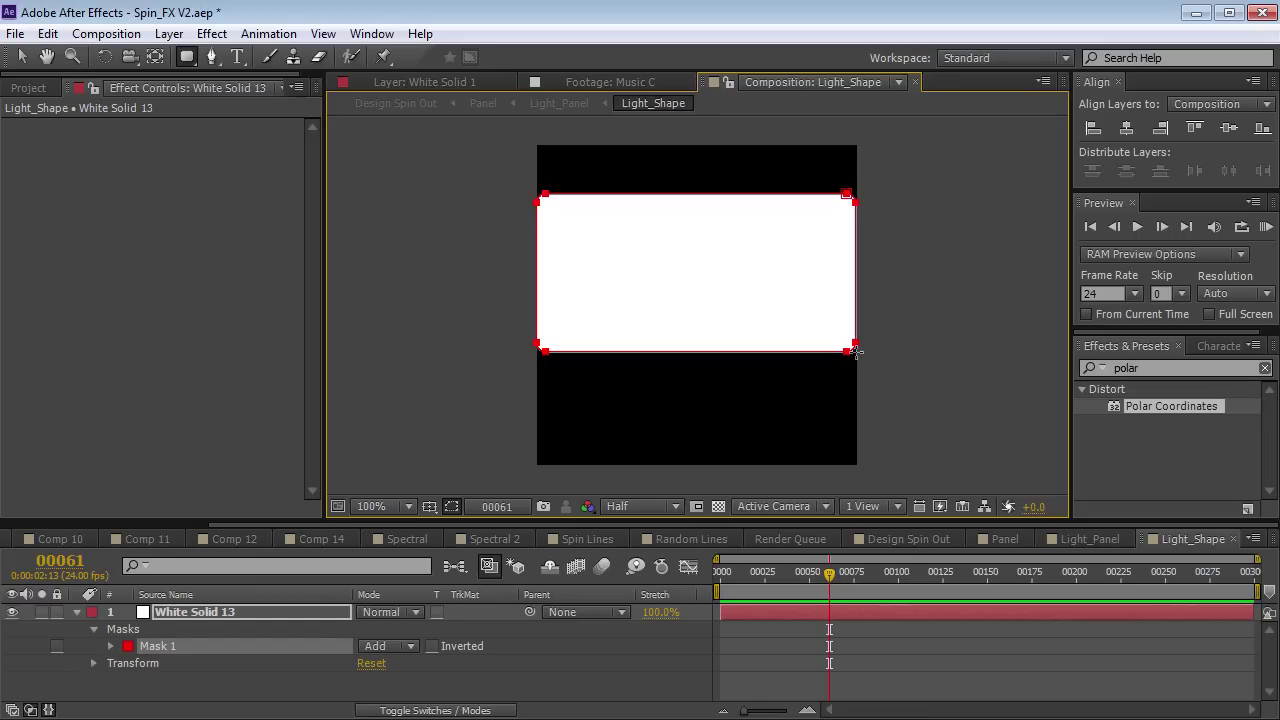
Centre the masked white solid vertically in Light_Shape and return to Design Spin Out to view the ring.
{"action": "key", "text": "v"}
{"action": "left_click_drag", "start_coordinate": [766, 268], "coordinate": [754, 294]}
{"action": "key", "text": "apostrophe"}
{"action": "left_click", "coordinate": [844, 631]}
{"action": "key", "text": "apostrophe"}
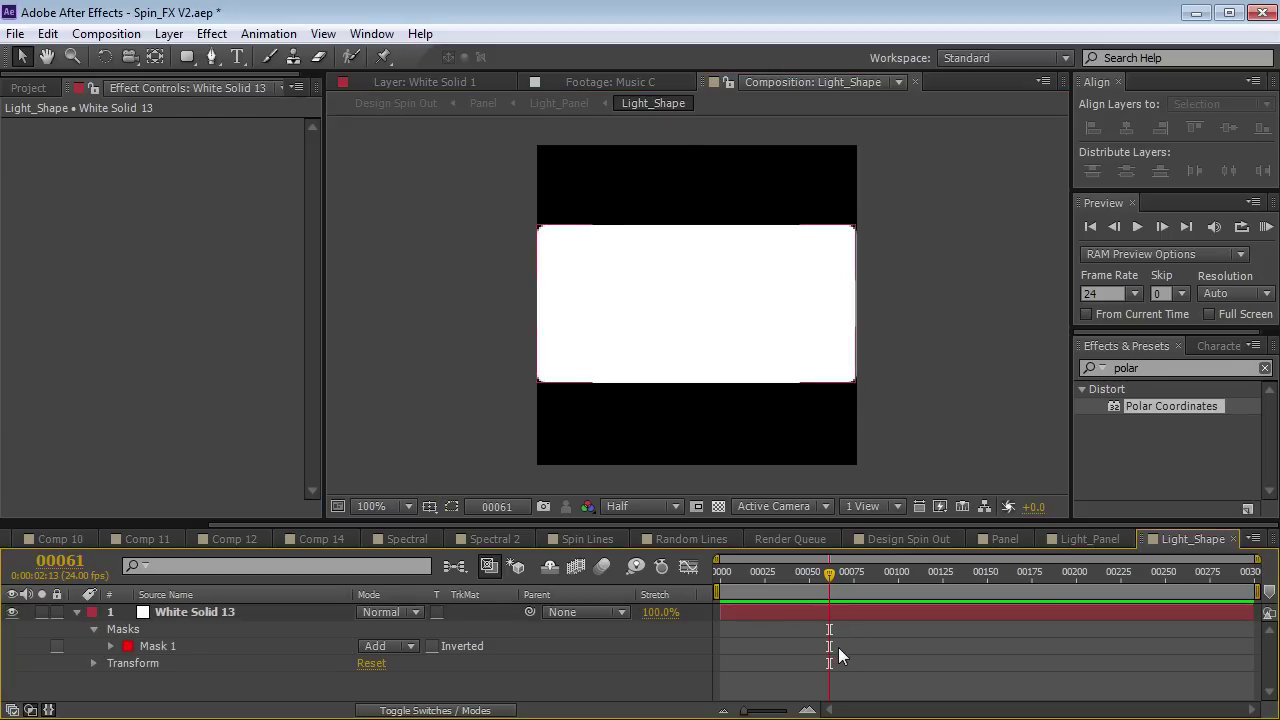
{"action": "left_click", "coordinate": [1087, 539]}
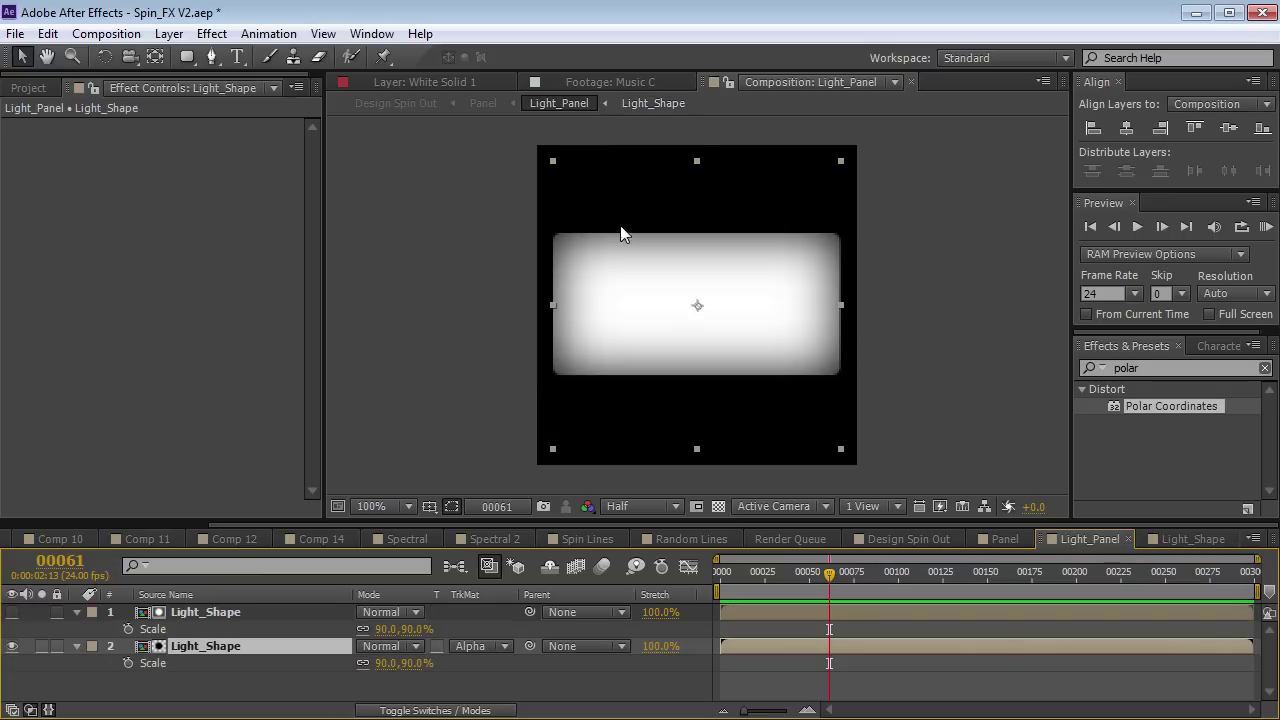
{"action": "left_click", "coordinate": [1004, 539]}
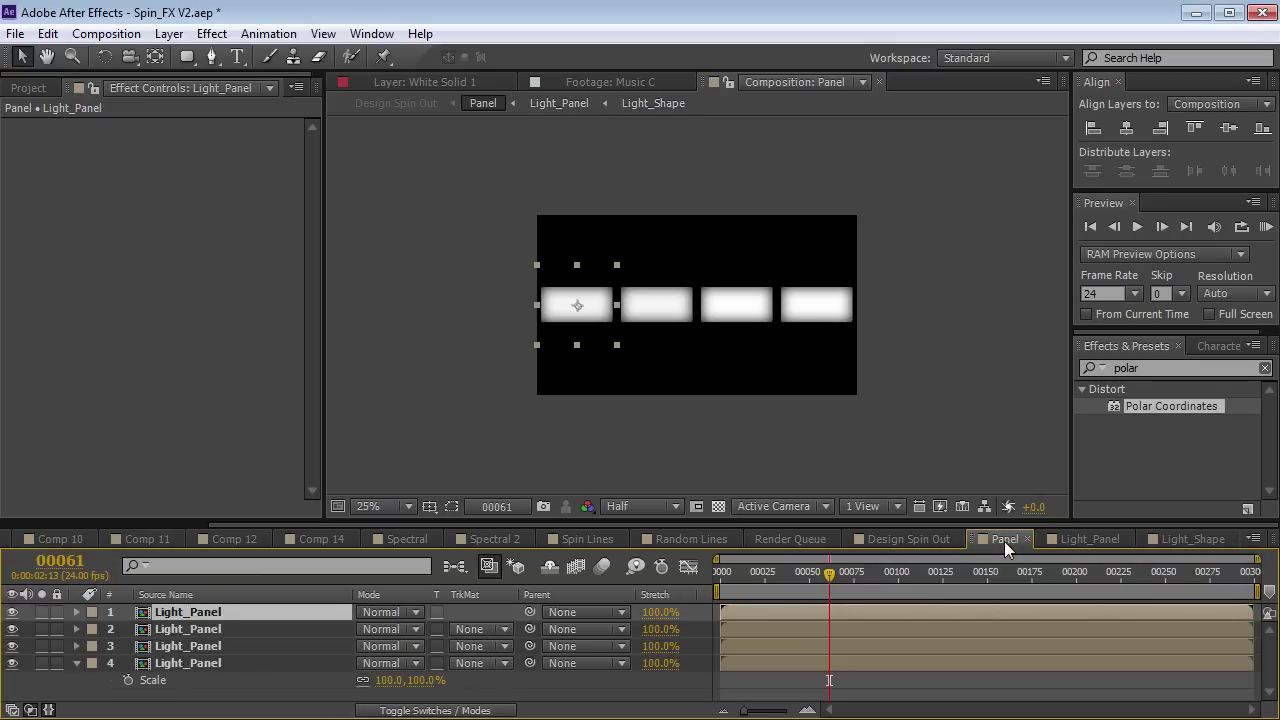
{"action": "left_click", "coordinate": [910, 539]}
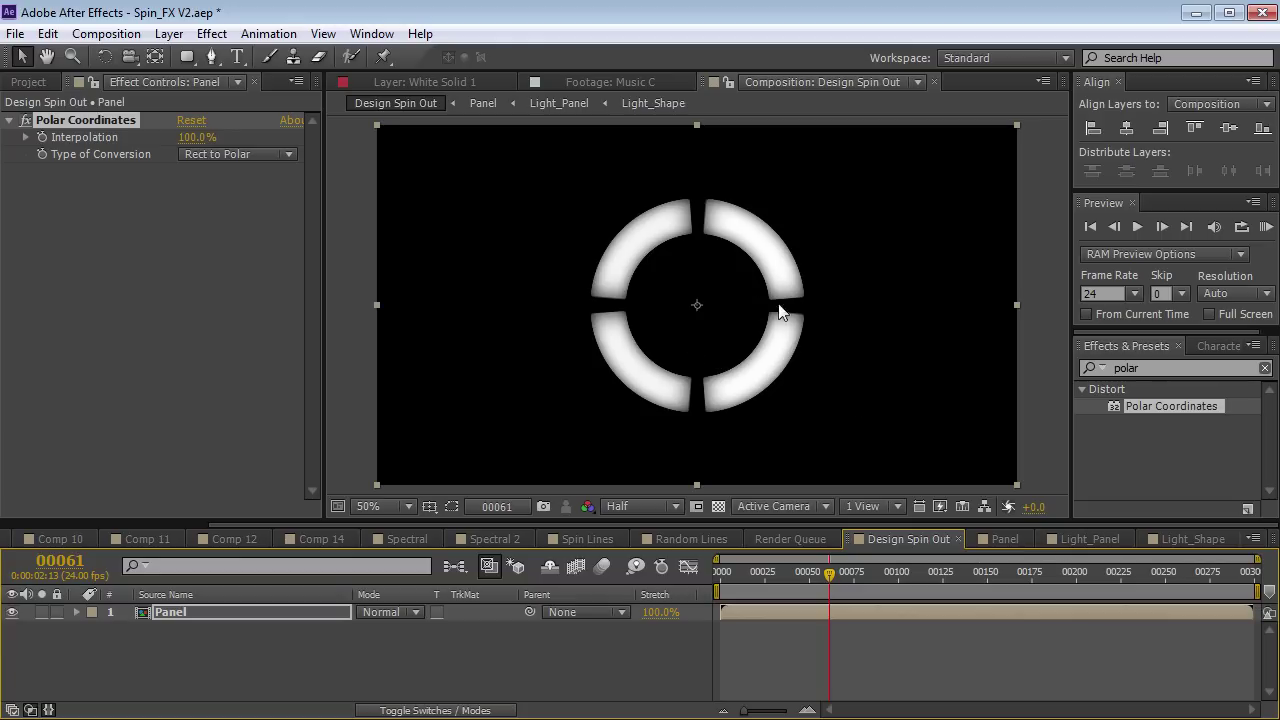
Scale both Light_Shape layers in the Light_Panel composition up to about 96.3%.
{"action": "left_click", "coordinate": [1004, 539]}
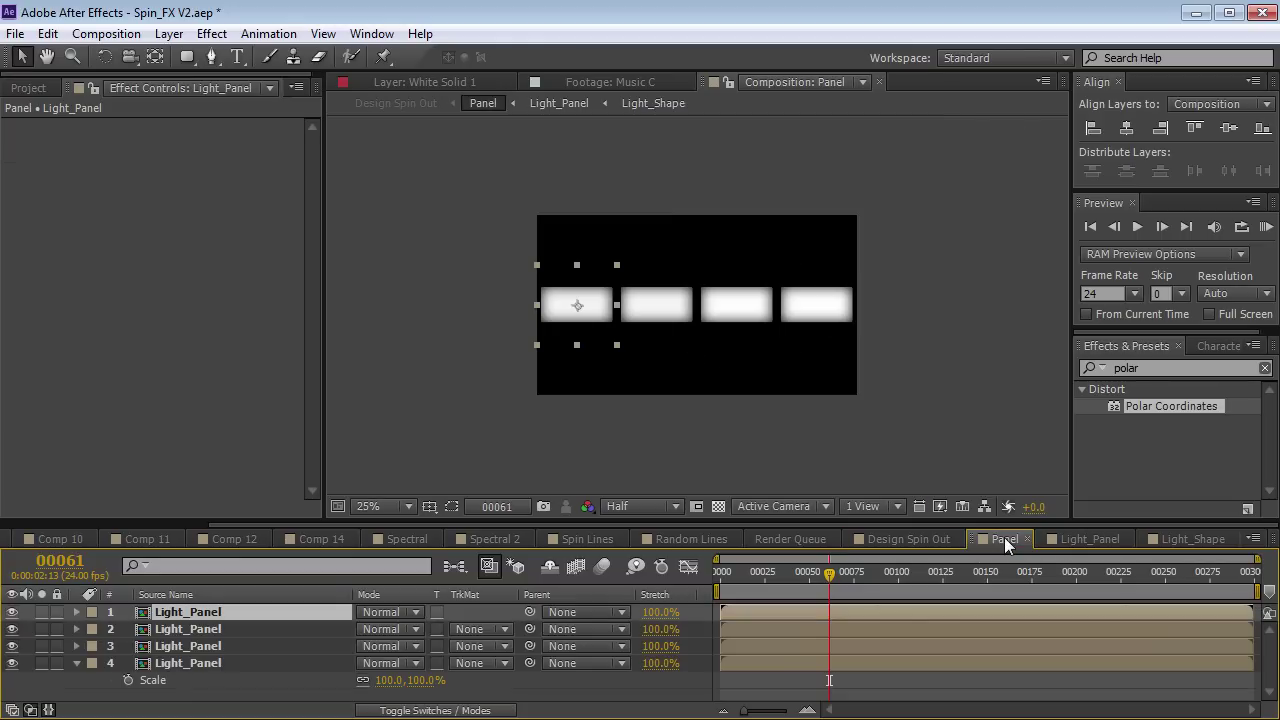
{"action": "left_click", "coordinate": [1083, 539]}
{"action": "left_click", "coordinate": [234, 611]}
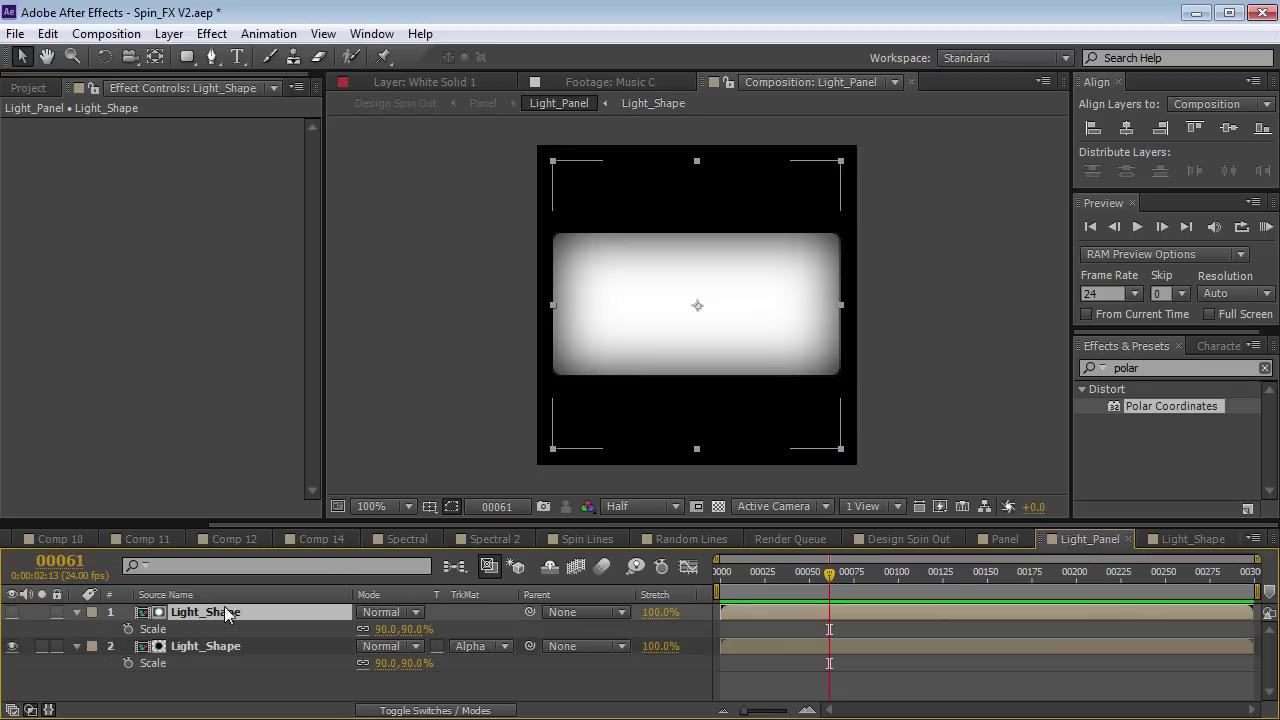
{"action": "left_click", "coordinate": [231, 650], "text": "shift"}
{"action": "left_click_drag", "start_coordinate": [842, 452], "coordinate": [849, 461]}
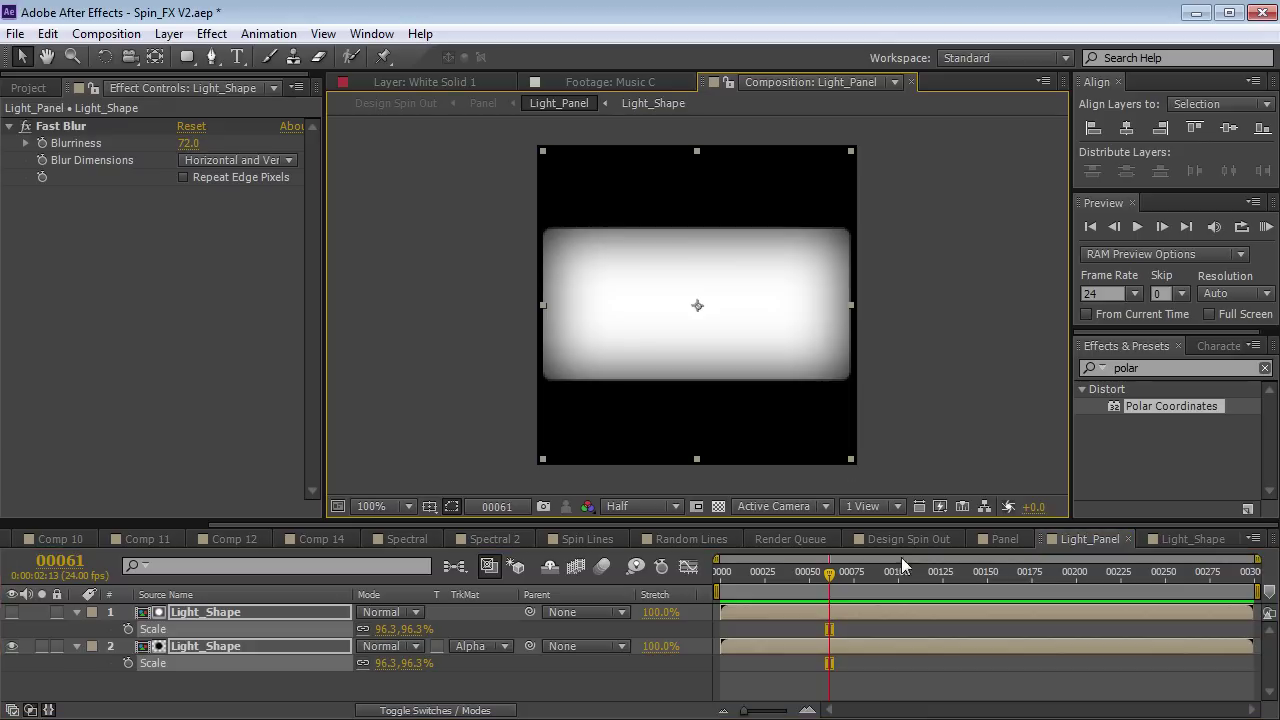
Examine the ring's gaps in Design Spin Out at about frame 52, enlarge the view and preview the flicker.
{"action": "left_click", "coordinate": [881, 539]}
{"action": "left_click", "coordinate": [805, 573]}
{"action": "left_click", "coordinate": [813, 587]}
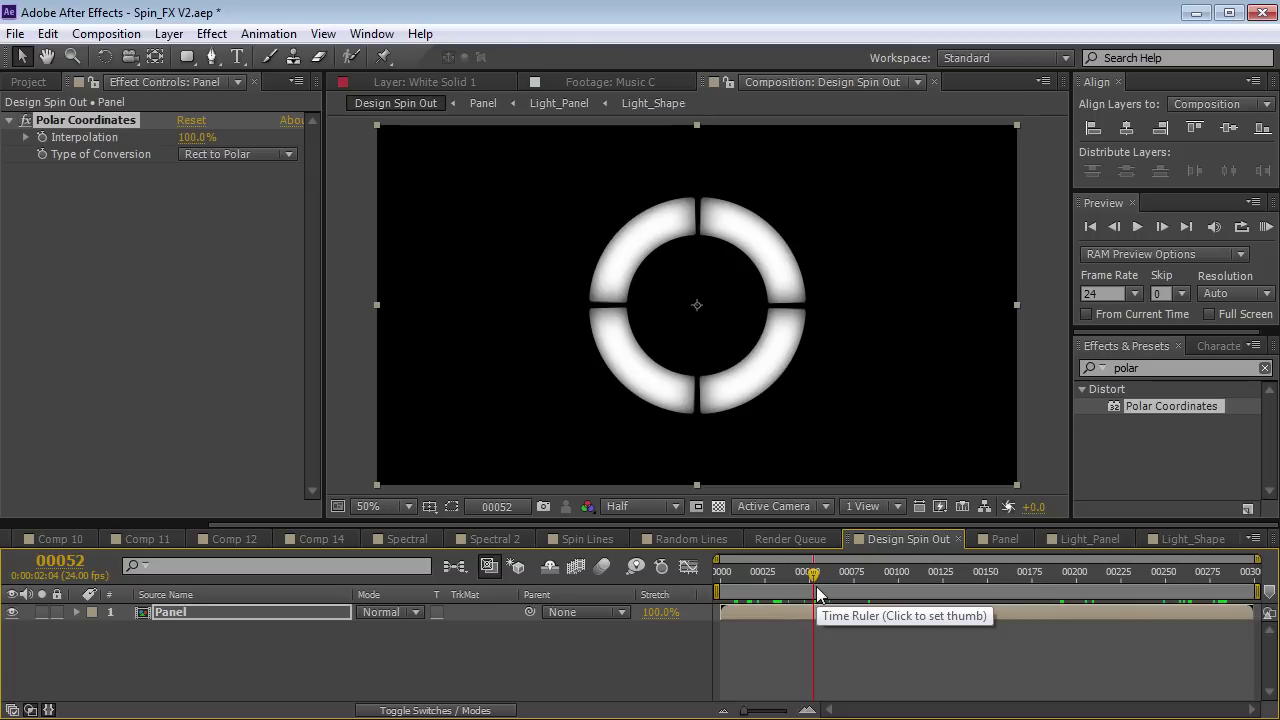
{"action": "key", "text": "period"}
{"action": "key", "text": "grave"}
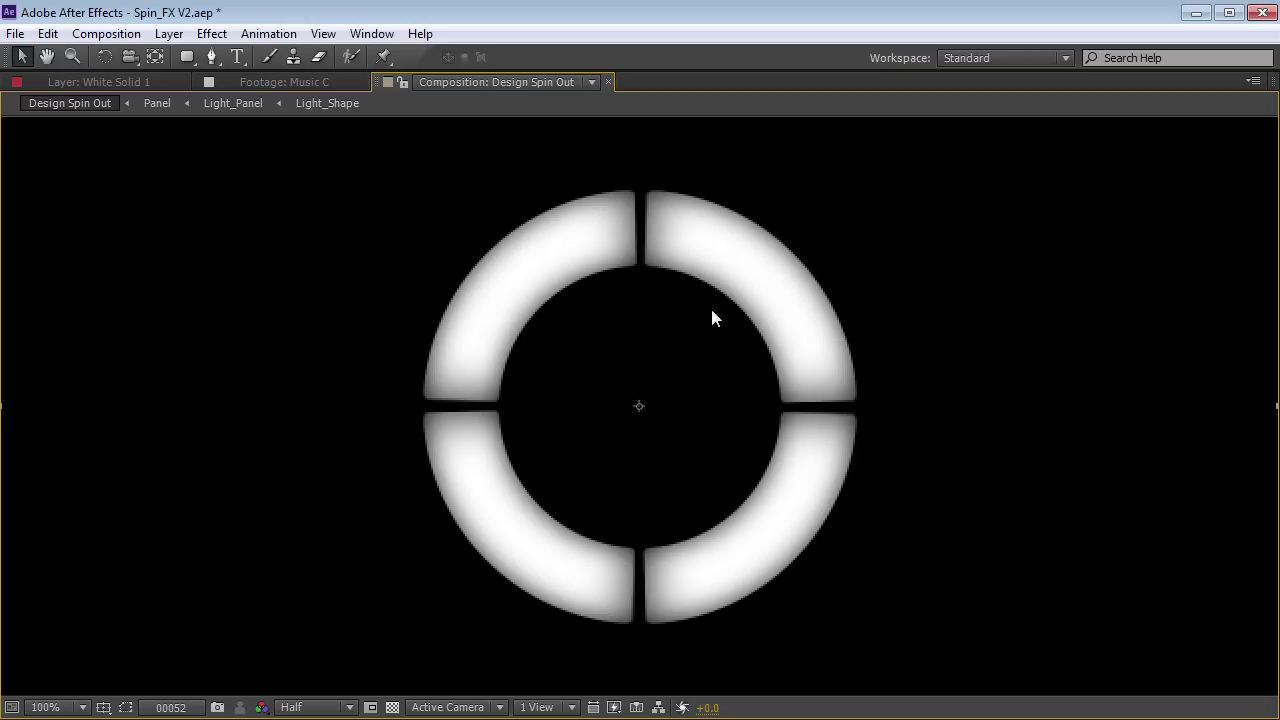
{"action": "key", "text": "grave"}
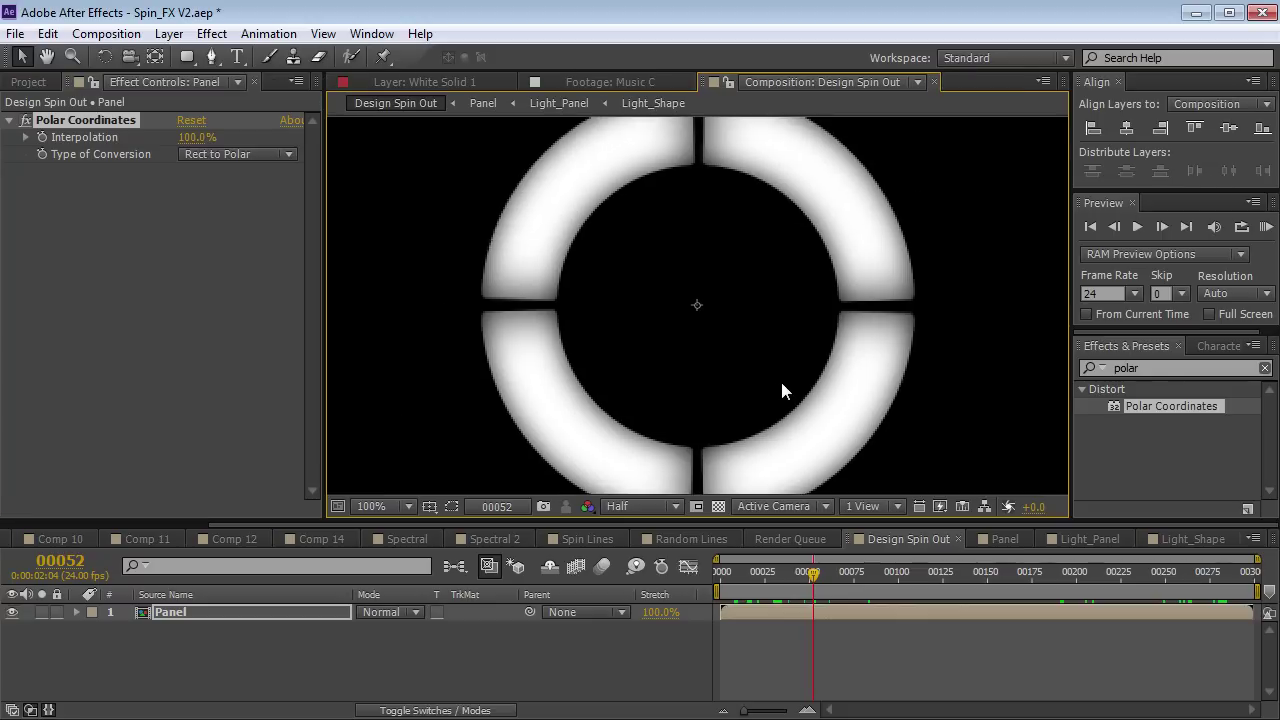
{"action": "key", "text": "comma"}
{"action": "key", "text": "KP_0"}
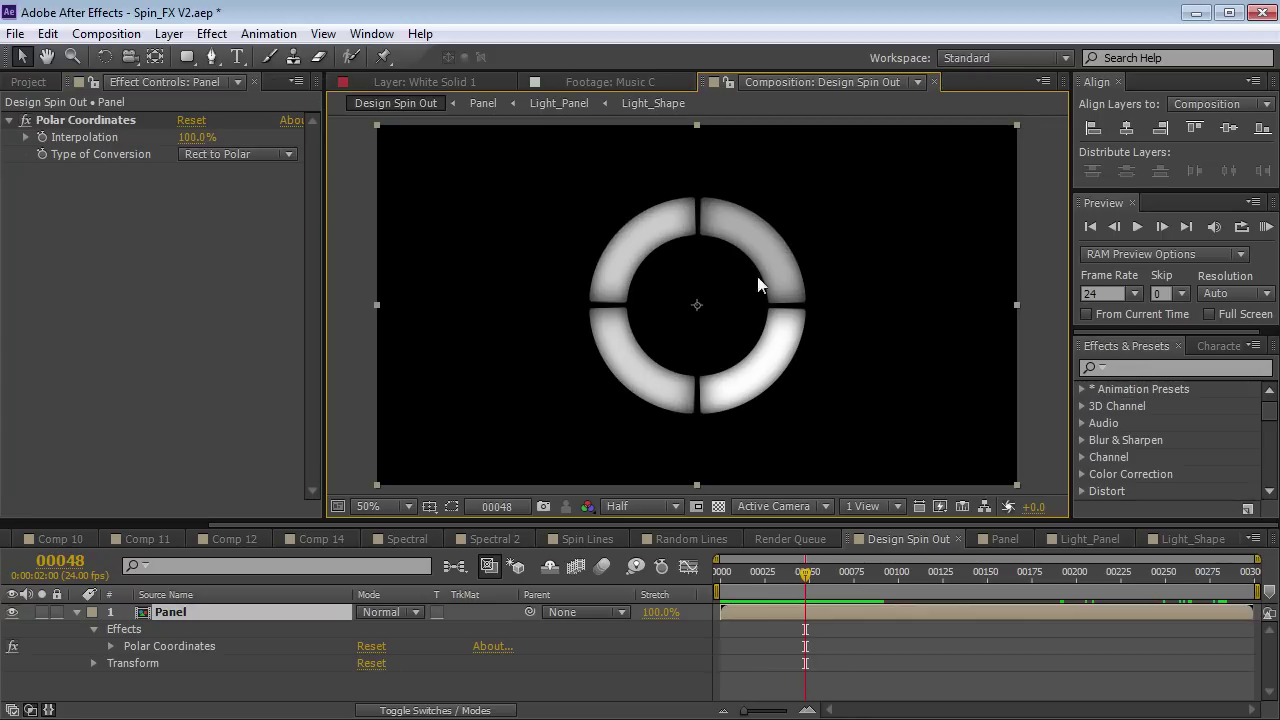
Apply the Distort category's Transform effect to the Panel layer after Polar Coordinates.
{"action": "left_click", "coordinate": [211, 33]}
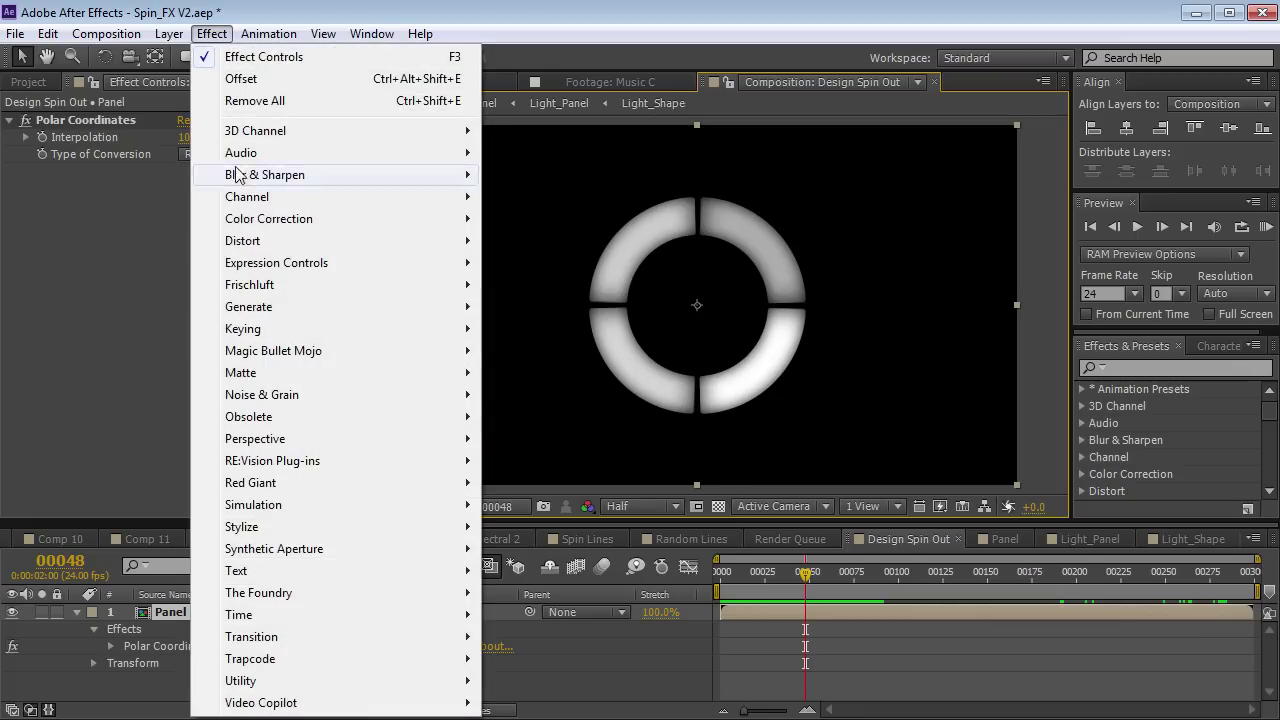
{"action": "mouse_move", "coordinate": [256, 241]}
{"action": "left_click", "coordinate": [577, 651]}
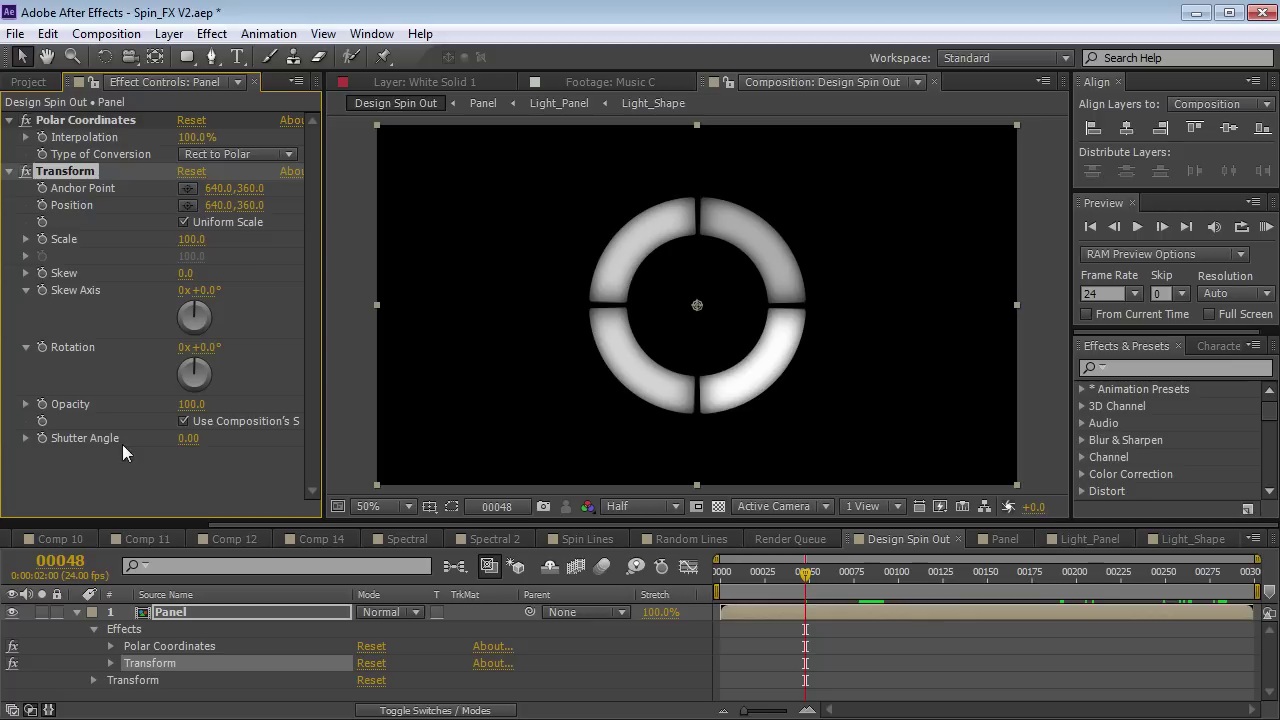
Give the Transform effect's Rotation the expression time*50, preview the spin and scrub to about frame 19.
{"action": "left_click", "coordinate": [42, 347], "text": "alt"}
{"action": "type", "text": "time*50"}
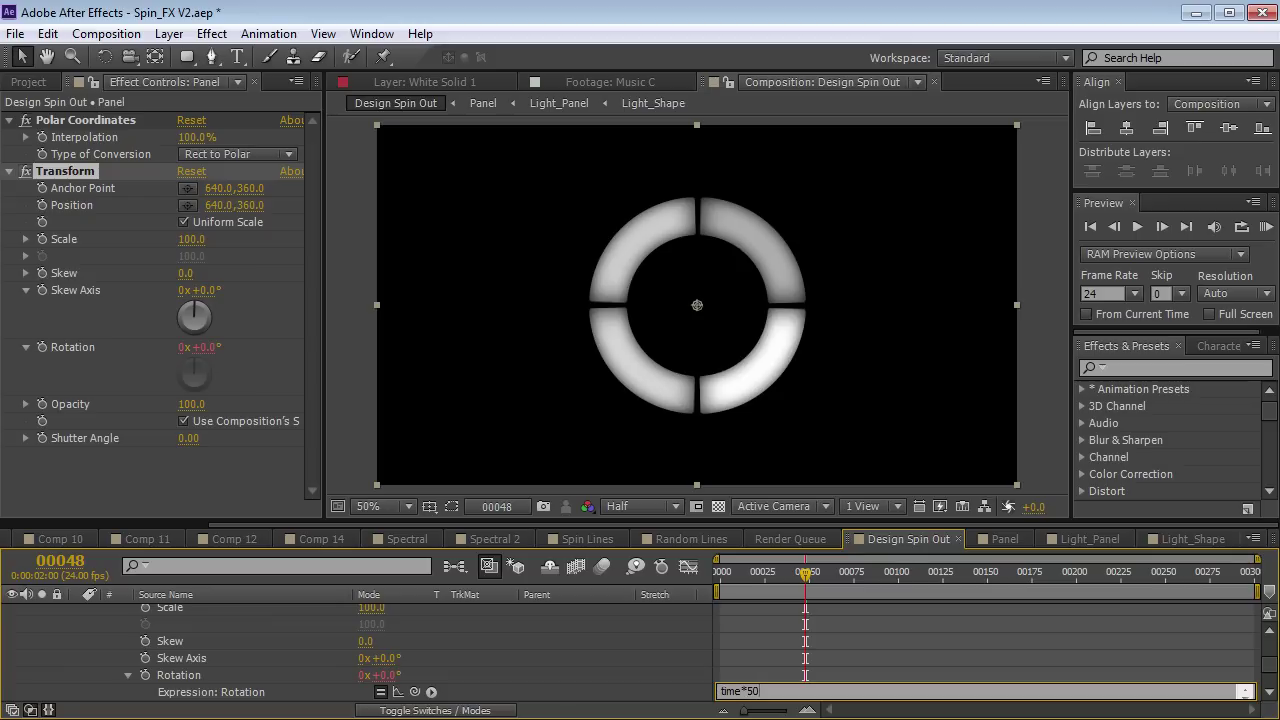
{"action": "left_click", "coordinate": [385, 420]}
{"action": "key", "text": "KP_0"}
{"action": "left_click_drag", "start_coordinate": [728, 570], "coordinate": [754, 595]}
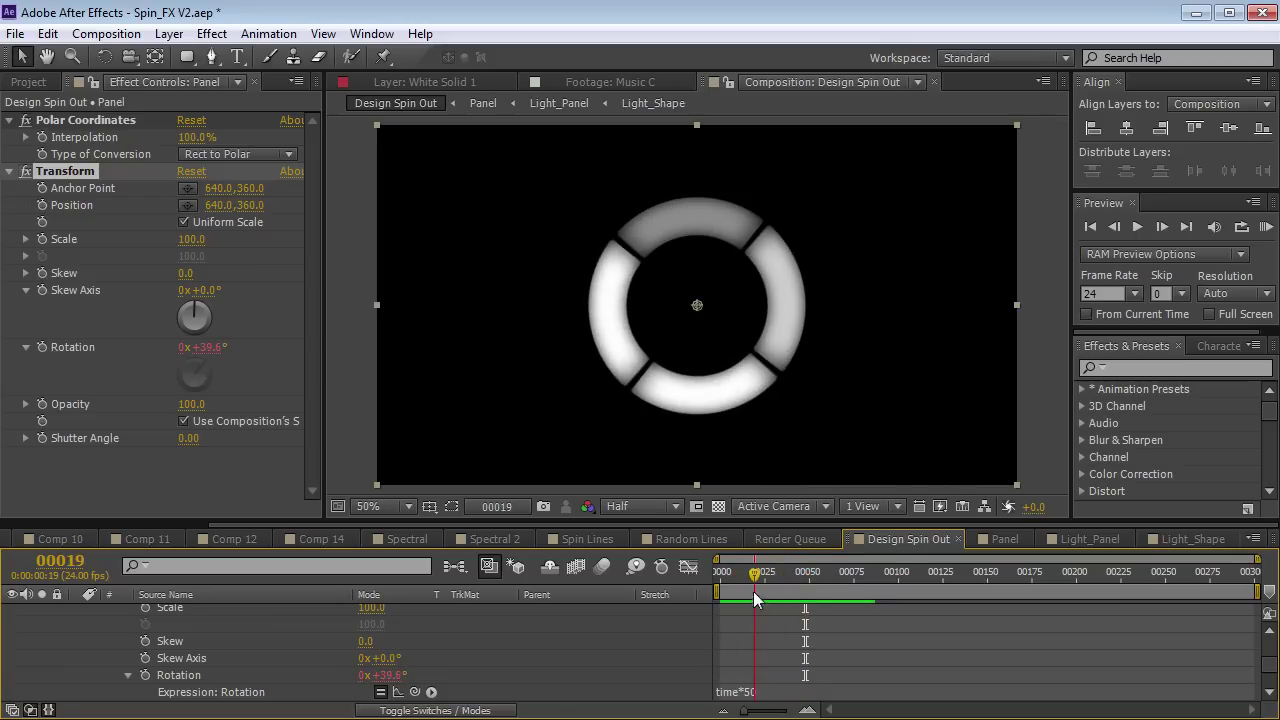
Set the Transform effect's Rotation expression on the Panel layer to time*150 and scrub to about frame 40.
{"action": "left_click", "coordinate": [750, 691]}
{"action": "type", "text": "1"}
{"action": "left_click", "coordinate": [695, 559]}
{"action": "left_click_drag", "start_coordinate": [752, 584], "coordinate": [797, 590]}
Add Spectral.mov to the centre of Design Spin Out above Panel and set its blending mode to Screen.
{"action": "scroll", "coordinate": [763, 623], "scroll_direction": "up", "scroll_amount": 5}
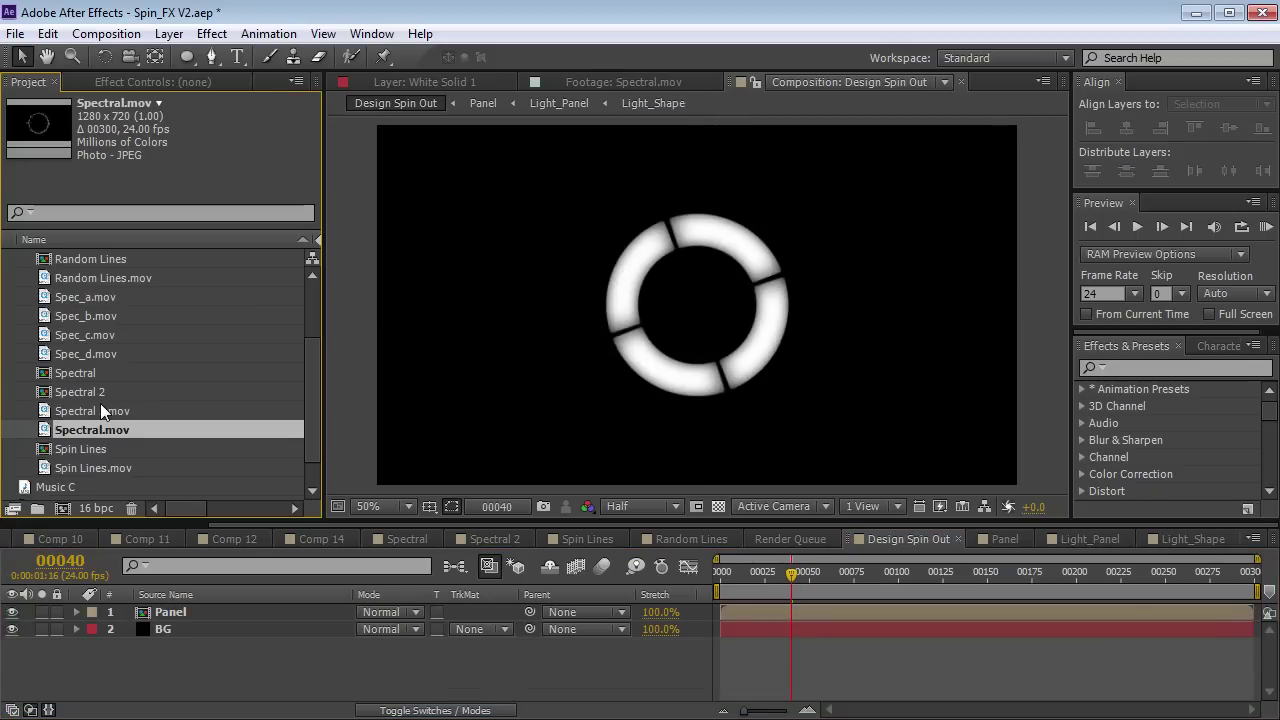
{"action": "left_click_drag", "start_coordinate": [86, 430], "coordinate": [706, 313]}
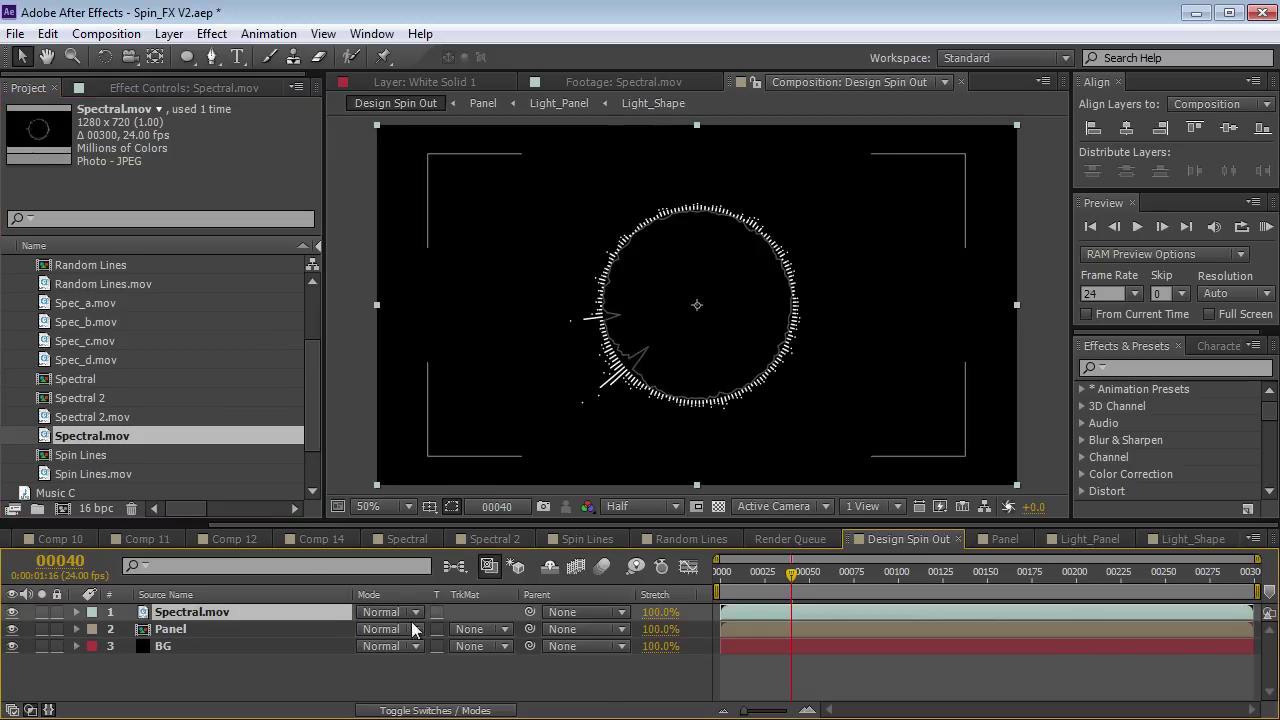
{"action": "left_click", "coordinate": [392, 614]}
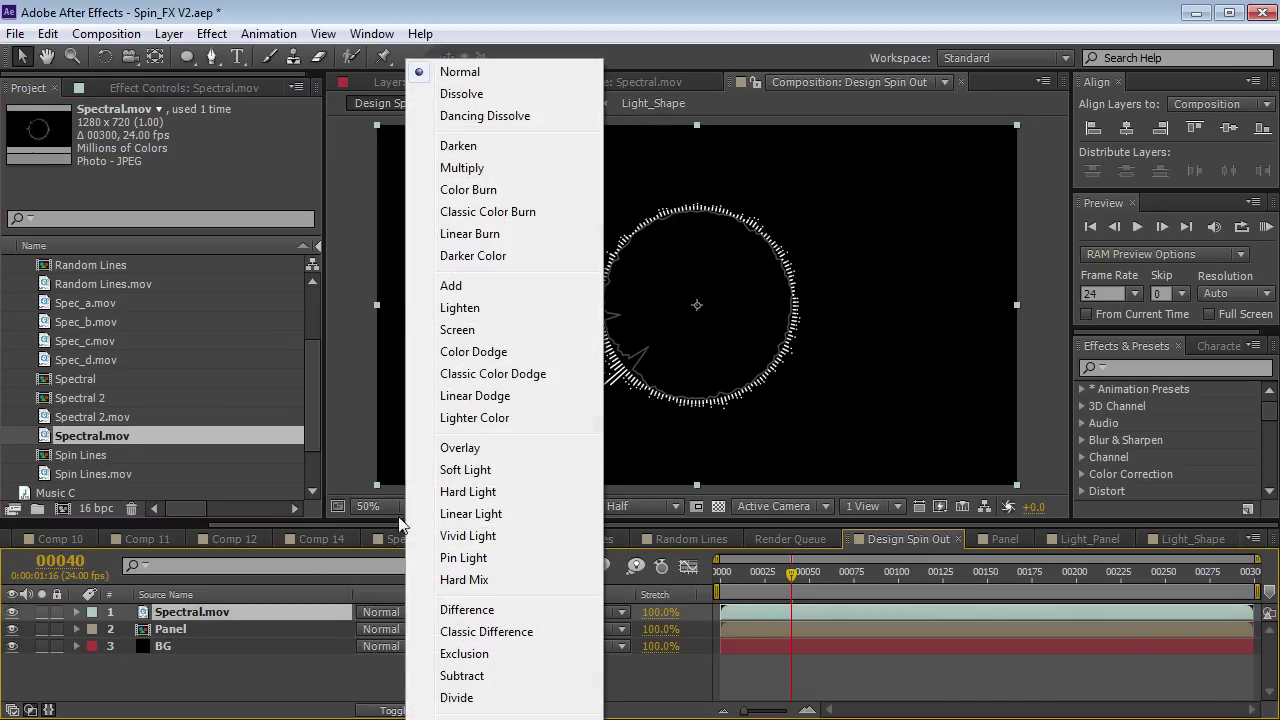
{"action": "left_click", "coordinate": [485, 330]}
Add Spin Lines.mov to the centre of Design Spin Out as the uppermost layer with Screen blending.
{"action": "left_click", "coordinate": [87, 476]}
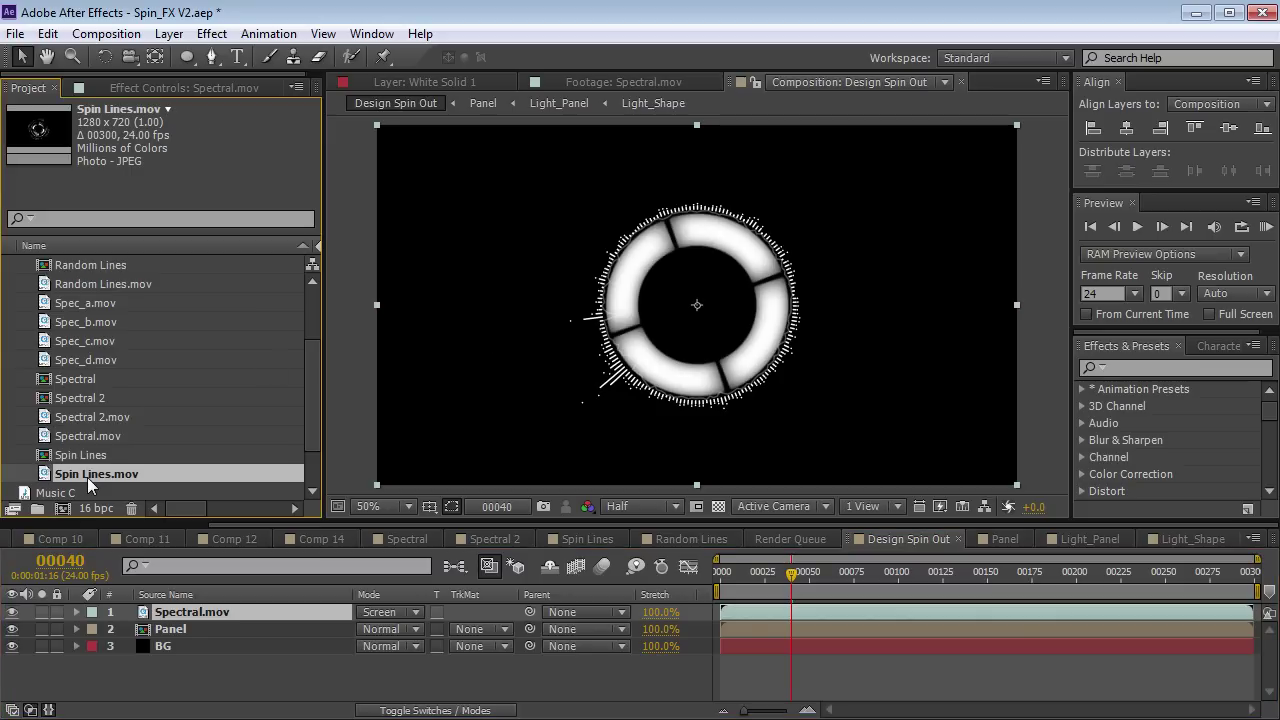
{"action": "left_click_drag", "start_coordinate": [76, 476], "coordinate": [697, 320]}
{"action": "left_click", "coordinate": [375, 612]}
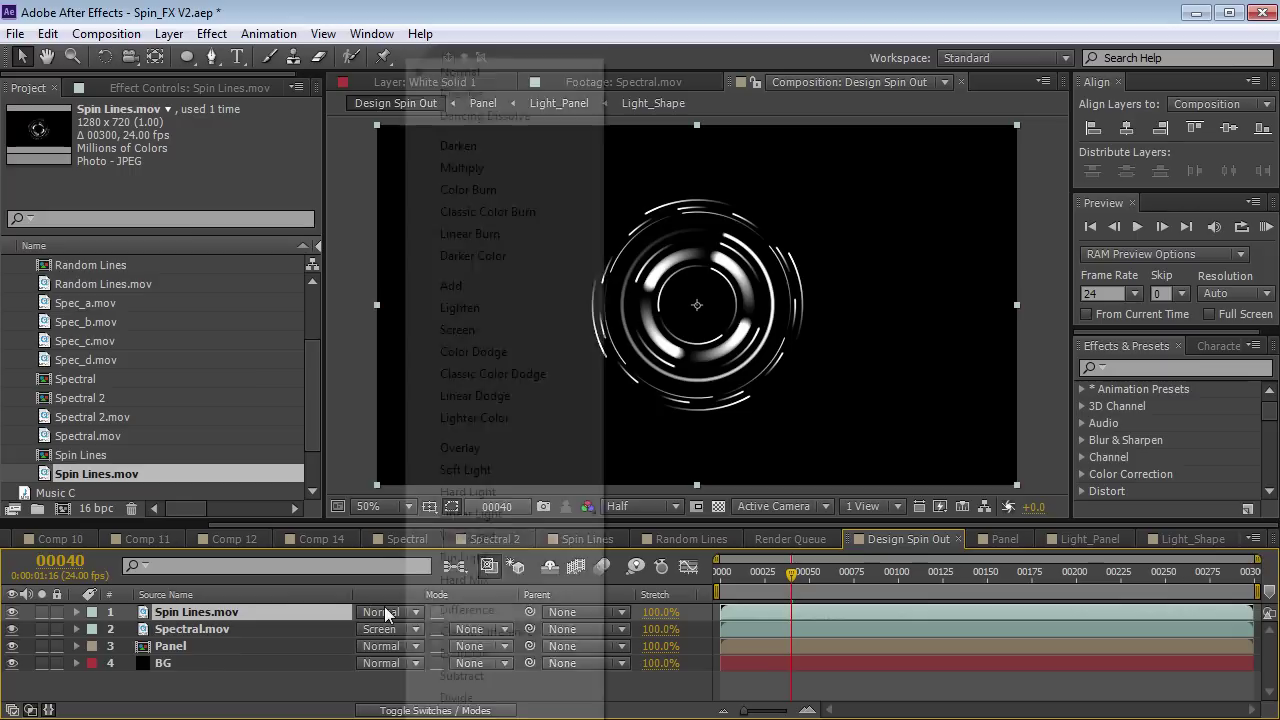
{"action": "left_click", "coordinate": [466, 330]}
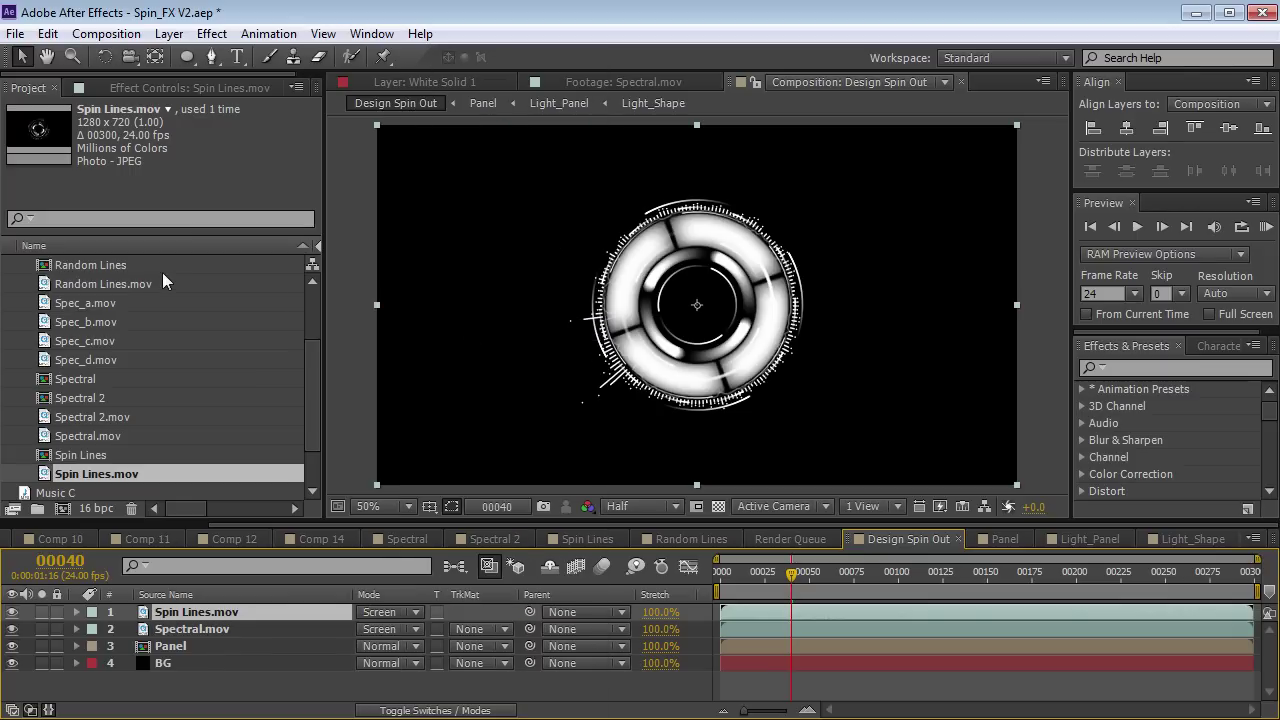
Add Random Lines.mov above Spin Lines.mov, centred in the composition, with Screen blending.
{"action": "left_click", "coordinate": [111, 284]}
{"action": "left_click_drag", "start_coordinate": [104, 289], "coordinate": [882, 320]}
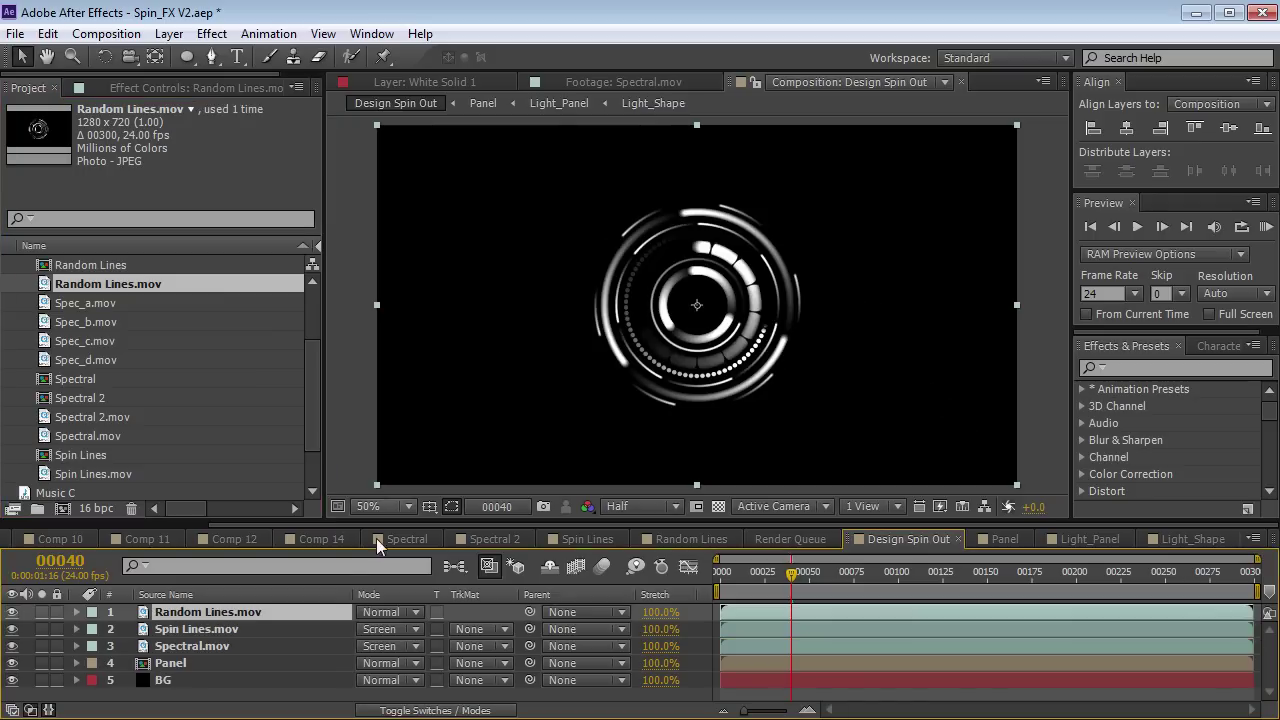
{"action": "left_click", "coordinate": [386, 612]}
{"action": "left_click", "coordinate": [463, 330]}
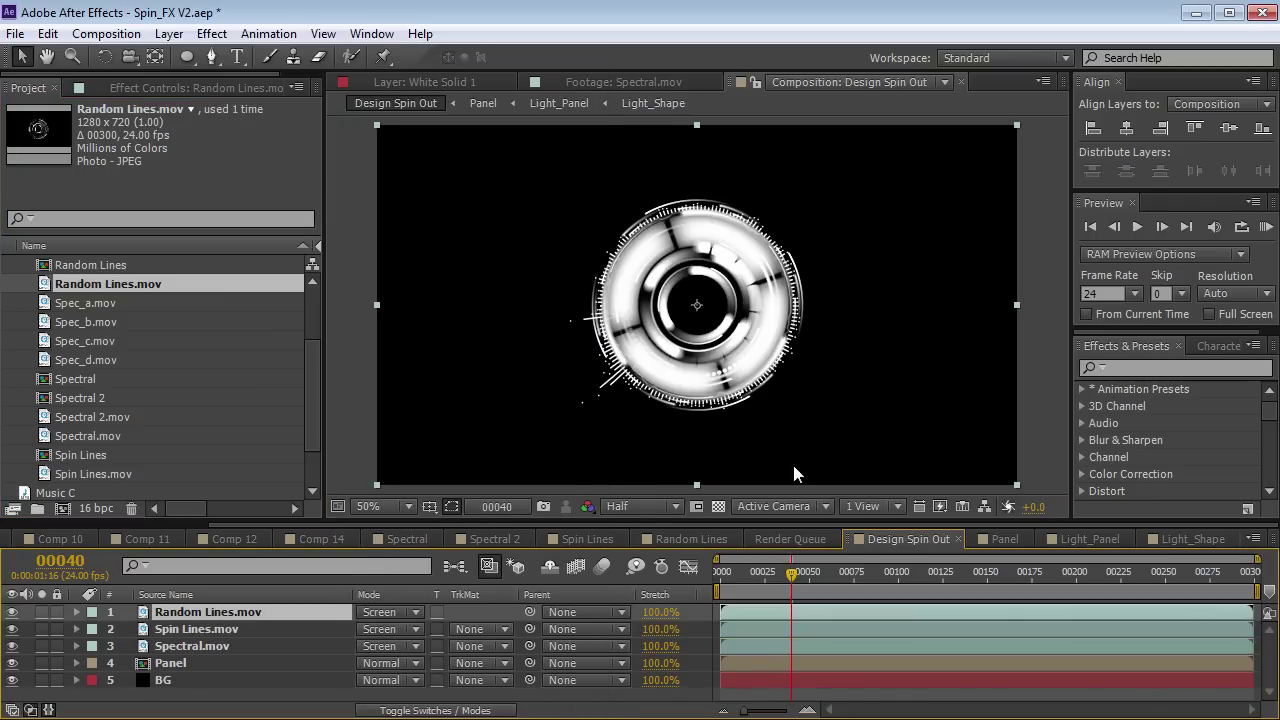
Hide Spin Lines.mov and Spectral.mov, and scale Random Lines.mov proportionally down to about 53% so it fits inside the panel ring.
{"action": "left_click_drag", "start_coordinate": [12, 629], "coordinate": [14, 652]}
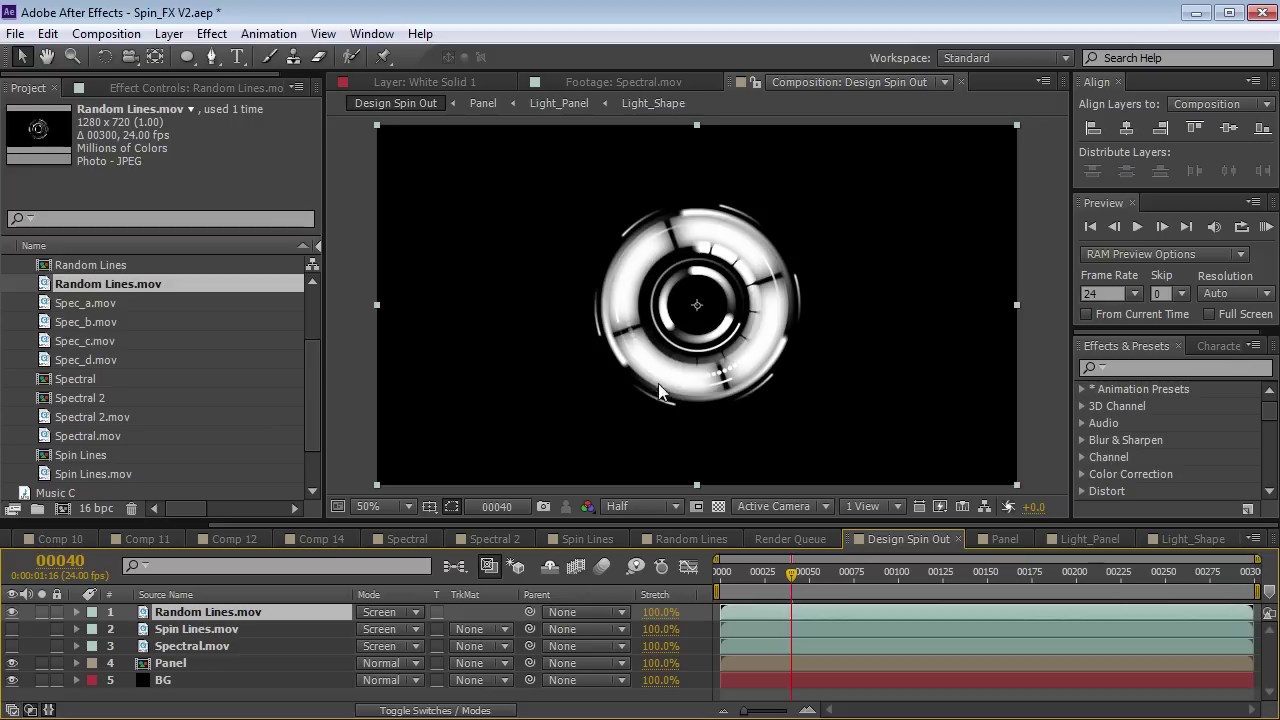
{"action": "left_click_drag", "start_coordinate": [1018, 486], "coordinate": [902, 403]}
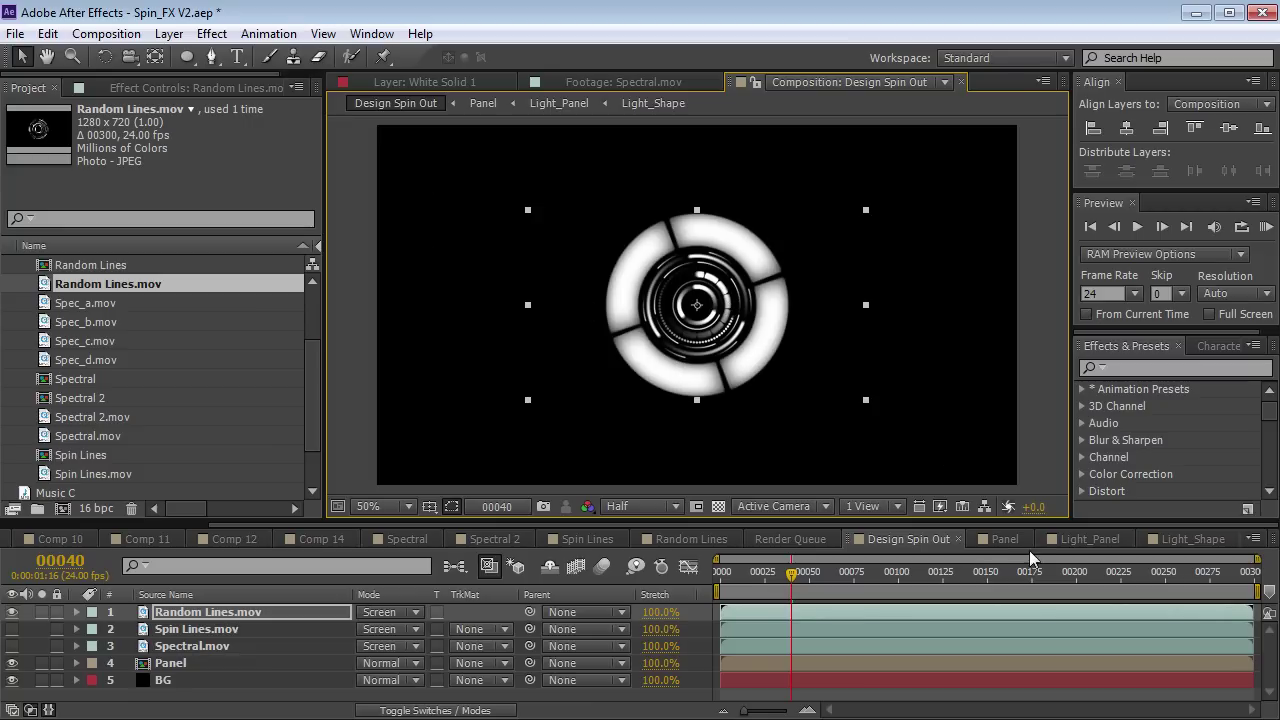
Thin the panel ring by shortening White Solid 13 in Light_Shape to just over half its height, and return to Design Spin Out.
{"action": "left_click", "coordinate": [1188, 539]}
{"action": "left_click", "coordinate": [545, 373]}
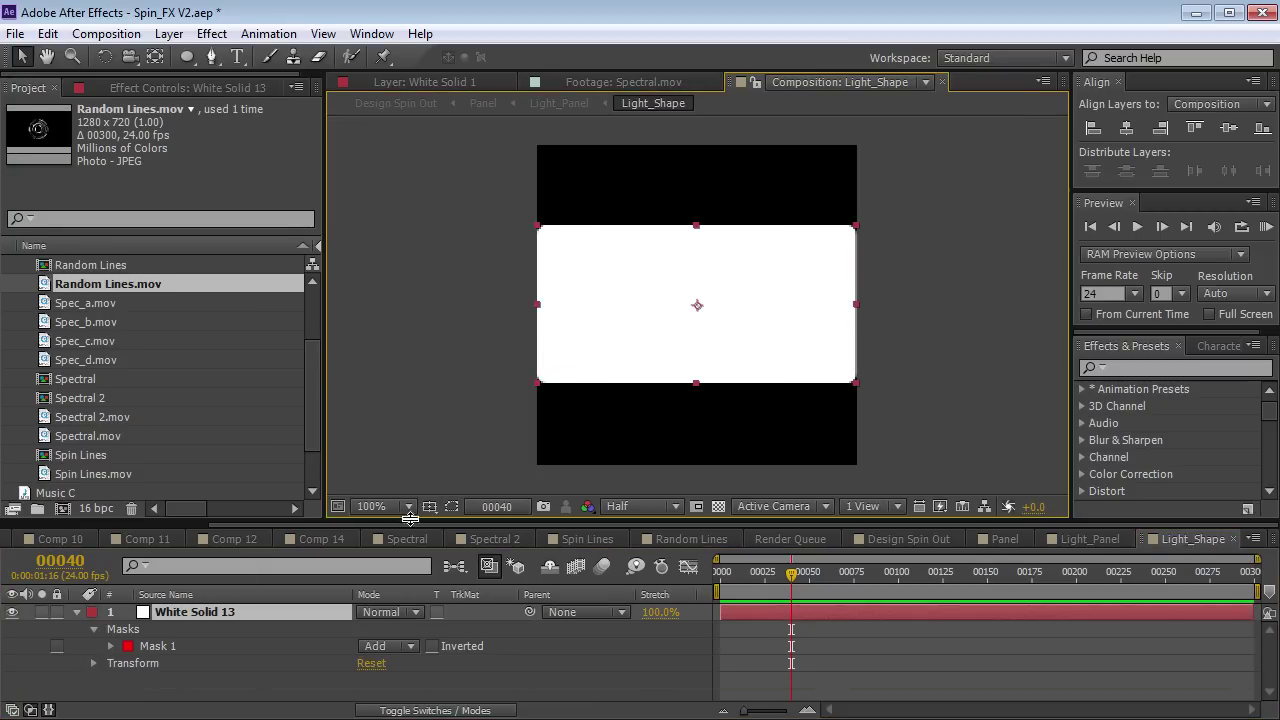
{"action": "left_click_drag", "start_coordinate": [696, 383], "coordinate": [696, 349]}
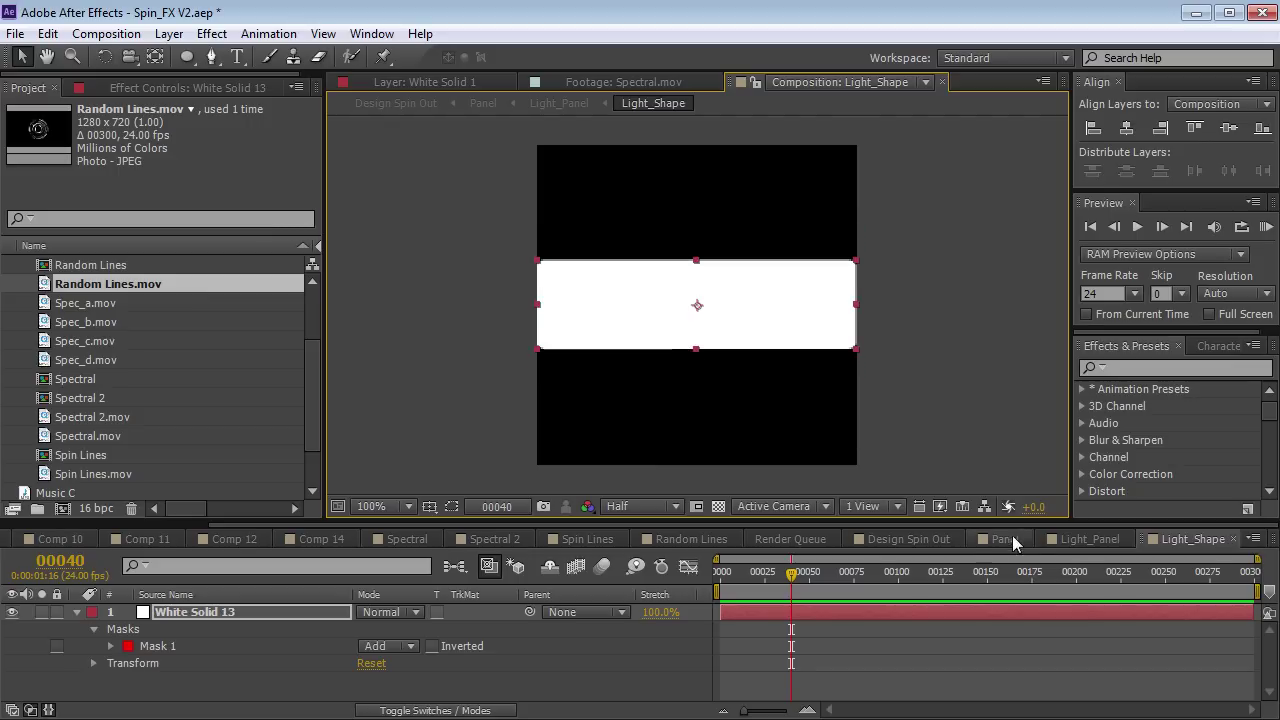
{"action": "left_click", "coordinate": [895, 539]}
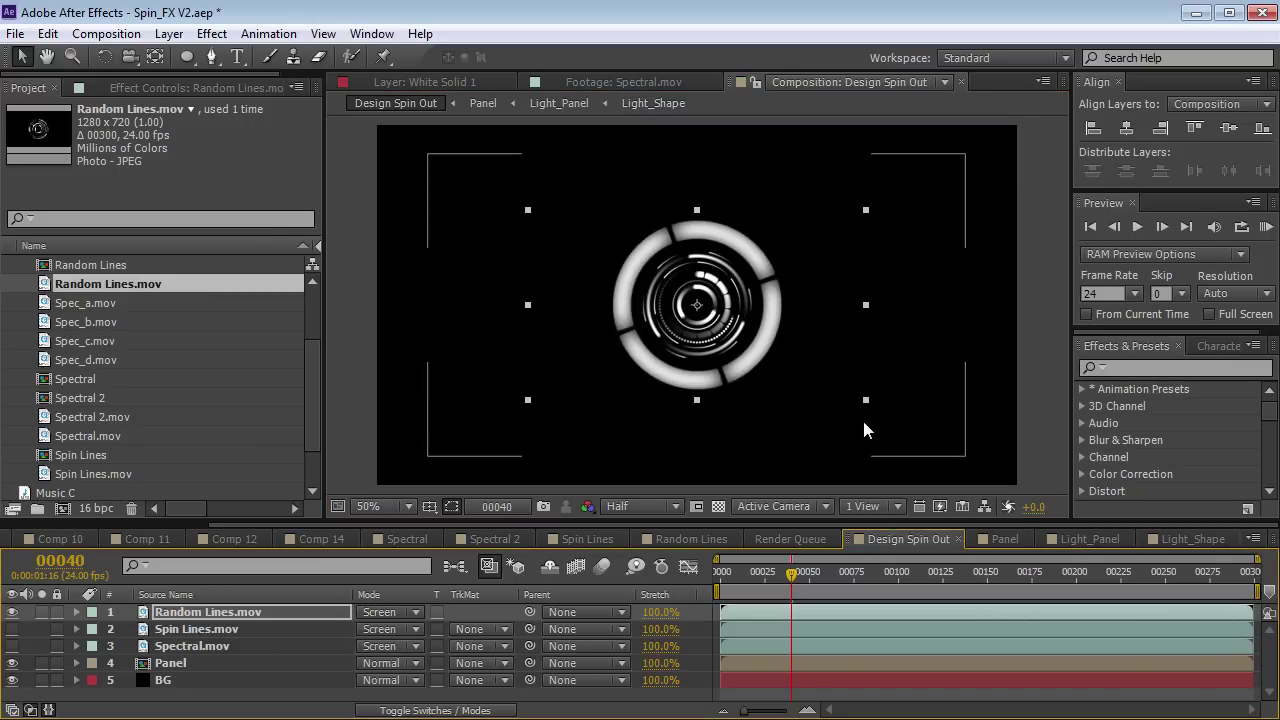
Scale Random Lines.mov up slightly, to about 59%, so it fills the inside of the thinner panel ring.
{"action": "left_click", "coordinate": [184, 628]}
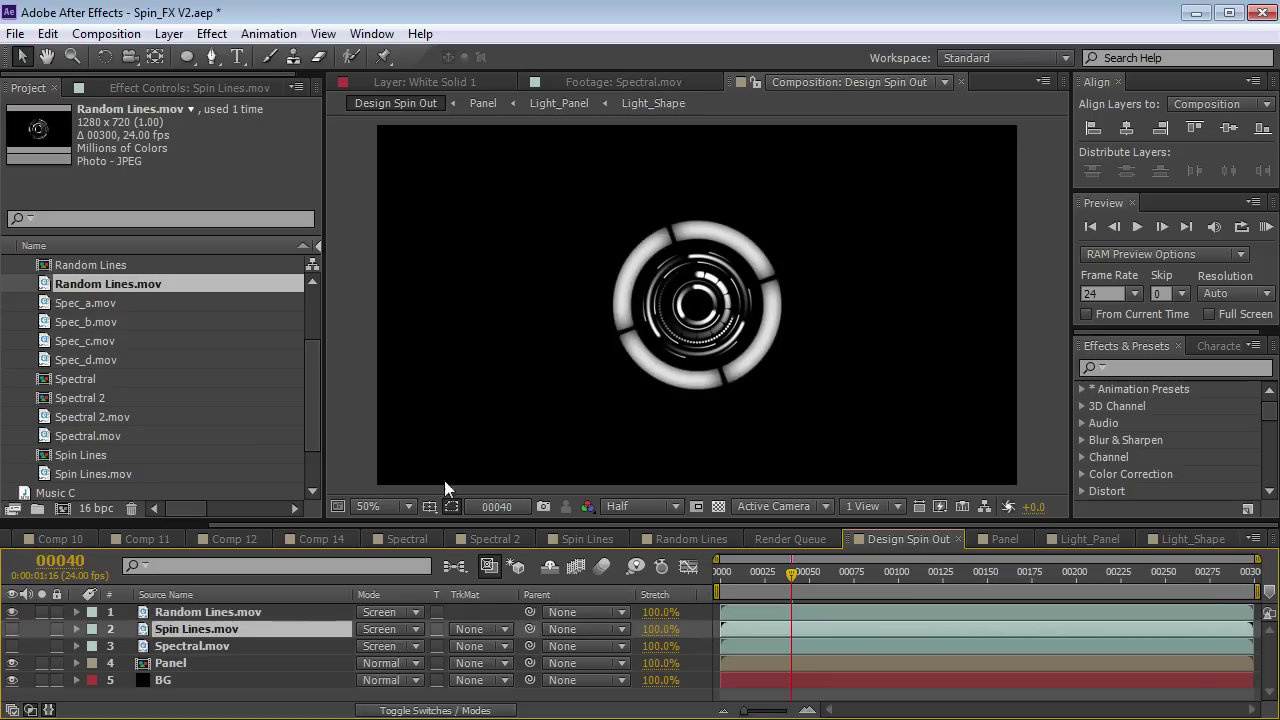
{"action": "left_click", "coordinate": [169, 609]}
{"action": "left_click_drag", "start_coordinate": [873, 404], "coordinate": [886, 423]}
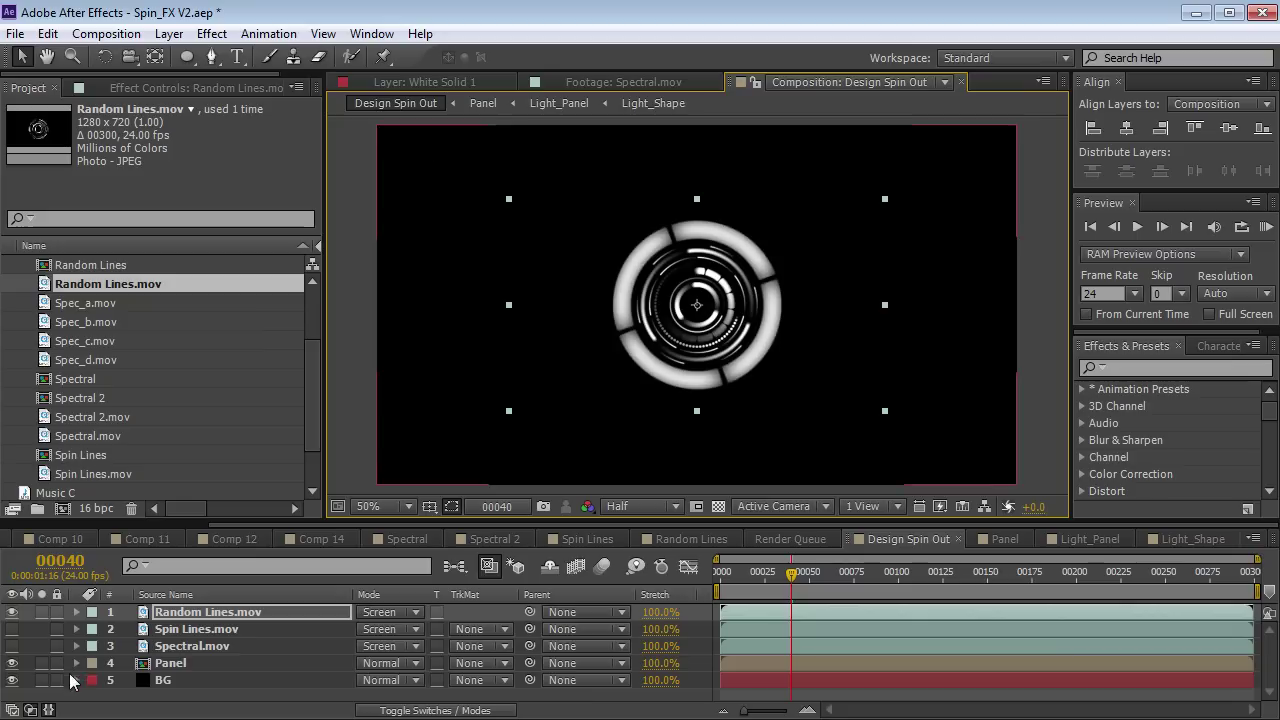
Show Spectral.mov again and scale it down to about 94% so it hugs the outside of the panel ring.
{"action": "left_click", "coordinate": [172, 648]}
{"action": "left_click", "coordinate": [12, 646]}
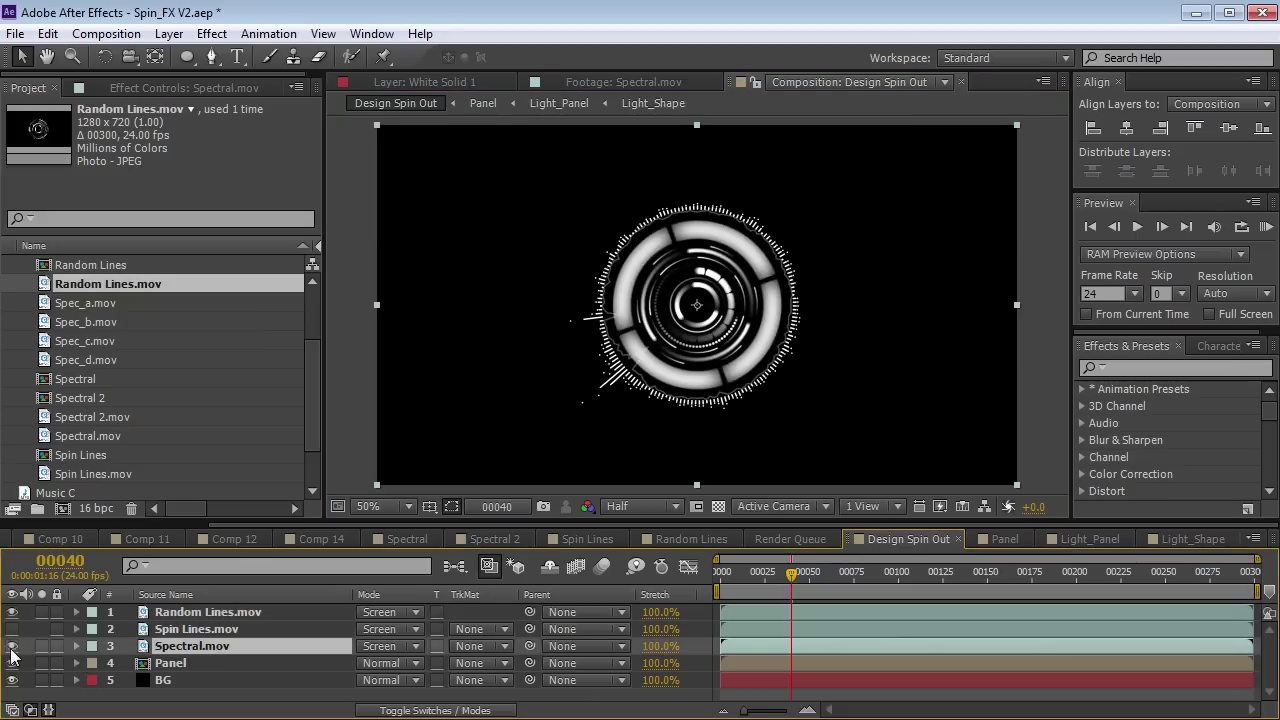
{"action": "left_click_drag", "start_coordinate": [1017, 486], "coordinate": [999, 476]}
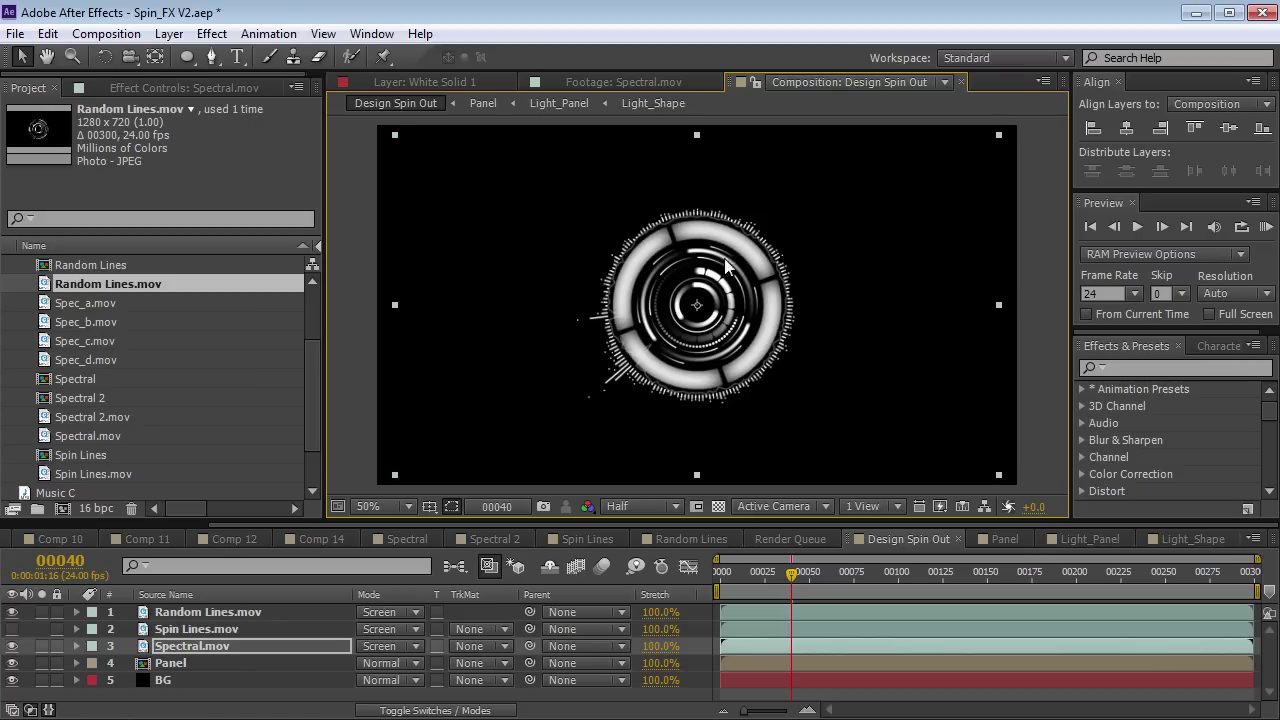
Shorten White Solid 13 in Light_Shape a little more, and shrink Spectral.mov slightly in Design Spin Out to match.
{"action": "left_click", "coordinate": [1188, 539]}
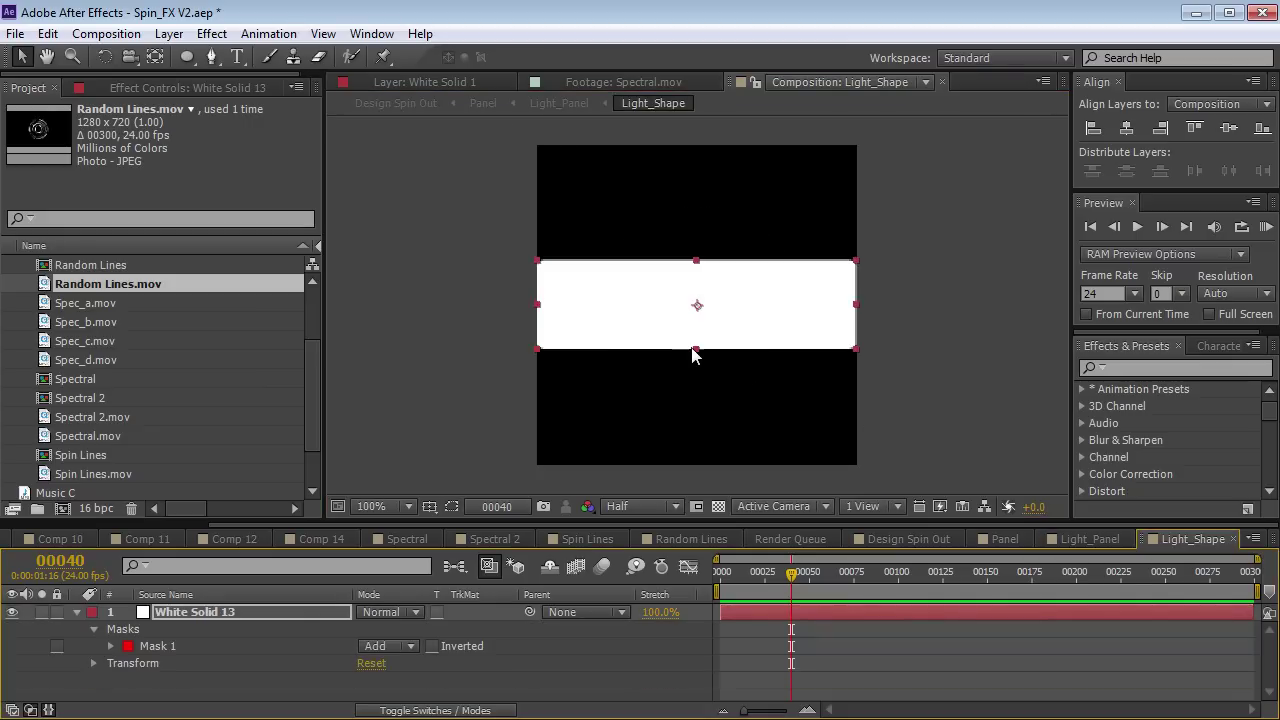
{"action": "left_click_drag", "start_coordinate": [695, 348], "coordinate": [696, 344]}
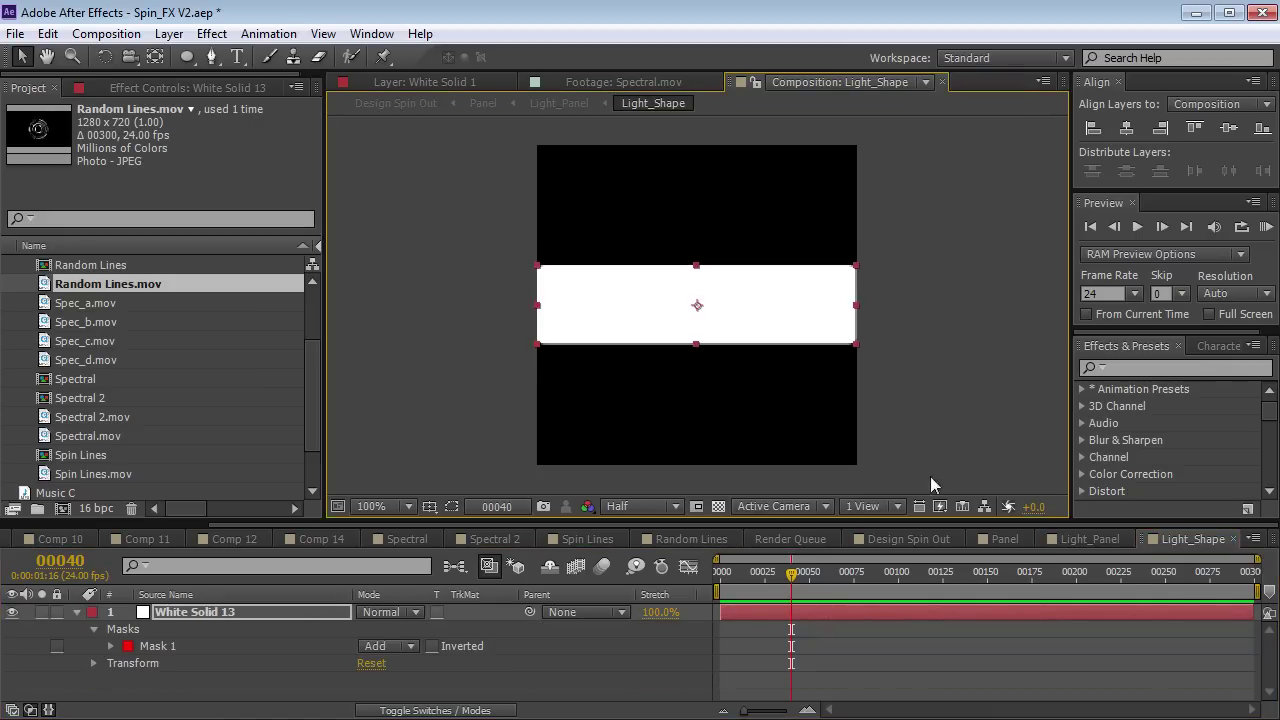
{"action": "left_click", "coordinate": [918, 539]}
{"action": "left_click_drag", "start_coordinate": [994, 477], "coordinate": [992, 474]}
Show Spin Lines.mov again and scale it down to about 25% within the centre of the rings.
{"action": "left_click", "coordinate": [207, 612]}
{"action": "left_click", "coordinate": [12, 628]}
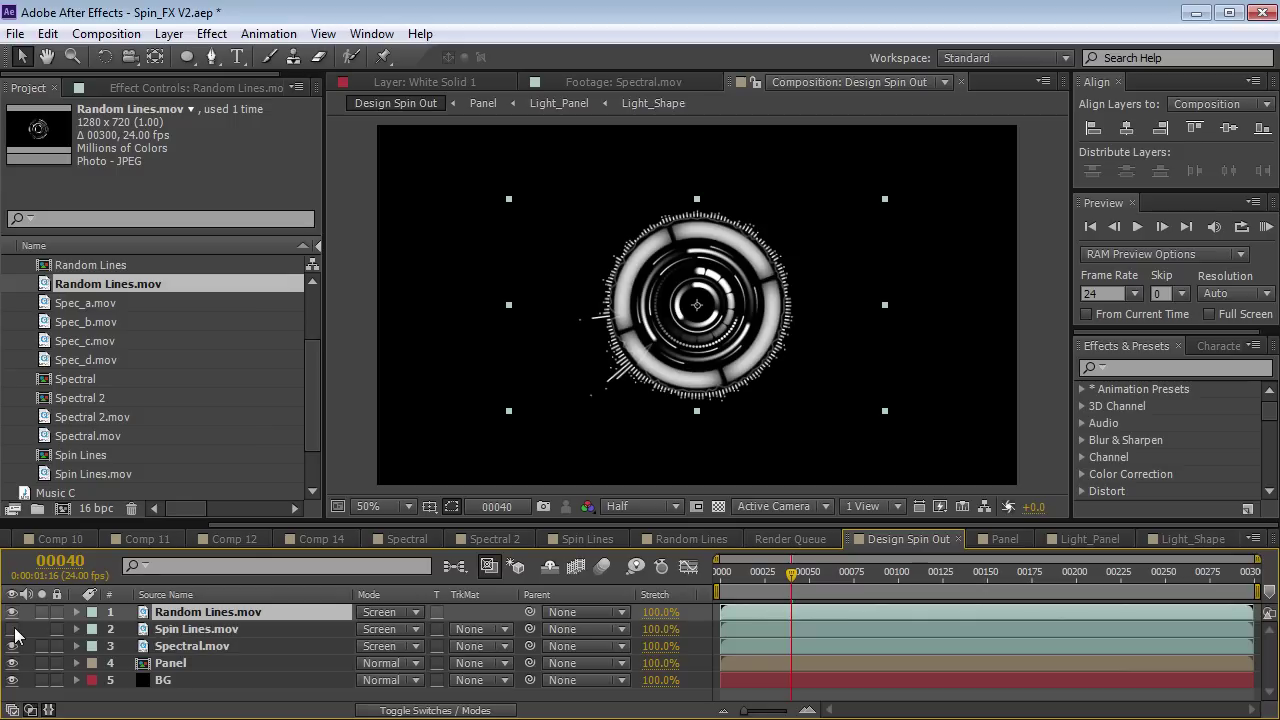
{"action": "left_click", "coordinate": [12, 630]}
{"action": "left_click", "coordinate": [210, 634]}
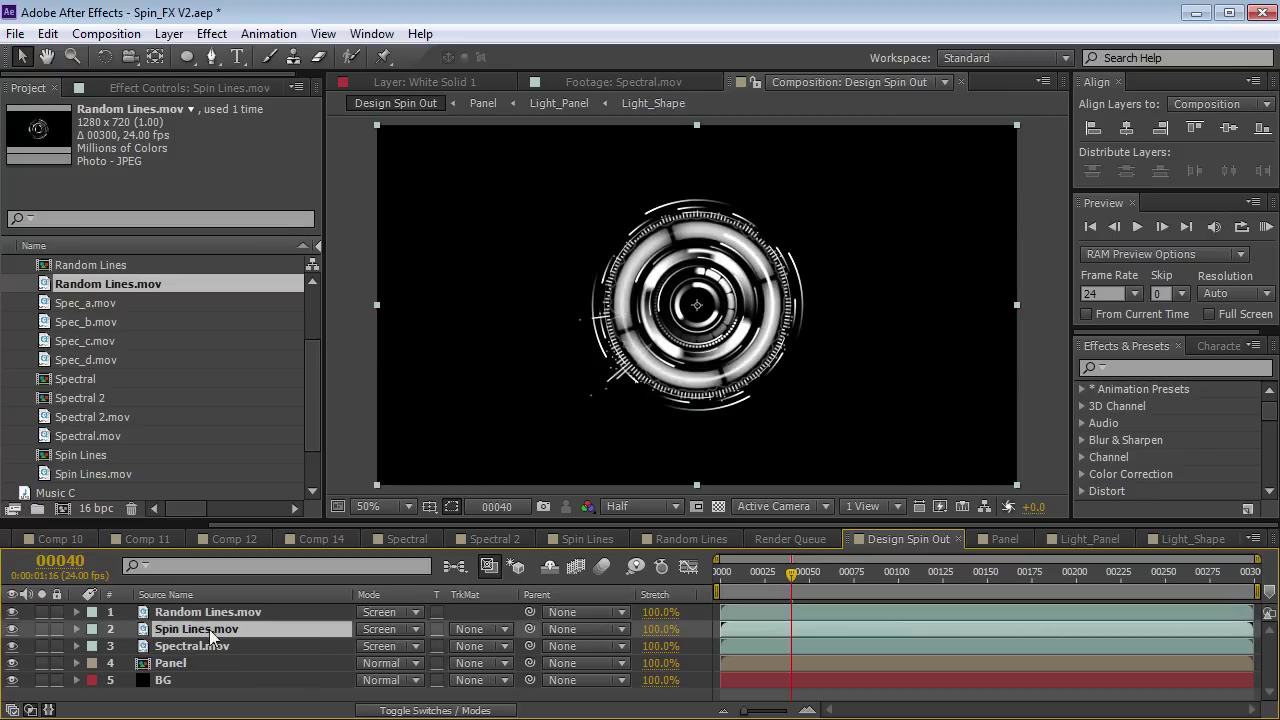
{"action": "left_click_drag", "start_coordinate": [1016, 486], "coordinate": [776, 349]}
Check the layered rings in an enlarged view, end the work area at about frame 52 and preview the animation.
{"action": "scroll", "coordinate": [838, 353], "scroll_direction": "up", "scroll_amount": 1}
{"action": "scroll", "coordinate": [838, 353], "scroll_direction": "down", "scroll_amount": 1}
{"action": "key", "text": "grave"}
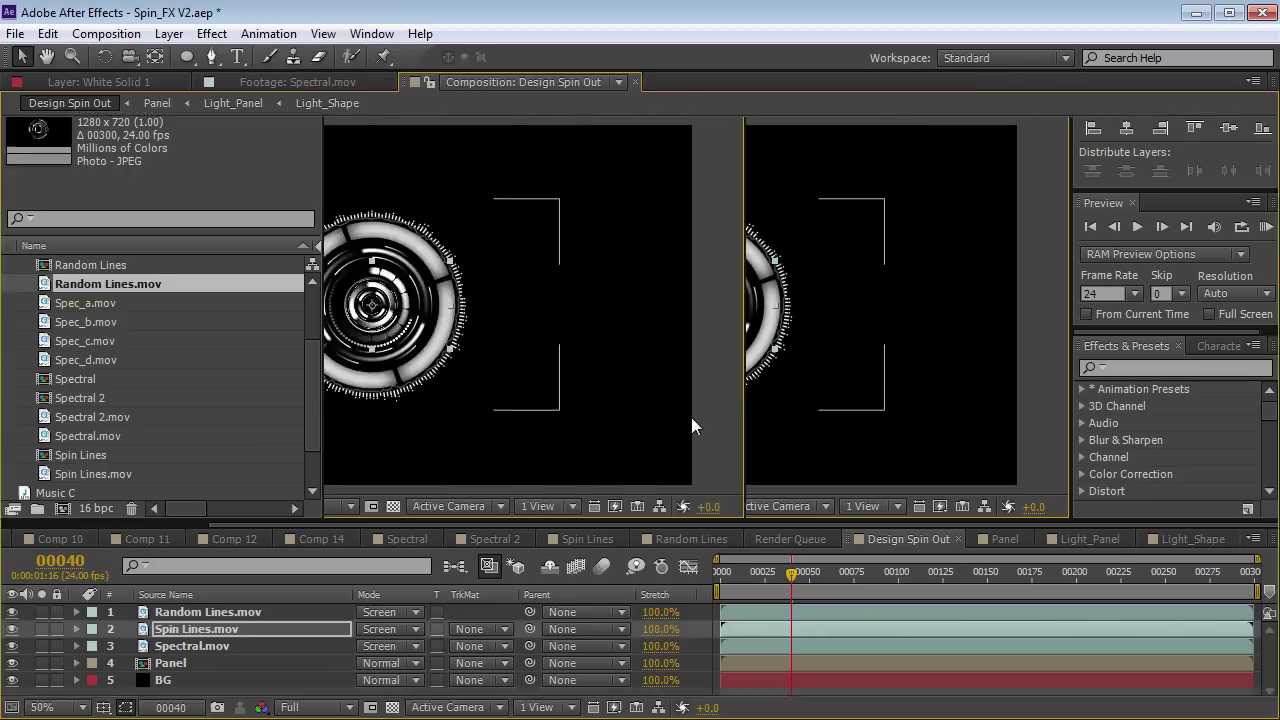
{"action": "key", "text": "grave"}
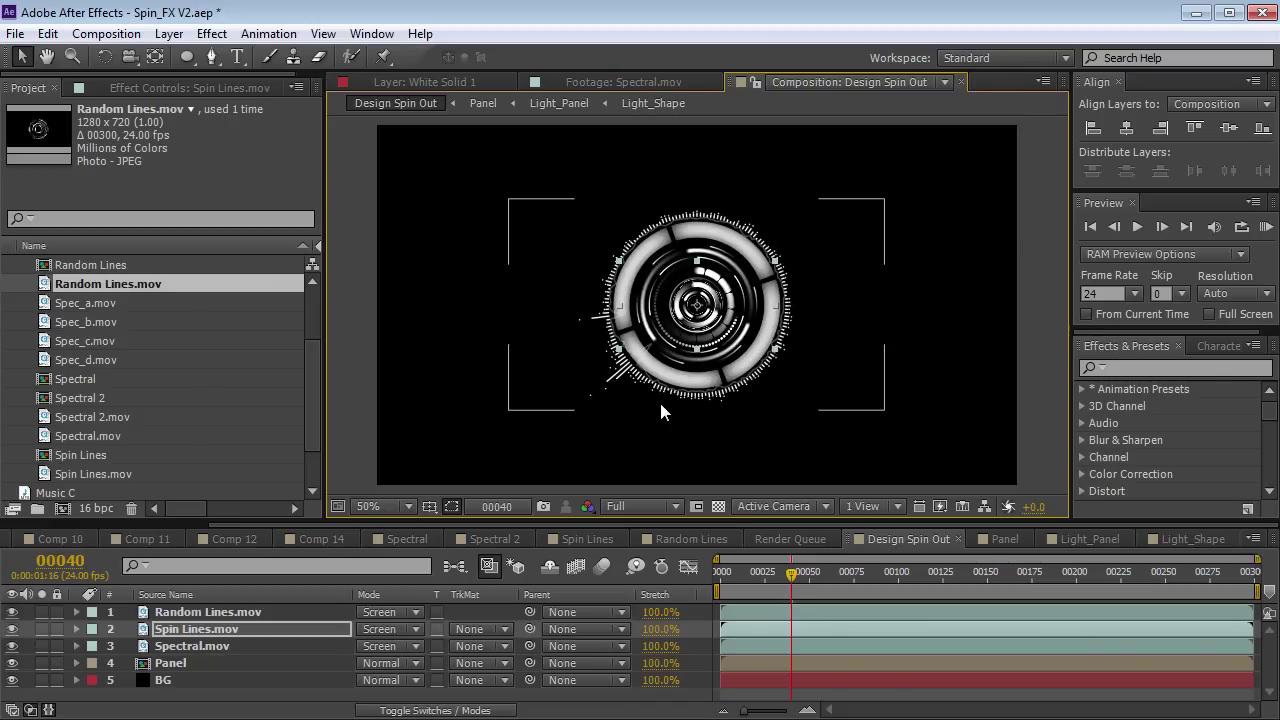
{"action": "key", "text": "grave"}
{"action": "key", "text": "grave"}
{"action": "left_click_drag", "start_coordinate": [742, 579], "coordinate": [816, 570]}
{"action": "key", "text": "n"}
{"action": "key", "text": "KP_0"}
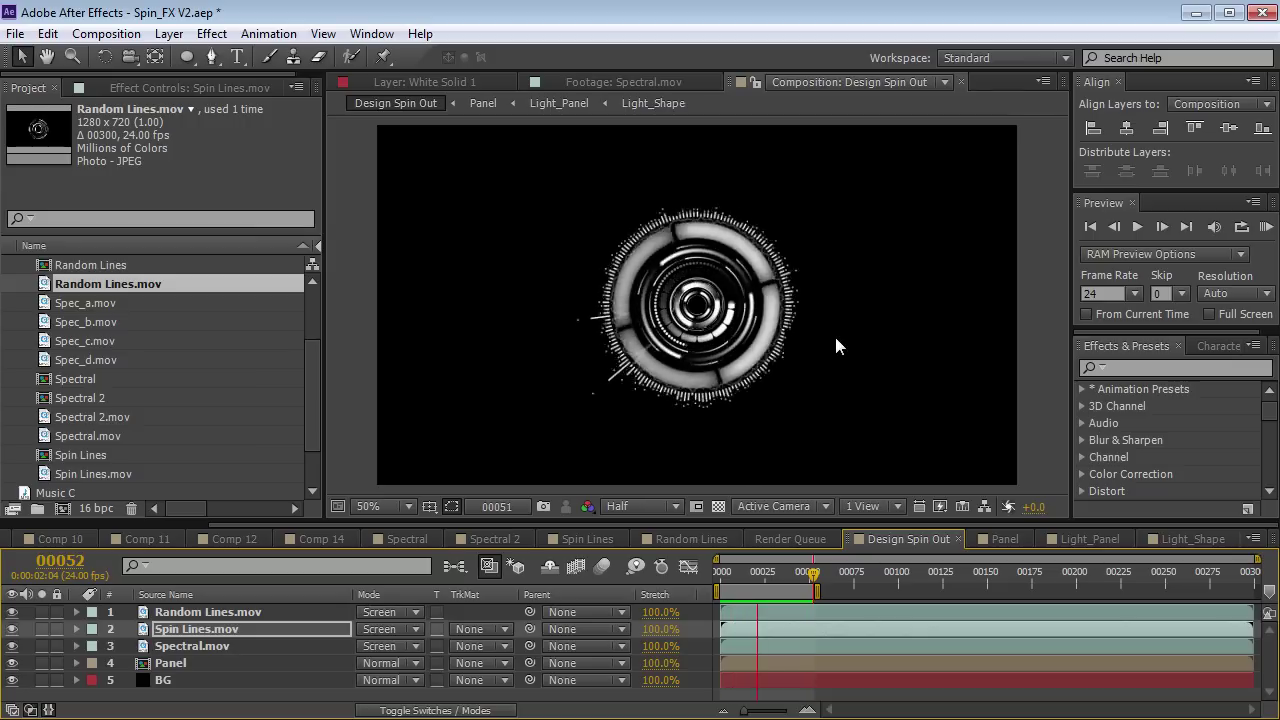
Duplicate the Panel layer and scale one copy down proportionally to form a smaller inner panel ring.
{"action": "left_click", "coordinate": [252, 628]}
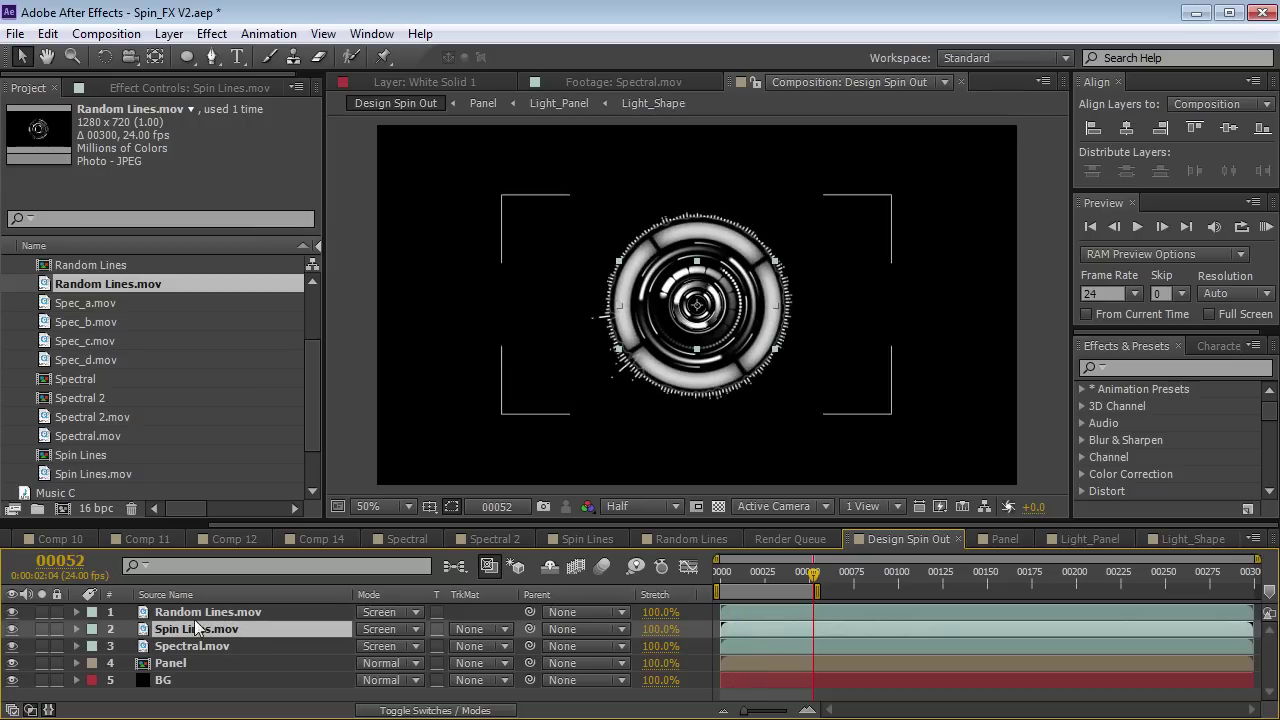
{"action": "left_click", "coordinate": [188, 662]}
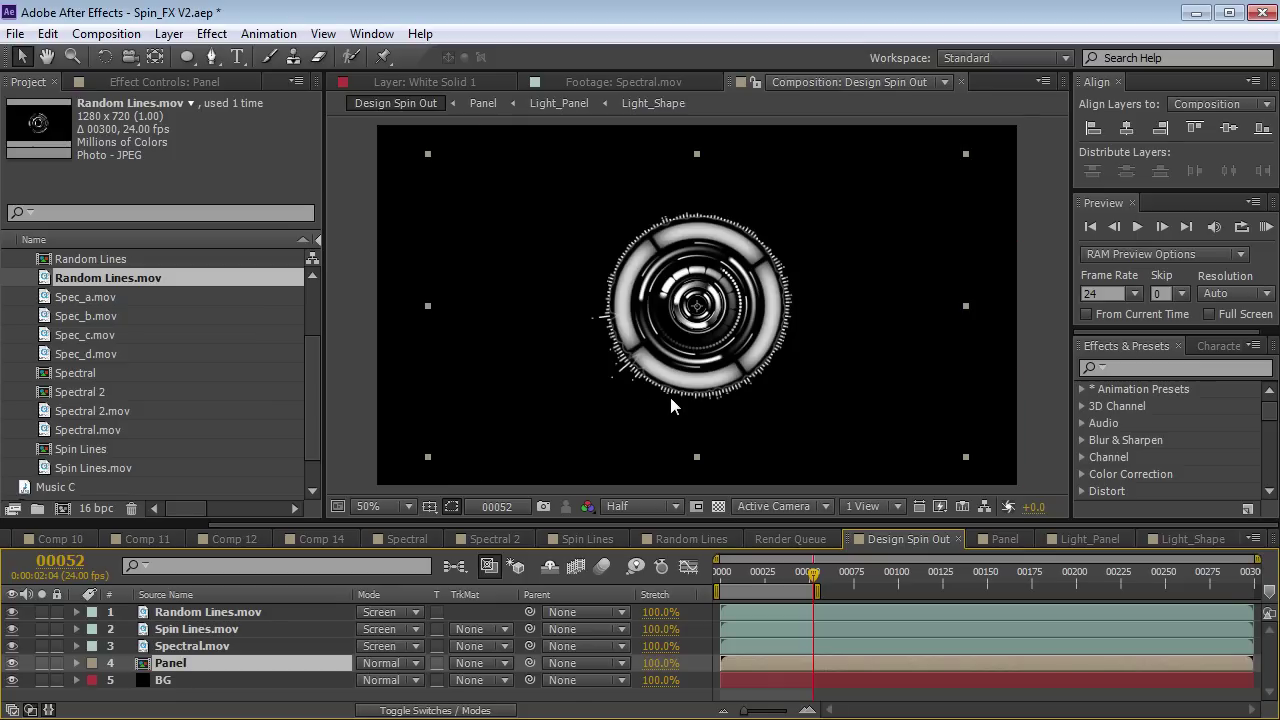
{"action": "key", "text": "ctrl+d"}
{"action": "left_click_drag", "start_coordinate": [966, 457], "coordinate": [881, 393]}
Check Spectral.mov and Spin Lines.mov by switching their visibility off and on, and scale Random Lines.mov down to about 57%.
{"action": "left_click", "coordinate": [191, 646]}
{"action": "left_click", "coordinate": [12, 646]}
{"action": "left_click", "coordinate": [12, 646]}
{"action": "left_click", "coordinate": [12, 630]}
{"action": "left_click", "coordinate": [12, 630]}
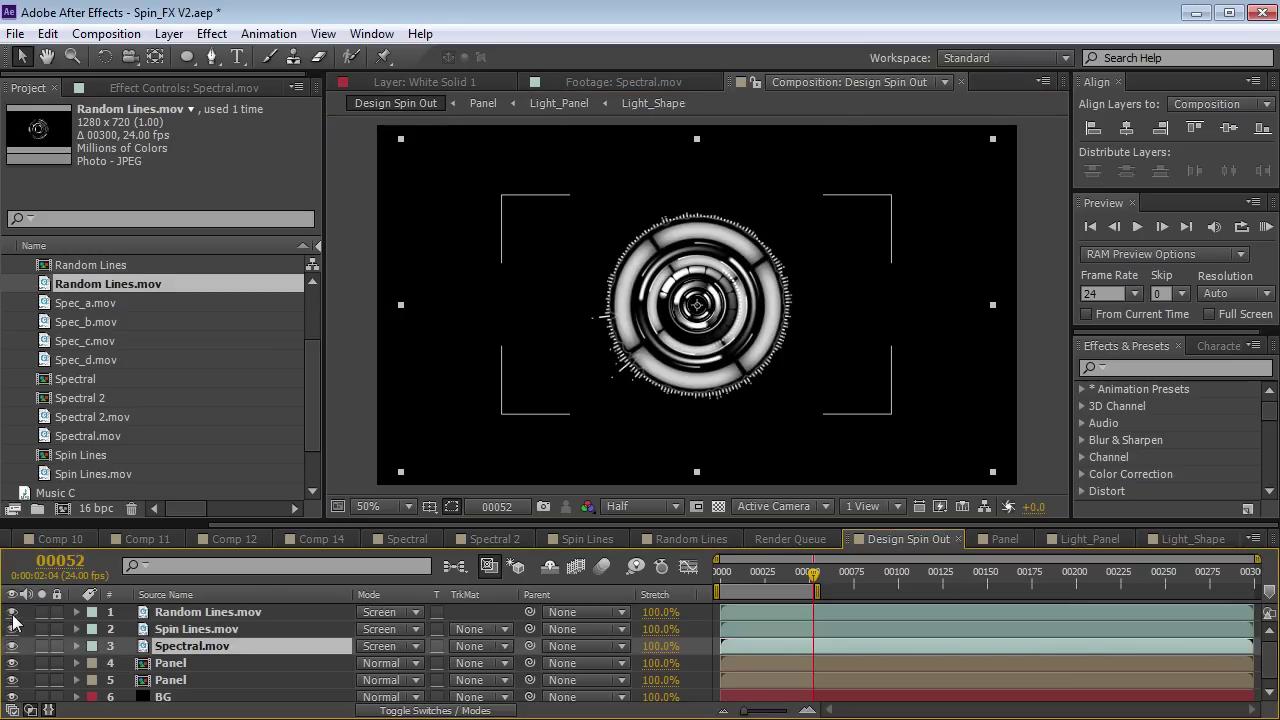
{"action": "left_click", "coordinate": [150, 612]}
{"action": "left_click_drag", "start_coordinate": [891, 415], "coordinate": [880, 410]}
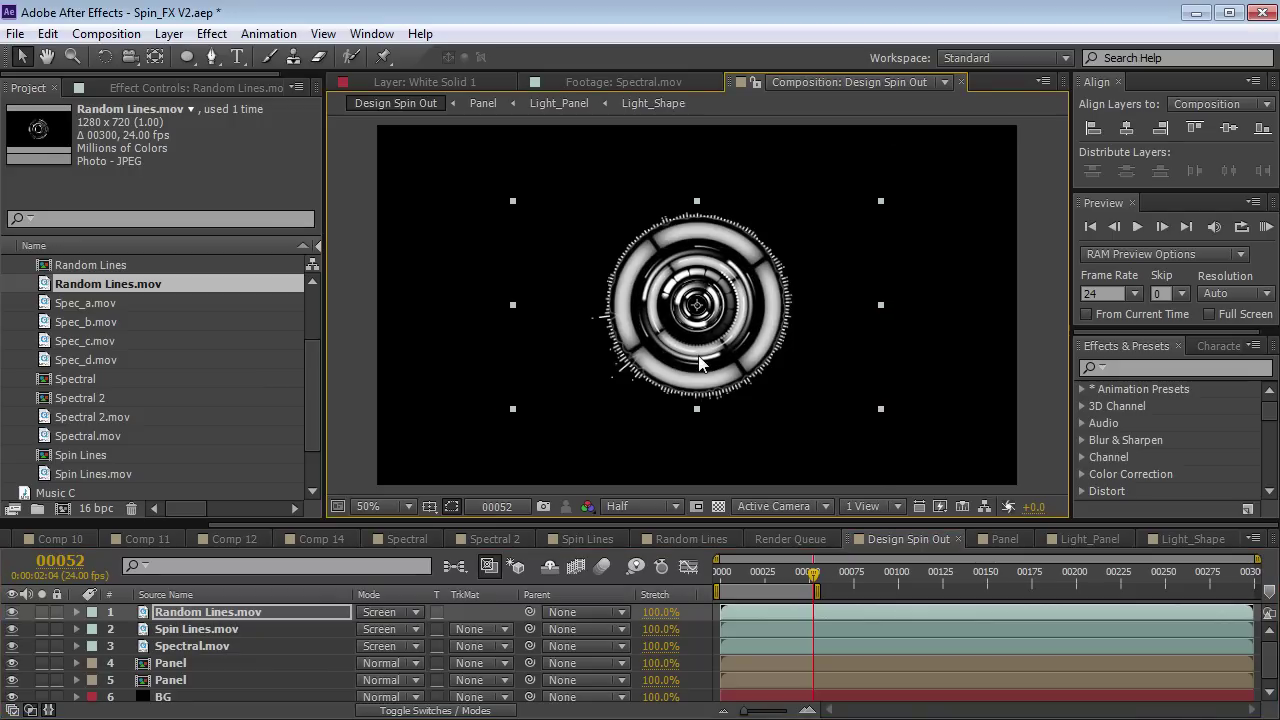
Solo and duplicate Random Lines.mov, enlarge the copy to about 96%, and leave only the copy soloed.
{"action": "left_click", "coordinate": [41, 612]}
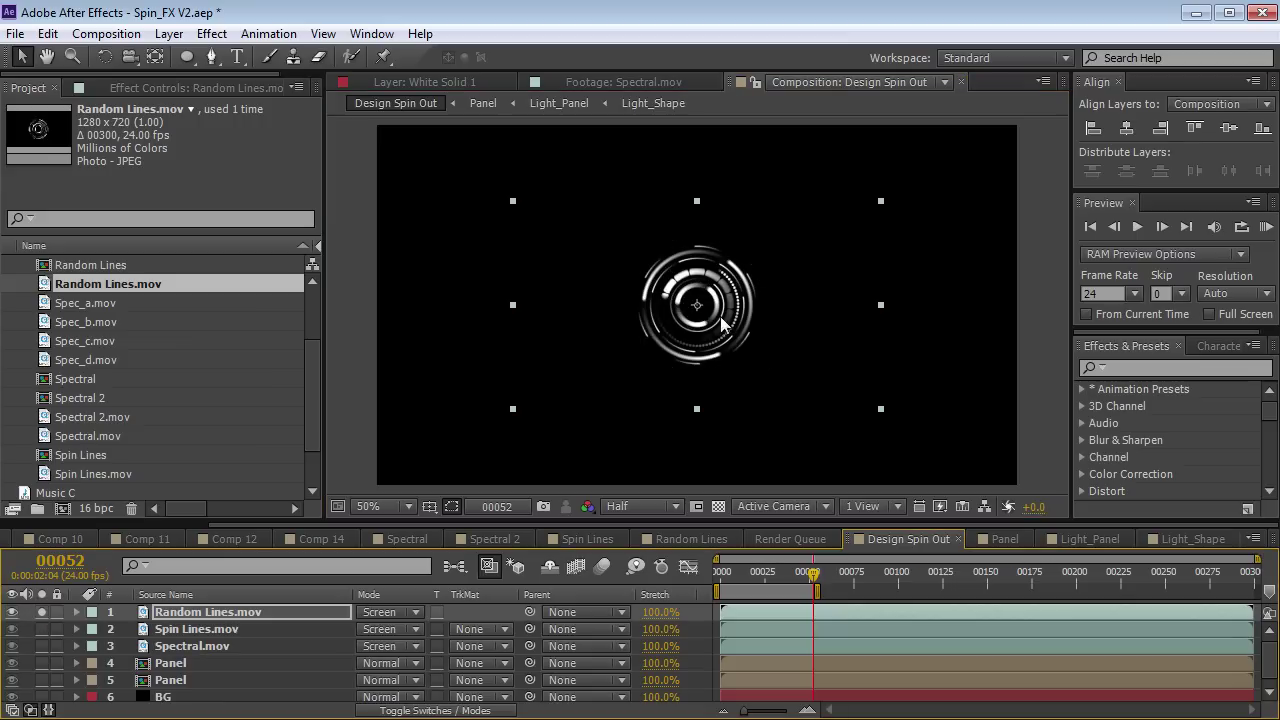
{"action": "left_click", "coordinate": [205, 613]}
{"action": "key", "text": "ctrl+d"}
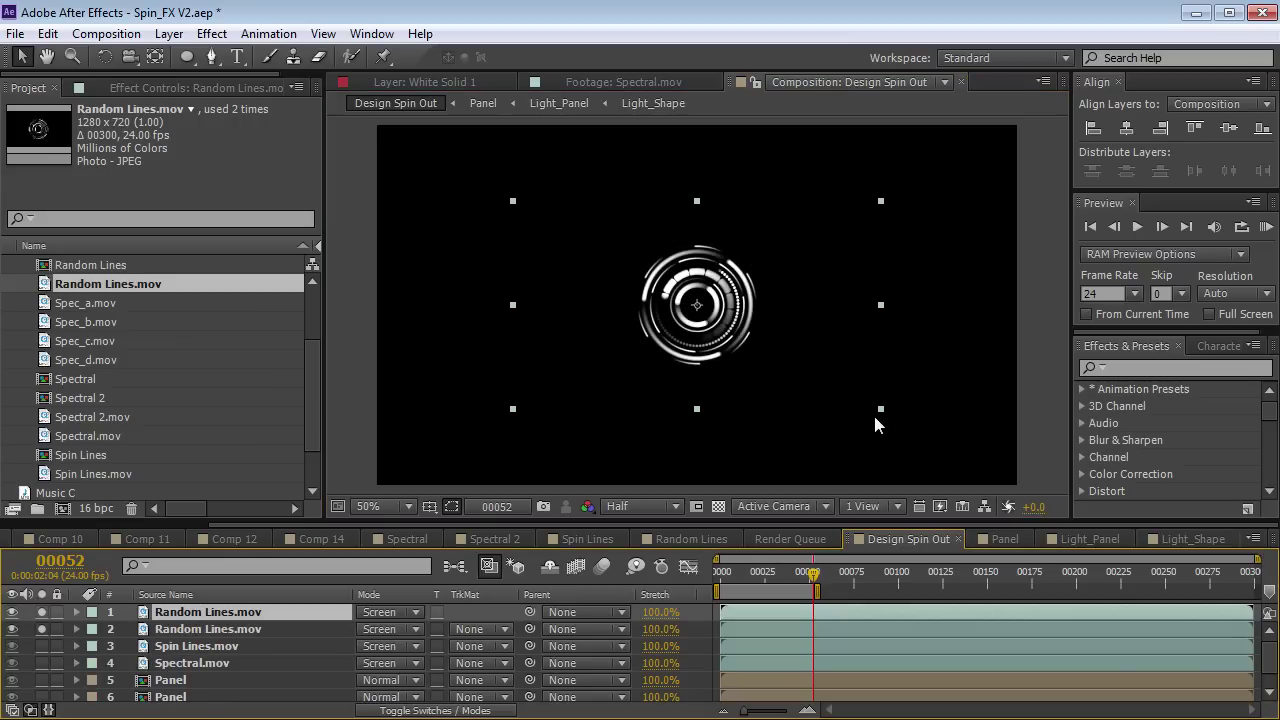
{"action": "left_click_drag", "start_coordinate": [882, 412], "coordinate": [1004, 478]}
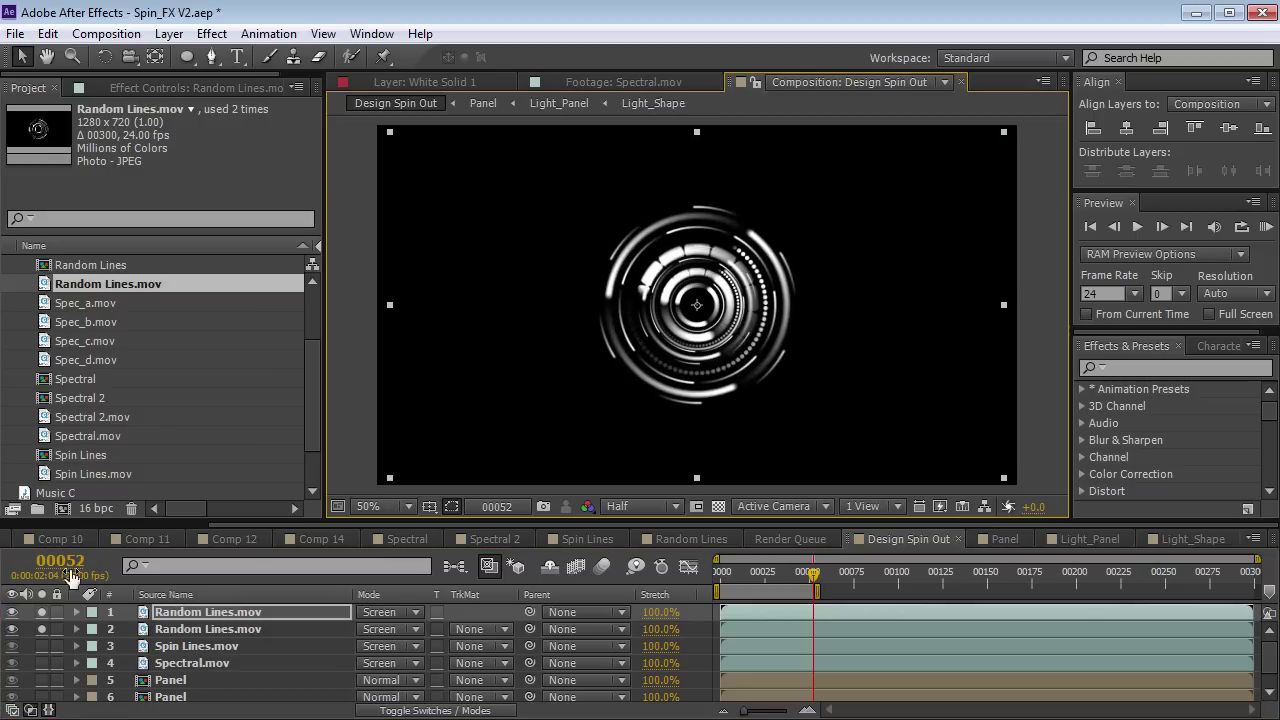
{"action": "left_click", "coordinate": [41, 629]}
Draw a circular mask around the inner ring of the enlarged Random Lines.mov copy and set the mask mode to Subtract.
{"action": "left_click", "coordinate": [186, 57]}
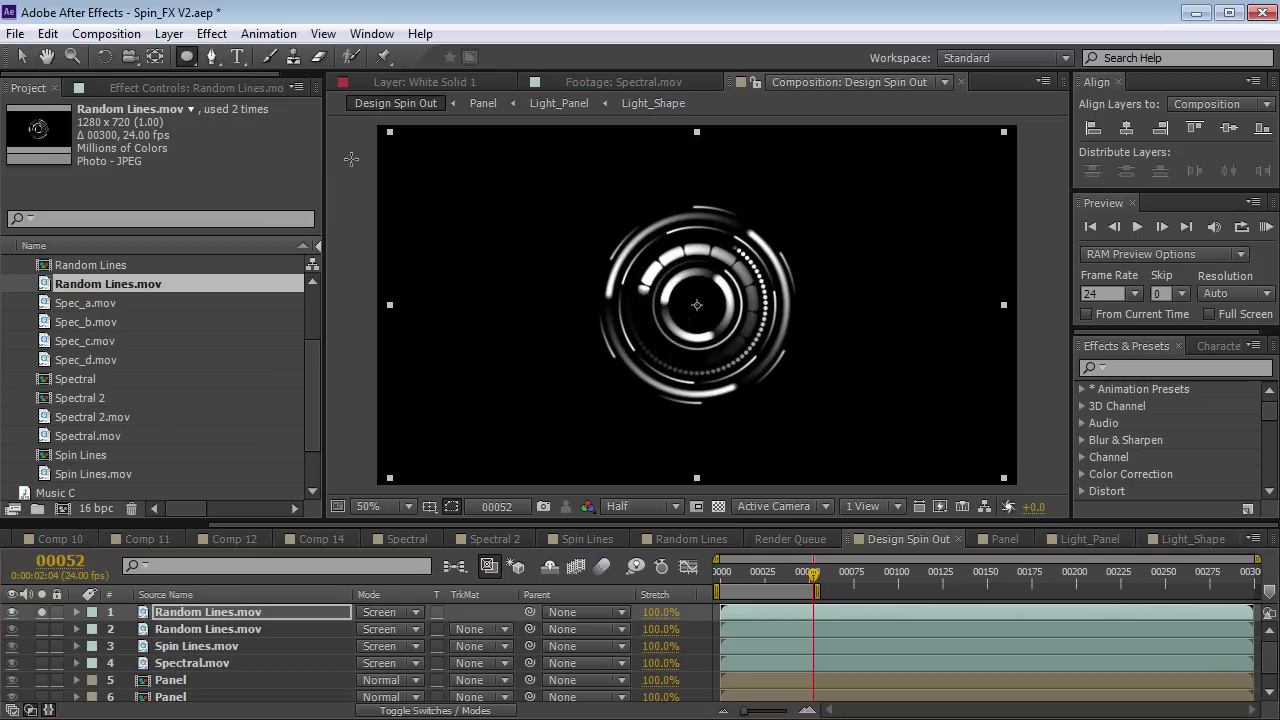
{"action": "left_click_drag", "start_coordinate": [697, 305], "coordinate": [738, 357]}
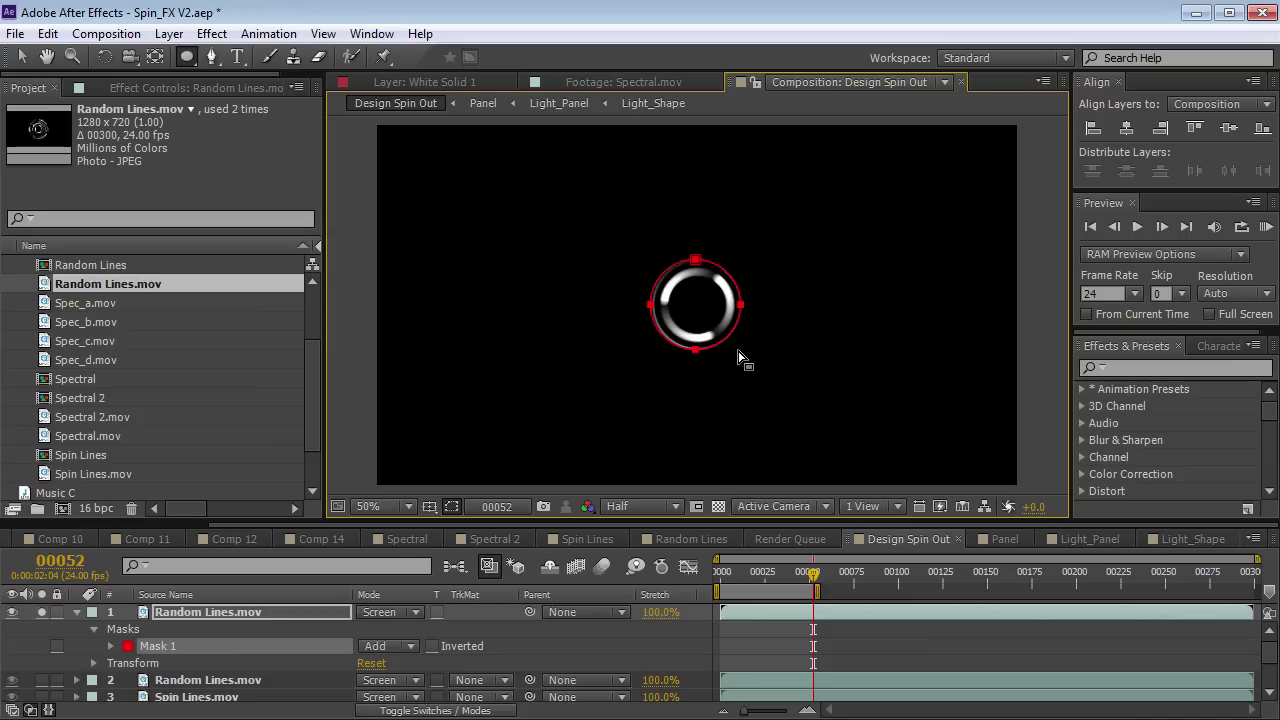
{"action": "left_click", "coordinate": [376, 648]}
{"action": "left_click", "coordinate": [414, 710]}
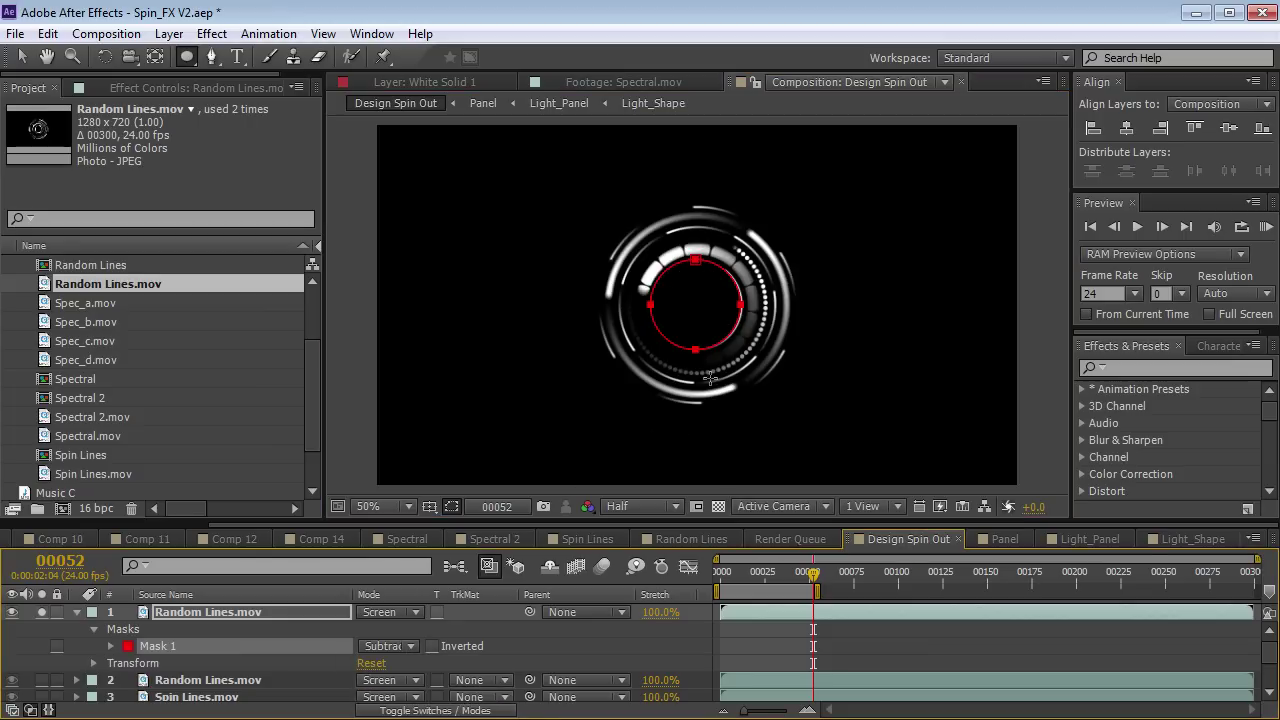
Enlarge and re-center the circular mask on the Random Lines.mov copy to fit the inner ring edge, and check it at another frame.
{"action": "key", "text": "v"}
{"action": "key", "text": "period"}
{"action": "double_click", "coordinate": [785, 305]}
{"action": "left_click_drag", "start_coordinate": [748, 315], "coordinate": [756, 315]}
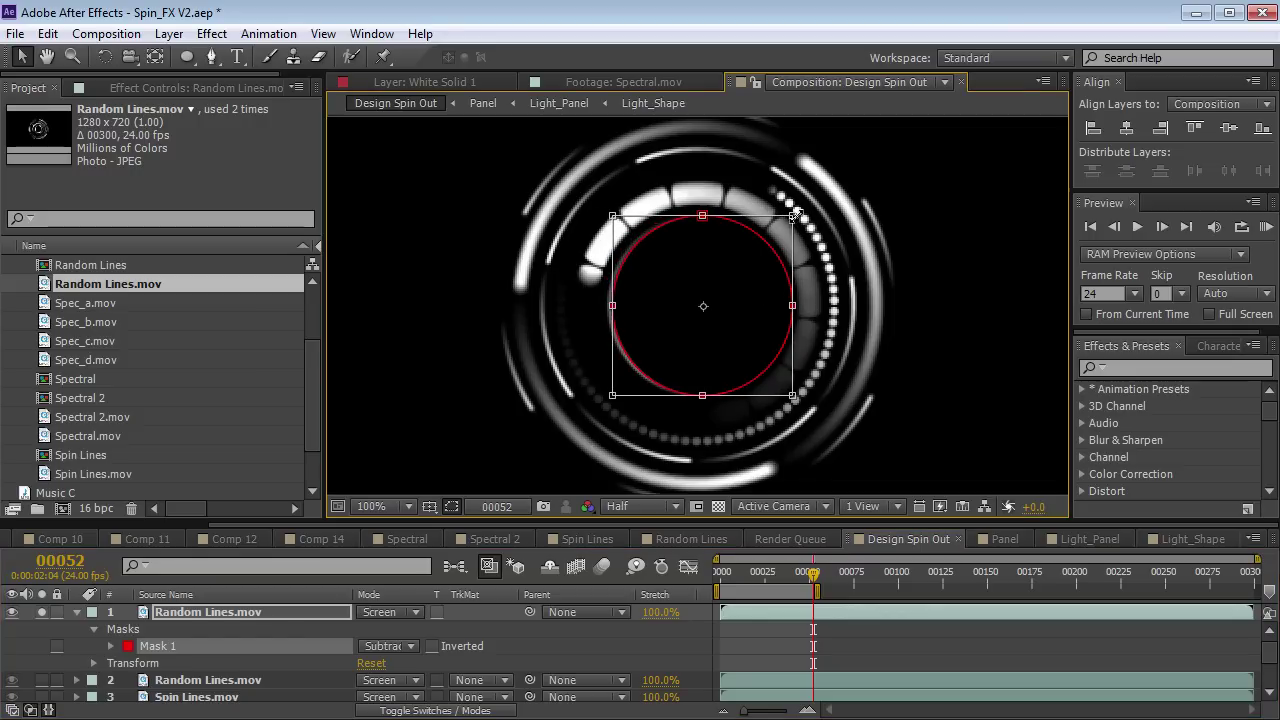
{"action": "left_click_drag", "start_coordinate": [797, 213], "coordinate": [801, 209]}
{"action": "left_click_drag", "start_coordinate": [749, 272], "coordinate": [746, 273]}
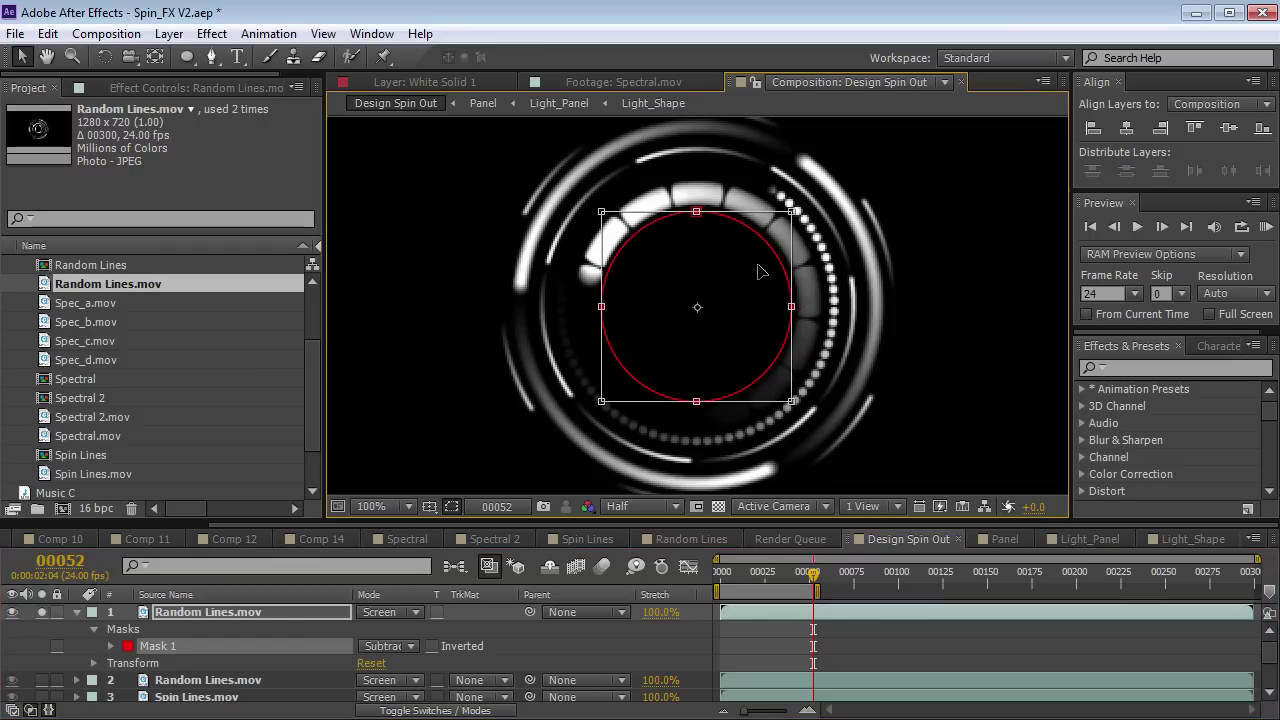
{"action": "key", "text": "F2"}
{"action": "left_click_drag", "start_coordinate": [810, 577], "coordinate": [770, 608]}
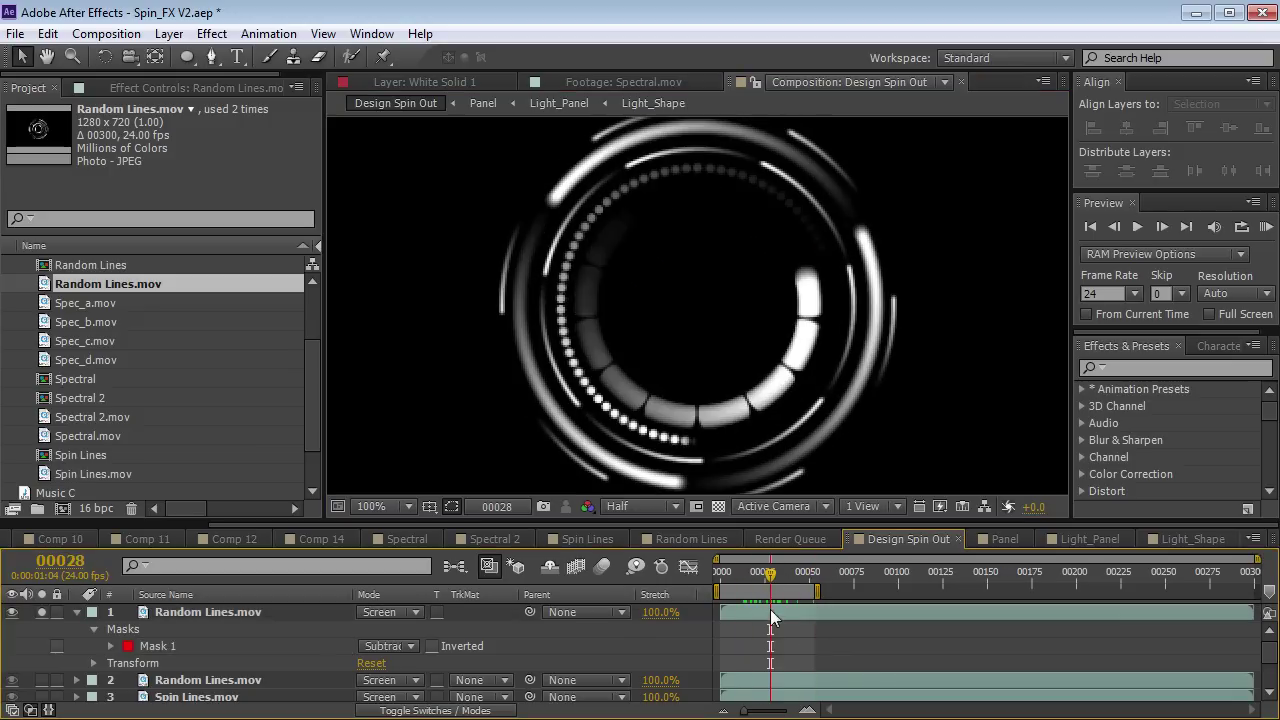
Apply CC Radial Blur to the masked Random Lines.mov copy with type Fading Zoom and an amount of 110.
{"action": "left_click", "coordinate": [770, 608]}
{"action": "scroll", "coordinate": [722, 362], "scroll_direction": "down", "scroll_amount": 2}
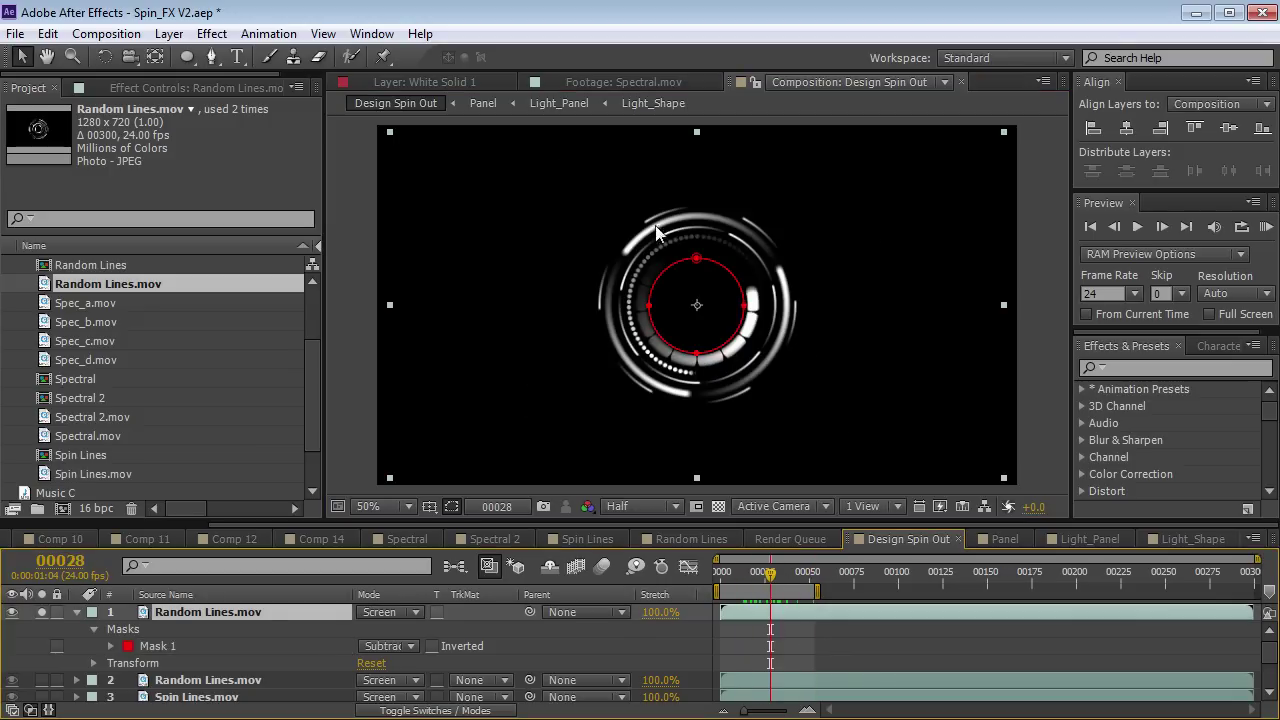
{"action": "left_click", "coordinate": [211, 33]}
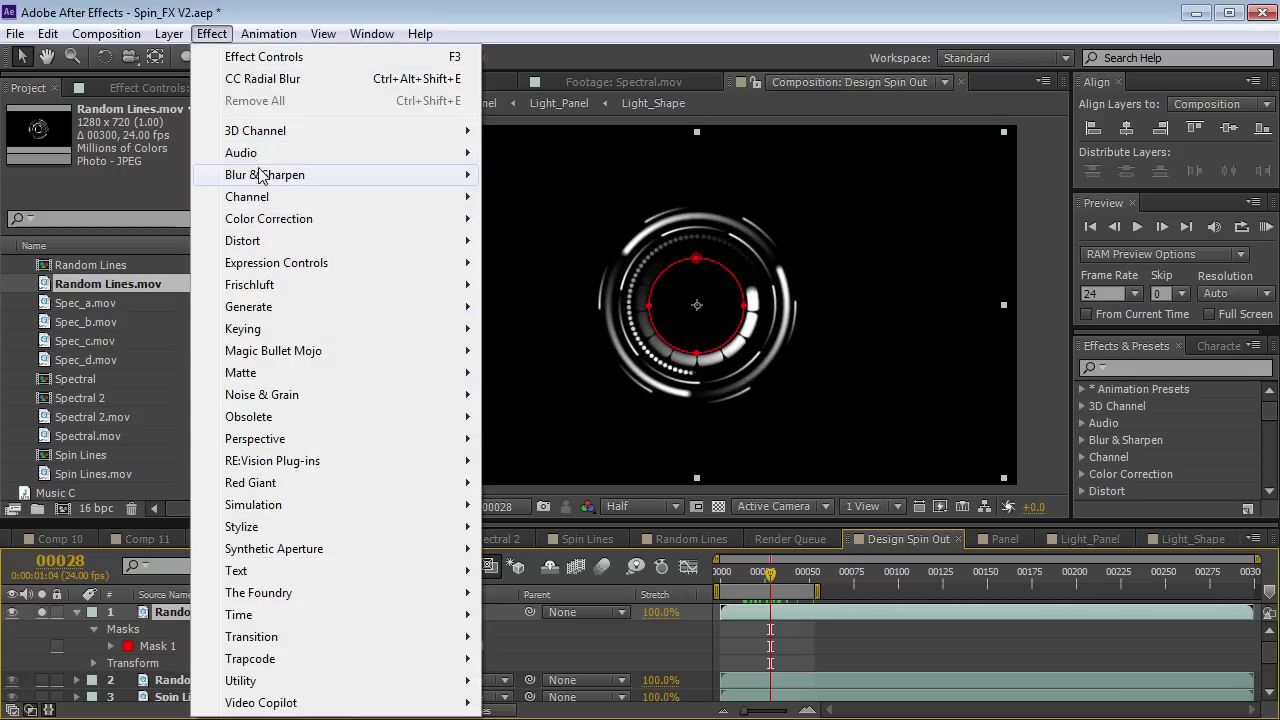
{"action": "mouse_move", "coordinate": [265, 174]}
{"action": "left_click", "coordinate": [554, 269]}
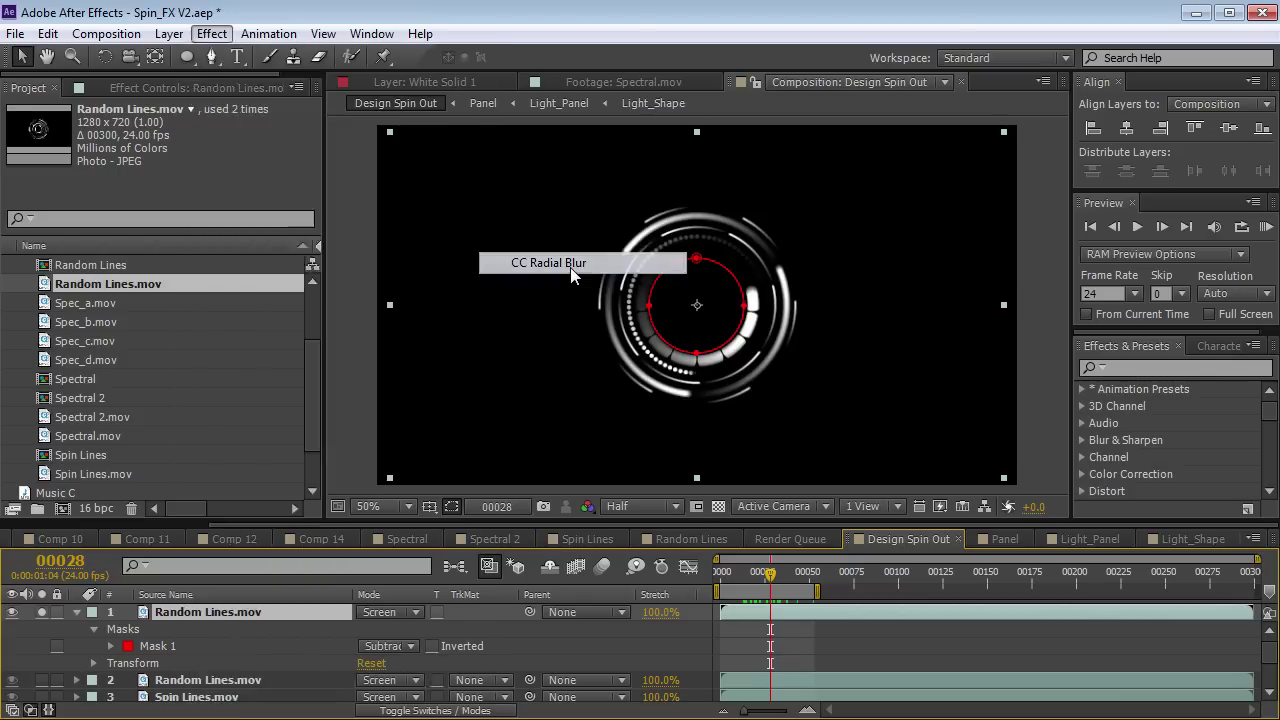
{"action": "left_click", "coordinate": [220, 143]}
{"action": "left_click", "coordinate": [243, 187]}
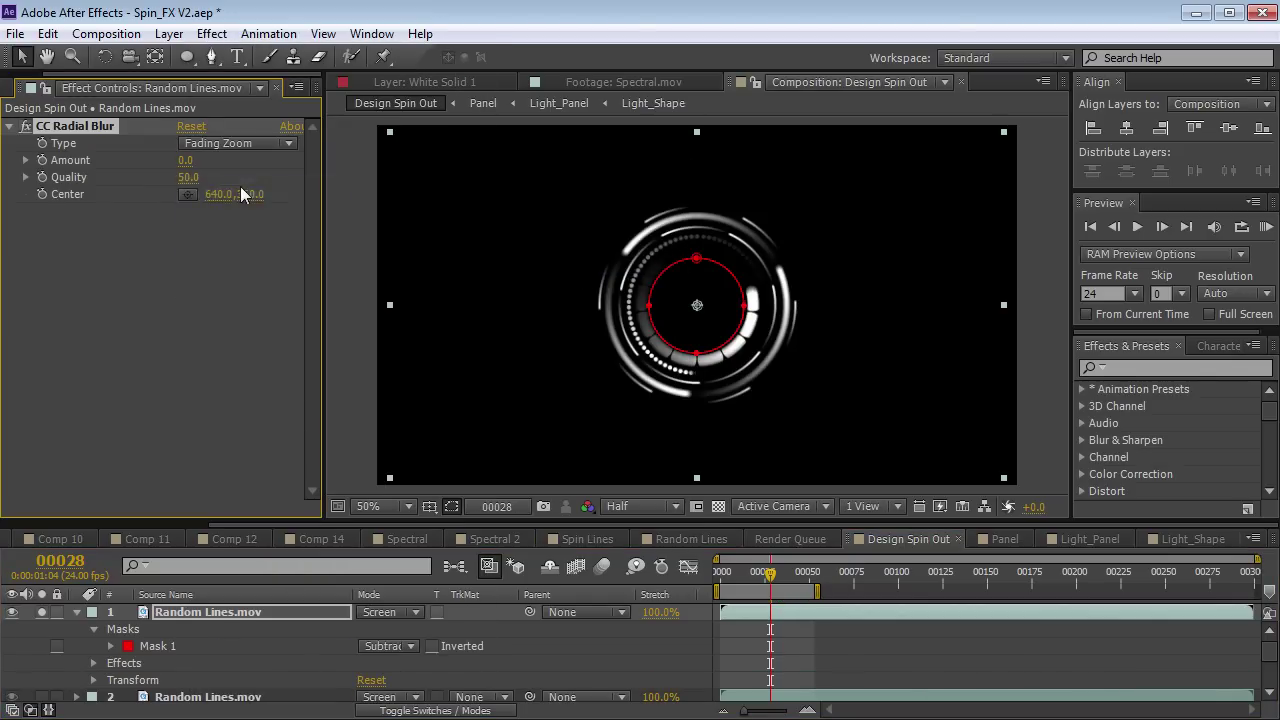
{"action": "left_click_drag", "start_coordinate": [189, 172], "coordinate": [385, 292]}
Unsolo the blurred Random Lines.mov copy, place it below both Panel layers just above BG, and preview the composition.
{"action": "left_click", "coordinate": [77, 612]}
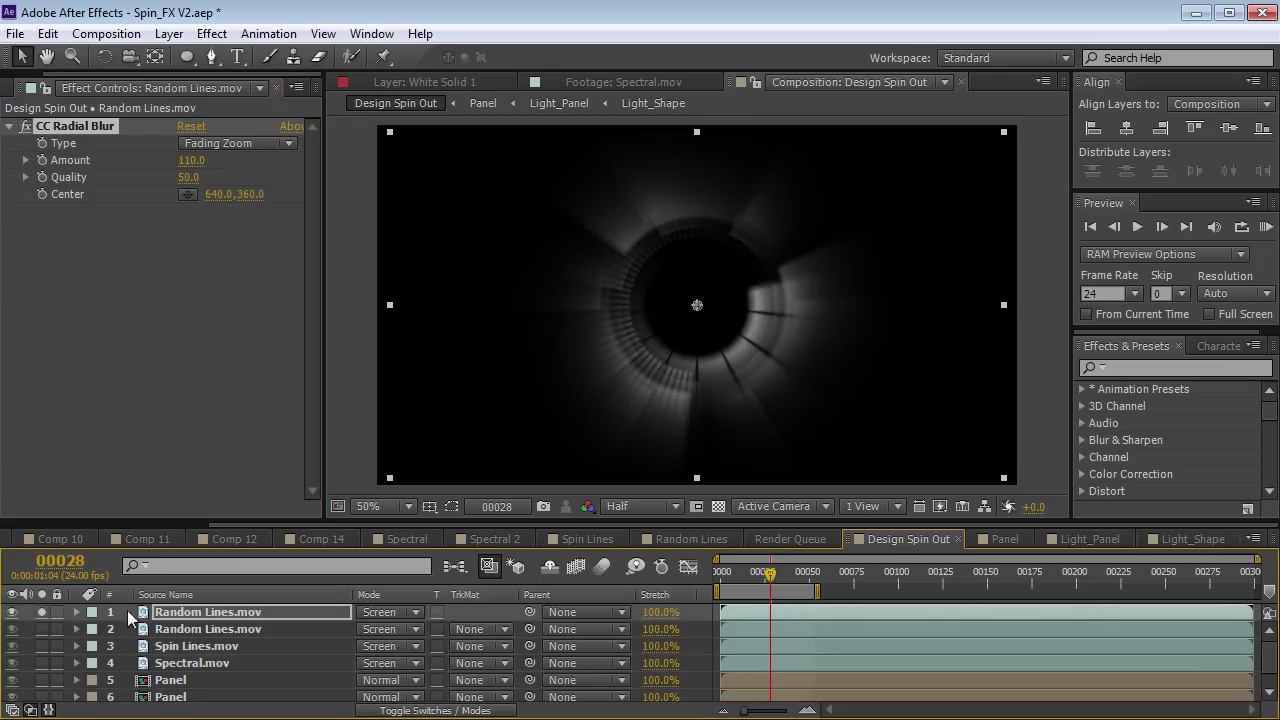
{"action": "left_click", "coordinate": [41, 612]}
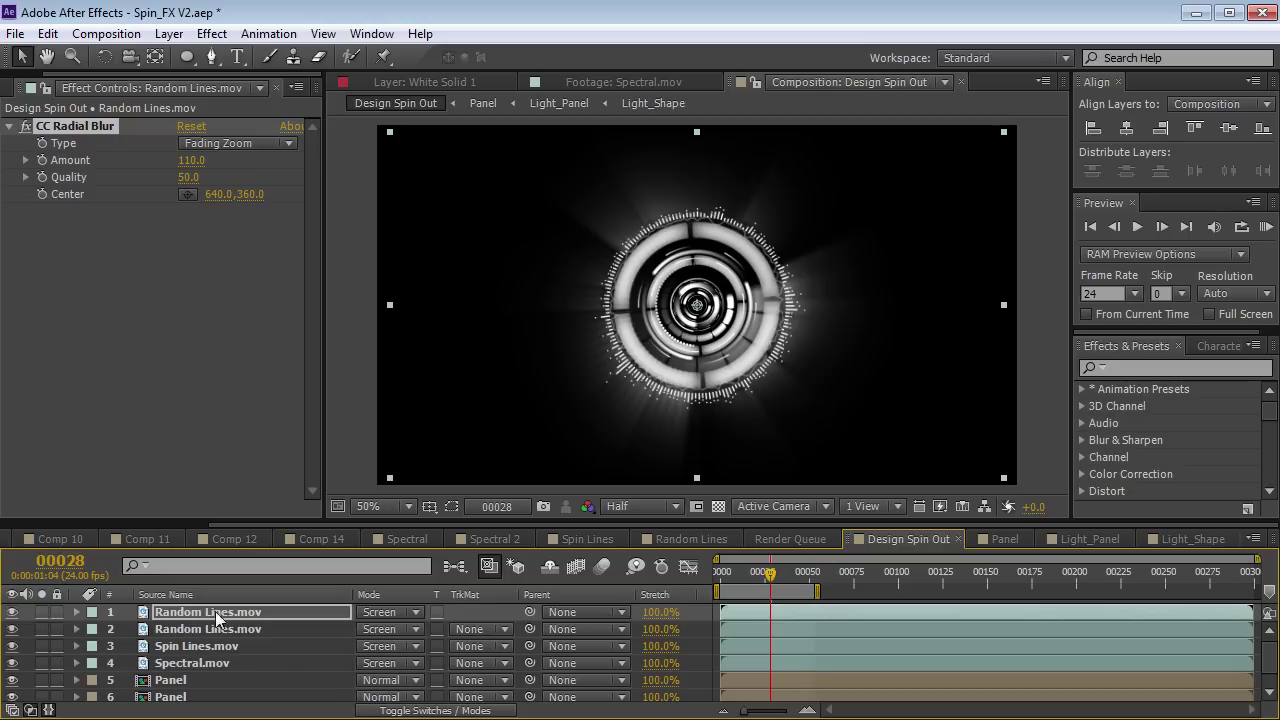
{"action": "left_click_drag", "start_coordinate": [188, 696], "coordinate": [197, 676]}
{"action": "key", "text": "KP_0"}
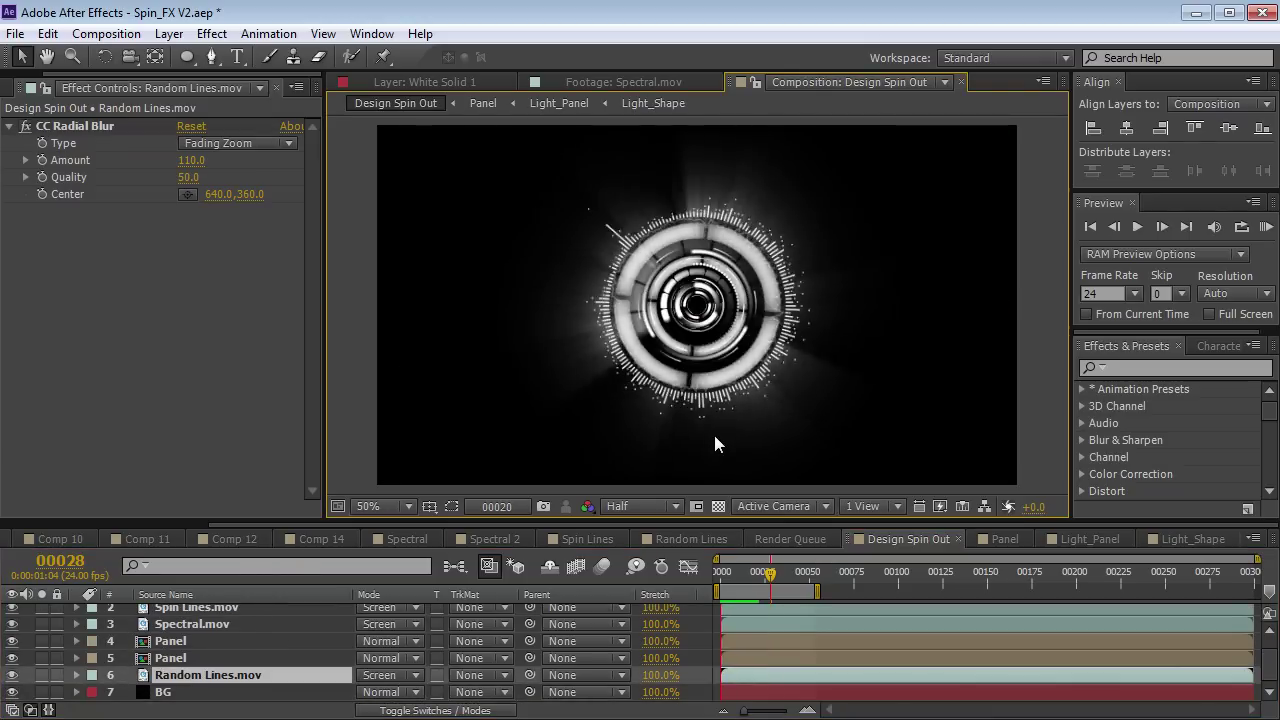
{"action": "key", "text": "space"}
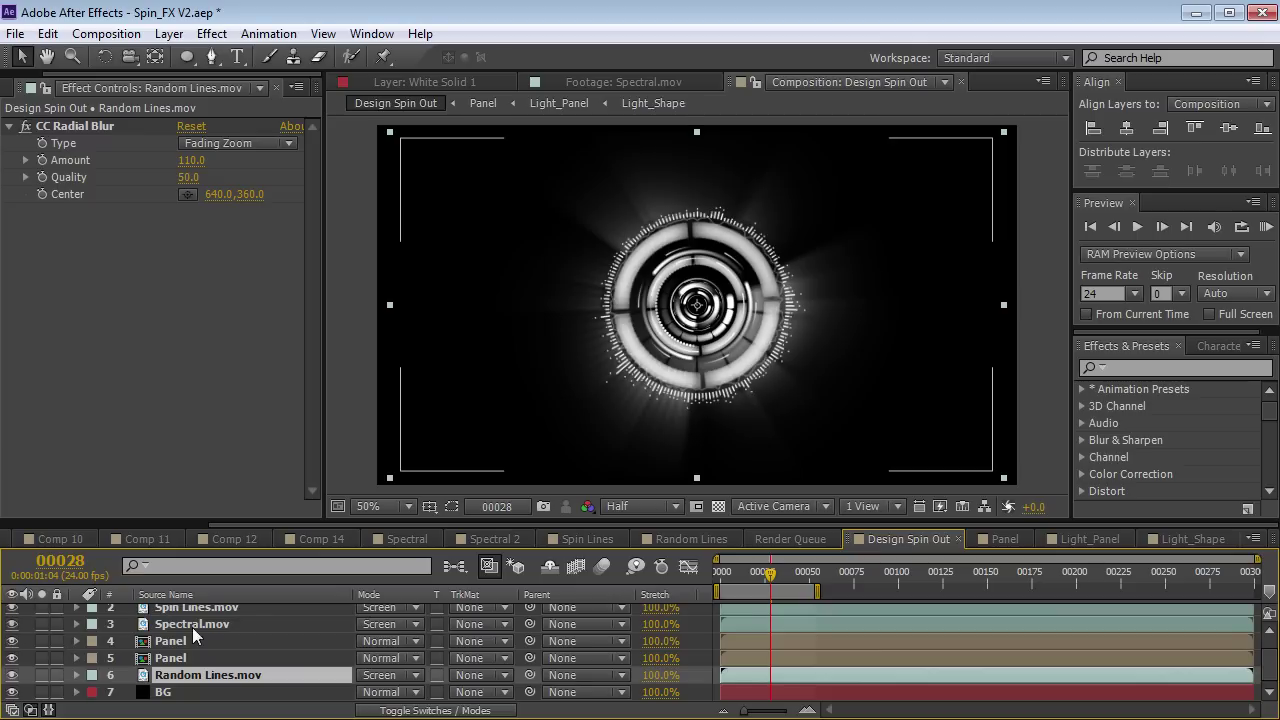
Set Spectral.mov's opacity to 53% and scale the whole ring design down slightly.
{"action": "left_click", "coordinate": [331, 623]}
{"action": "key", "text": "t"}
{"action": "left_click_drag", "start_coordinate": [369, 648], "coordinate": [308, 646]}
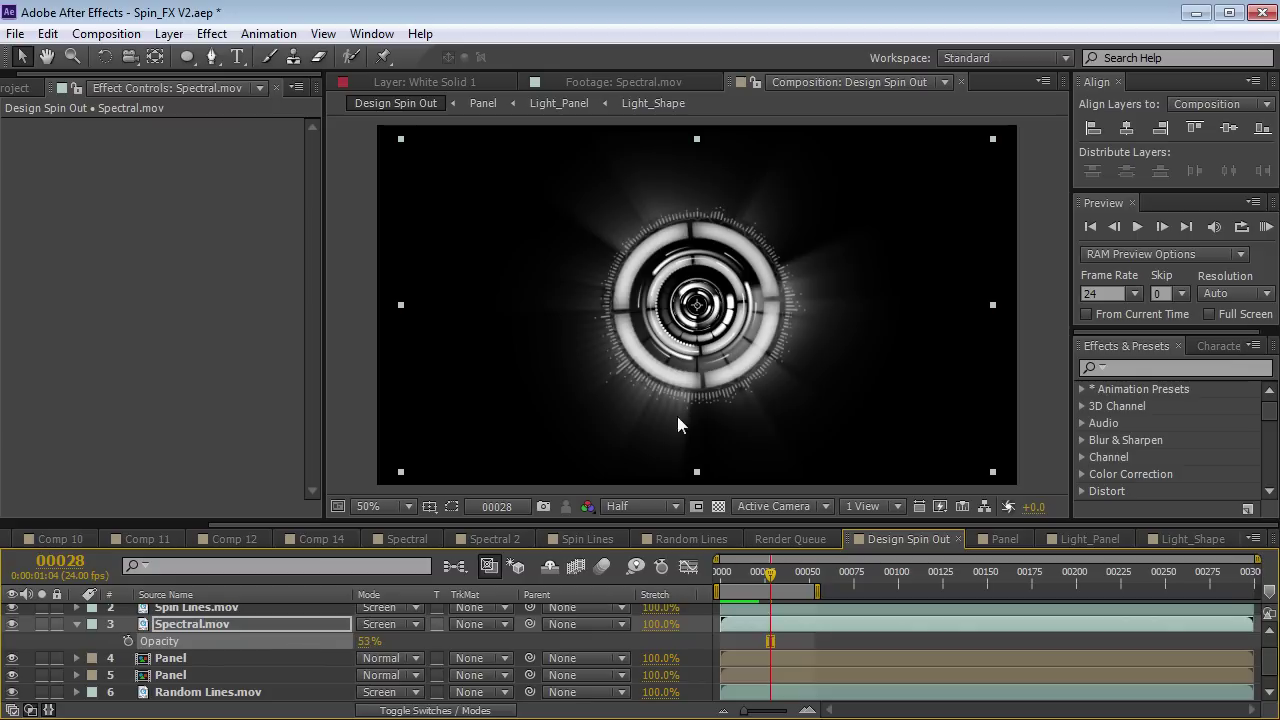
{"action": "left_click", "coordinate": [617, 348]}
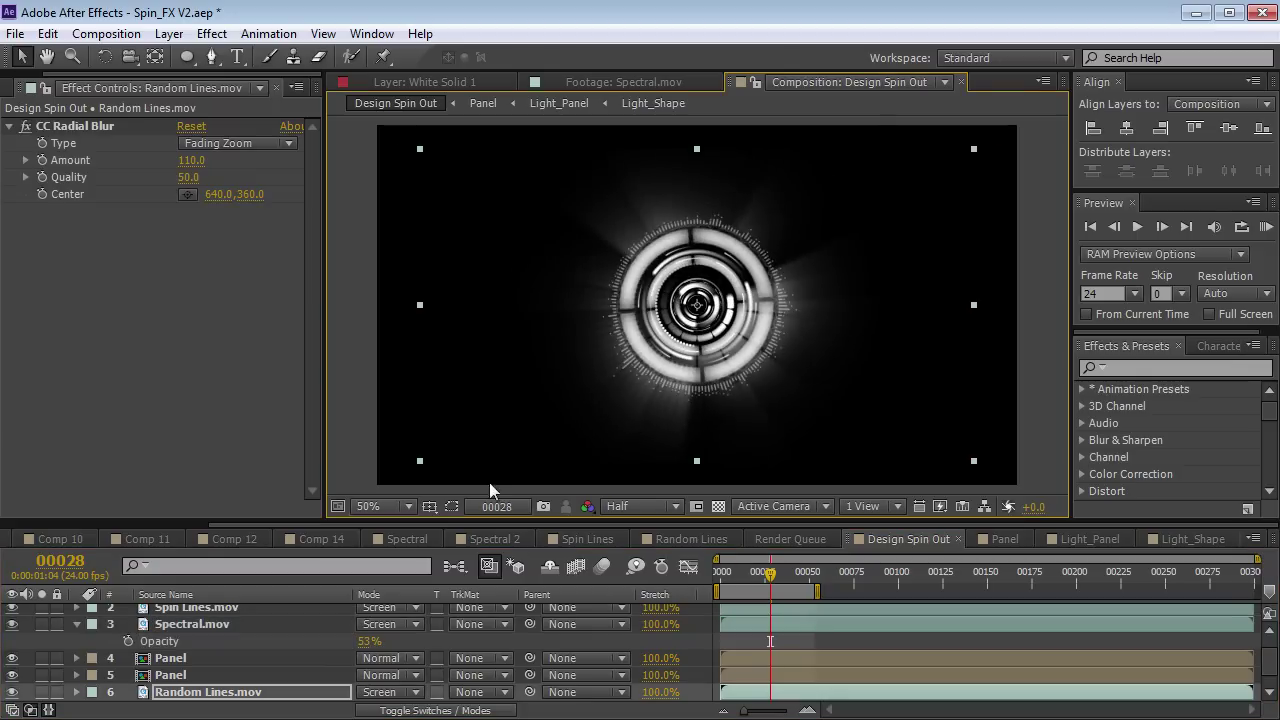
Add an adjustment layer above all layers and apply the Curves effect to it.
{"action": "key", "text": "ctrl+shift+bracketright"}
{"action": "left_click", "coordinate": [168, 34]}
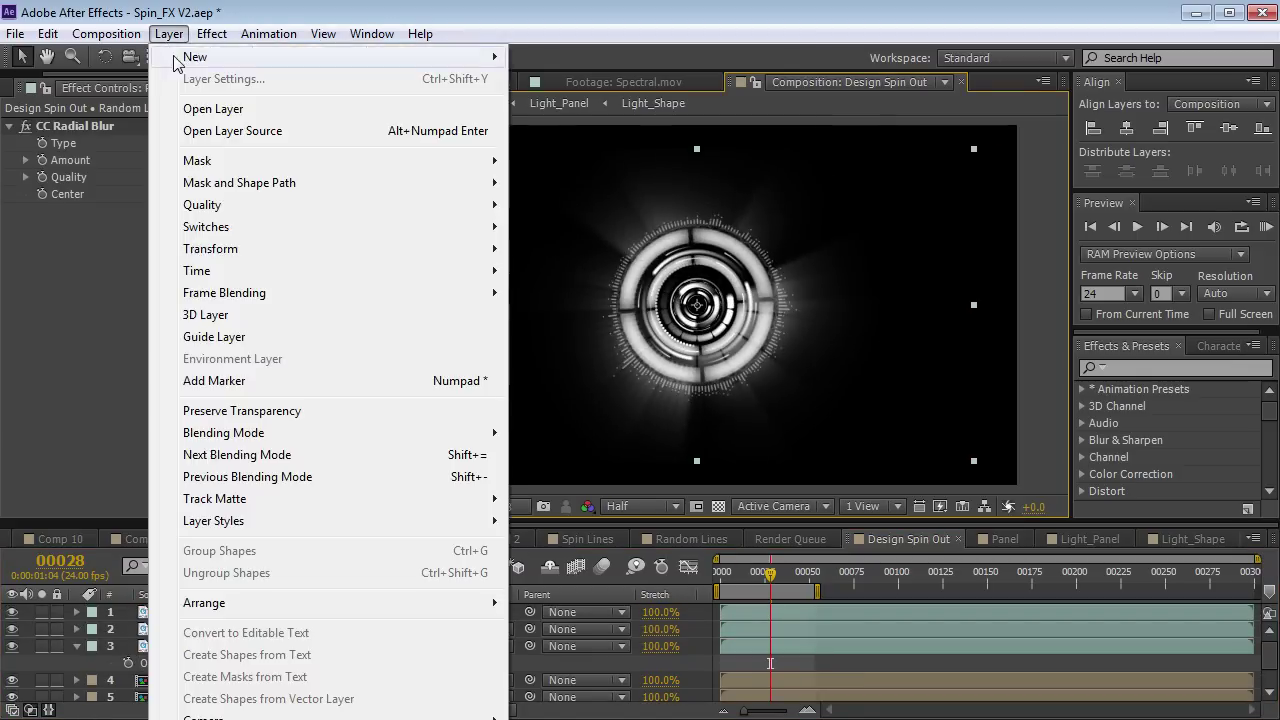
{"action": "mouse_move", "coordinate": [190, 57]}
{"action": "left_click", "coordinate": [565, 190]}
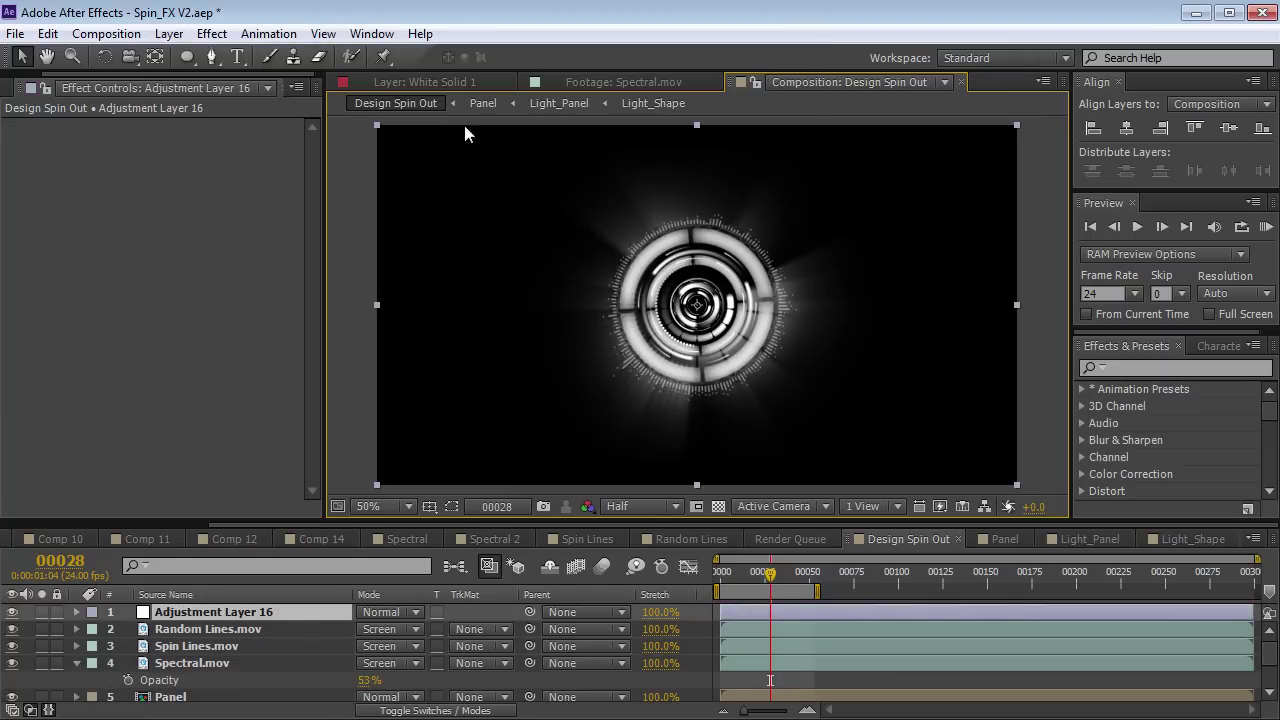
{"action": "left_click", "coordinate": [211, 34]}
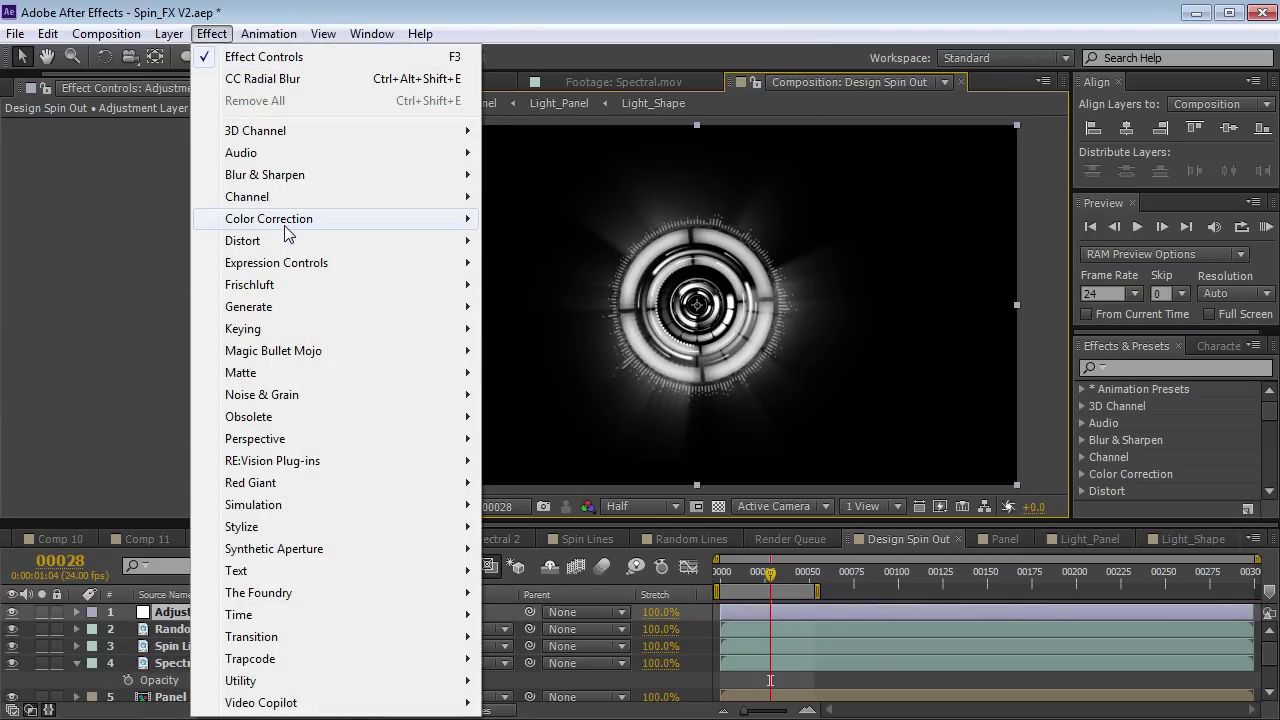
{"action": "mouse_move", "coordinate": [289, 227]}
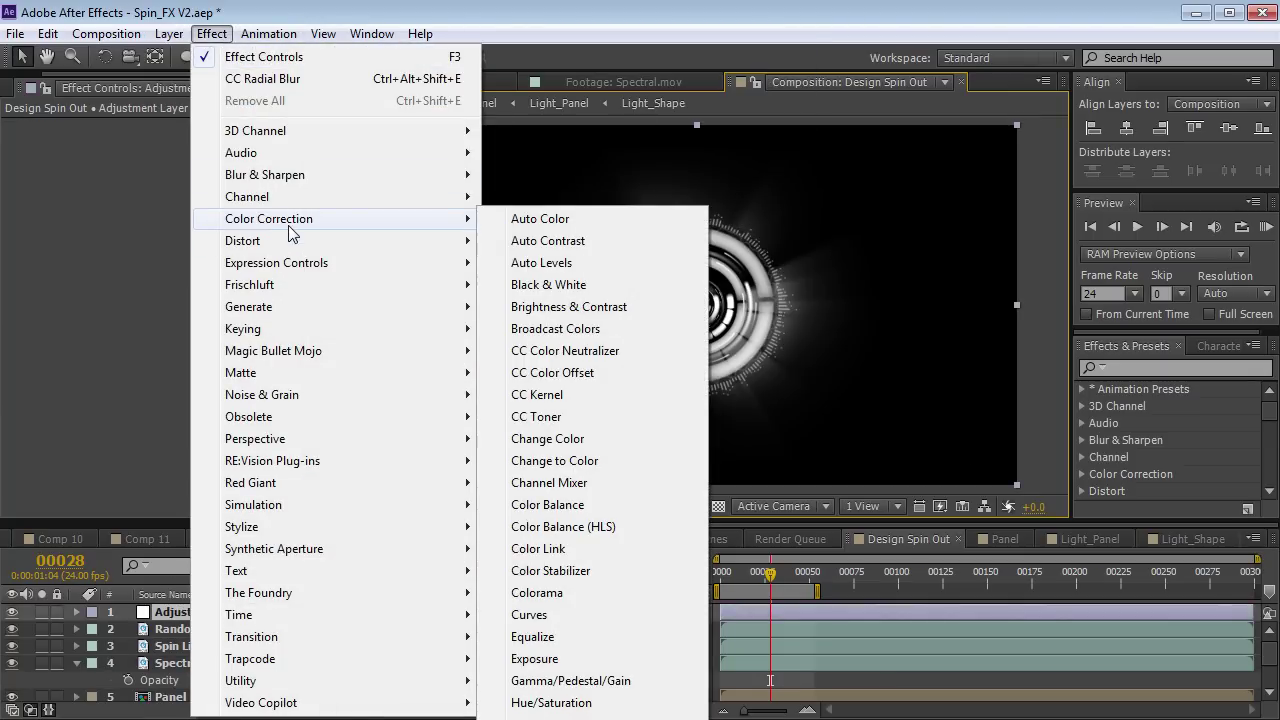
{"action": "left_click", "coordinate": [529, 614]}
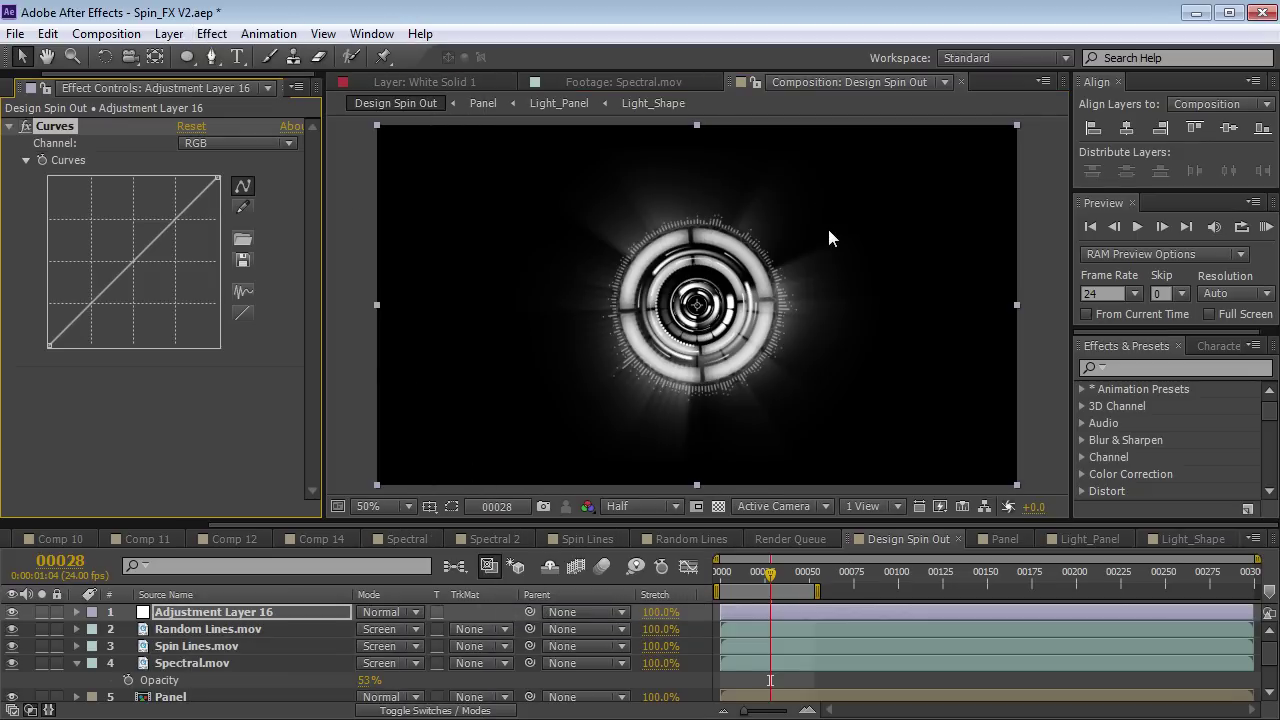
Lower the Red curve's midtones and raise the Blue curve's to tint the design blue.
{"action": "left_click", "coordinate": [230, 143]}
{"action": "left_click", "coordinate": [229, 185]}
{"action": "left_click_drag", "start_coordinate": [126, 268], "coordinate": [155, 284]}
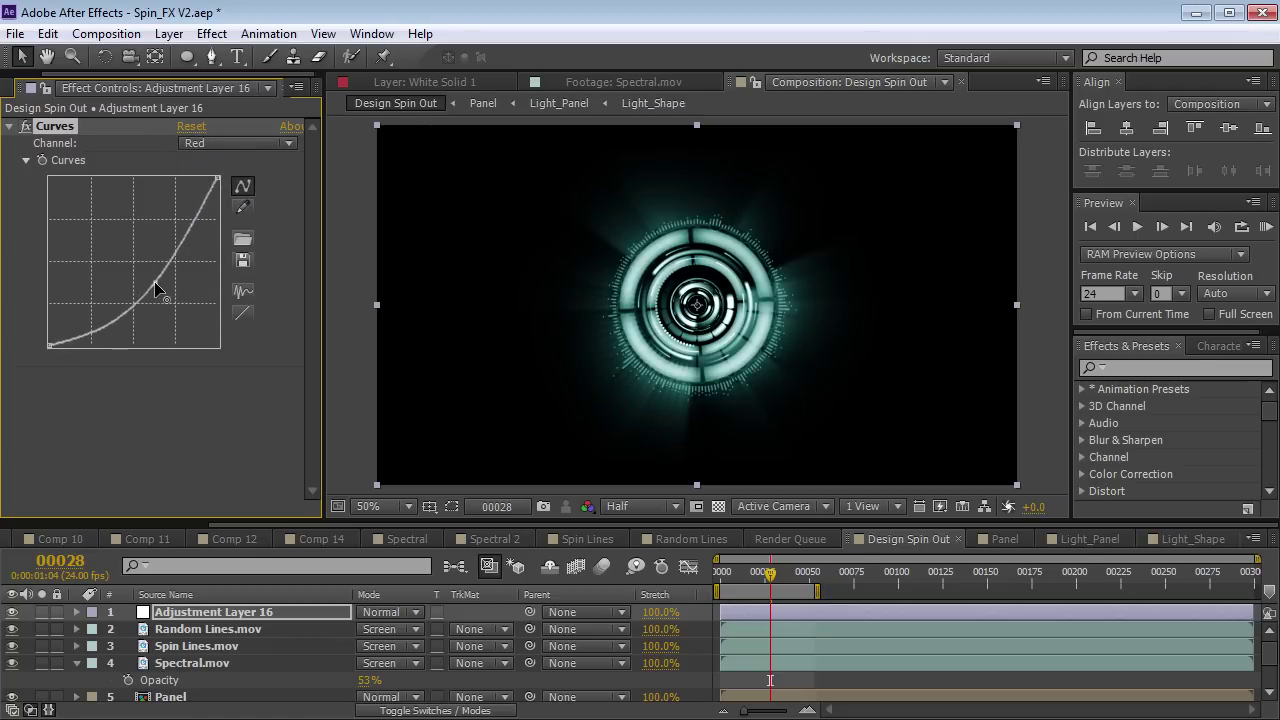
{"action": "left_click", "coordinate": [216, 141]}
{"action": "left_click", "coordinate": [229, 228]}
{"action": "mouse_move", "coordinate": [110, 272]}
{"action": "left_mouse_down"}
{"action": "mouse_move", "coordinate": [97, 266]}
{"action": "mouse_move", "coordinate": [117, 274]}
{"action": "mouse_move", "coordinate": [108, 261]}
{"action": "left_mouse_up"}
Raise the Green curve's midtones while holding its shadows down, and check the tint at other frames.
{"action": "left_click", "coordinate": [236, 141]}
{"action": "left_click", "coordinate": [229, 211]}
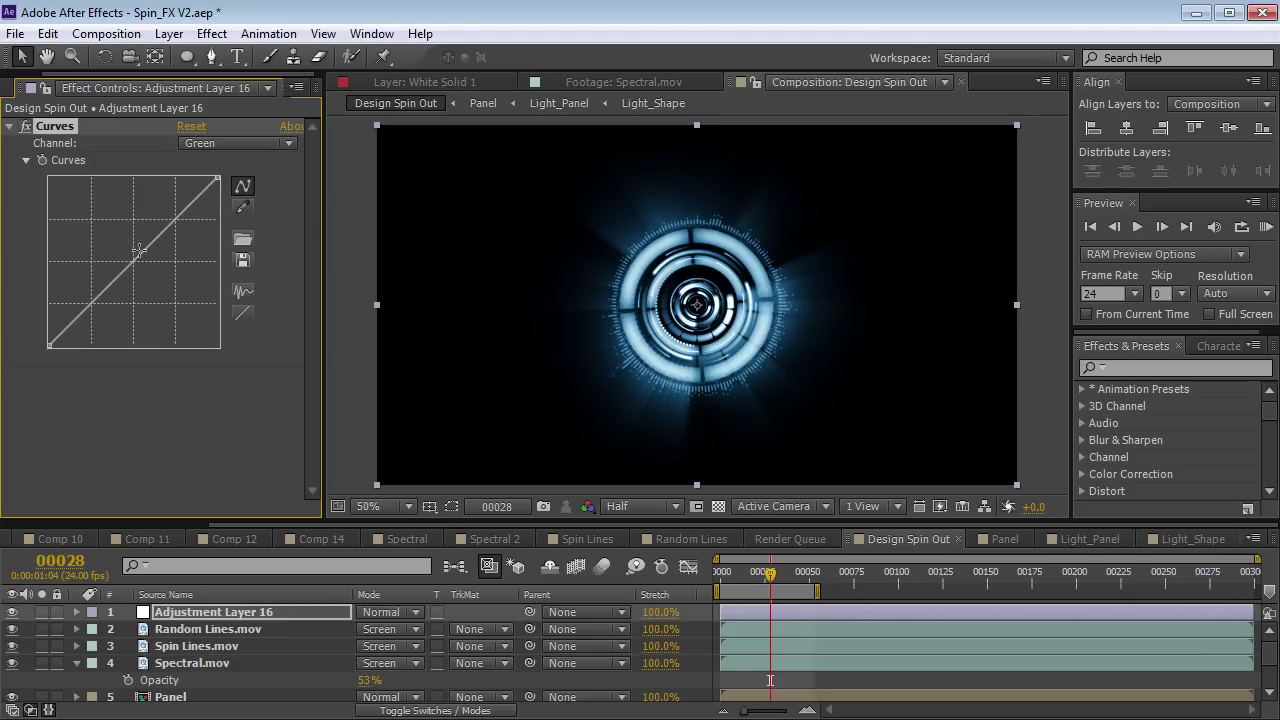
{"action": "left_click_drag", "start_coordinate": [103, 291], "coordinate": [90, 312]}
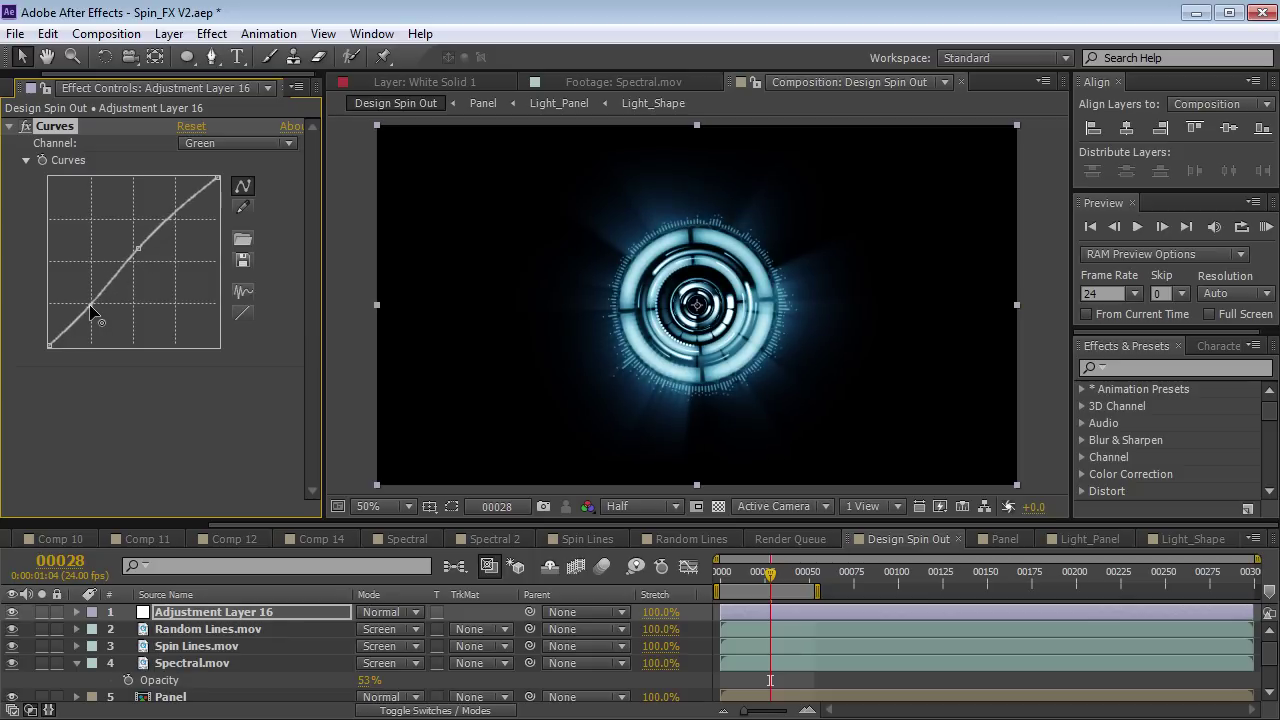
{"action": "left_click_drag", "start_coordinate": [137, 250], "coordinate": [145, 240]}
{"action": "left_click", "coordinate": [745, 579]}
{"action": "left_click_drag", "start_coordinate": [748, 586], "coordinate": [793, 585]}
Add a Glow effect to the adjustment layer, tune its settings for a soft bright bloom, and scrub to check it.
{"action": "left_click", "coordinate": [212, 33]}
{"action": "mouse_move", "coordinate": [300, 526]}
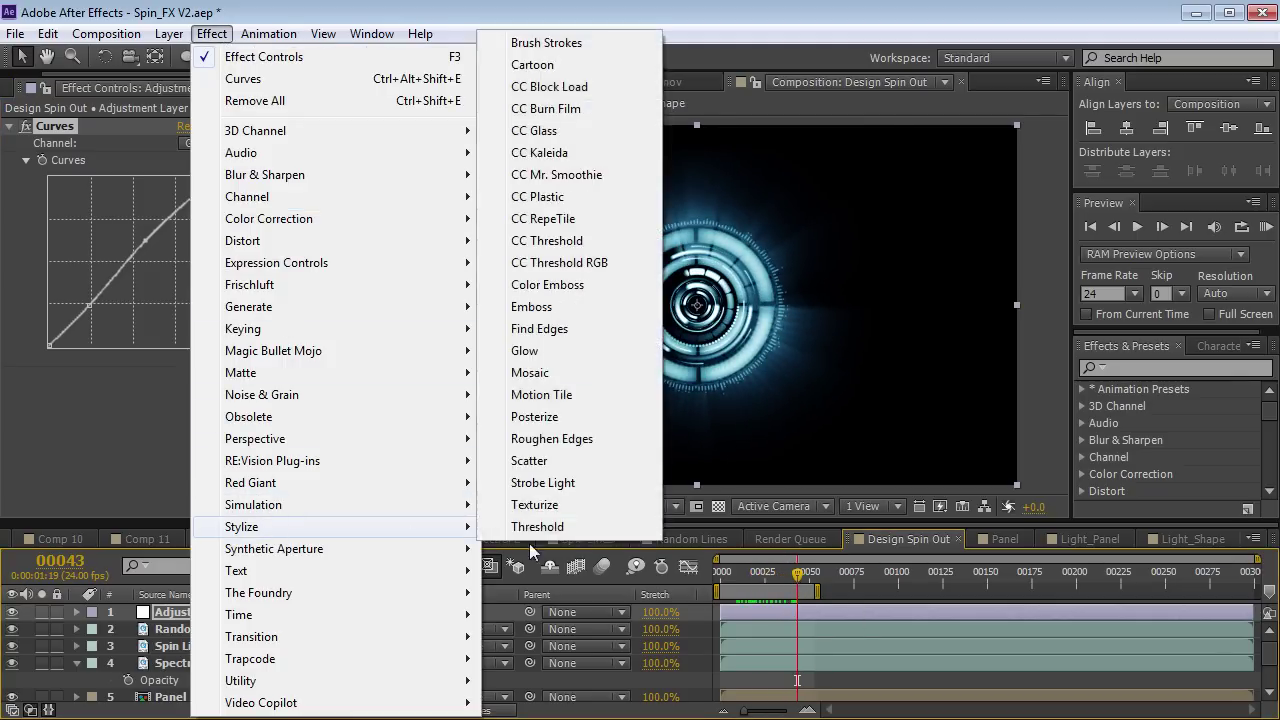
{"action": "left_click", "coordinate": [515, 350]}
{"action": "left_click_drag", "start_coordinate": [191, 285], "coordinate": [273, 284]}
{"action": "left_click_drag", "start_coordinate": [188, 306], "coordinate": [33, 304]}
{"action": "left_click_drag", "start_coordinate": [188, 285], "coordinate": [87, 288]}
{"action": "left_click_drag", "start_coordinate": [755, 581], "coordinate": [795, 578]}
Check Spin Lines.mov by switching its visibility off and on, and set its opacity to 32%.
{"action": "left_click", "coordinate": [158, 645]}
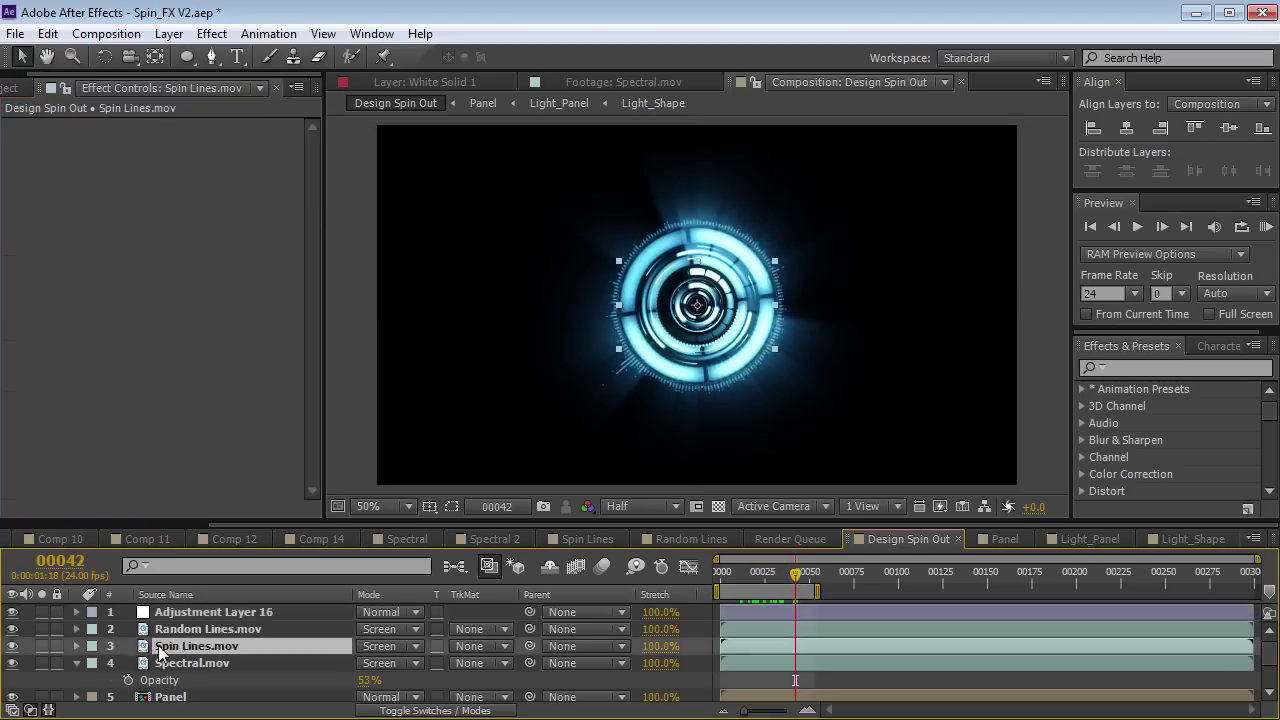
{"action": "left_click", "coordinate": [13, 647]}
{"action": "left_click", "coordinate": [13, 647]}
{"action": "key", "text": "t"}
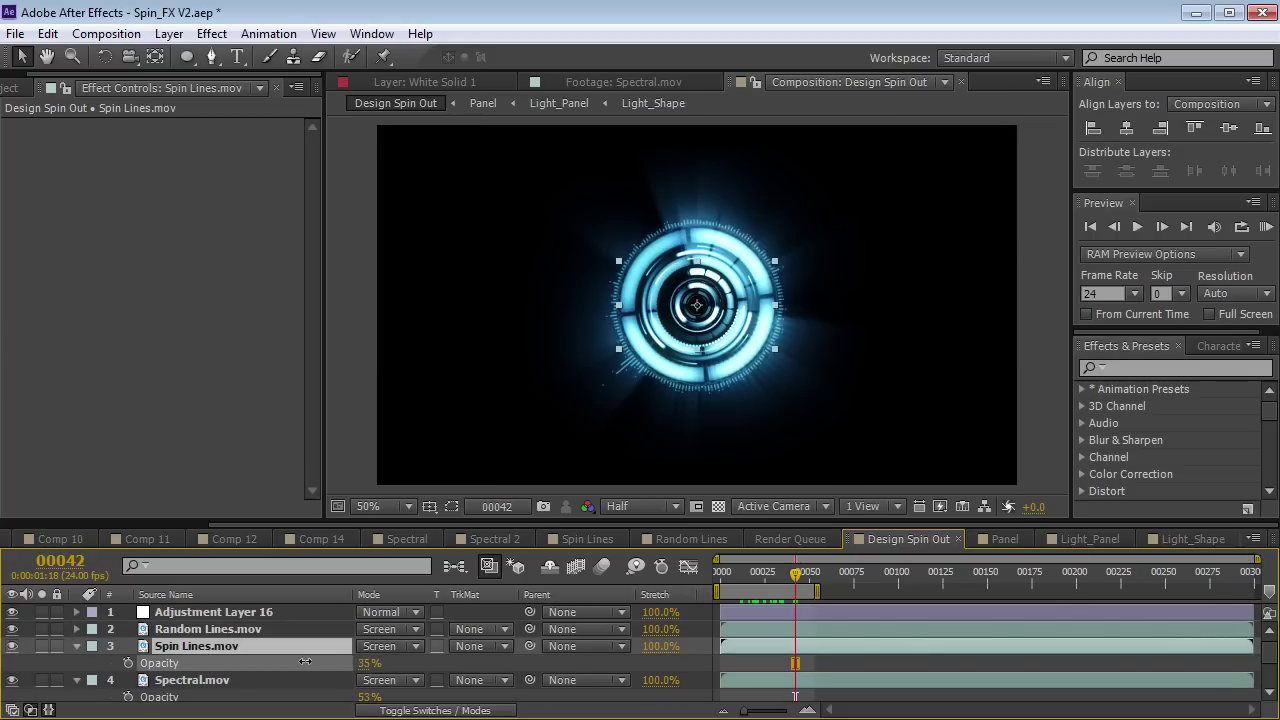
{"action": "left_click_drag", "start_coordinate": [303, 662], "coordinate": [303, 662]}
{"action": "scroll", "coordinate": [737, 340], "scroll_direction": "up", "scroll_amount": 1}
{"action": "scroll", "coordinate": [737, 340], "scroll_direction": "down", "scroll_amount": 1}
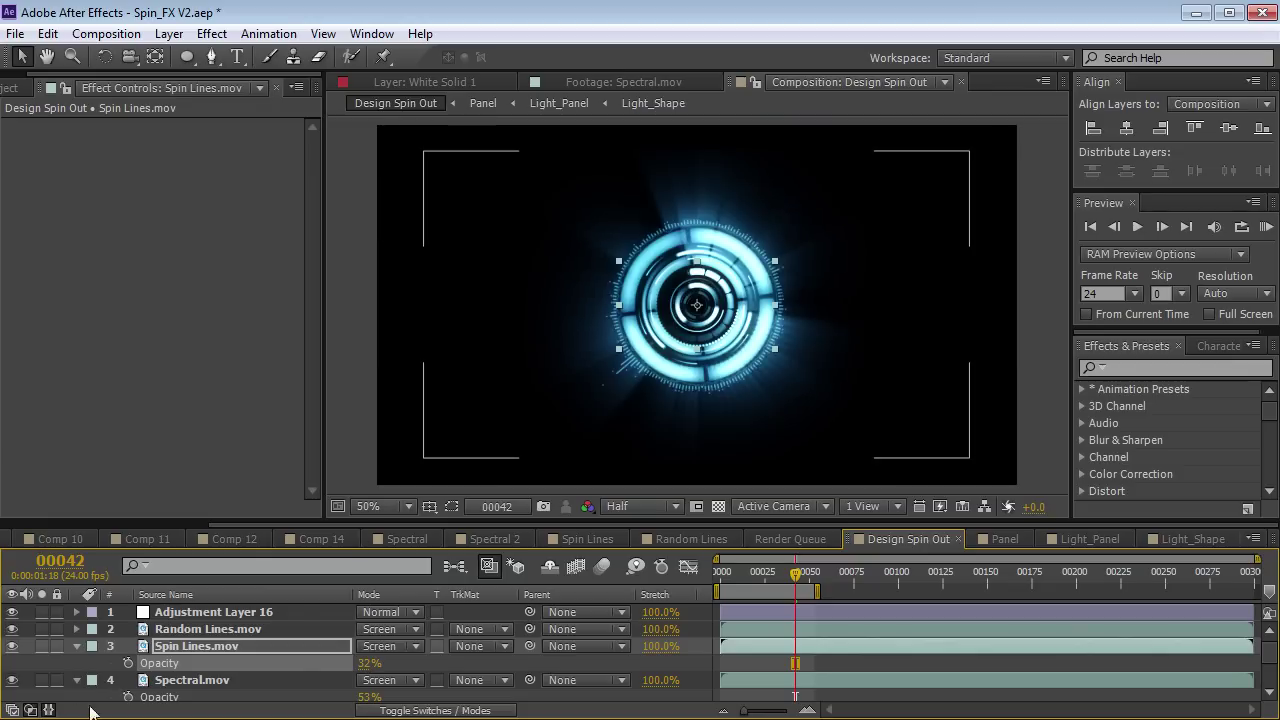
Check Spectral.mov by switching its visibility off and on, and set its opacity to 24%.
{"action": "left_click", "coordinate": [13, 681]}
{"action": "left_click", "coordinate": [13, 681]}
{"action": "scroll", "coordinate": [29, 645], "scroll_direction": "down", "scroll_amount": 1}
{"action": "left_click", "coordinate": [12, 629]}
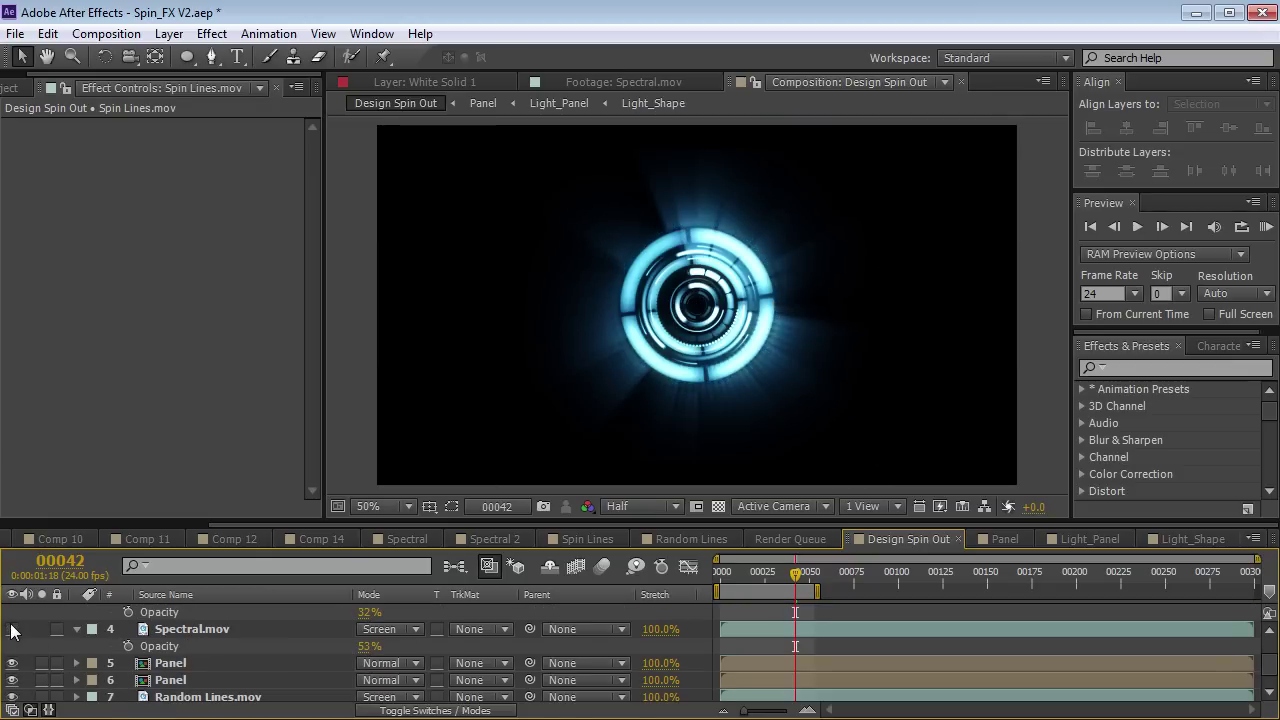
{"action": "left_click", "coordinate": [12, 629]}
{"action": "left_click", "coordinate": [190, 629]}
{"action": "left_click_drag", "start_coordinate": [370, 646], "coordinate": [329, 646]}
{"action": "scroll", "coordinate": [91, 648], "scroll_direction": "up", "scroll_amount": 2}
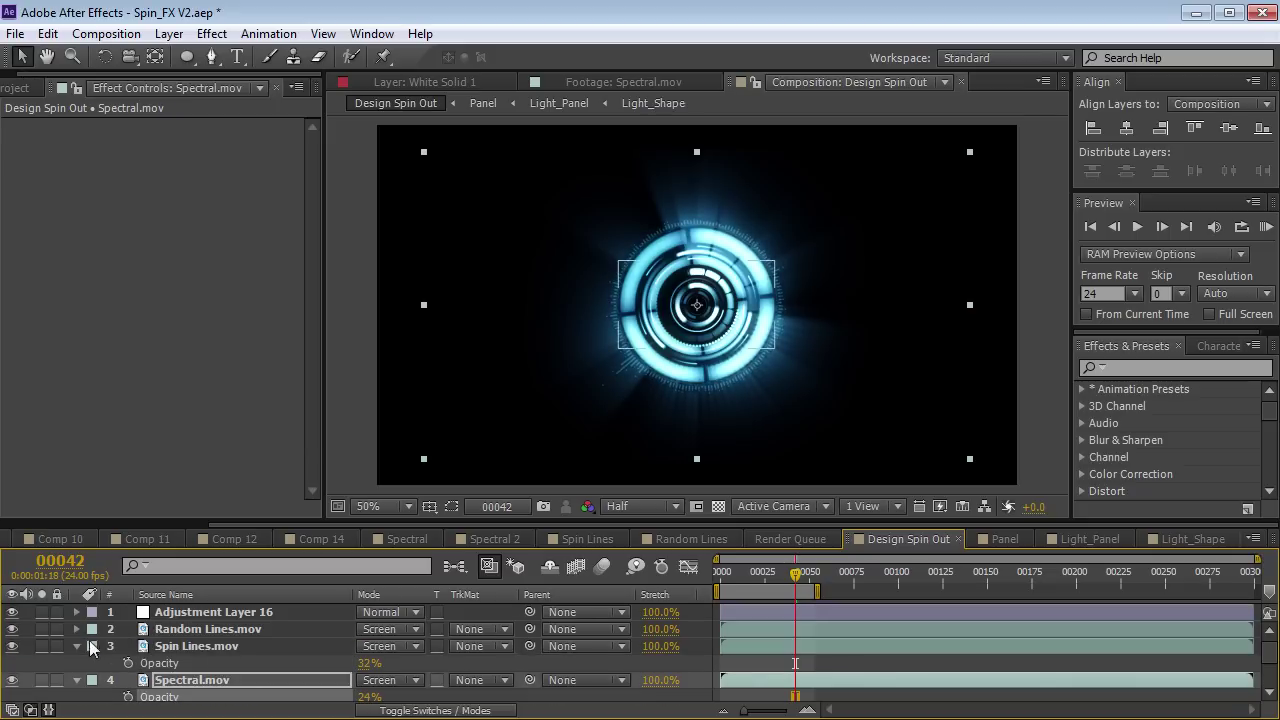
Toggle the upper Random Lines.mov layer's visibility to check it, set its opacity to 54%, and preview the composition.
{"action": "left_click", "coordinate": [12, 629]}
{"action": "left_click", "coordinate": [12, 629]}
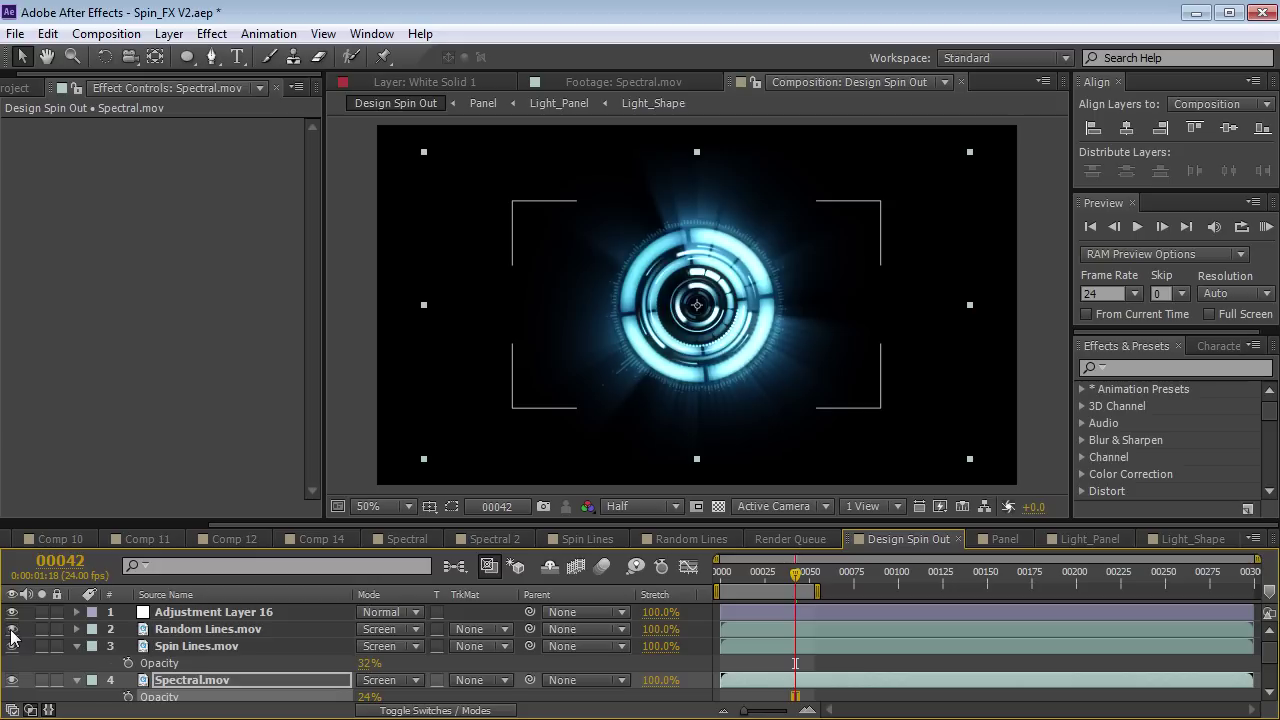
{"action": "left_click", "coordinate": [226, 630]}
{"action": "key", "text": "t"}
{"action": "left_click_drag", "start_coordinate": [378, 646], "coordinate": [327, 649]}
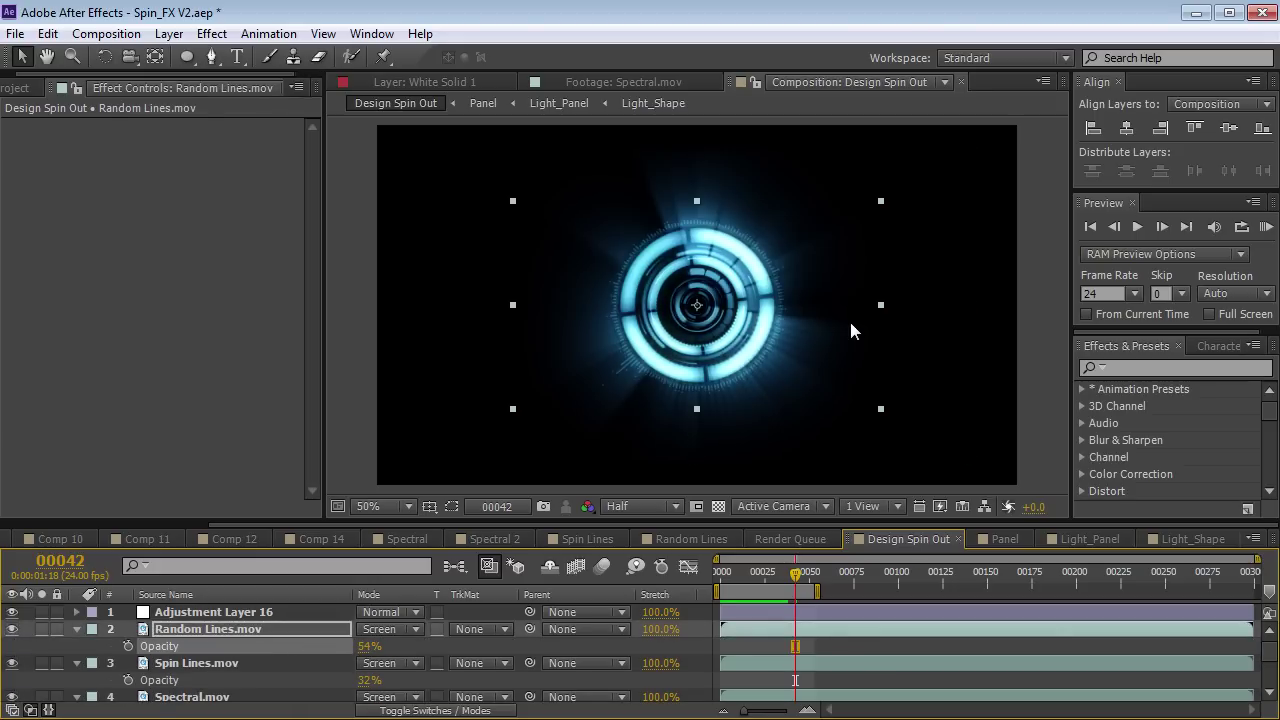
{"action": "key", "text": "KP_0"}
{"action": "key", "text": "space"}
Open the Spec_c.mov, Spec_d.mov, Spec_b.mov and Spec_a.mov footage and compare their spectrum rings.
{"action": "left_click", "coordinate": [20, 88]}
{"action": "left_click", "coordinate": [88, 343]}
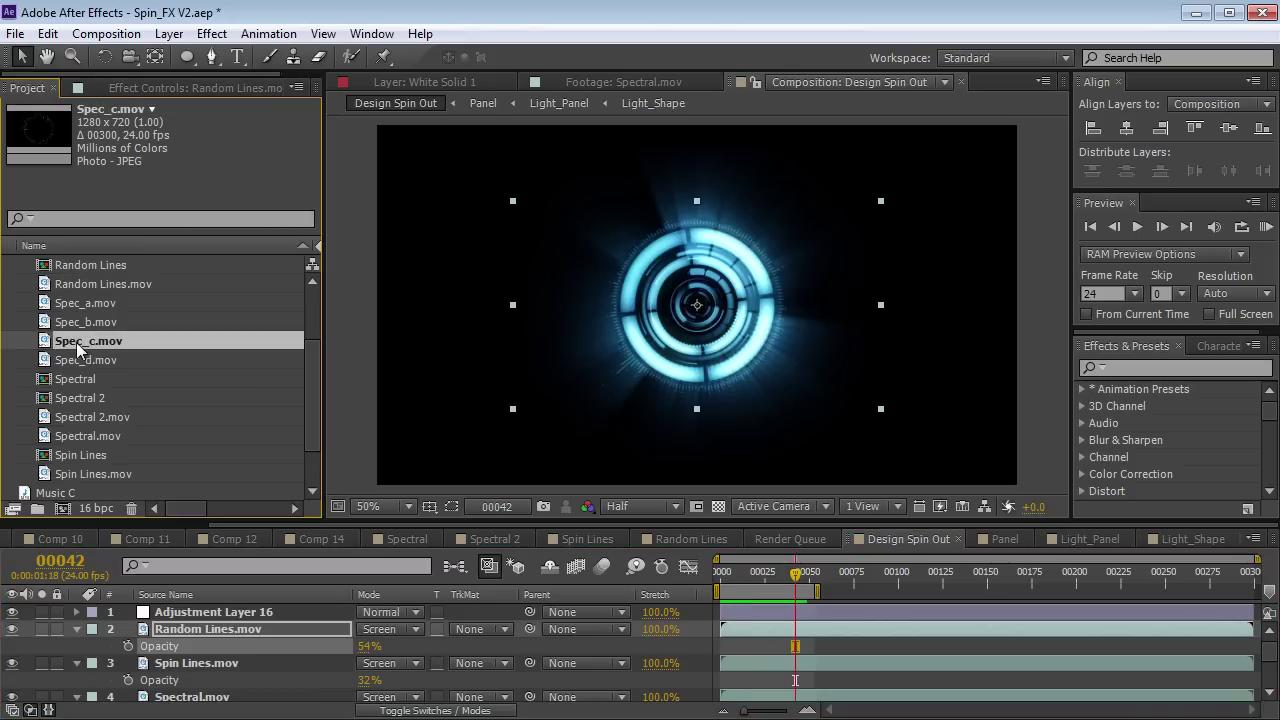
{"action": "double_click", "coordinate": [78, 345]}
{"action": "left_click_drag", "start_coordinate": [428, 463], "coordinate": [520, 463]}
{"action": "key", "text": "period"}
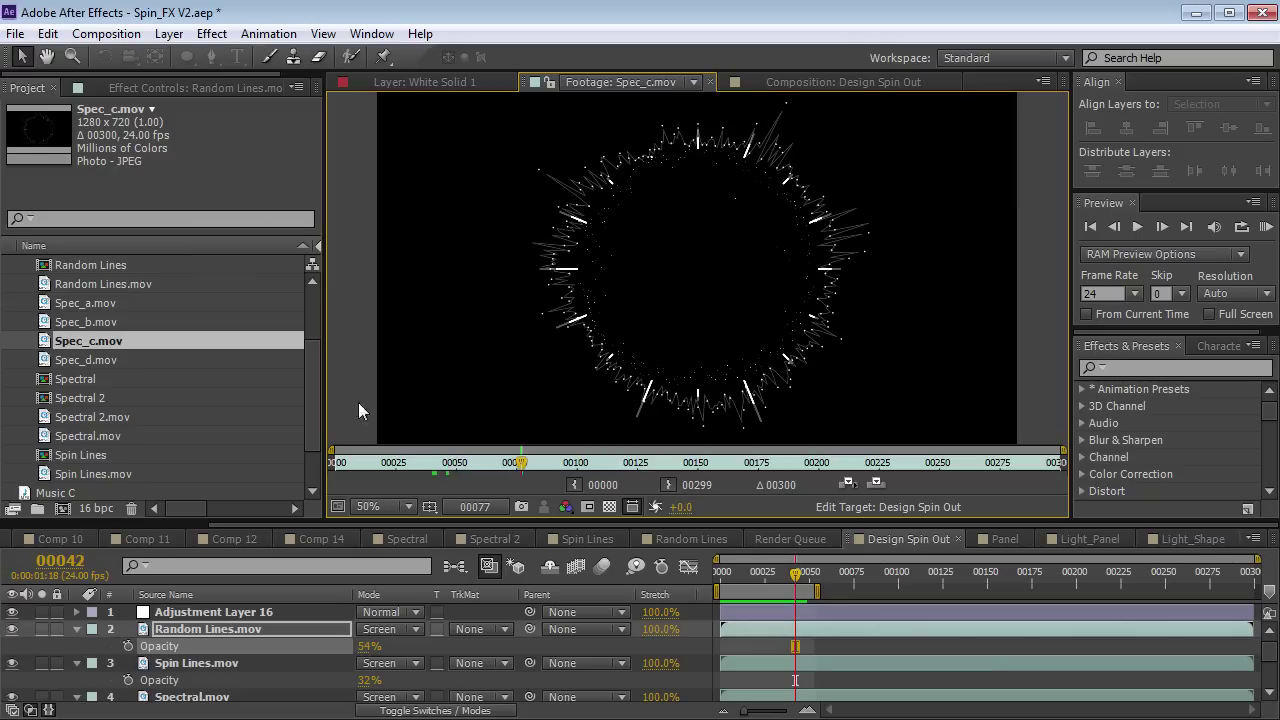
{"action": "double_click", "coordinate": [79, 359]}
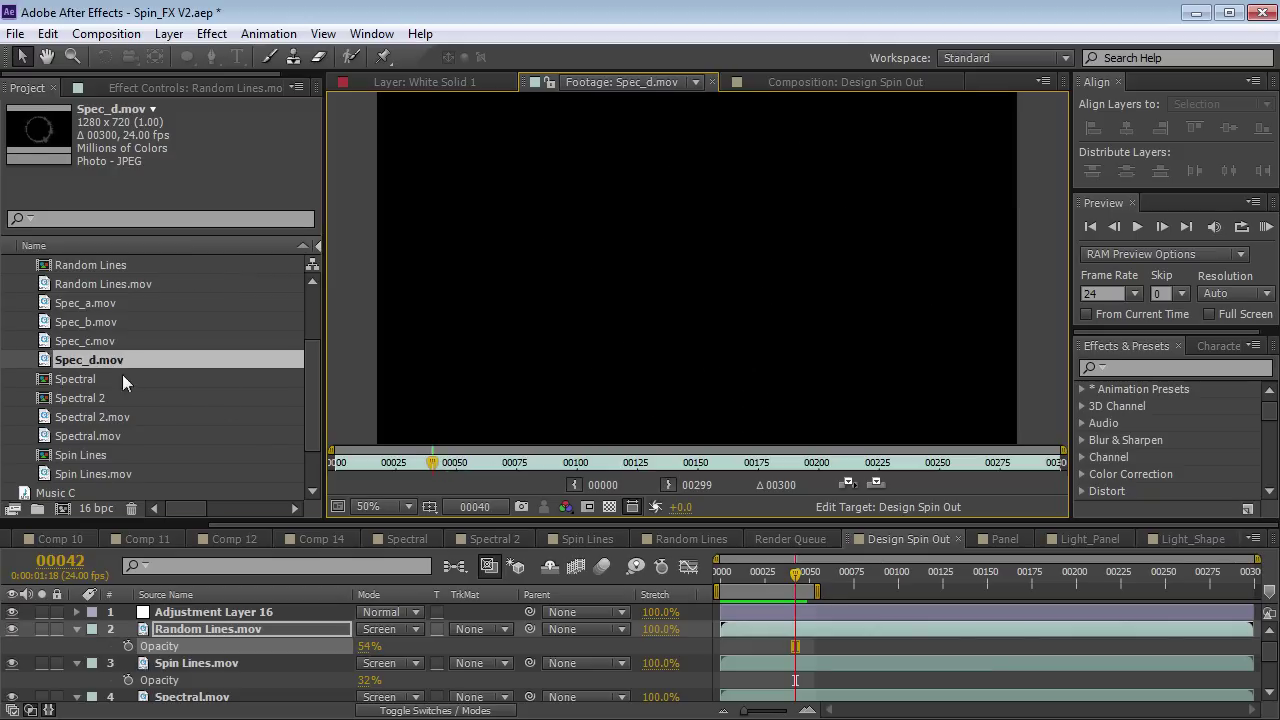
{"action": "double_click", "coordinate": [62, 322]}
{"action": "left_click_drag", "start_coordinate": [411, 467], "coordinate": [437, 463]}
{"action": "double_click", "coordinate": [102, 305]}
{"action": "double_click", "coordinate": [101, 321]}
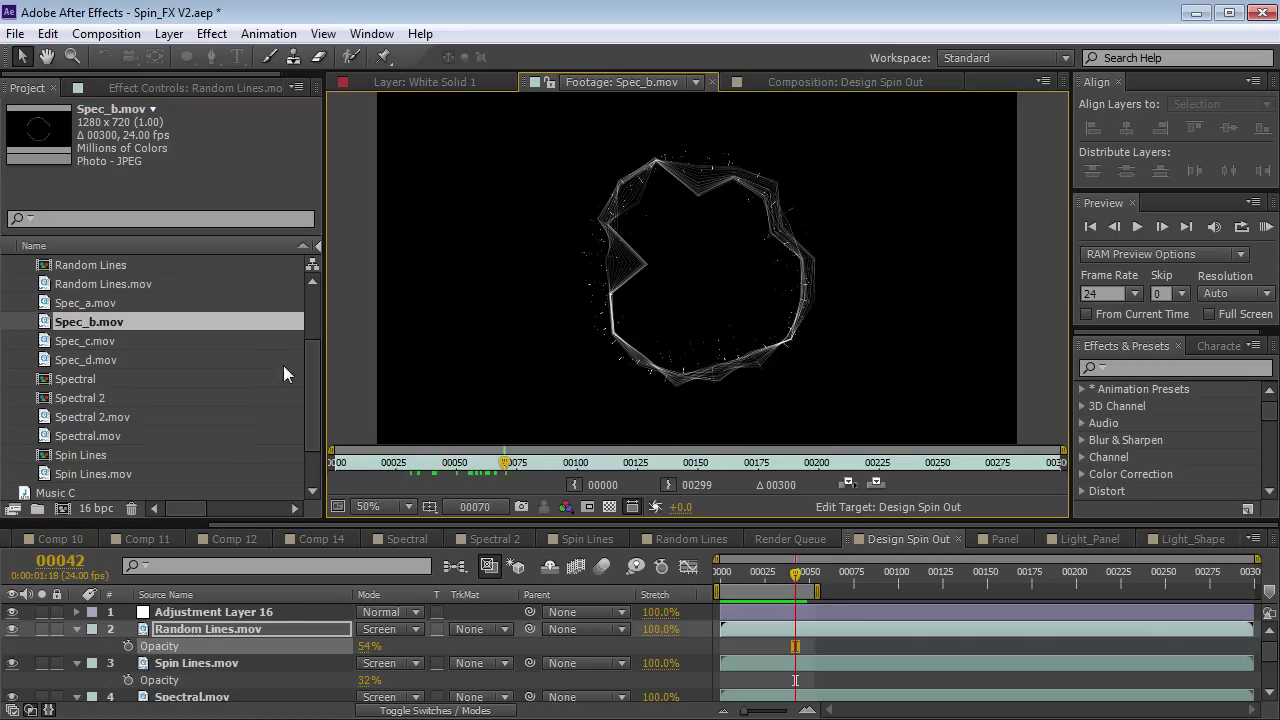
Add Spec_b.mov to the Design Spin Out composition directly beneath the adjustment layer.
{"action": "left_click", "coordinate": [796, 84]}
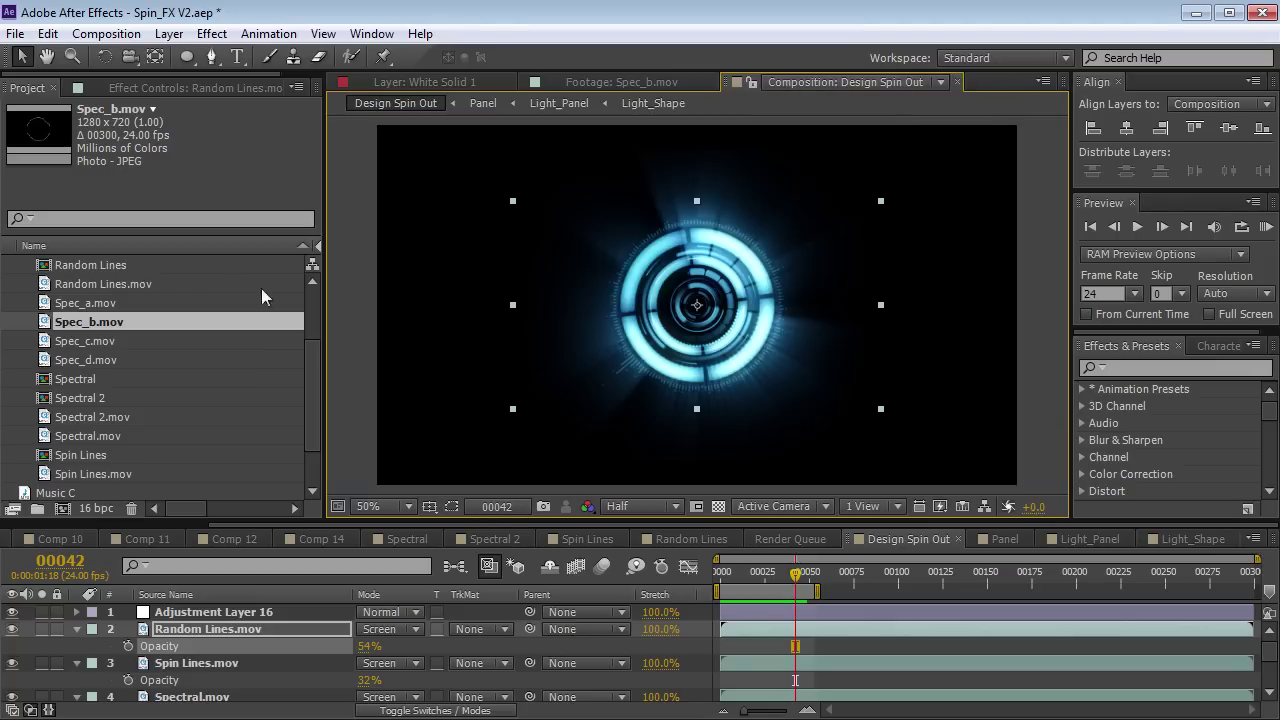
{"action": "left_click_drag", "start_coordinate": [95, 325], "coordinate": [250, 622]}
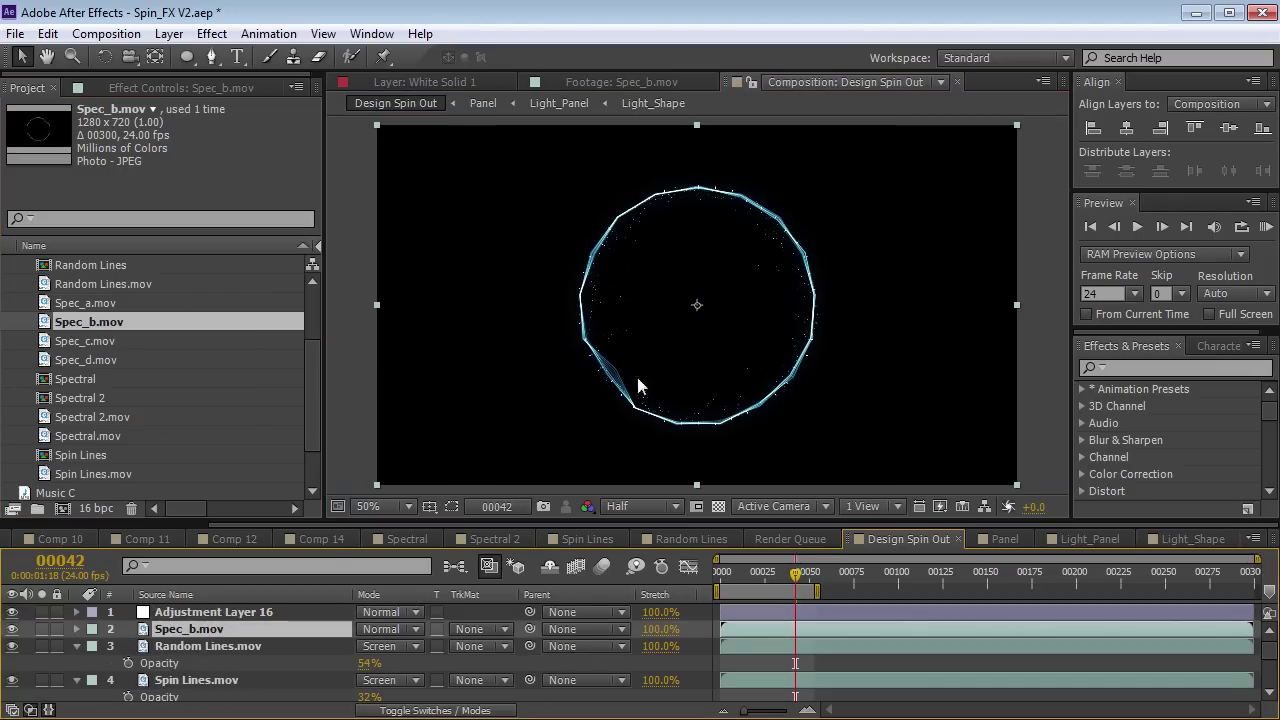
Set the Spec_b.mov layer's blend mode to Screen and scale it down to fit inside the panel rings.
{"action": "left_click", "coordinate": [393, 628]}
{"action": "left_click", "coordinate": [450, 332]}
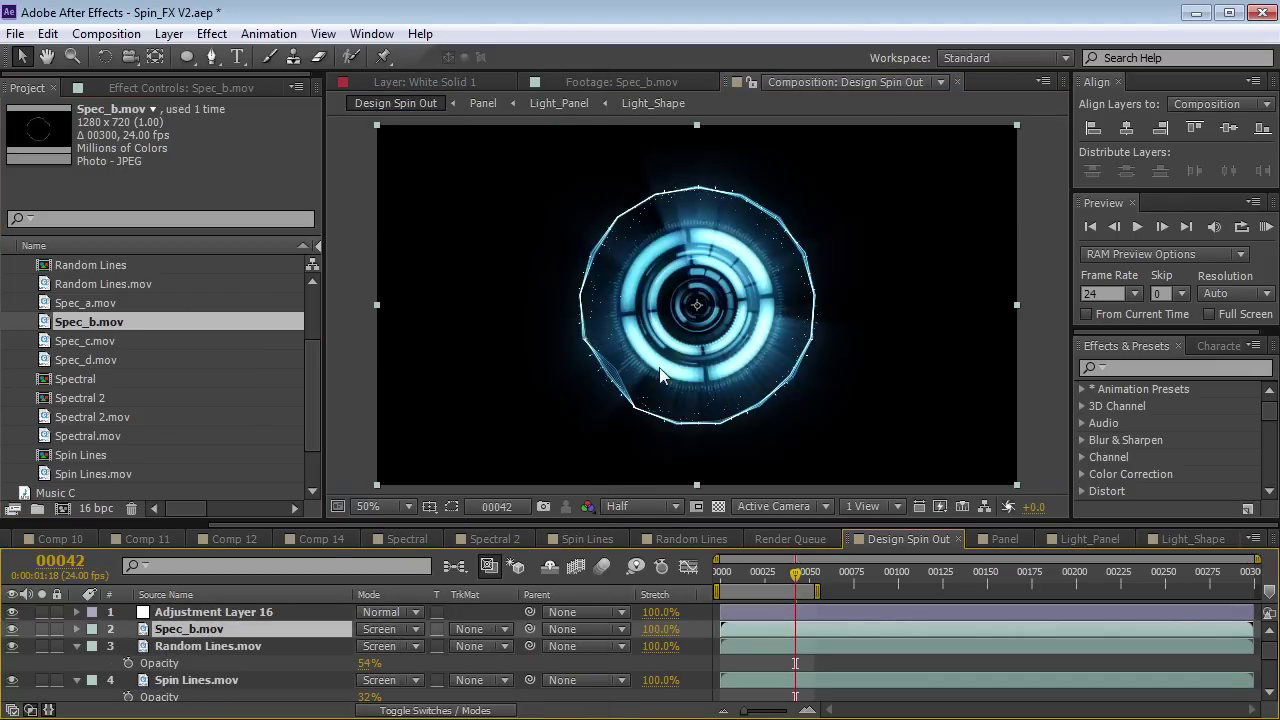
{"action": "left_click_drag", "start_coordinate": [1016, 486], "coordinate": [812, 349]}
Shift the Spec_b.mov layer earlier in the timeline, enlarge its ring slightly within the panel rings, and preview the composition.
{"action": "left_click_drag", "start_coordinate": [870, 628], "coordinate": [773, 627]}
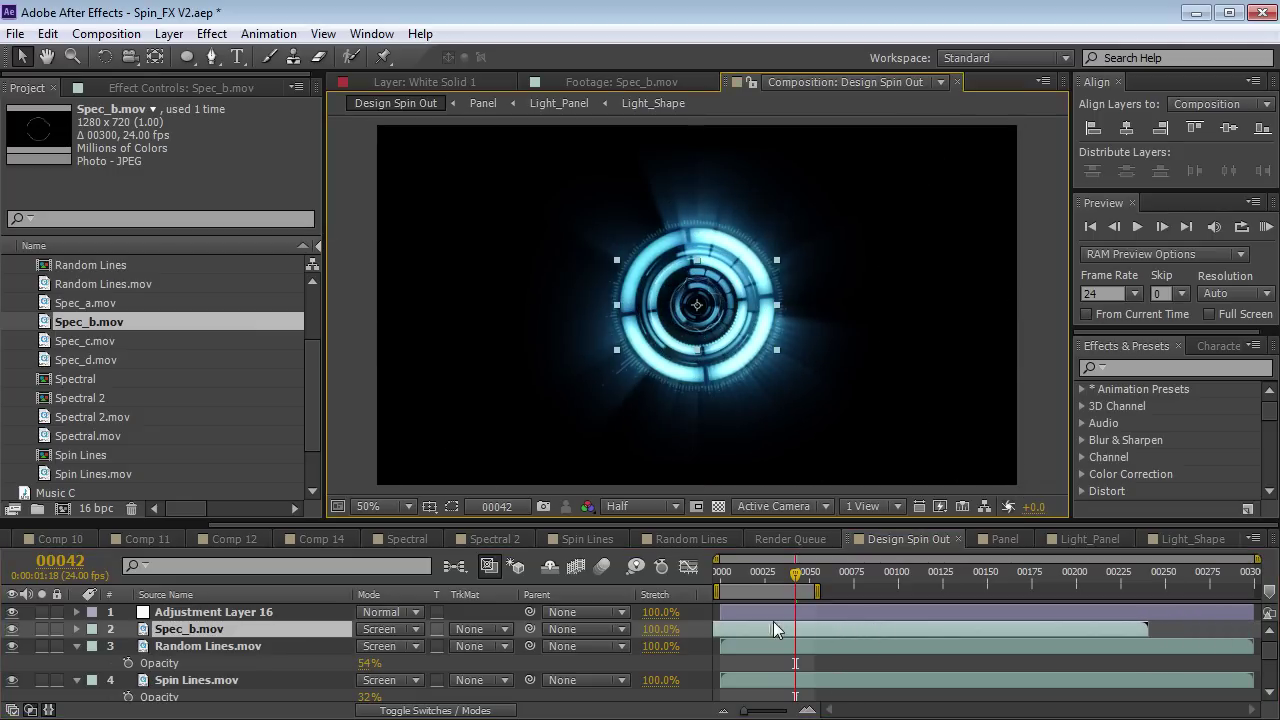
{"action": "key", "text": "slash"}
{"action": "left_click_drag", "start_coordinate": [854, 397], "coordinate": [963, 463]}
{"action": "left_click_drag", "start_coordinate": [940, 444], "coordinate": [928, 436]}
{"action": "scroll", "coordinate": [691, 357], "scroll_direction": "down", "scroll_amount": 1}
{"action": "key", "text": "KP_0"}
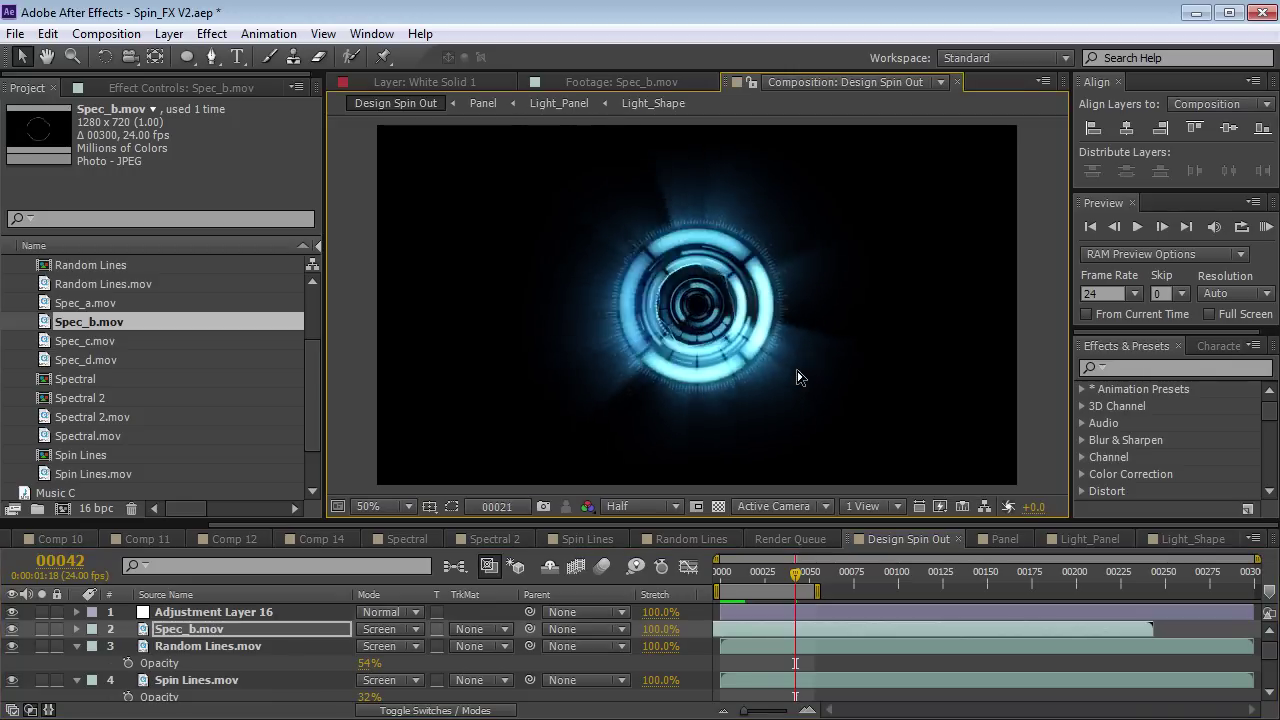
{"action": "key", "text": "space"}
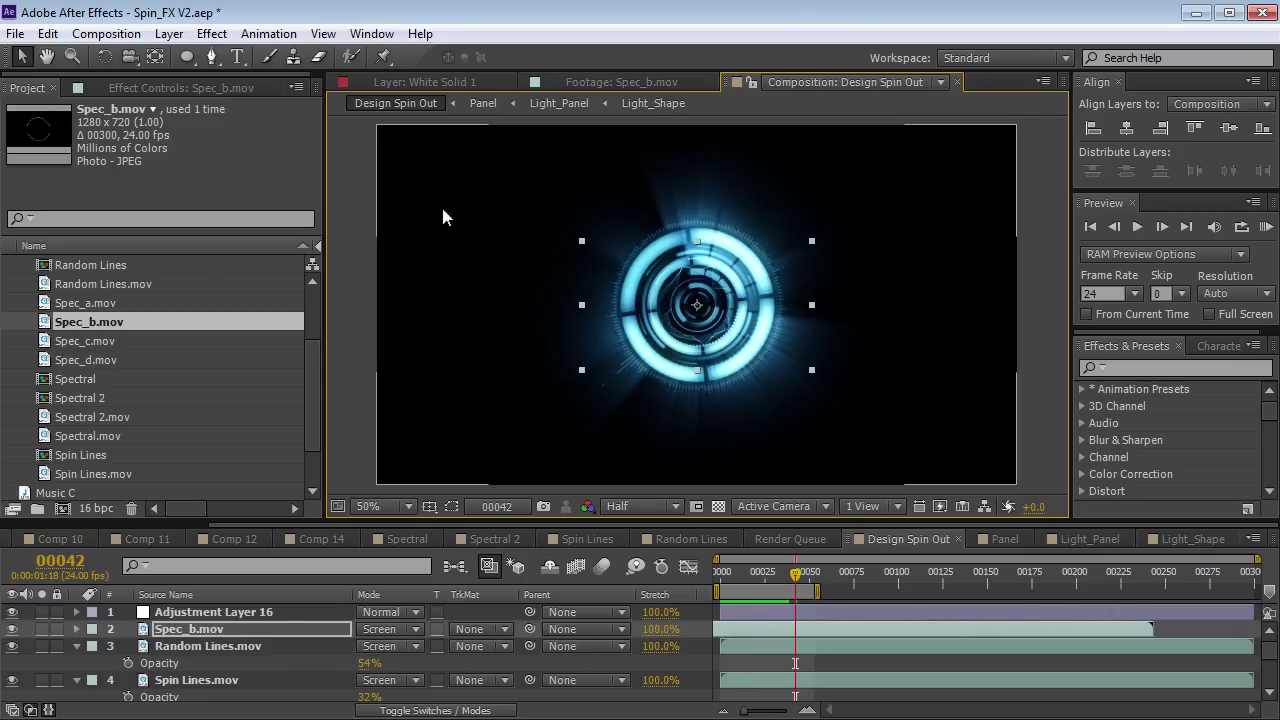
Add Spec_c.mov in Screen mode directly beneath the adjustment layer, scaled down so its spectrum closely surrounds the outer panel ring.
{"action": "left_click_drag", "start_coordinate": [90, 341], "coordinate": [708, 360]}
{"action": "left_click", "coordinate": [378, 612]}
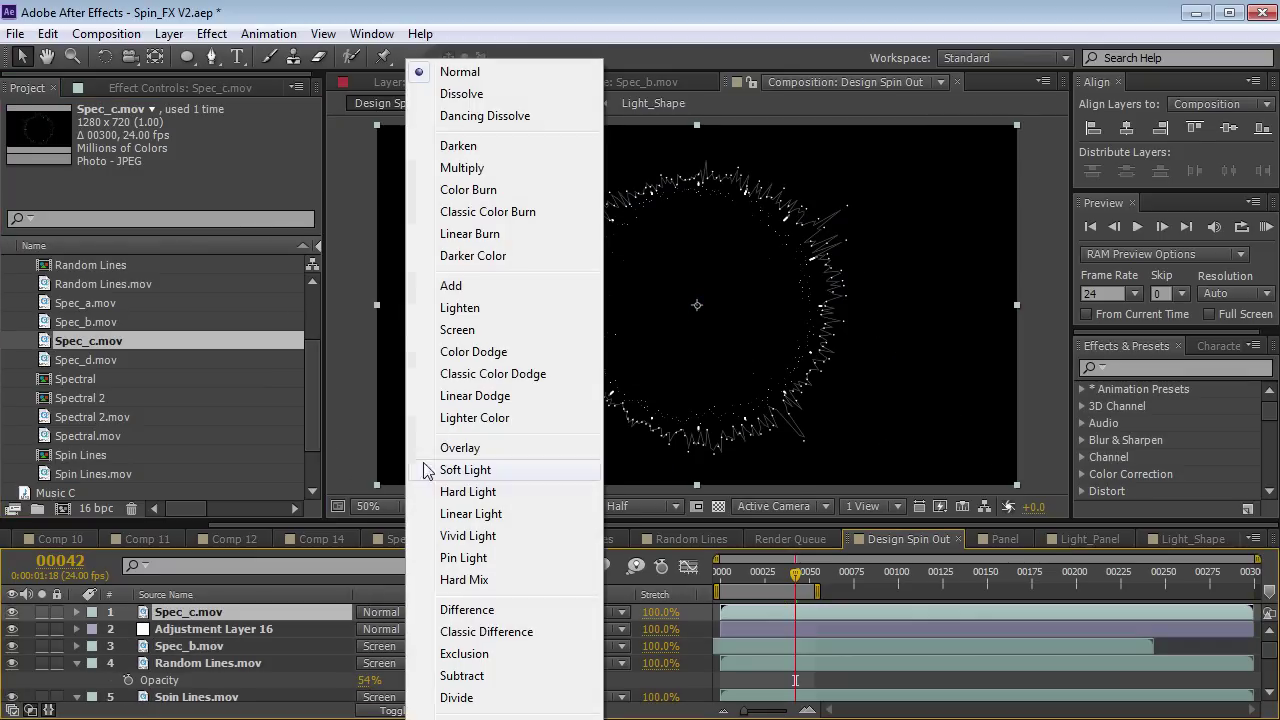
{"action": "left_click", "coordinate": [450, 329]}
{"action": "left_click_drag", "start_coordinate": [1017, 487], "coordinate": [907, 430]}
{"action": "key", "text": "ctrl+bracketleft"}
Apply Curves to Spec_c.mov and shape its RGB curve into an S, darkening the shadows and lifting the highlights.
{"action": "left_click", "coordinate": [211, 33]}
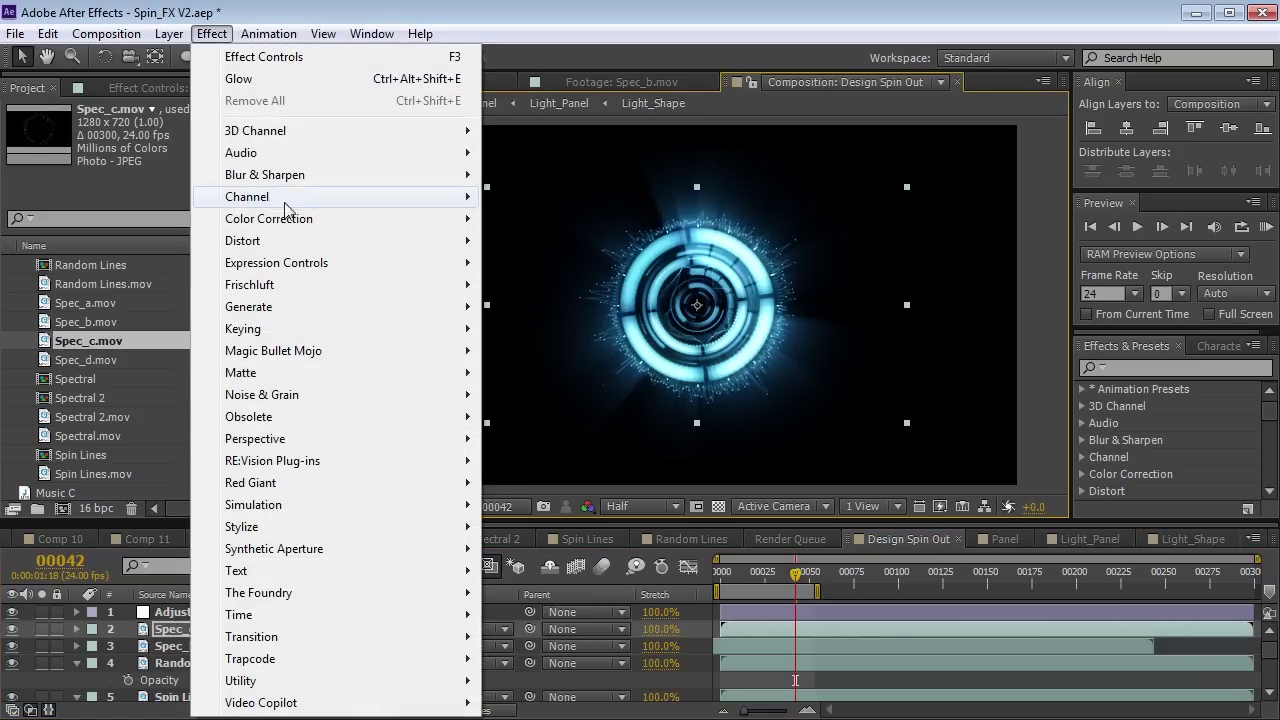
{"action": "mouse_move", "coordinate": [270, 218]}
{"action": "left_click", "coordinate": [530, 613]}
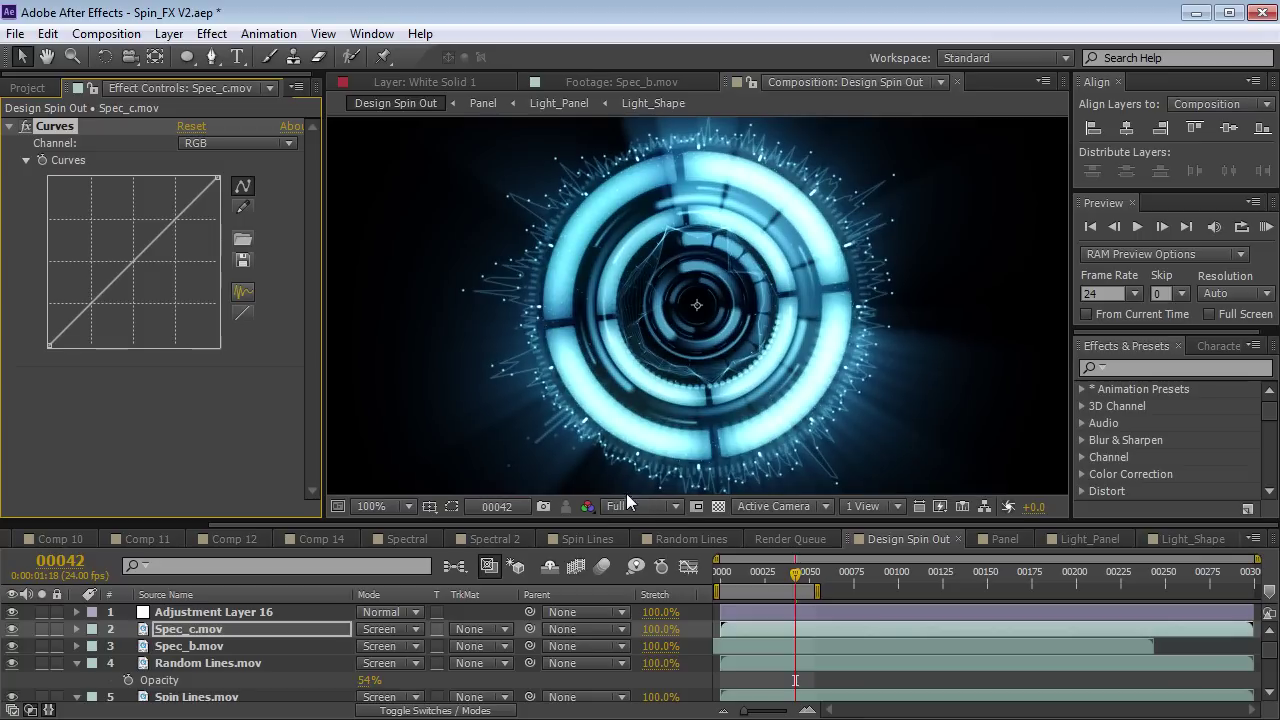
{"action": "mouse_move", "coordinate": [122, 295]}
{"action": "left_mouse_down"}
{"action": "mouse_move", "coordinate": [132, 326]}
{"action": "mouse_move", "coordinate": [126, 313]}
{"action": "left_mouse_up"}
{"action": "left_click_drag", "start_coordinate": [165, 262], "coordinate": [168, 252]}
{"action": "left_click_drag", "start_coordinate": [121, 314], "coordinate": [117, 311]}
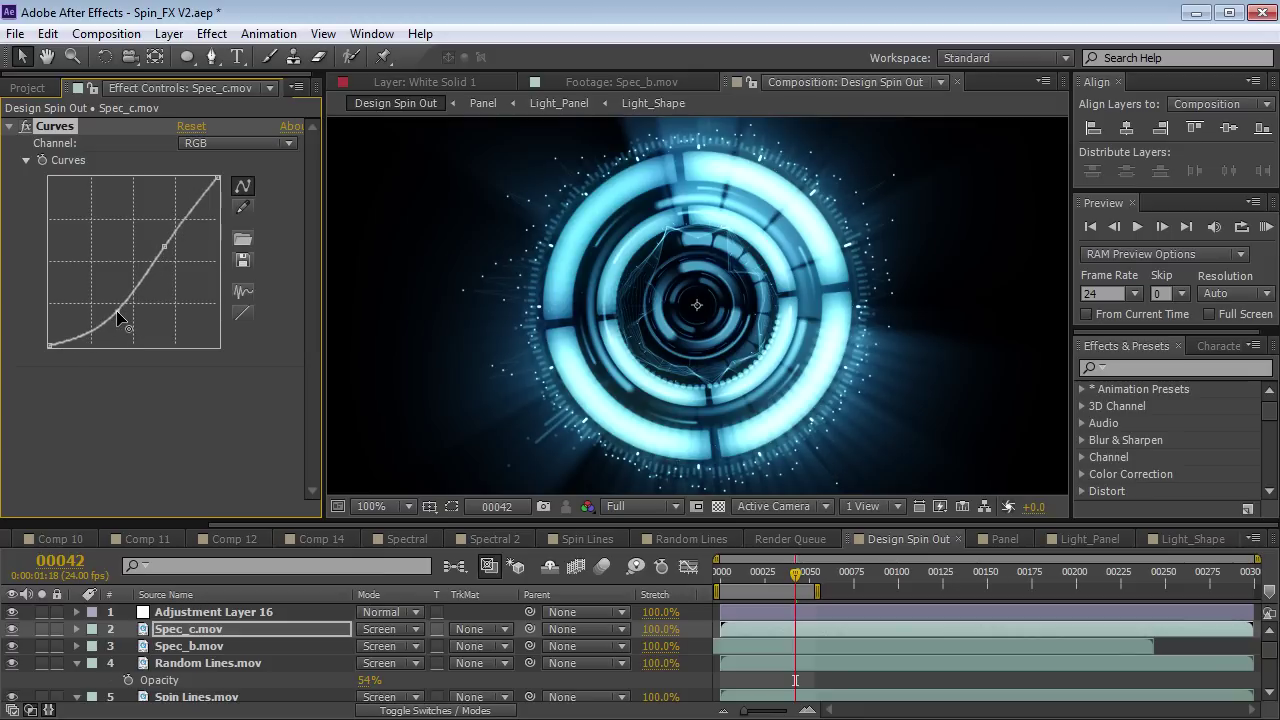
{"action": "left_click_drag", "start_coordinate": [172, 238], "coordinate": [160, 243]}
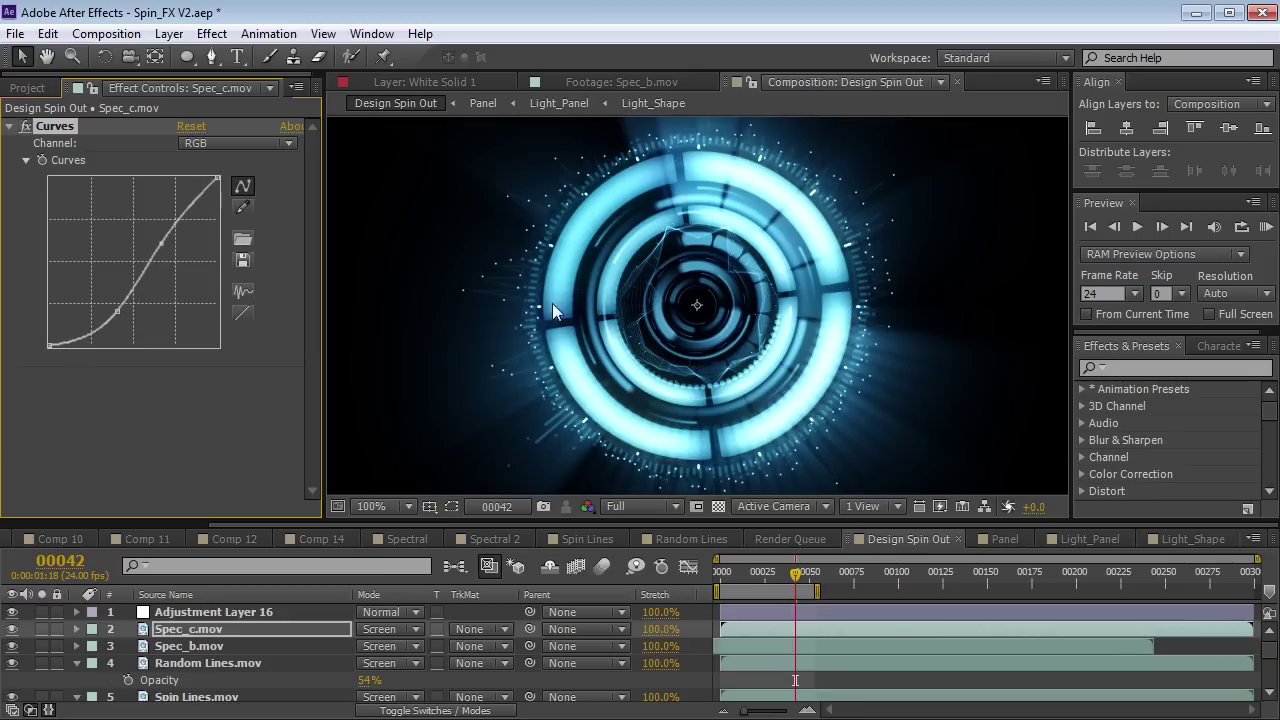
{"action": "scroll", "coordinate": [644, 335], "scroll_direction": "down", "scroll_amount": 2}
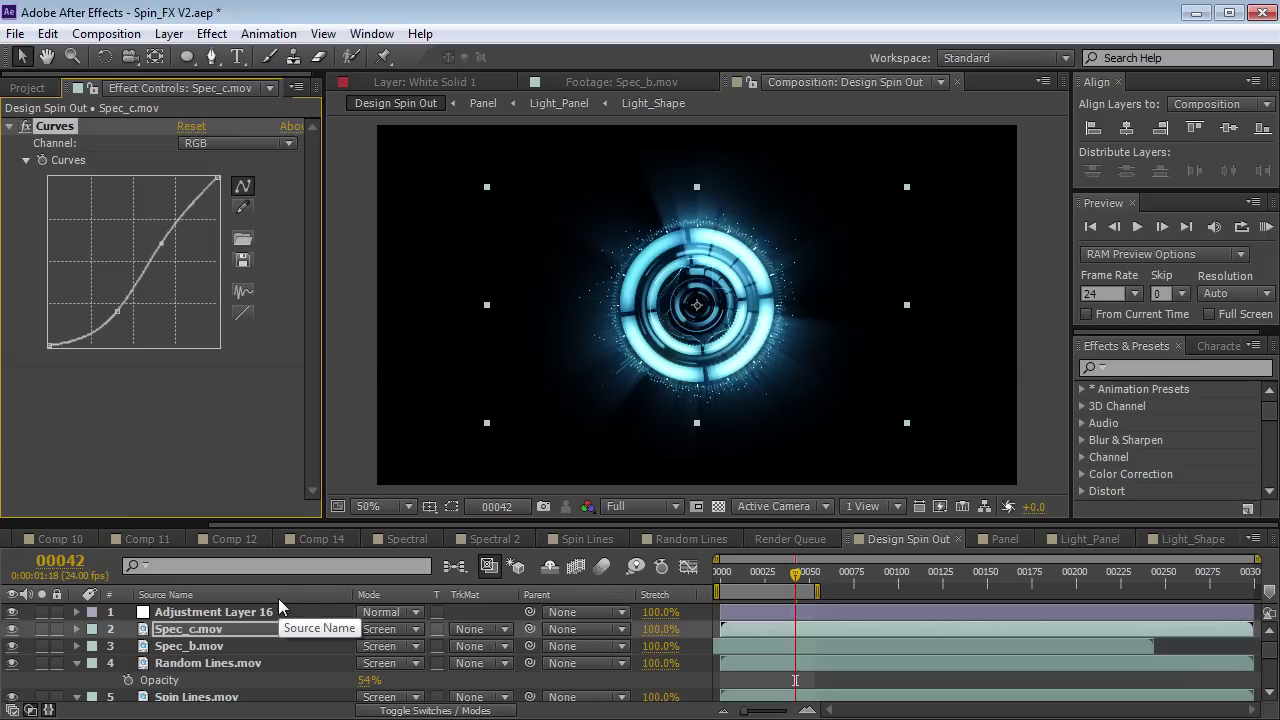
Move the upper Panel layer to the top of the layer stack, above the adjustment layer.
{"action": "scroll", "coordinate": [200, 650], "scroll_direction": "down", "scroll_amount": 4}
{"action": "scroll", "coordinate": [198, 646], "scroll_direction": "up", "scroll_amount": 2}
{"action": "scroll", "coordinate": [198, 646], "scroll_direction": "down", "scroll_amount": 2}
{"action": "left_click", "coordinate": [200, 663]}
{"action": "left_click", "coordinate": [36, 666]}
{"action": "left_click", "coordinate": [37, 667]}
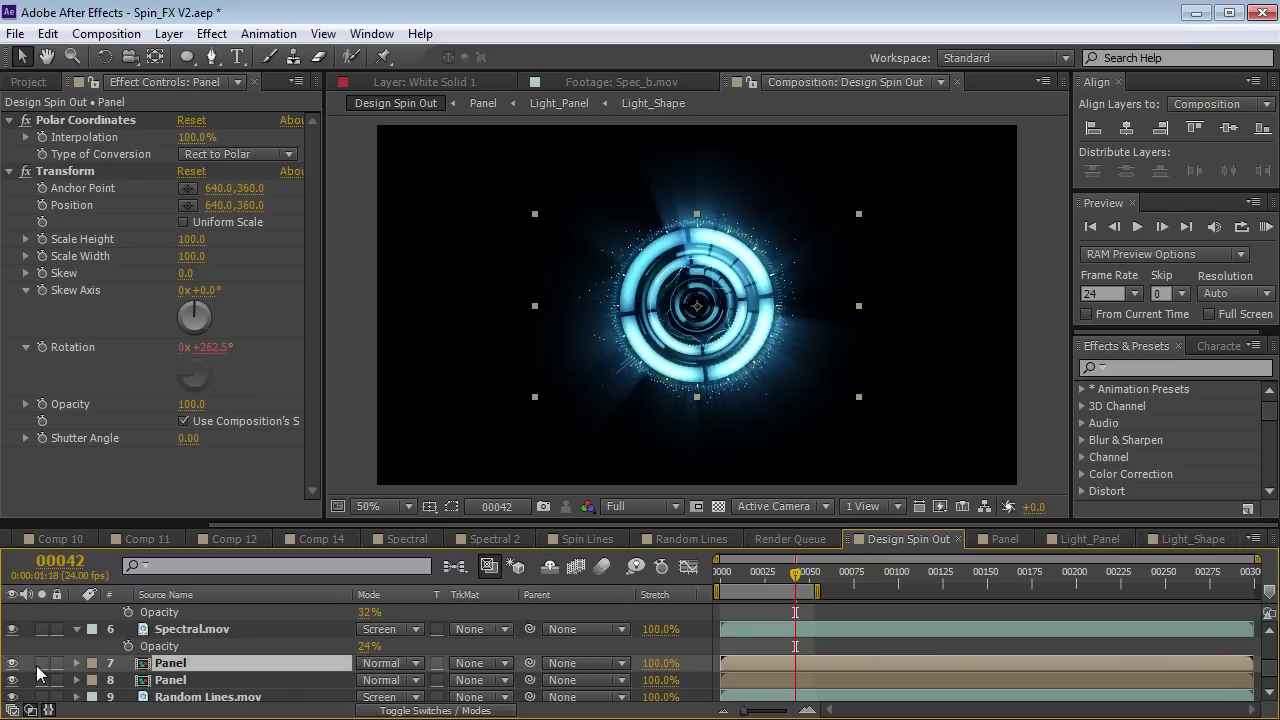
{"action": "key", "text": "grave"}
{"action": "left_click_drag", "start_coordinate": [187, 313], "coordinate": [184, 162]}
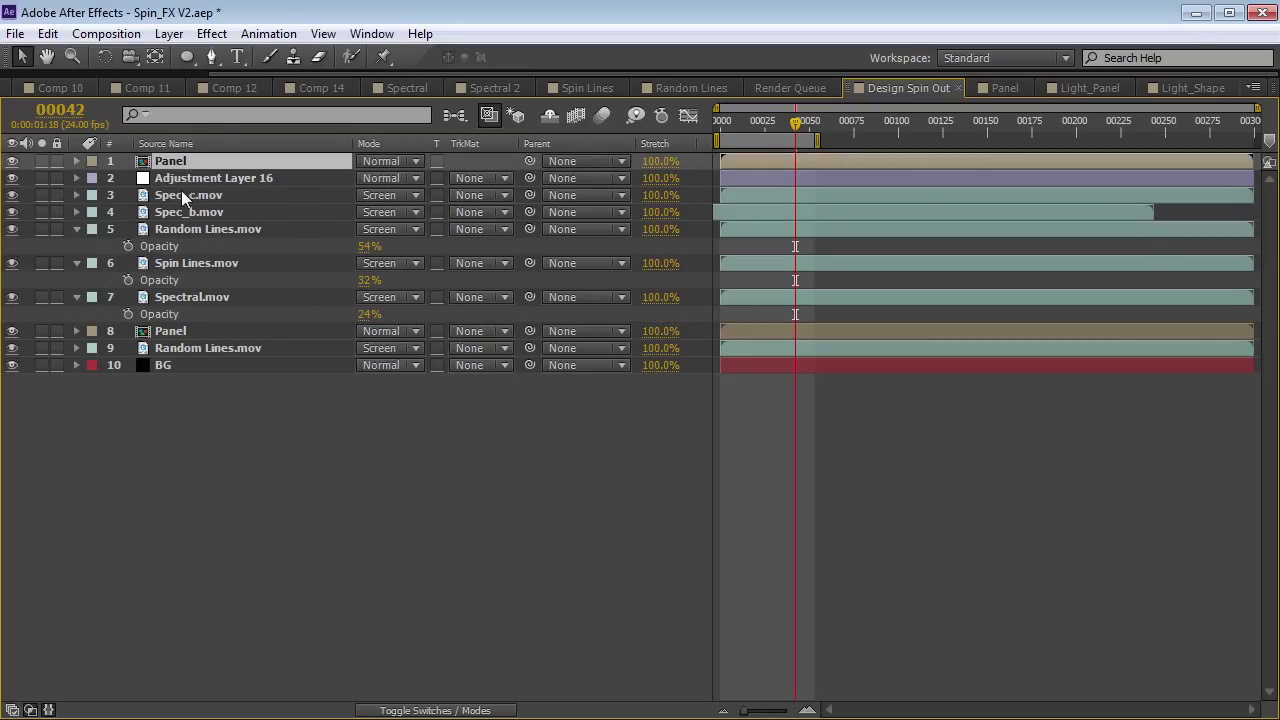
Rename the adjustment layer as CC.
{"action": "left_click", "coordinate": [239, 180]}
{"action": "key", "text": "grave"}
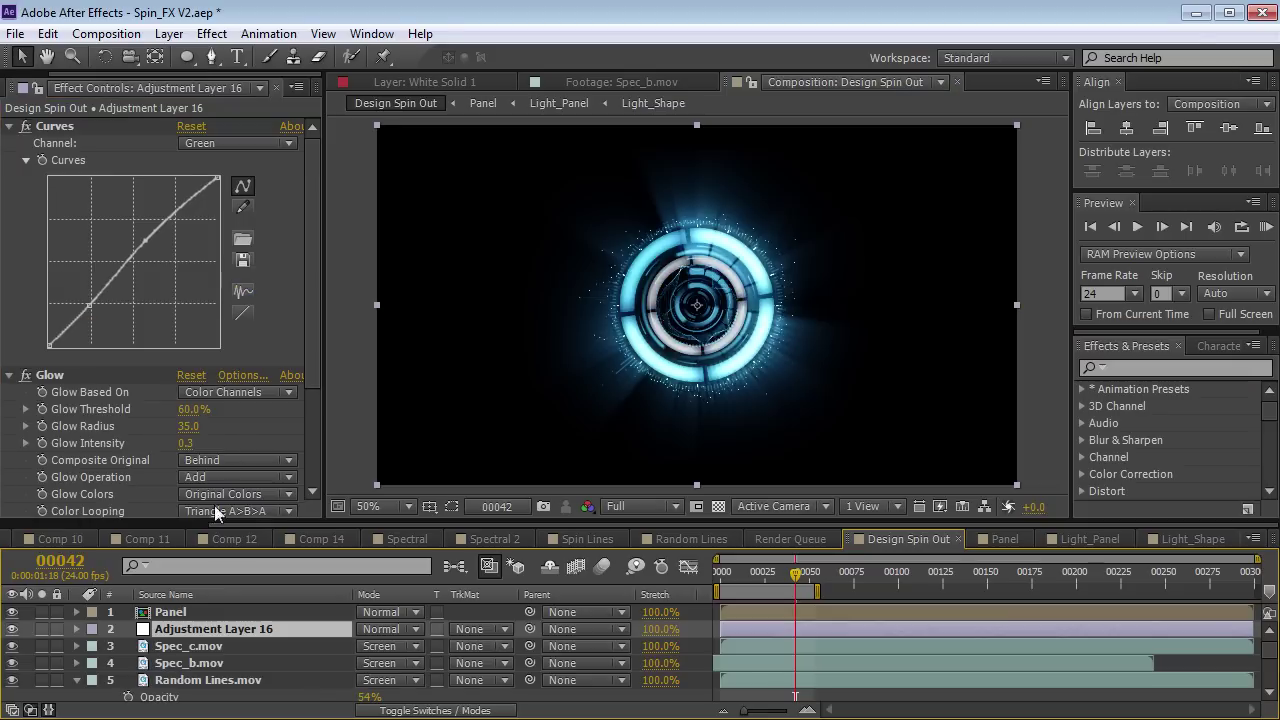
{"action": "key", "text": "Return"}
{"action": "type", "text": "CC"}
{"action": "key", "text": "Return"}
Solo the top Panel layer and turn on the transparency grid to inspect its background.
{"action": "left_click", "coordinate": [199, 611]}
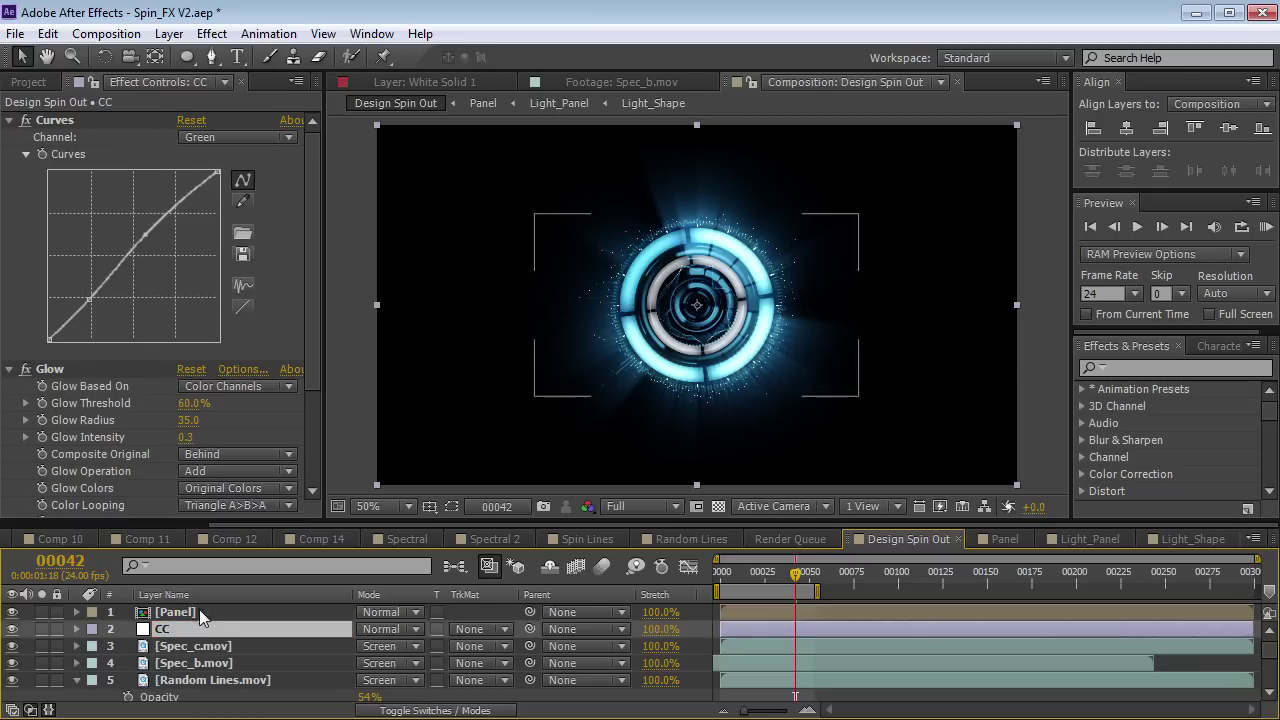
{"action": "left_click", "coordinate": [42, 612]}
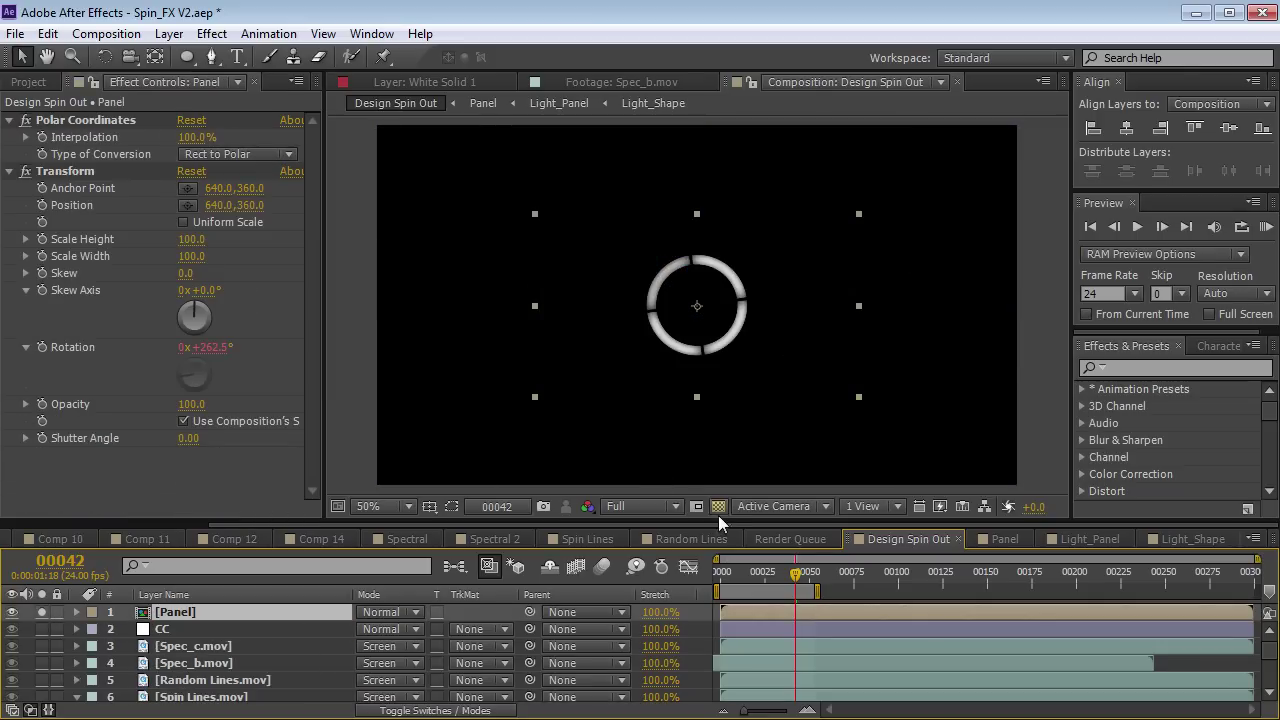
{"action": "left_click", "coordinate": [718, 506]}
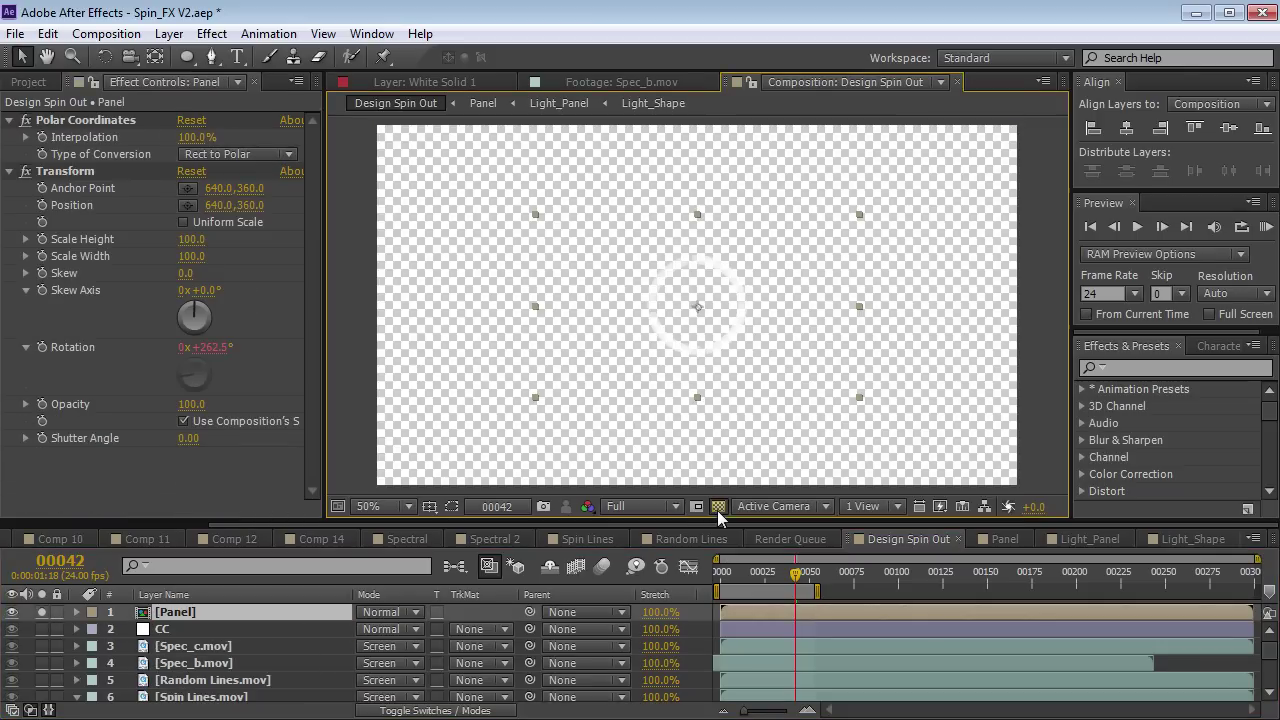
Add a 1280 x 720 px black solid beneath the Light_Panel layers in the Panel composition, and return to Design Spin Out.
{"action": "double_click", "coordinate": [187, 618]}
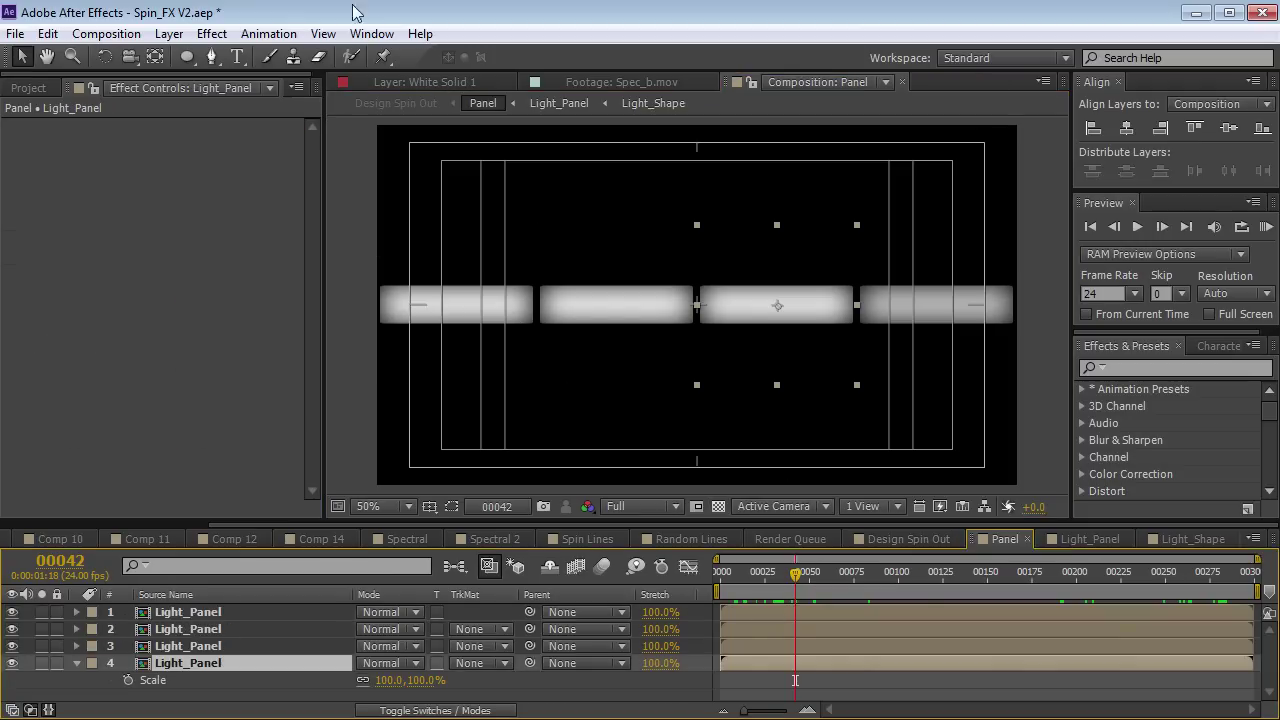
{"action": "left_click", "coordinate": [168, 33]}
{"action": "mouse_move", "coordinate": [185, 57]}
{"action": "left_click", "coordinate": [552, 77]}
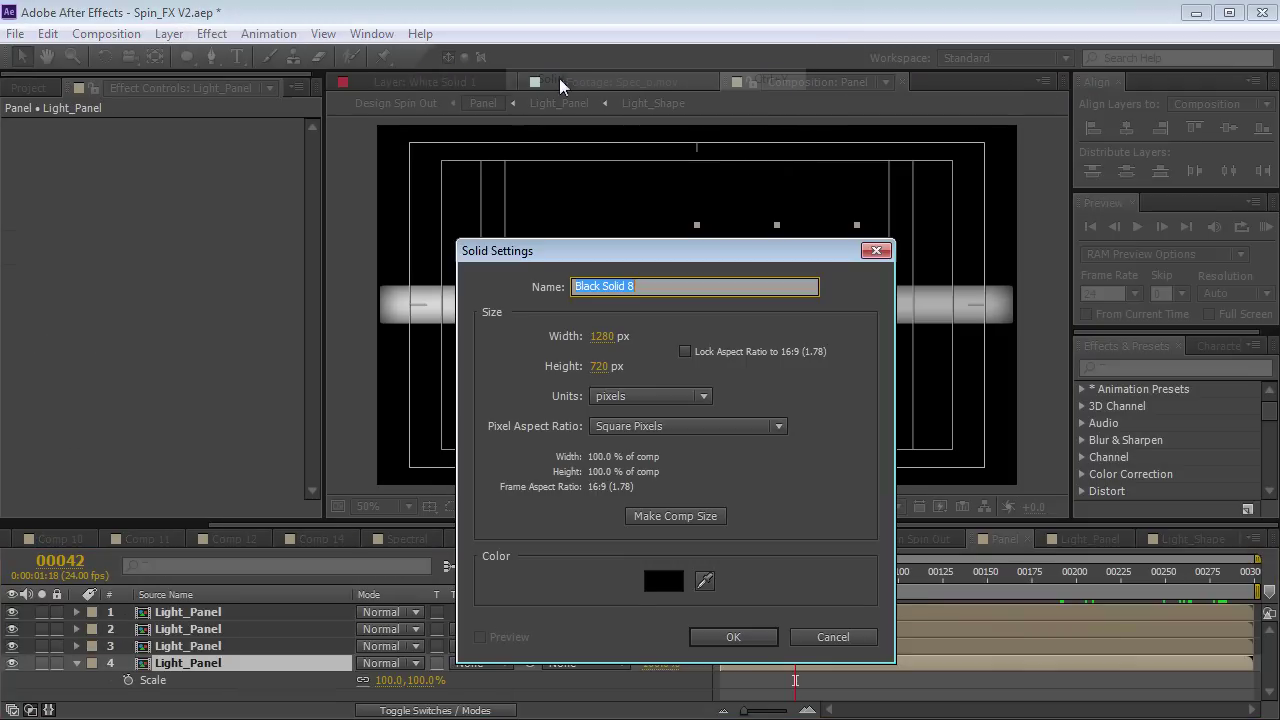
{"action": "left_click", "coordinate": [646, 586]}
{"action": "key", "text": "Return"}
{"action": "key", "text": "Return"}
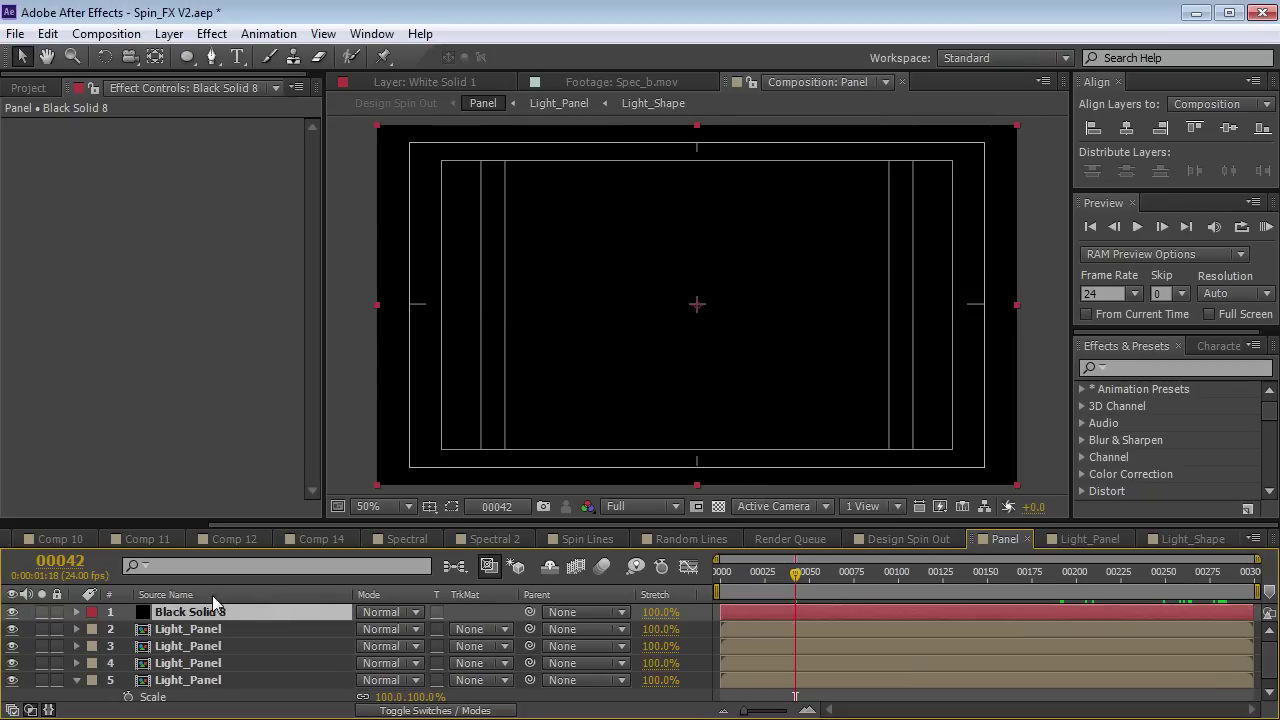
{"action": "left_click_drag", "start_coordinate": [191, 655], "coordinate": [190, 700]}
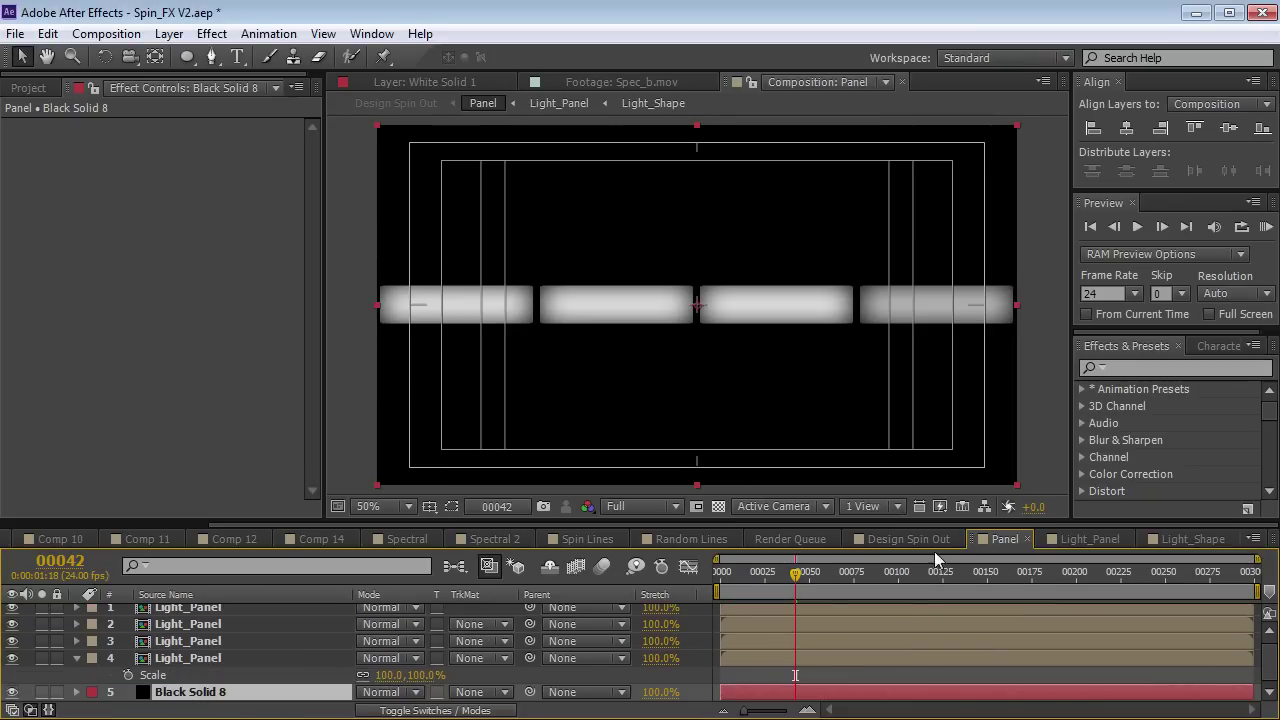
{"action": "left_click", "coordinate": [905, 539]}
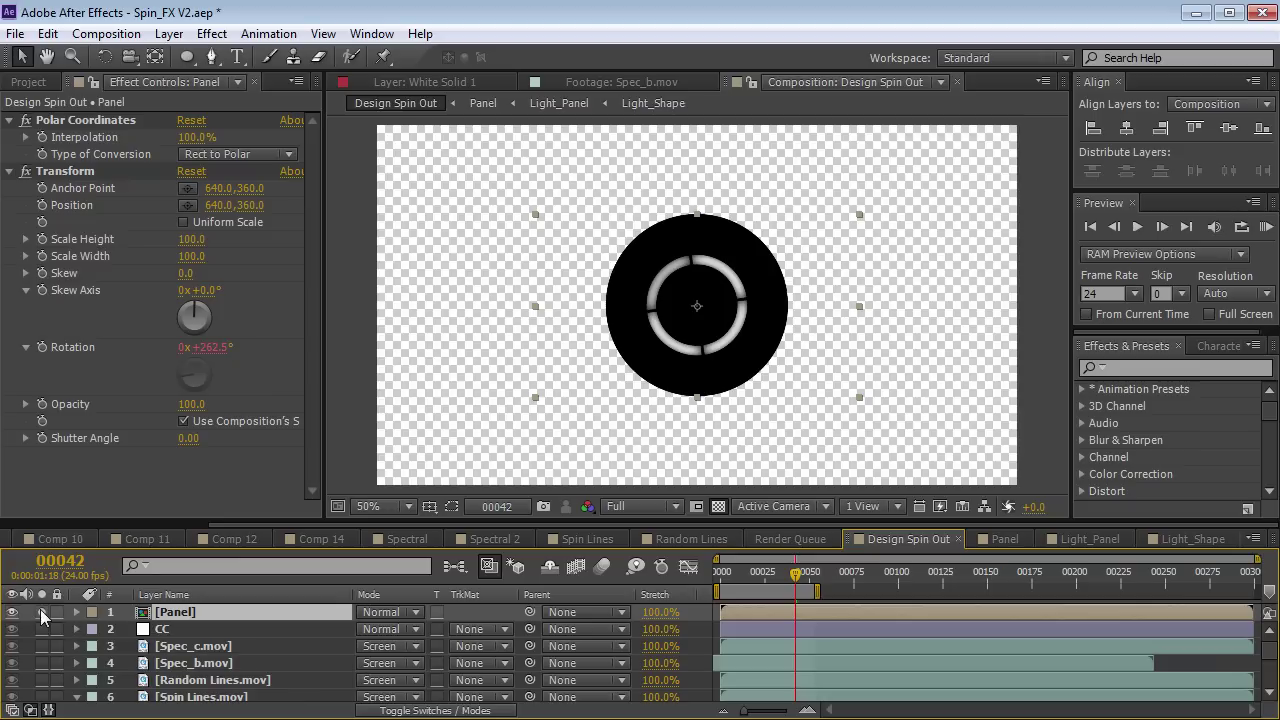
Apply Curves to the top Panel layer and adjust its individual color channels, lowering the green, to tint the ring red.
{"action": "left_click", "coordinate": [212, 34]}
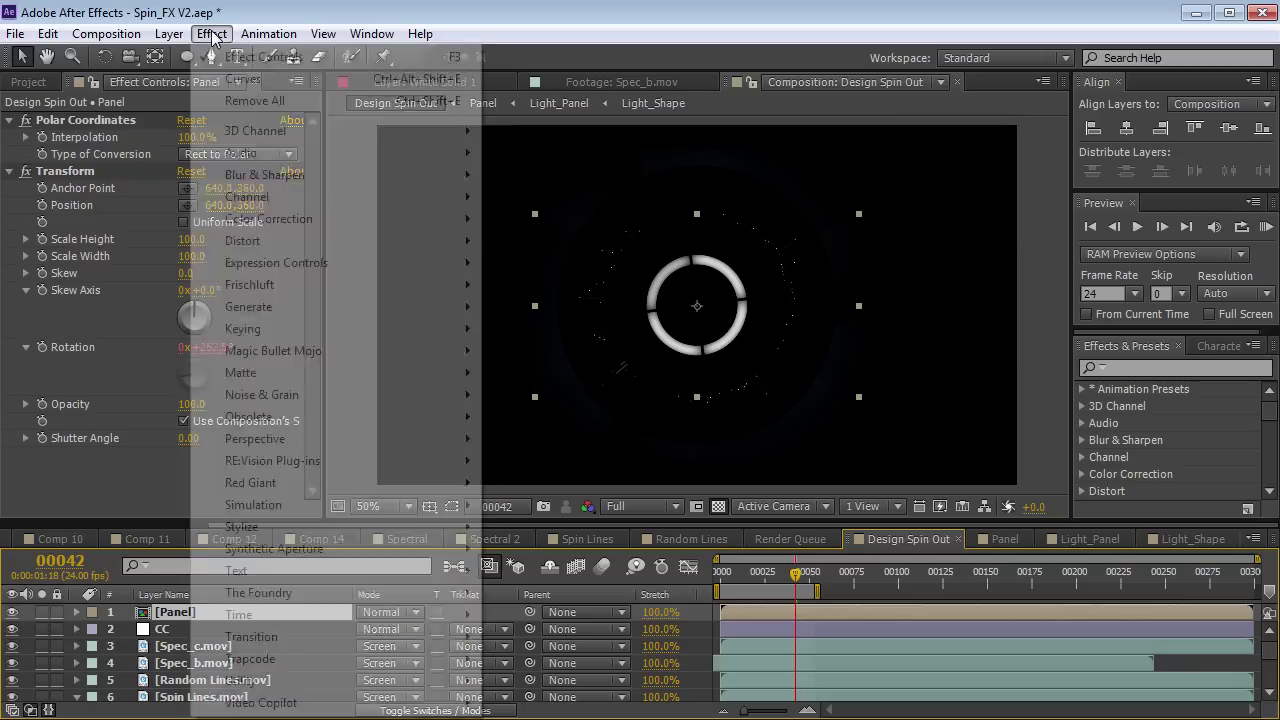
{"action": "mouse_move", "coordinate": [340, 220]}
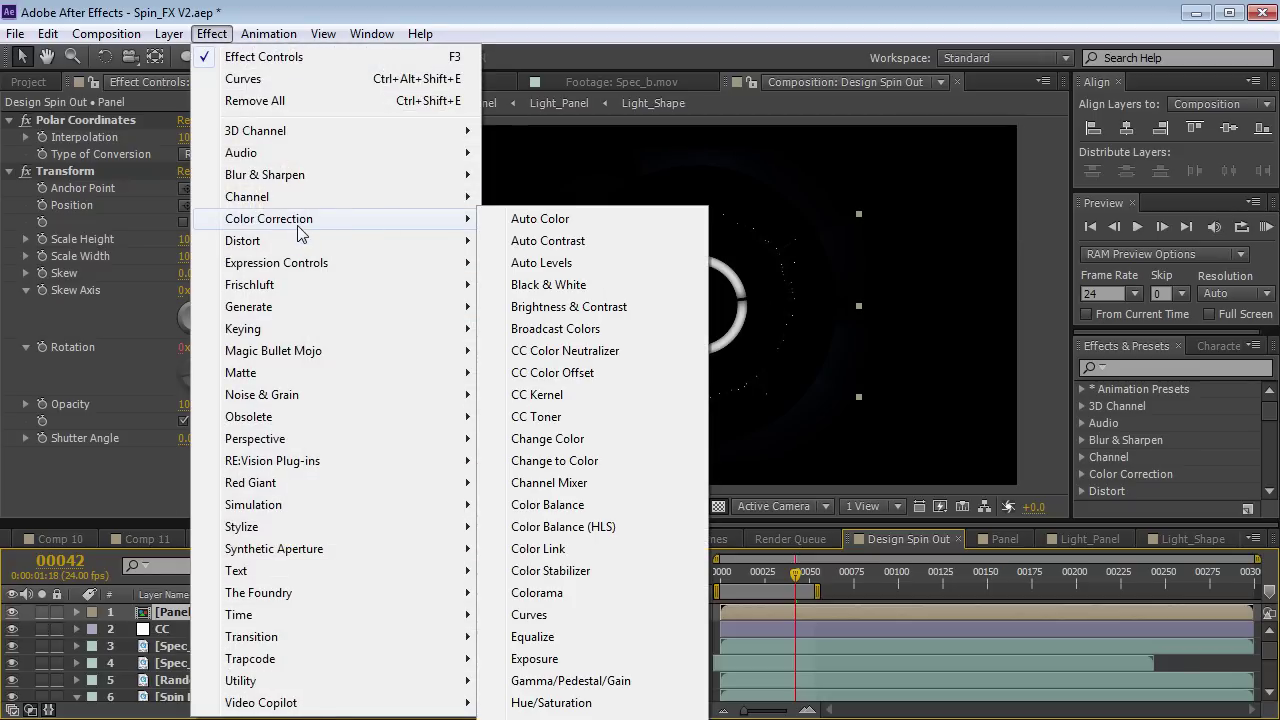
{"action": "left_click", "coordinate": [538, 618]}
{"action": "left_click", "coordinate": [224, 293]}
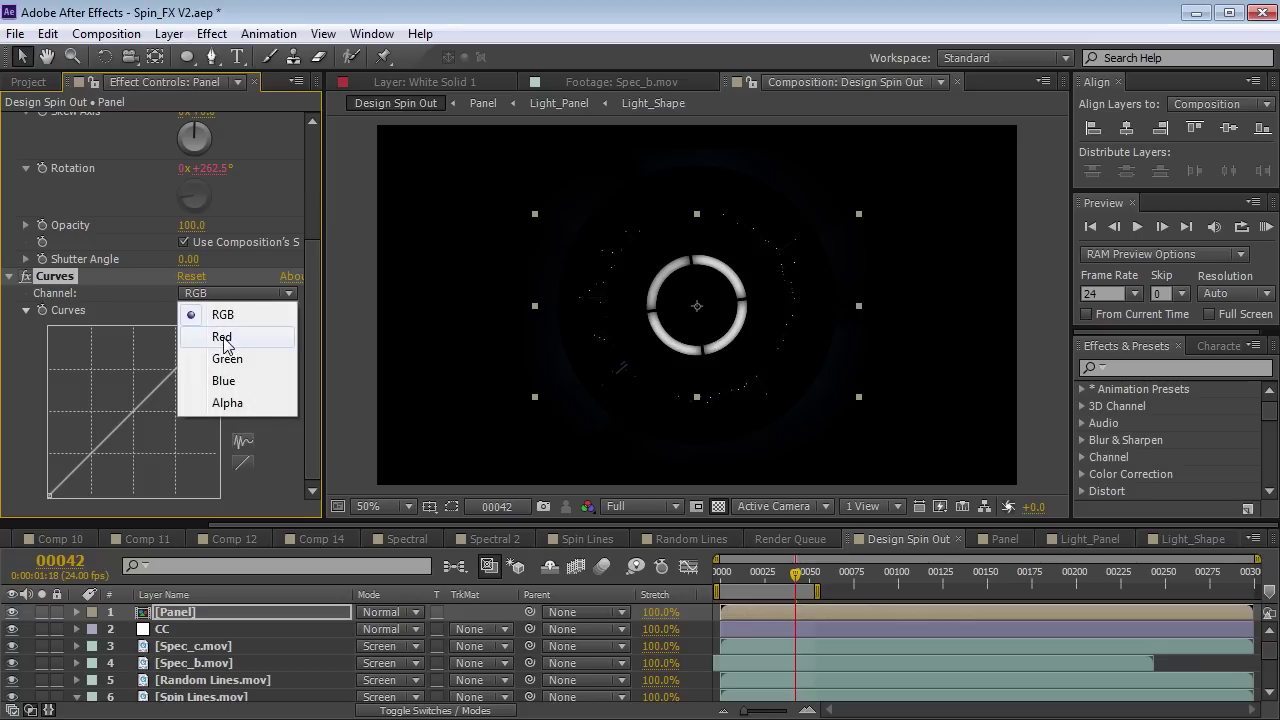
{"action": "left_click", "coordinate": [224, 340]}
{"action": "left_click_drag", "start_coordinate": [90, 446], "coordinate": [133, 435]}
{"action": "left_click", "coordinate": [286, 293]}
{"action": "left_click", "coordinate": [232, 373]}
{"action": "left_click", "coordinate": [212, 293]}
{"action": "left_click", "coordinate": [211, 329]}
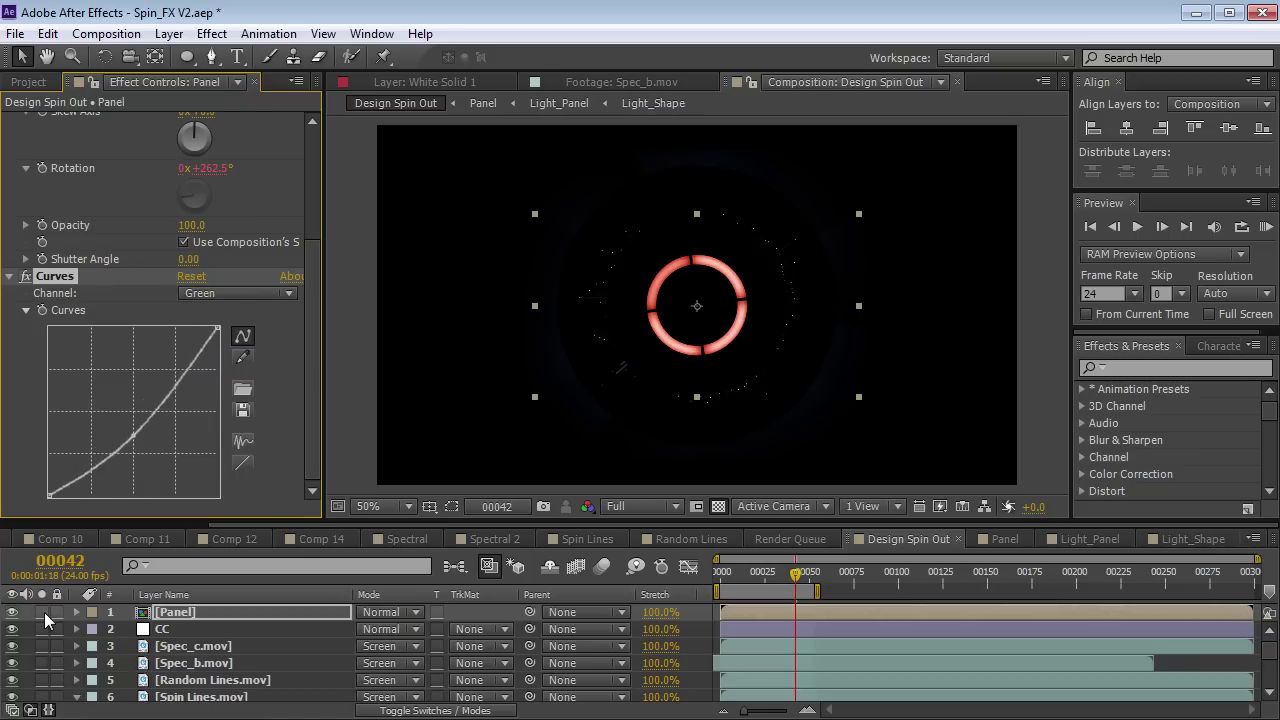
Set the top Panel layer's blend mode to Screen and scale it down slightly.
{"action": "left_click", "coordinate": [388, 612]}
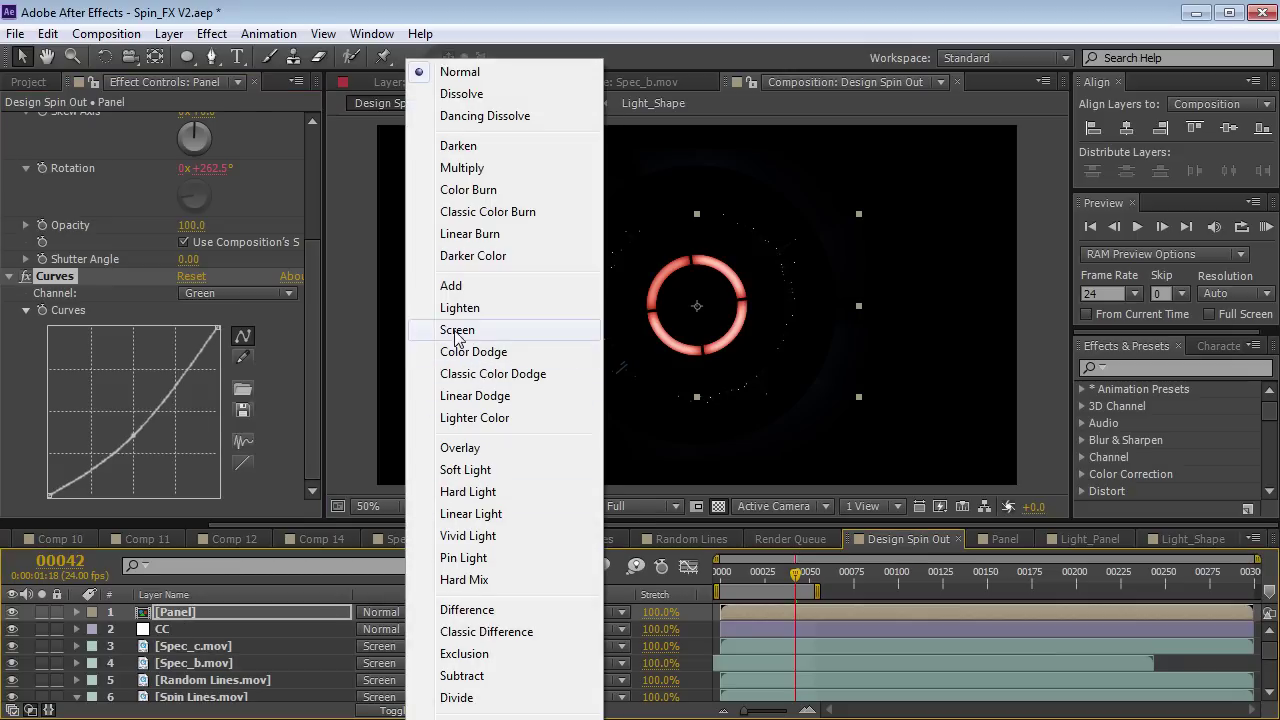
{"action": "left_click", "coordinate": [457, 323]}
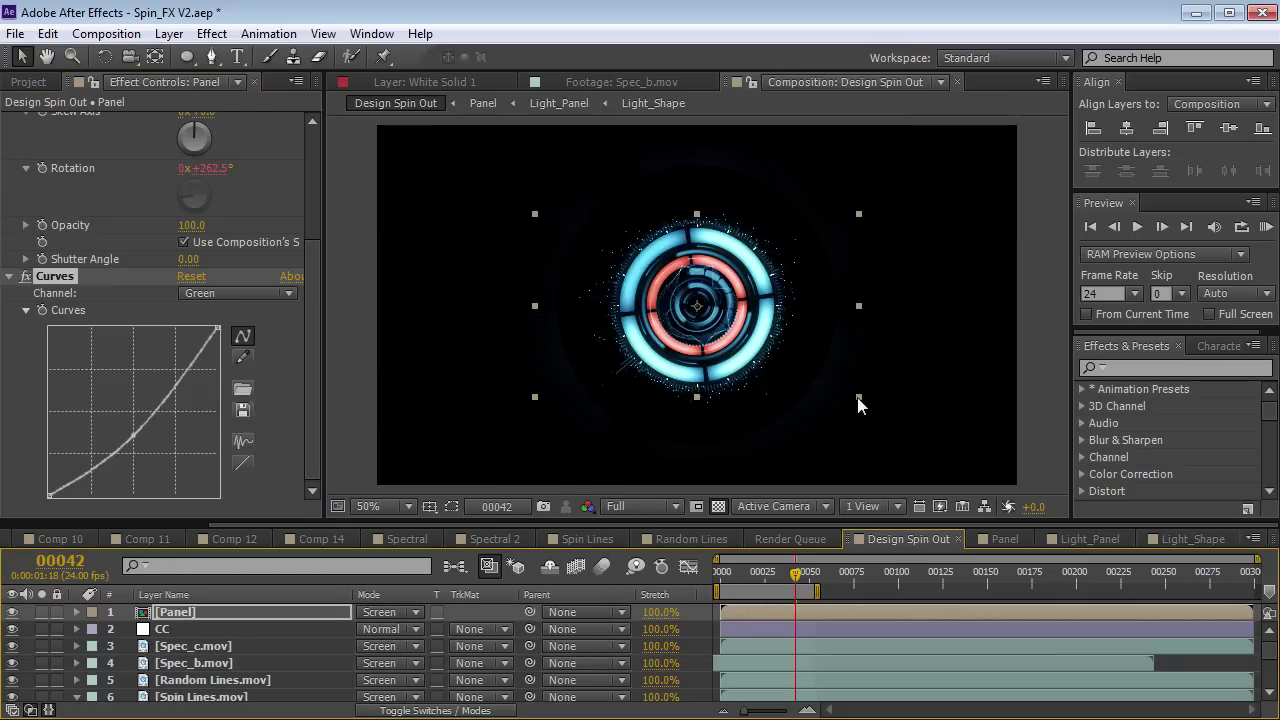
{"action": "left_click_drag", "start_coordinate": [858, 397], "coordinate": [849, 391]}
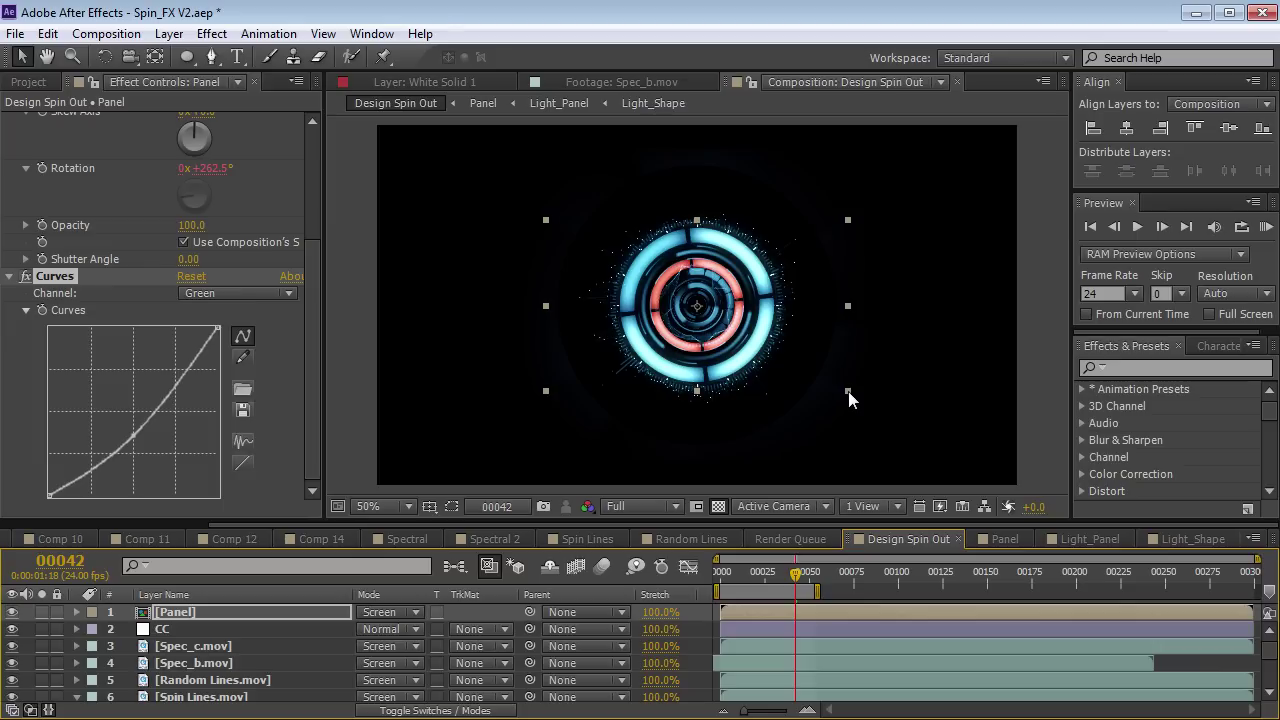
Apply Glow to the top Panel layer with a radius of 75 and an intensity of 0.5.
{"action": "left_click", "coordinate": [217, 37]}
{"action": "mouse_move", "coordinate": [262, 527]}
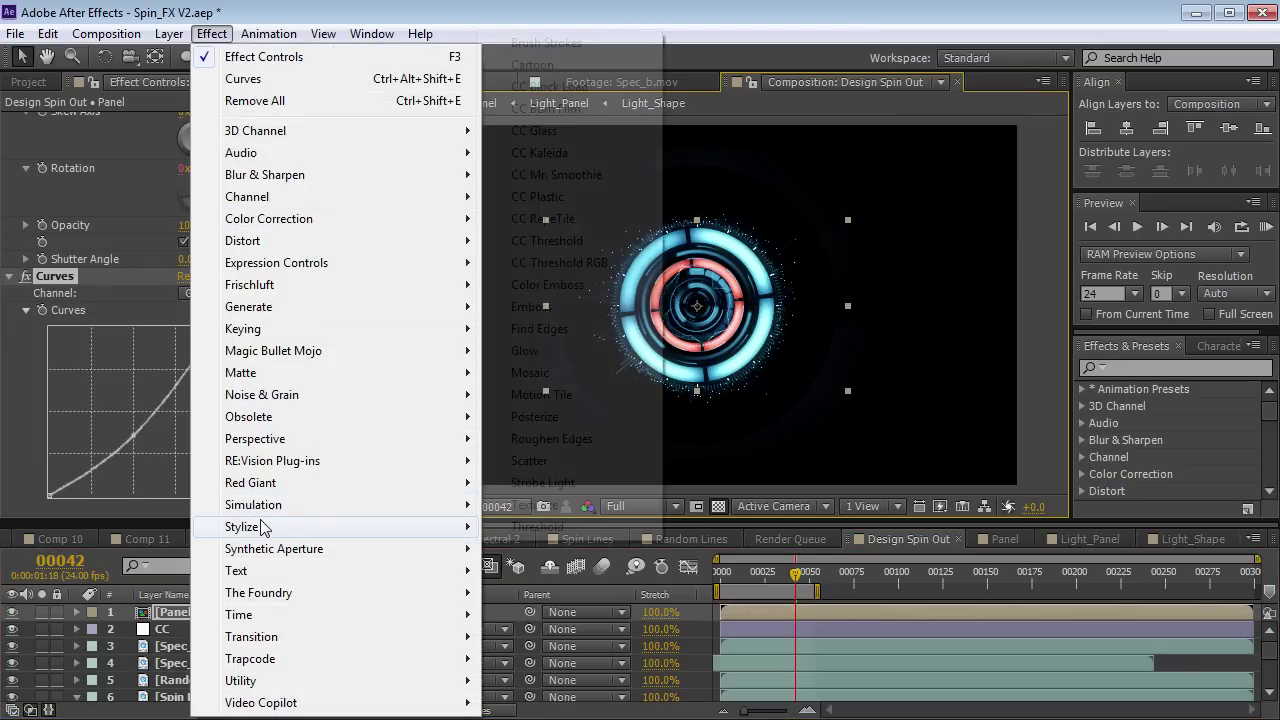
{"action": "left_click", "coordinate": [530, 350]}
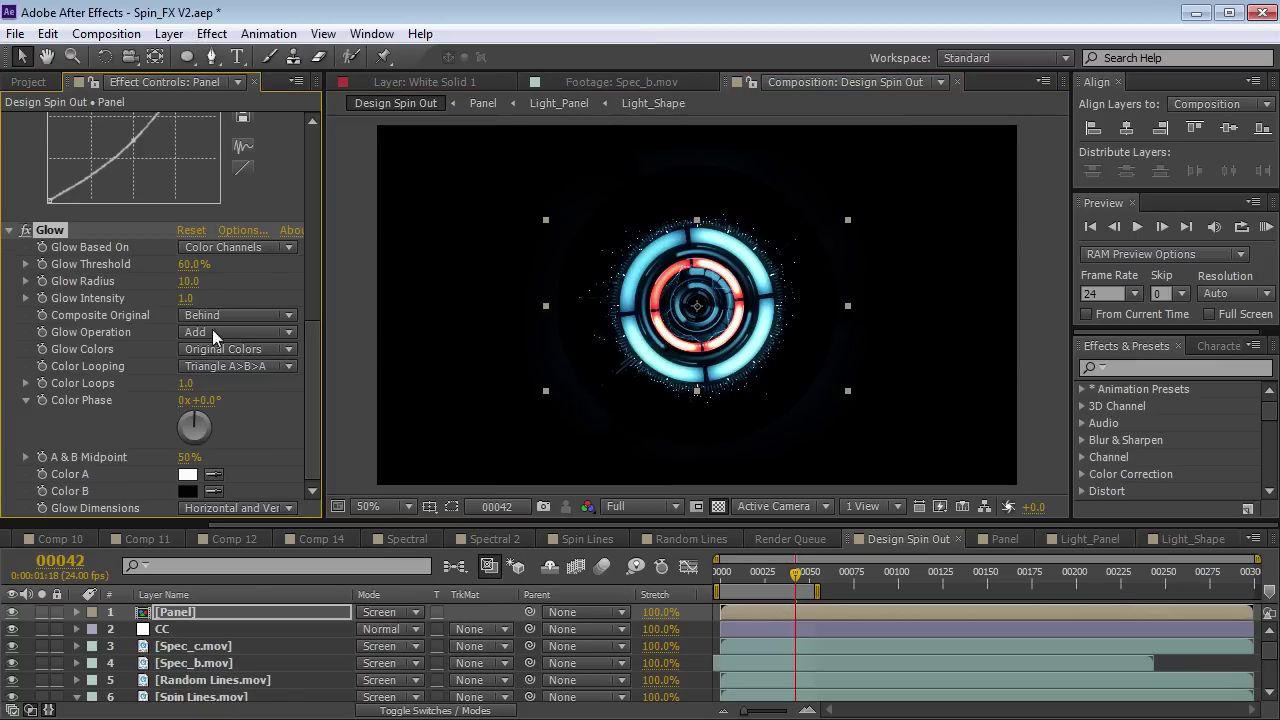
{"action": "left_click_drag", "start_coordinate": [205, 279], "coordinate": [256, 272]}
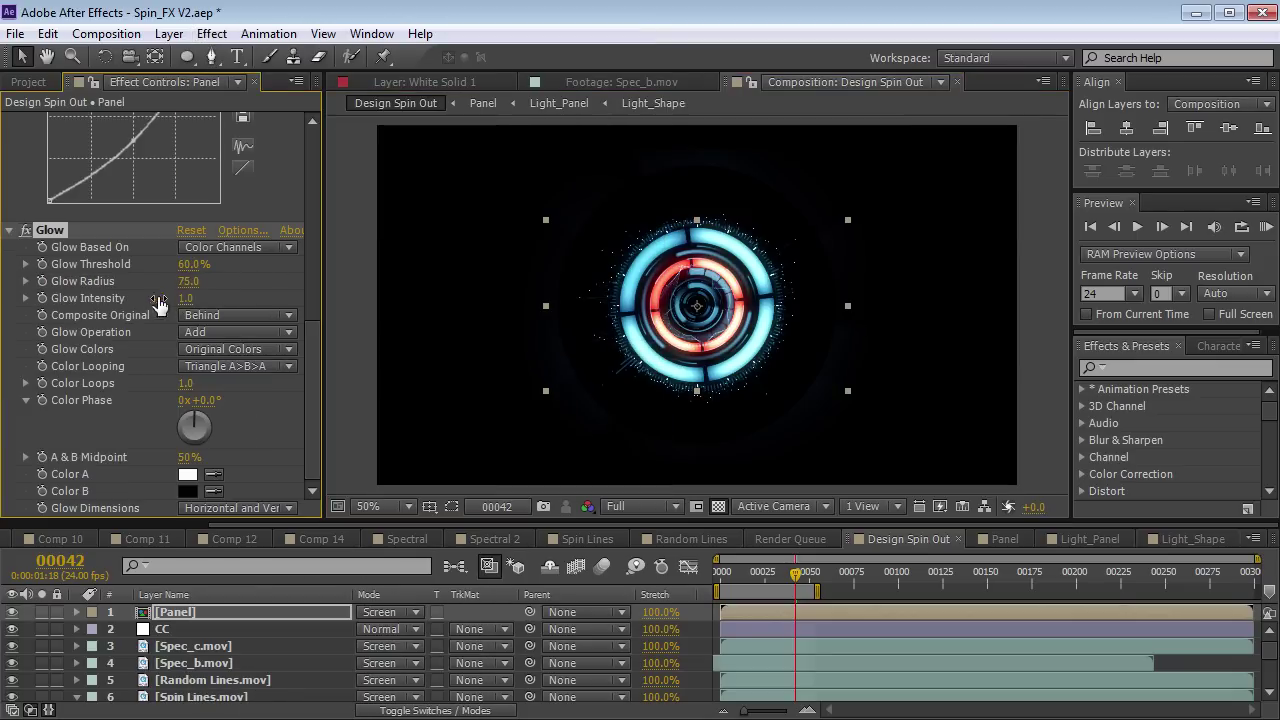
{"action": "left_click_drag", "start_coordinate": [158, 302], "coordinate": [55, 302]}
Turn off Curves on the top Panel layer and add a Tint effect between Curves and Glow.
{"action": "scroll", "coordinate": [72, 299], "scroll_direction": "up", "scroll_amount": 5}
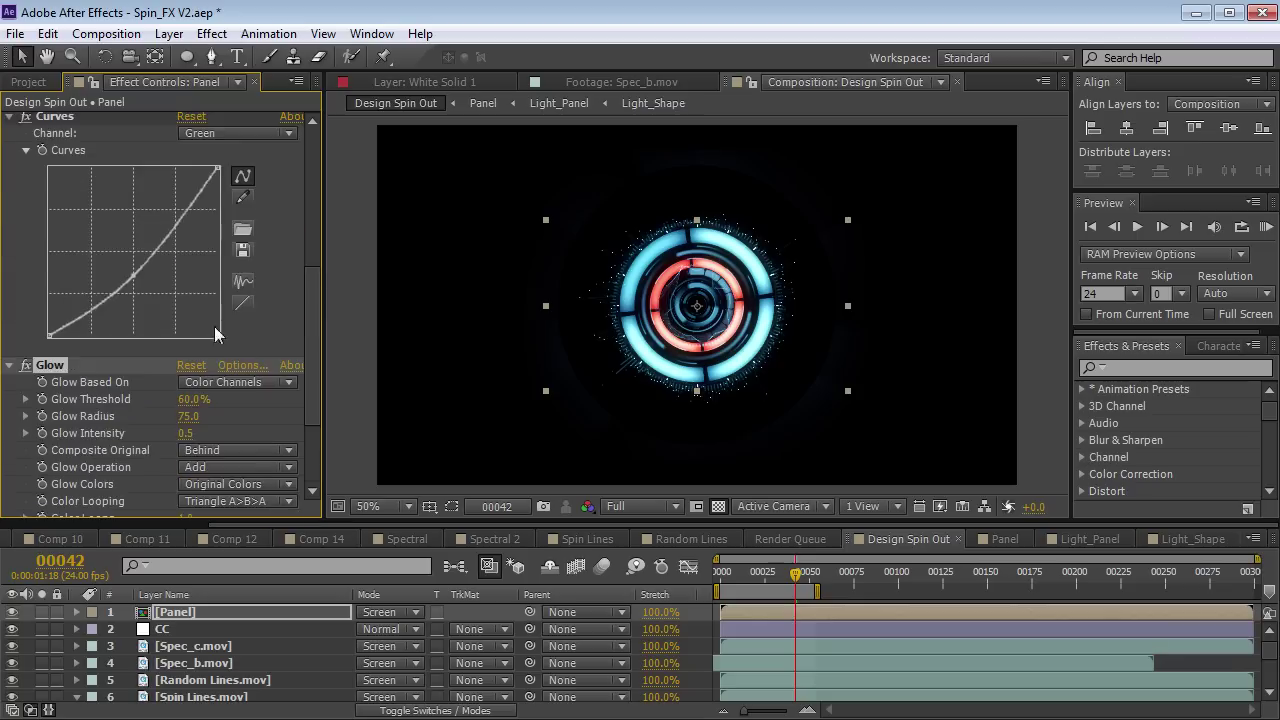
{"action": "left_click", "coordinate": [27, 206]}
{"action": "left_click", "coordinate": [55, 207]}
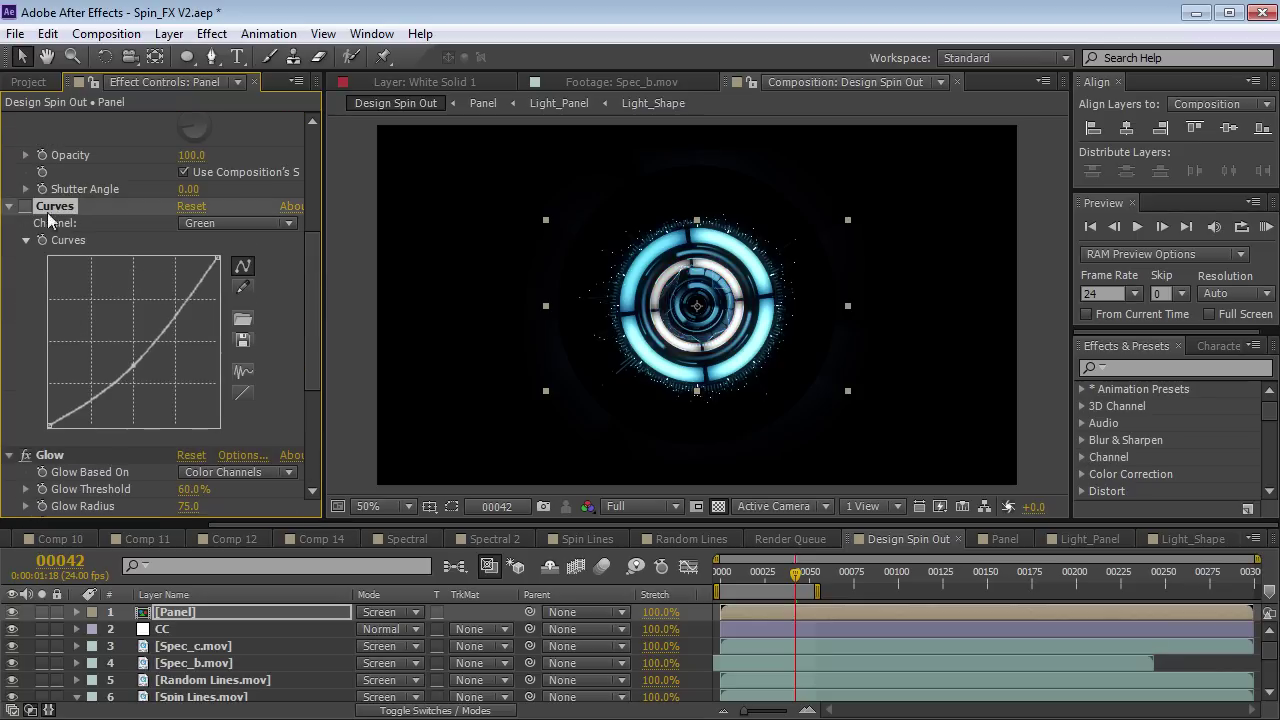
{"action": "left_click", "coordinate": [211, 33]}
{"action": "mouse_move", "coordinate": [300, 218]}
{"action": "left_click", "coordinate": [530, 719]}
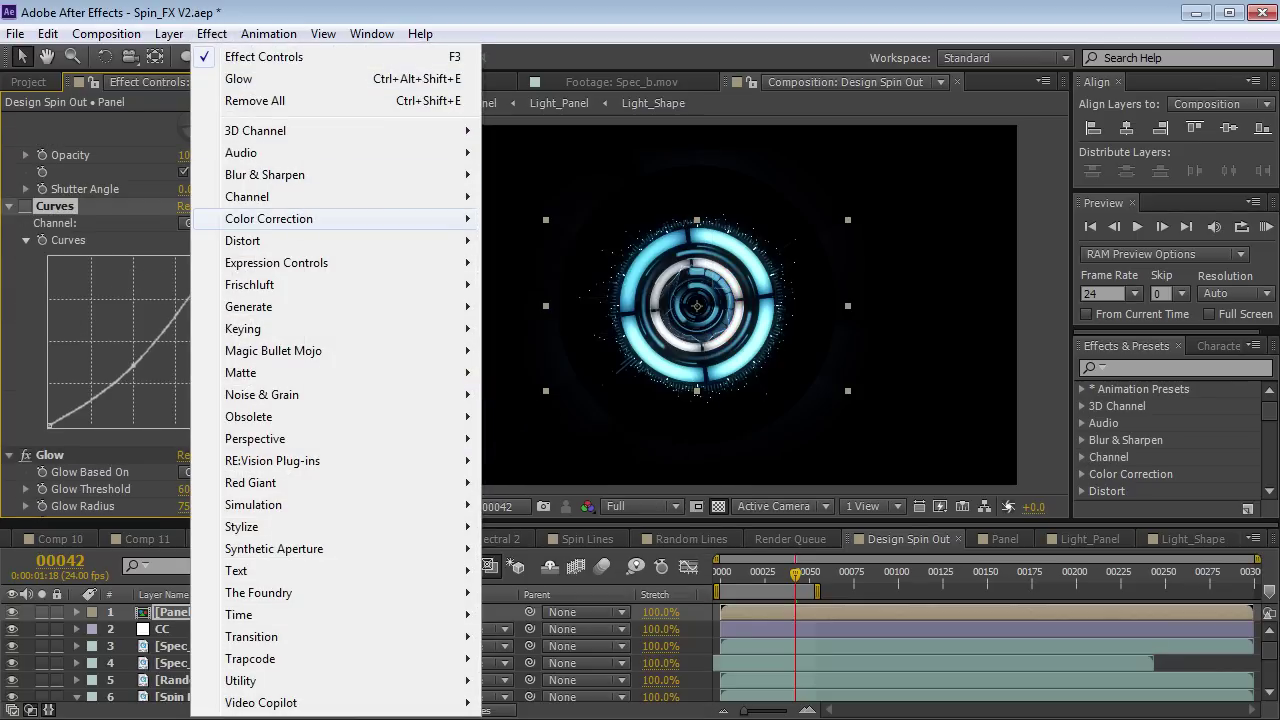
{"action": "left_click_drag", "start_coordinate": [47, 457], "coordinate": [97, 139]}
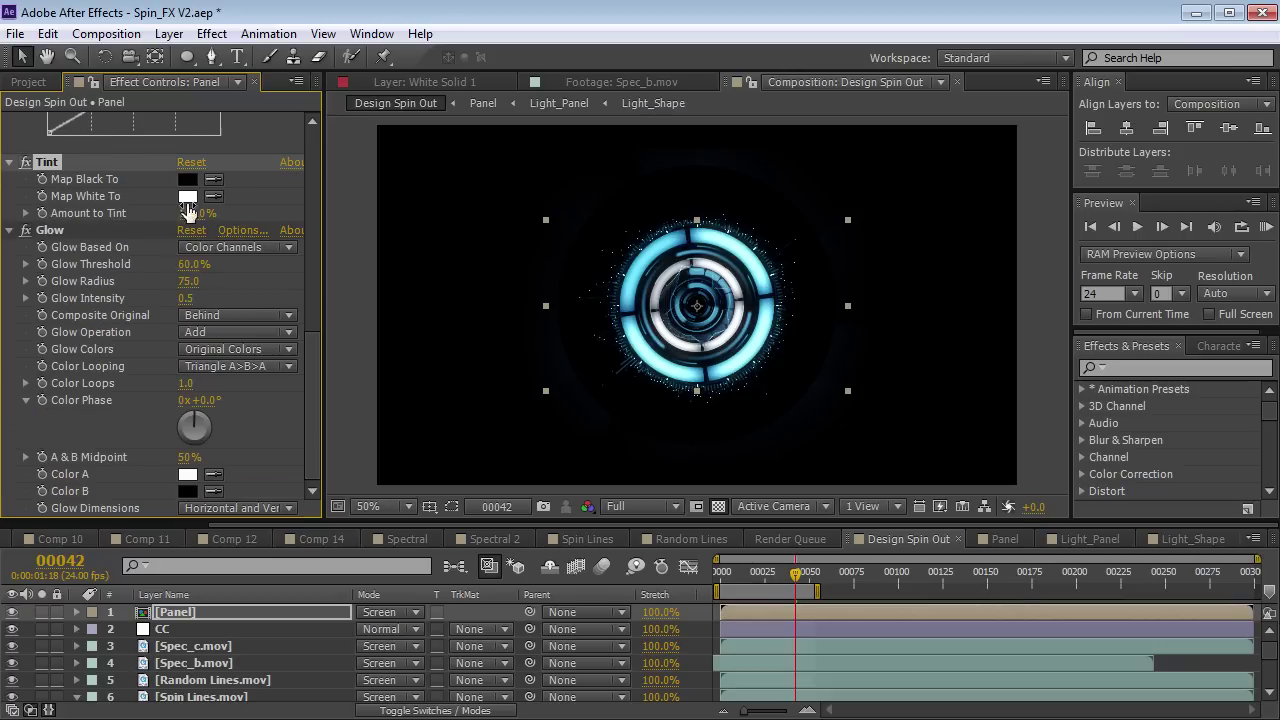
Set the top Panel layer's Tint to map white to red, FF3C3C.
{"action": "left_click", "coordinate": [187, 196]}
{"action": "left_click_drag", "start_coordinate": [655, 350], "coordinate": [699, 399]}
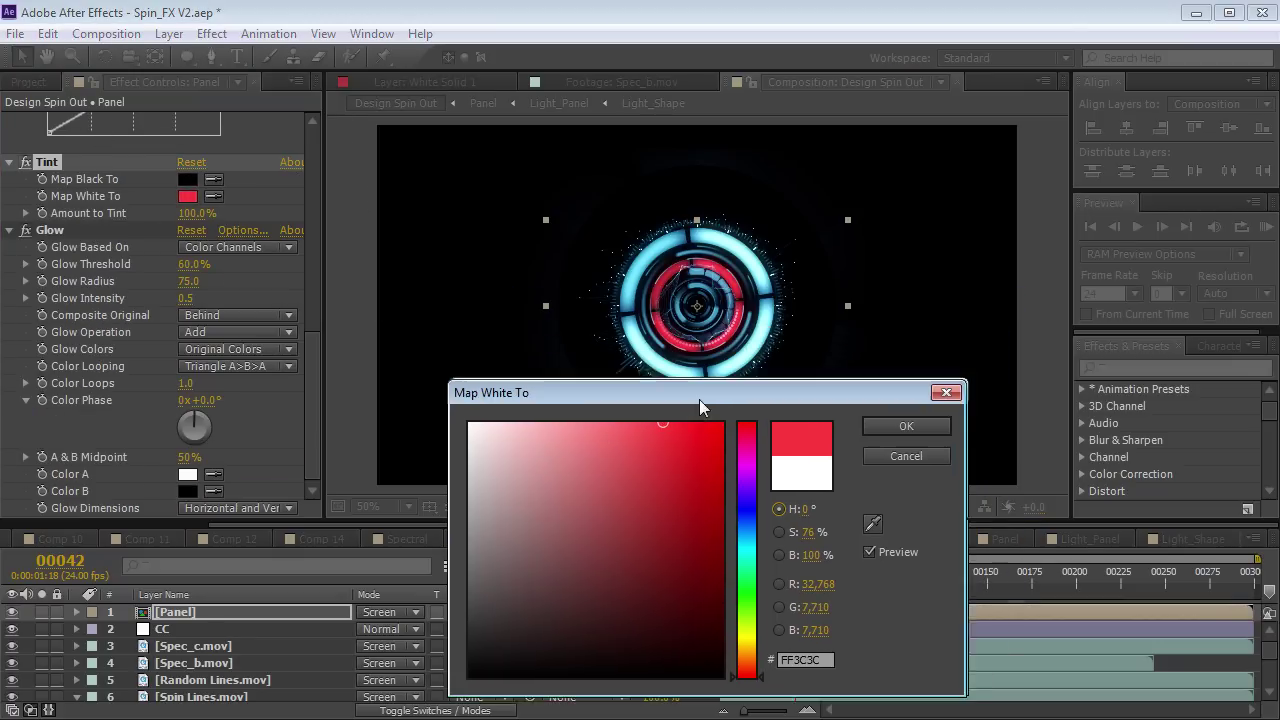
{"action": "left_click", "coordinate": [906, 428]}
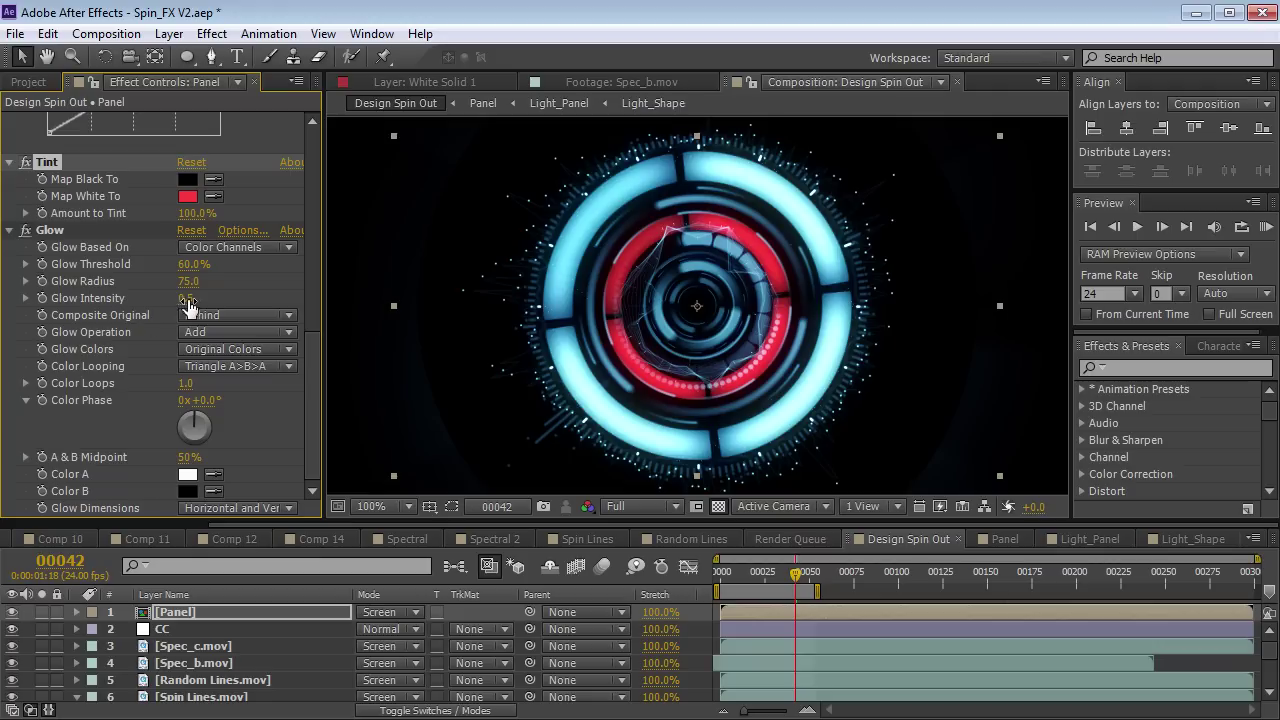
Set the top Panel layer's Glow threshold to about 48.2% and its intensity to about 1.4.
{"action": "left_click_drag", "start_coordinate": [184, 265], "coordinate": [314, 296]}
{"action": "mouse_move", "coordinate": [187, 282]}
{"action": "left_mouse_down"}
{"action": "mouse_move", "coordinate": [198, 281]}
{"action": "mouse_move", "coordinate": [179, 280]}
{"action": "left_mouse_up"}
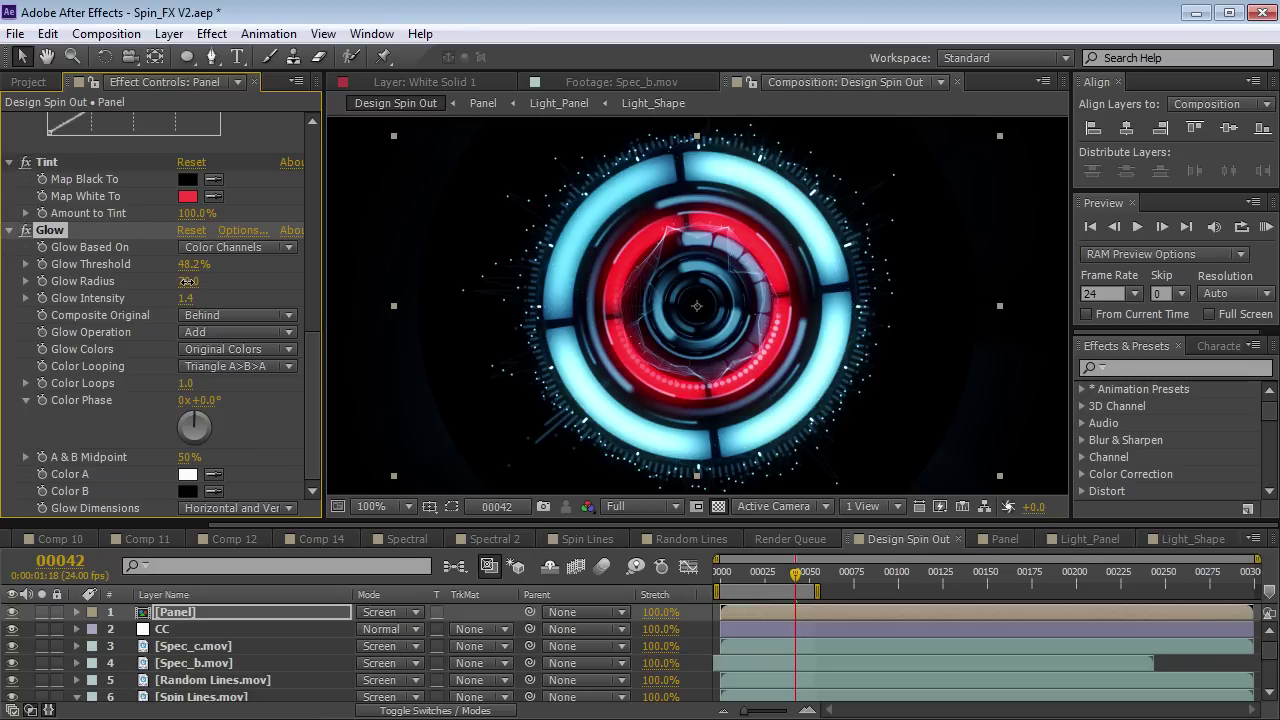
{"action": "scroll", "coordinate": [667, 410], "scroll_direction": "down", "scroll_amount": 2}
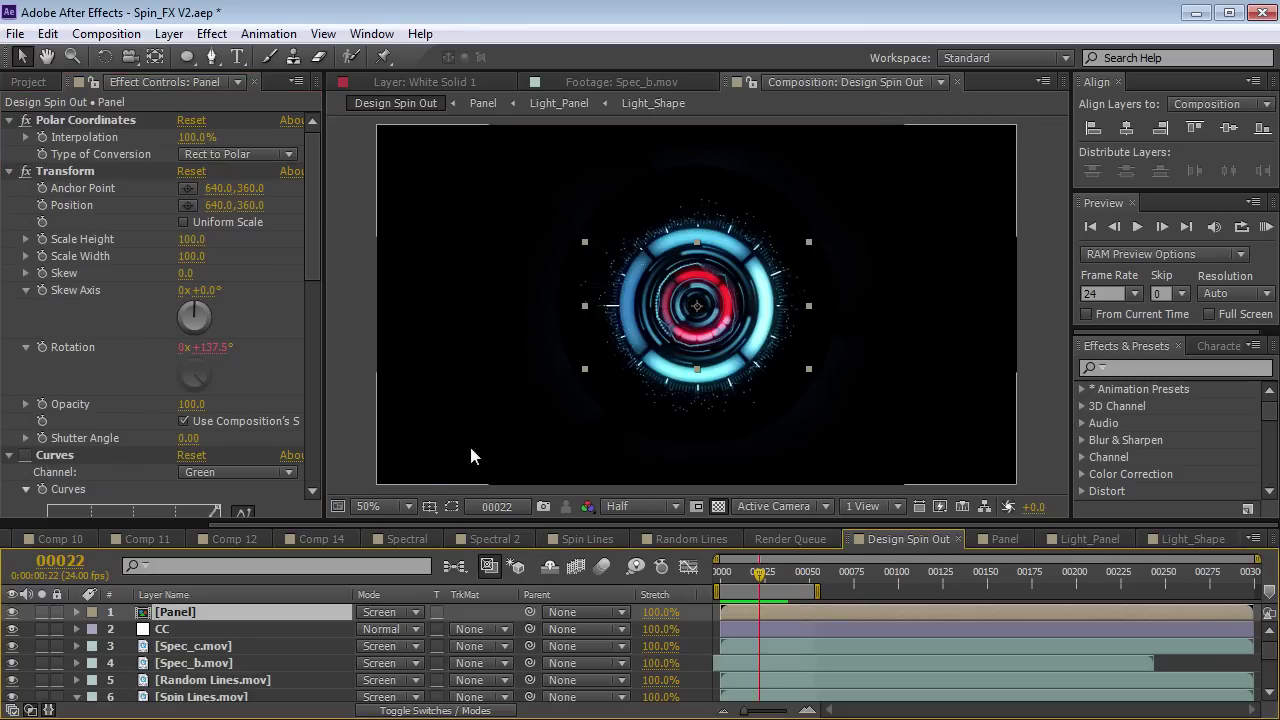
{"action": "scroll", "coordinate": [697, 315], "scroll_direction": "up", "scroll_amount": 2}
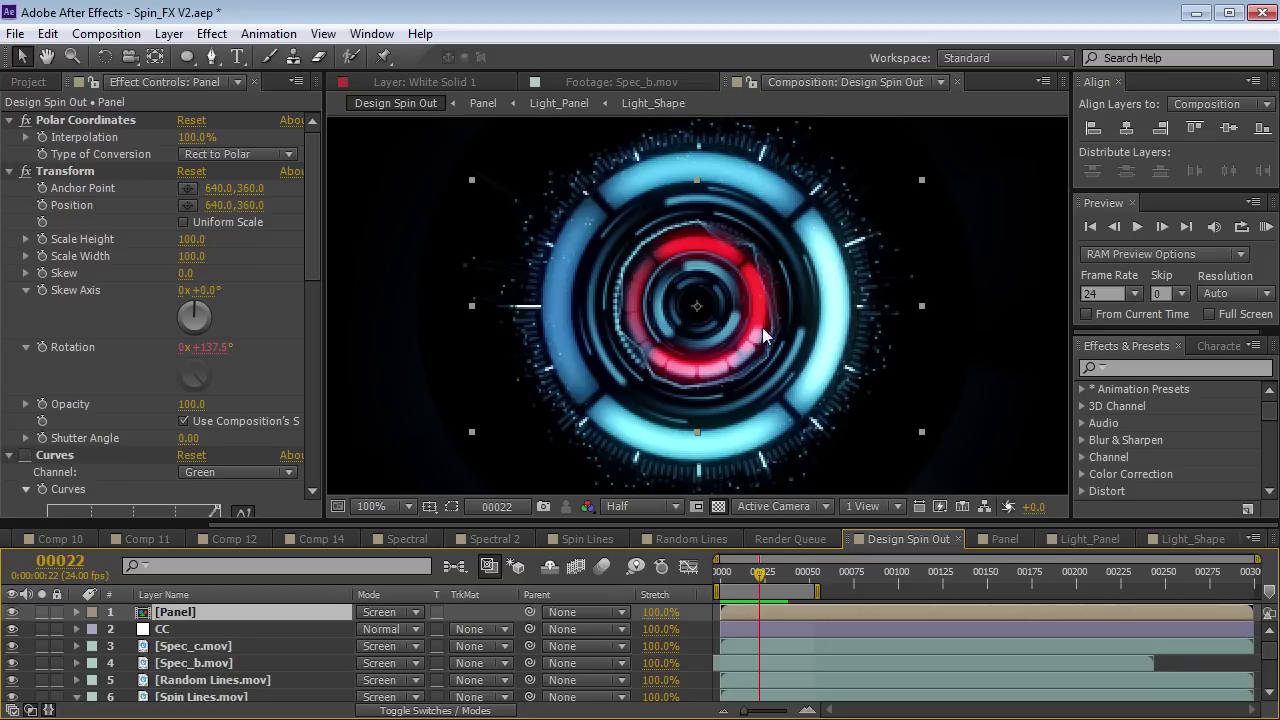
Set the lower Panel layer's blend mode to Screen and check the composite in an enlarged view.
{"action": "scroll", "coordinate": [218, 650], "scroll_direction": "down", "scroll_amount": 4}
{"action": "left_click", "coordinate": [190, 664]}
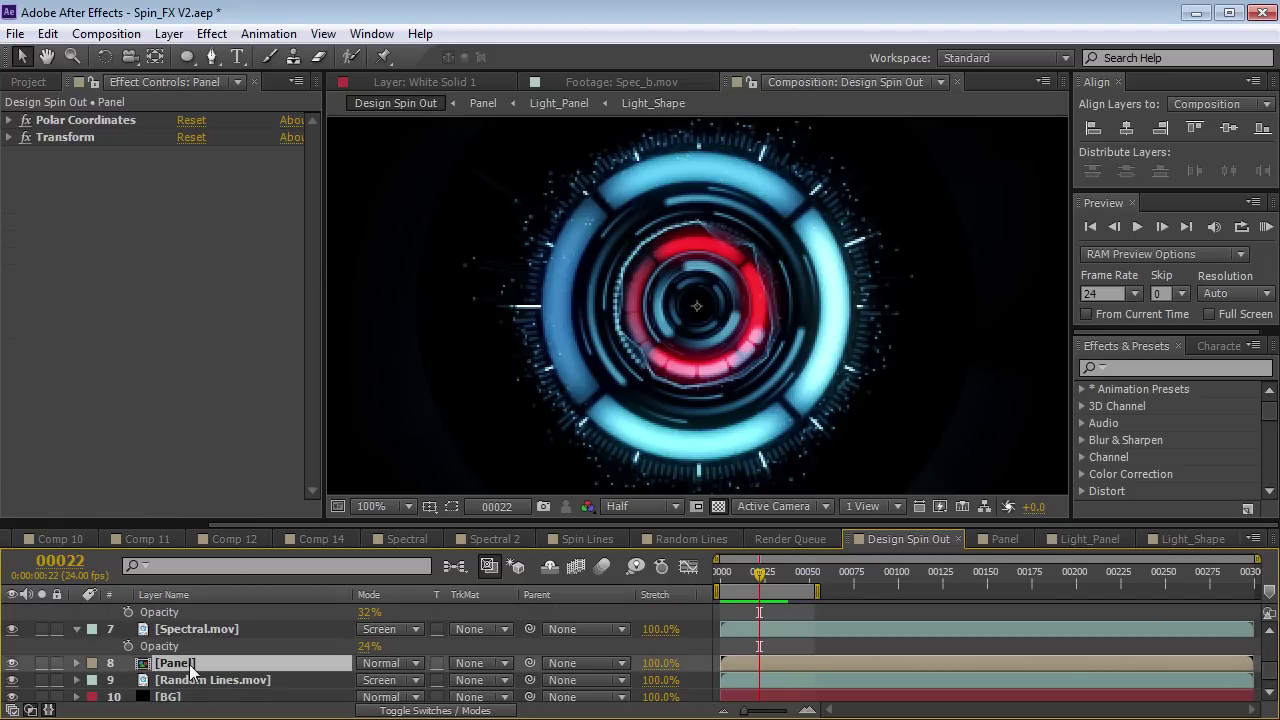
{"action": "left_click", "coordinate": [390, 666]}
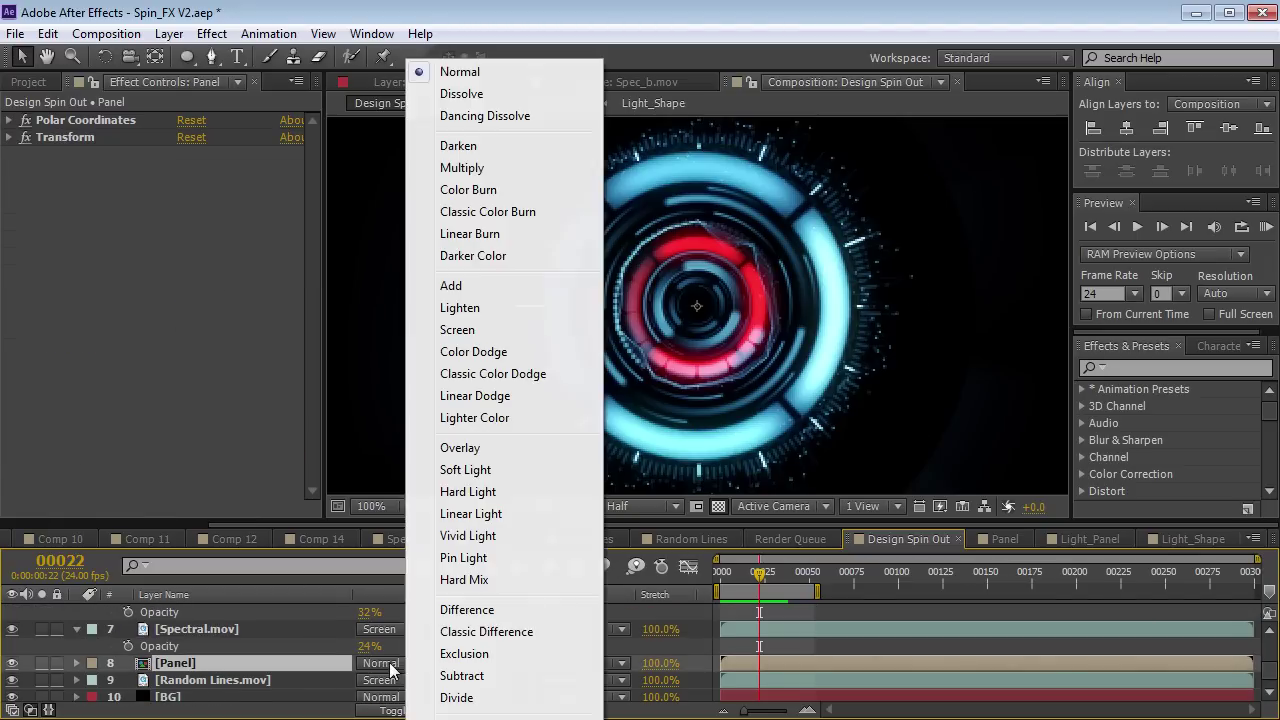
{"action": "left_click", "coordinate": [469, 331]}
{"action": "scroll", "coordinate": [543, 362], "scroll_direction": "down", "scroll_amount": 1}
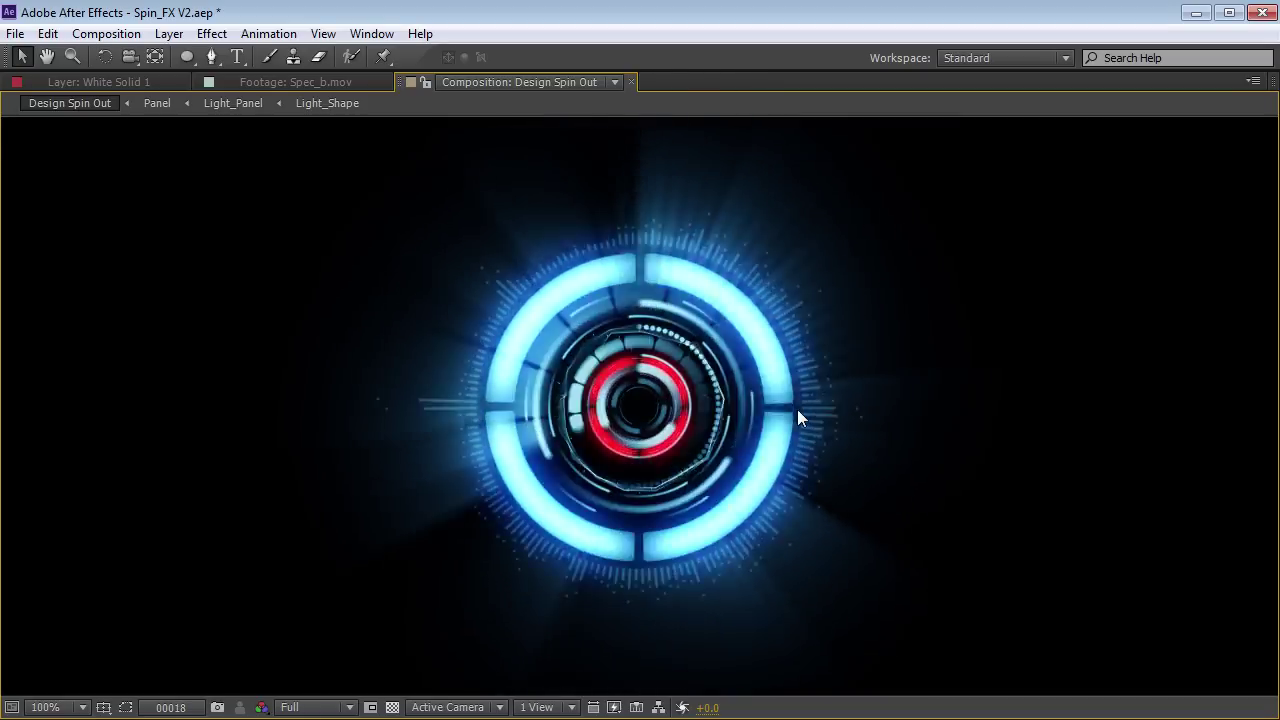
{"action": "scroll", "coordinate": [778, 348], "scroll_direction": "down", "scroll_amount": 2}
{"action": "key", "text": "grave"}
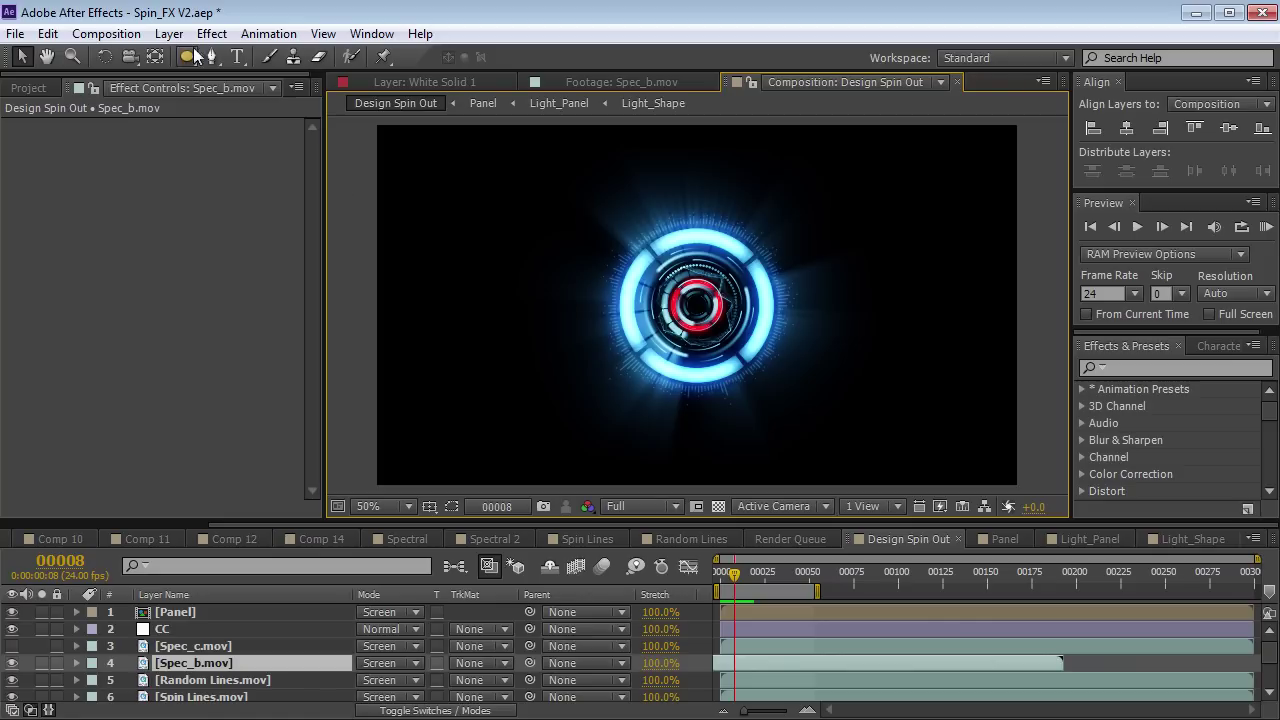
Create an adjustment layer above all layers and apply the Bulge effect to it.
{"action": "left_click", "coordinate": [169, 34]}
{"action": "mouse_move", "coordinate": [228, 57]}
{"action": "left_click", "coordinate": [596, 188]}
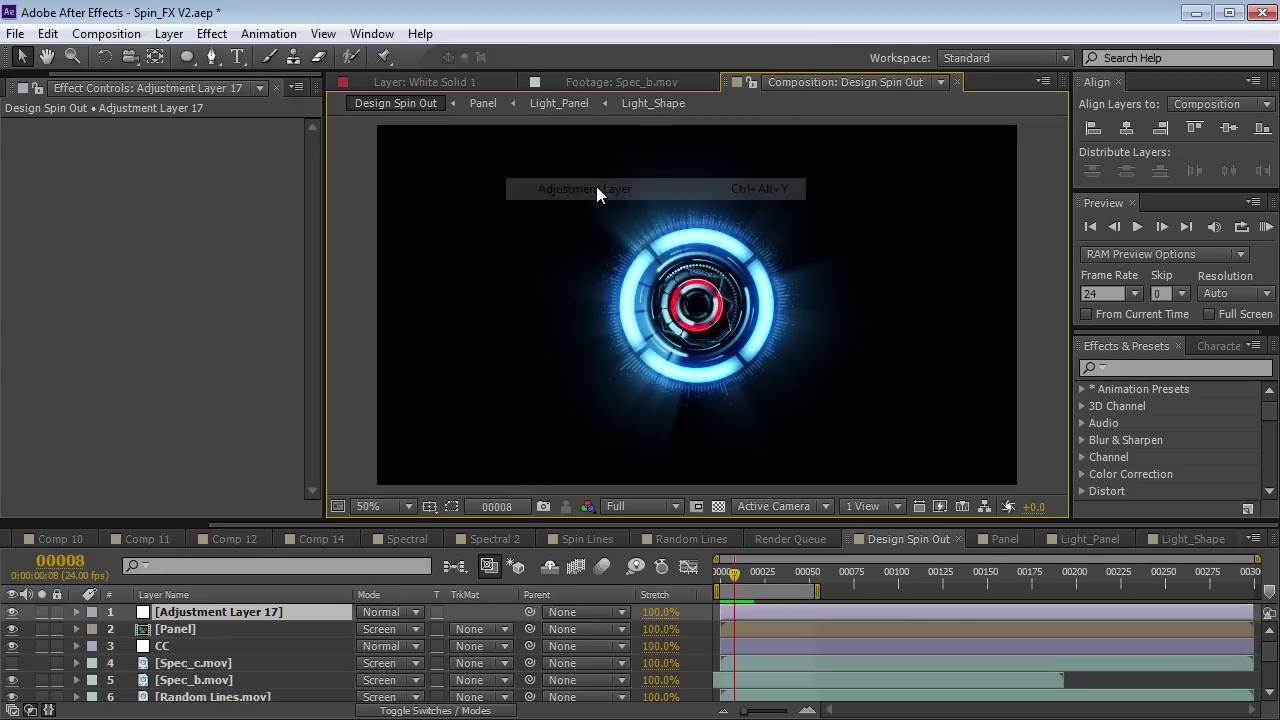
{"action": "left_click", "coordinate": [1140, 368]}
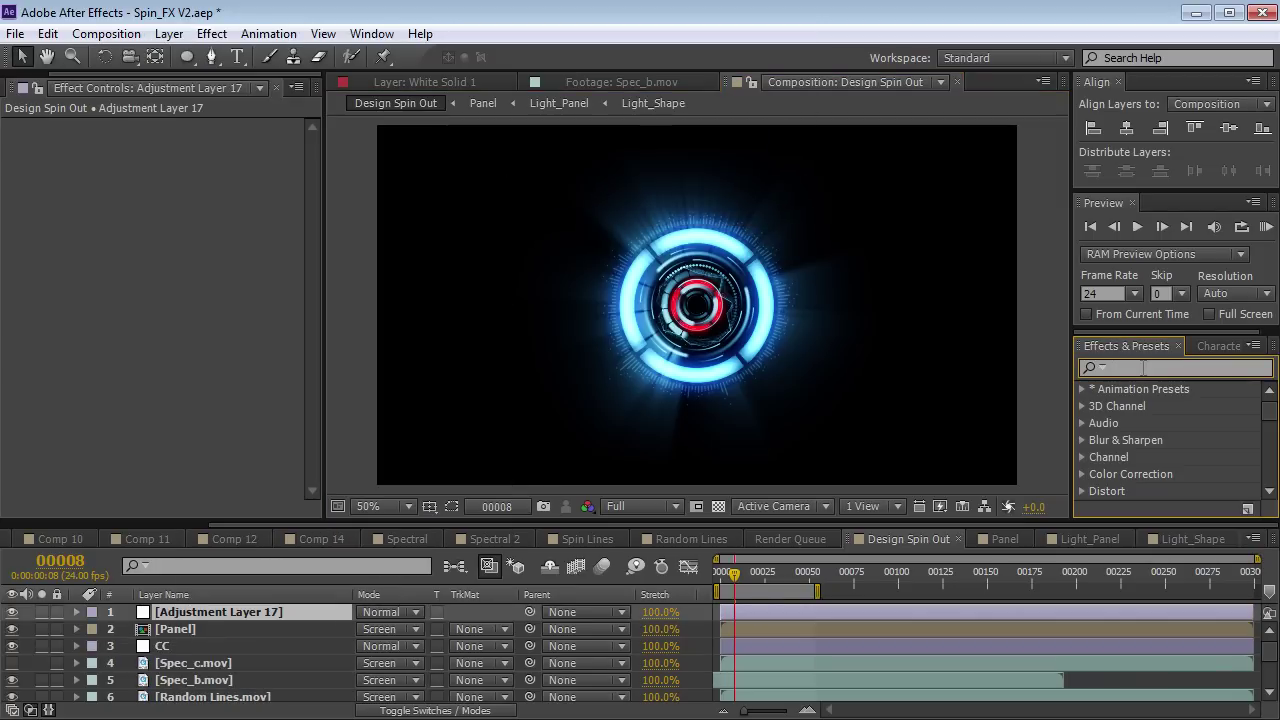
{"action": "type", "text": "bulge"}
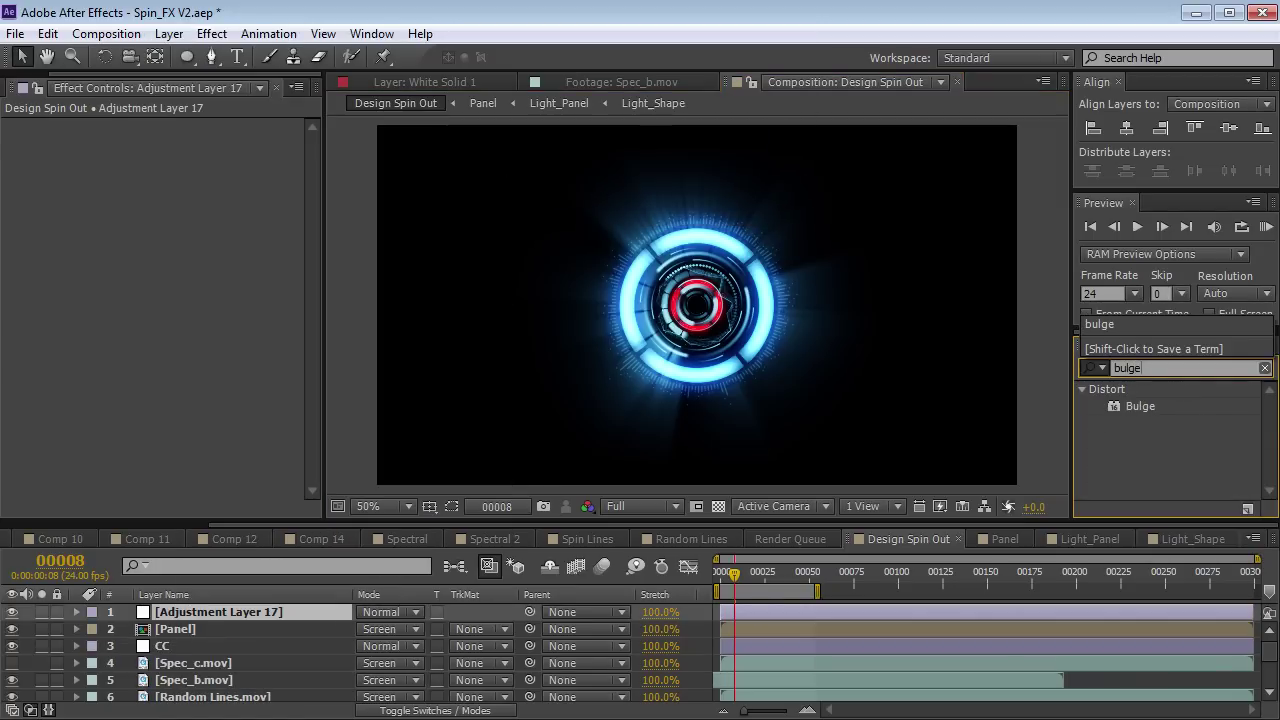
{"action": "left_click_drag", "start_coordinate": [1135, 410], "coordinate": [792, 612]}
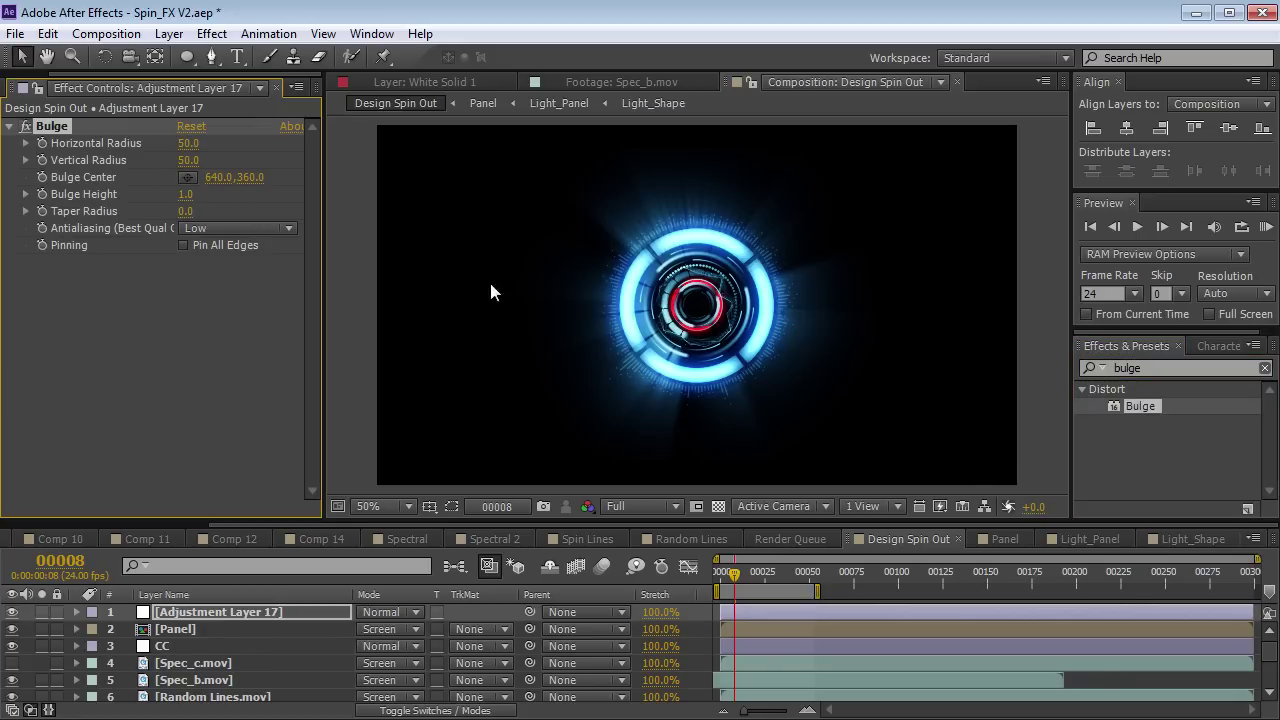
Size the bulge to a horizontal radius of 143 and vertical radius of 140, trying a bulge height of -1.6.
{"action": "left_click_drag", "start_coordinate": [722, 334], "coordinate": [778, 389]}
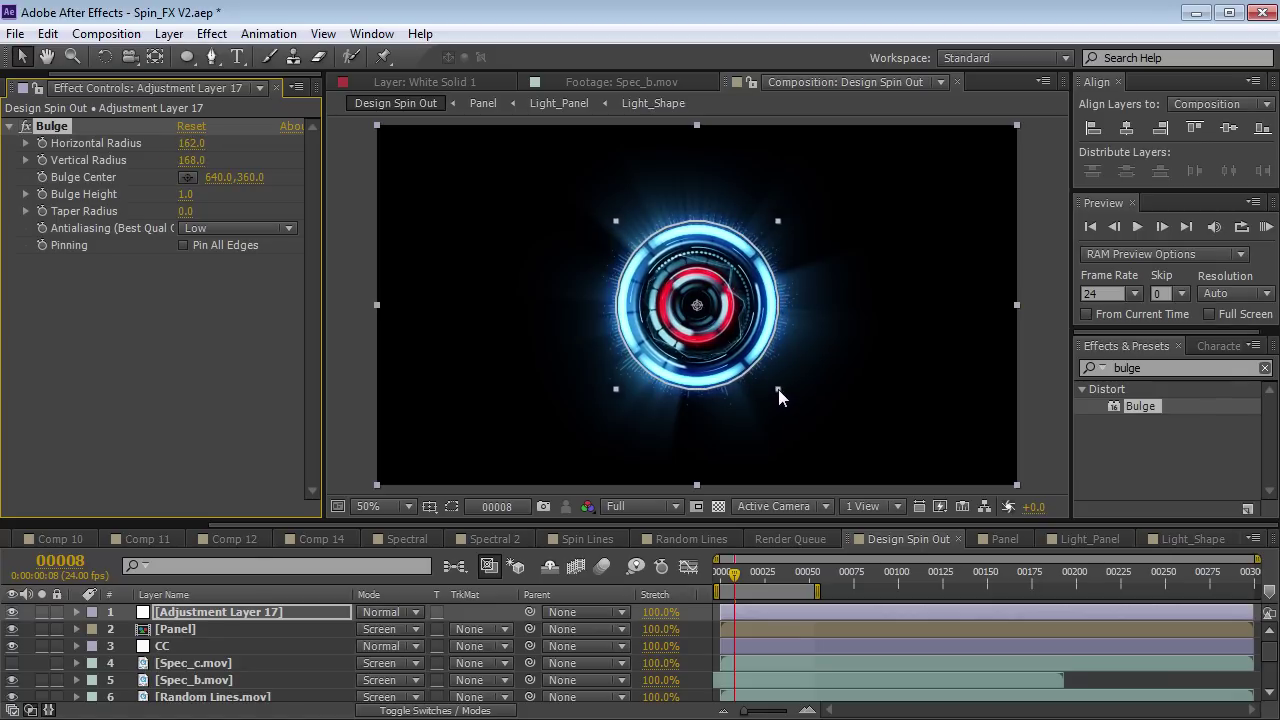
{"action": "left_click_drag", "start_coordinate": [175, 193], "coordinate": [107, 220]}
{"action": "left_click_drag", "start_coordinate": [190, 203], "coordinate": [80, 195]}
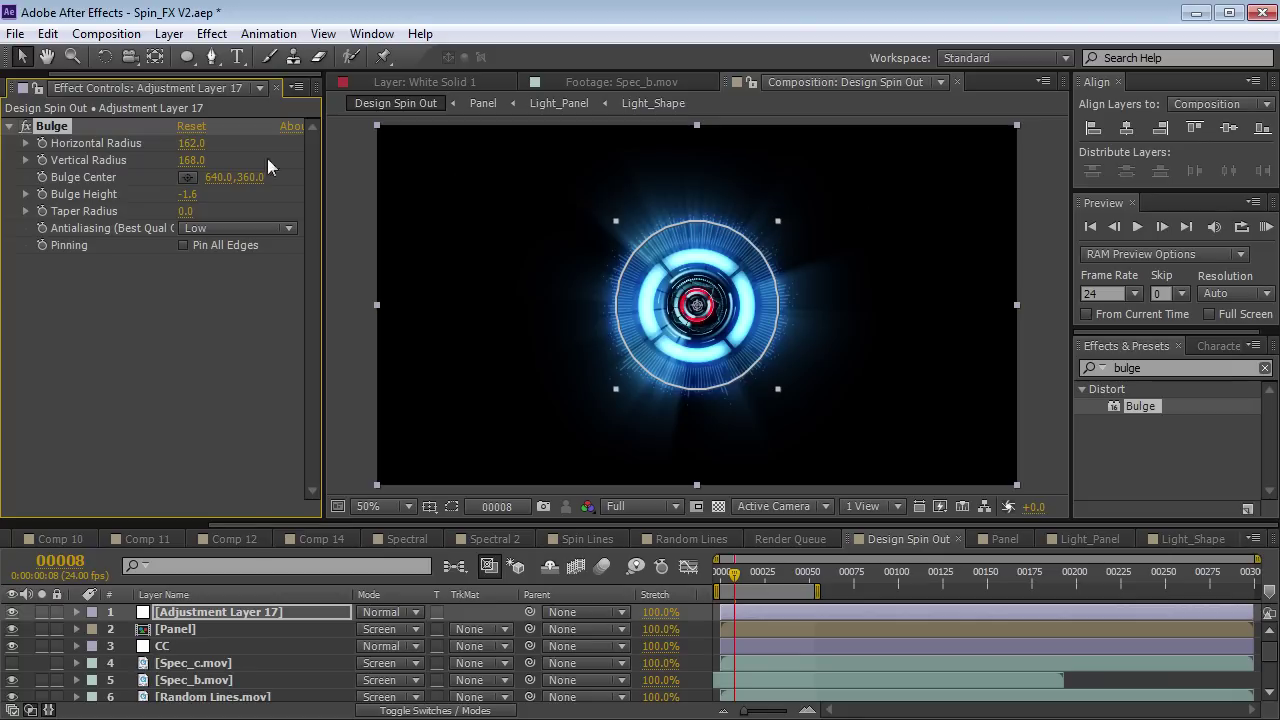
{"action": "left_click_drag", "start_coordinate": [197, 148], "coordinate": [266, 229]}
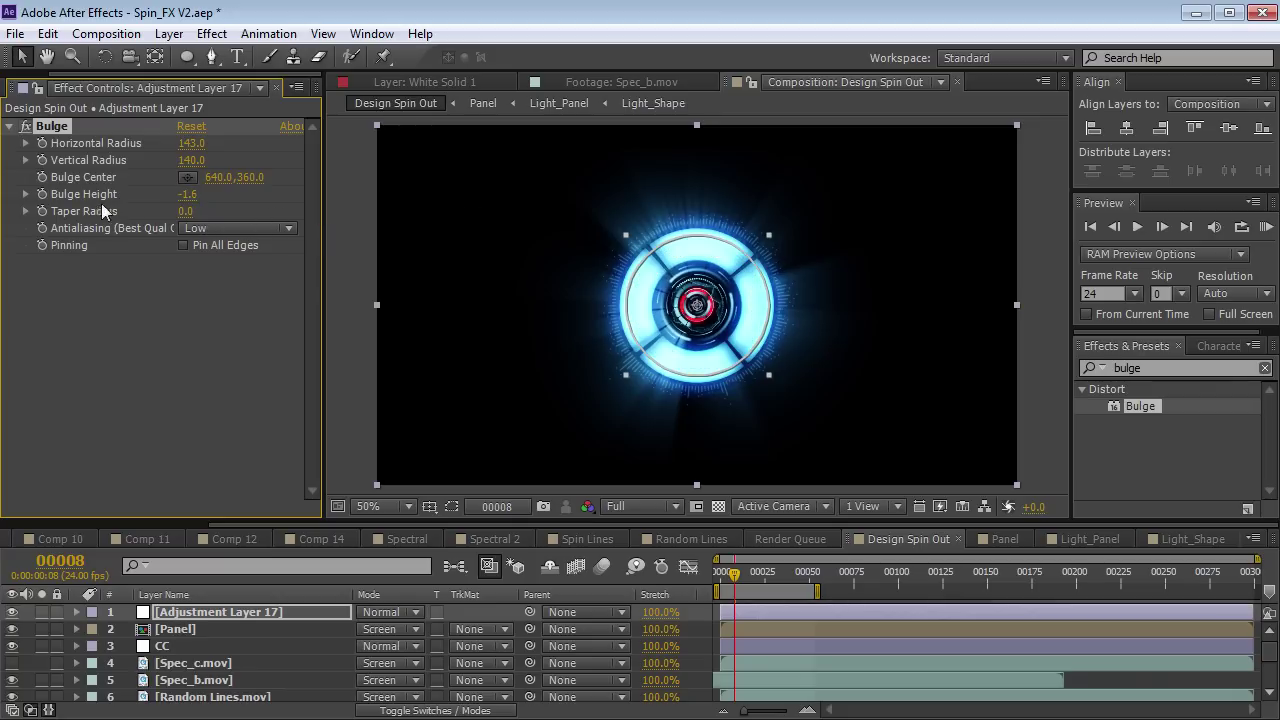
Set Bulge Height to 0.6 at frame 0 and start keyframing it.
{"action": "key", "text": "Home"}
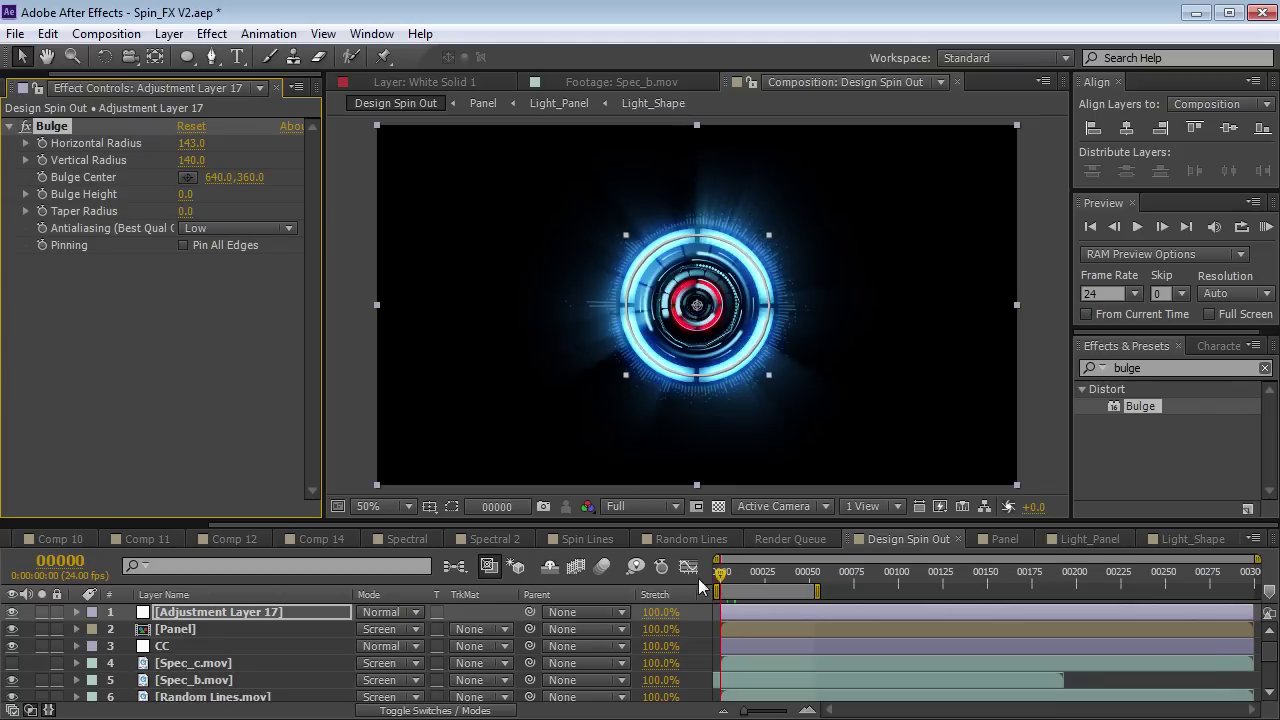
{"action": "key", "text": "period"}
{"action": "left_click_drag", "start_coordinate": [184, 203], "coordinate": [234, 193]}
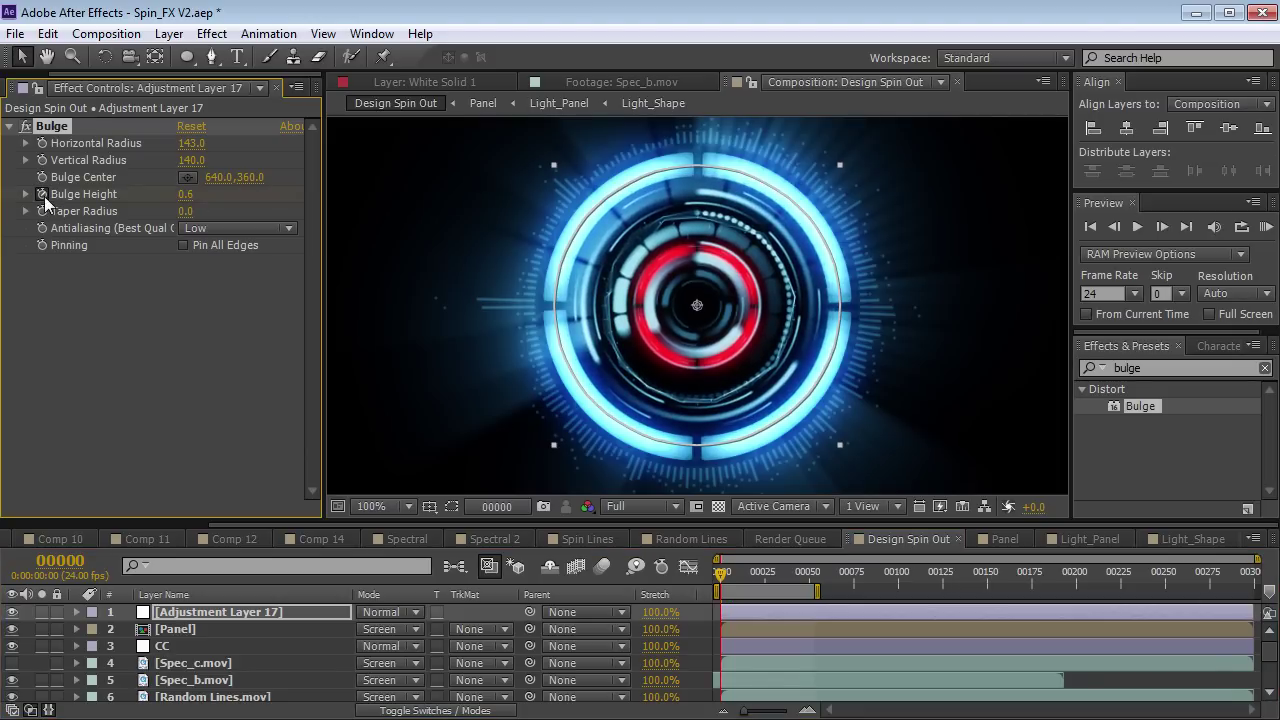
{"action": "left_click", "coordinate": [42, 194]}
Add a Bulge Height keyframe of -1.5 at frame 9.
{"action": "key", "text": "equal"}
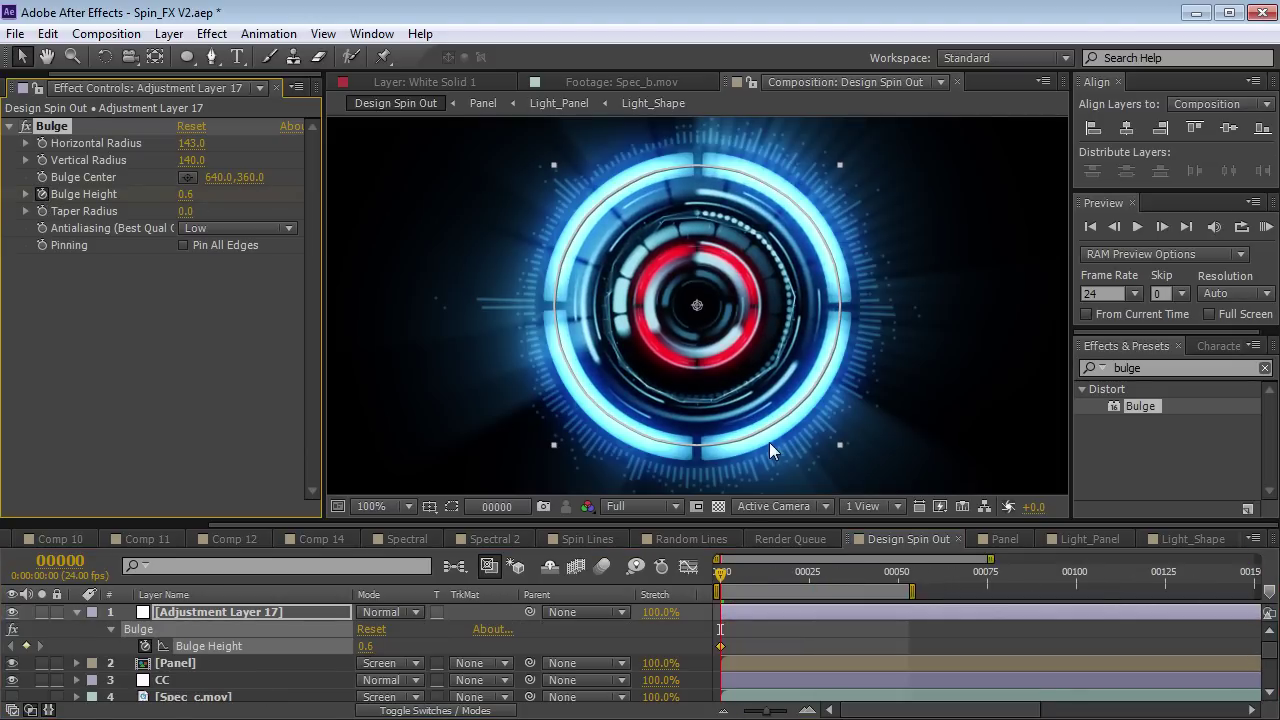
{"action": "left_click", "coordinate": [737, 571]}
{"action": "left_click_drag", "start_coordinate": [737, 571], "coordinate": [752, 574]}
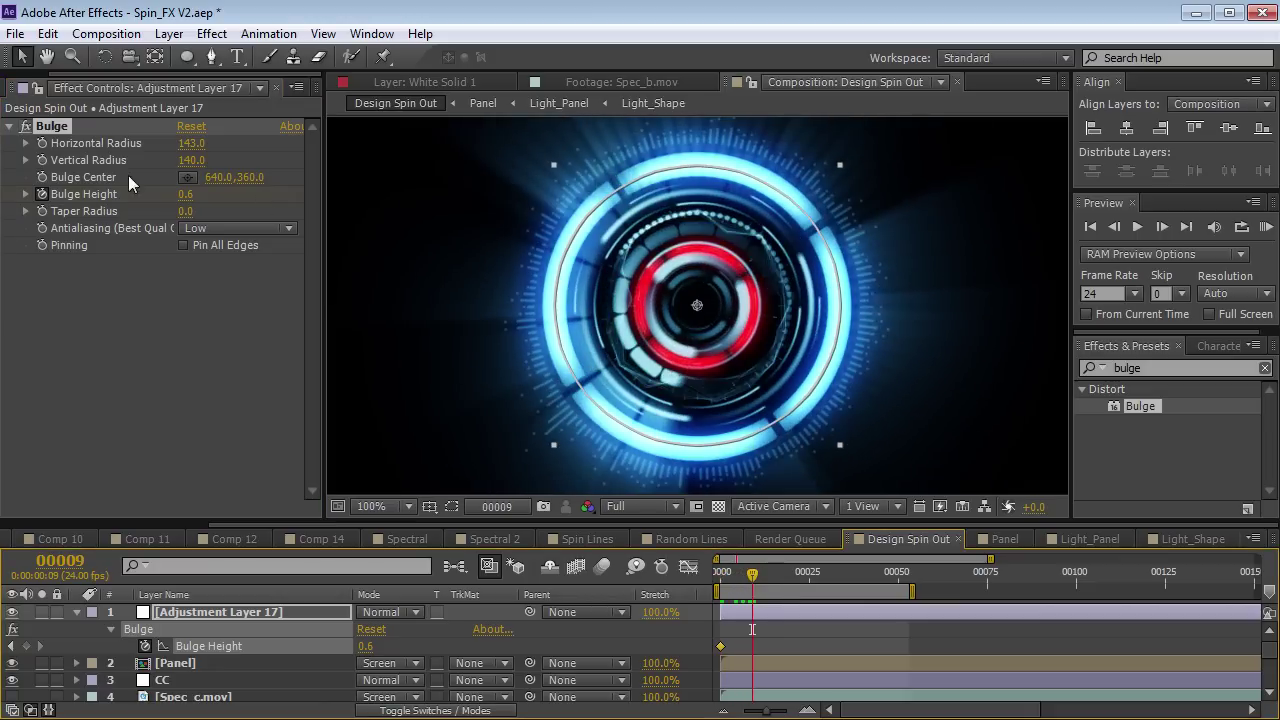
{"action": "left_click_drag", "start_coordinate": [186, 199], "coordinate": [40, 230]}
{"action": "left_click_drag", "start_coordinate": [193, 200], "coordinate": [187, 200]}
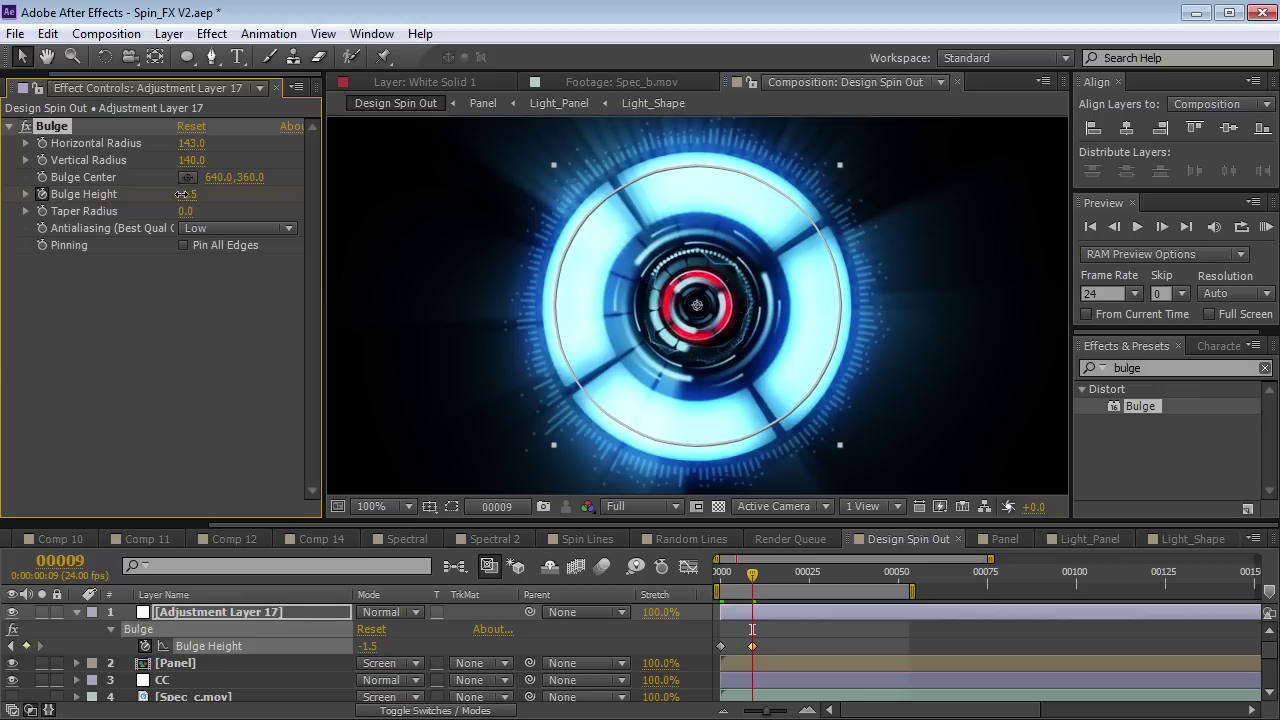
Add a Bulge Height keyframe of 0.1 at frame 12.
{"action": "left_click_drag", "start_coordinate": [752, 573], "coordinate": [763, 573]}
{"action": "left_click_drag", "start_coordinate": [189, 203], "coordinate": [195, 203]}
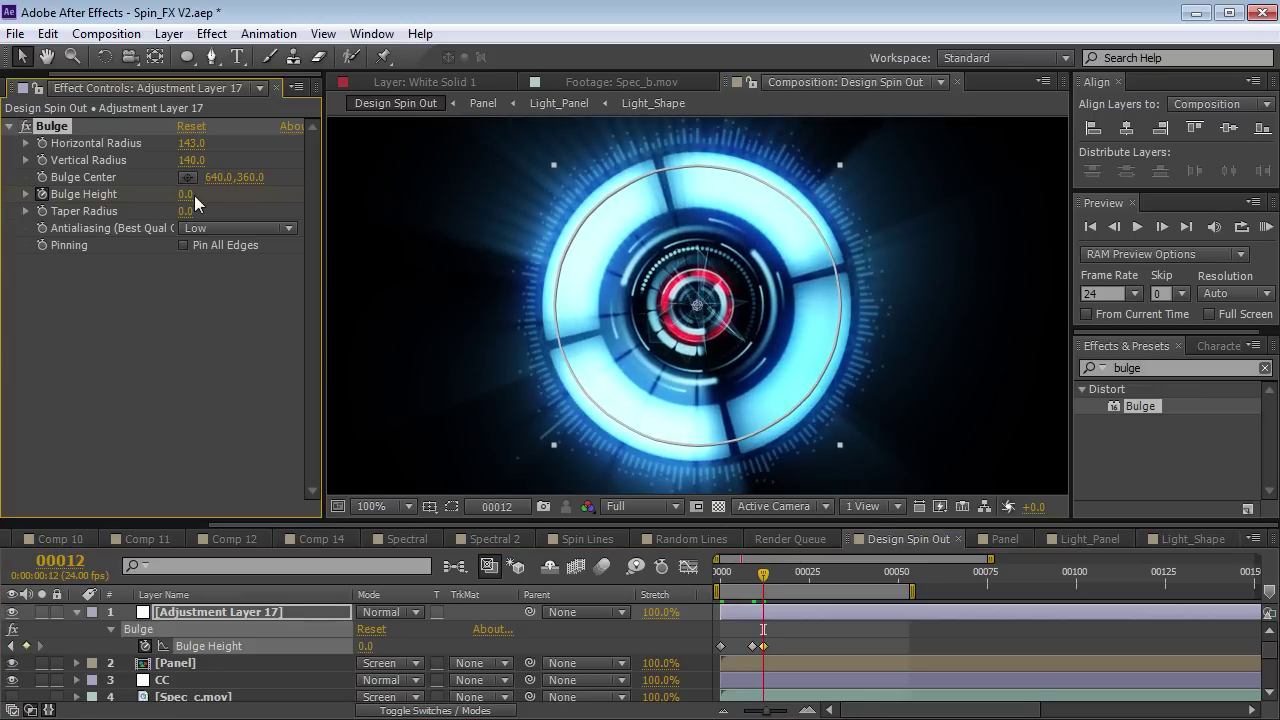
{"action": "key", "text": "equal"}
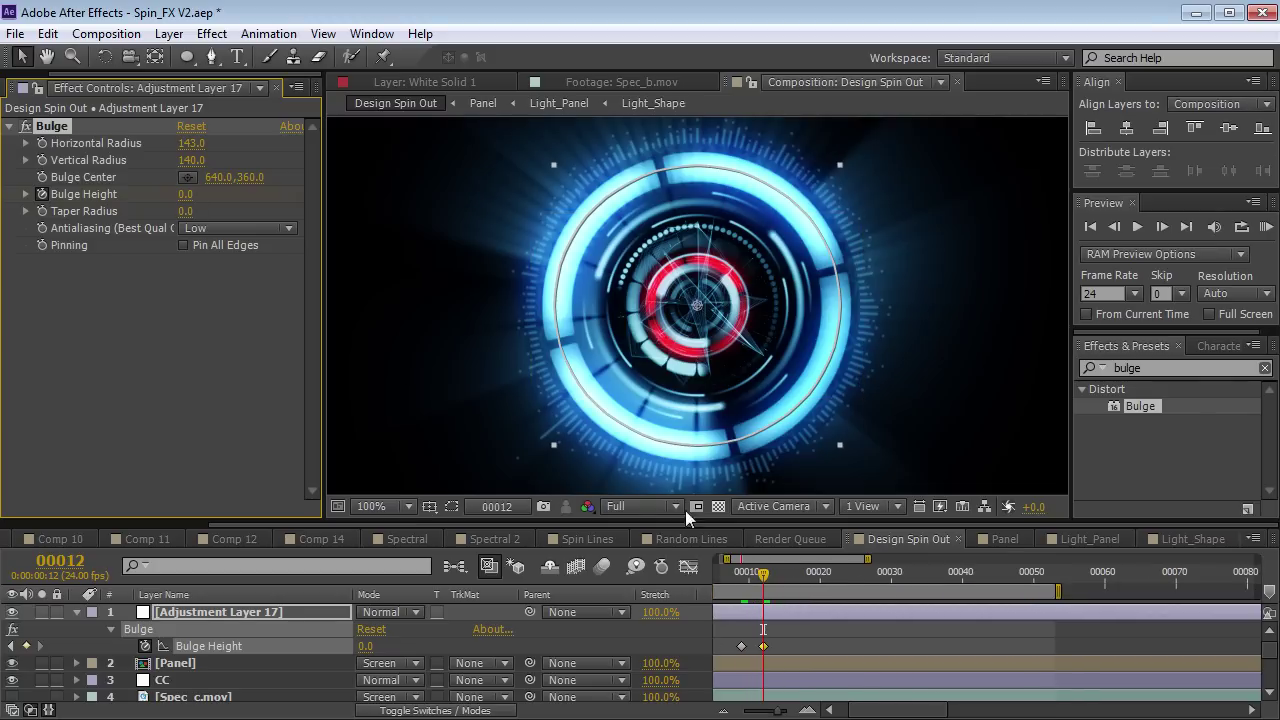
{"action": "left_click_drag", "start_coordinate": [210, 190], "coordinate": [292, 185]}
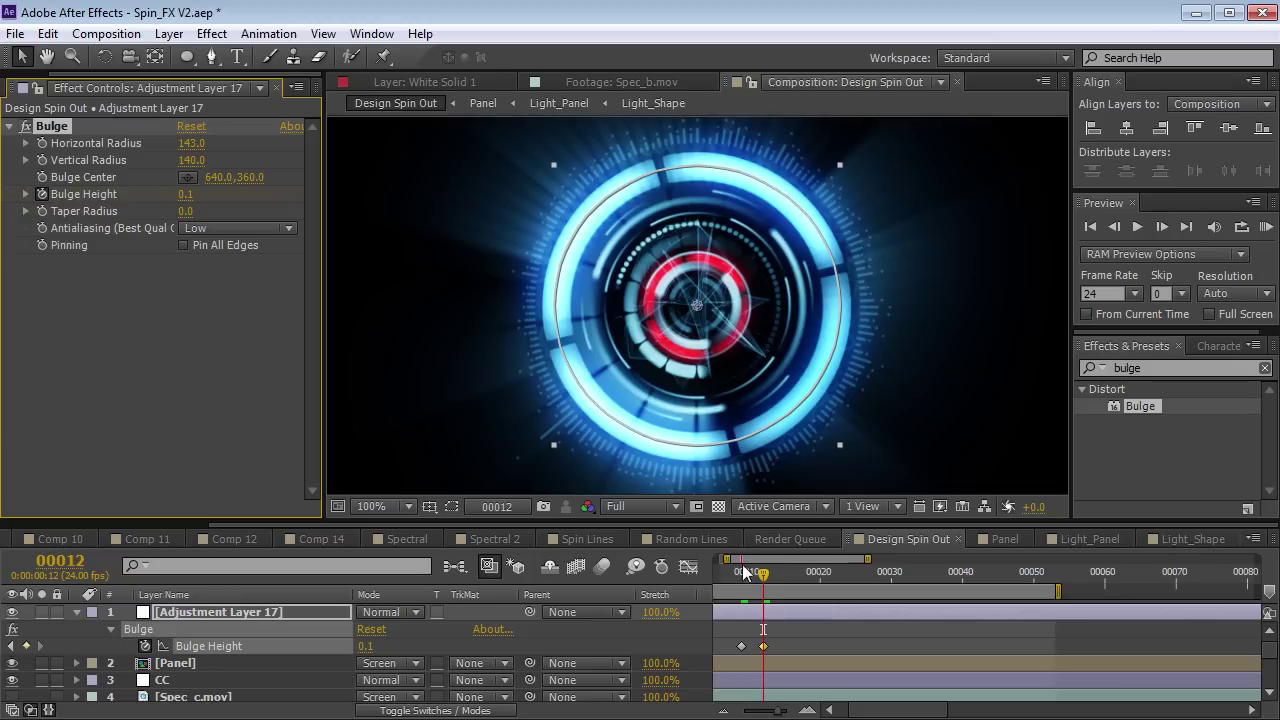
Add a Bulge Height keyframe of 0 four frames further on, at frame 16.
{"action": "key", "text": "Page_Down"}
{"action": "key", "text": "Page_Down"}
{"action": "key", "text": "Page_Down"}
{"action": "key", "text": "Page_Down"}
{"action": "type", "text": "0"}
{"action": "key", "text": "Return"}
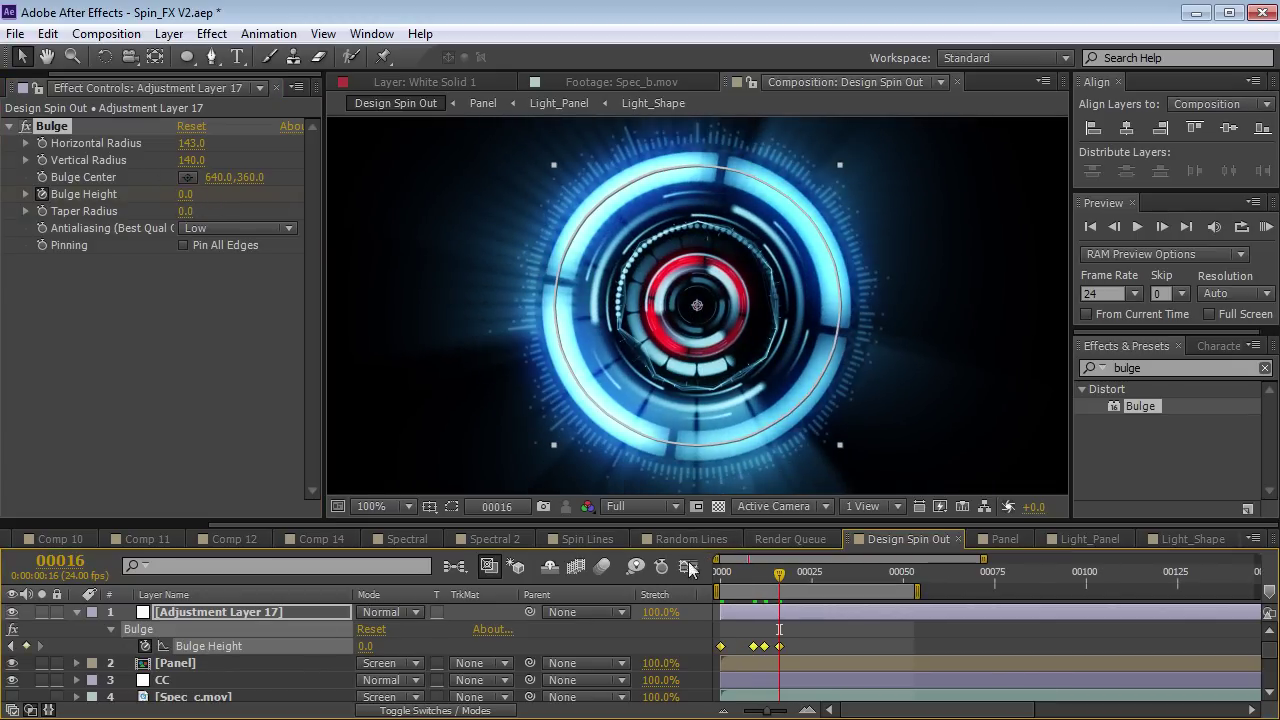
Smooth the Bulge Height curve in the Graph Editor by easing the last three keyframes.
{"action": "left_click", "coordinate": [688, 567]}
{"action": "key", "text": "="}
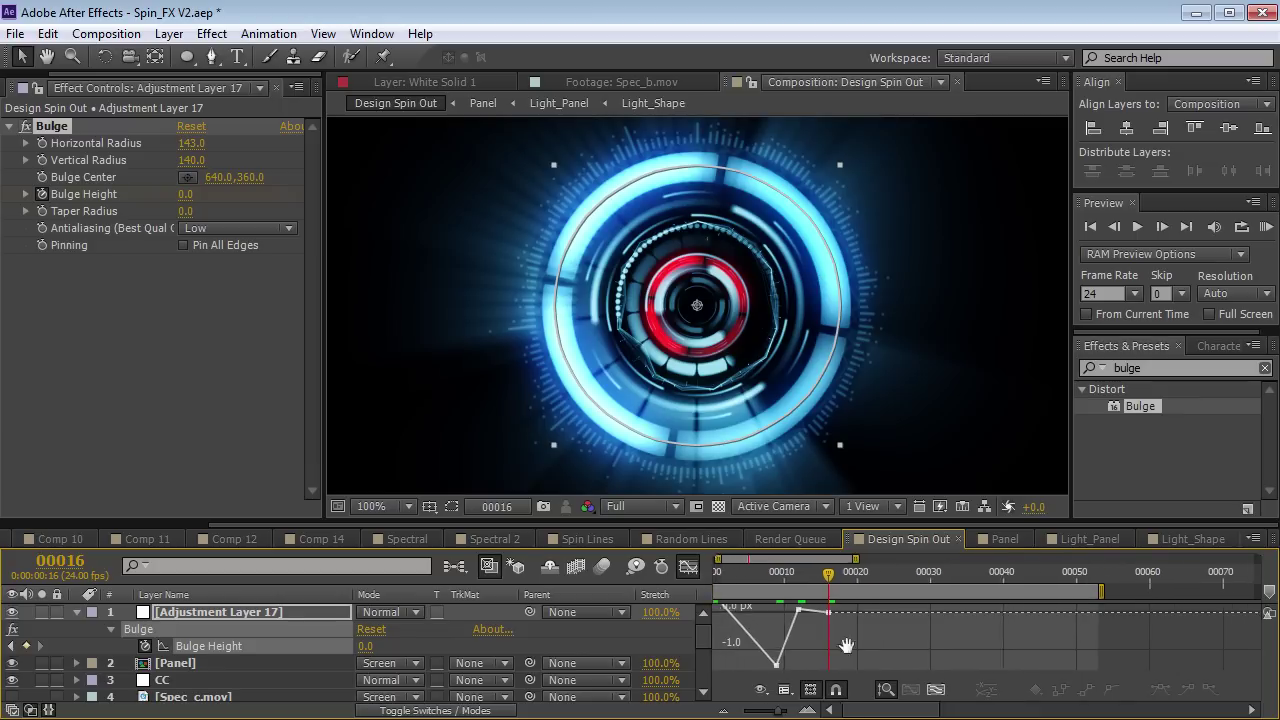
{"action": "left_click_drag", "start_coordinate": [728, 583], "coordinate": [735, 585]}
{"action": "left_click_drag", "start_coordinate": [757, 596], "coordinate": [801, 620]}
{"action": "left_click", "coordinate": [688, 566]}
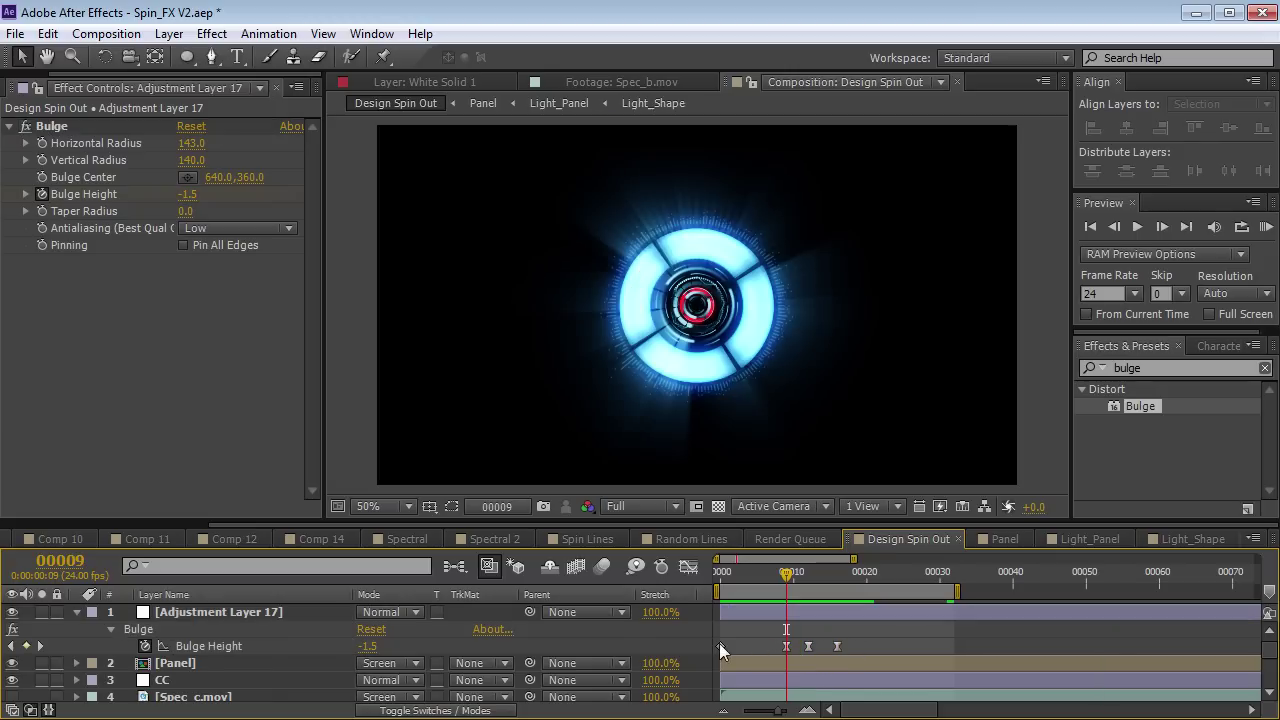
Move the four Bulge Height keyframes to about frames 15, 26, 34 and 38, and collapse the adjustment layer.
{"action": "left_click_drag", "start_coordinate": [719, 645], "coordinate": [928, 640]}
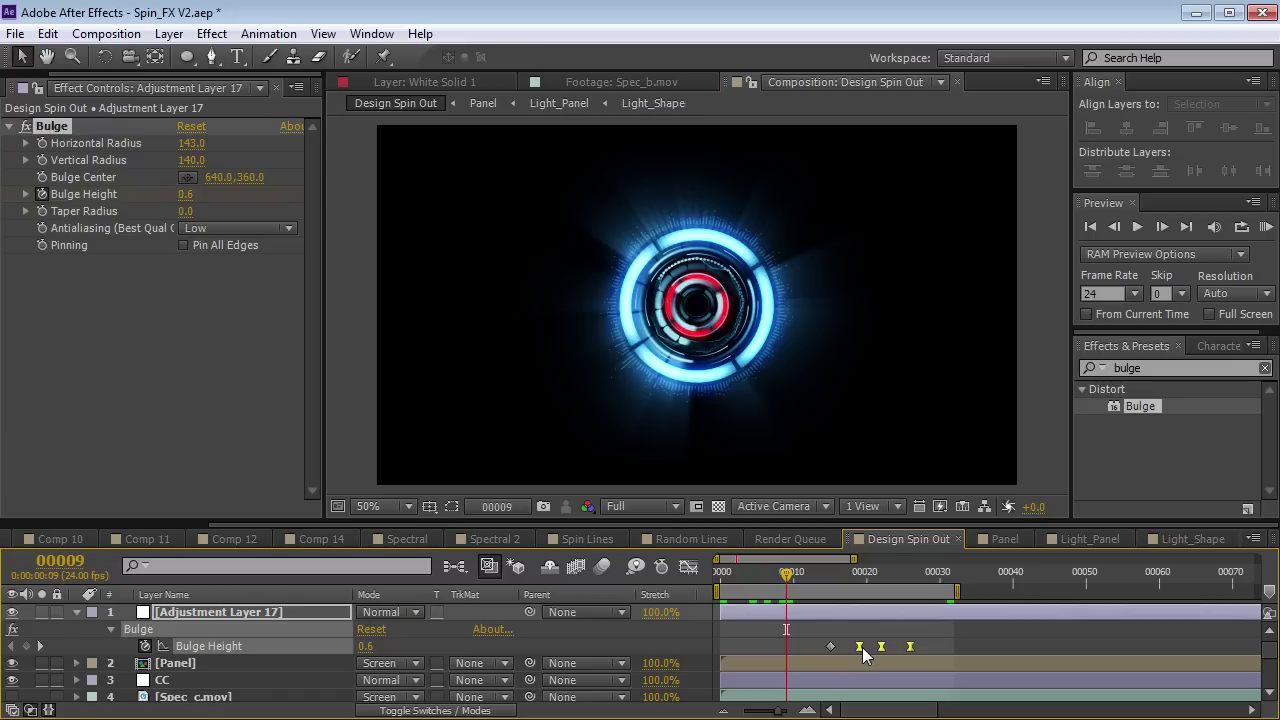
{"action": "mouse_move", "coordinate": [980, 639]}
{"action": "left_mouse_down"}
{"action": "mouse_move", "coordinate": [916, 646]}
{"action": "mouse_move", "coordinate": [969, 648]}
{"action": "left_mouse_up"}
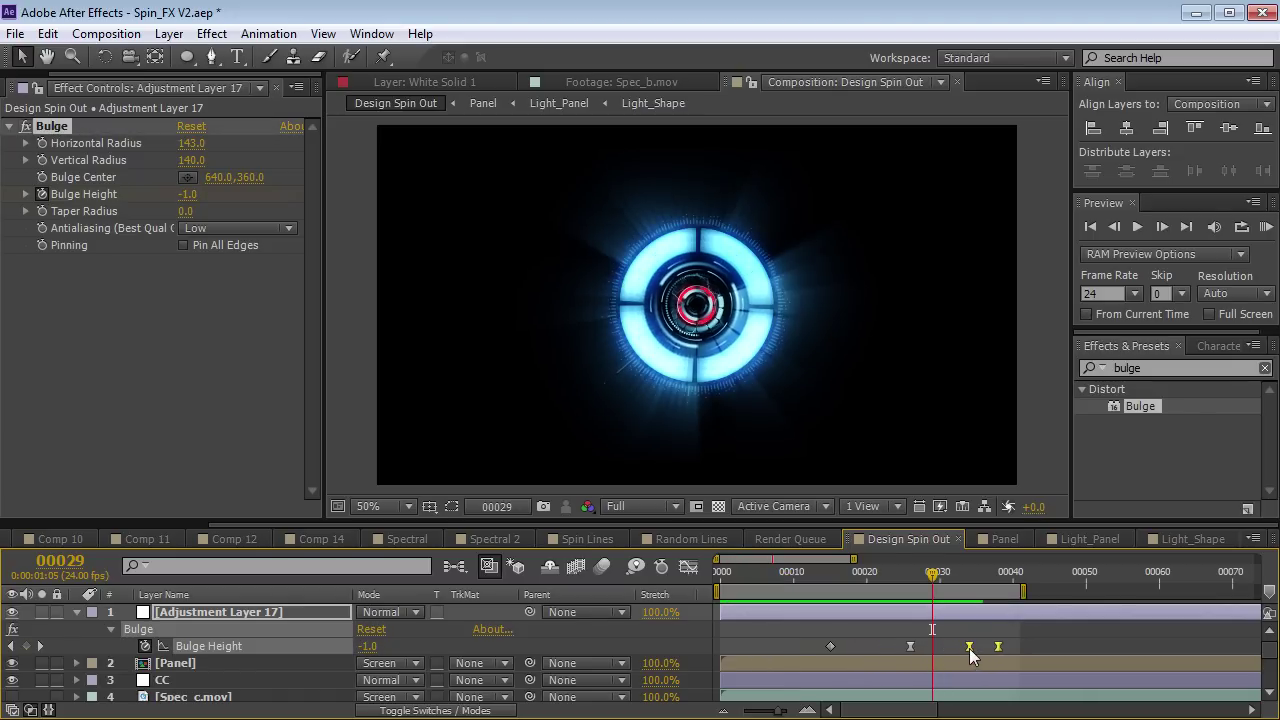
{"action": "left_click", "coordinate": [955, 629]}
{"action": "left_click_drag", "start_coordinate": [932, 576], "coordinate": [747, 595]}
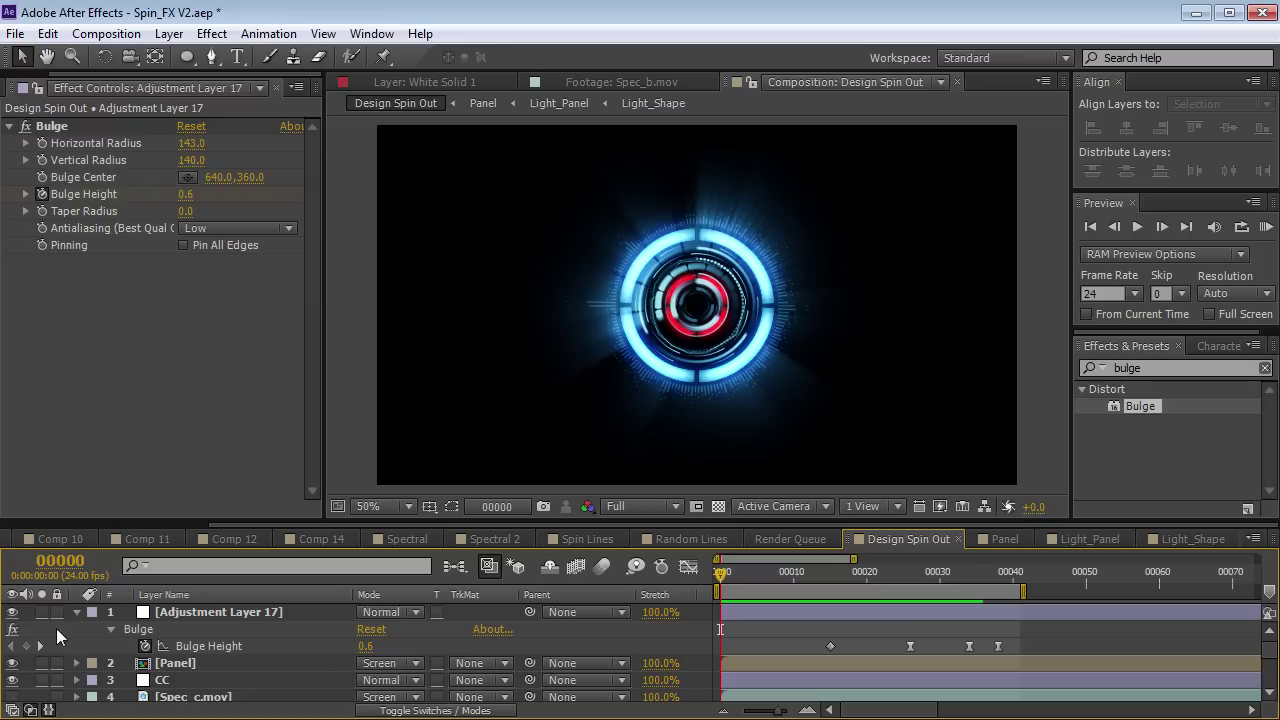
{"action": "left_click", "coordinate": [76, 612]}
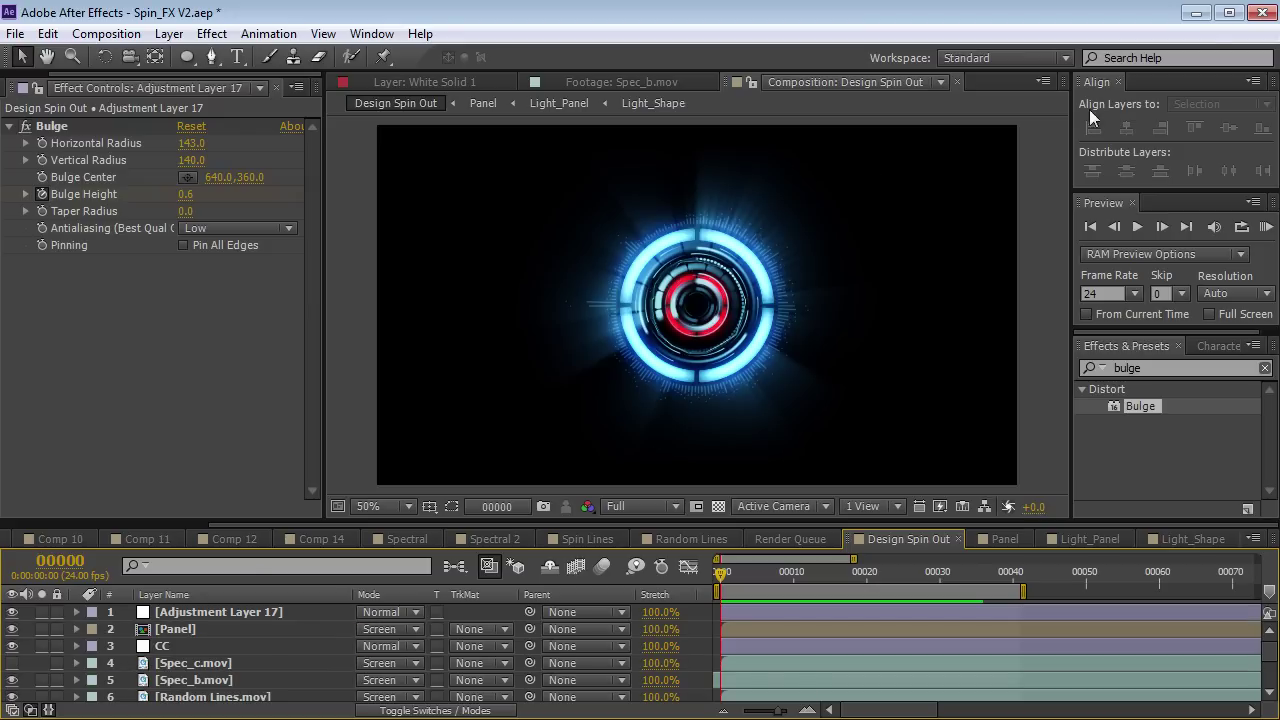
Bring up the Spin_FX_Sounds movie in the media player and step through the ring's appearance and bulge frame by frame.
{"action": "left_click_drag", "start_coordinate": [1279, 280], "coordinate": [628, 114]}
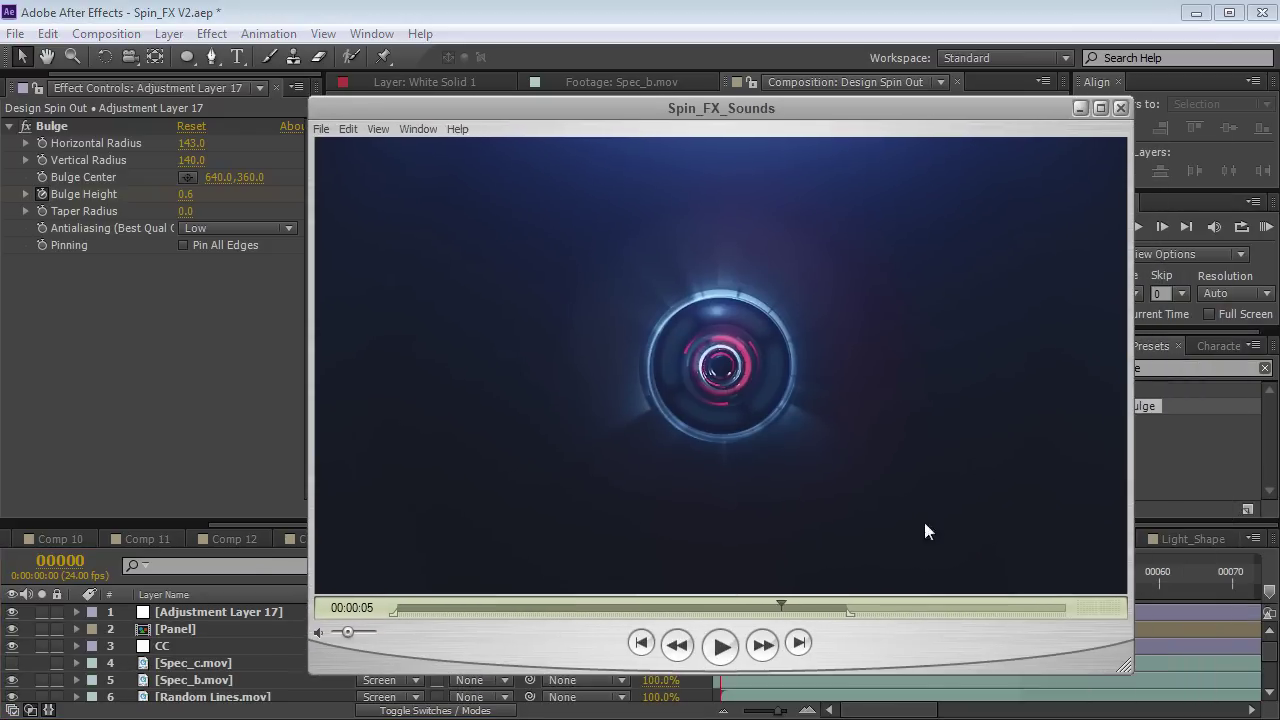
{"action": "left_click_drag", "start_coordinate": [778, 607], "coordinate": [732, 606]}
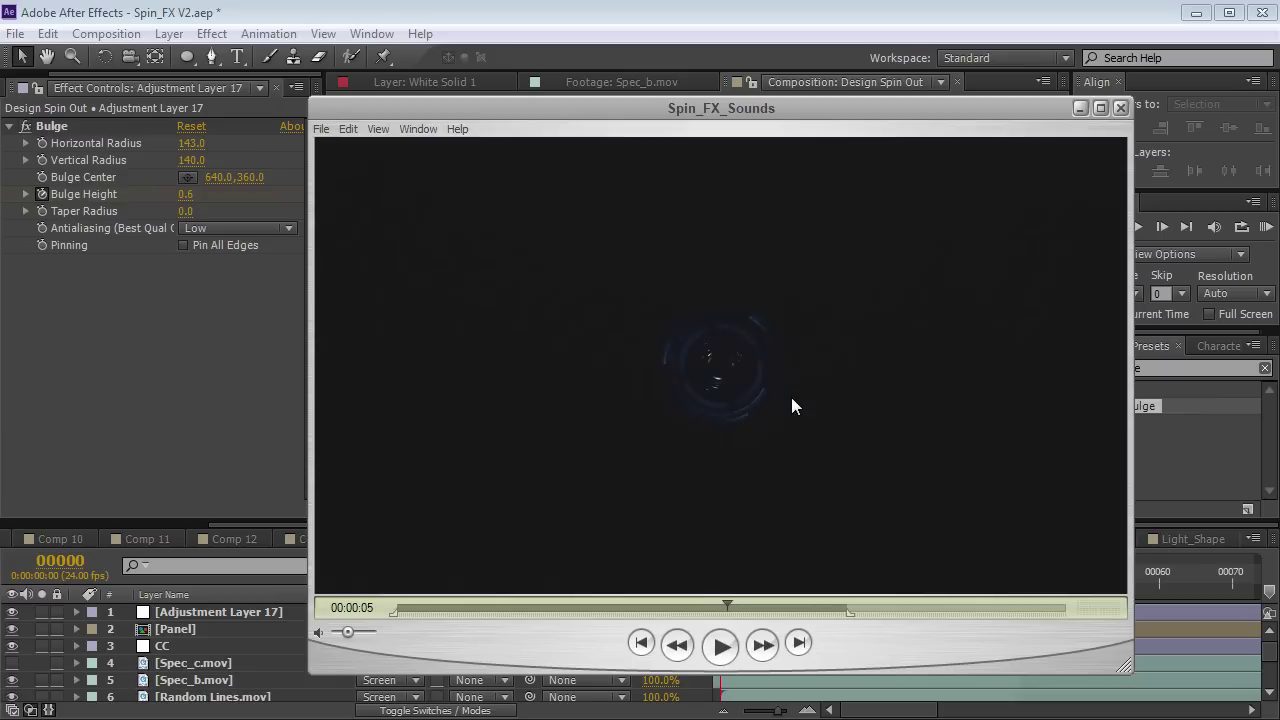
{"action": "key", "text": "Right"}
{"action": "key", "text": "Right"}
{"action": "key", "text": "Right"}
{"action": "key", "text": "Right"}
{"action": "key", "text": "Right"}
{"action": "key", "text": "Right"}
{"action": "key", "text": "Right"}
{"action": "key", "text": "Right"}
{"action": "key", "text": "Right"}
{"action": "key", "text": "Right"}
{"action": "key", "text": "Right"}
{"action": "key", "text": "Right"}
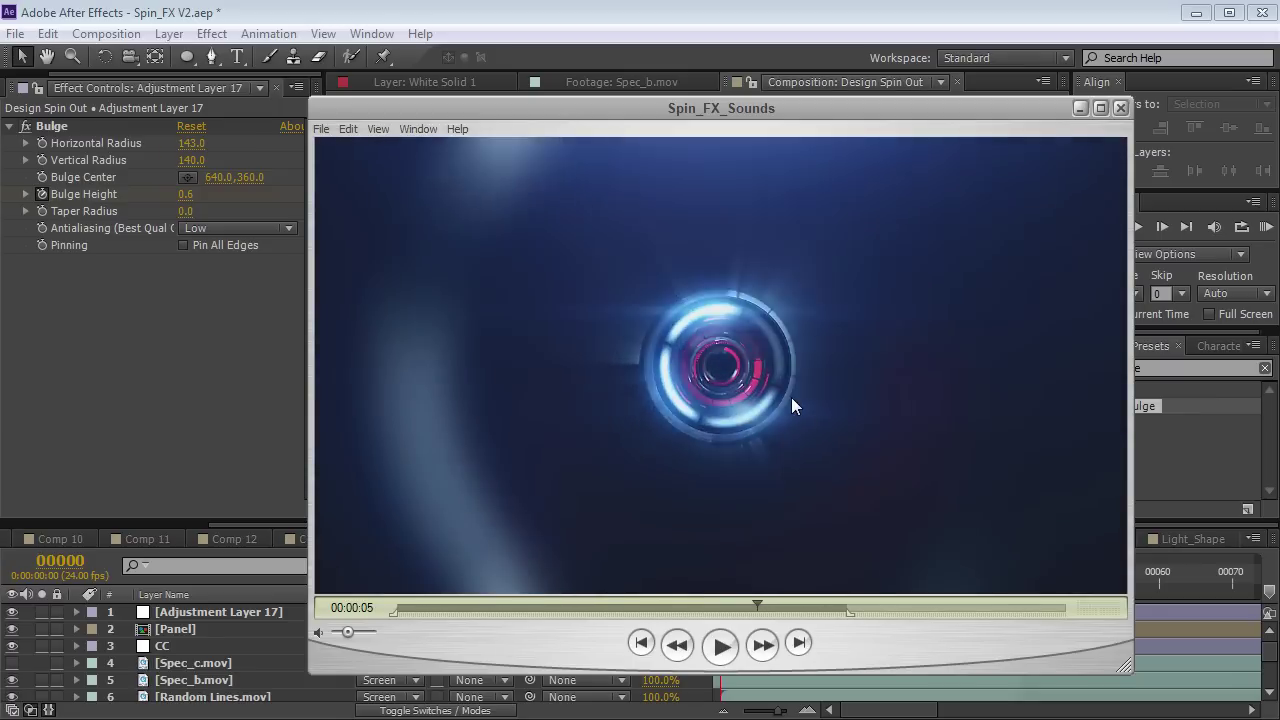
{"action": "key", "text": "Right"}
{"action": "key", "text": "Right"}
{"action": "key", "text": "Right"}
{"action": "key", "text": "Right"}
{"action": "key", "text": "Right"}
{"action": "key", "text": "Right"}
{"action": "key", "text": "Right"}
{"action": "key", "text": "Right"}
{"action": "key", "text": "Right"}
{"action": "key", "text": "Right"}
{"action": "key", "text": "Right"}
{"action": "key", "text": "Right"}
{"action": "key", "text": "Right"}
{"action": "key", "text": "Right"}
{"action": "key", "text": "Right"}
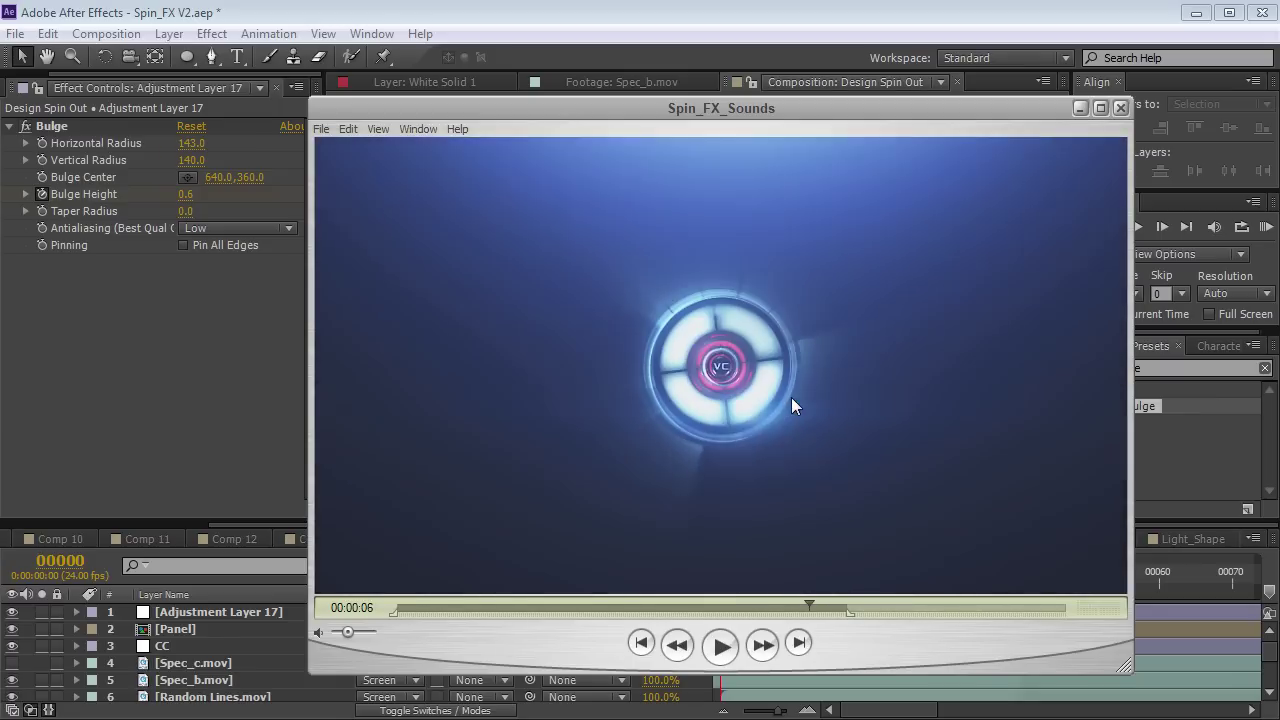
Switch back to After Effects and enlarge the timeline area until all layers of Design Spin Out show.
{"action": "left_click", "coordinate": [702, 10]}
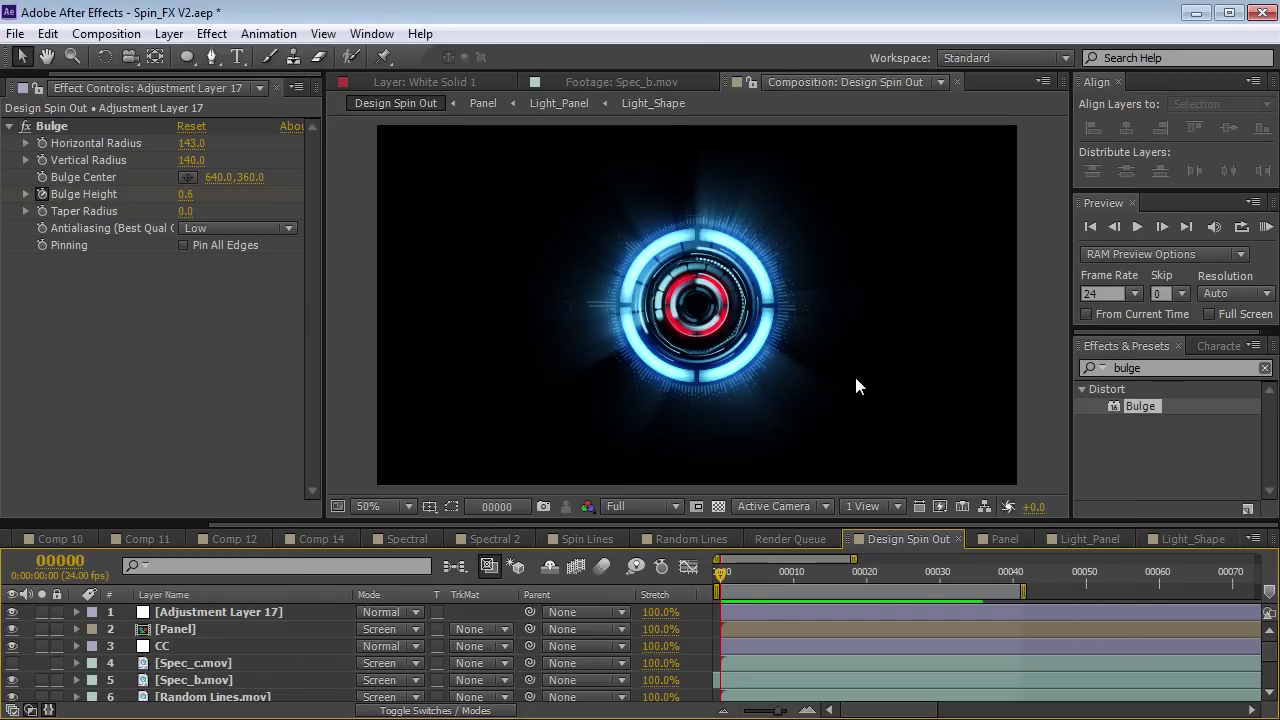
{"action": "left_click_drag", "start_coordinate": [743, 574], "coordinate": [716, 590]}
{"action": "left_click_drag", "start_coordinate": [366, 517], "coordinate": [364, 321]}
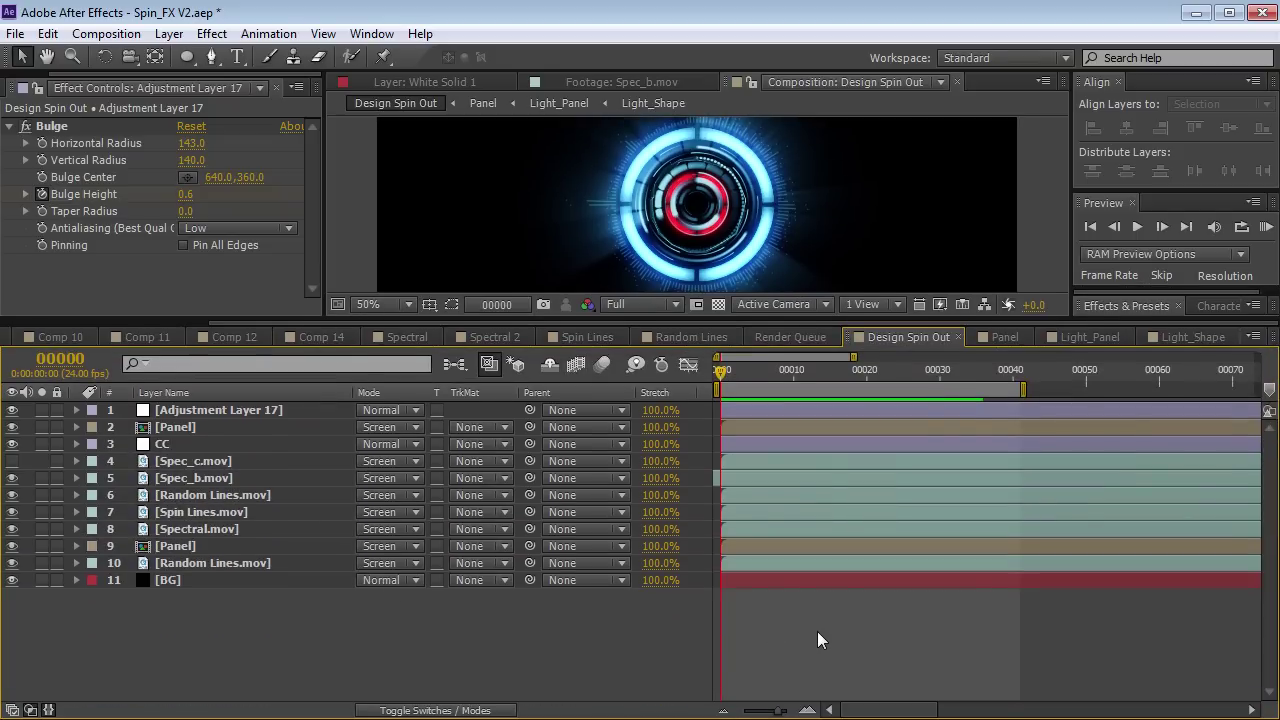
{"action": "key", "text": "equal"}
{"action": "left_click", "coordinate": [190, 546]}
{"action": "left_click", "coordinate": [172, 565]}
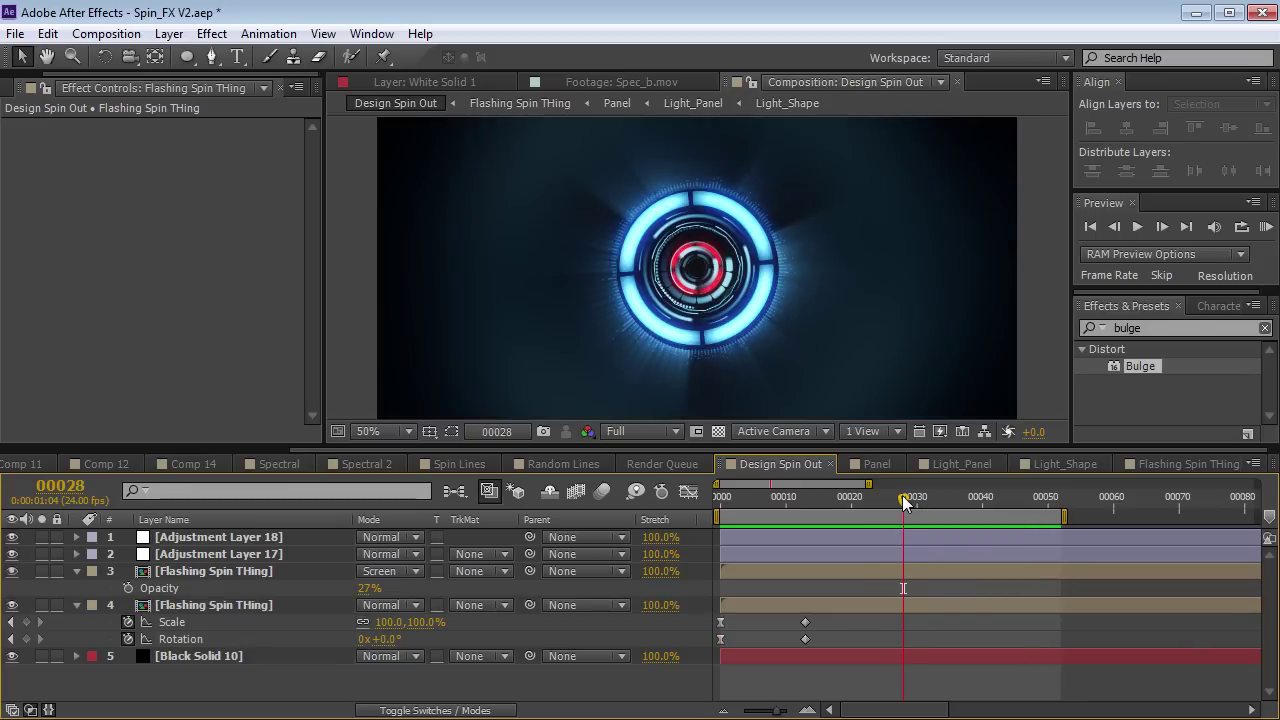
Add a comp-size black solid above the other layers and apply the Optical Flares effect to it.
{"action": "left_click_drag", "start_coordinate": [902, 495], "coordinate": [884, 497]}
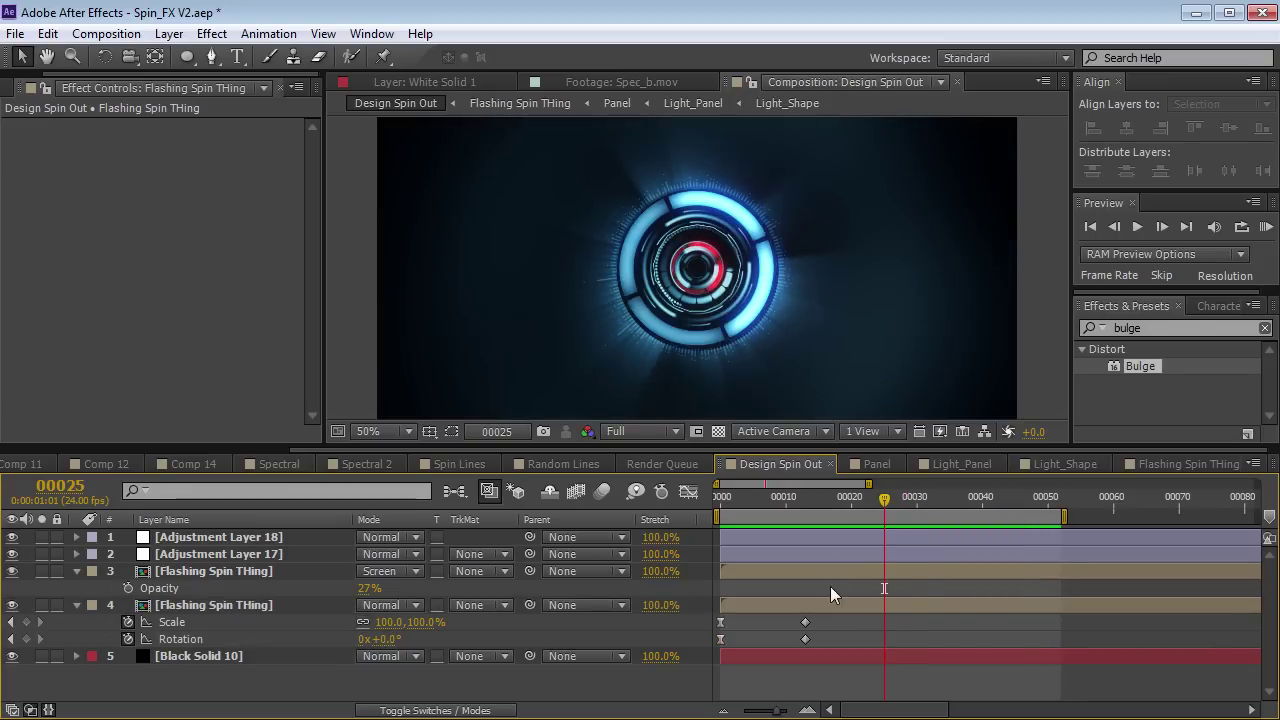
{"action": "left_click", "coordinate": [169, 33]}
{"action": "mouse_move", "coordinate": [185, 58]}
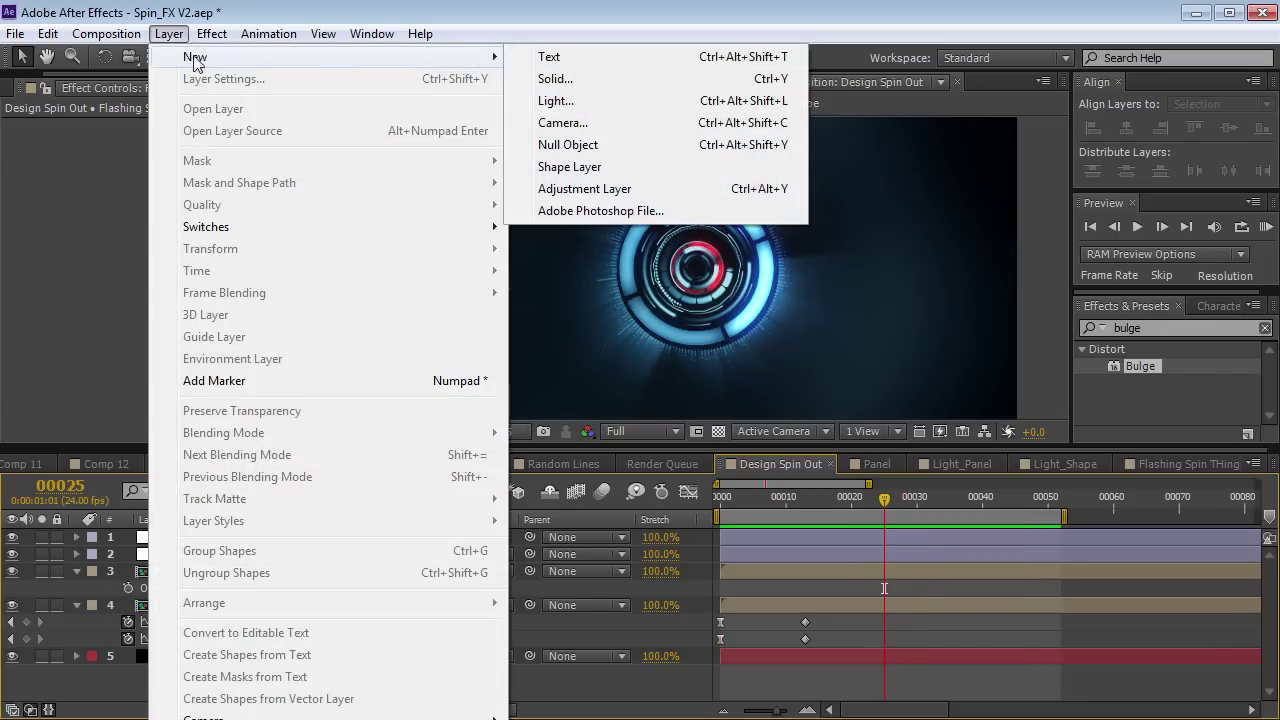
{"action": "left_click", "coordinate": [548, 82]}
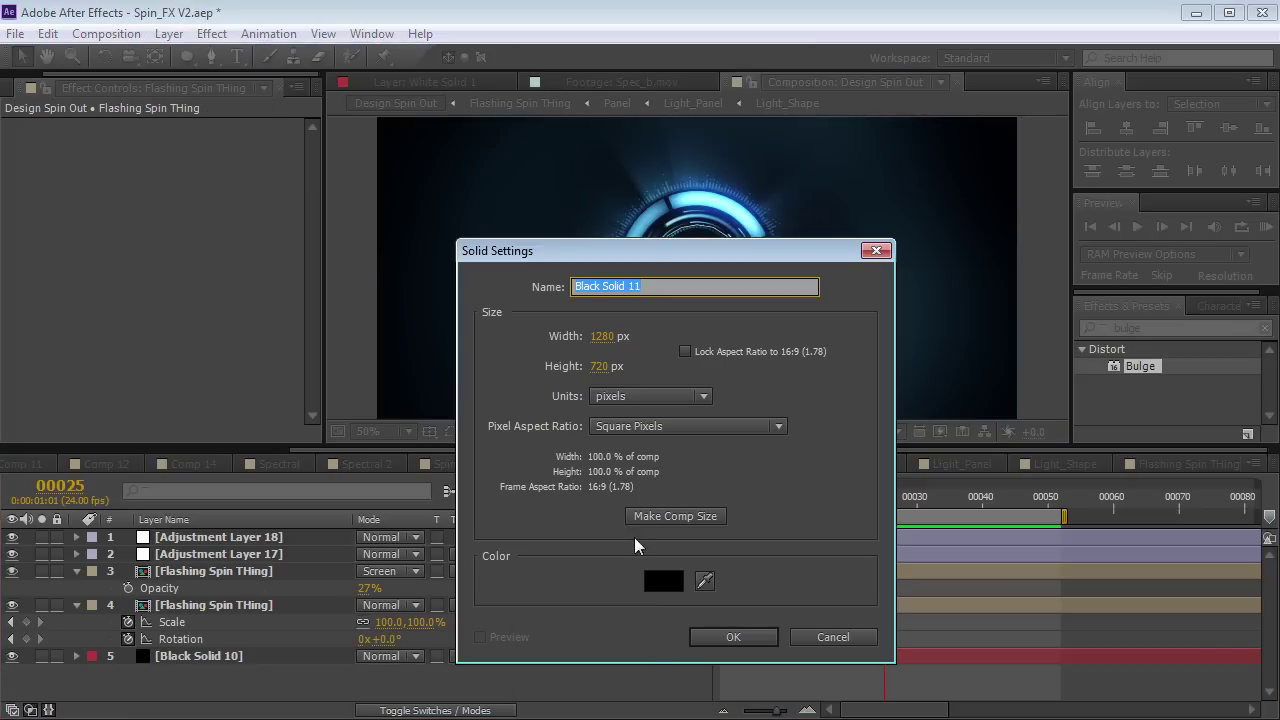
{"action": "left_click", "coordinate": [733, 637]}
{"action": "left_click", "coordinate": [212, 33]}
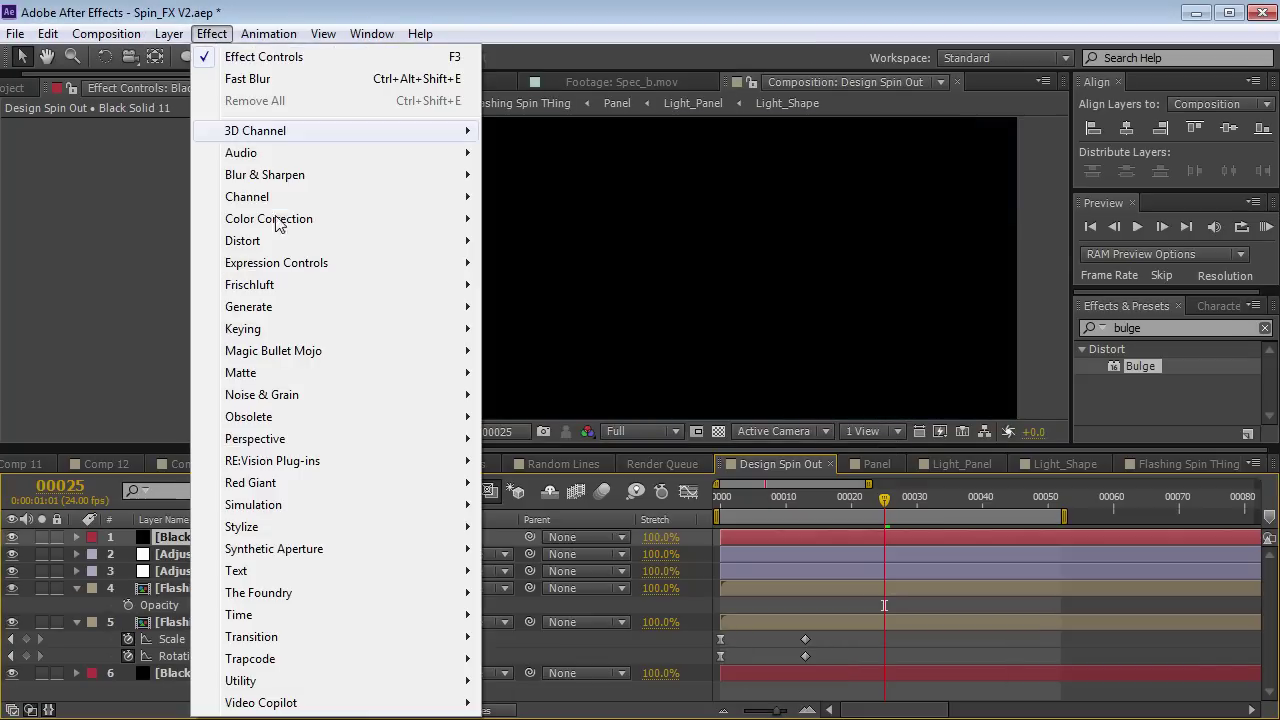
{"action": "mouse_move", "coordinate": [369, 706]}
{"action": "left_click", "coordinate": [525, 718]}
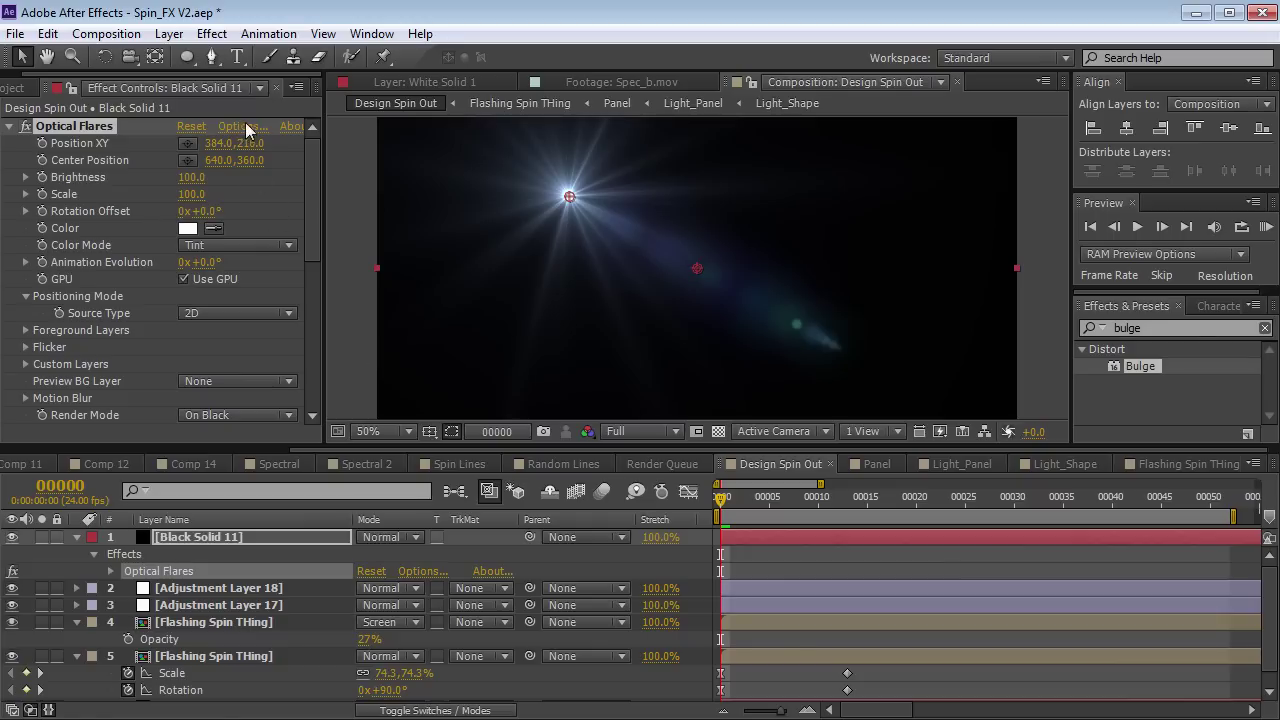
Load the Mass_Media preset from the Conspiracy folder into the flare, checking its look in the preview, and accept it.
{"action": "left_click", "coordinate": [237, 127]}
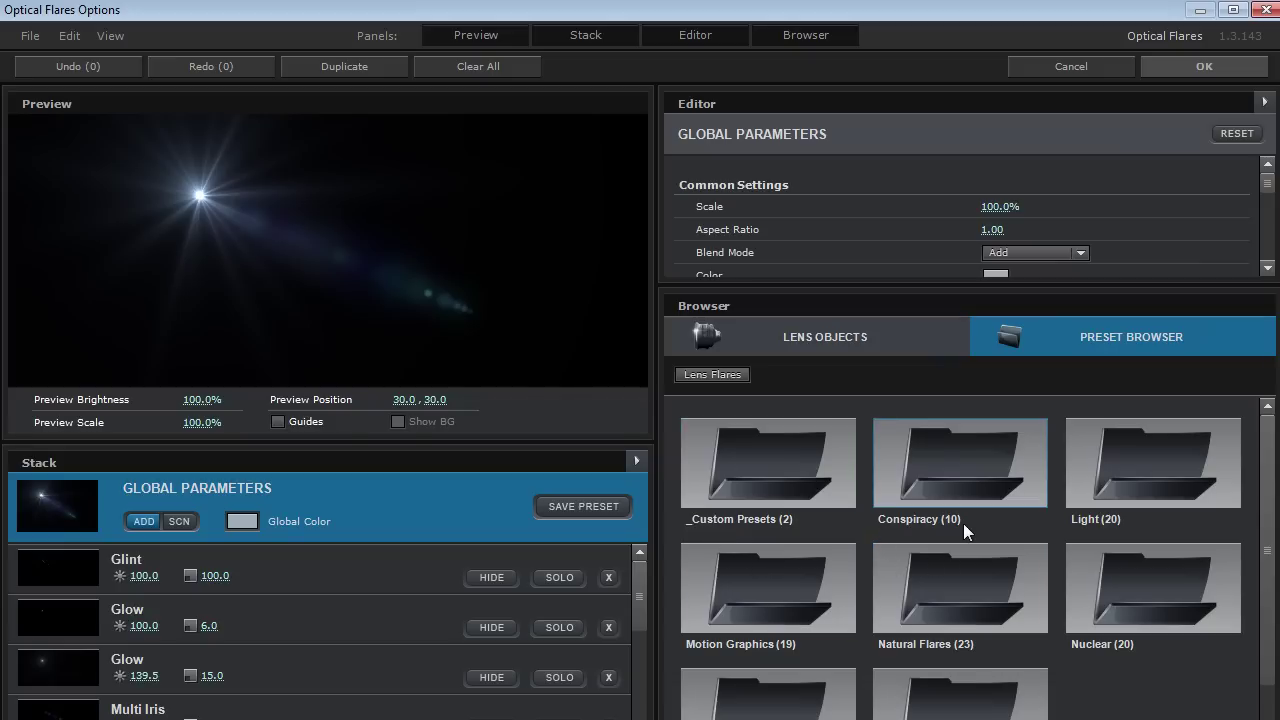
{"action": "left_click", "coordinate": [937, 456]}
{"action": "left_click_drag", "start_coordinate": [1270, 476], "coordinate": [1272, 557]}
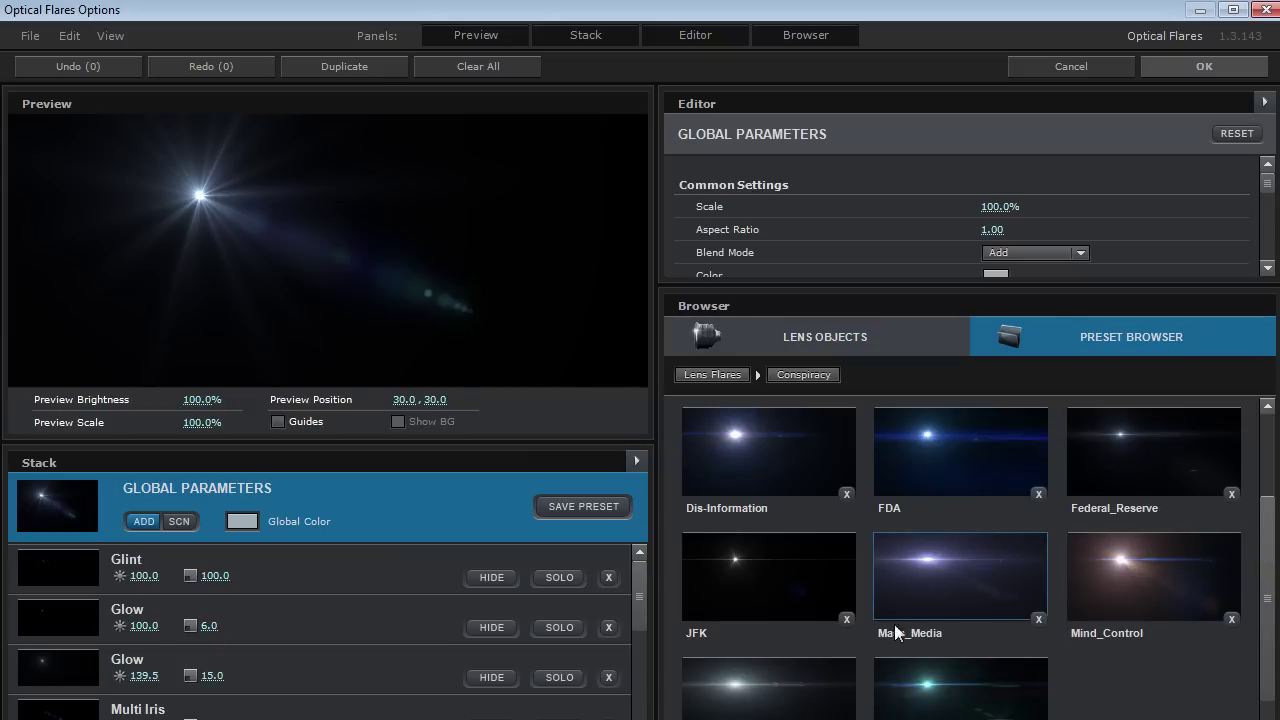
{"action": "left_click", "coordinate": [934, 575]}
{"action": "left_click_drag", "start_coordinate": [200, 196], "coordinate": [160, 288]}
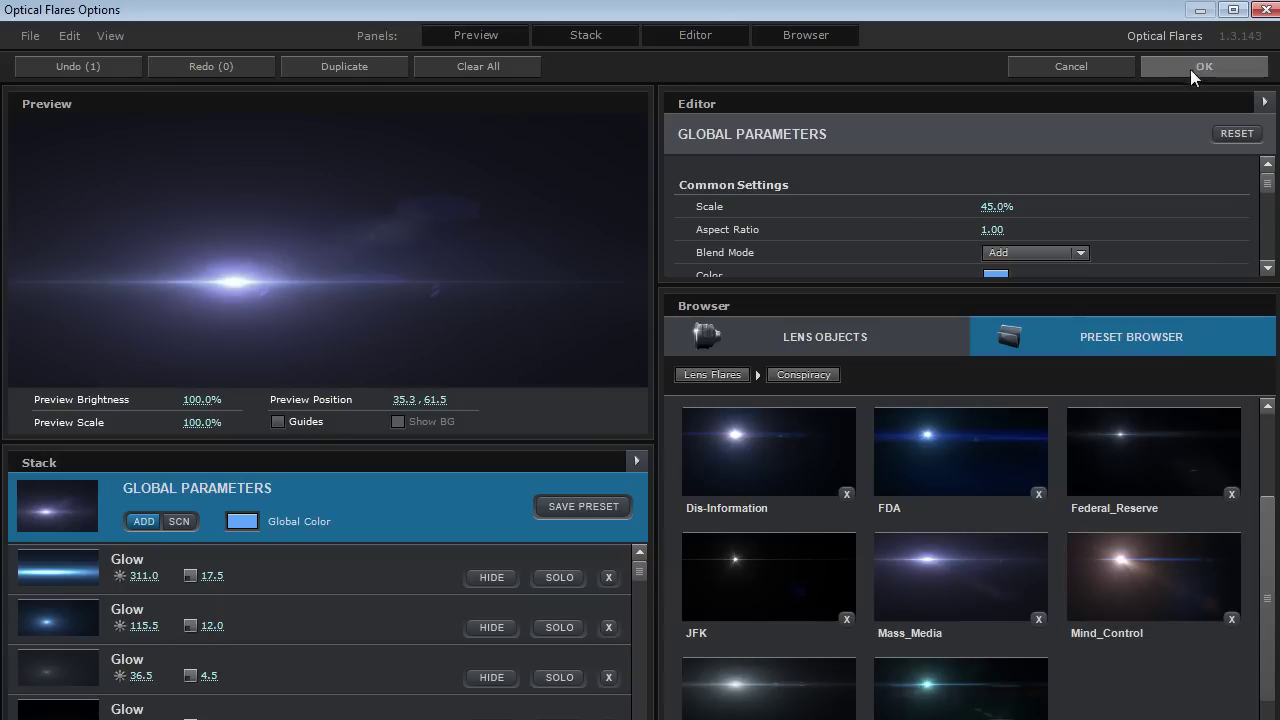
{"action": "left_click", "coordinate": [1204, 66]}
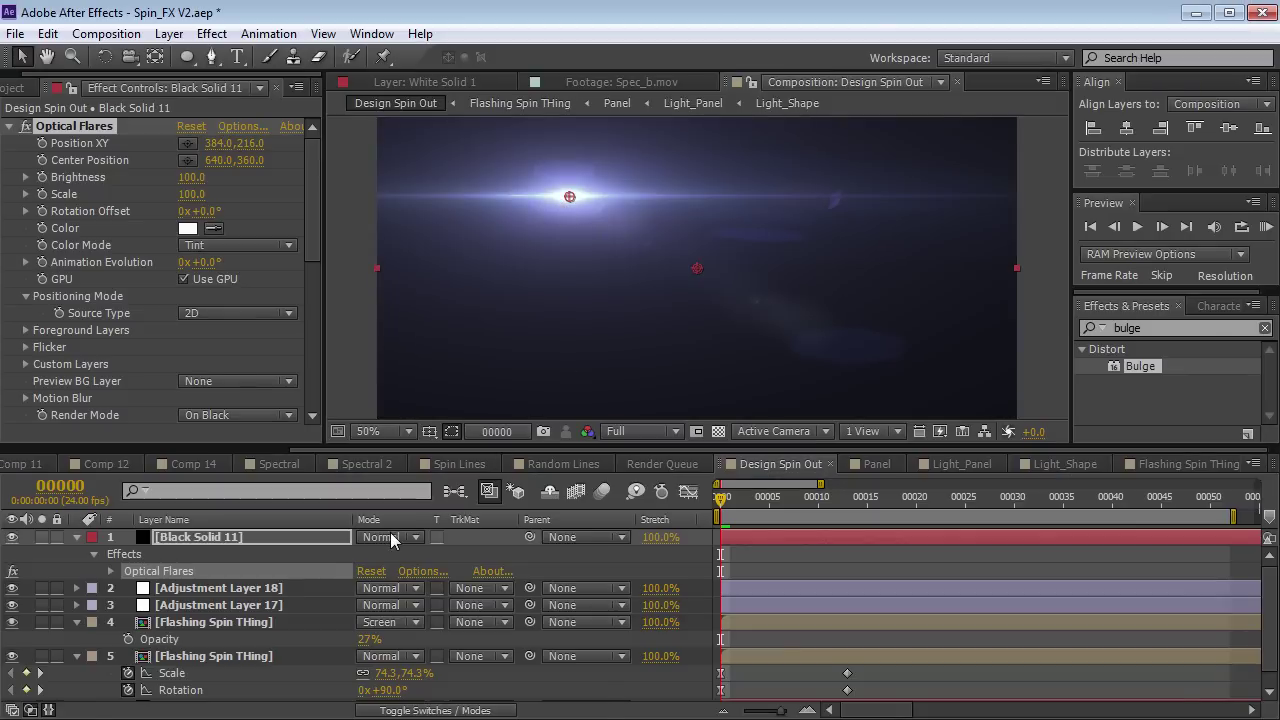
Set the flare solid's blending mode to Screen and move the flare to the ring's centre at about 638, 358.
{"action": "left_click", "coordinate": [390, 537]}
{"action": "left_click", "coordinate": [457, 329]}
{"action": "left_click_drag", "start_coordinate": [569, 196], "coordinate": [697, 268]}
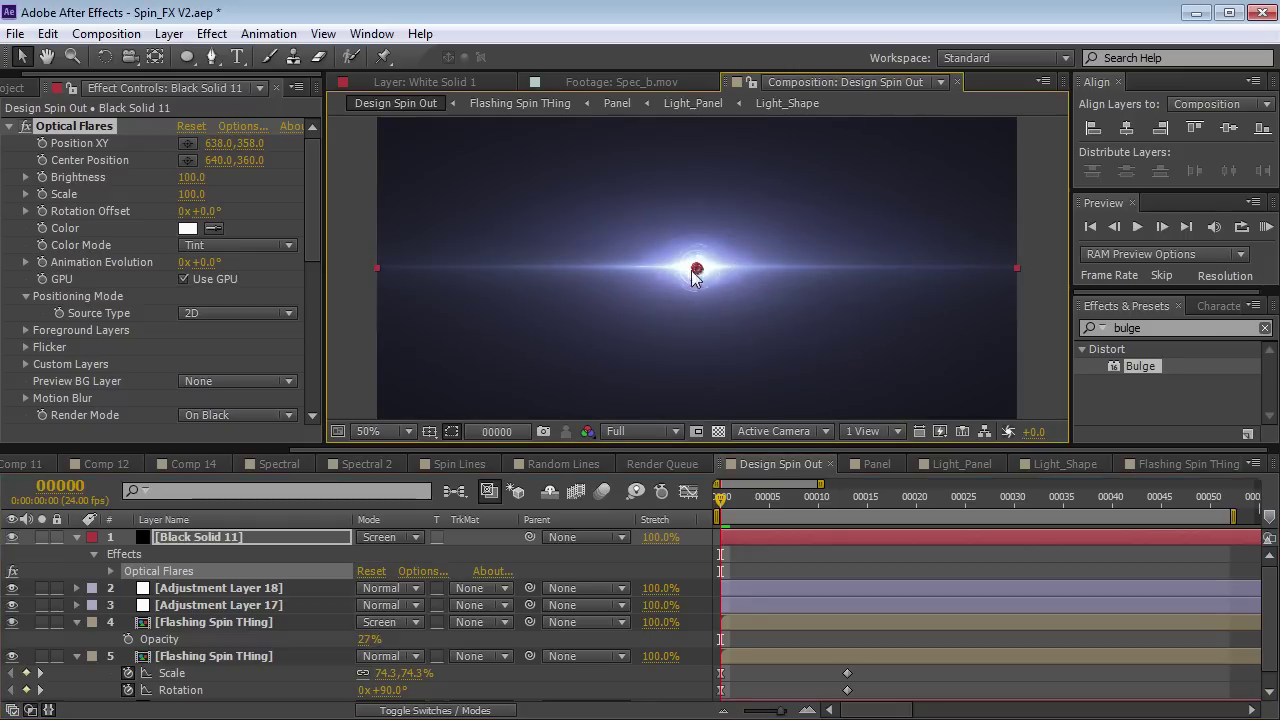
Start animating the flare's Brightness with a keyframe of 0 at frame 0.
{"action": "scroll", "coordinate": [696, 298], "scroll_direction": "up", "scroll_amount": 2}
{"action": "key", "text": "u"}
{"action": "left_click_drag", "start_coordinate": [736, 500], "coordinate": [692, 484]}
{"action": "left_click", "coordinate": [41, 177]}
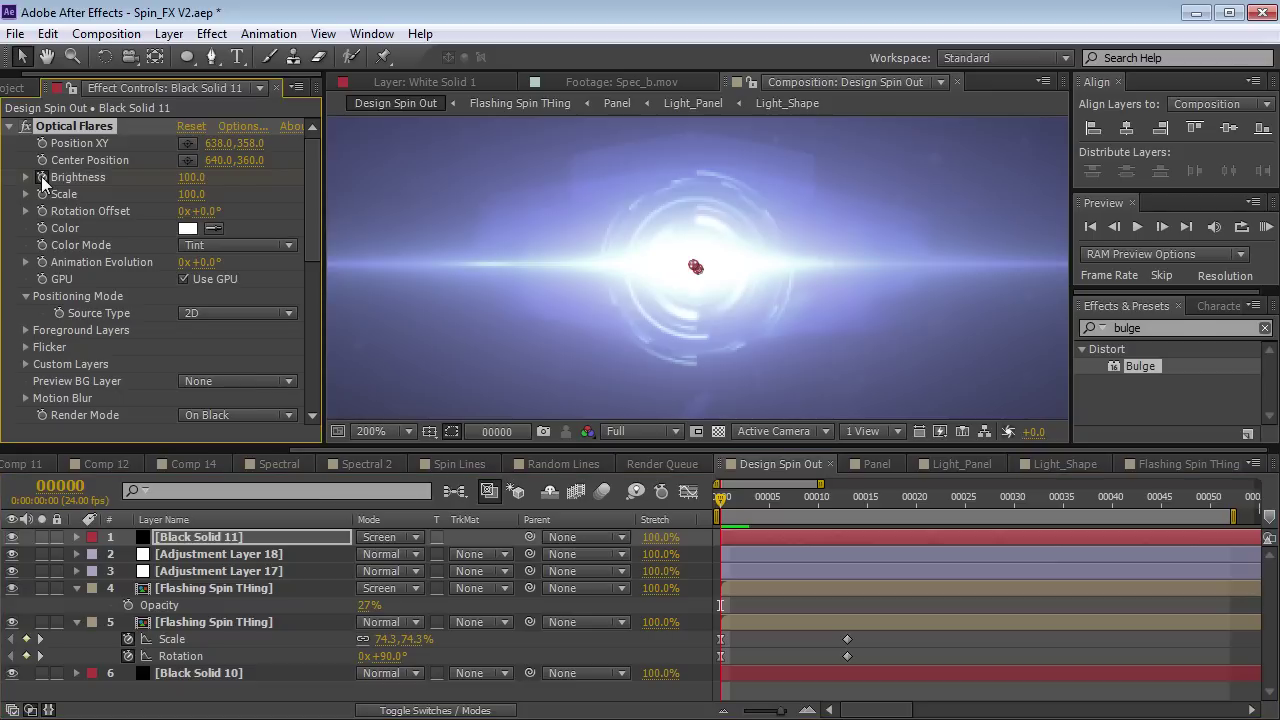
{"action": "left_click", "coordinate": [190, 177]}
{"action": "type", "text": "0"}
{"action": "key", "text": "Return"}
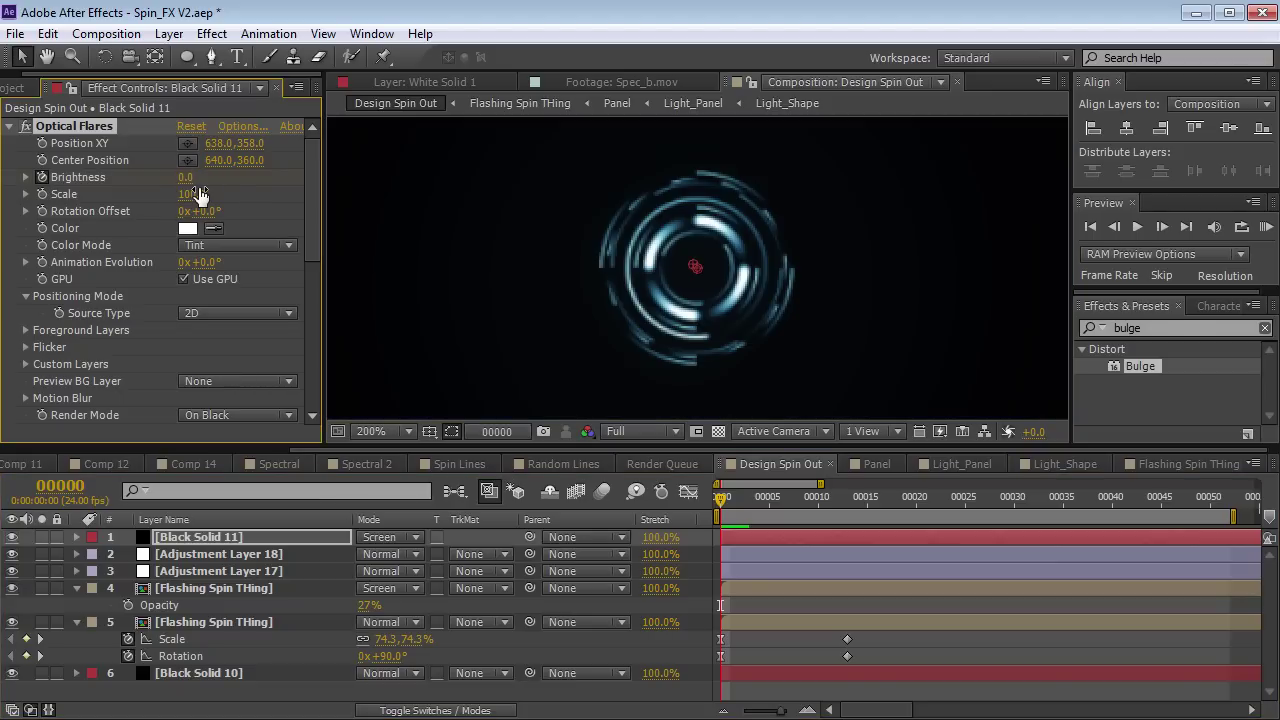
Keyframe the flare's Brightness at 100 on frame 1, 50 on frame 2 and 0 on frame 3.
{"action": "key", "text": "Page_Down"}
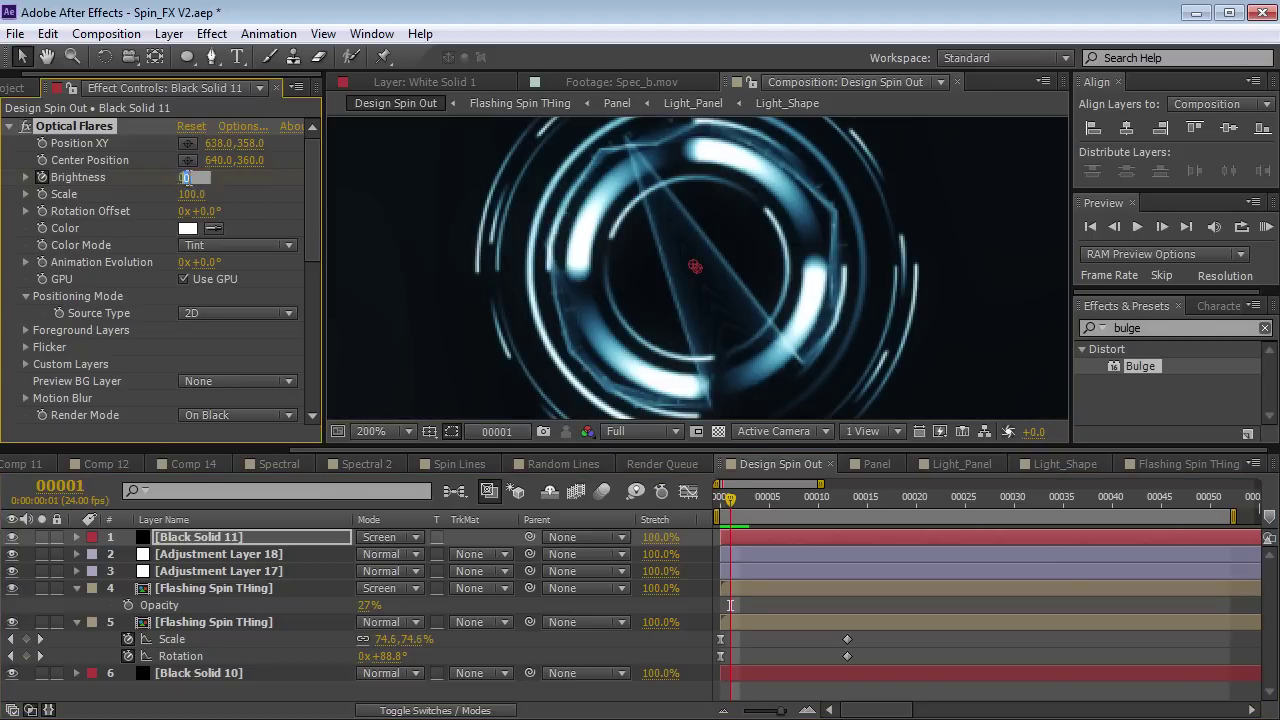
{"action": "left_click", "coordinate": [190, 178]}
{"action": "type", "text": "100"}
{"action": "key", "text": "Return"}
{"action": "key", "text": "Page_Down"}
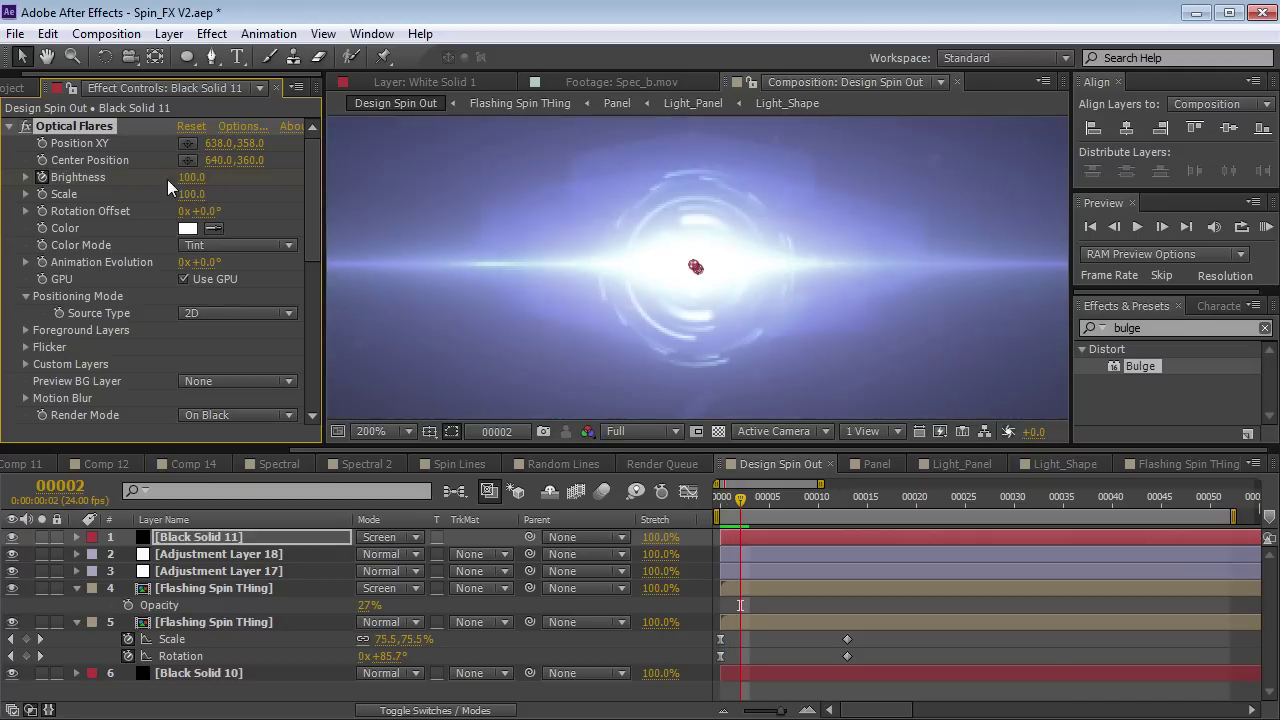
{"action": "left_click", "coordinate": [190, 180]}
{"action": "type", "text": "50"}
{"action": "key", "text": "Return"}
{"action": "key", "text": "Page_Down"}
{"action": "left_click", "coordinate": [195, 178]}
{"action": "type", "text": "0"}
{"action": "key", "text": "Return"}
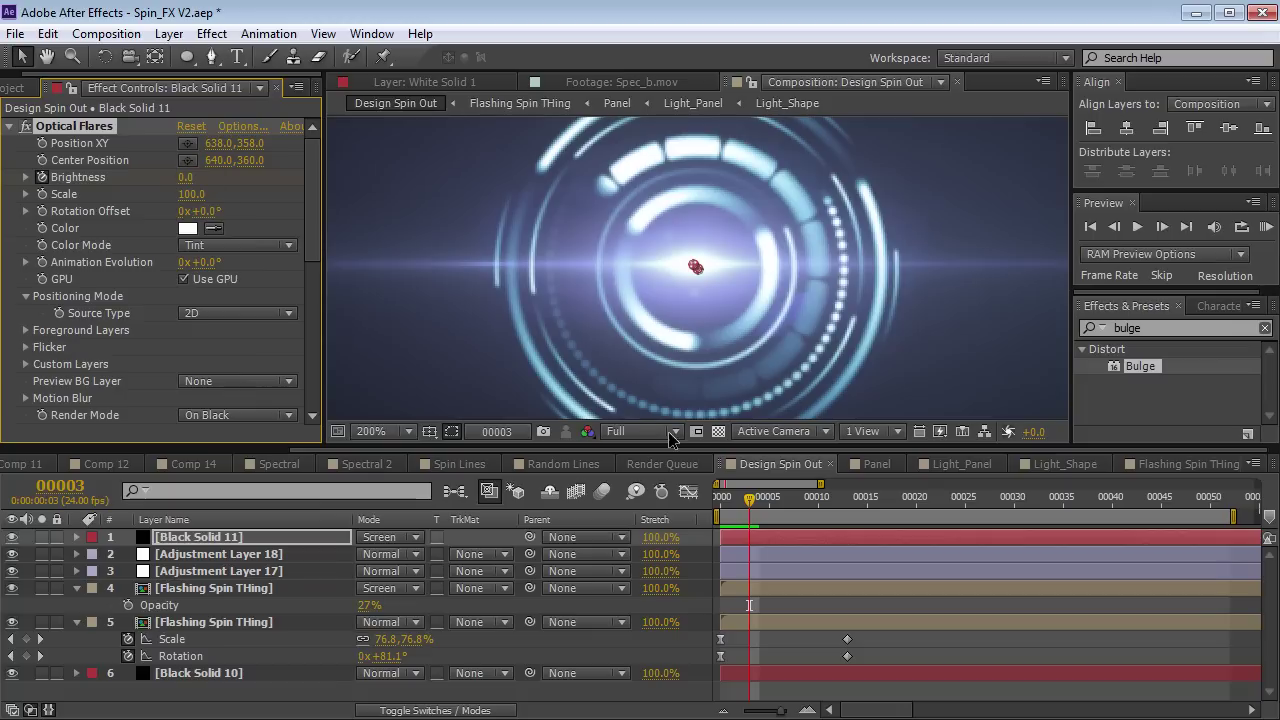
Begin a second flash by keyframing the flare's Brightness at 0 on frame 12 and 310 on frame 13.
{"action": "left_click", "coordinate": [729, 508]}
{"action": "left_click_drag", "start_coordinate": [729, 518], "coordinate": [751, 500]}
{"action": "key", "text": "minus"}
{"action": "key", "text": "minus"}
{"action": "scroll", "coordinate": [751, 325], "scroll_direction": "down", "scroll_amount": 1}
{"action": "key", "text": "Page_Up"}
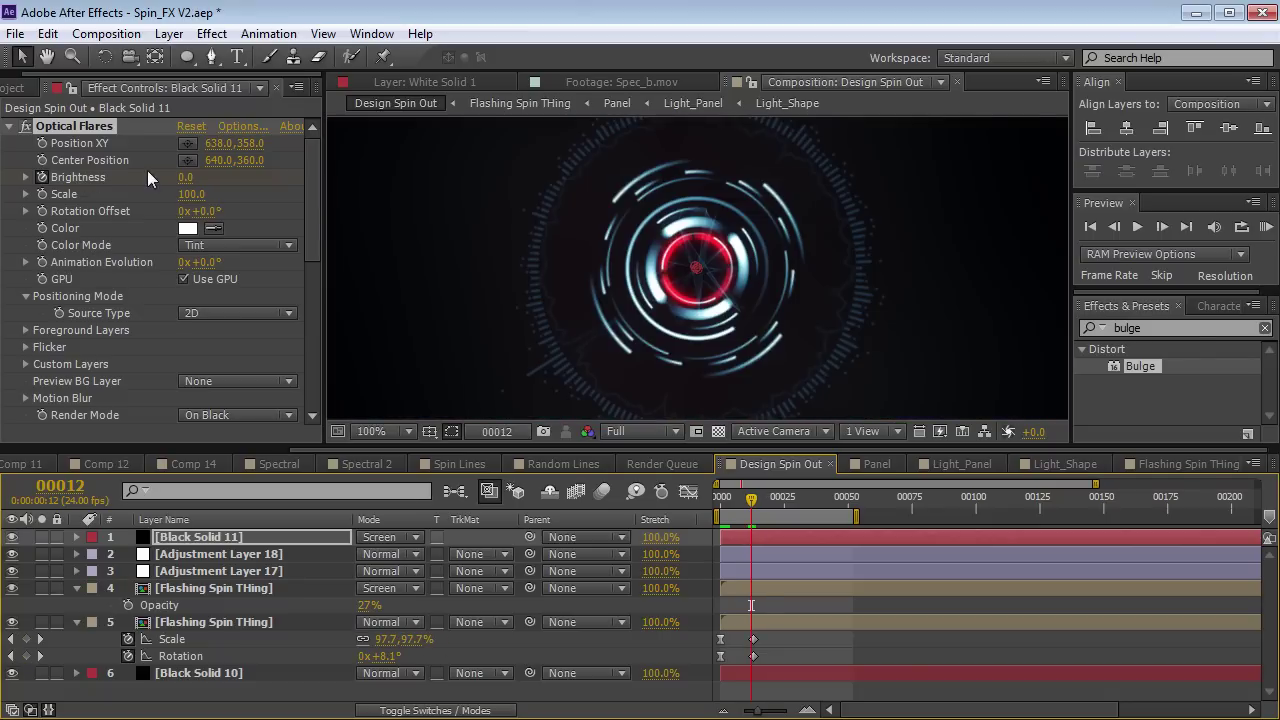
{"action": "left_click_drag", "start_coordinate": [167, 193], "coordinate": [215, 176]}
{"action": "key", "text": "Page_Down"}
{"action": "scroll", "coordinate": [815, 313], "scroll_direction": "down", "scroll_amount": 2}
{"action": "key", "text": "Page_Down"}
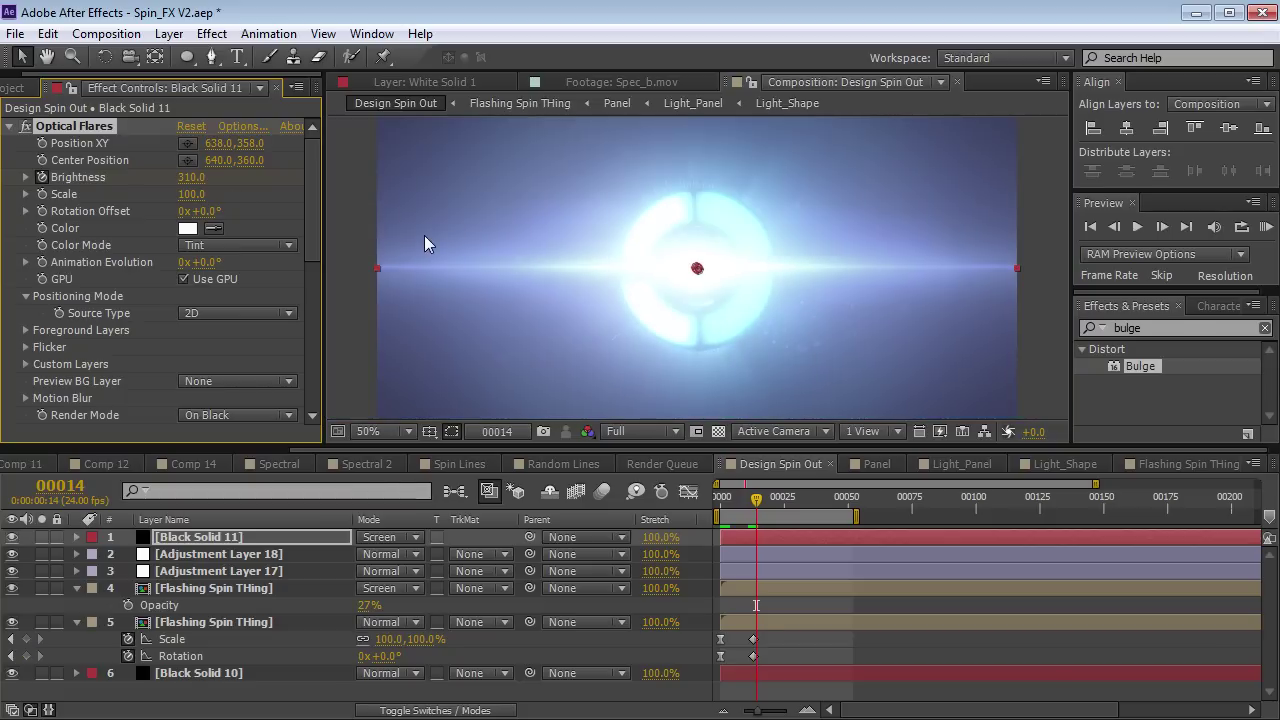
End the second flash with a Brightness keyframe of 0 and shift that keyframe to about frame 22.
{"action": "key", "text": "Page_Down"}
{"action": "left_click", "coordinate": [190, 177]}
{"action": "type", "text": "0"}
{"action": "key", "text": "Return"}
{"action": "key", "text": "u"}
{"action": "left_click_drag", "start_coordinate": [769, 571], "coordinate": [777, 571]}
{"action": "key", "text": "equal"}
{"action": "left_click_drag", "start_coordinate": [752, 500], "coordinate": [745, 515]}
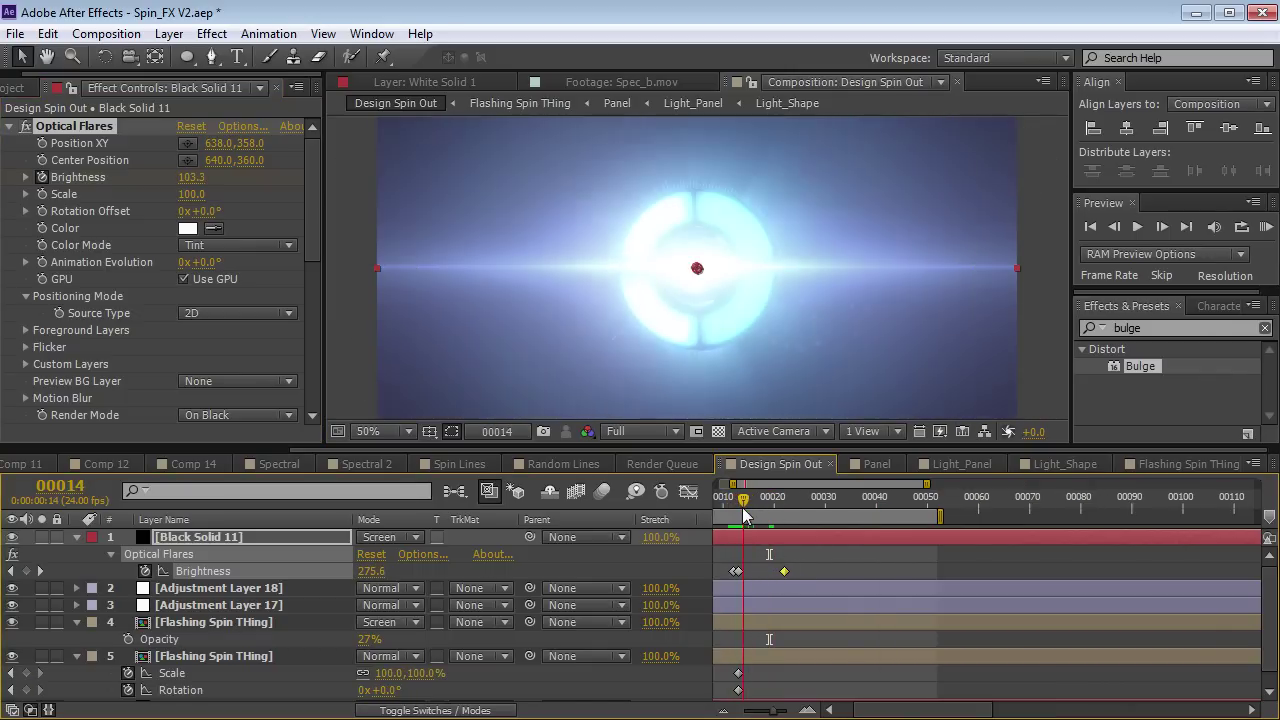
Tint the flare a soft blue with a hue of 215° and save the project after a RAM preview.
{"action": "left_click", "coordinate": [186, 228]}
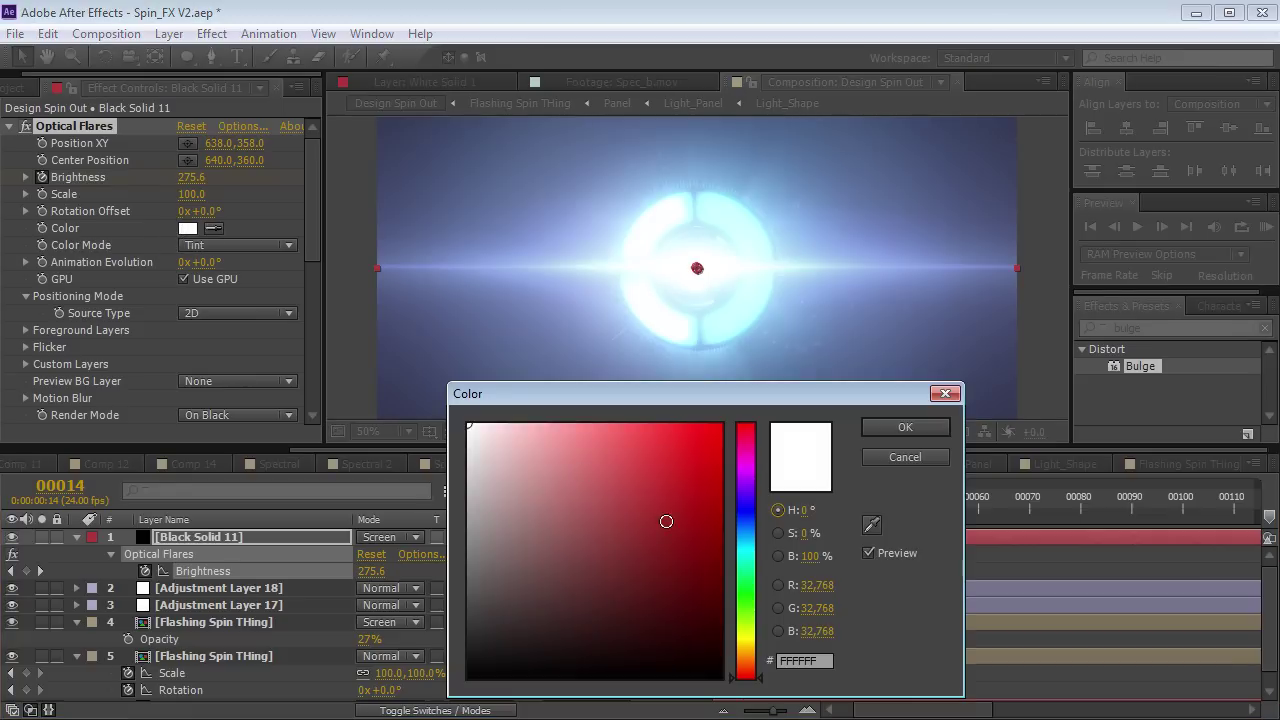
{"action": "left_click", "coordinate": [743, 526]}
{"action": "left_click", "coordinate": [543, 444]}
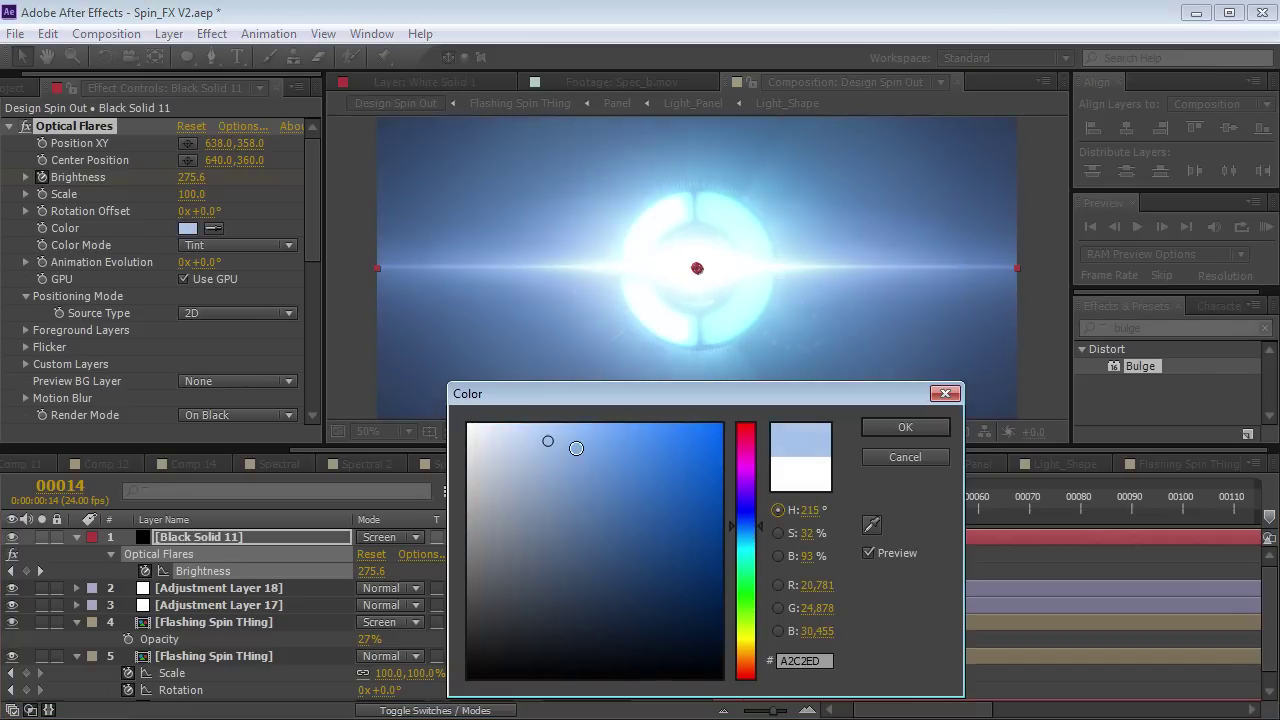
{"action": "left_click", "coordinate": [572, 464]}
{"action": "left_click", "coordinate": [905, 427]}
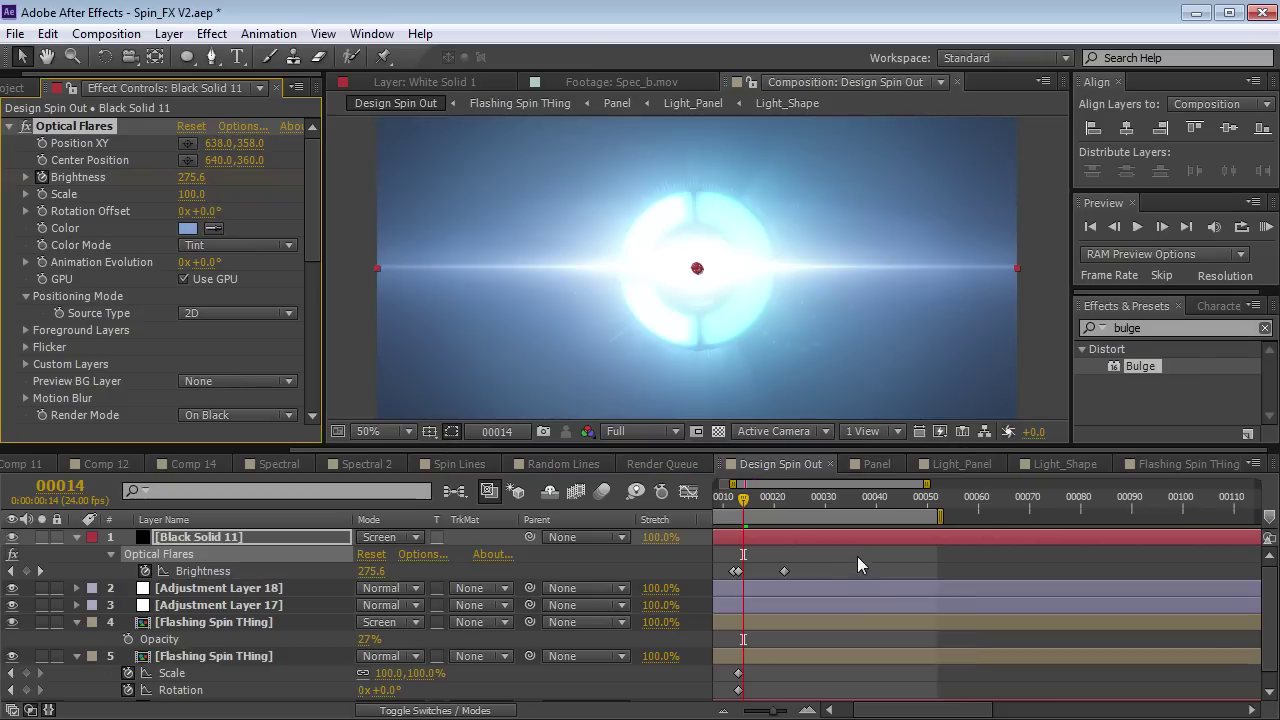
{"action": "key", "text": "KP_0"}
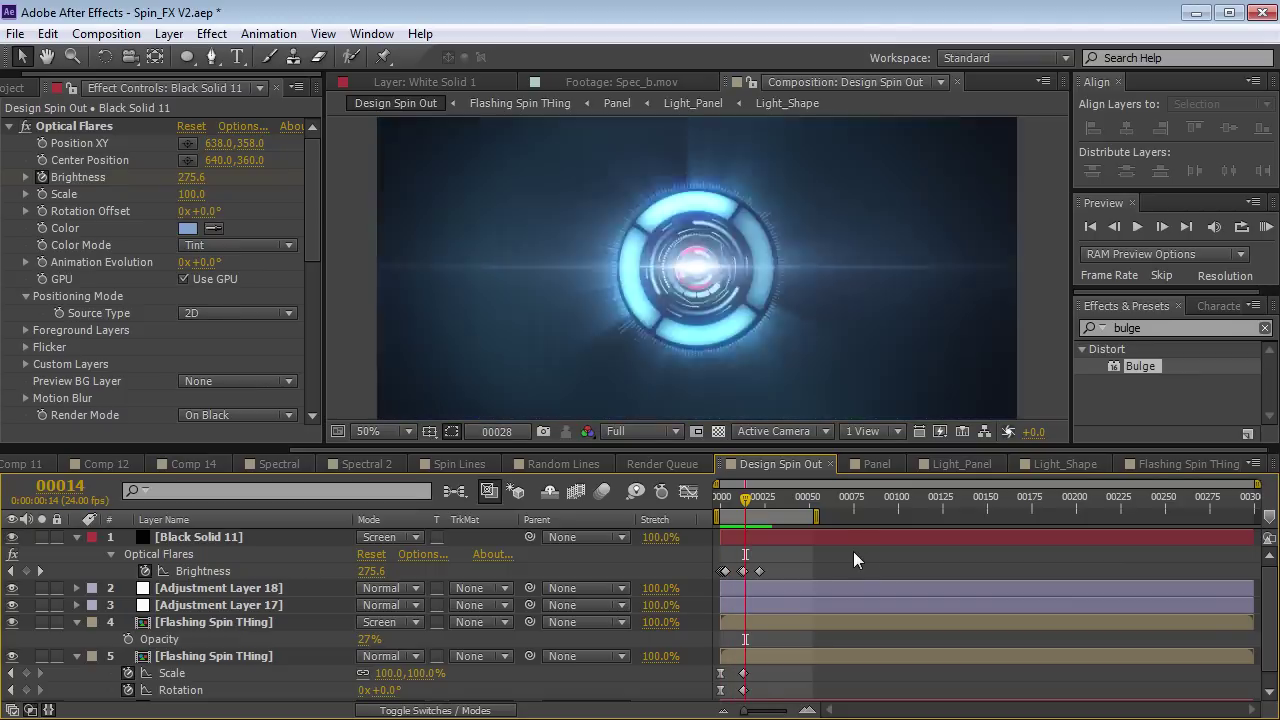
{"action": "key", "text": "ctrl+s"}
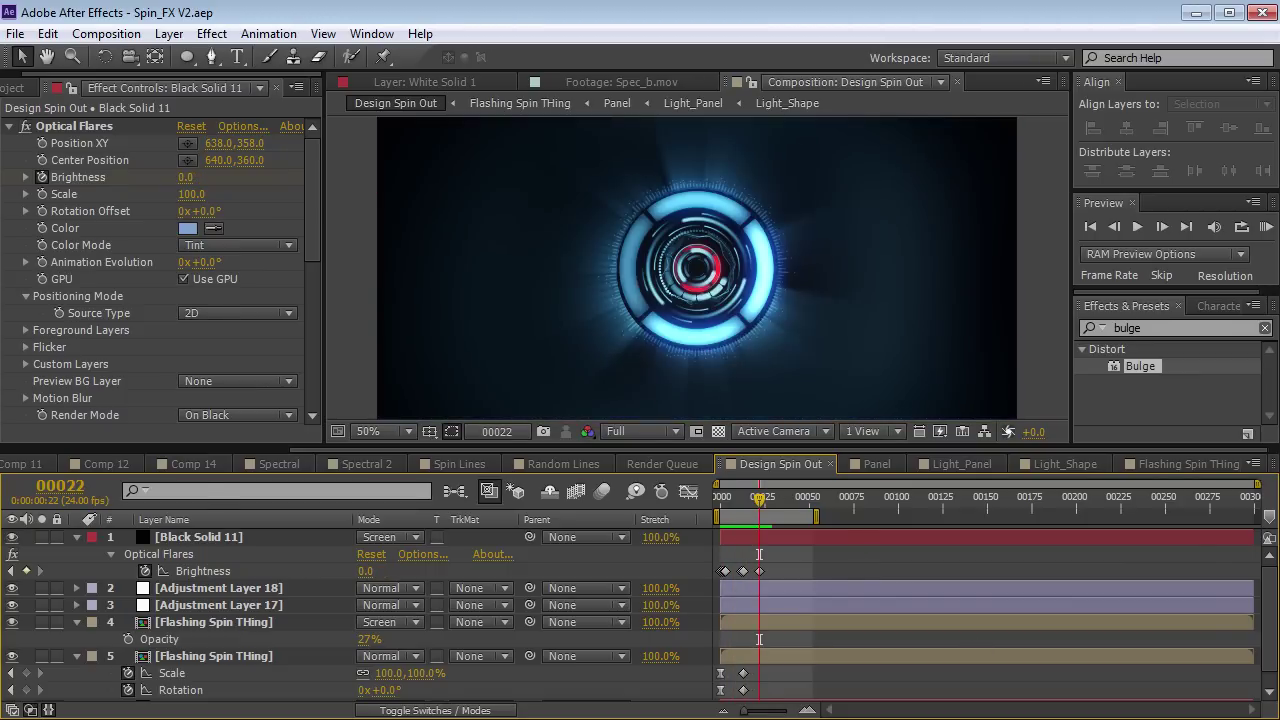
Switch to Firefox and look through the JetStrike aircraft models on the Video Copilot products page.
{"action": "key", "text": "alt+Tab"}
{"action": "left_click", "coordinate": [737, 580]}
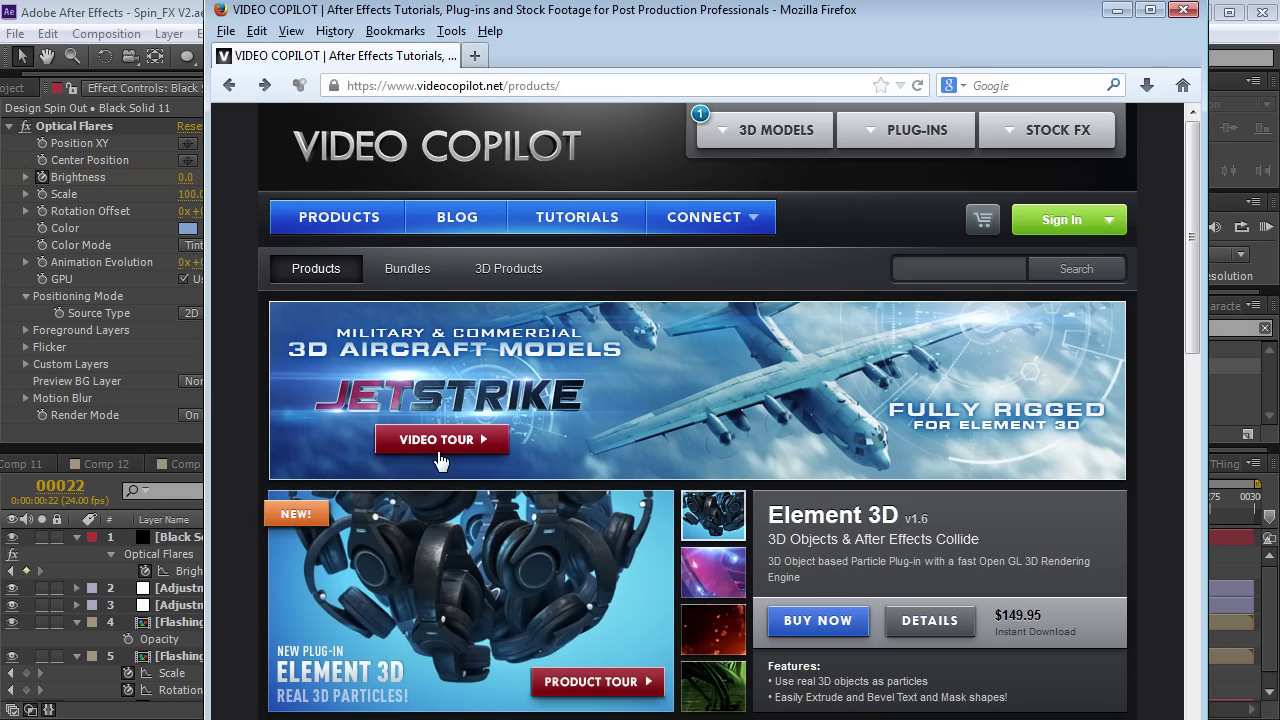
{"action": "left_click", "coordinate": [444, 415]}
{"action": "left_click_drag", "start_coordinate": [1190, 165], "coordinate": [1193, 227]}
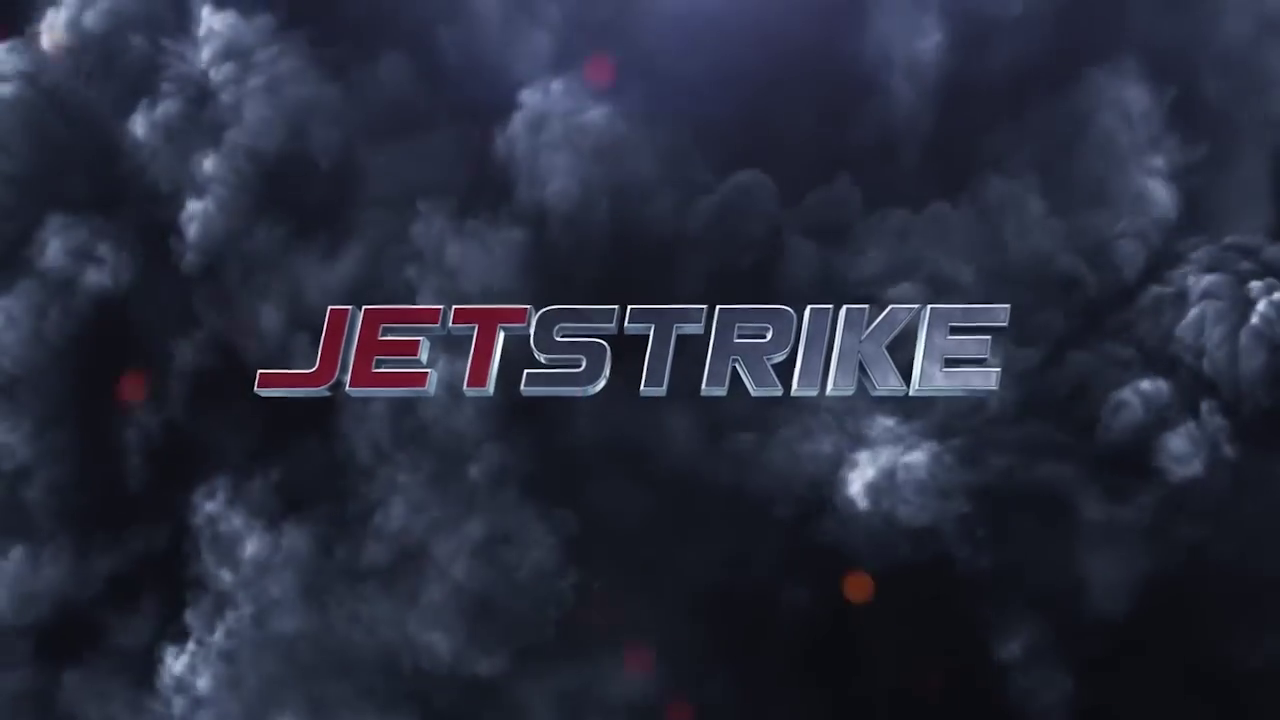